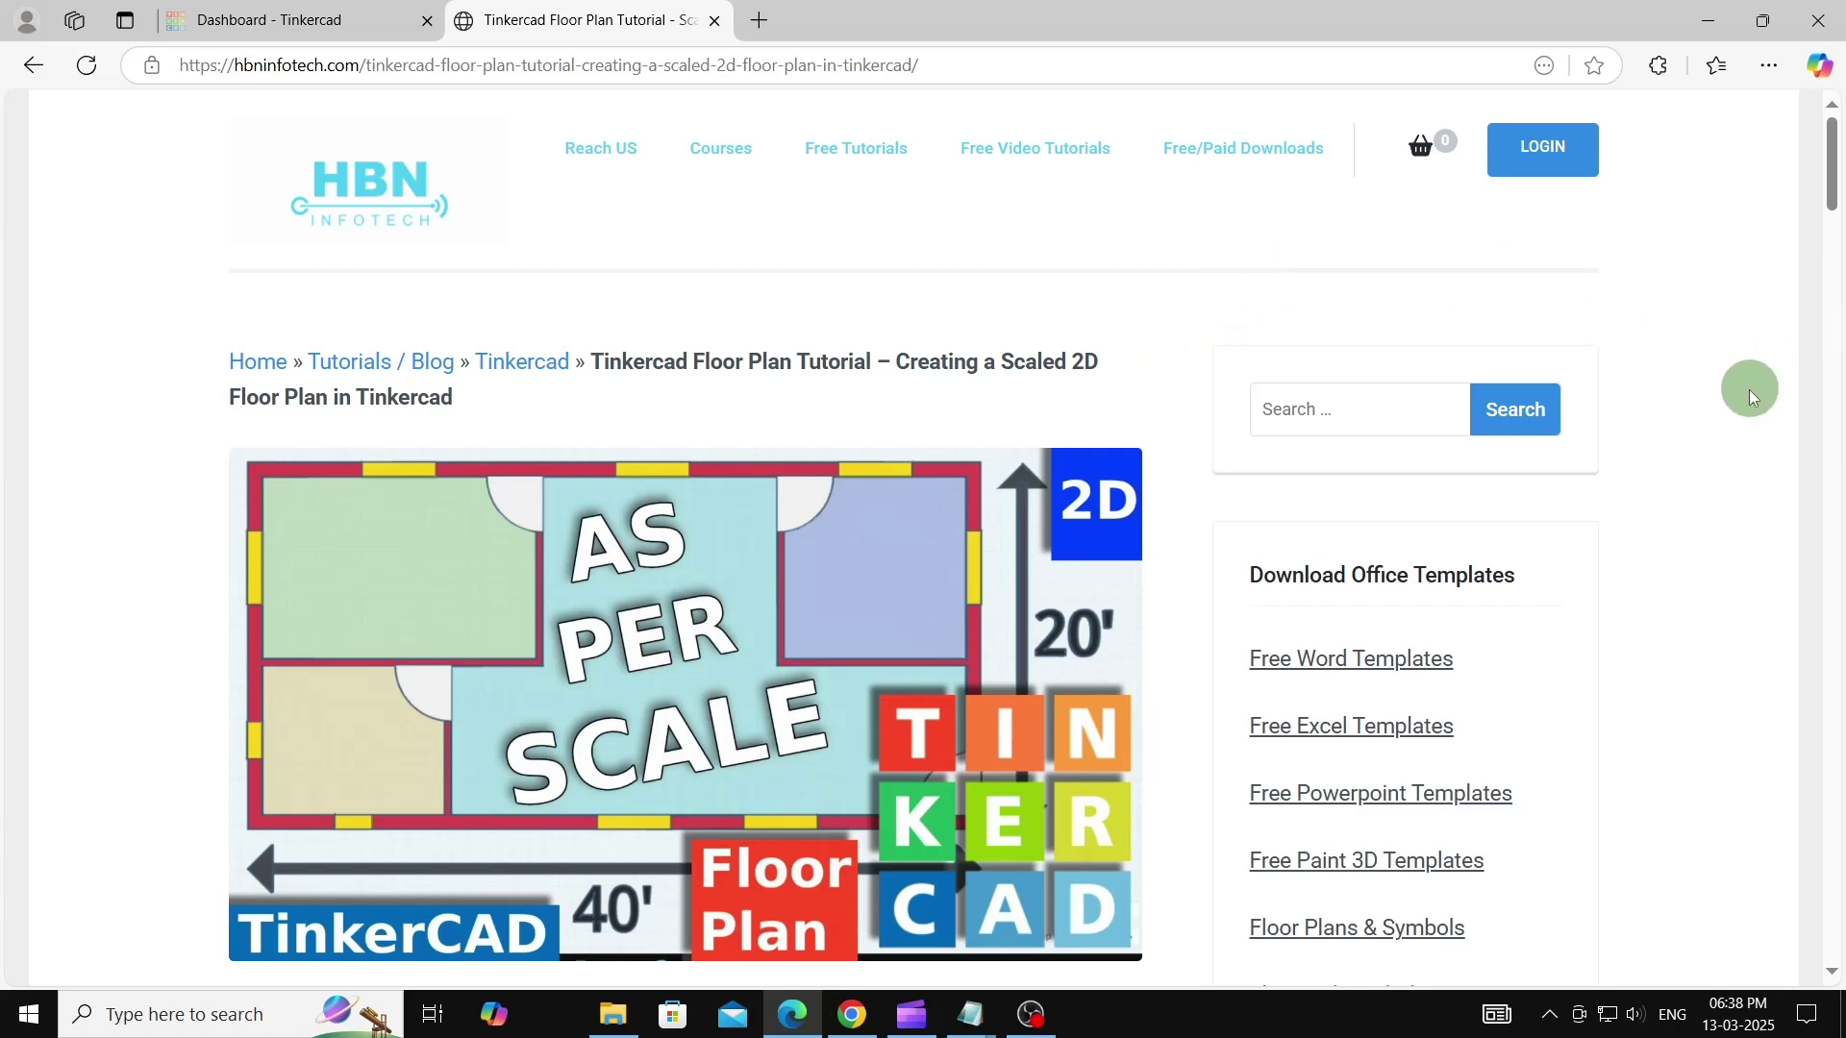
# - Find the completed 2D floor plan's download link in the tutorial post, open it in a new tab and review the design page
pyautogui.scroll(-10, 1727, 401)
pyautogui.scroll(-2, 1727, 401)
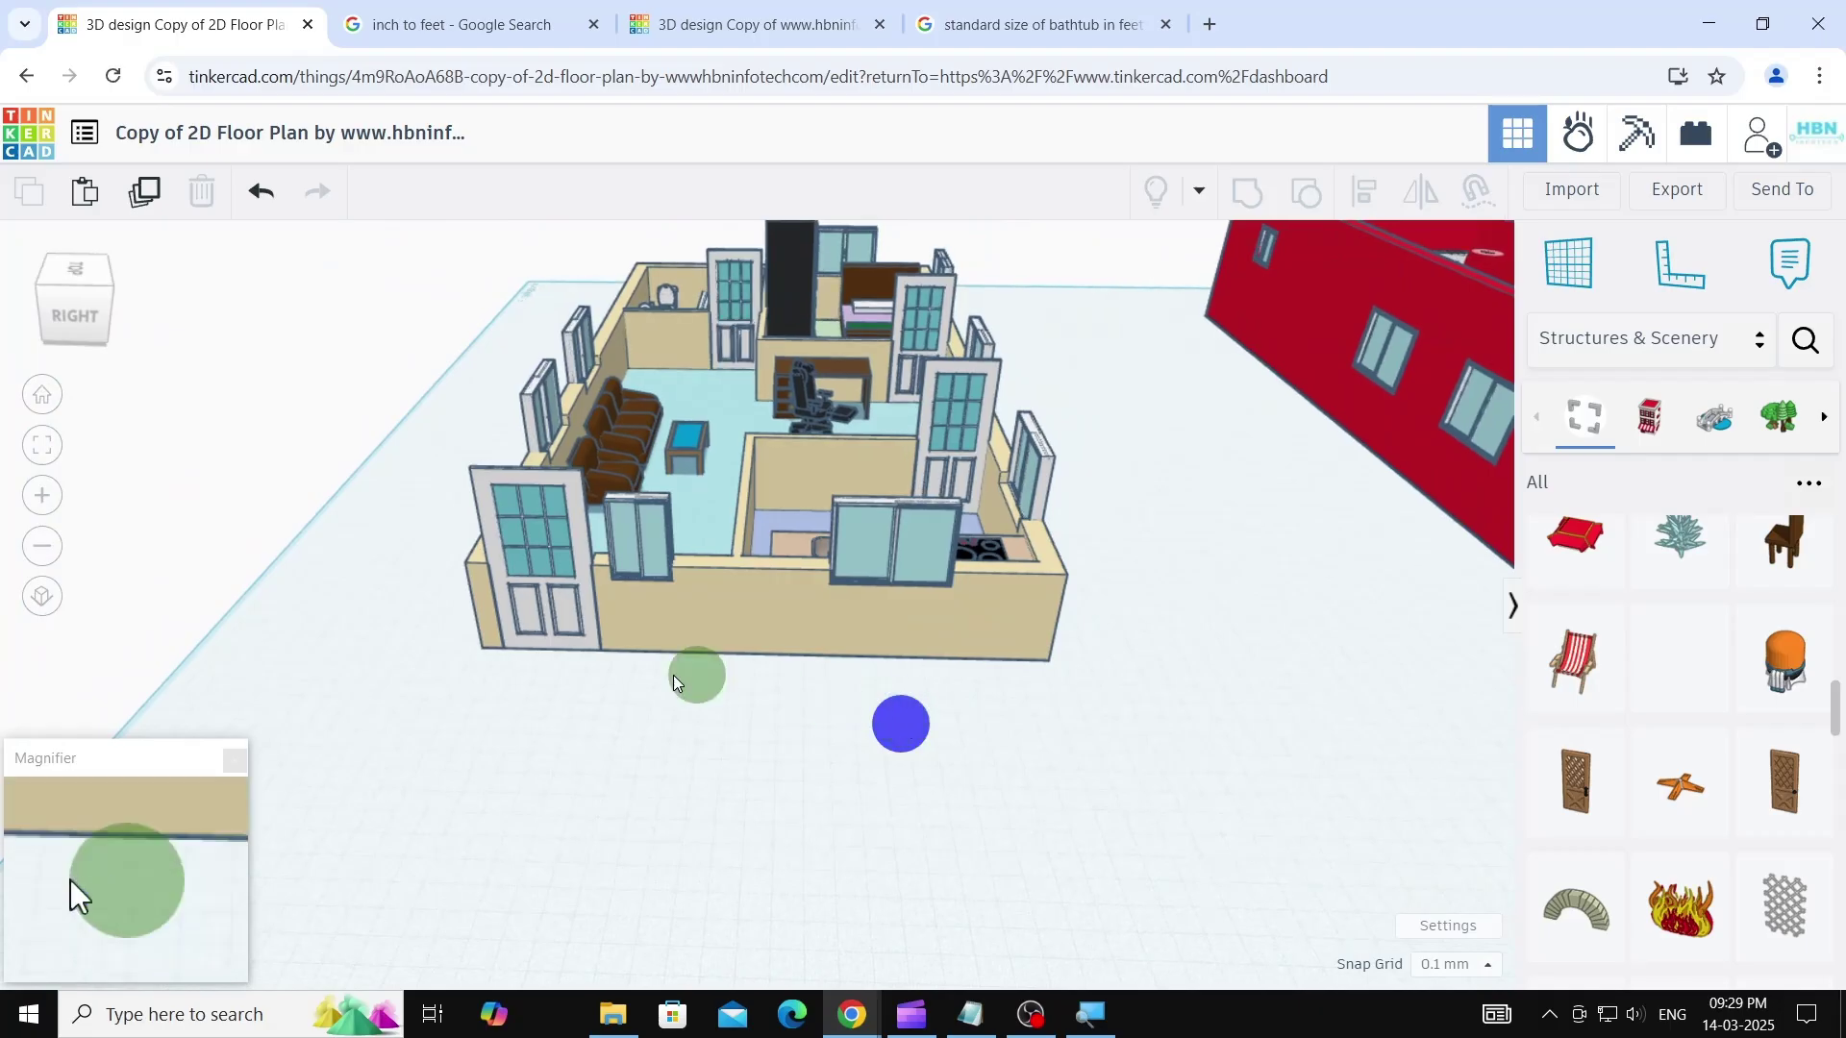
pyautogui.moveTo(696, 627); pyautogui.dragTo(788, 694, button='right')
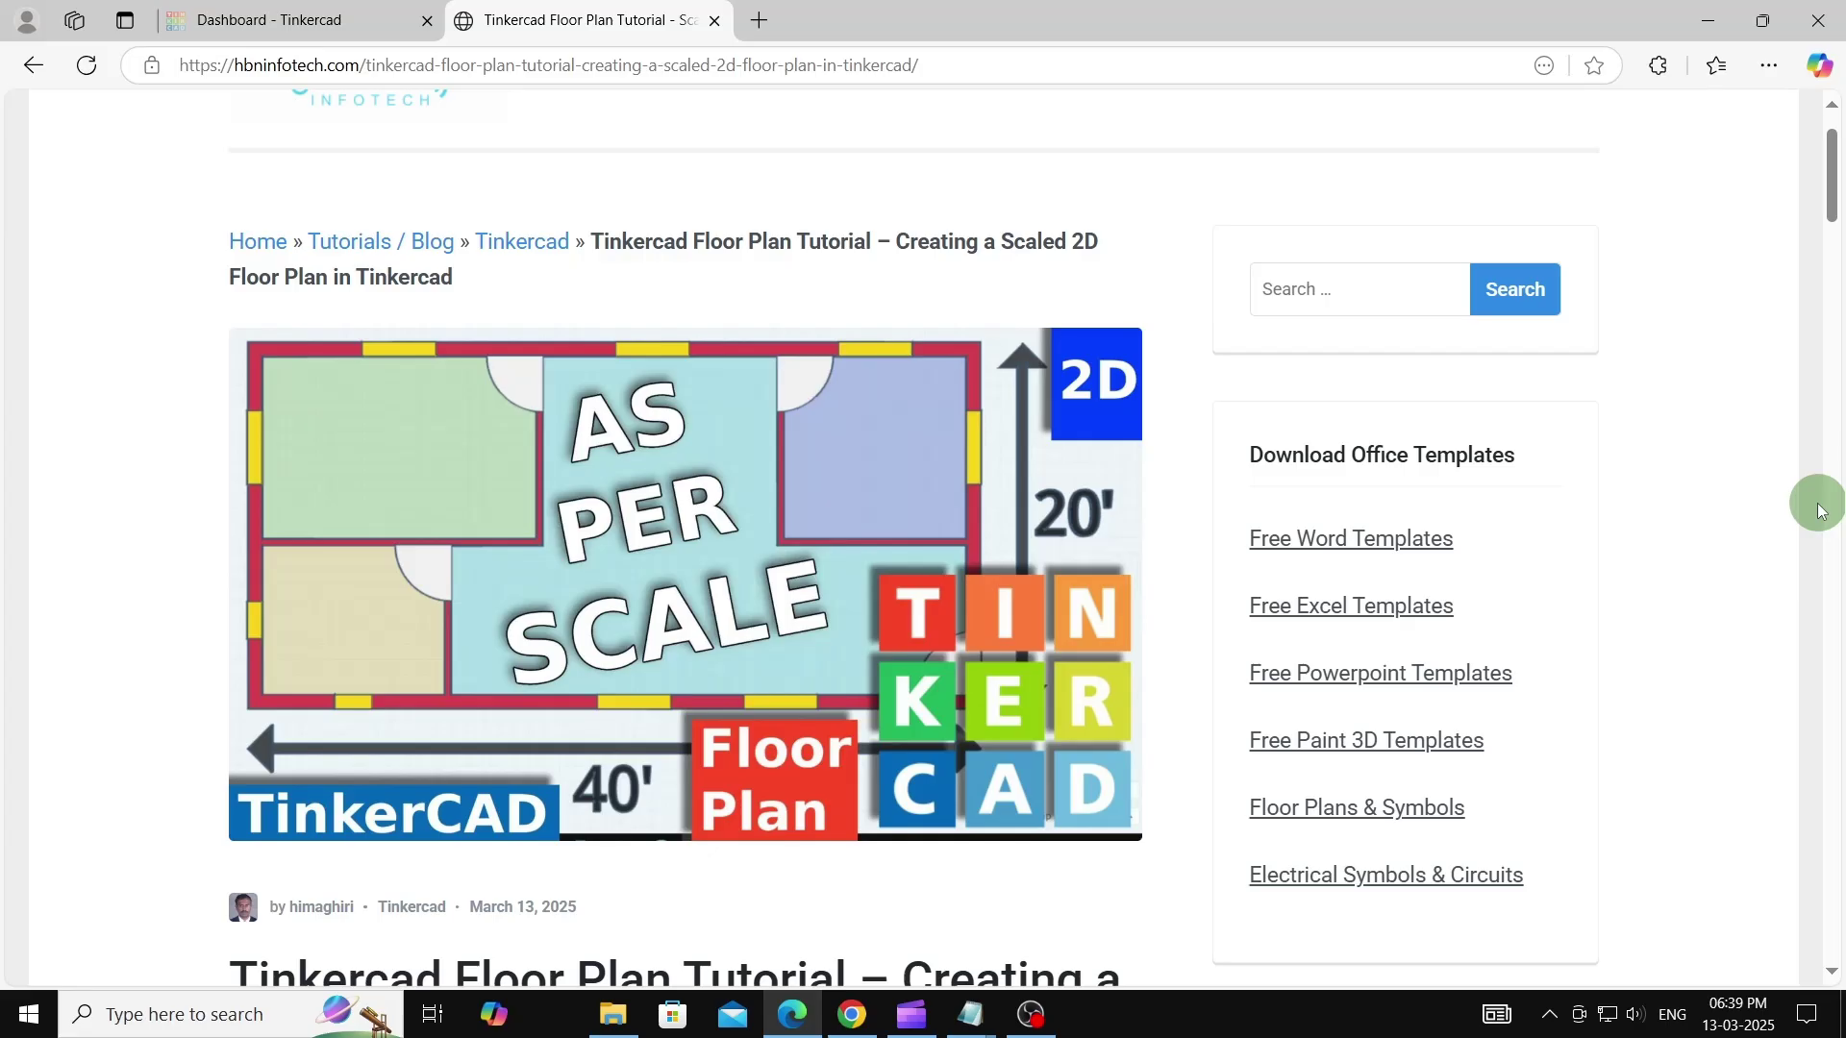
pyautogui.scroll(-10, 1820, 511)
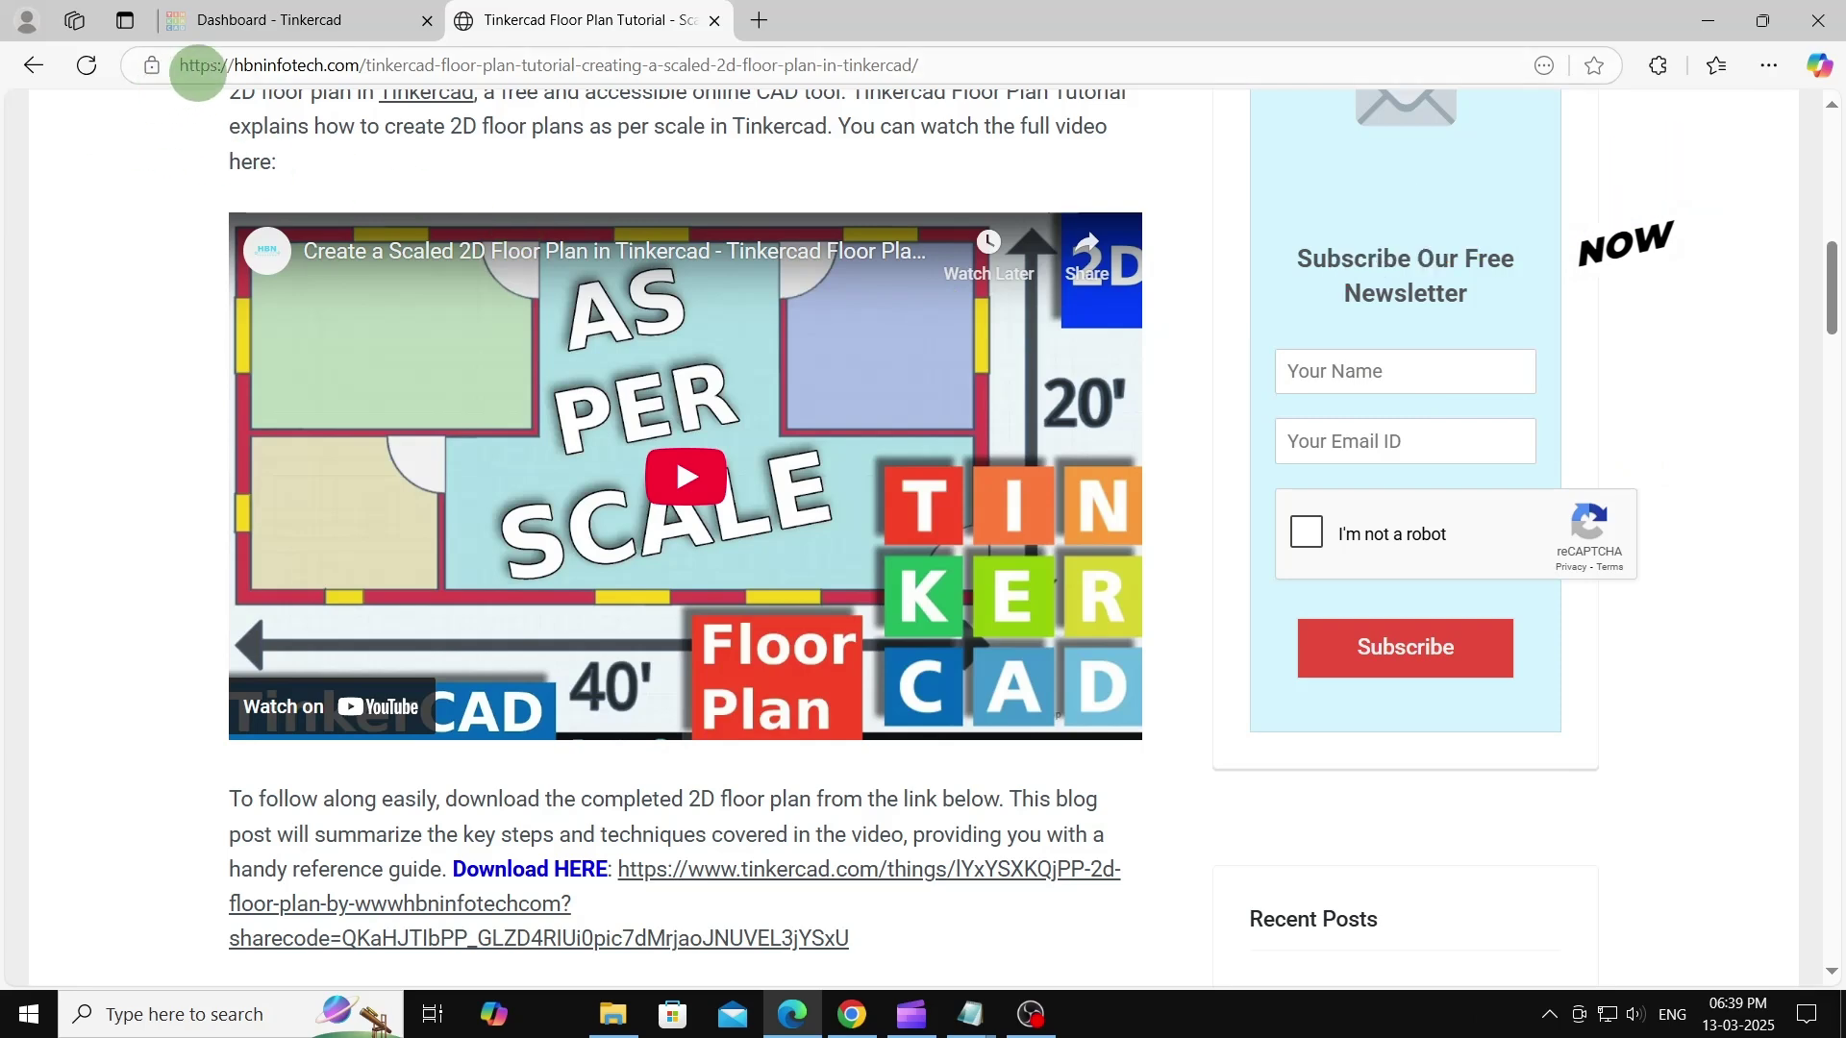
pyautogui.click(277, 61)
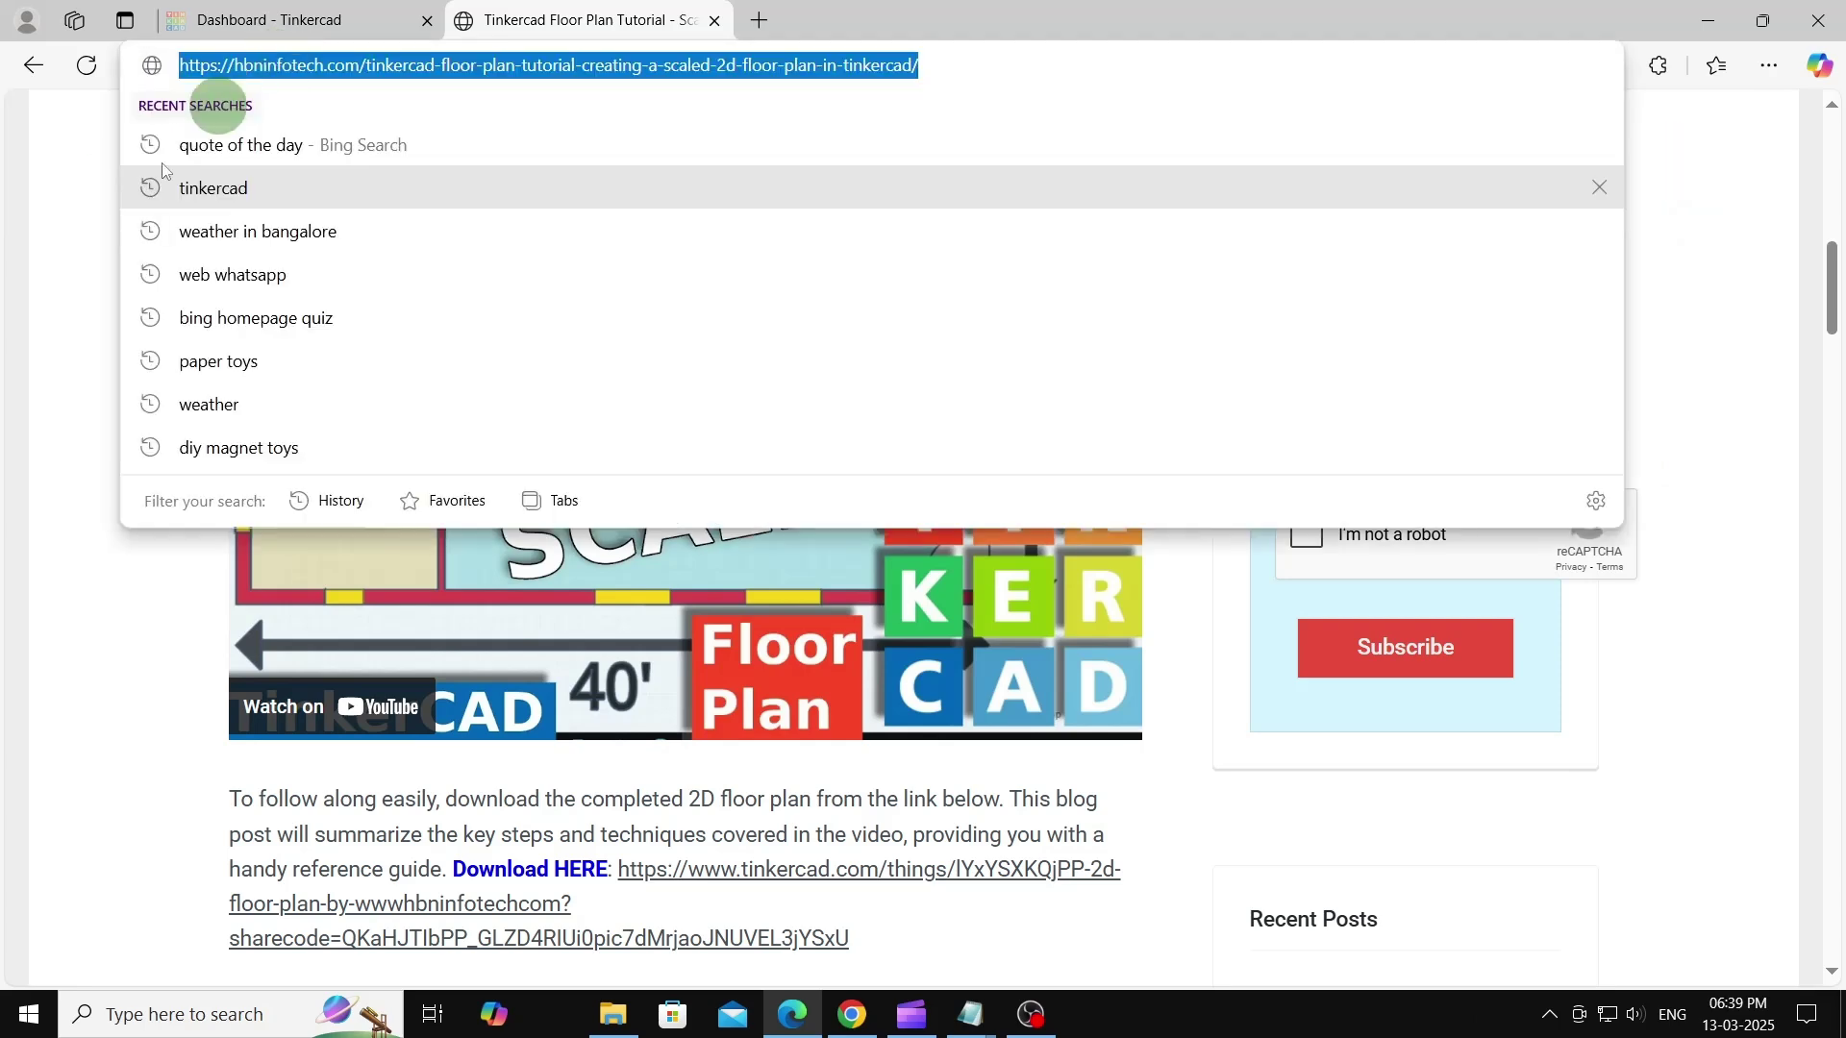
pyautogui.click(4, 362)
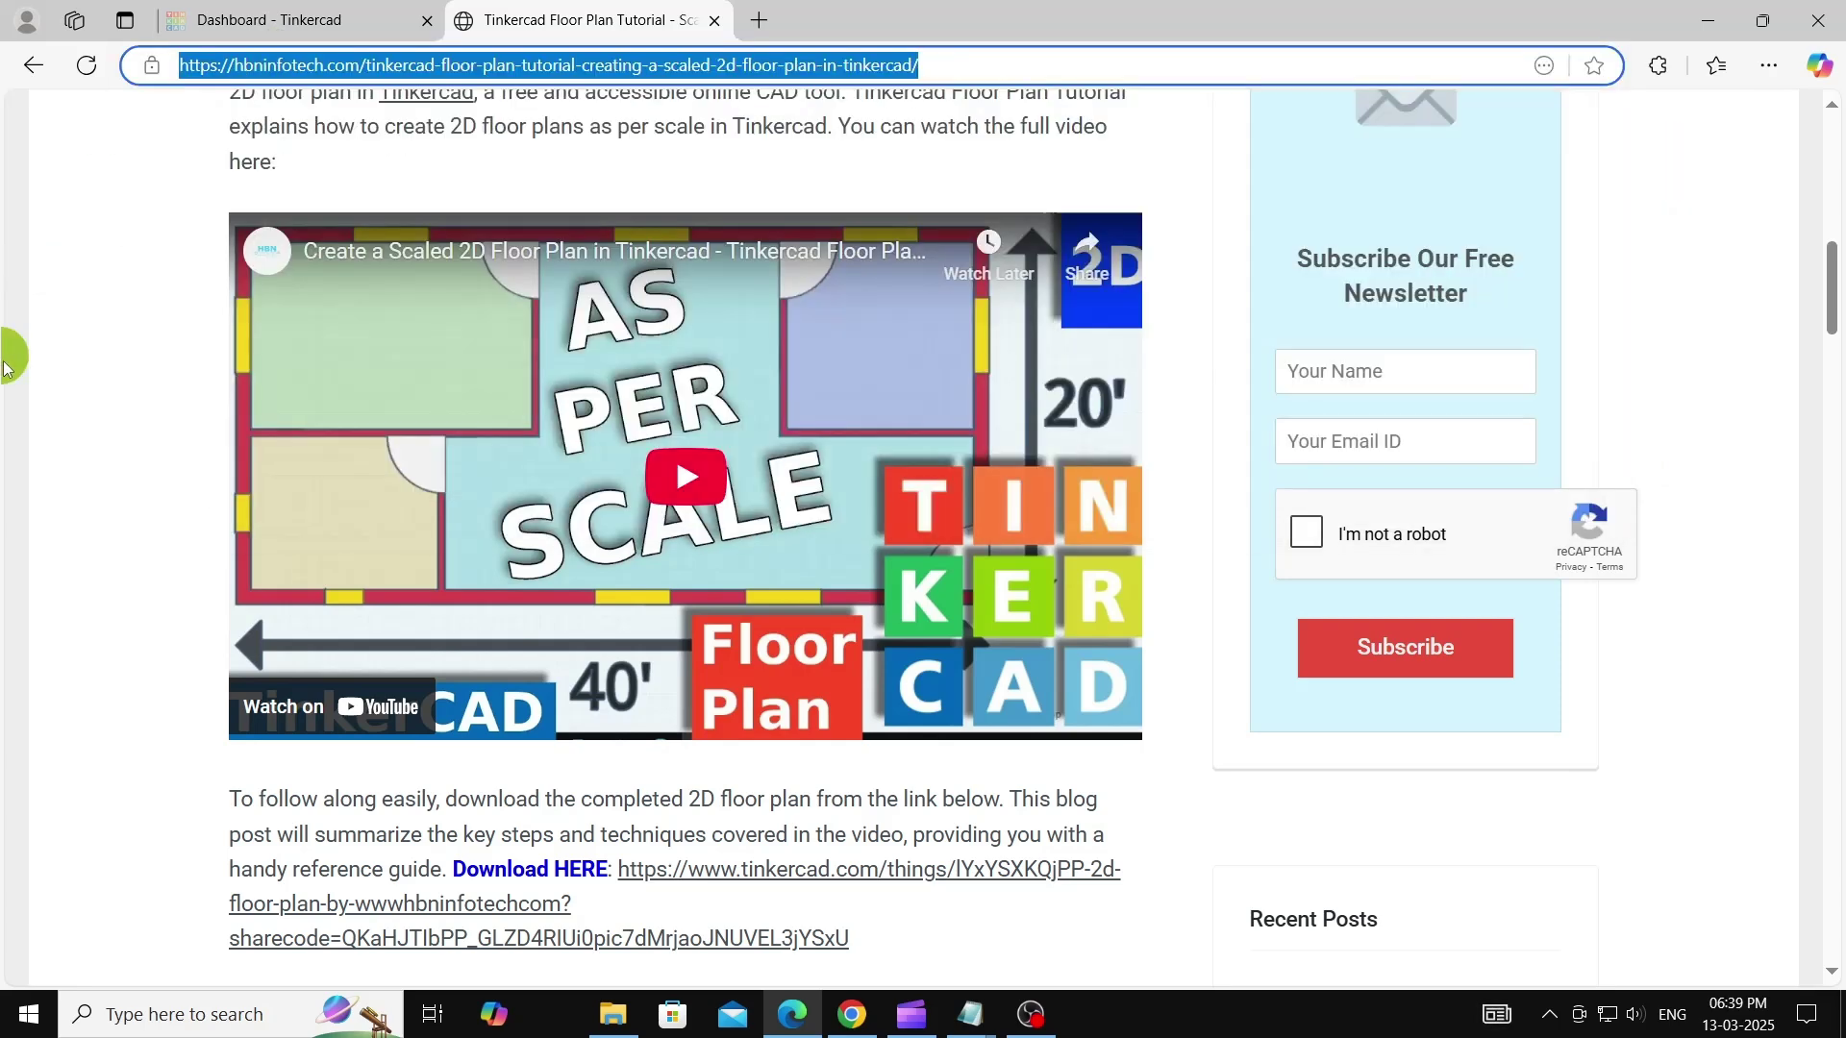
pyautogui.rightClick(727, 881)
pyautogui.click(833, 481)
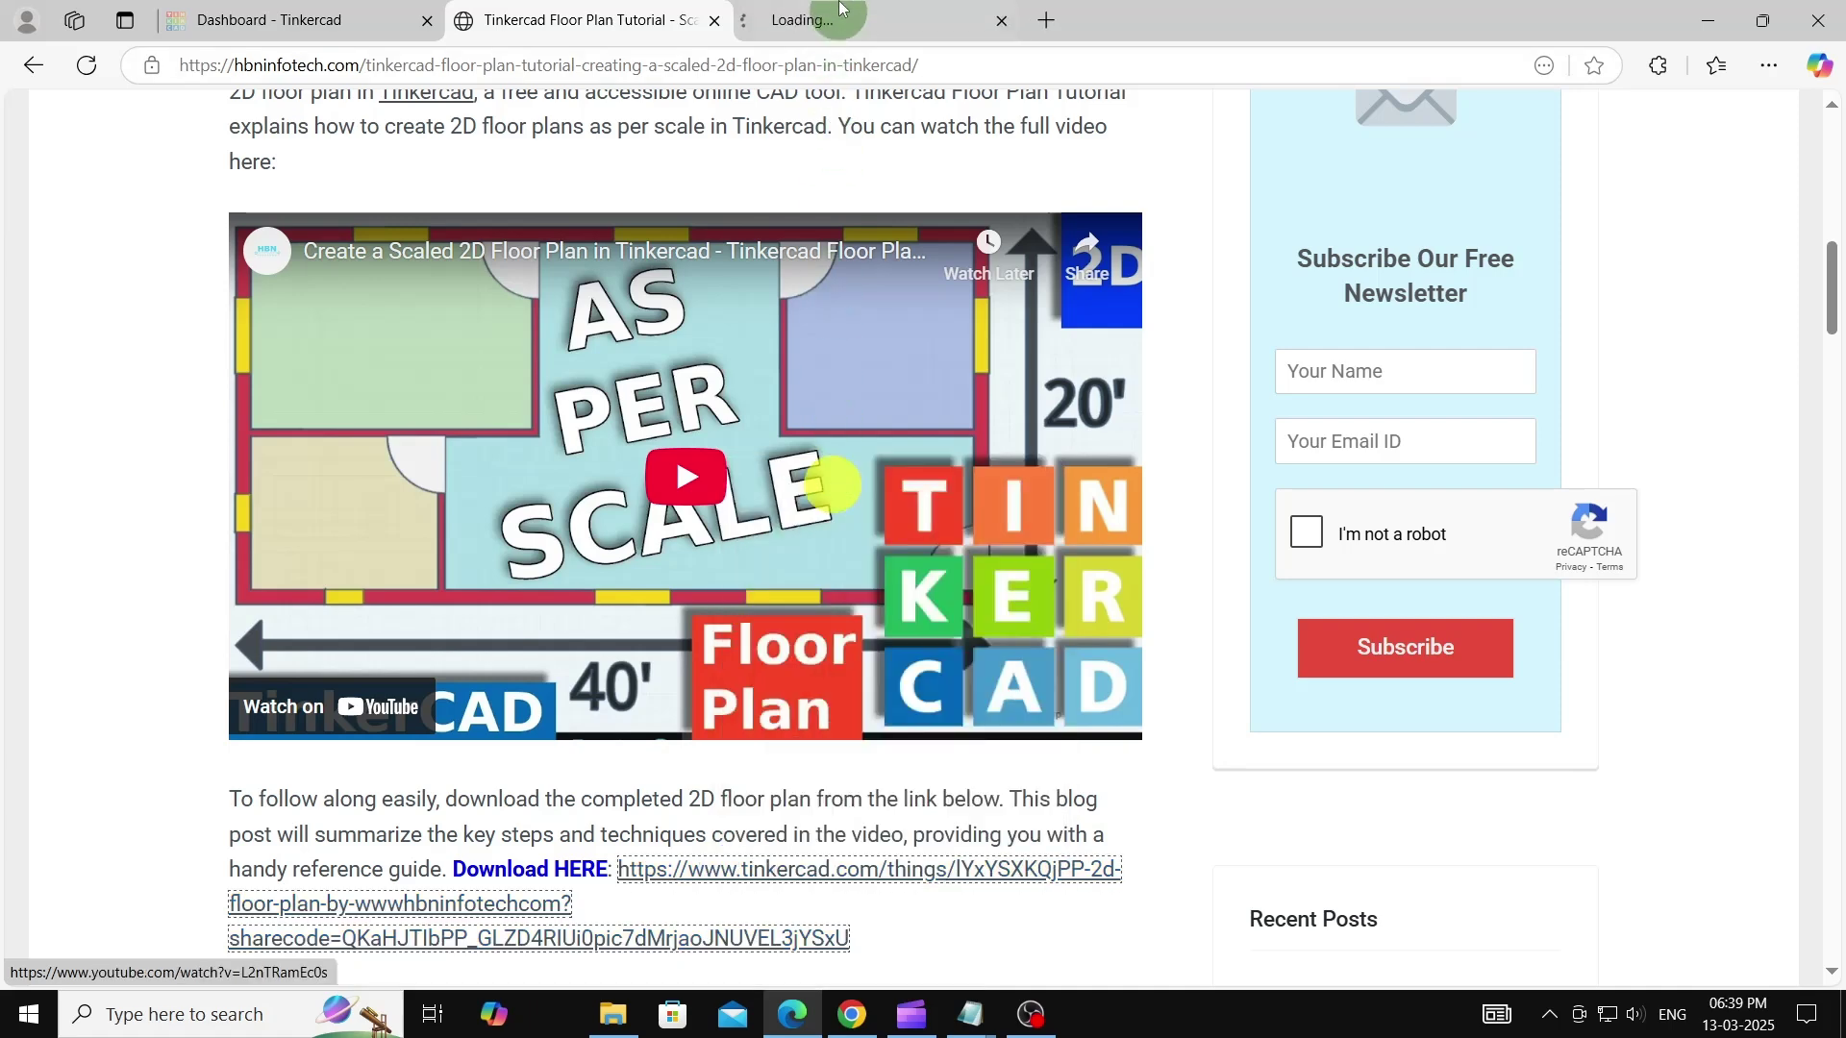
pyautogui.click(840, 35)
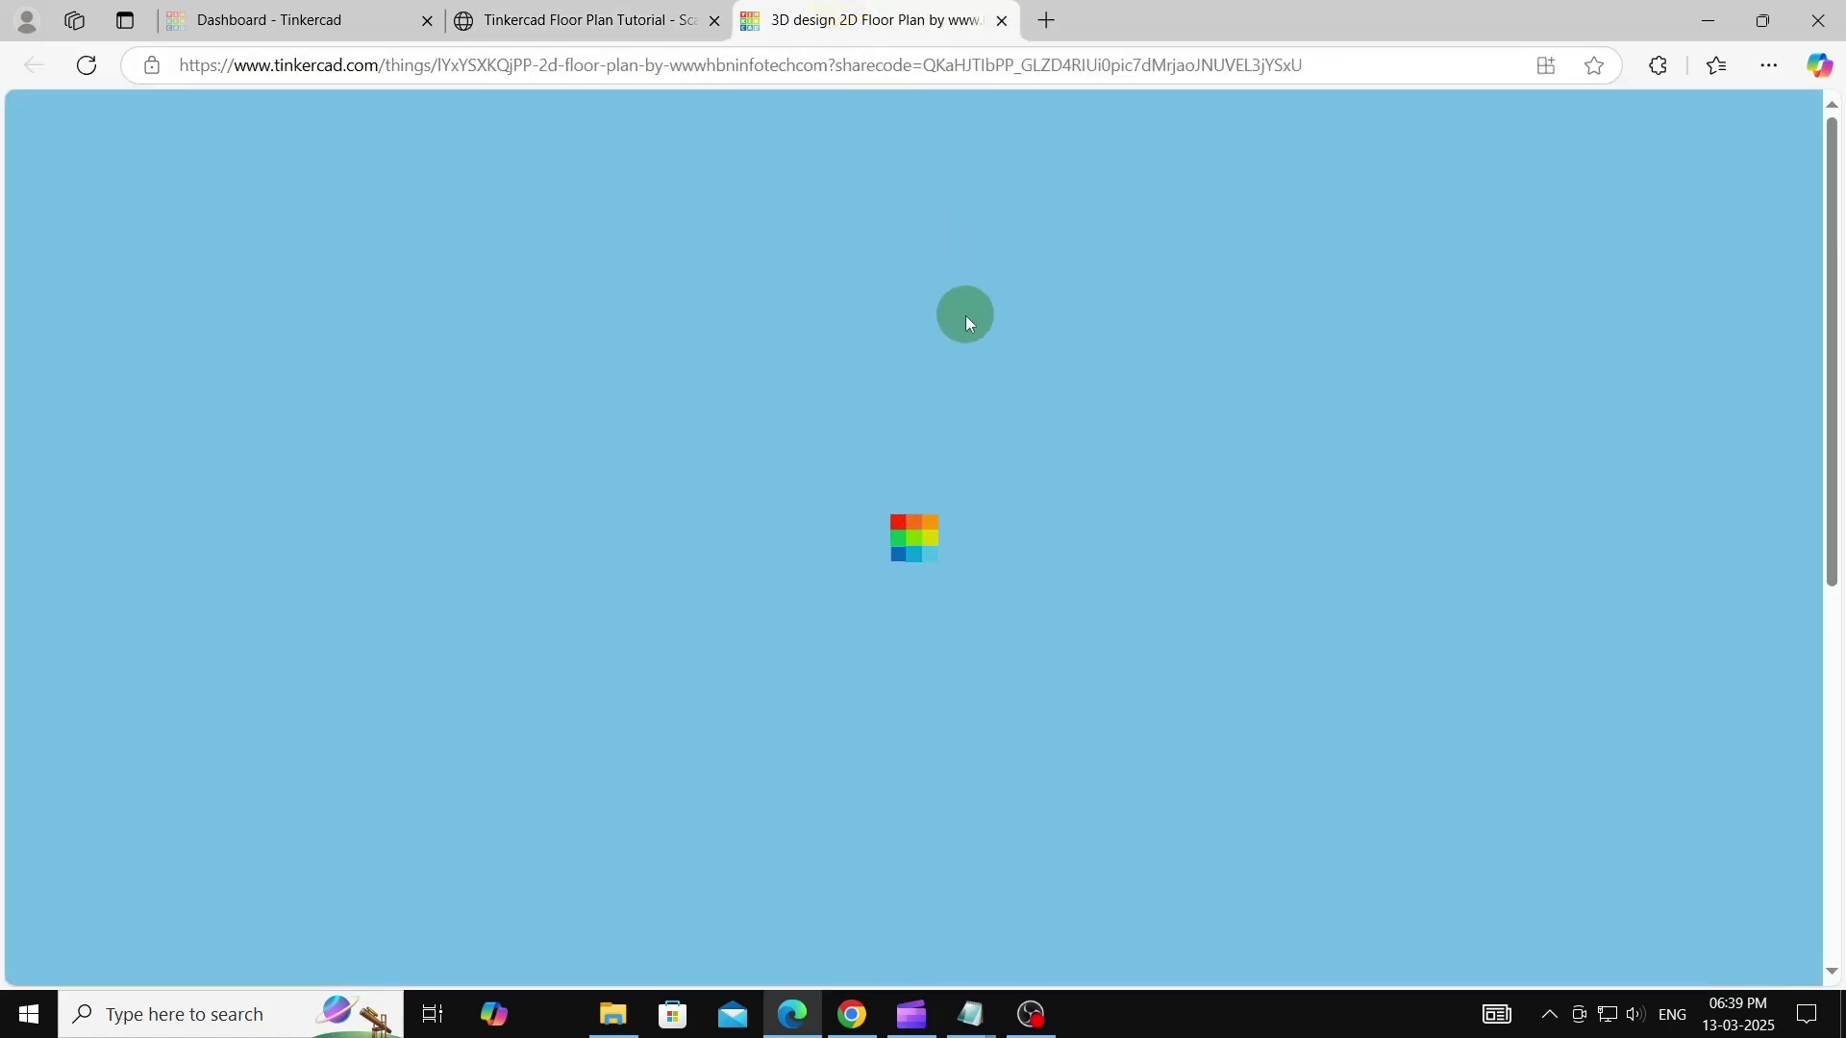
pyautogui.scroll(-3, 1256, 375)
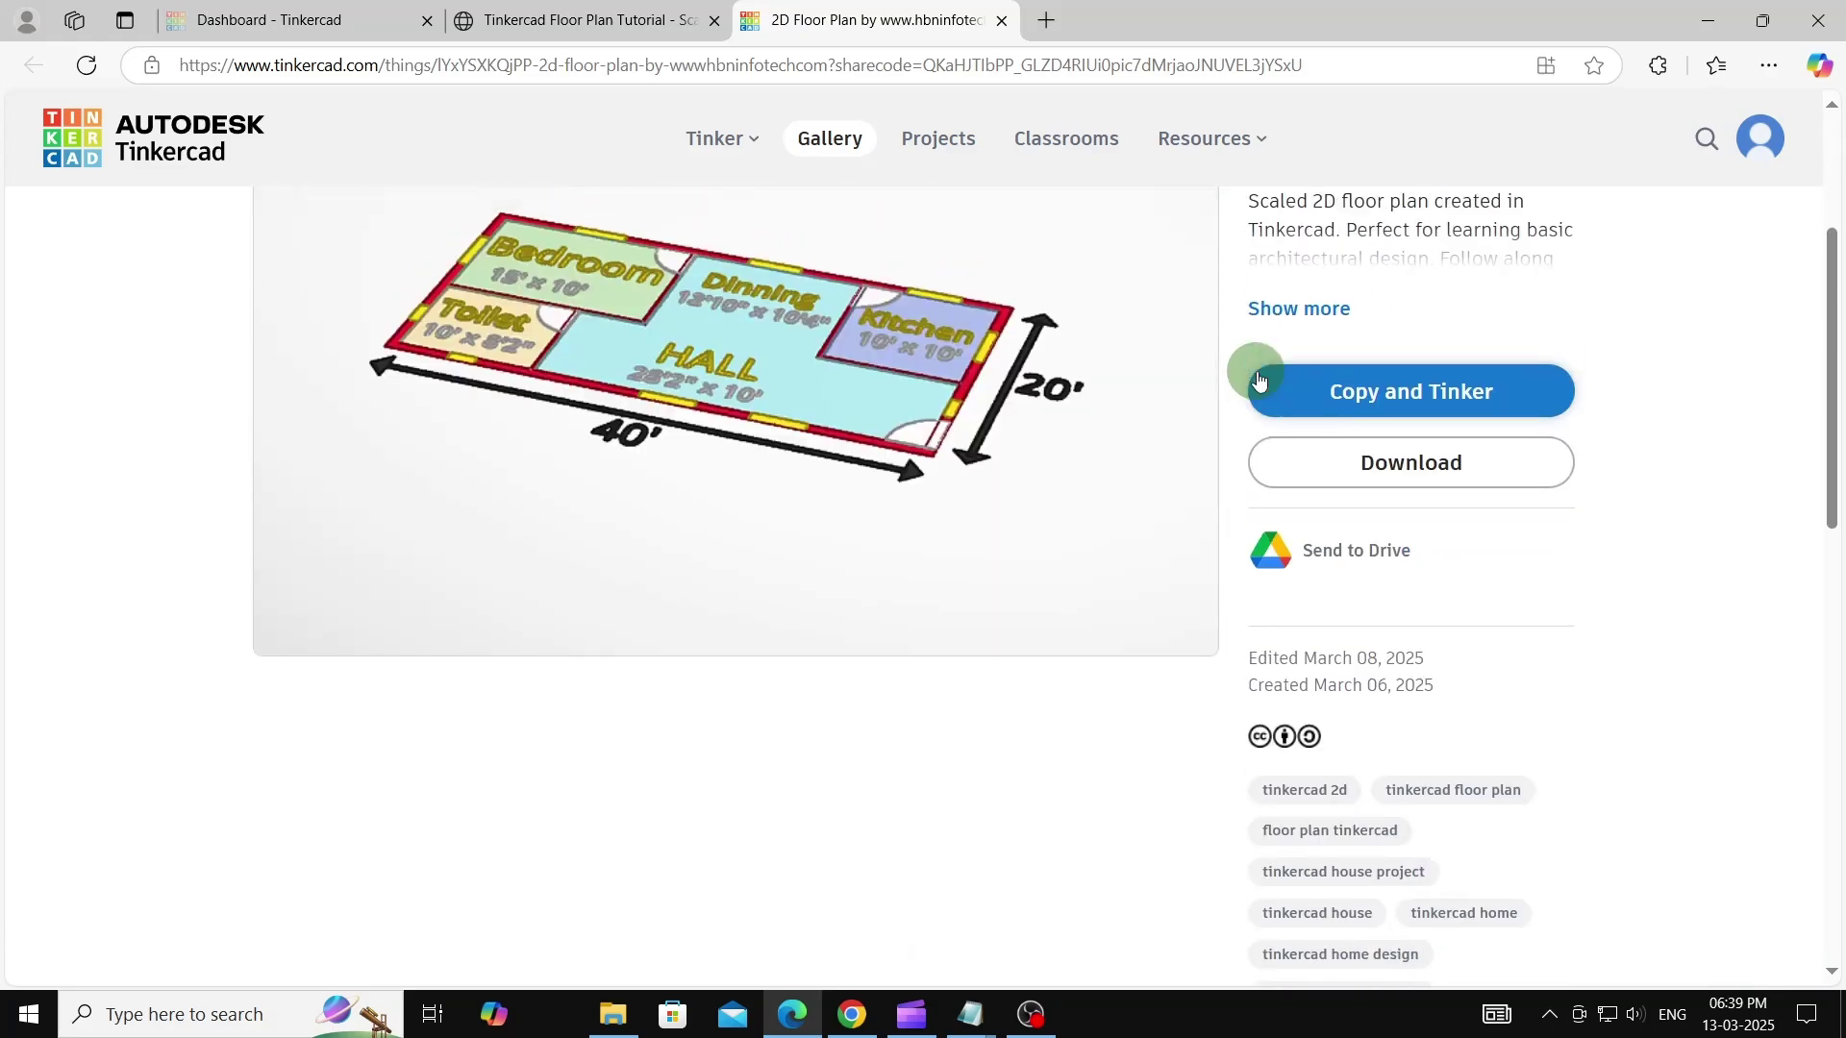
pyautogui.scroll(2, 1298, 462)
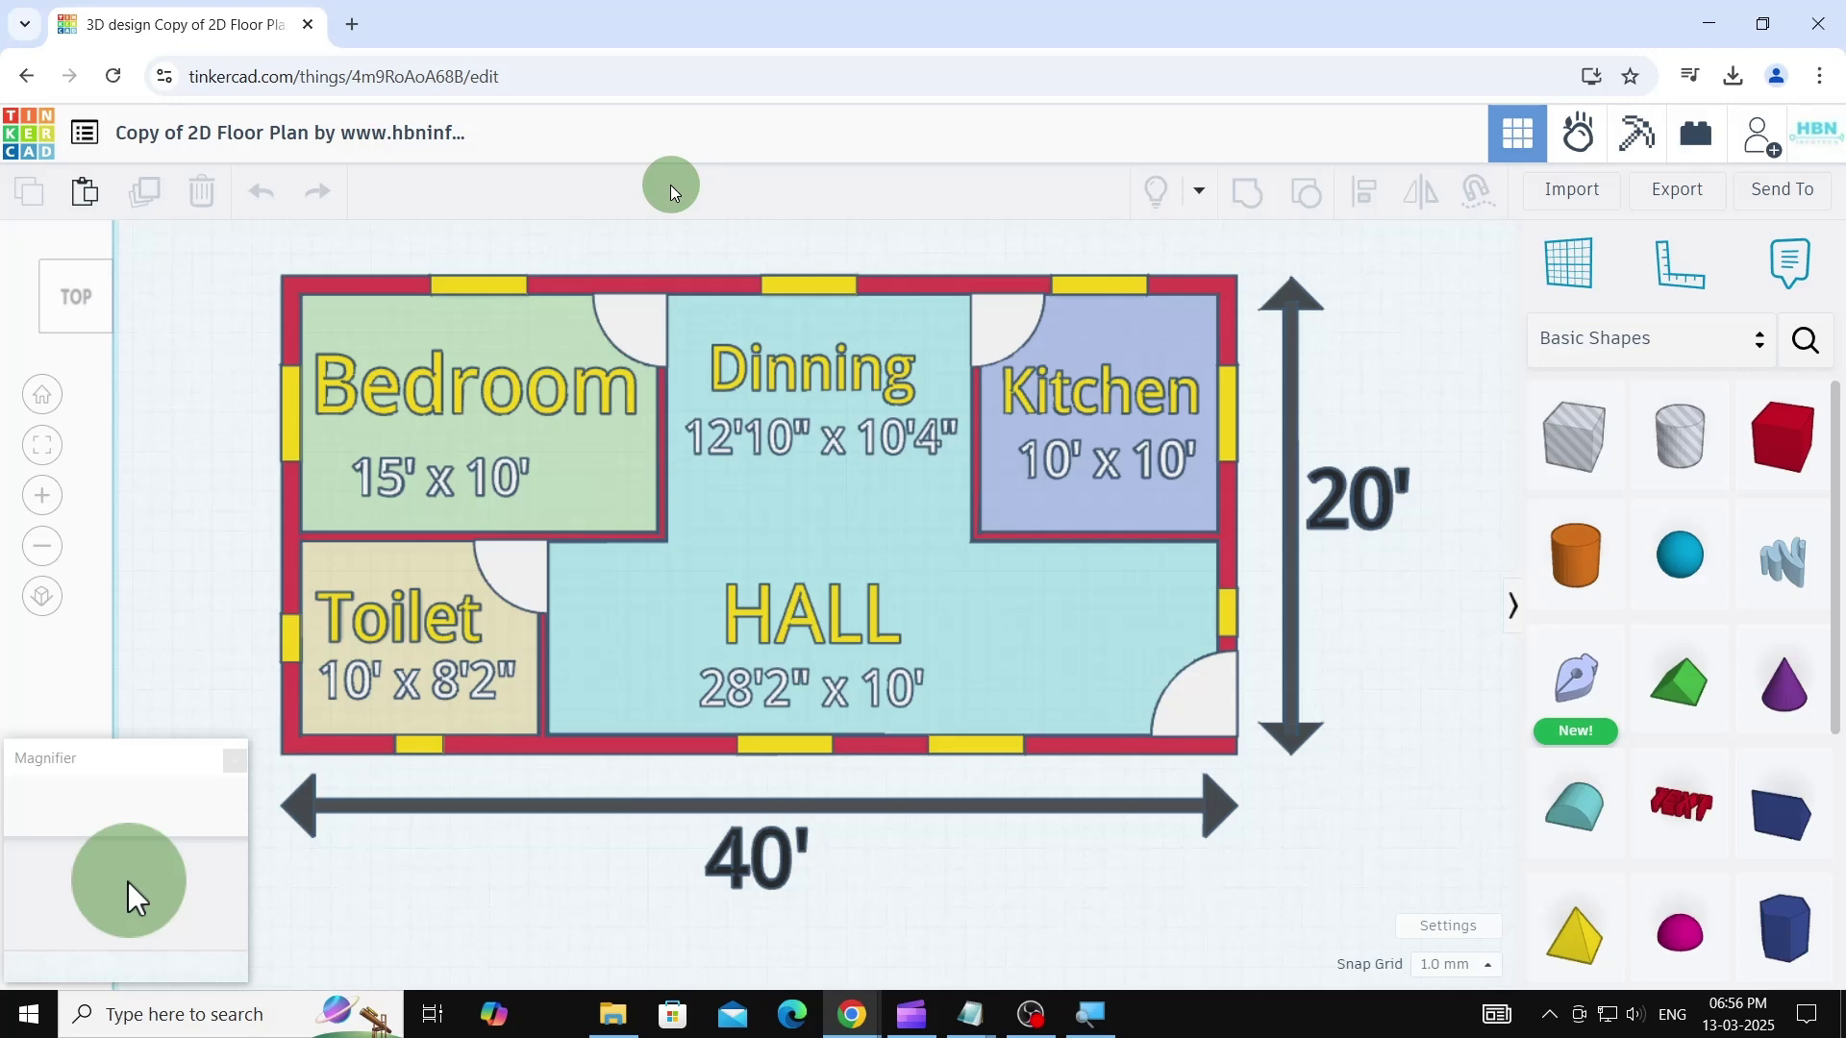
# - Delete the 40' label and its horizontal dimension arrow below the floor plan
pyautogui.click(39, 397)
pyautogui.scroll(-5, 923, 708)
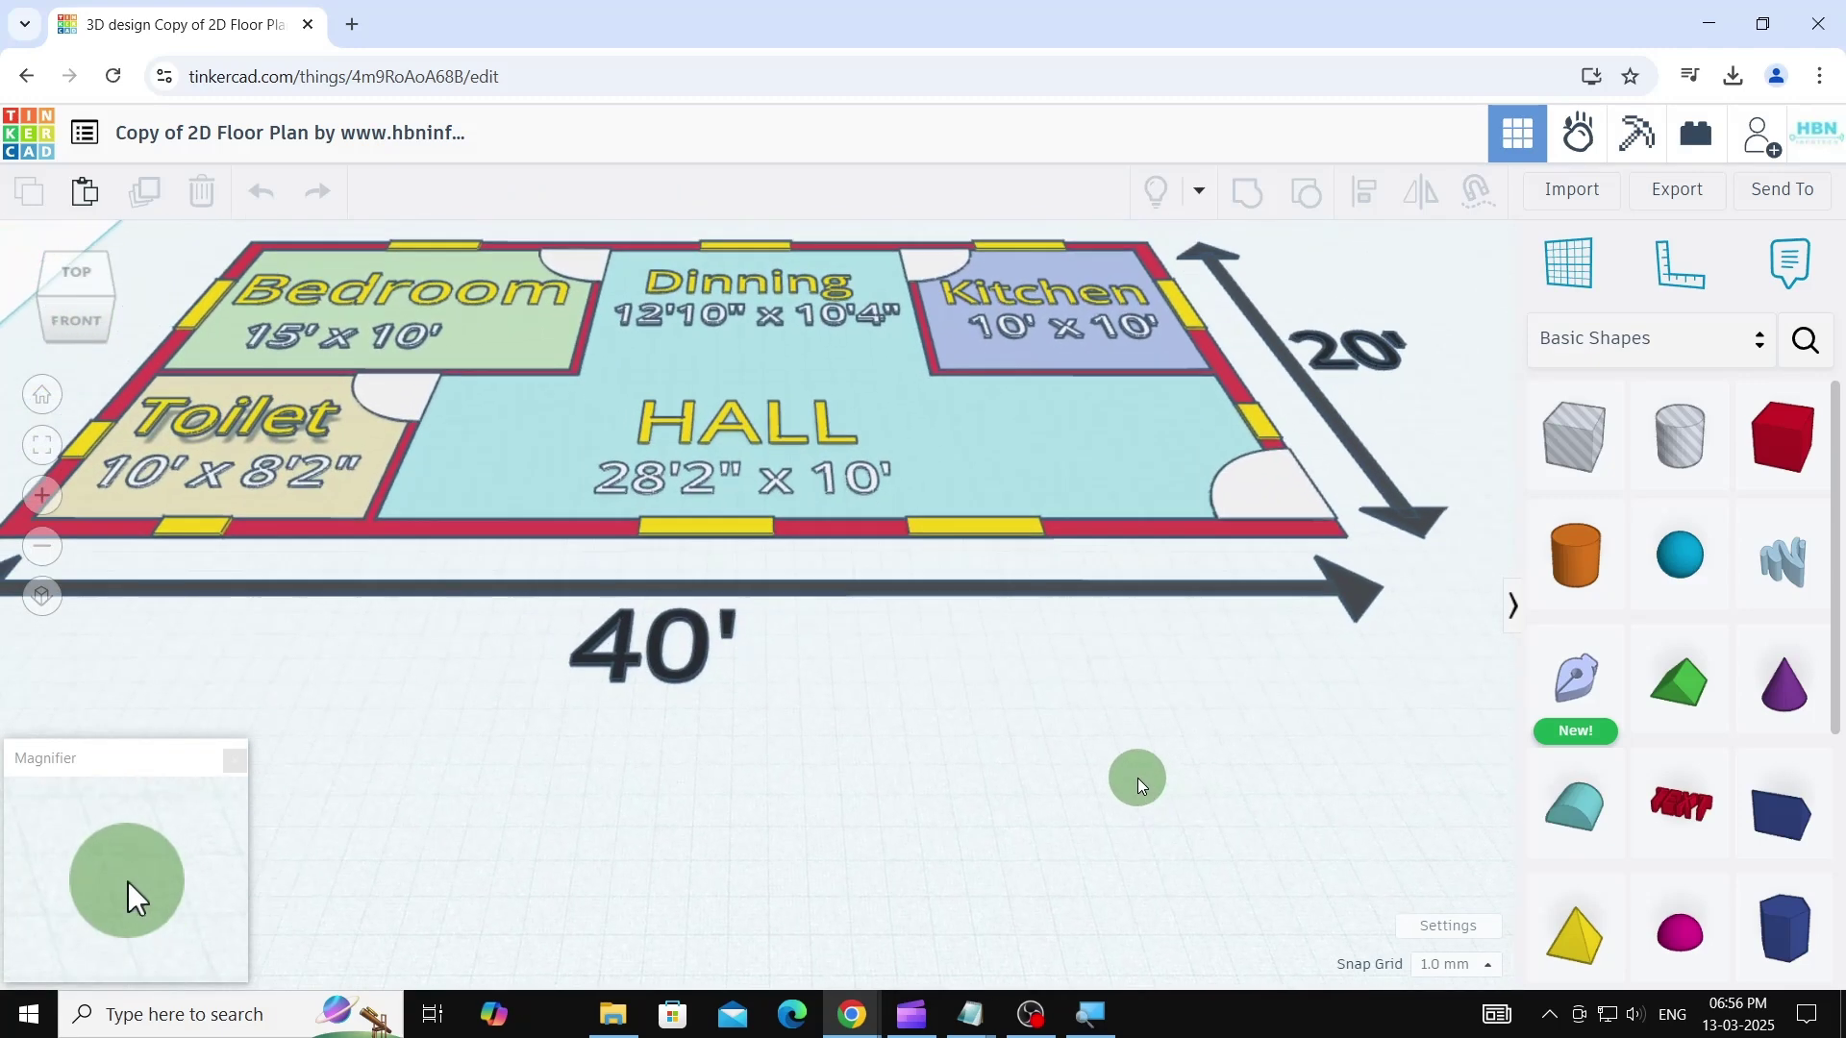
pyautogui.scroll(-1, 1111, 765)
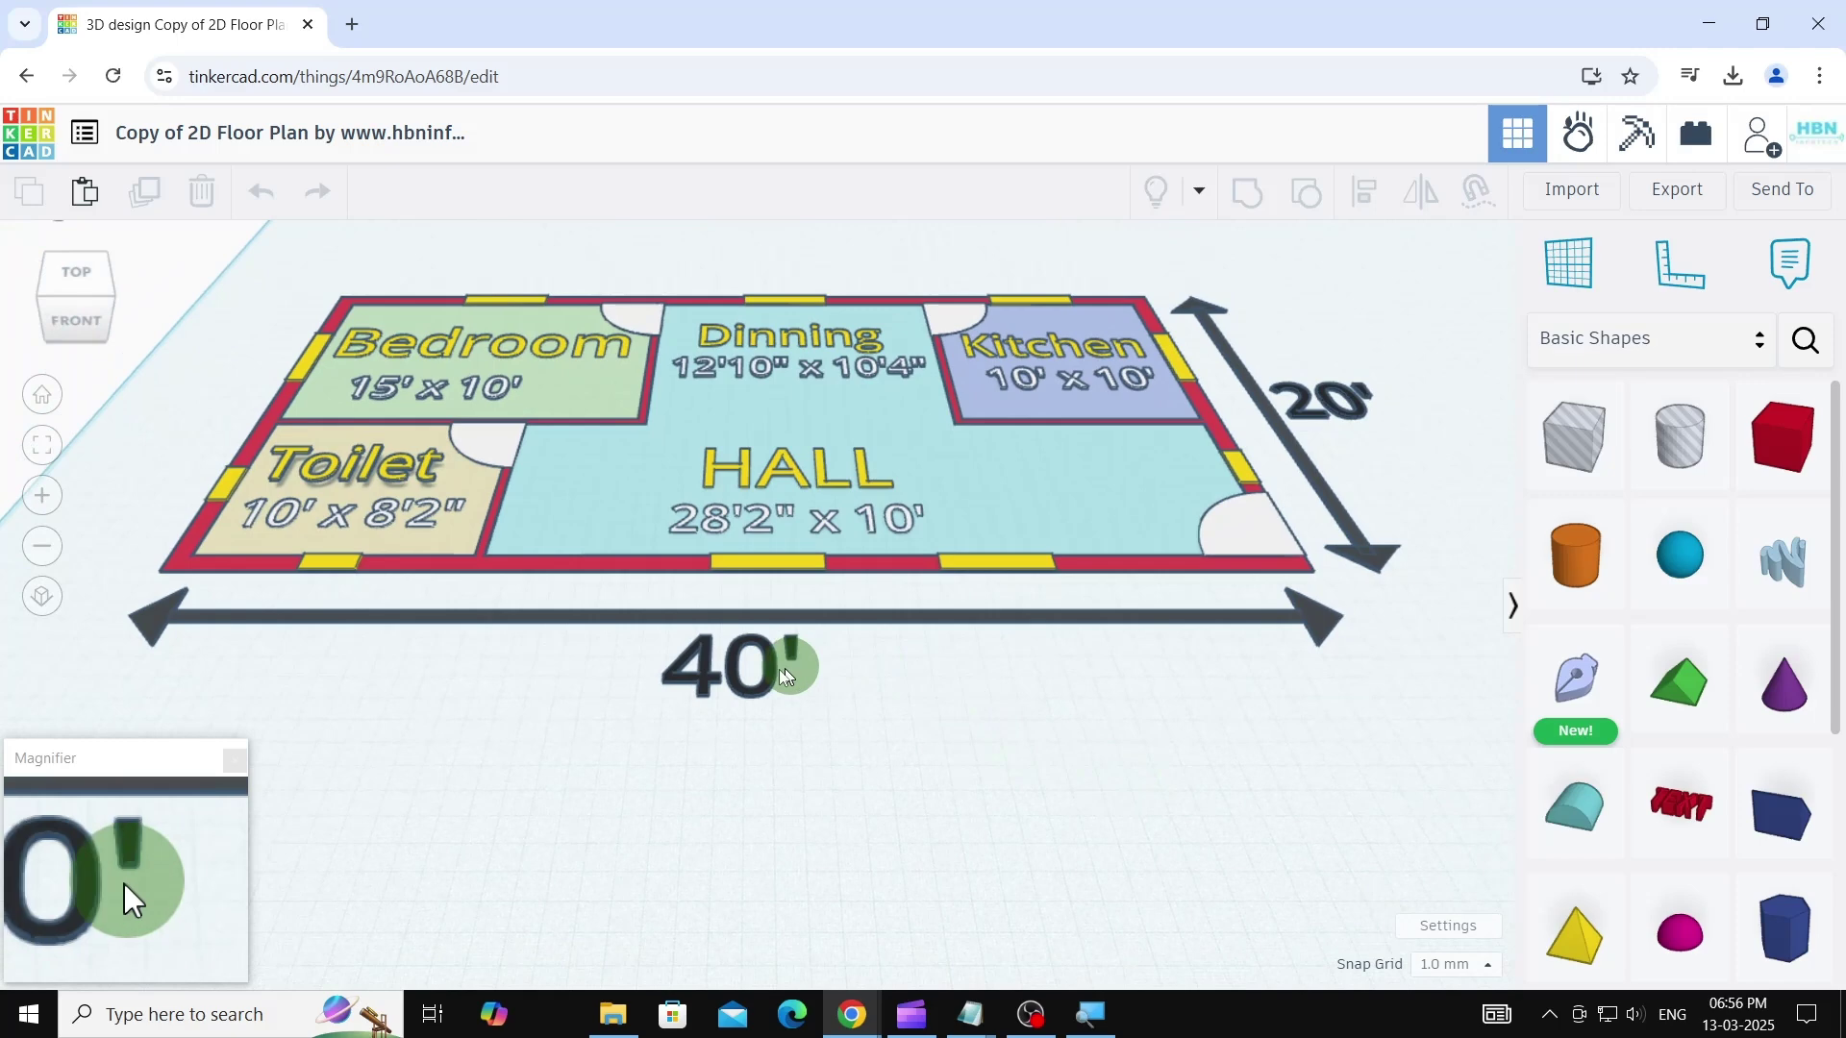
pyautogui.click(690, 665)
pyautogui.press('Delete')
pyautogui.moveTo(1389, 709); pyautogui.dragTo(124, 593)
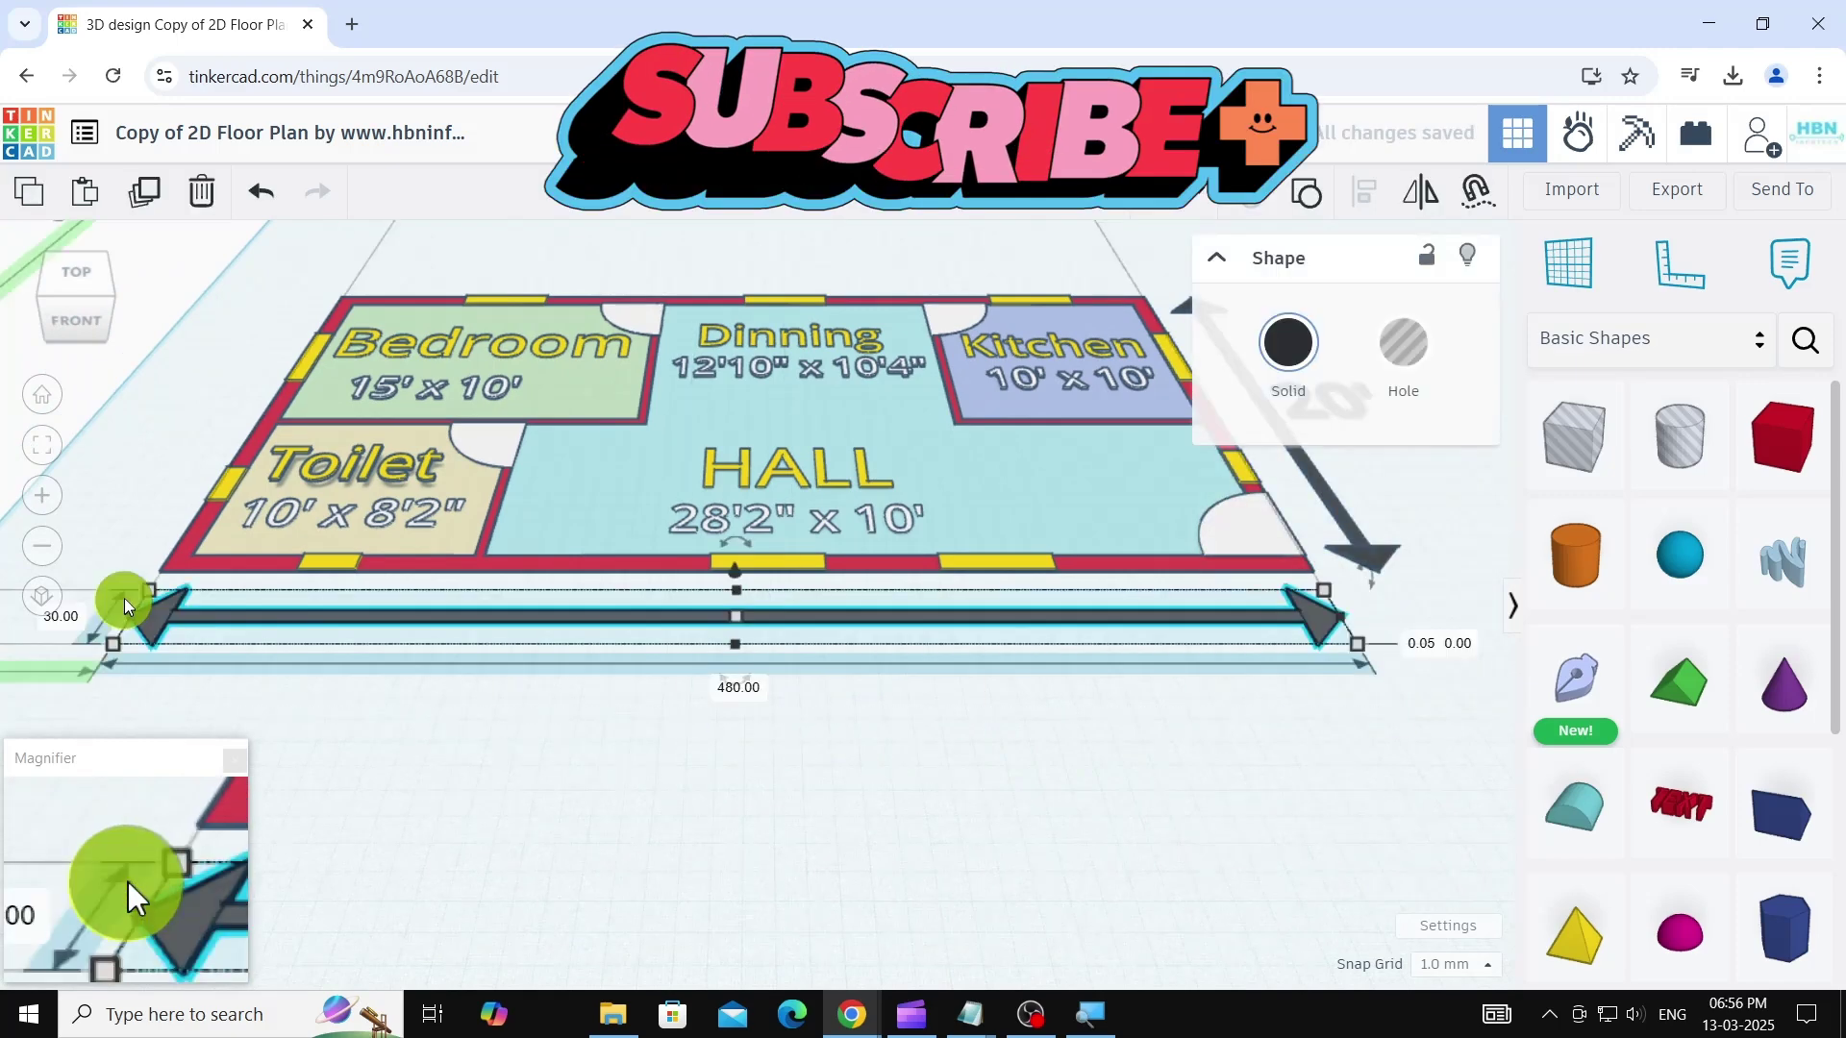
pyautogui.press('Delete')
# - Delete the 20' label and its dimension arrow beside the floor plan
pyautogui.moveTo(1262, 659); pyautogui.dragTo(1106, 755, button='middle')
pyautogui.moveTo(1304, 373); pyautogui.dragTo(1169, 730)
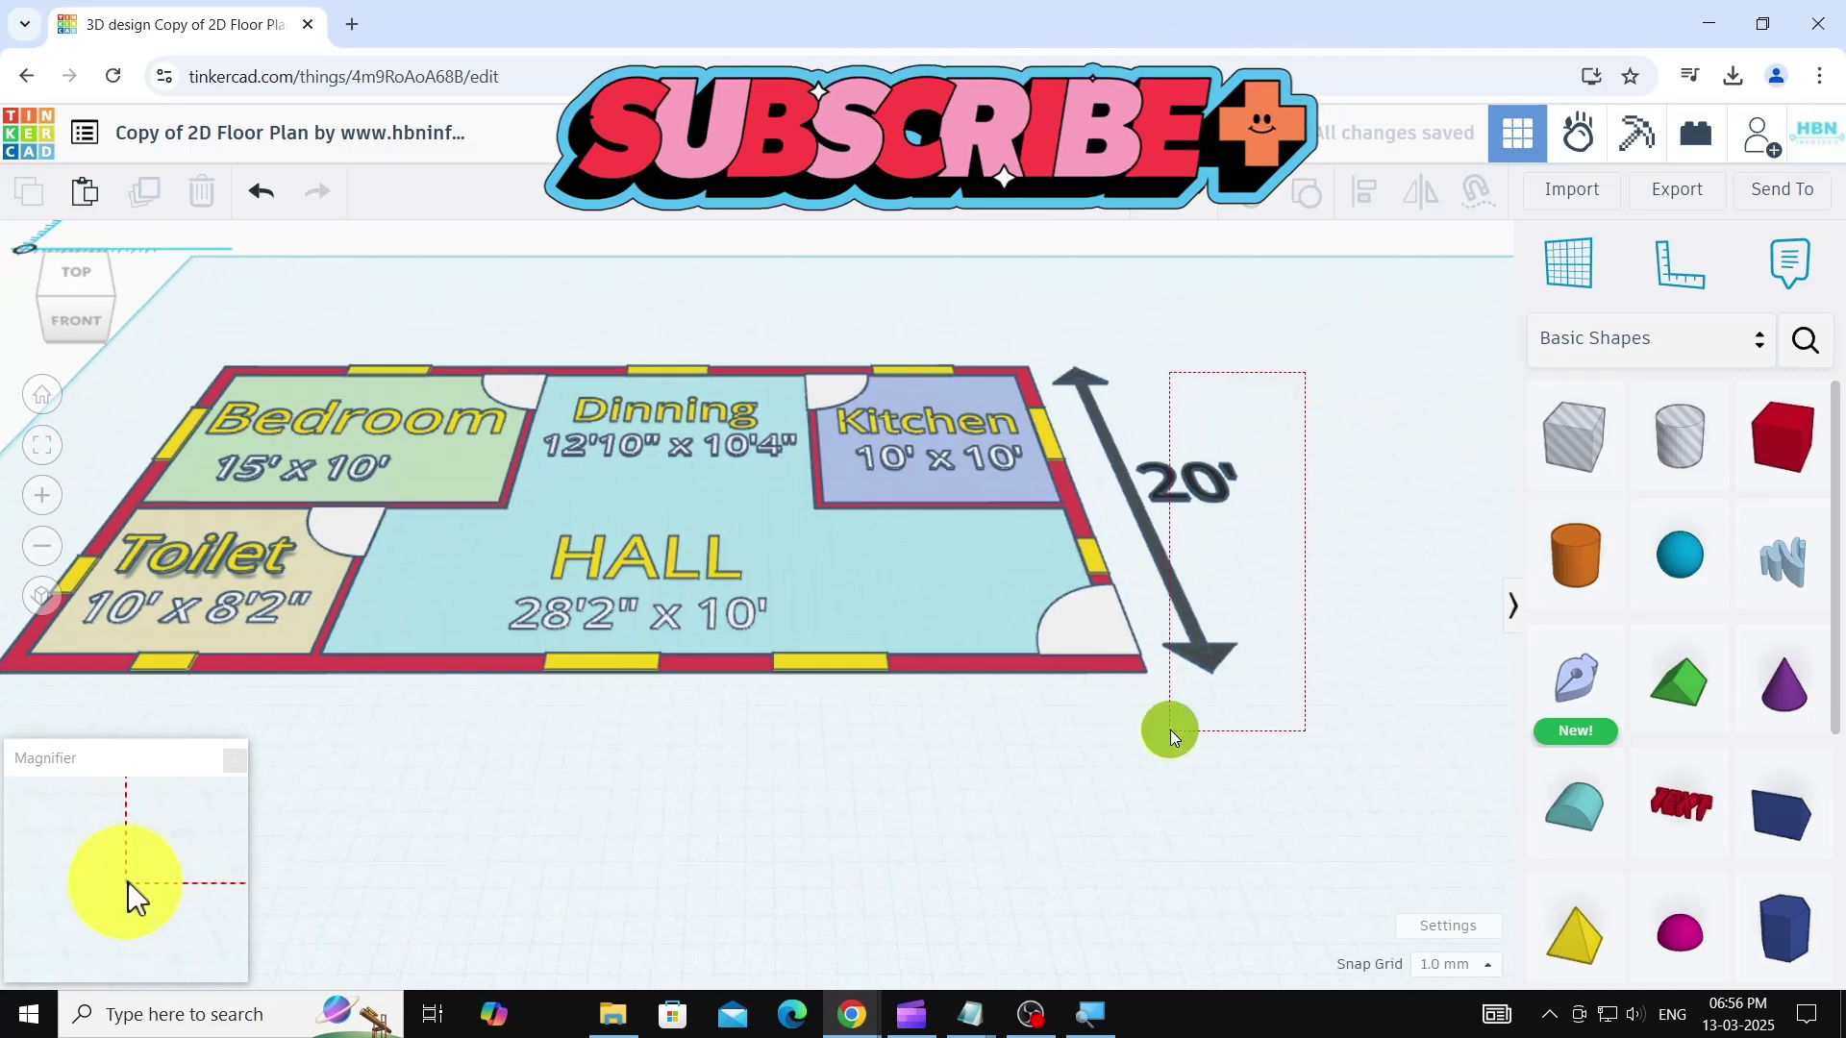
pyautogui.press('Delete')
pyautogui.click(1081, 376)
pyautogui.press('Delete')
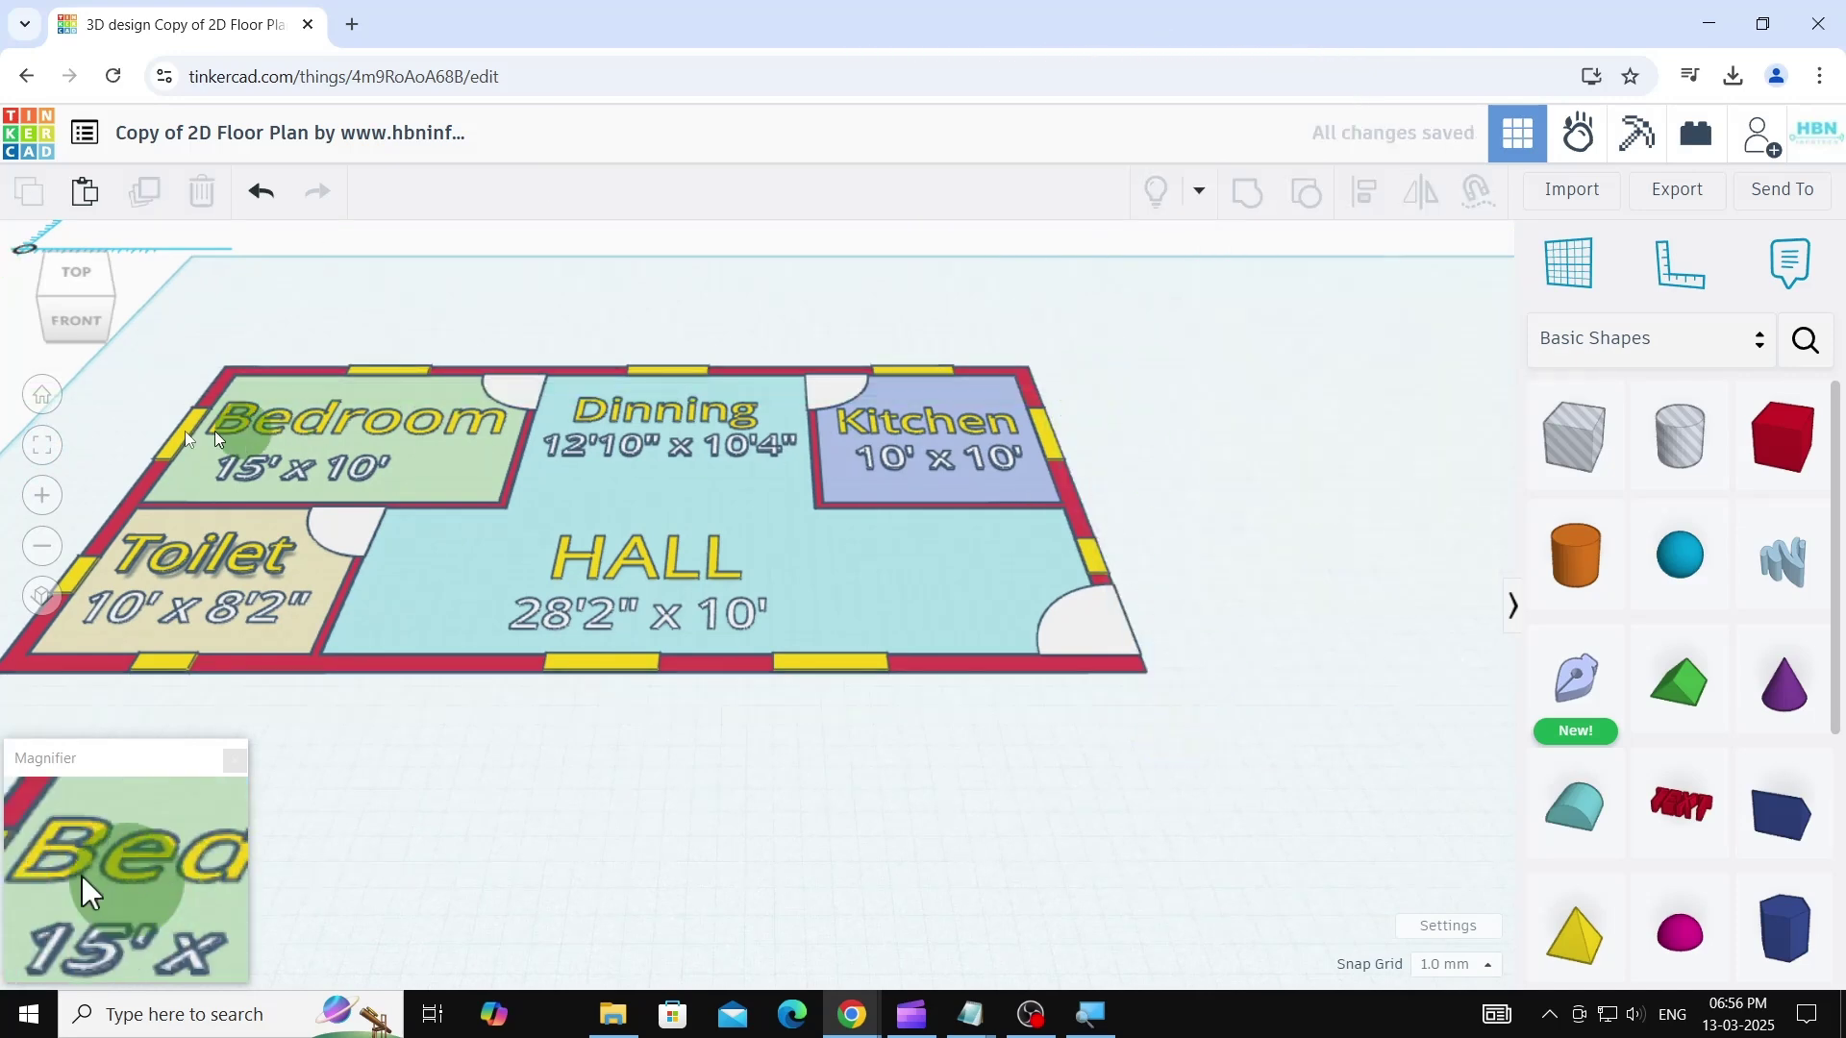
# - Delete the name and size labels of the Bedroom and the Toilet
pyautogui.scroll(2, 245, 423)
pyautogui.click(267, 420)
pyautogui.press('Delete')
pyautogui.click(281, 470)
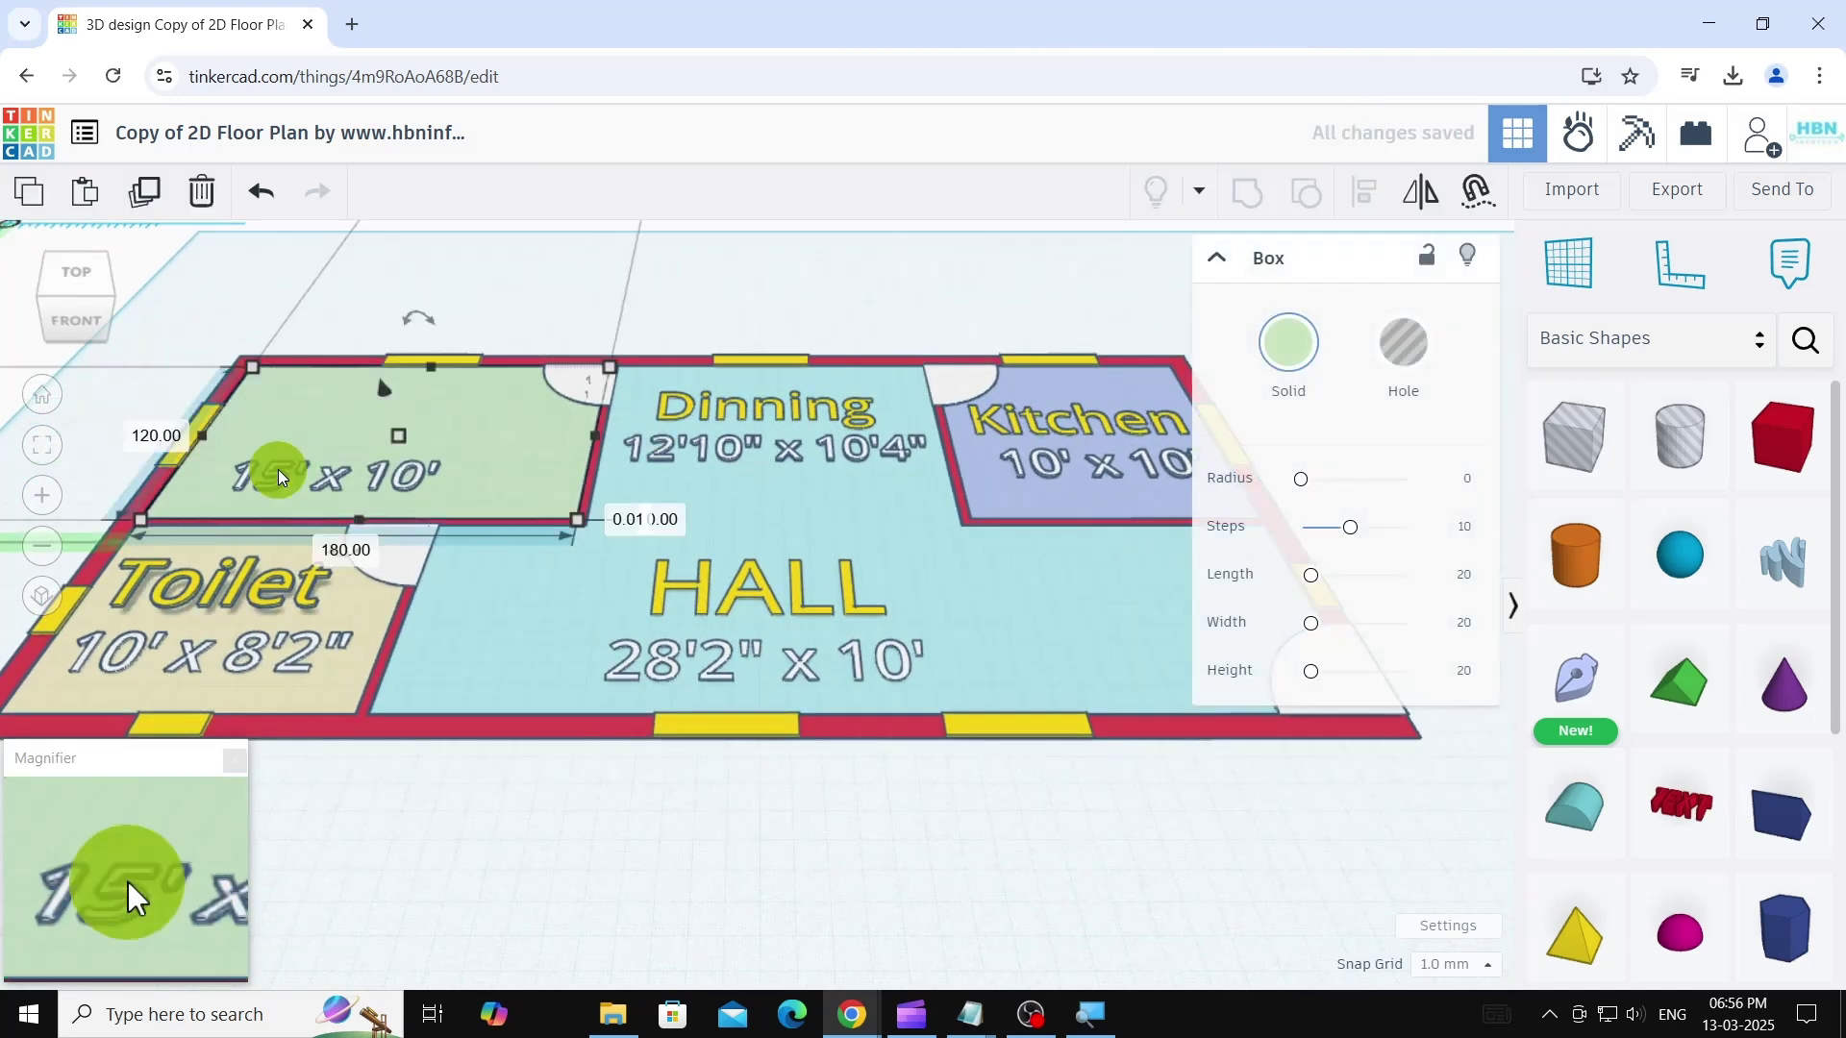
pyautogui.press('Delete')
pyautogui.click(314, 589)
pyautogui.press('Delete')
pyautogui.click(316, 639)
pyautogui.press('Delete')
# - Delete the name and size labels of the Hall and the Dinning area
pyautogui.click(661, 660)
pyautogui.press('Delete')
pyautogui.click(696, 591)
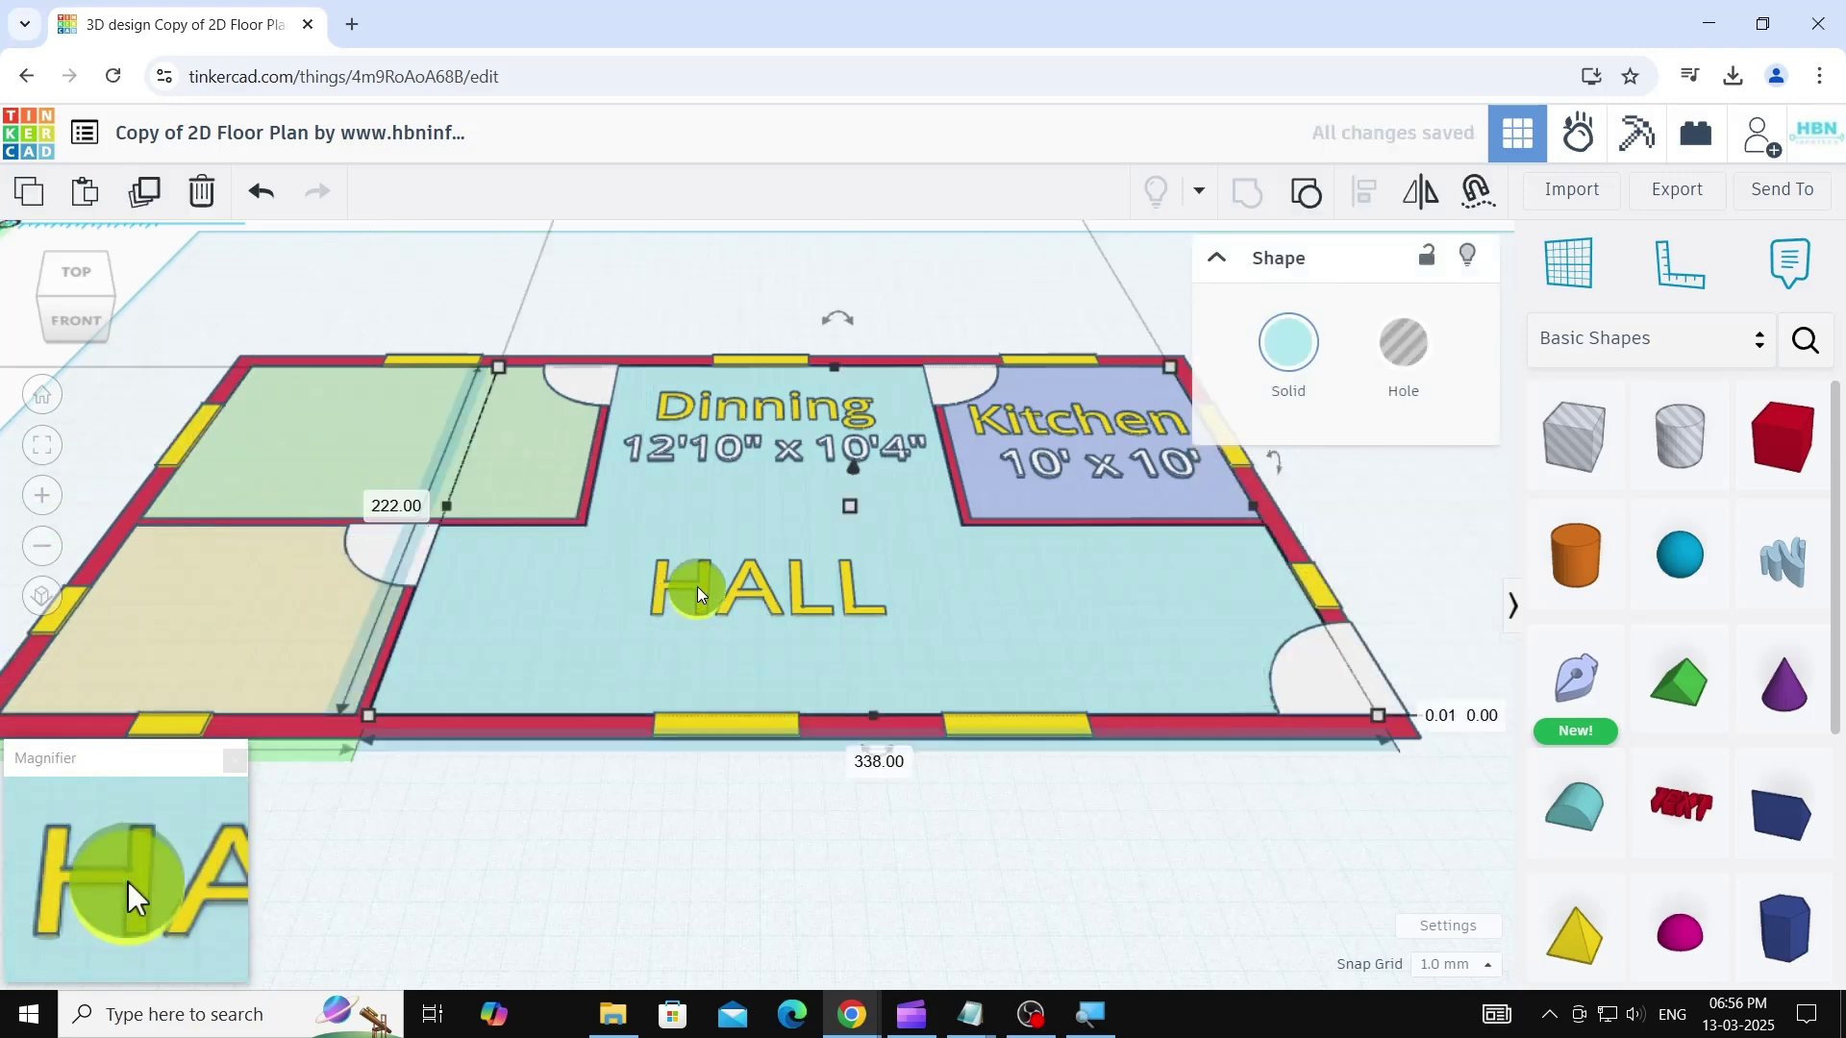
pyautogui.press('Delete')
pyautogui.click(787, 403)
pyautogui.click(792, 449)
pyautogui.press('Delete')
pyautogui.click(826, 408)
pyautogui.press('Delete')
# - Delete the Kitchen name label and its 10' x 10' size label
pyautogui.click(1033, 429)
pyautogui.press('Delete')
pyautogui.click(1038, 469)
pyautogui.press('Delete')
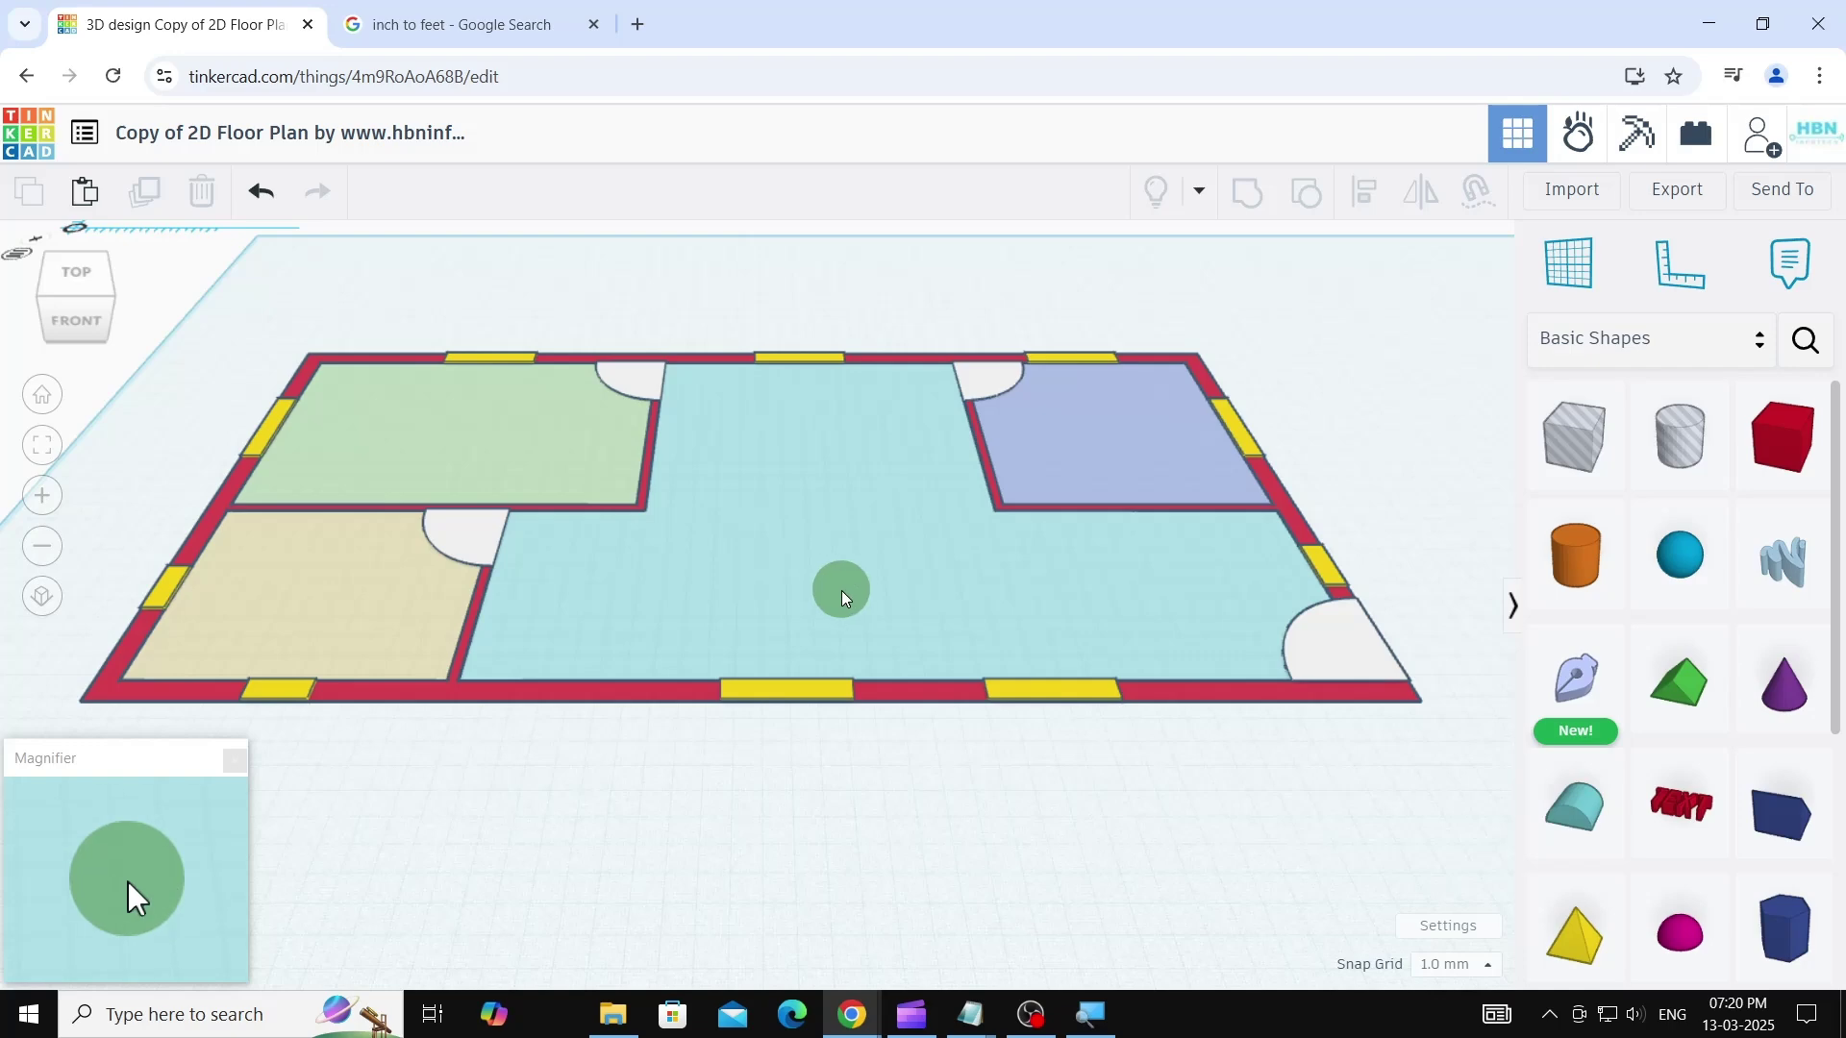
# - Duplicate the yellow window box nearest the main entrance in the front wall and move the copy out in front of the wall
pyautogui.click(1031, 689)
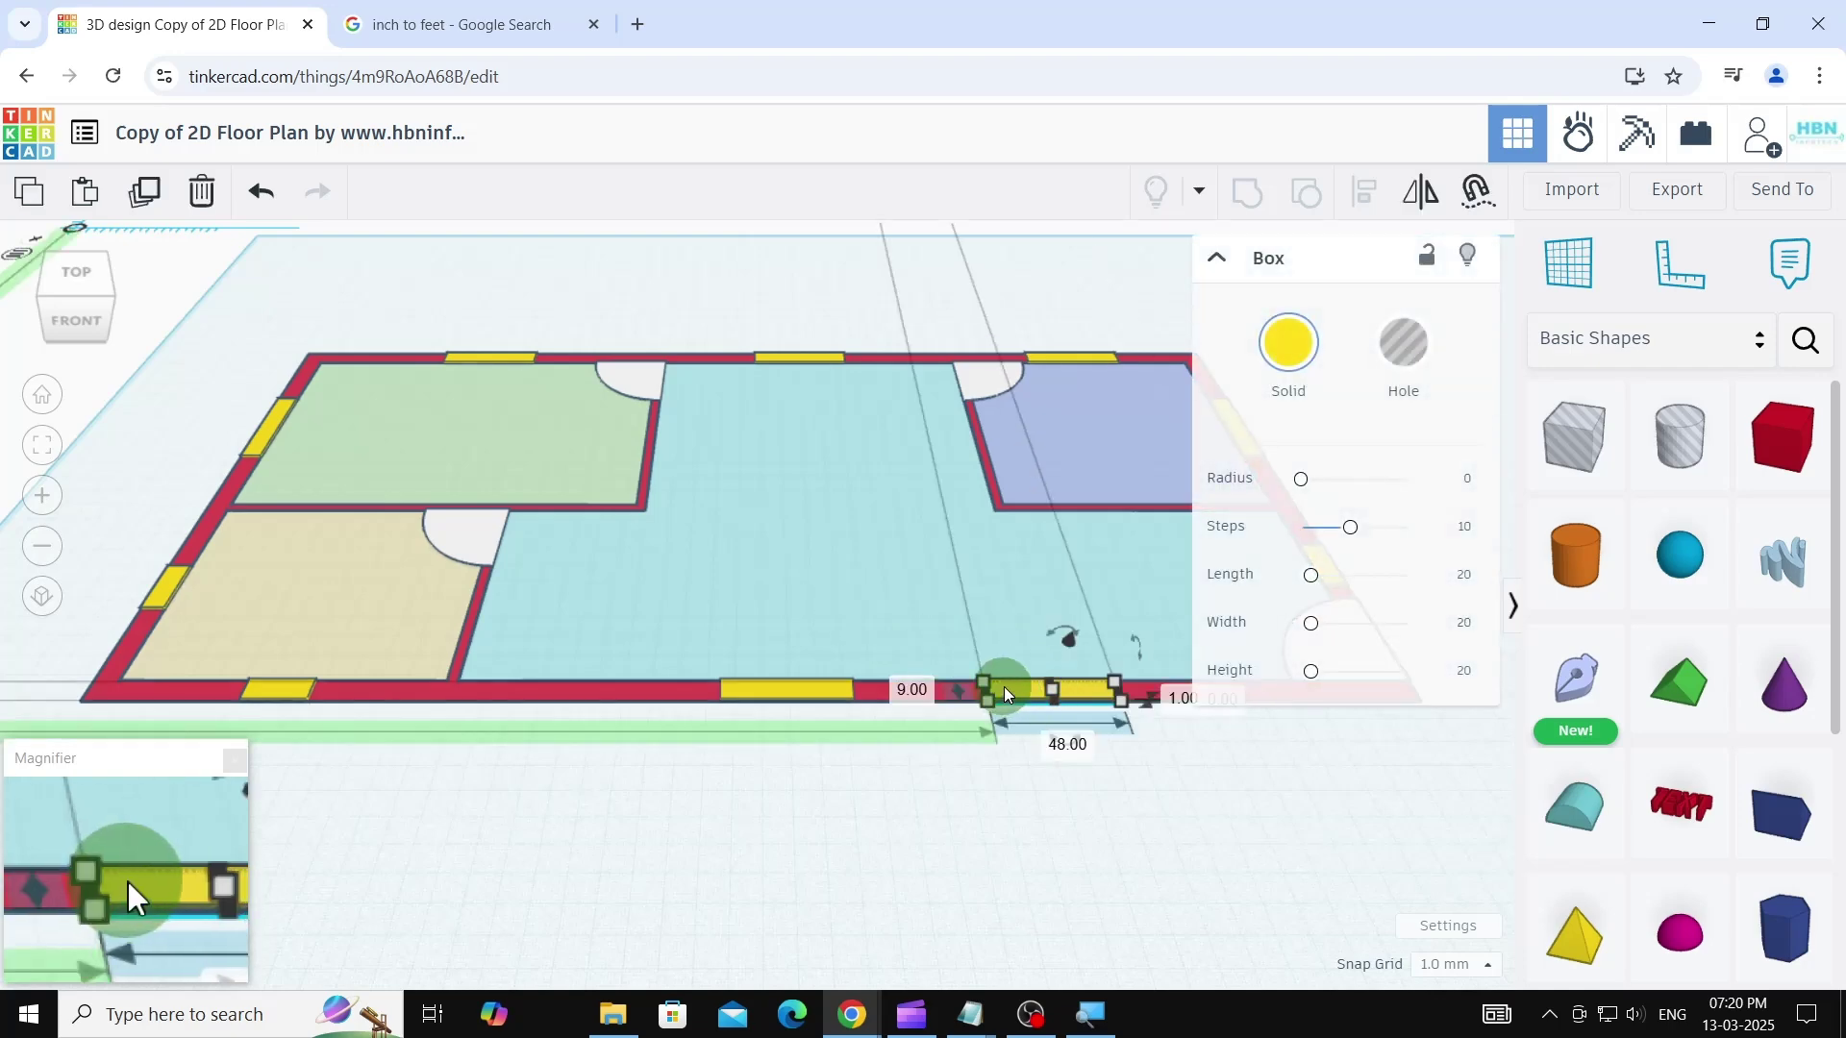
pyautogui.click(160, 194)
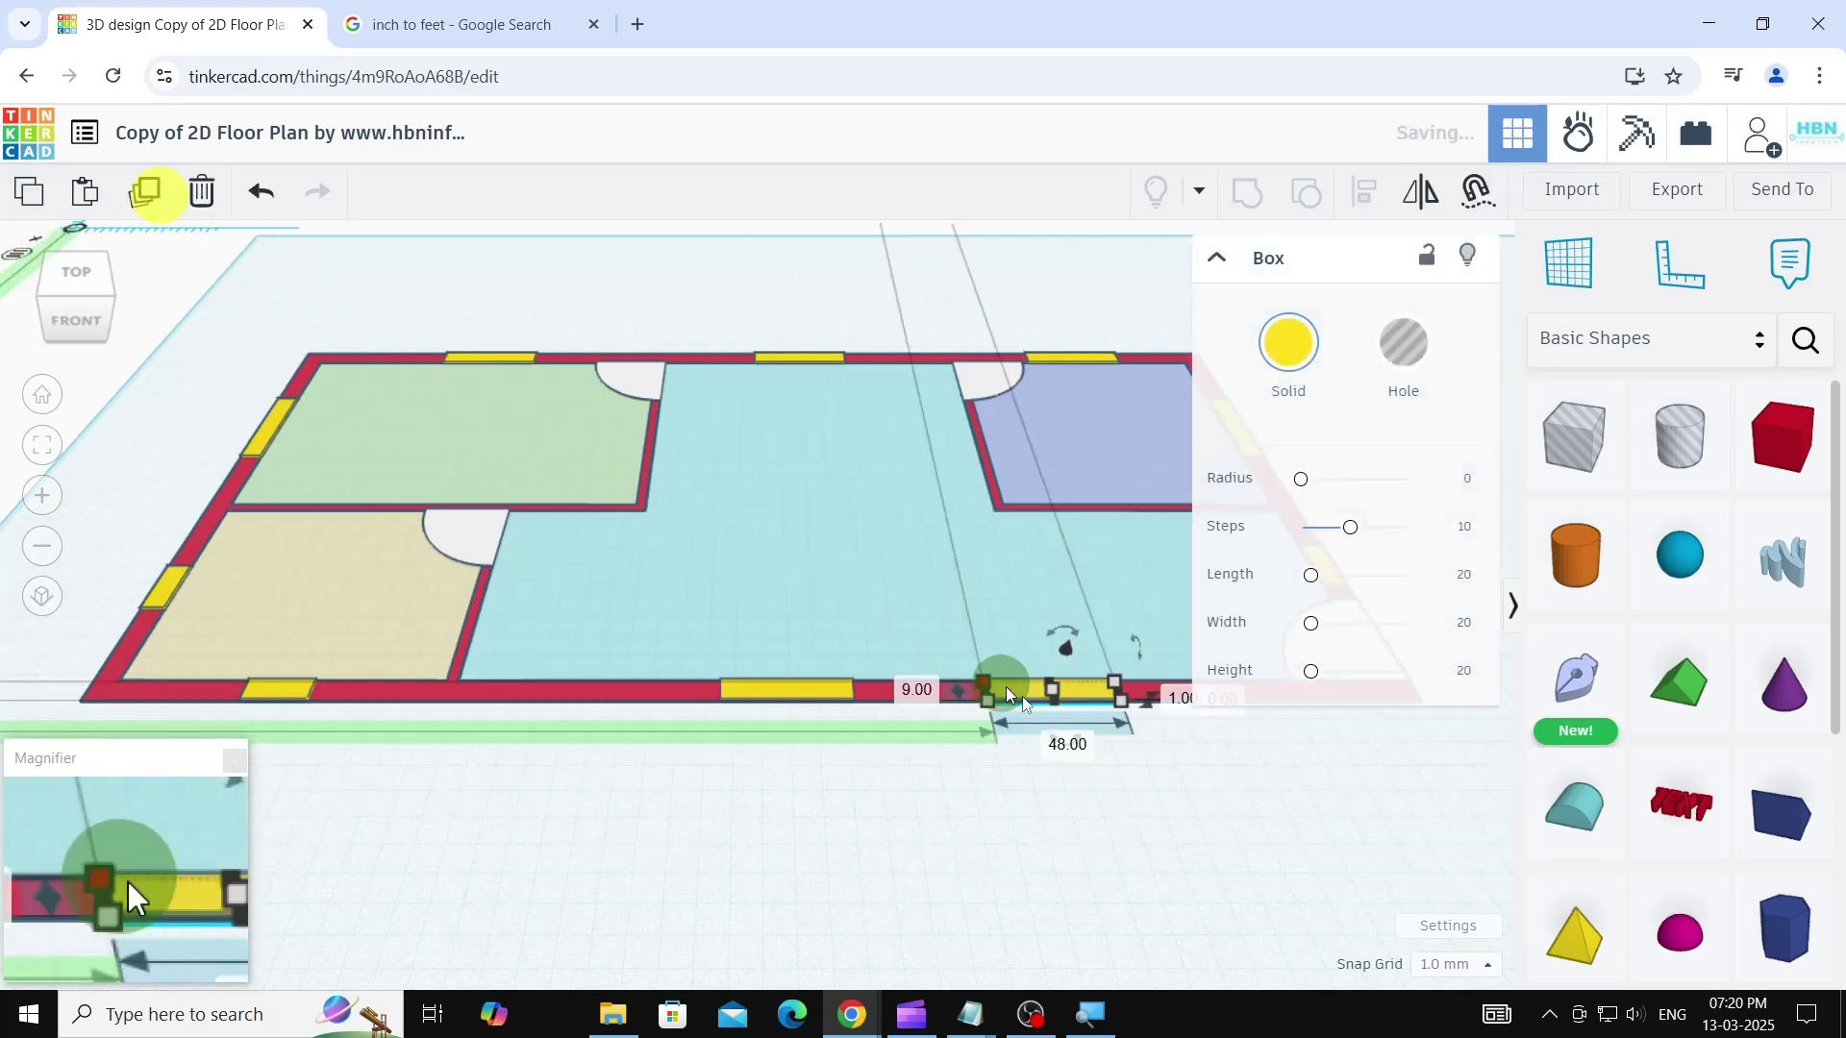
pyautogui.moveTo(1088, 695); pyautogui.dragTo(1101, 788)
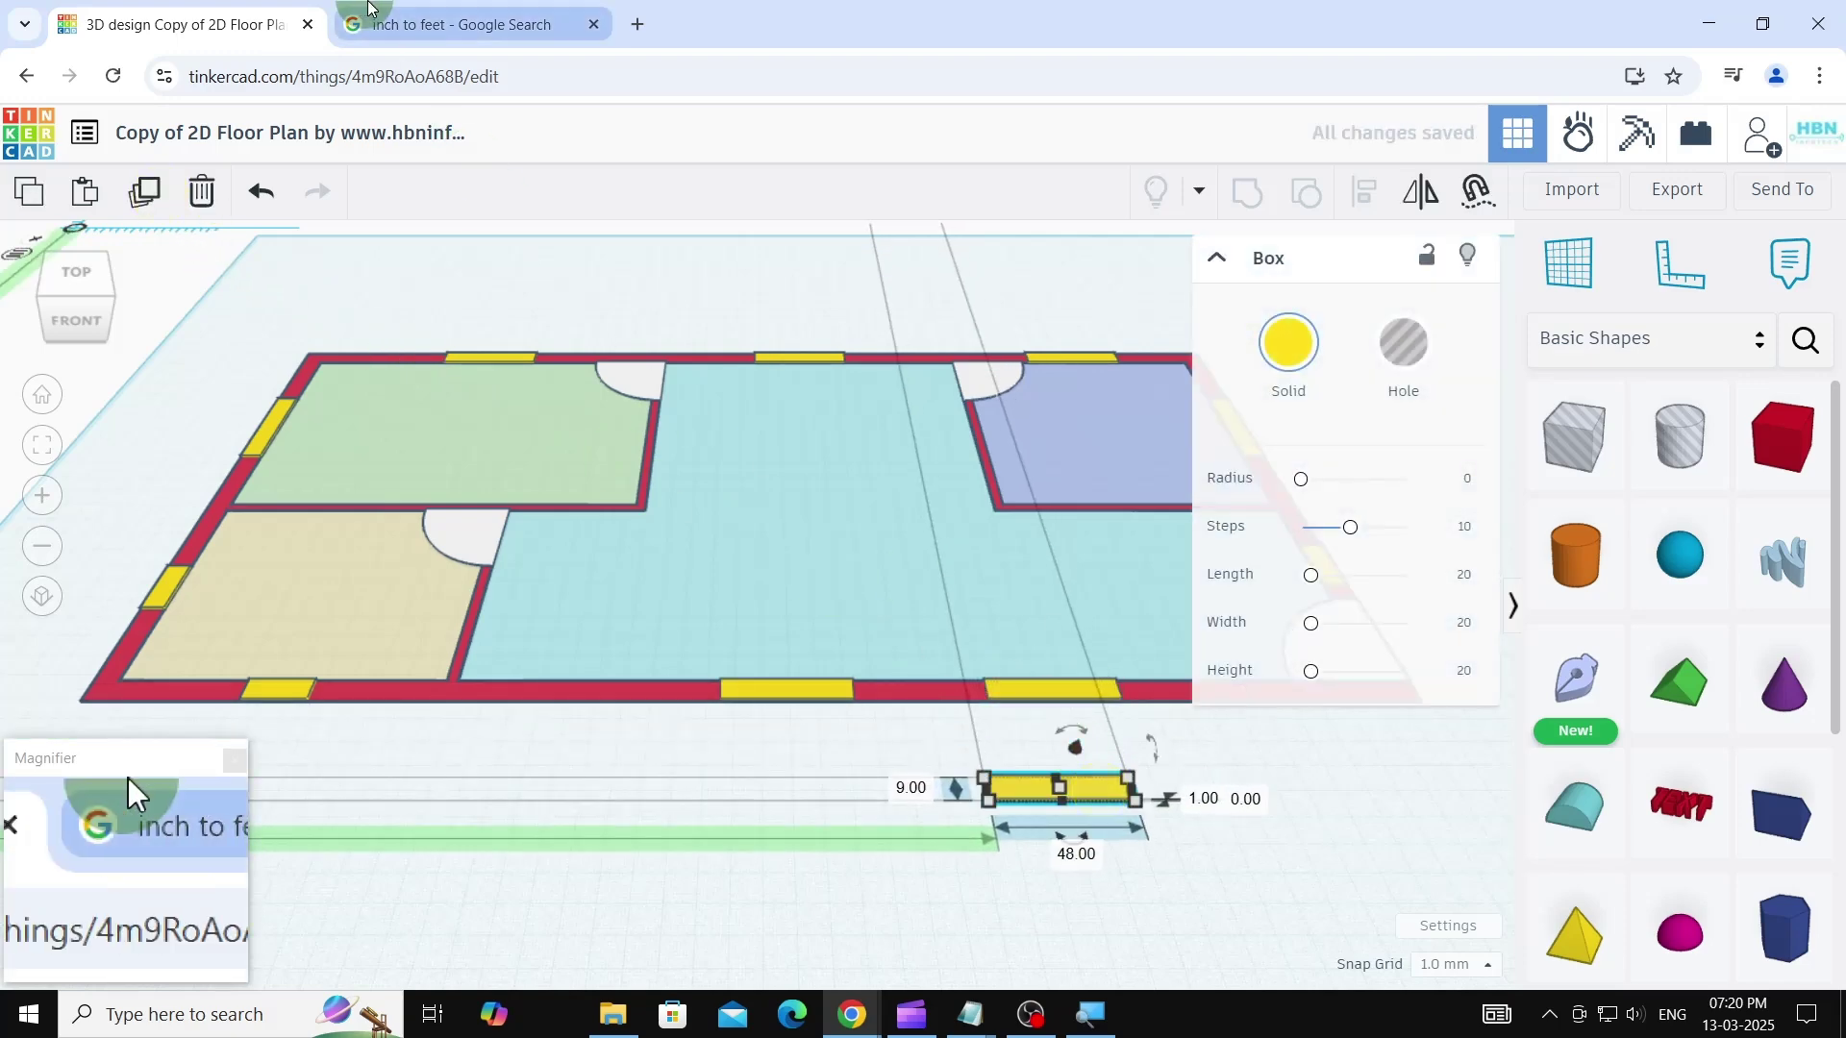
# - Check the inch equivalents of 3.5 feet and 3 feet in the Google converter, and return to the Tinkercad design
pyautogui.click(459, 24)
pyautogui.doubleClick(428, 413)
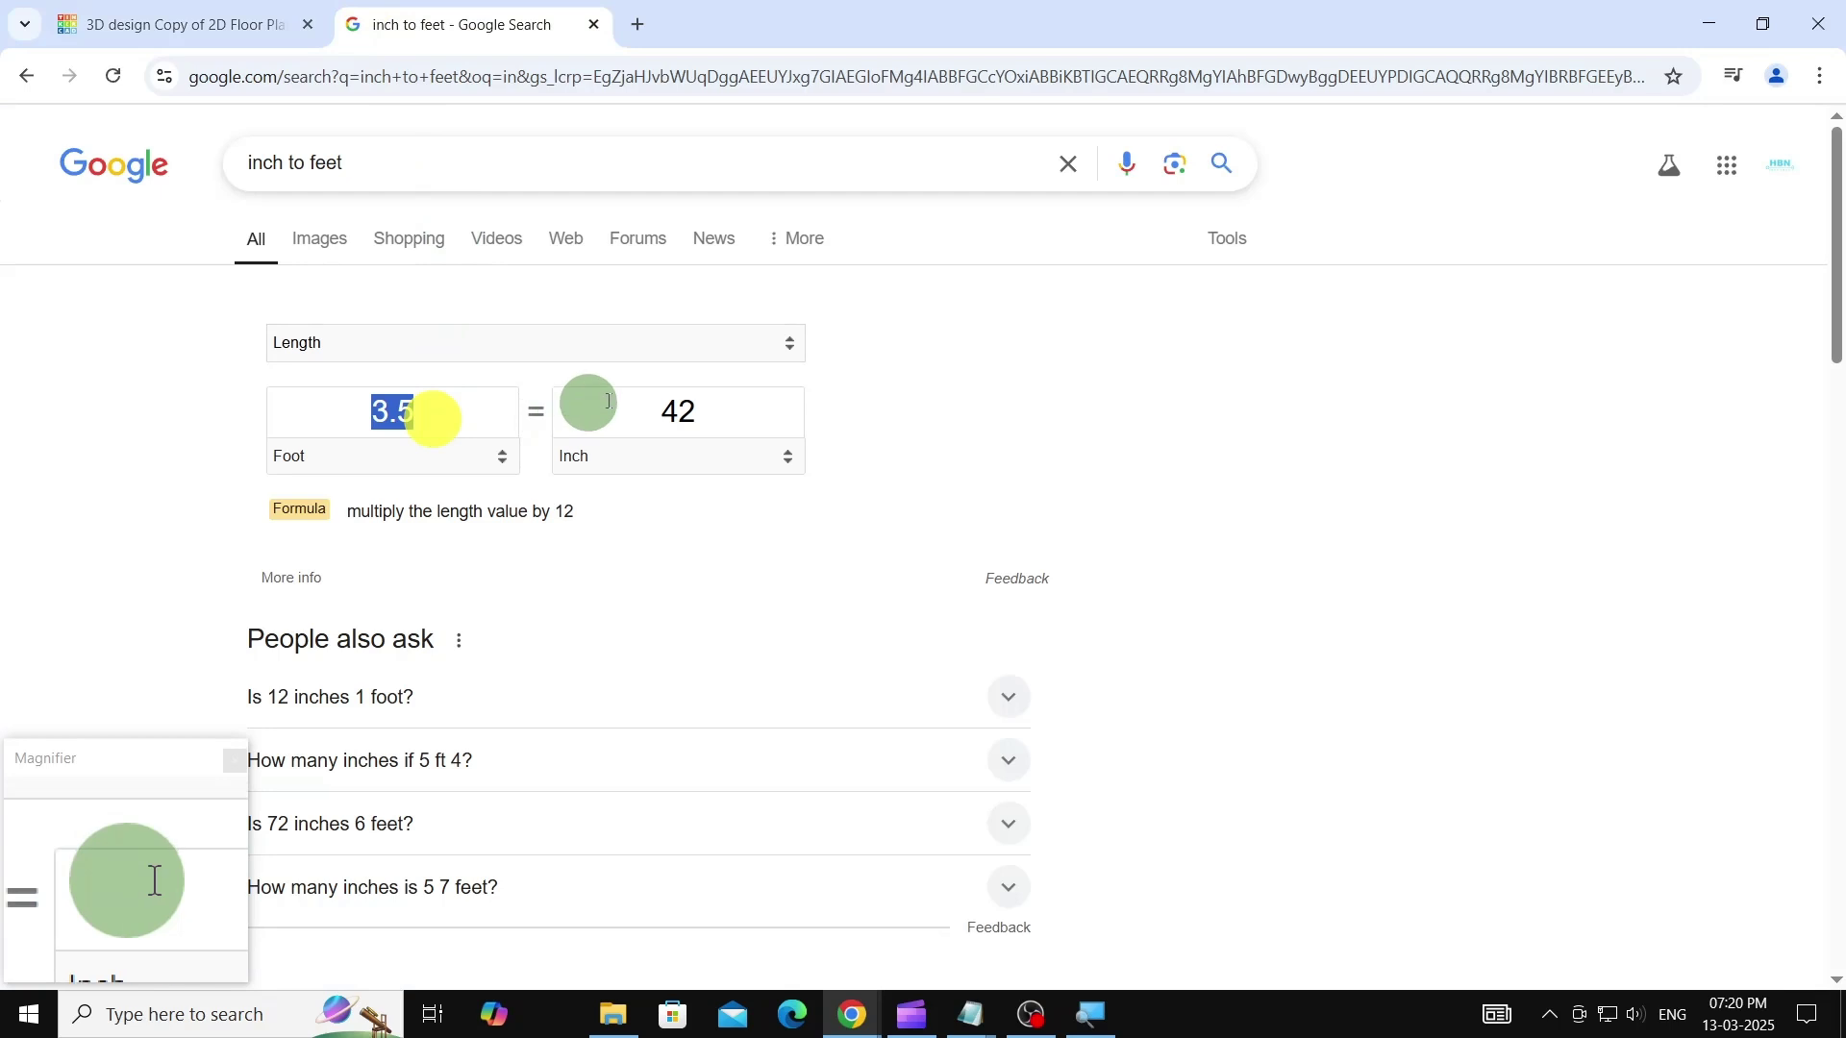
pyautogui.doubleClick(712, 419)
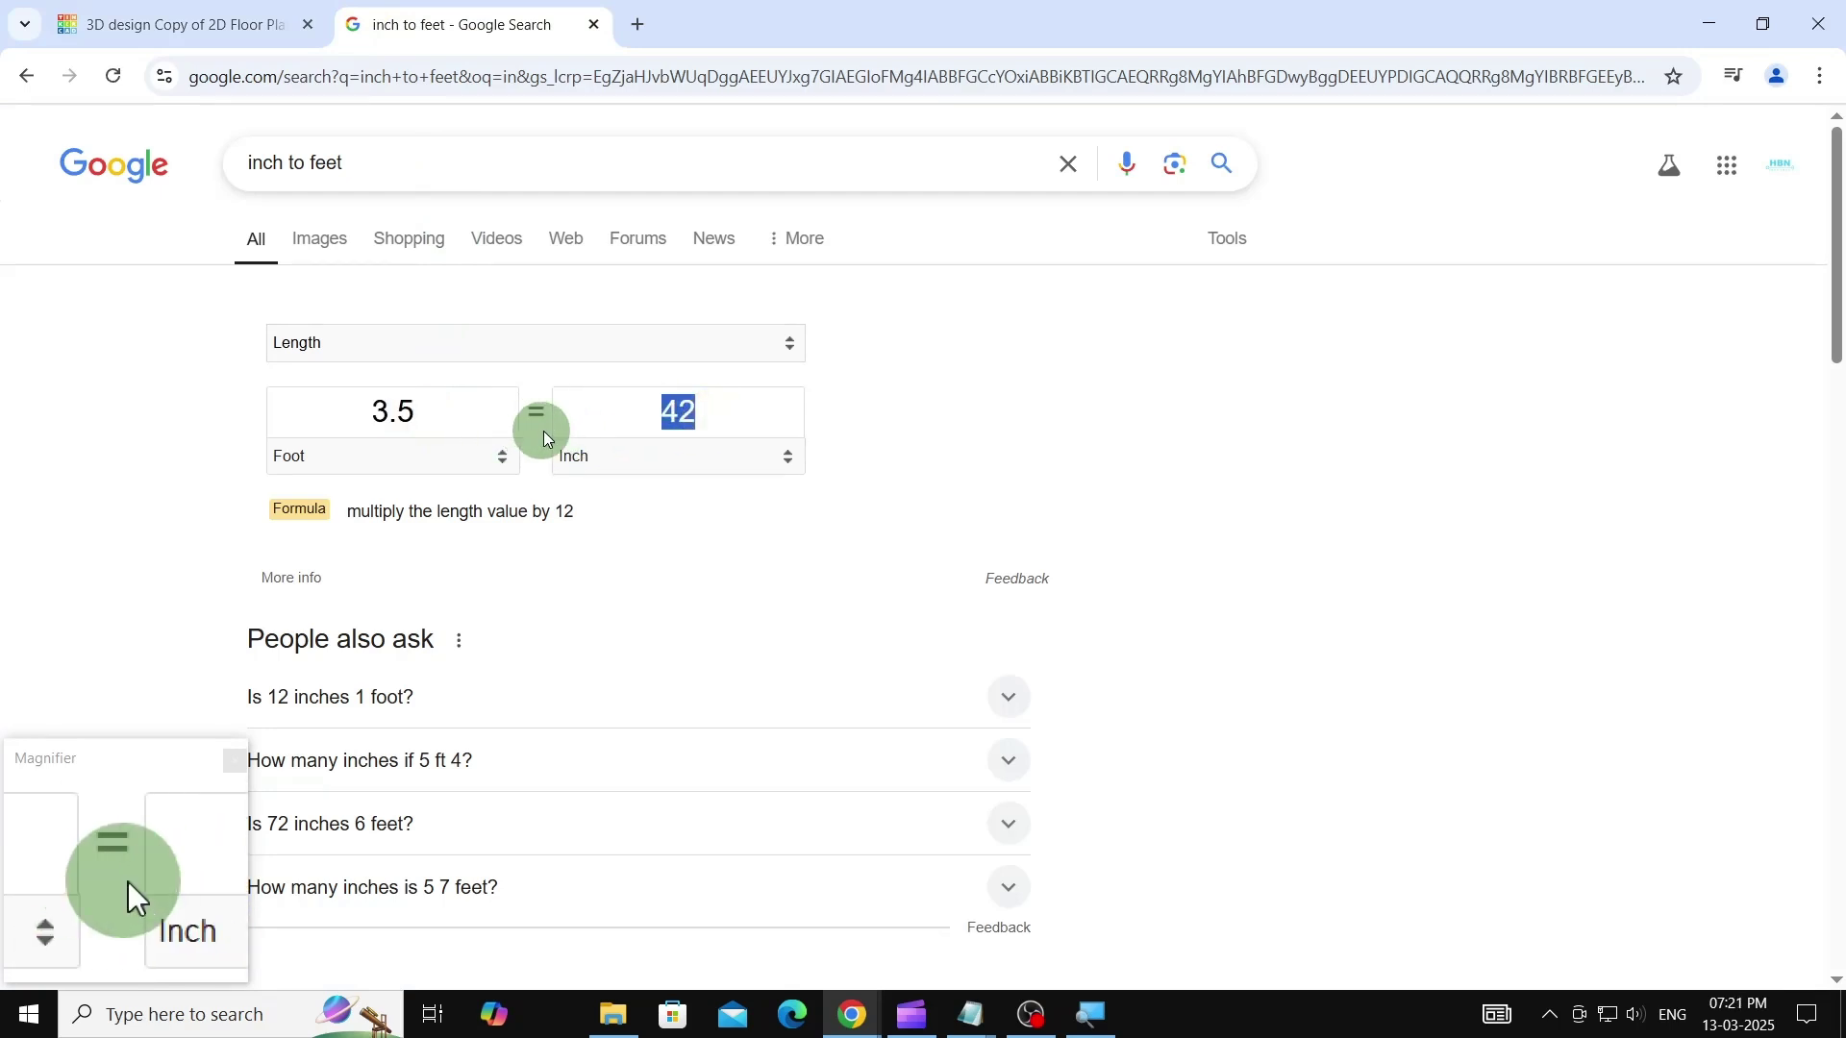
pyautogui.doubleClick(434, 413)
pyautogui.write('3')
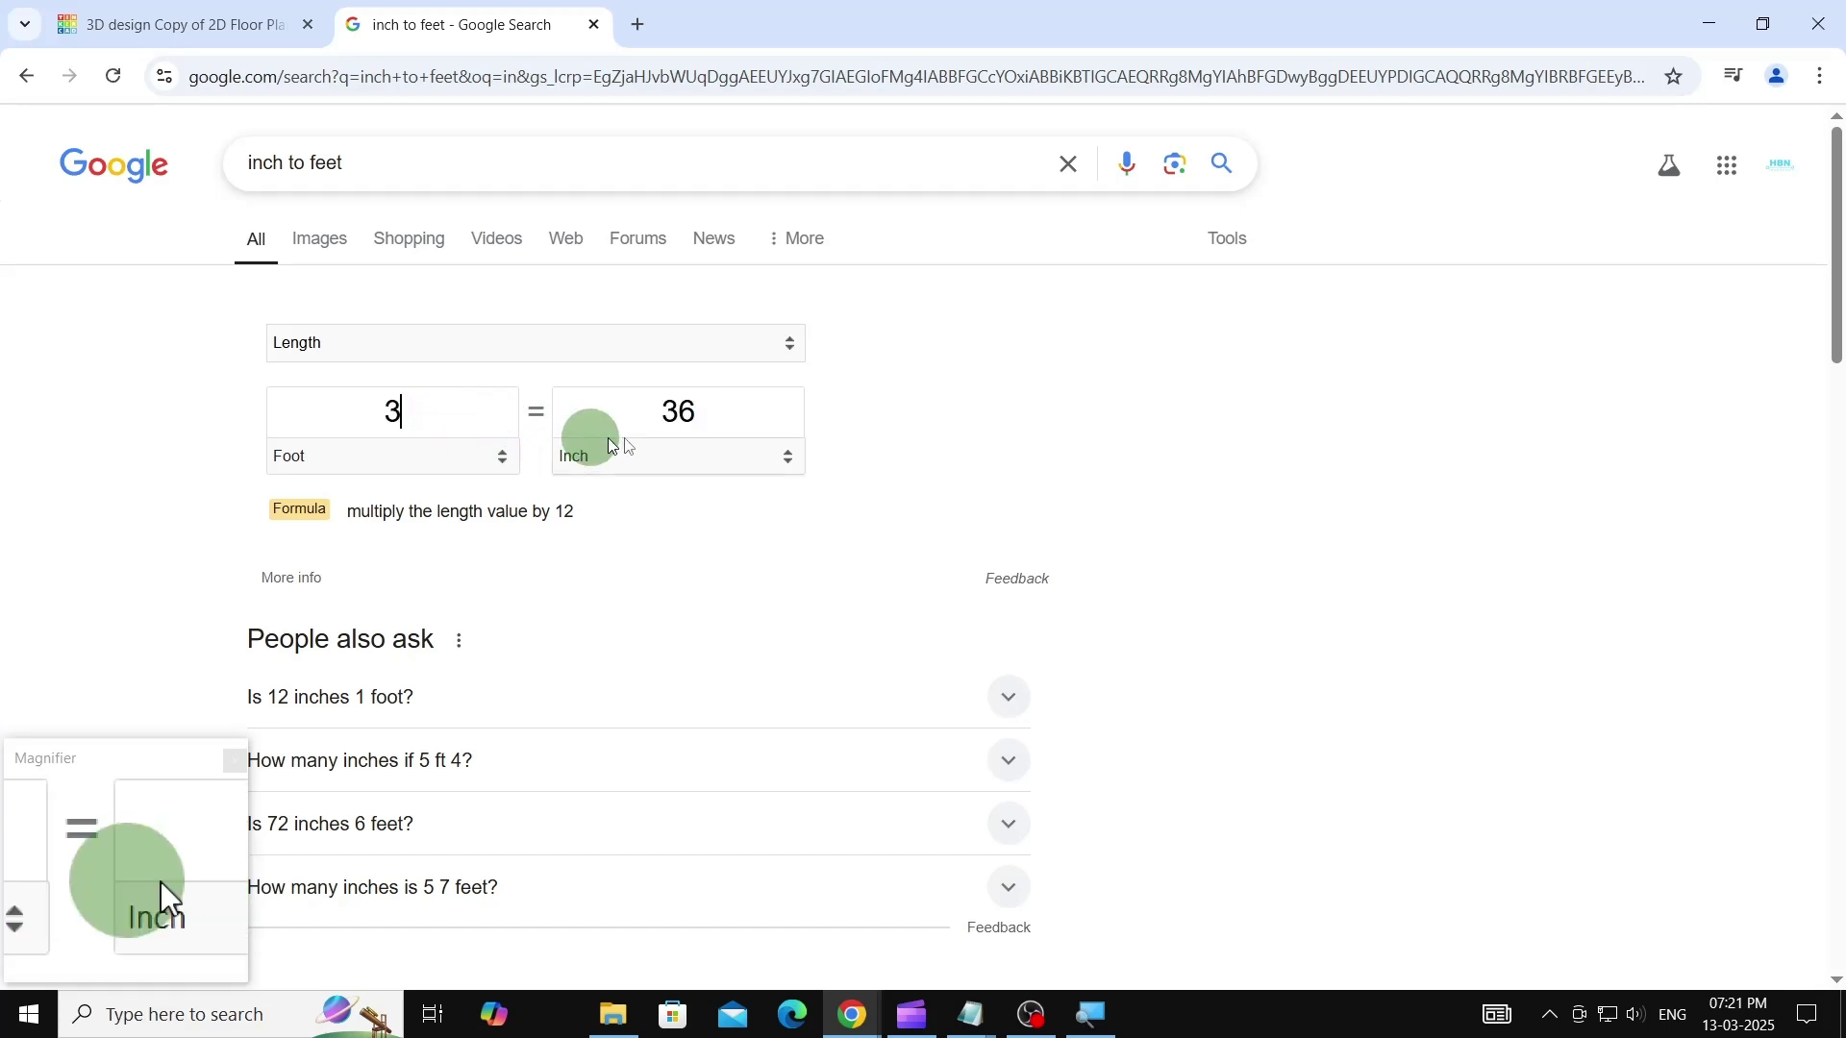
pyautogui.moveTo(664, 412); pyautogui.dragTo(716, 423)
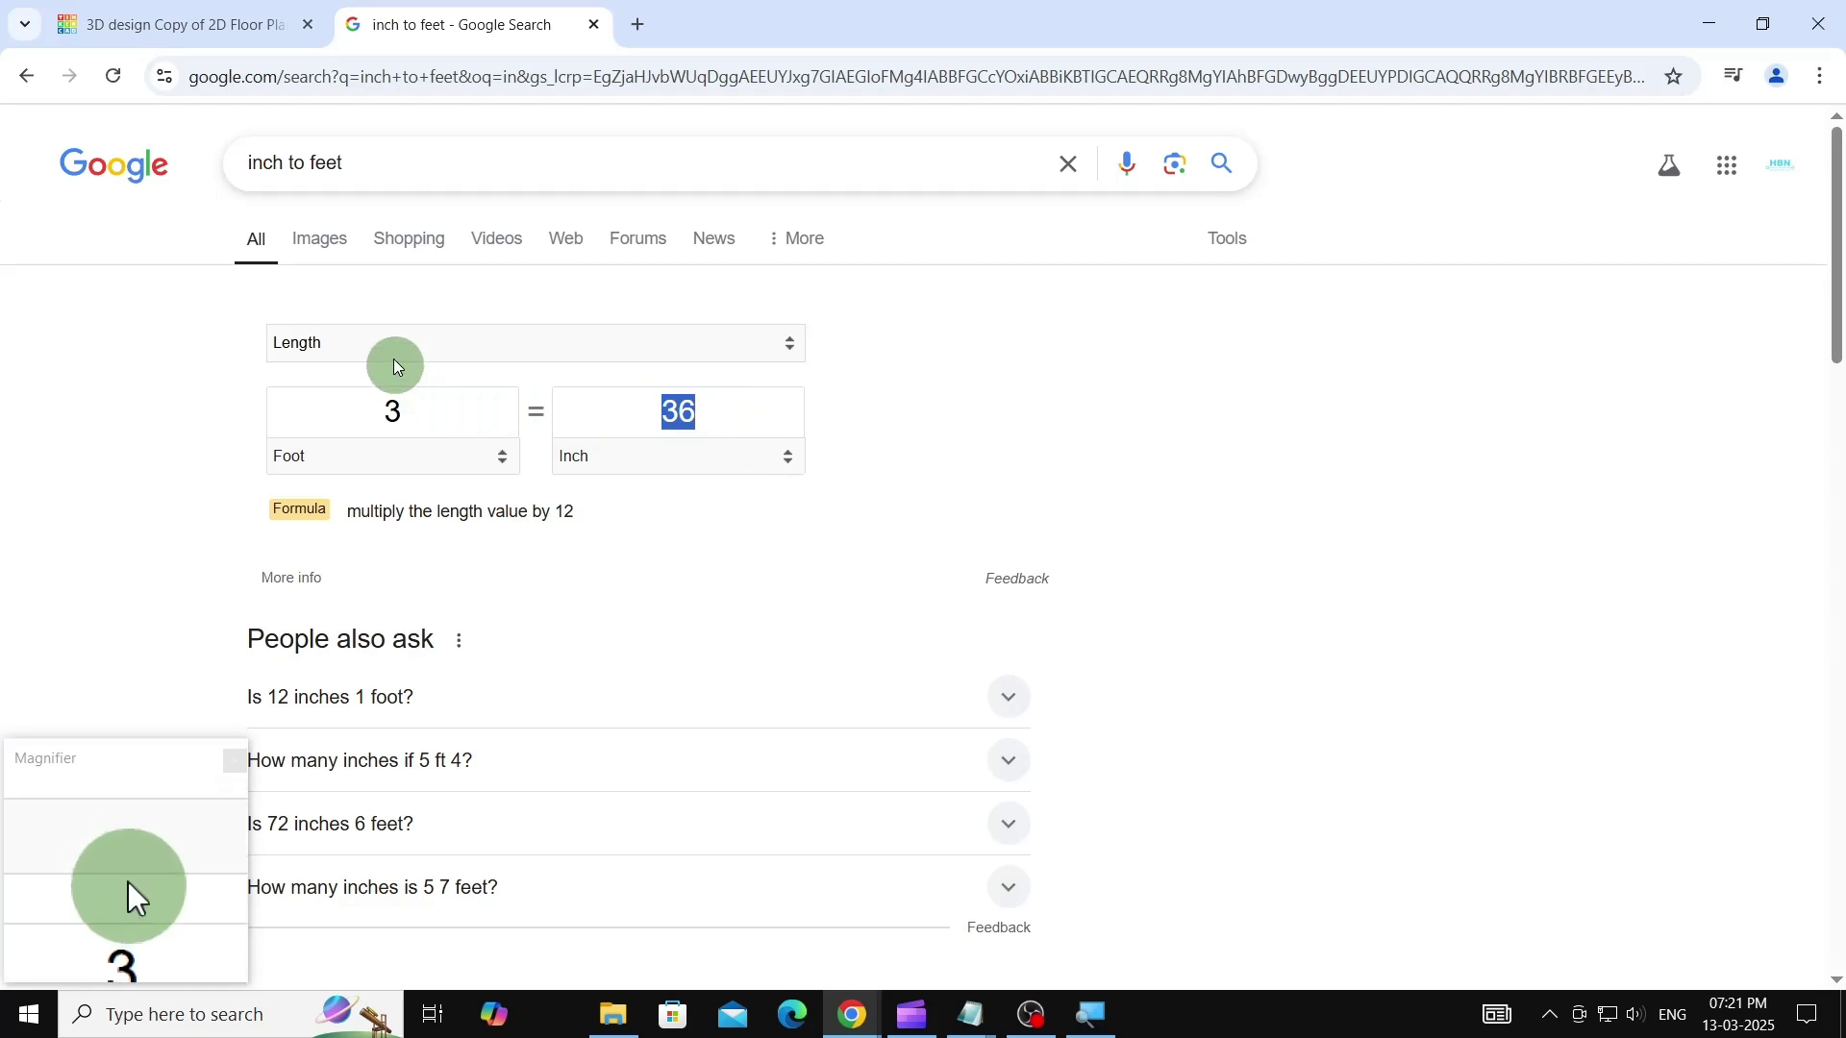
pyautogui.click(239, 28)
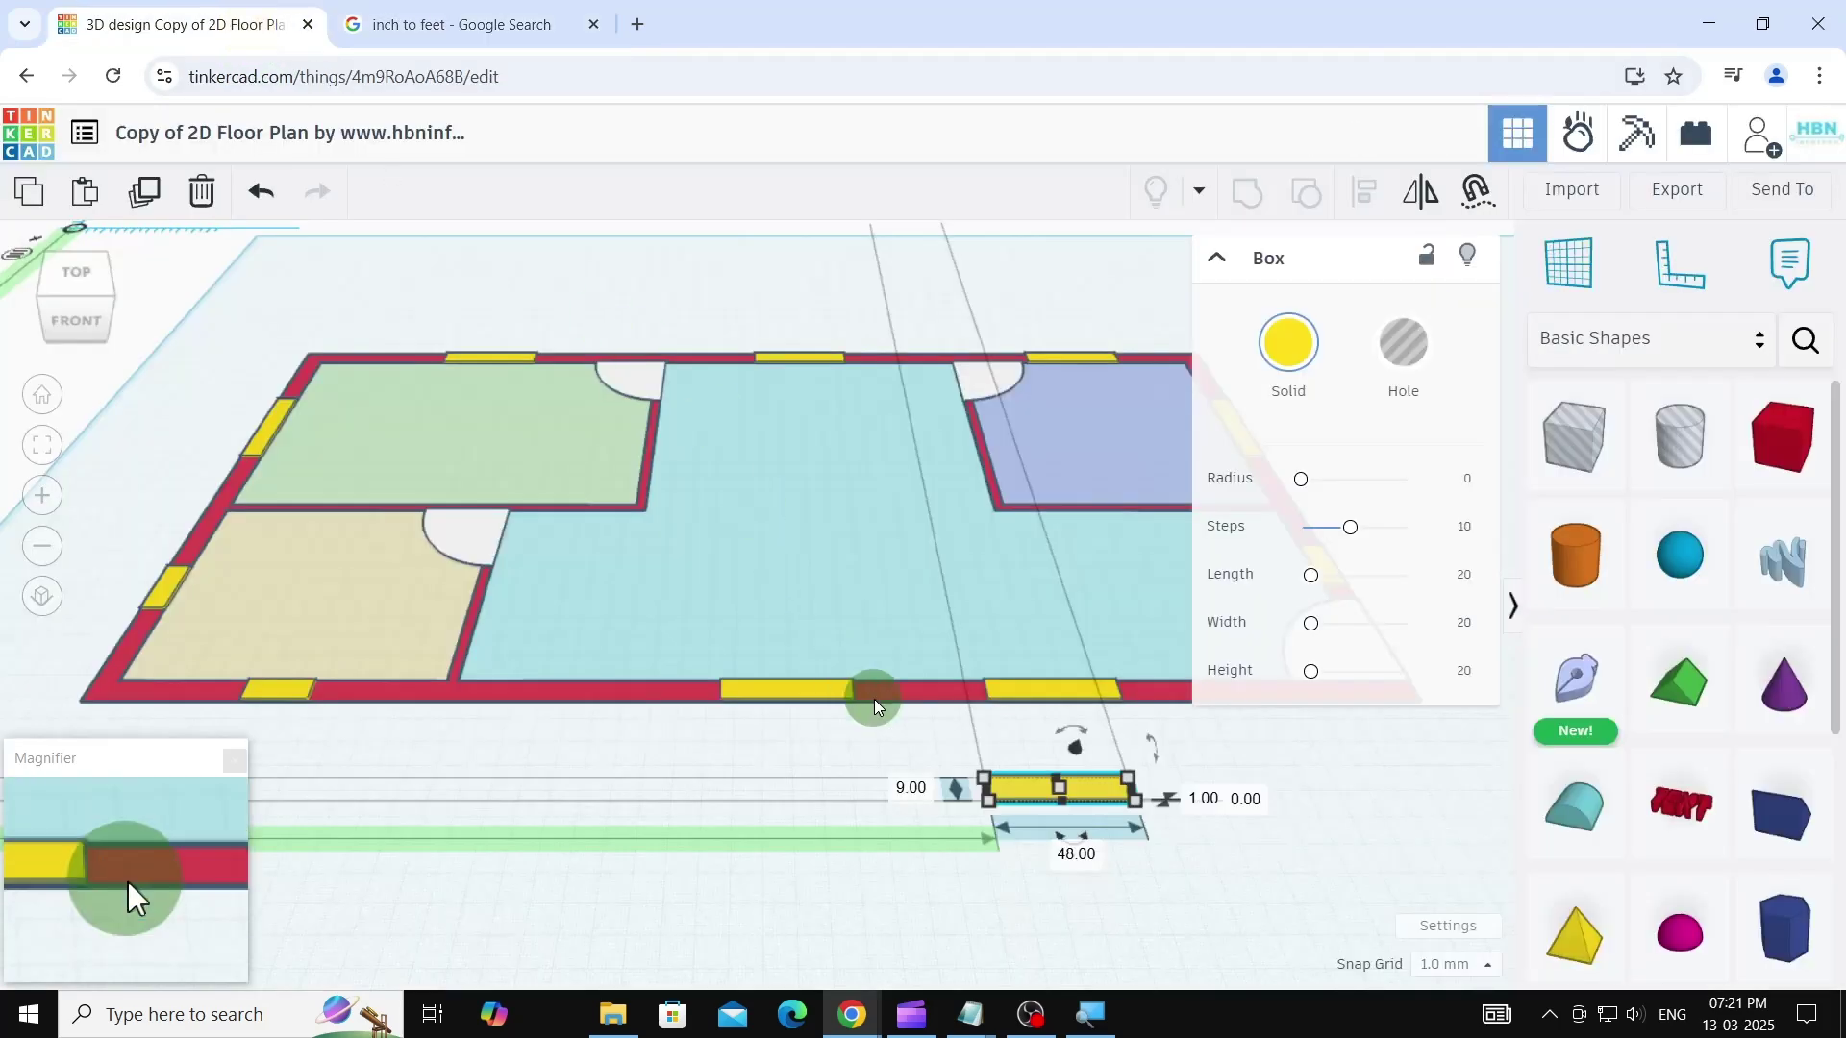
# - Set the length of the copied yellow box in front of the wall to 42
pyautogui.moveTo(1188, 868); pyautogui.dragTo(677, 822, button='middle')
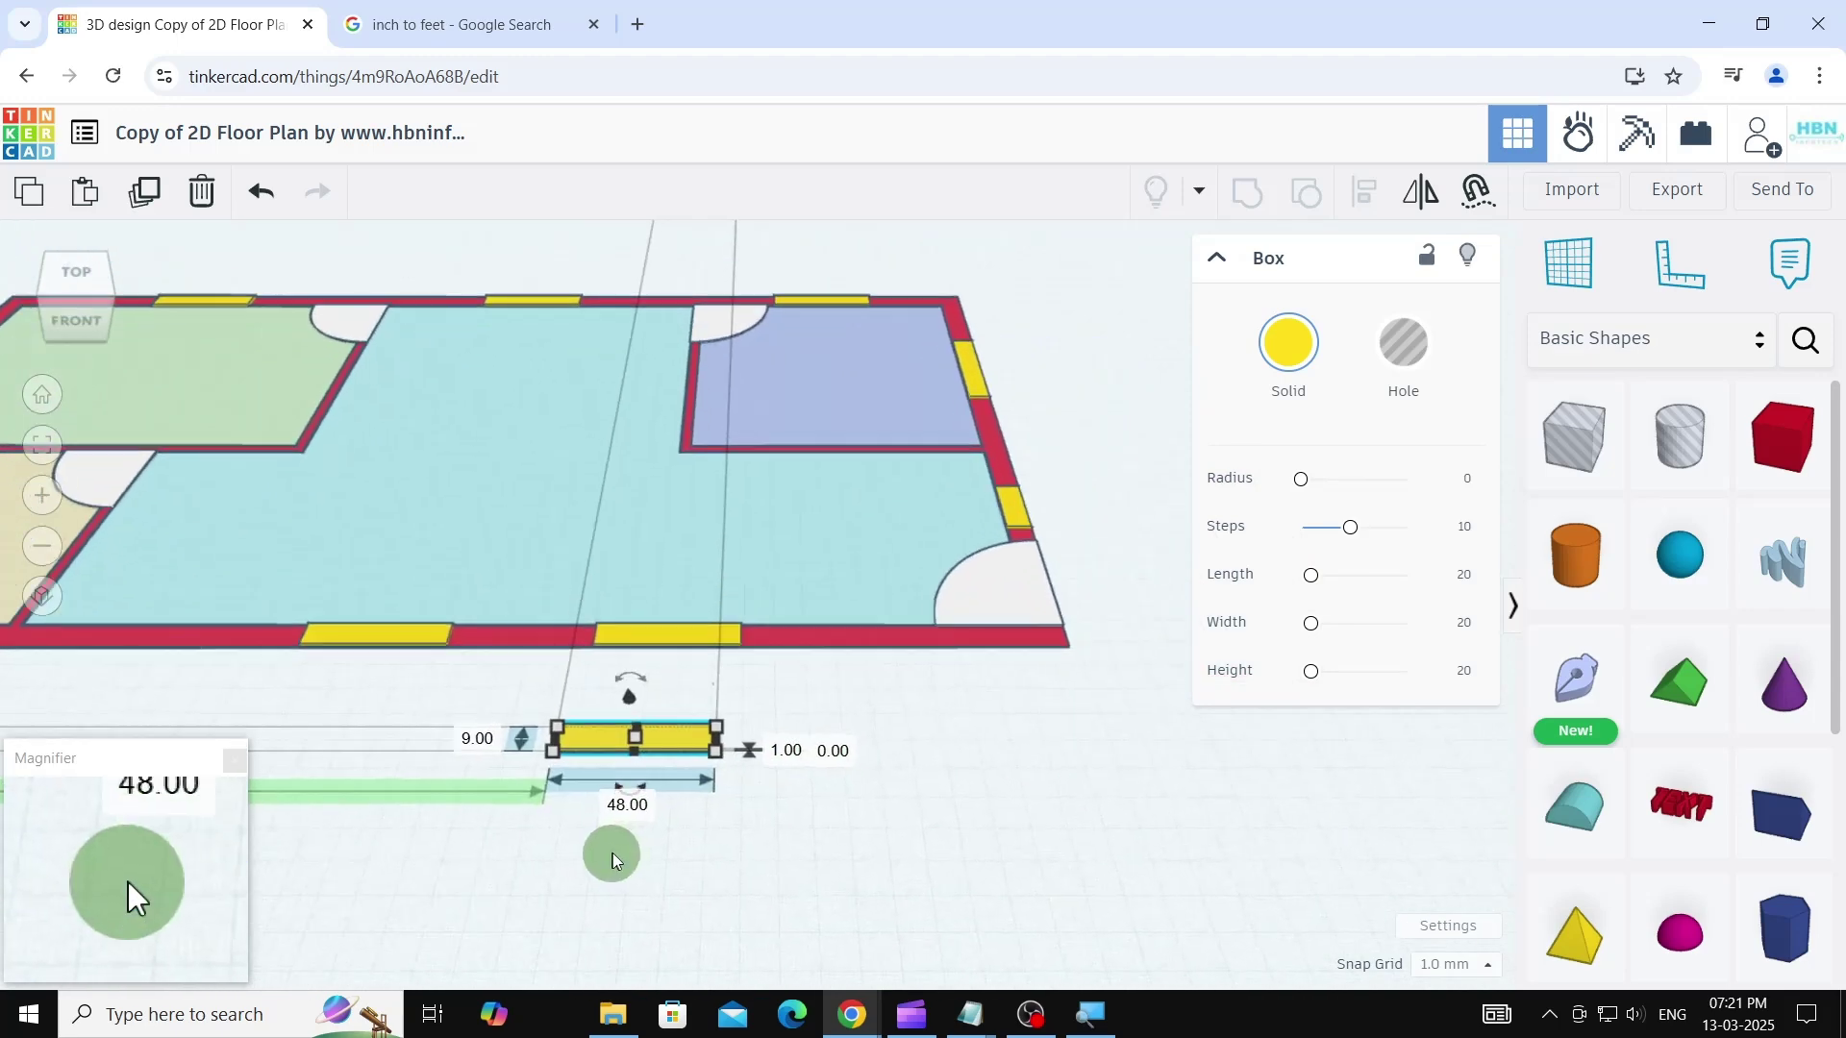
pyautogui.click(625, 800)
pyautogui.write('42')
pyautogui.press('Return')
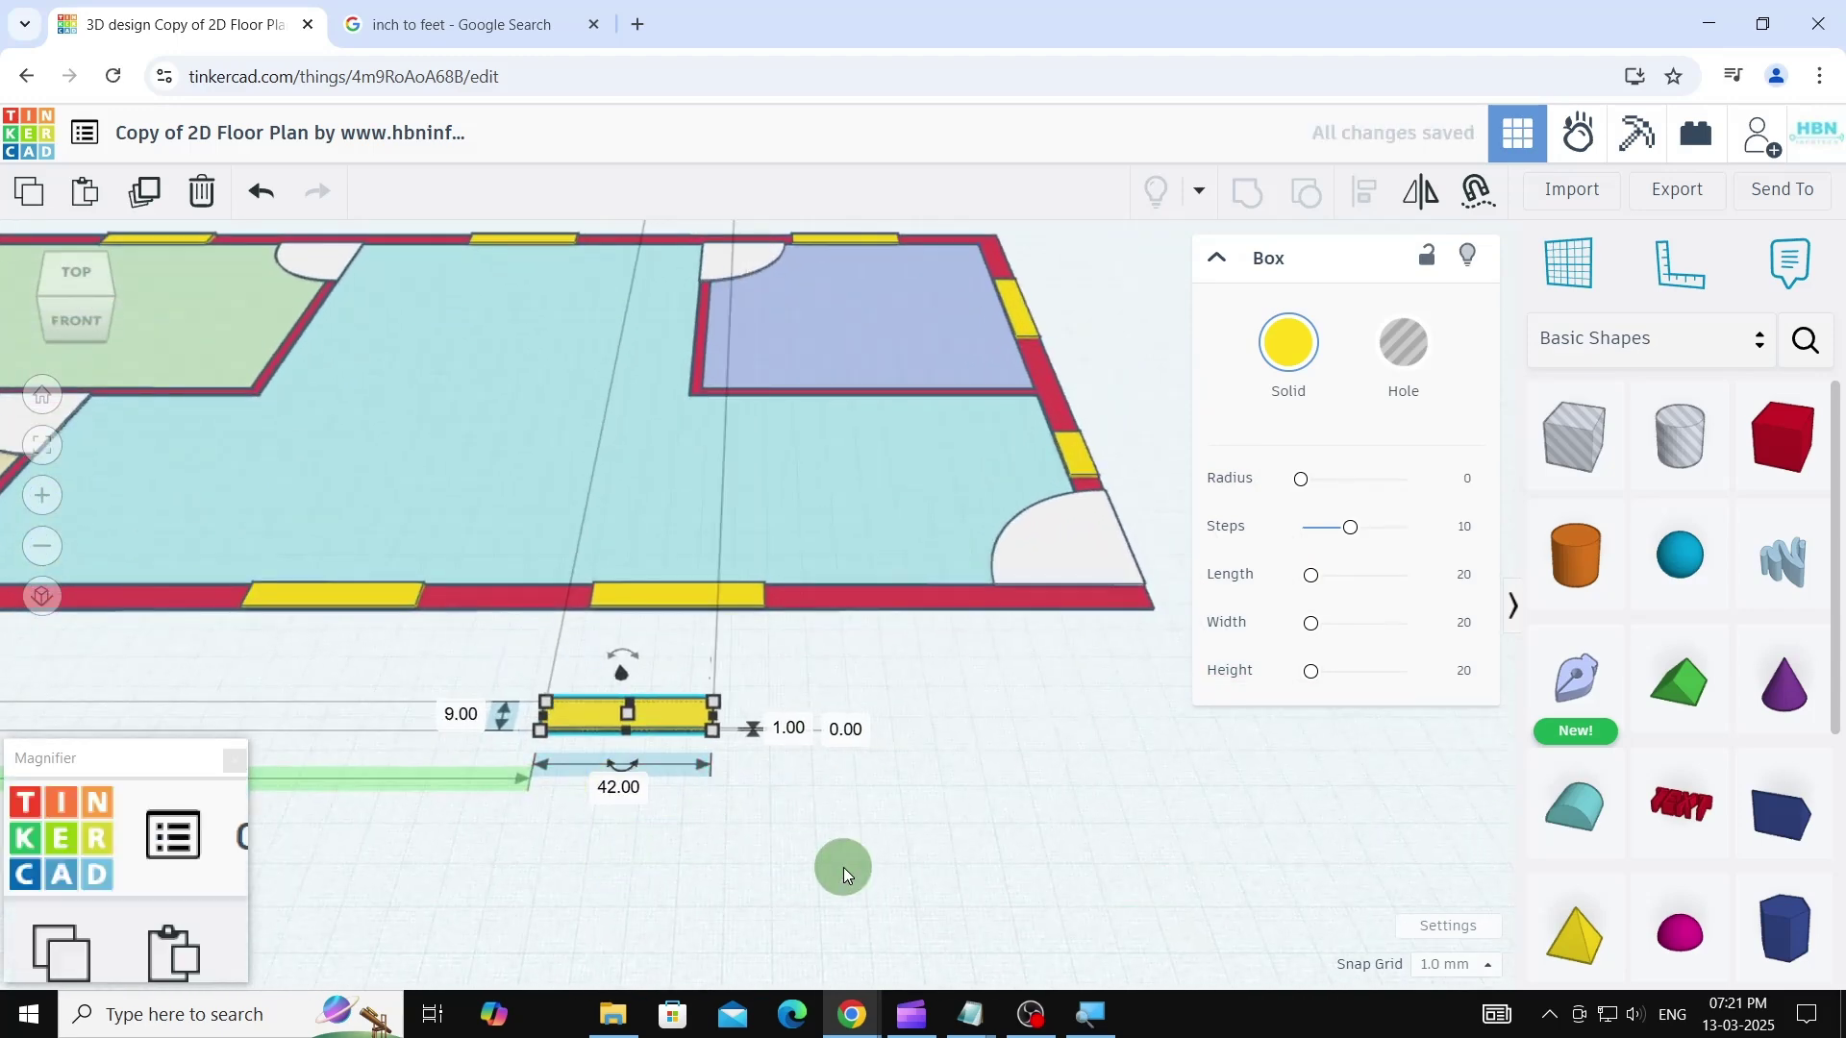
# - Turn the 42-long yellow box parallel to the side wall and move it outside, next to the main entrance
pyautogui.scroll(3, 1167, 523)
pyautogui.moveTo(462, 854); pyautogui.dragTo(1146, 479)
pyautogui.scroll(3, 1138, 620)
pyautogui.moveTo(1139, 620); pyautogui.dragTo(844, 853, button='middle')
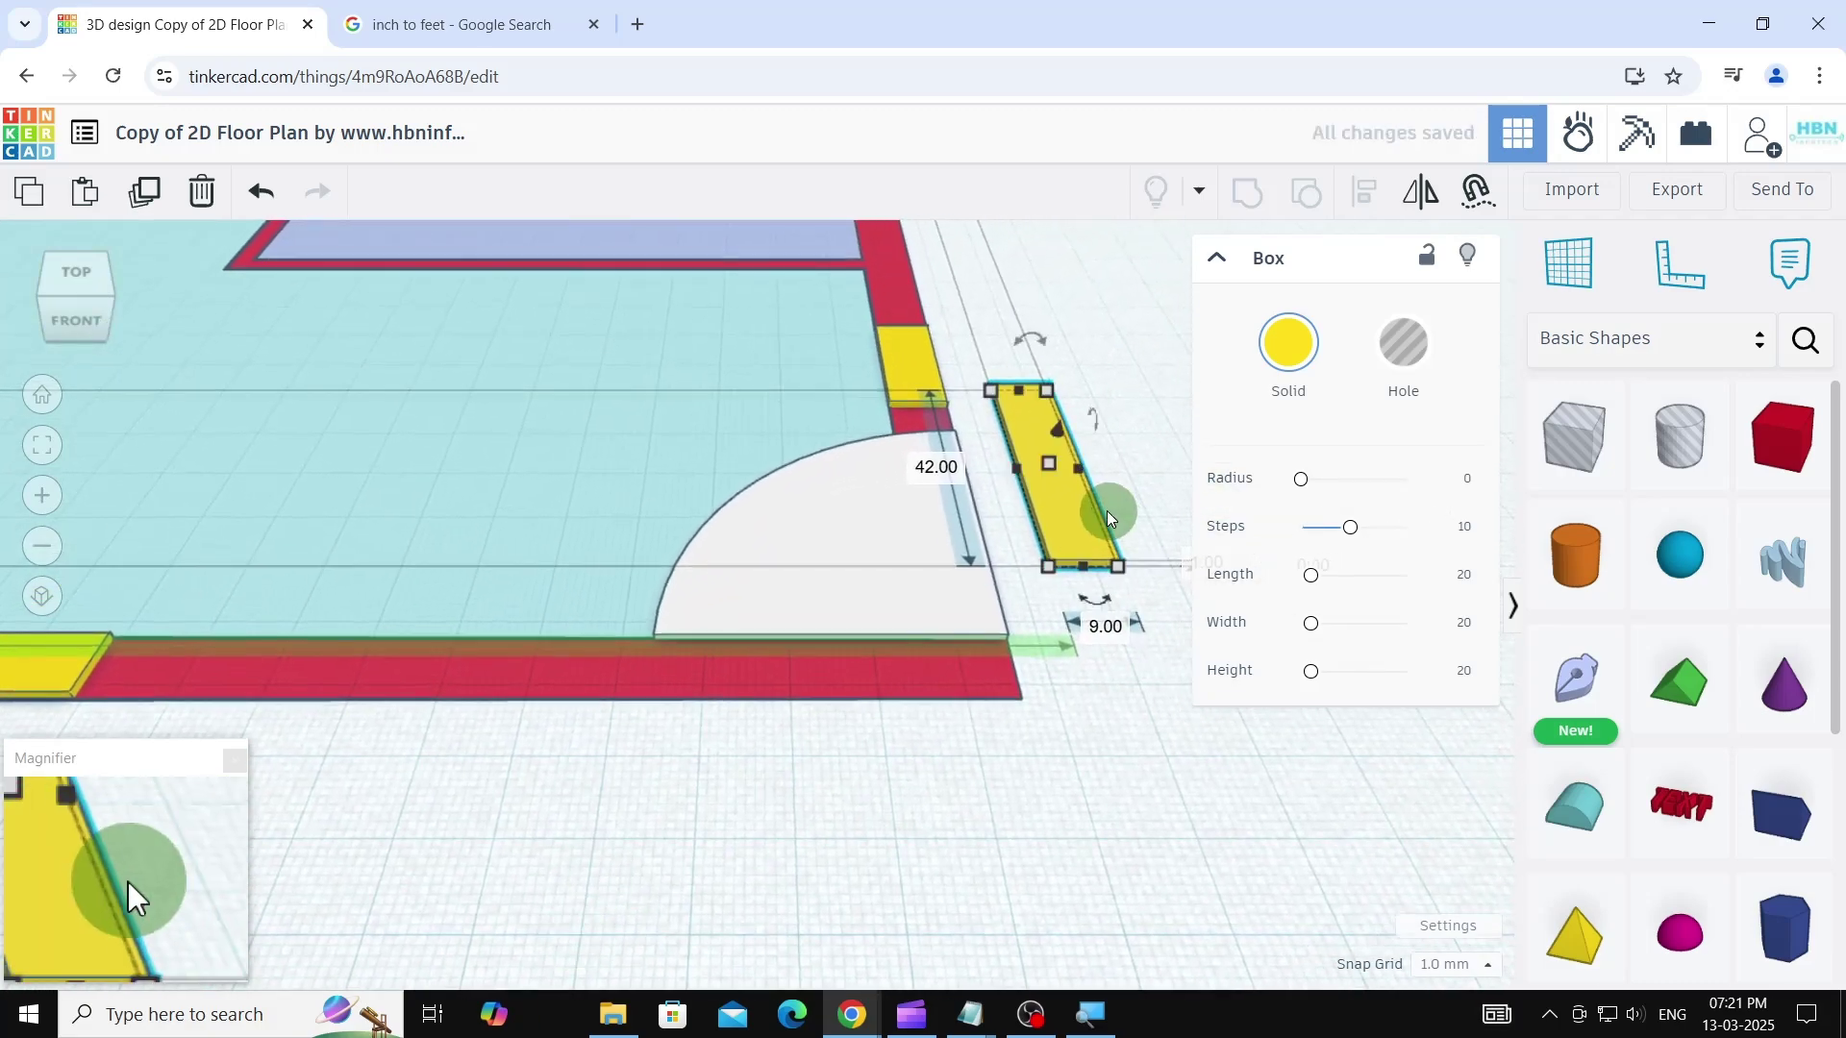
# - Delete the white door arc at the main entrance and fit the 42-long yellow box into the side wall at the hall corner
pyautogui.scroll(3, 972, 618)
pyautogui.click(851, 731)
pyautogui.press('Delete')
pyautogui.moveTo(1131, 562); pyautogui.dragTo(829, 733)
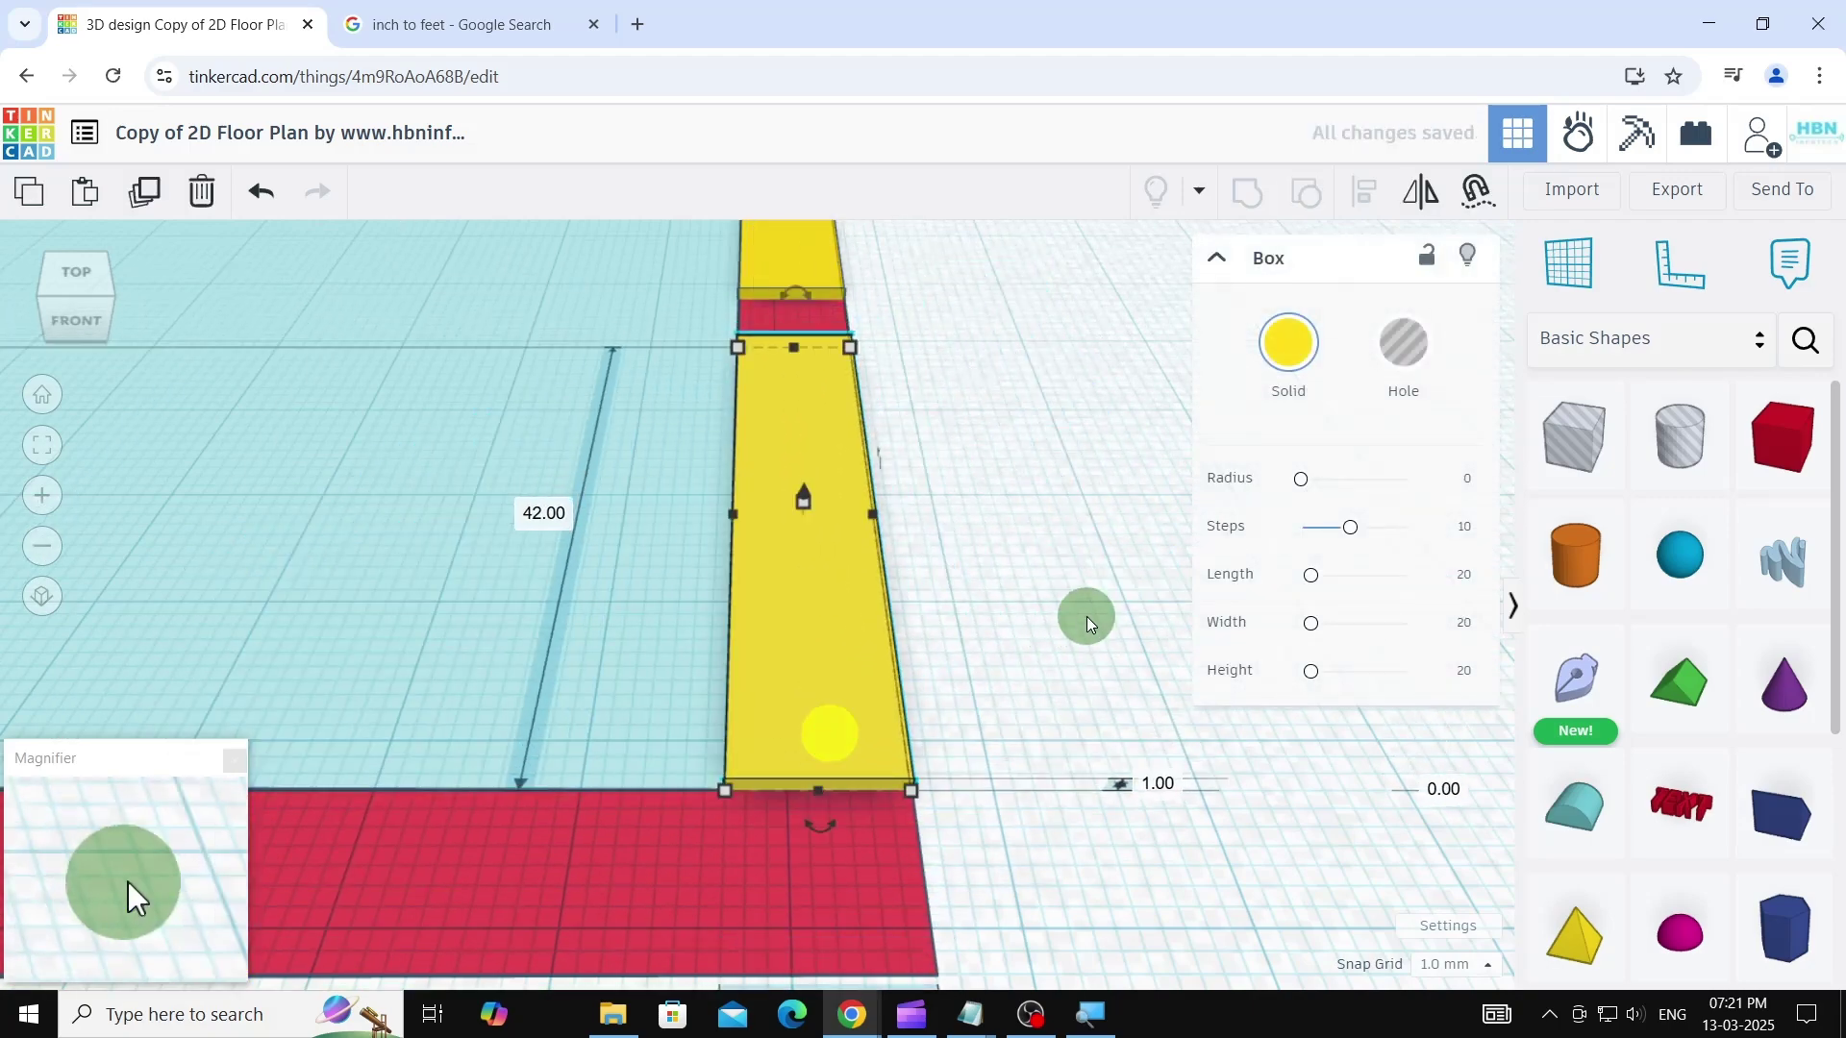
pyautogui.click(1087, 623)
pyautogui.scroll(-5, 1094, 618)
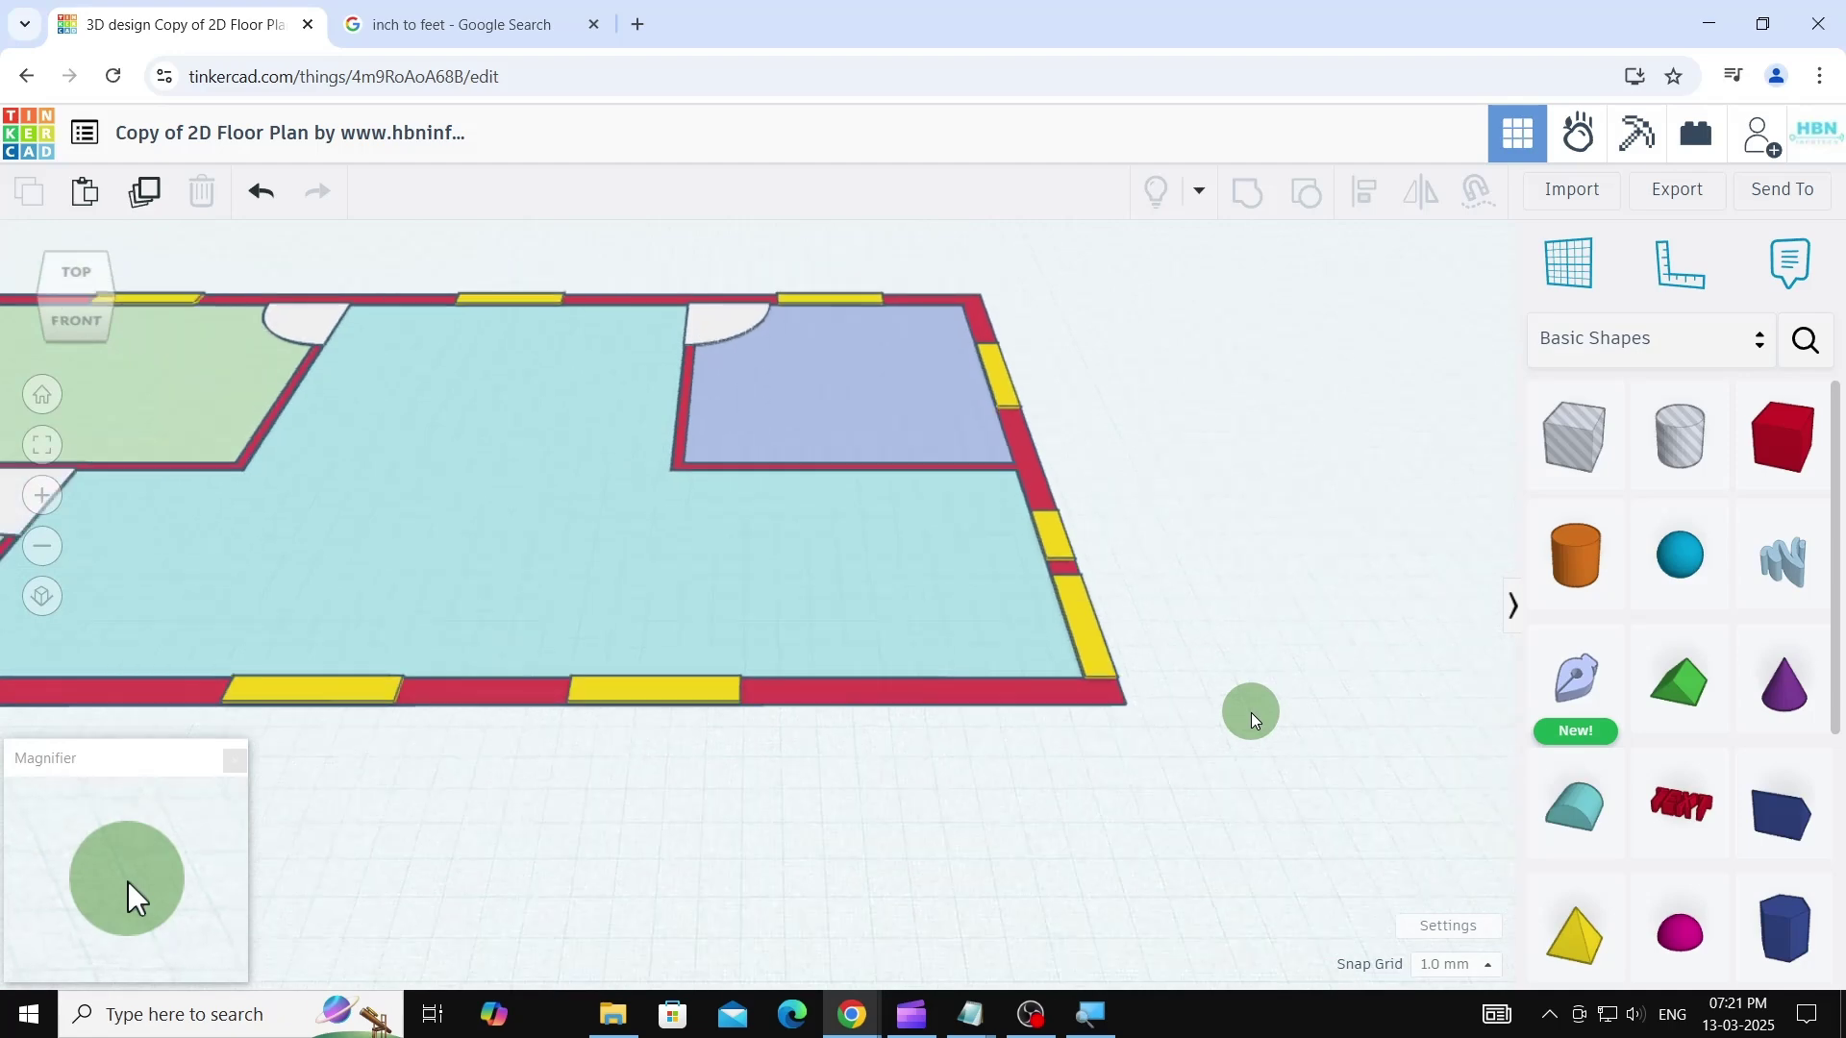
# - Duplicate the yellow window box in the kitchen's back wall and move the copy outside, behind the kitchen door
pyautogui.scroll(-2, 1250, 713)
pyautogui.scroll(4, 881, 361)
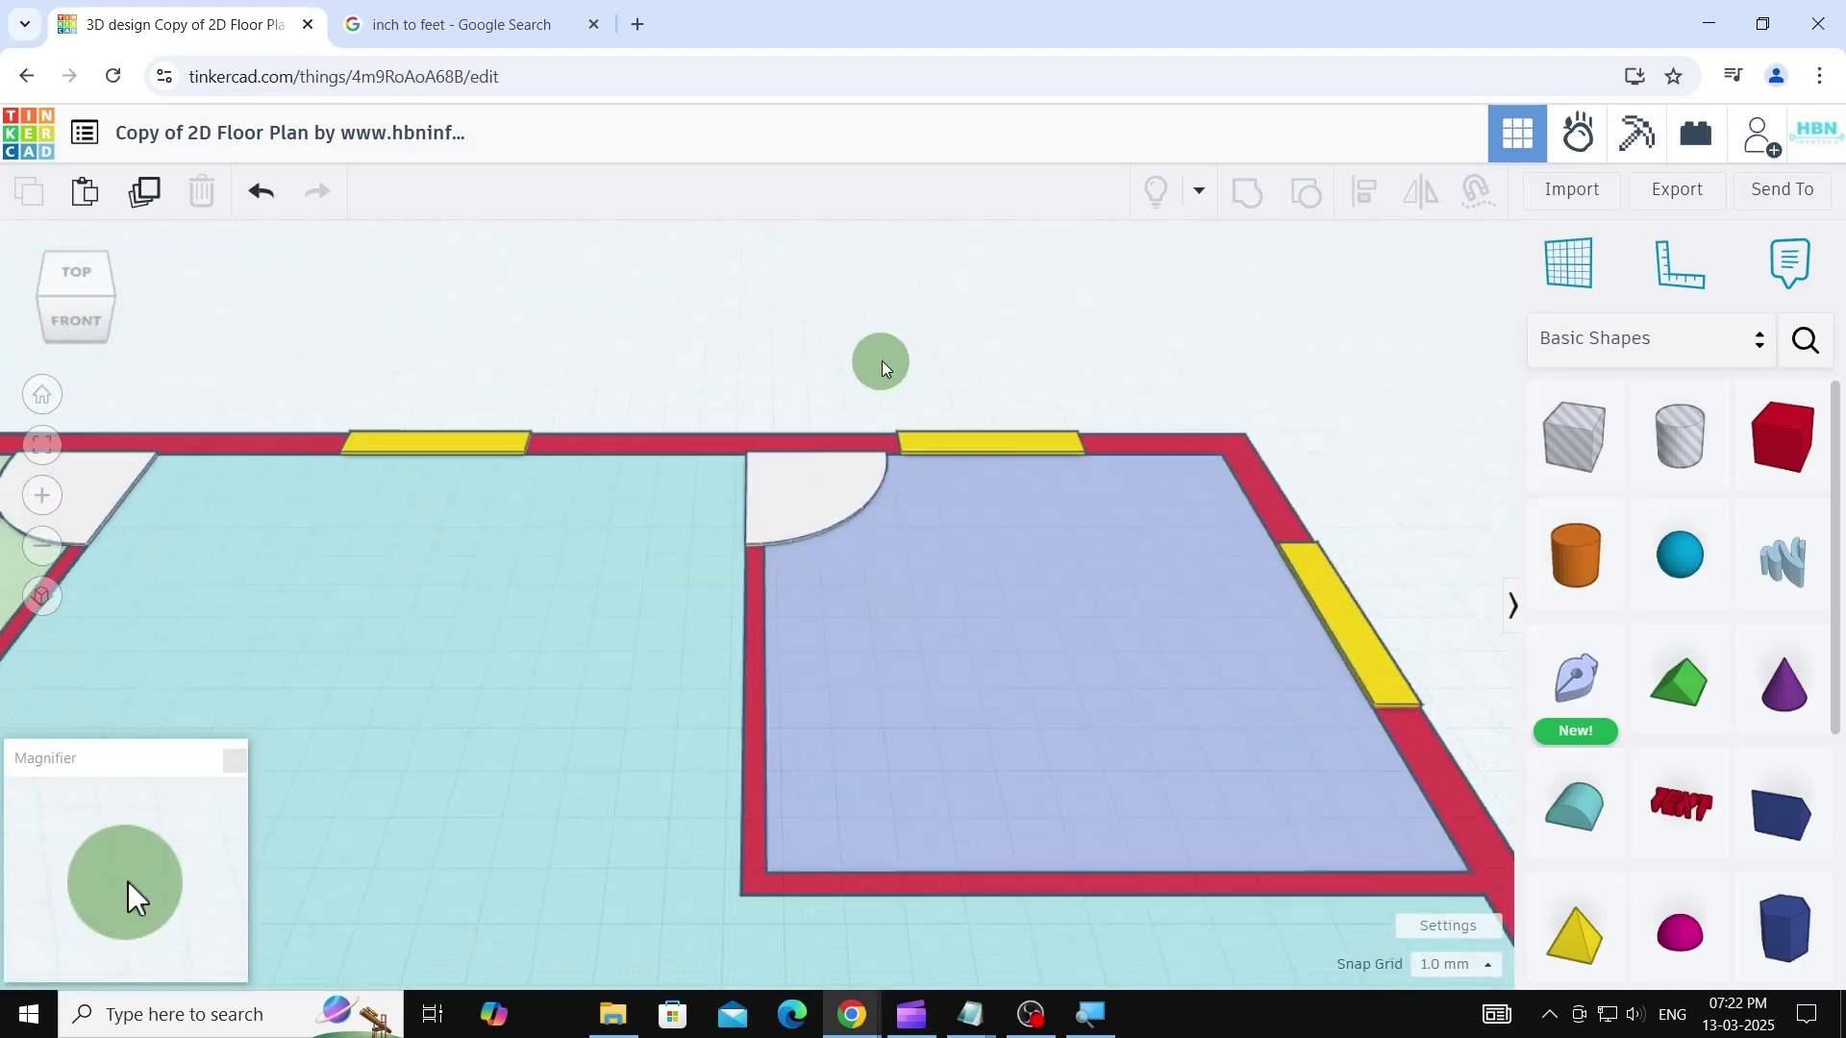
pyautogui.click(940, 450)
pyautogui.click(146, 189)
pyautogui.moveTo(959, 438); pyautogui.dragTo(682, 338)
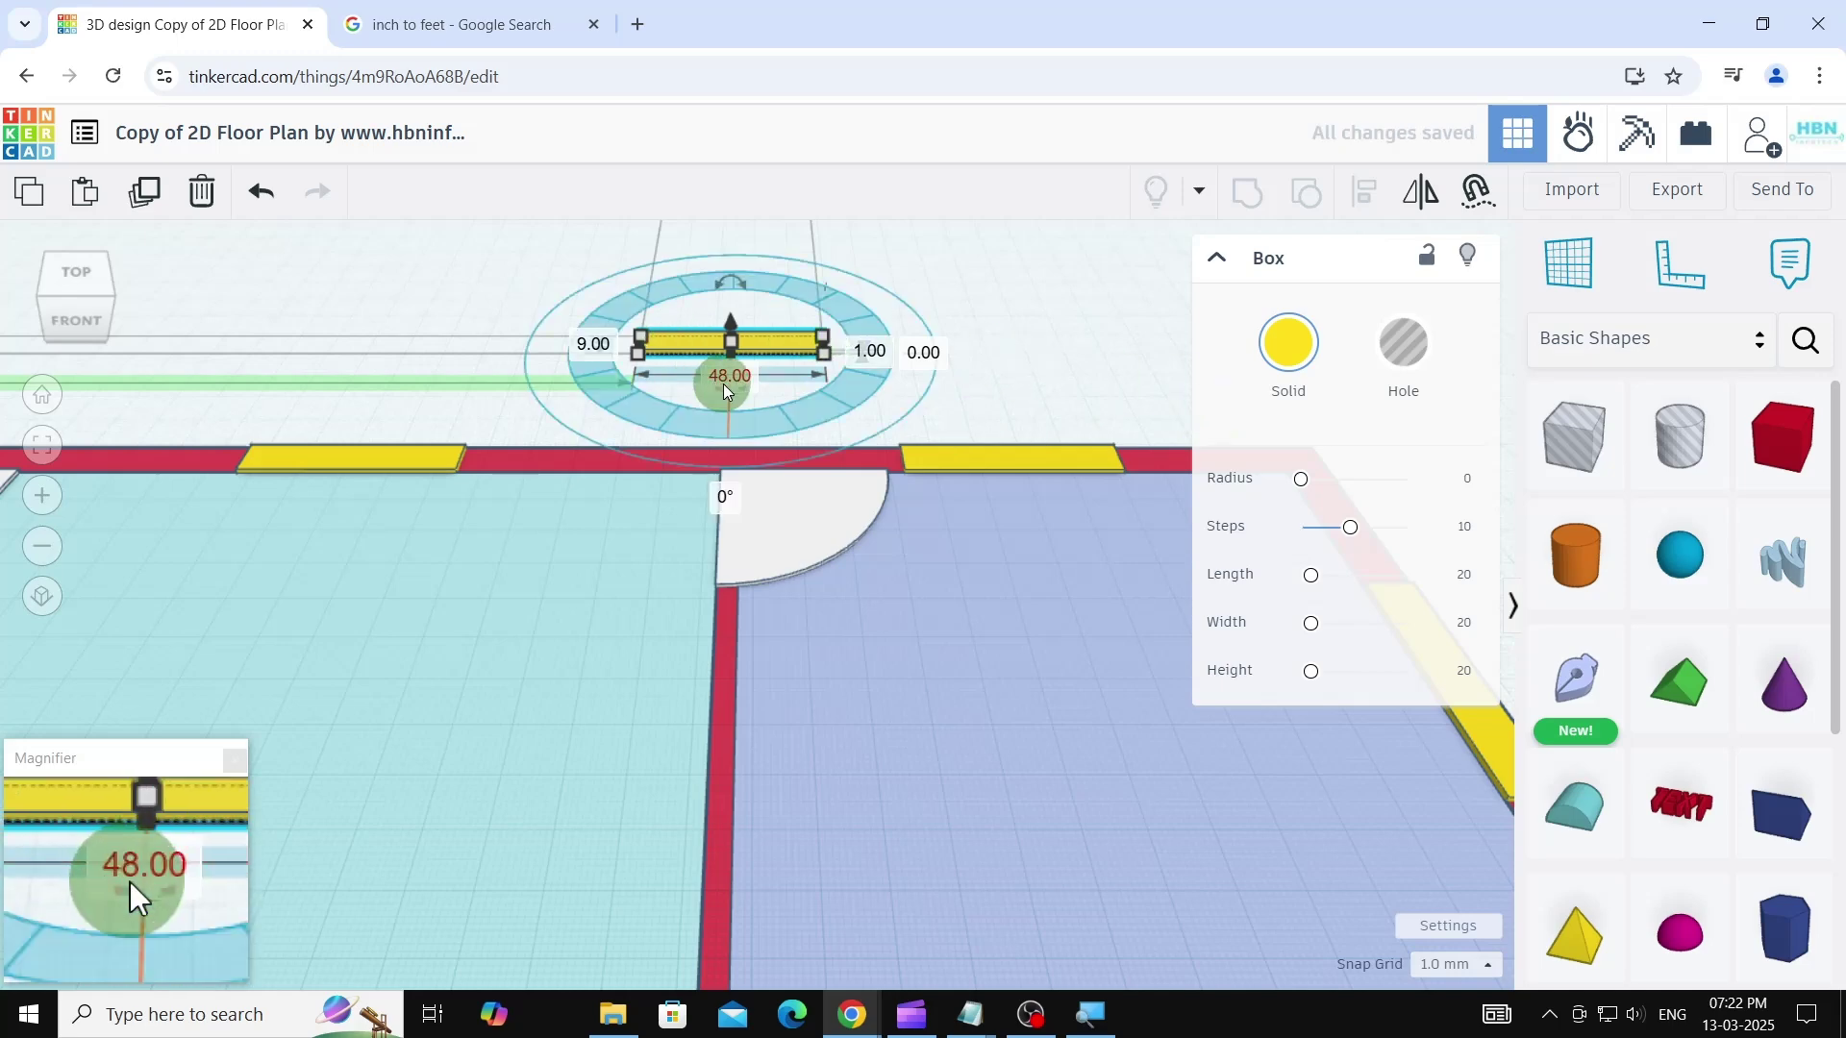
# - Set the new yellow box's length to 36 and rotate it 90° to run parallel to the kitchen partition
pyautogui.scroll(1, 816, 407)
pyautogui.moveTo(816, 408); pyautogui.dragTo(800, 553, button='right')
pyautogui.scroll(2, 706, 384)
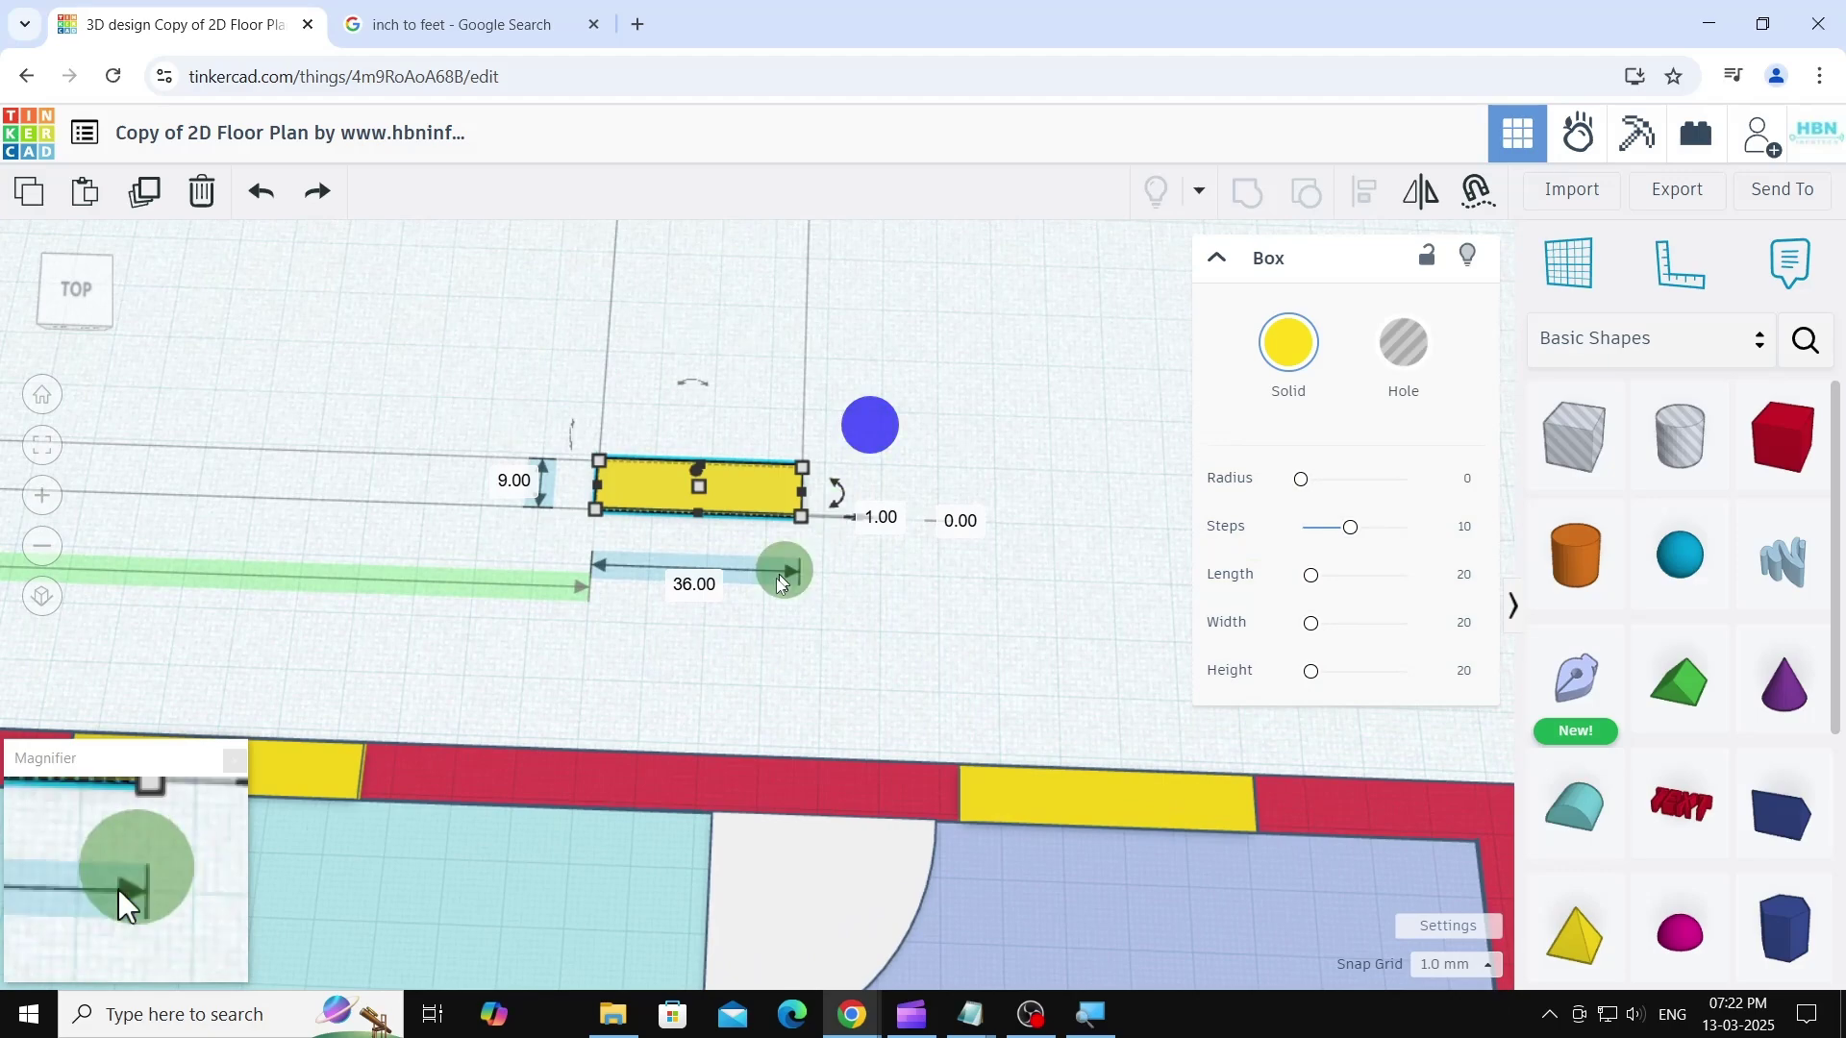
pyautogui.moveTo(838, 491); pyautogui.dragTo(713, 625)
pyautogui.click(936, 351)
# - Delete the kitchen's white door arc and place the 36-long yellow box on the partition, directly against the back wall
pyautogui.moveTo(791, 515); pyautogui.dragTo(837, 590, button='right')
pyautogui.click(806, 685)
pyautogui.press('Delete')
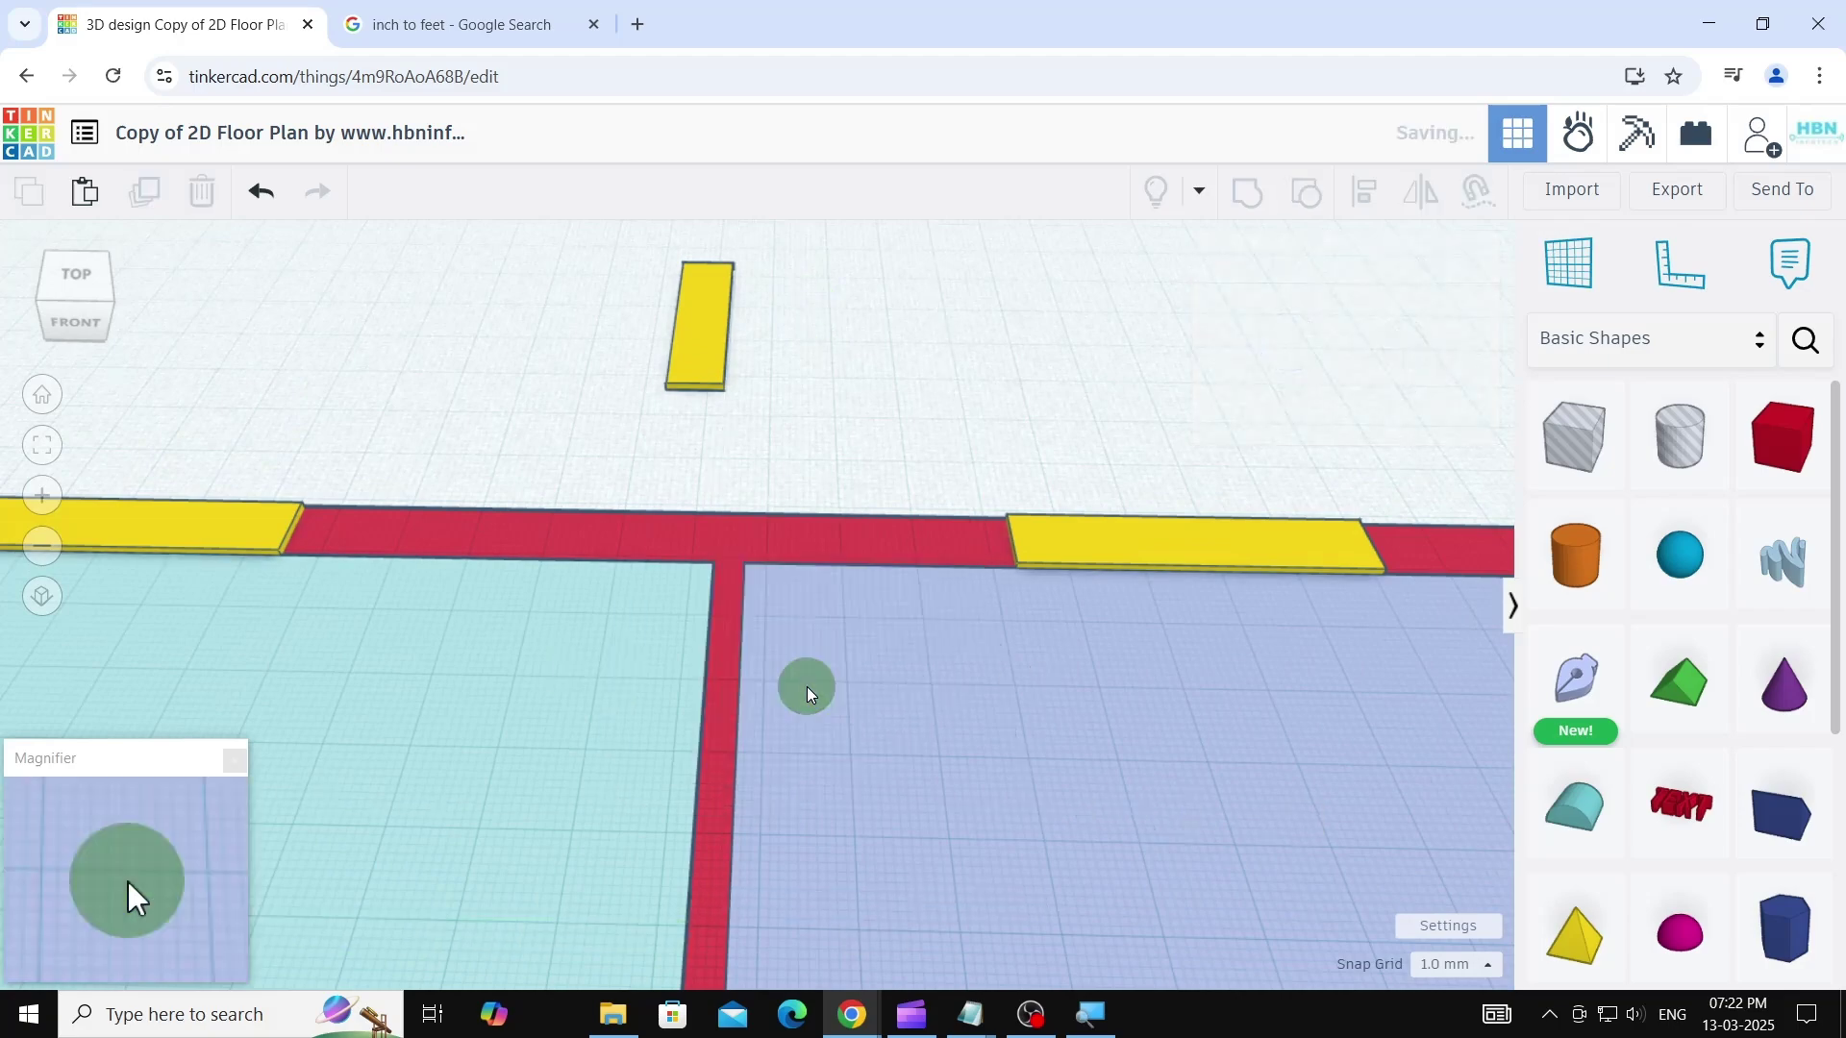
pyautogui.moveTo(705, 313); pyautogui.dragTo(673, 681)
pyautogui.scroll(5, 752, 539)
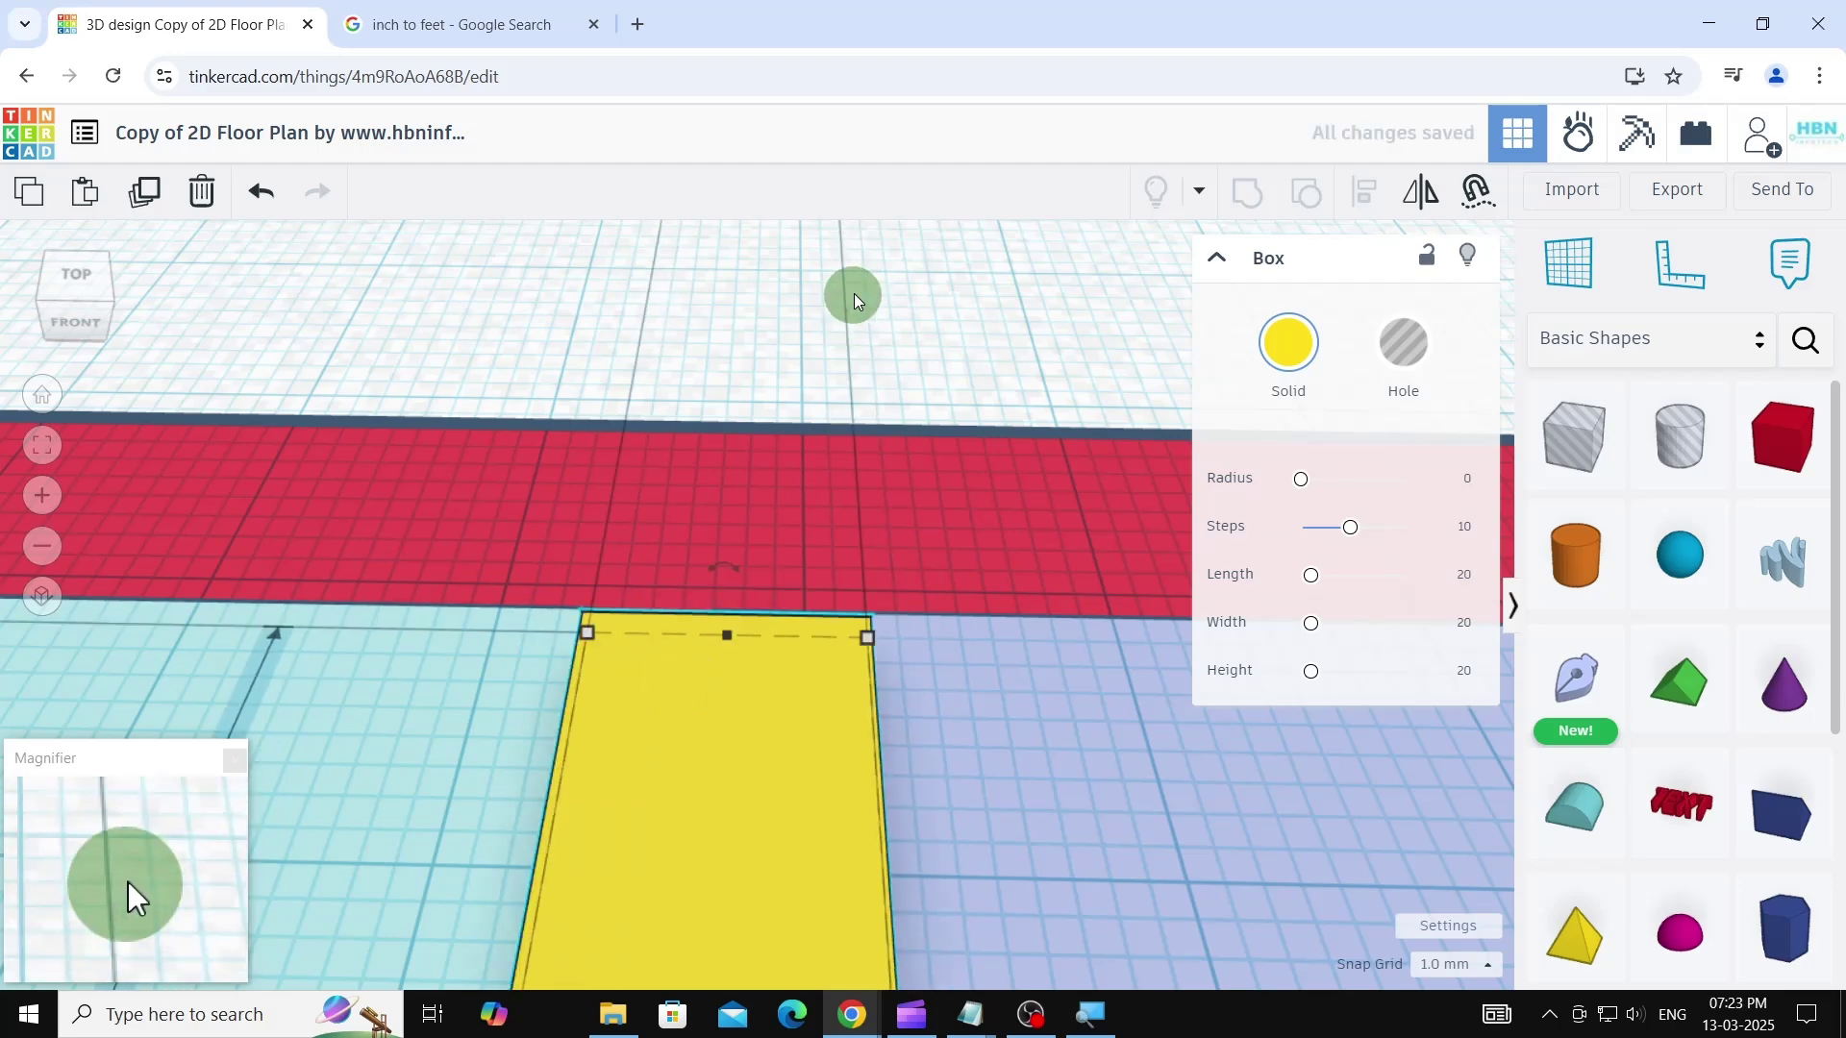
# - Set the snap grid to 0.1 mm and move the kitchen's yellow door box flush against the back wall
pyautogui.click(1489, 973)
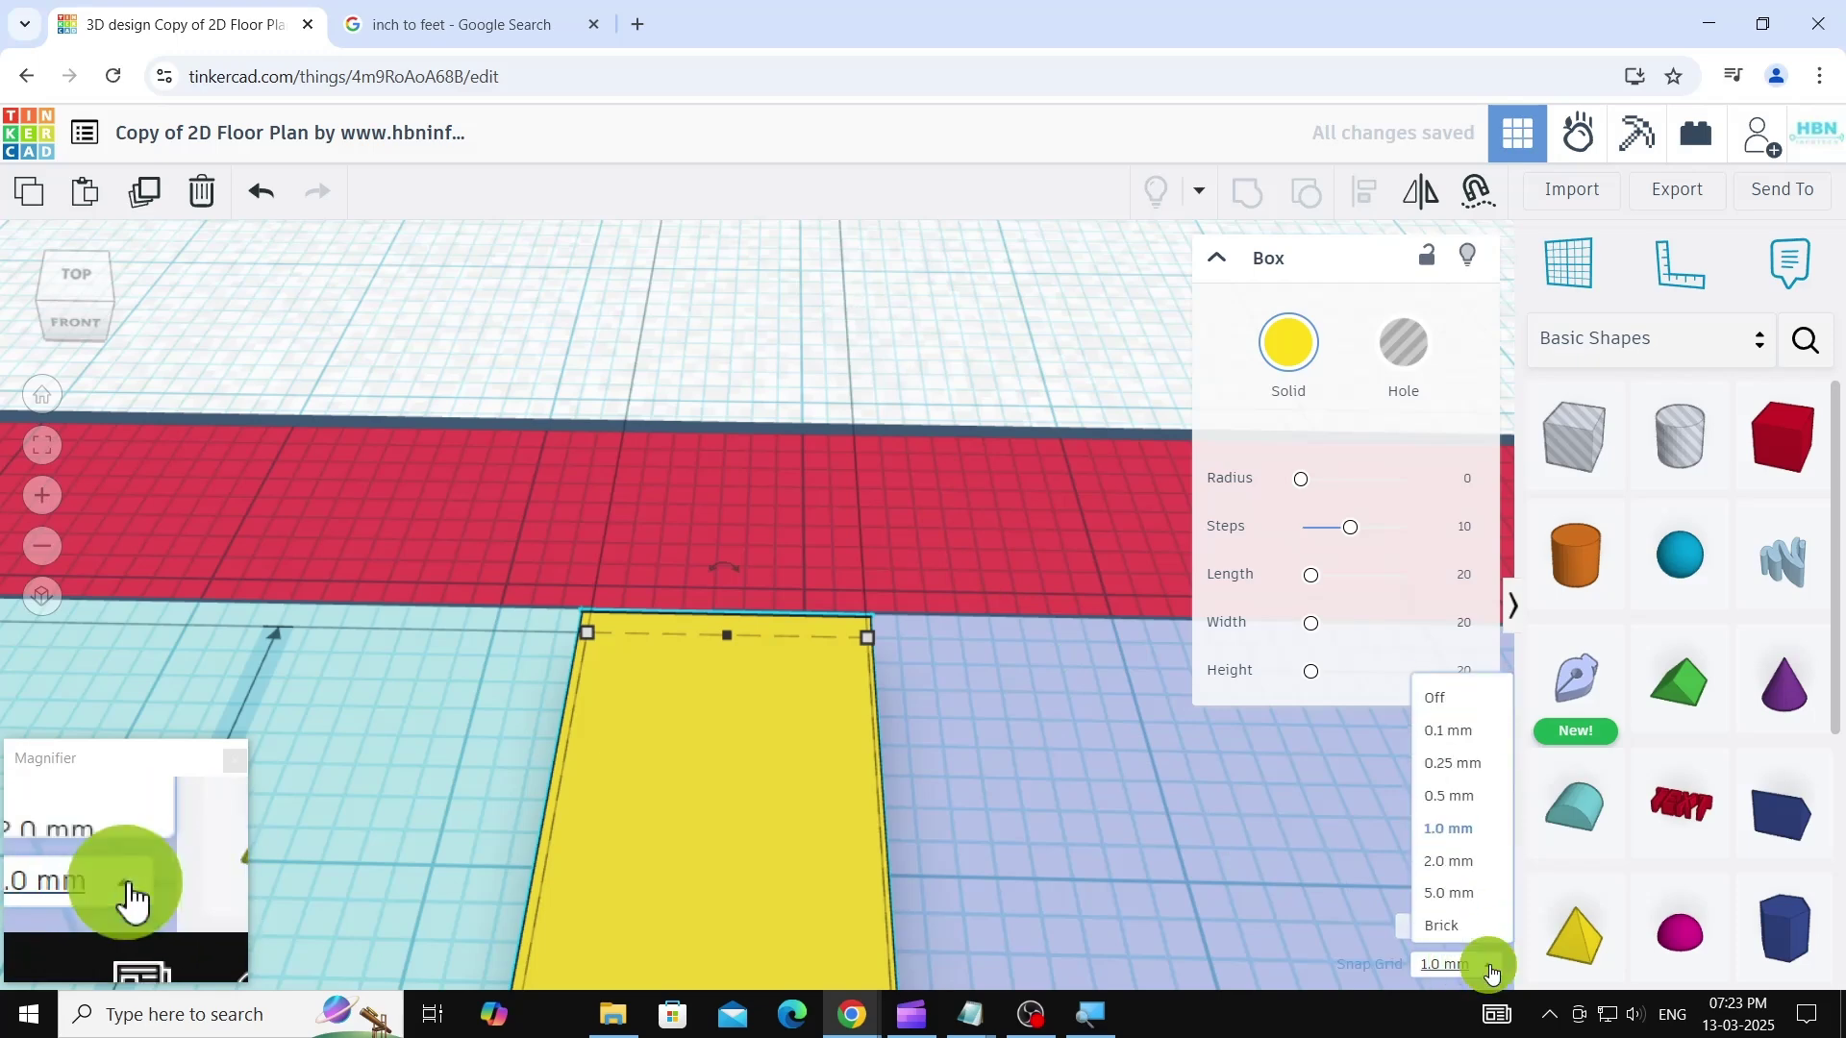
pyautogui.click(1470, 734)
pyautogui.scroll(5, 646, 610)
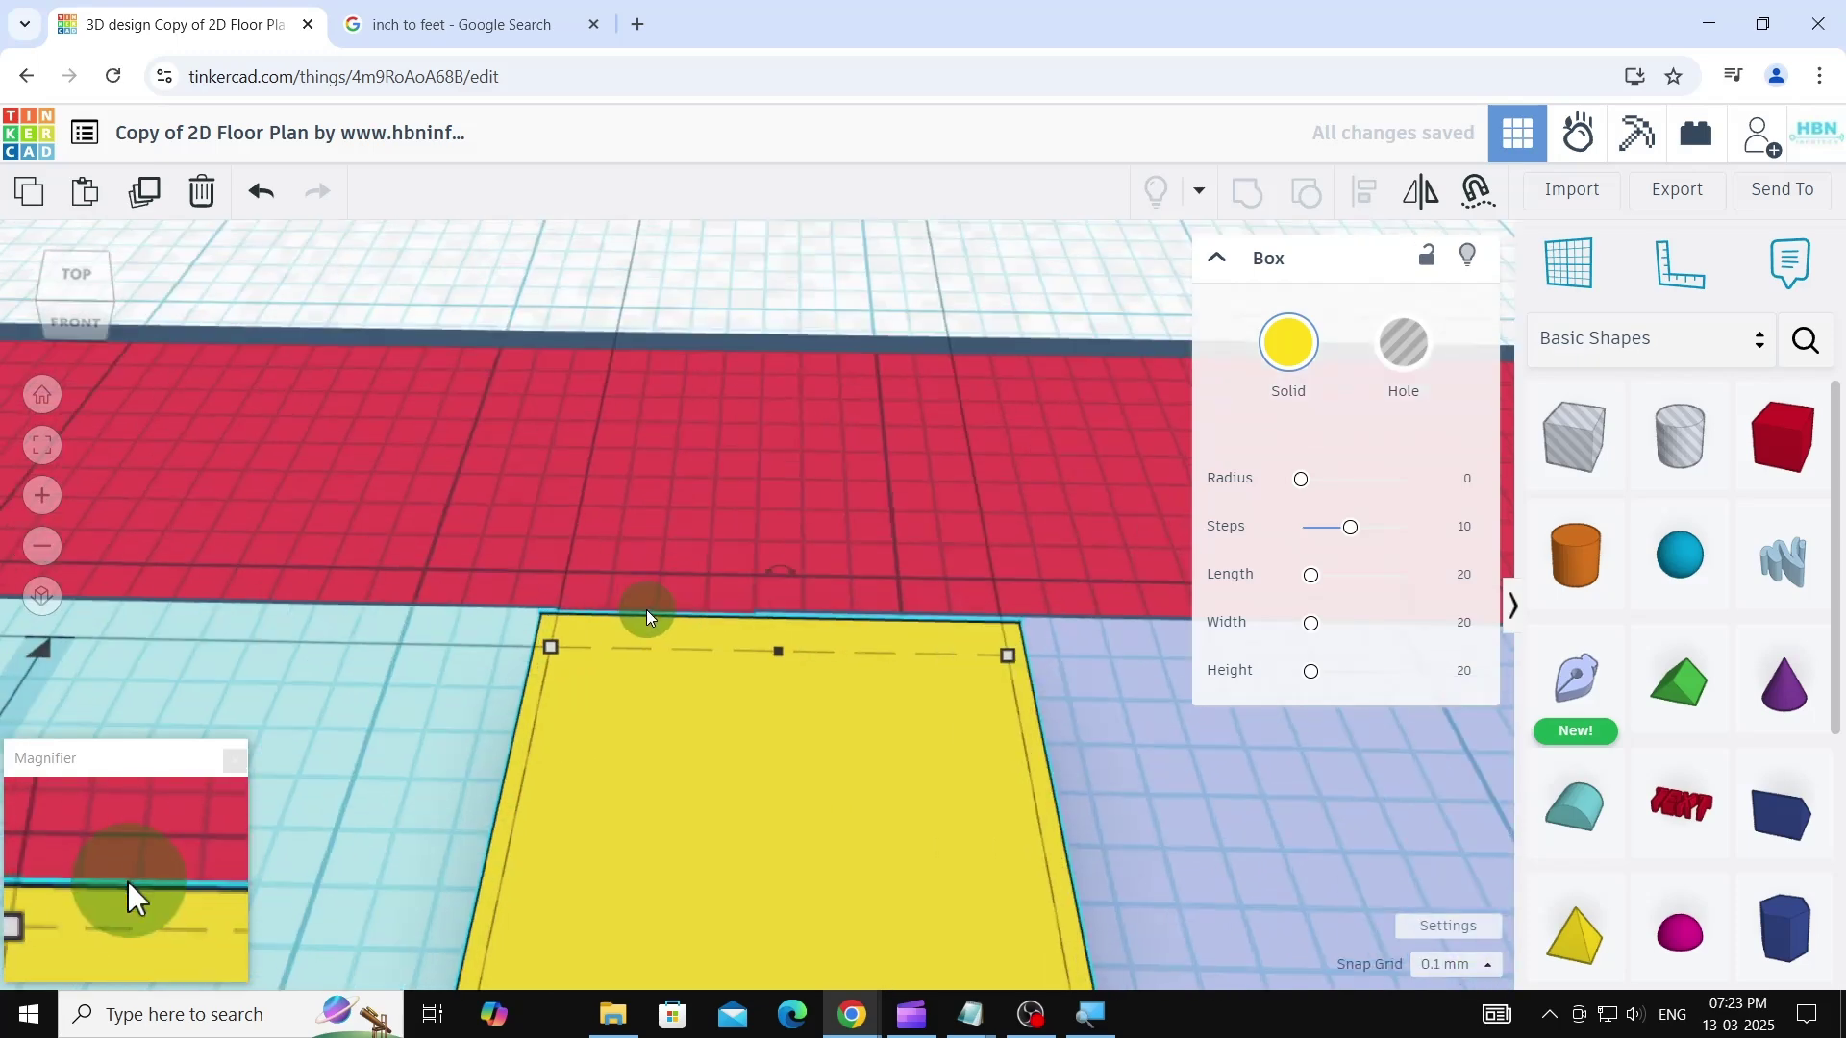
pyautogui.moveTo(609, 737); pyautogui.dragTo(614, 644)
pyautogui.scroll(-5, 655, 546)
# - Shift the kitchen's yellow door box sideways so its edge lines up with the partition, and deselect it
pyautogui.moveTo(779, 377); pyautogui.dragTo(736, 534, button='right')
pyautogui.scroll(5, 664, 529)
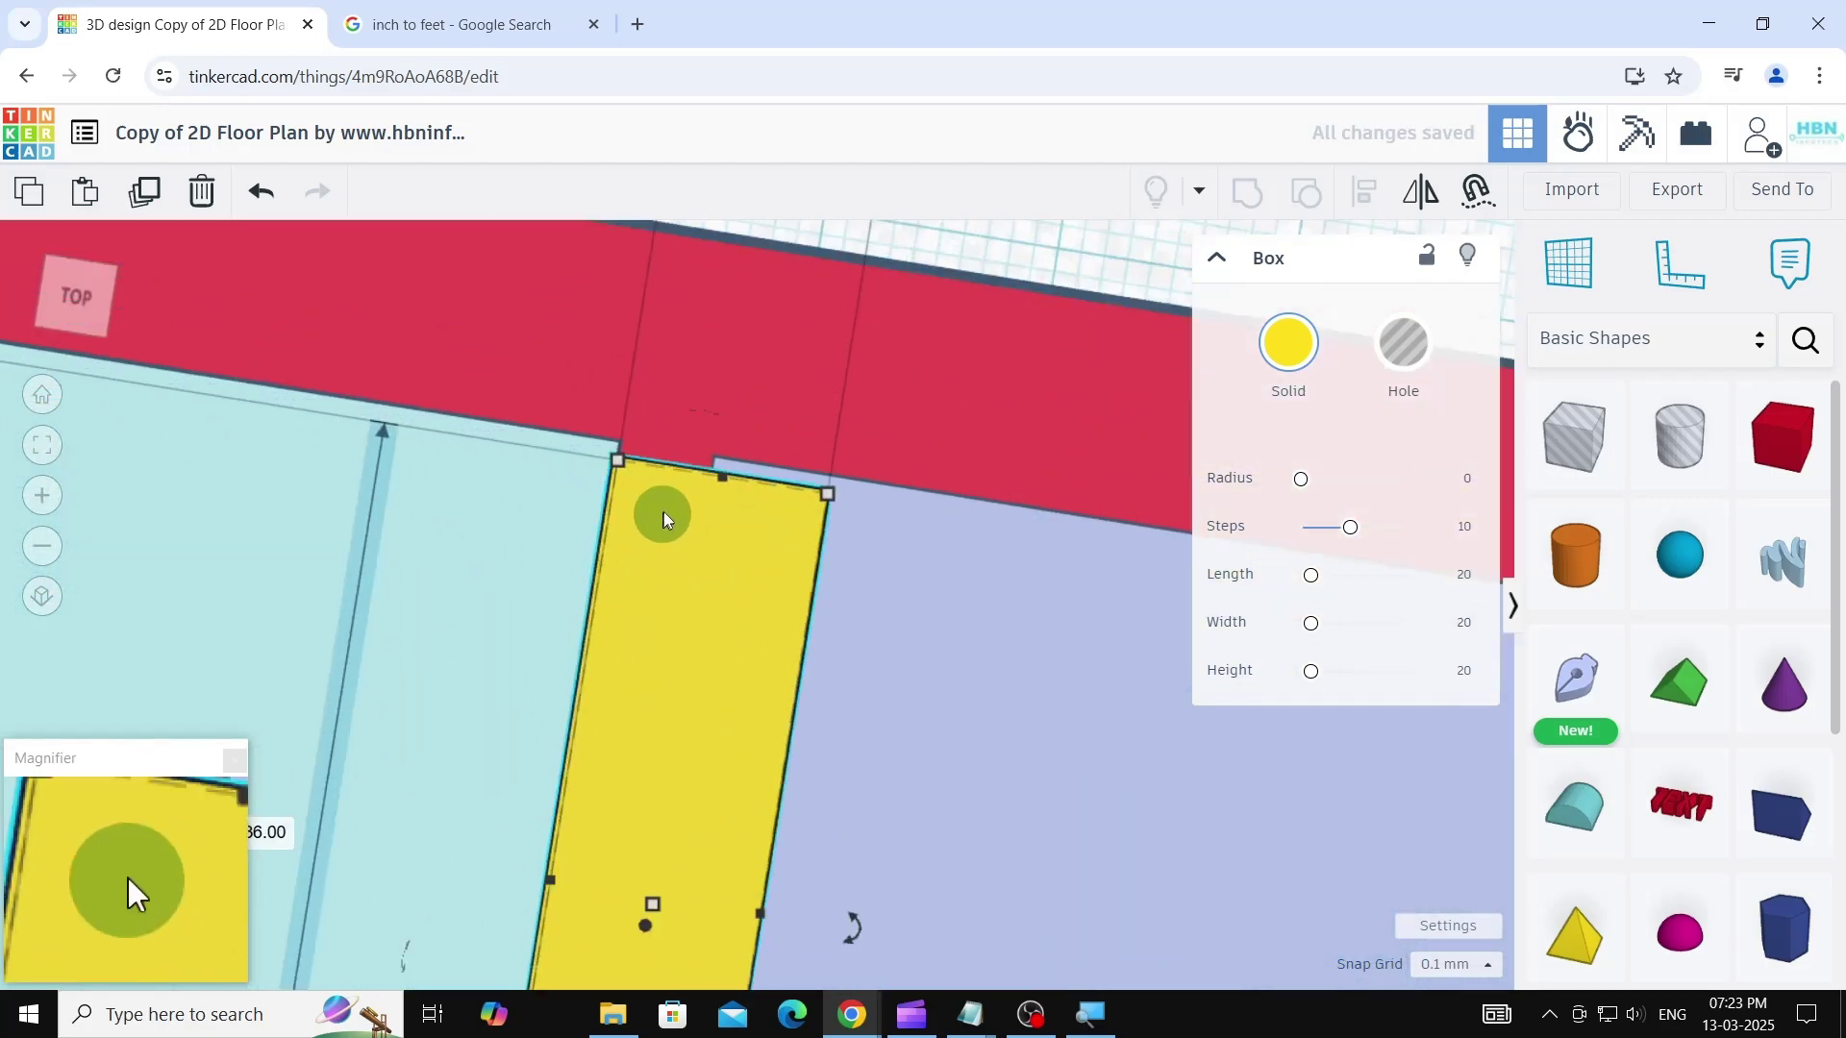
pyautogui.scroll(2, 663, 524)
pyautogui.moveTo(665, 522)
pyautogui.mouseDown()
pyautogui.moveTo(673, 504)
pyautogui.moveTo(690, 527)
pyautogui.mouseUp()
pyautogui.moveTo(690, 527); pyautogui.dragTo(684, 510, button='right')
pyautogui.moveTo(685, 510)
pyautogui.mouseDown()
pyautogui.moveTo(665, 509)
pyautogui.moveTo(684, 512)
pyautogui.mouseUp()
pyautogui.scroll(-9, 791, 598)
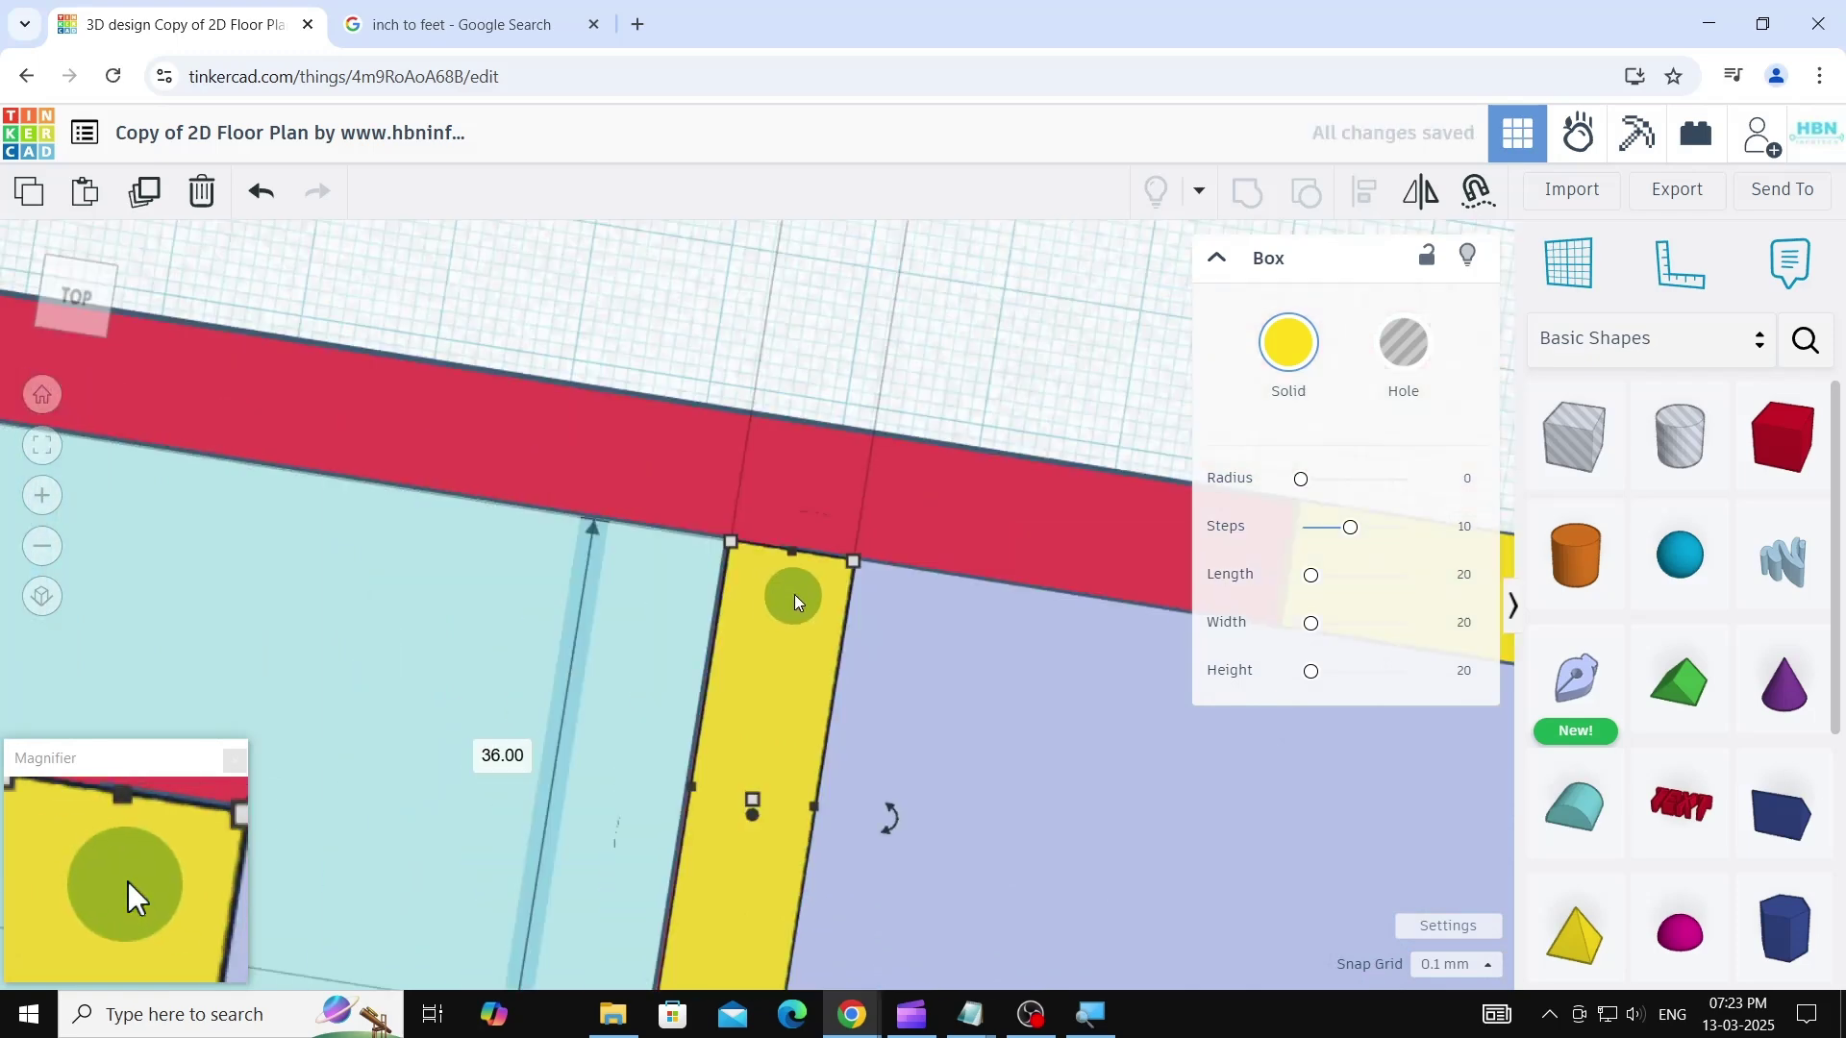
pyautogui.click(854, 452)
pyautogui.moveTo(1023, 764); pyautogui.dragTo(1022, 735, button='middle')
pyautogui.moveTo(1023, 732); pyautogui.dragTo(1054, 658, button='right')
pyautogui.scroll(-5, 1165, 774)
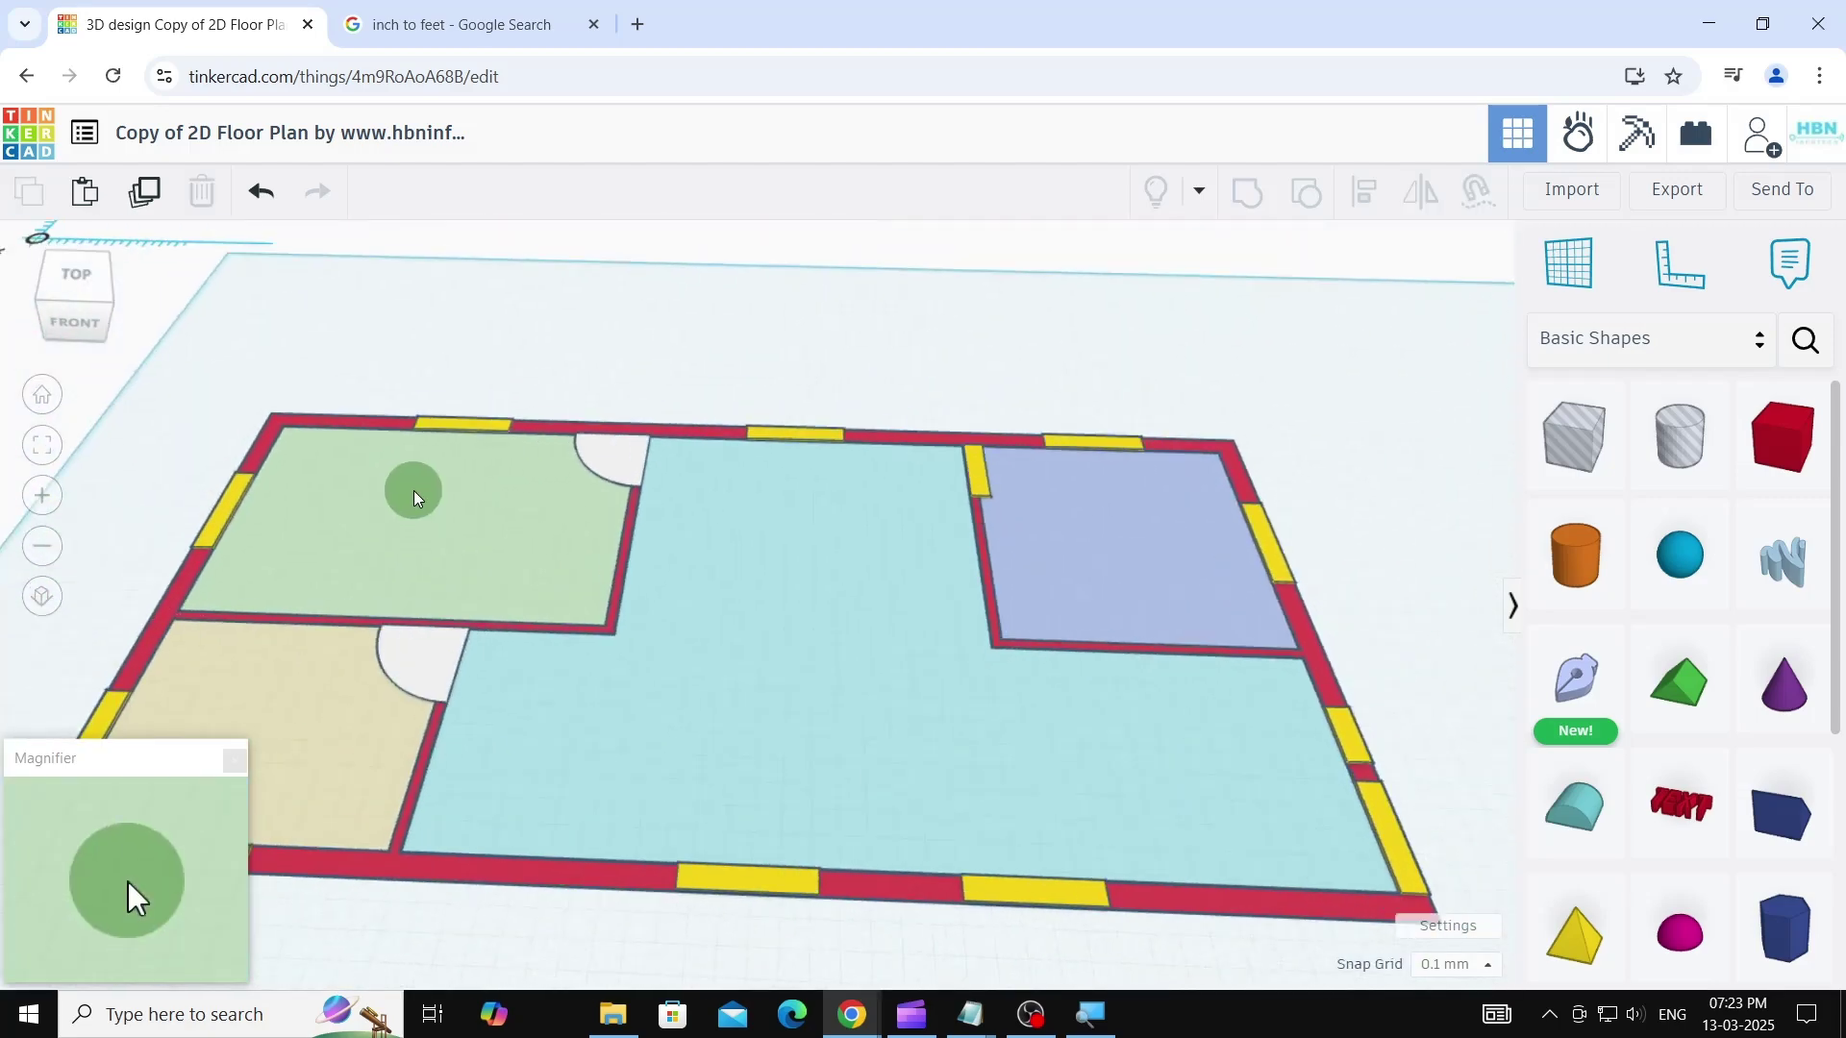
# - Duplicate the kitchen's 36-long yellow door box and move the copy across the hall toward the green room's door
pyautogui.scroll(5, 605, 394)
pyautogui.click(1384, 538)
pyautogui.click(1382, 537)
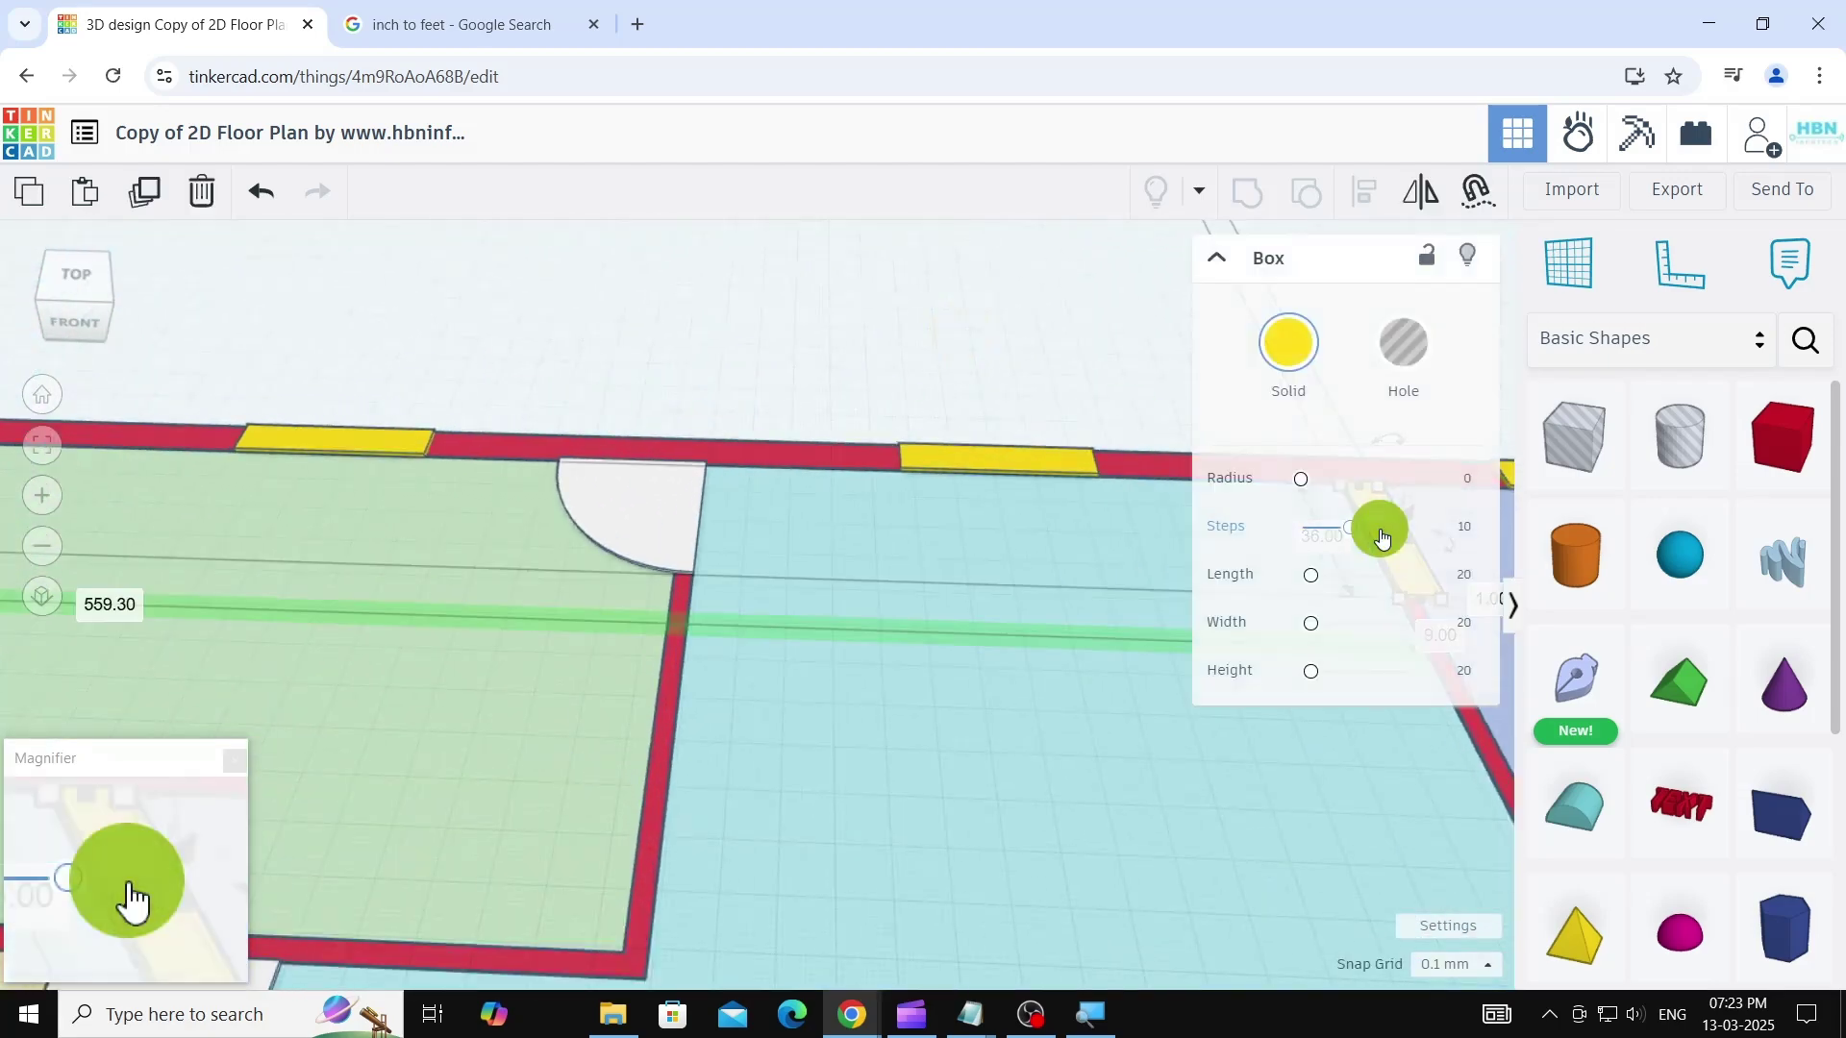
pyautogui.click(134, 193)
pyautogui.scroll(-2, 404, 423)
pyautogui.scroll(1, 923, 534)
pyautogui.moveTo(1116, 519); pyautogui.dragTo(686, 534)
# - Fit the copied yellow box over the green room's door opening, against the end of its partition
pyautogui.scroll(6, 534, 470)
pyautogui.click(548, 485)
pyautogui.scroll(2, 692, 577)
pyautogui.moveTo(1226, 775); pyautogui.dragTo(557, 649)
pyautogui.scroll(5, 556, 649)
pyautogui.moveTo(619, 755)
pyautogui.mouseDown()
pyautogui.moveTo(622, 663)
pyautogui.moveTo(608, 741)
pyautogui.mouseUp()
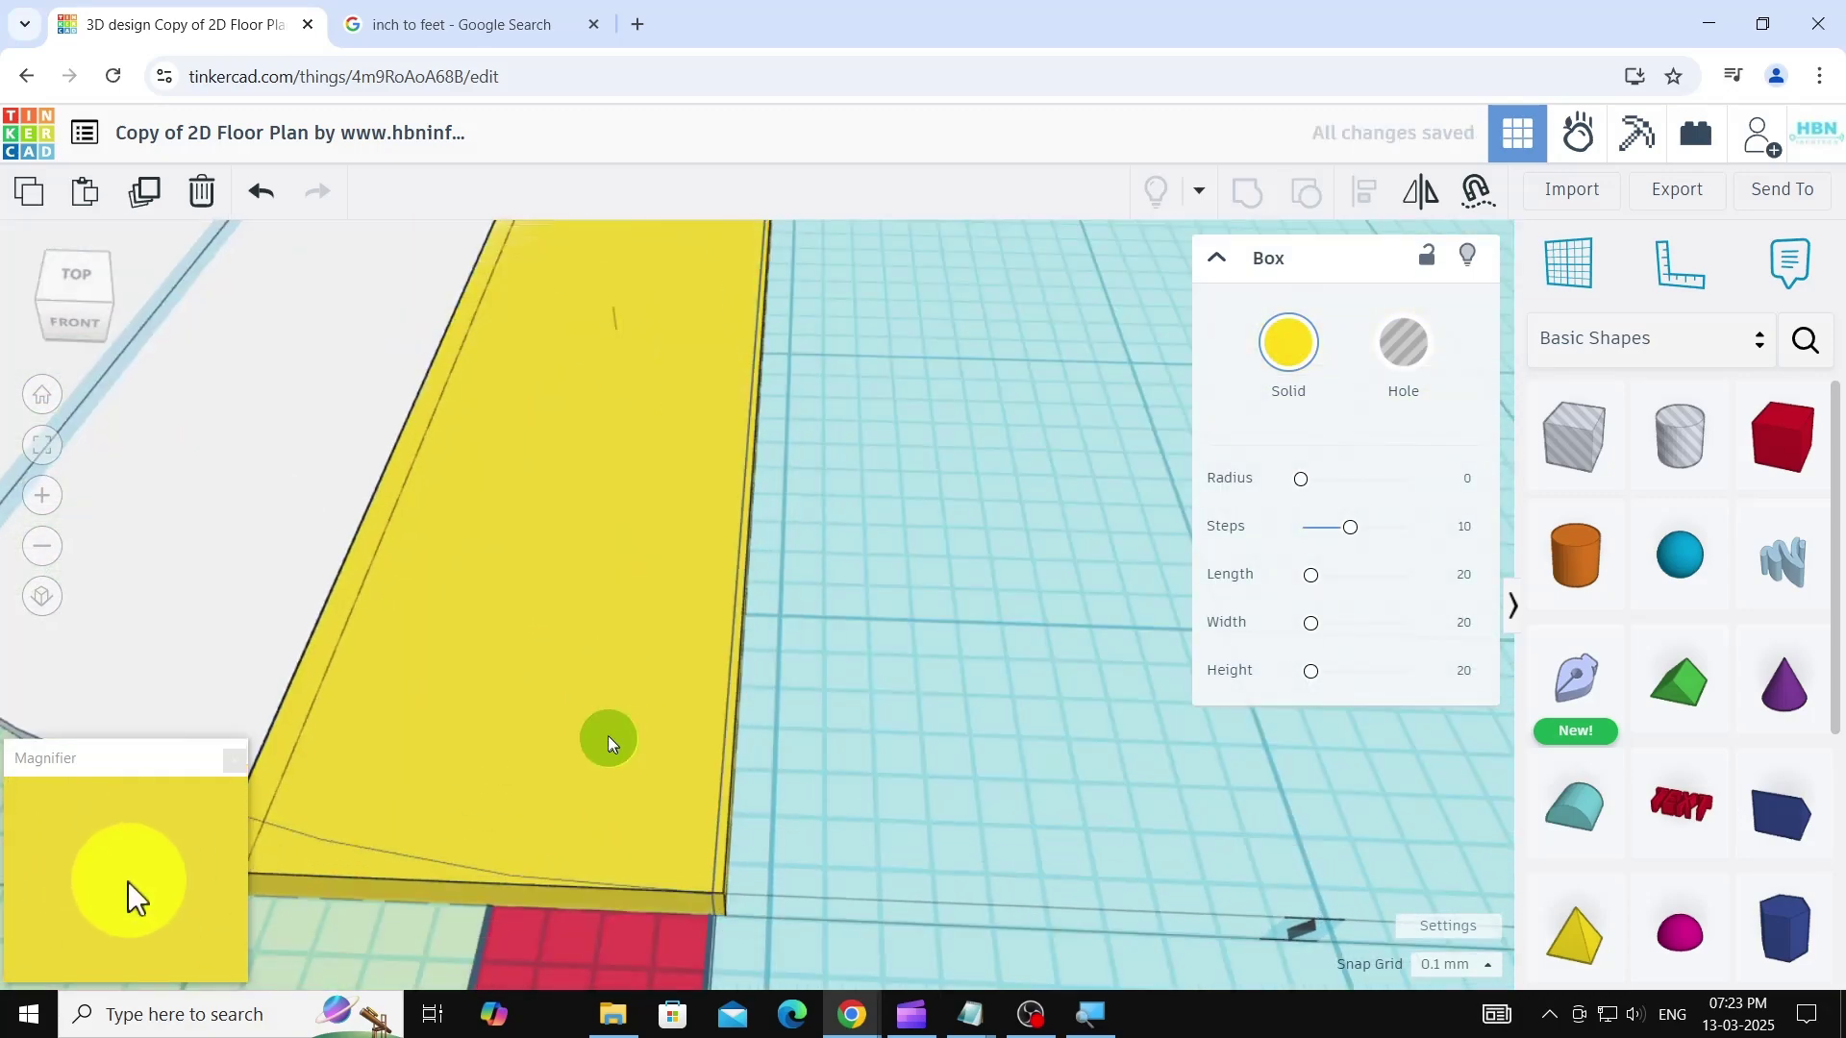
# - Delete the green room's white door arc
pyautogui.press('f')
pyautogui.moveTo(940, 488); pyautogui.dragTo(934, 549, button='right')
pyautogui.scroll(-1, 948, 491)
pyautogui.click(631, 395)
pyautogui.click(586, 549)
pyautogui.click(603, 498)
pyautogui.press('Delete')
pyautogui.scroll(-3, 760, 603)
pyautogui.scroll(-3, 789, 509)
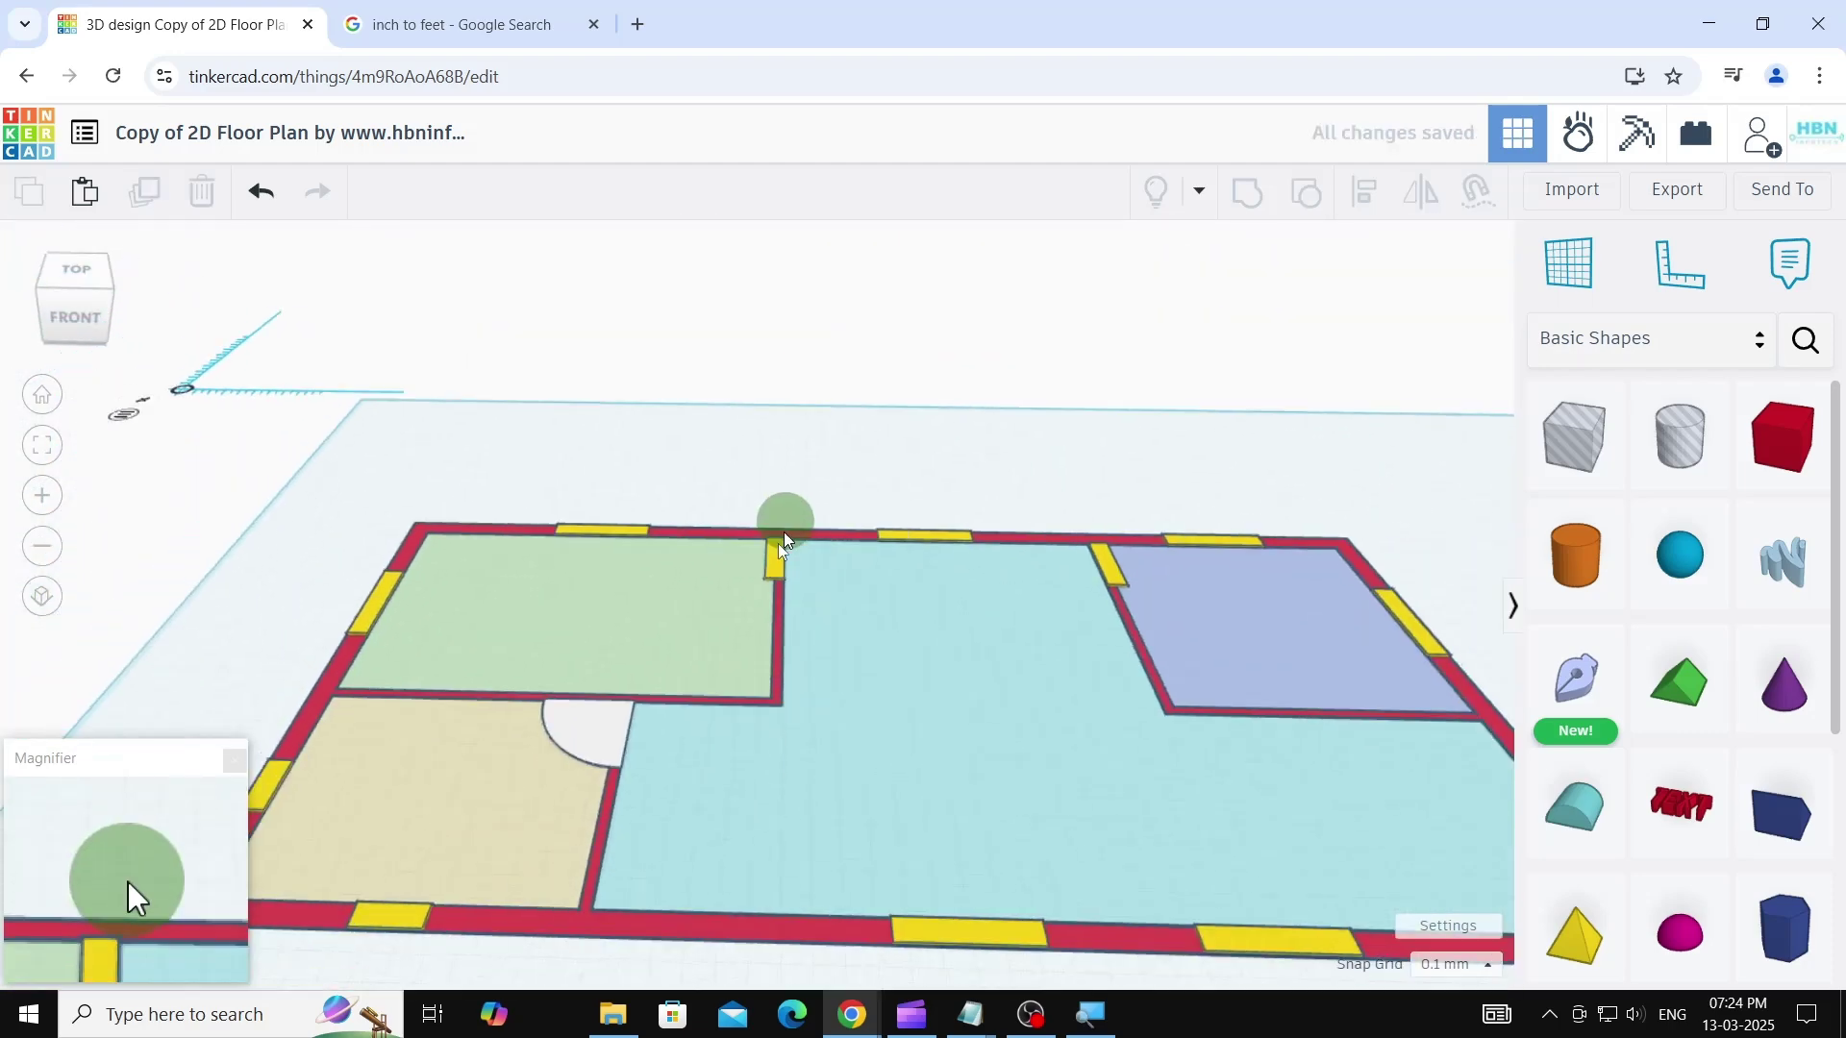
# - Duplicate the green room's yellow door box and move the copy to the tan room's door
pyautogui.scroll(2, 789, 510)
pyautogui.click(862, 496)
pyautogui.click(146, 195)
pyautogui.moveTo(856, 500); pyautogui.dragTo(781, 752)
pyautogui.scroll(3, 781, 752)
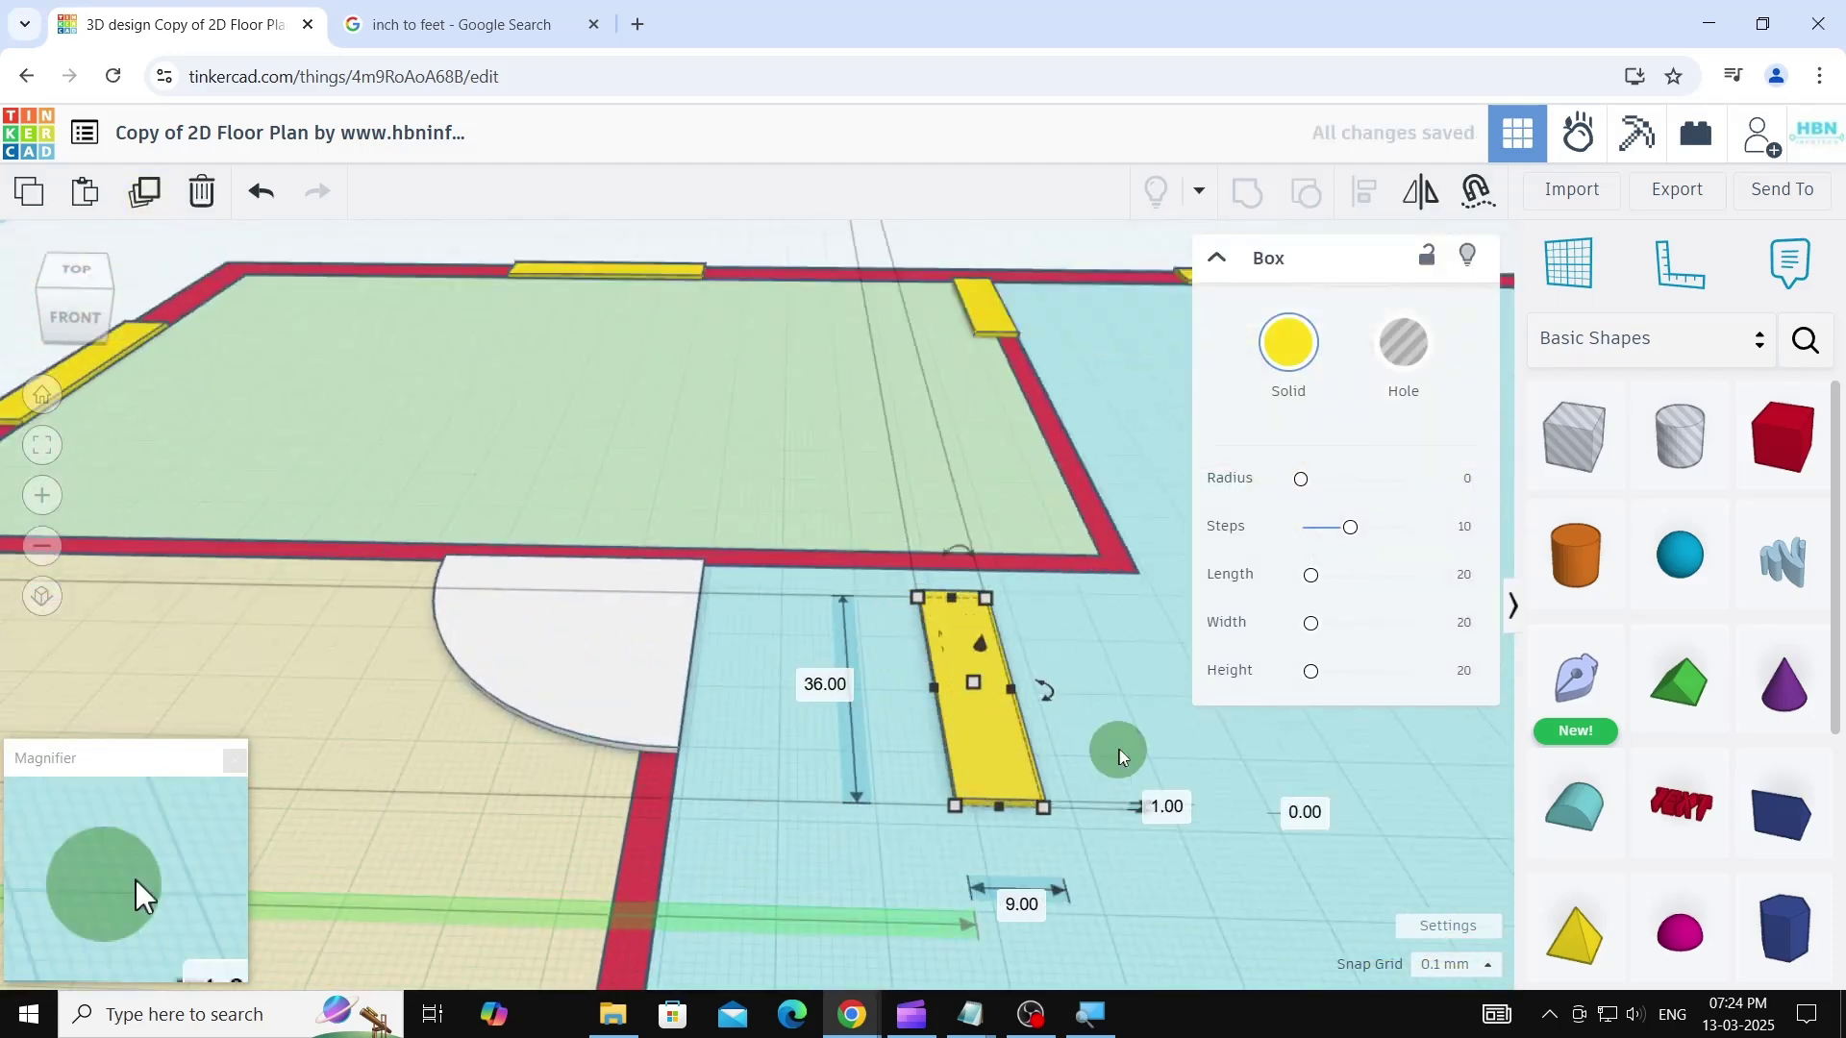
pyautogui.moveTo(916, 747); pyautogui.dragTo(1101, 816, button='right')
pyautogui.scroll(5, 747, 706)
# - Fit the copied yellow box against the end of the tan room's partition and delete the white door arc there
pyautogui.moveTo(884, 735); pyautogui.dragTo(982, 285, button='middle')
pyautogui.scroll(-2, 914, 710)
pyautogui.scroll(4, 788, 568)
pyautogui.click(787, 568)
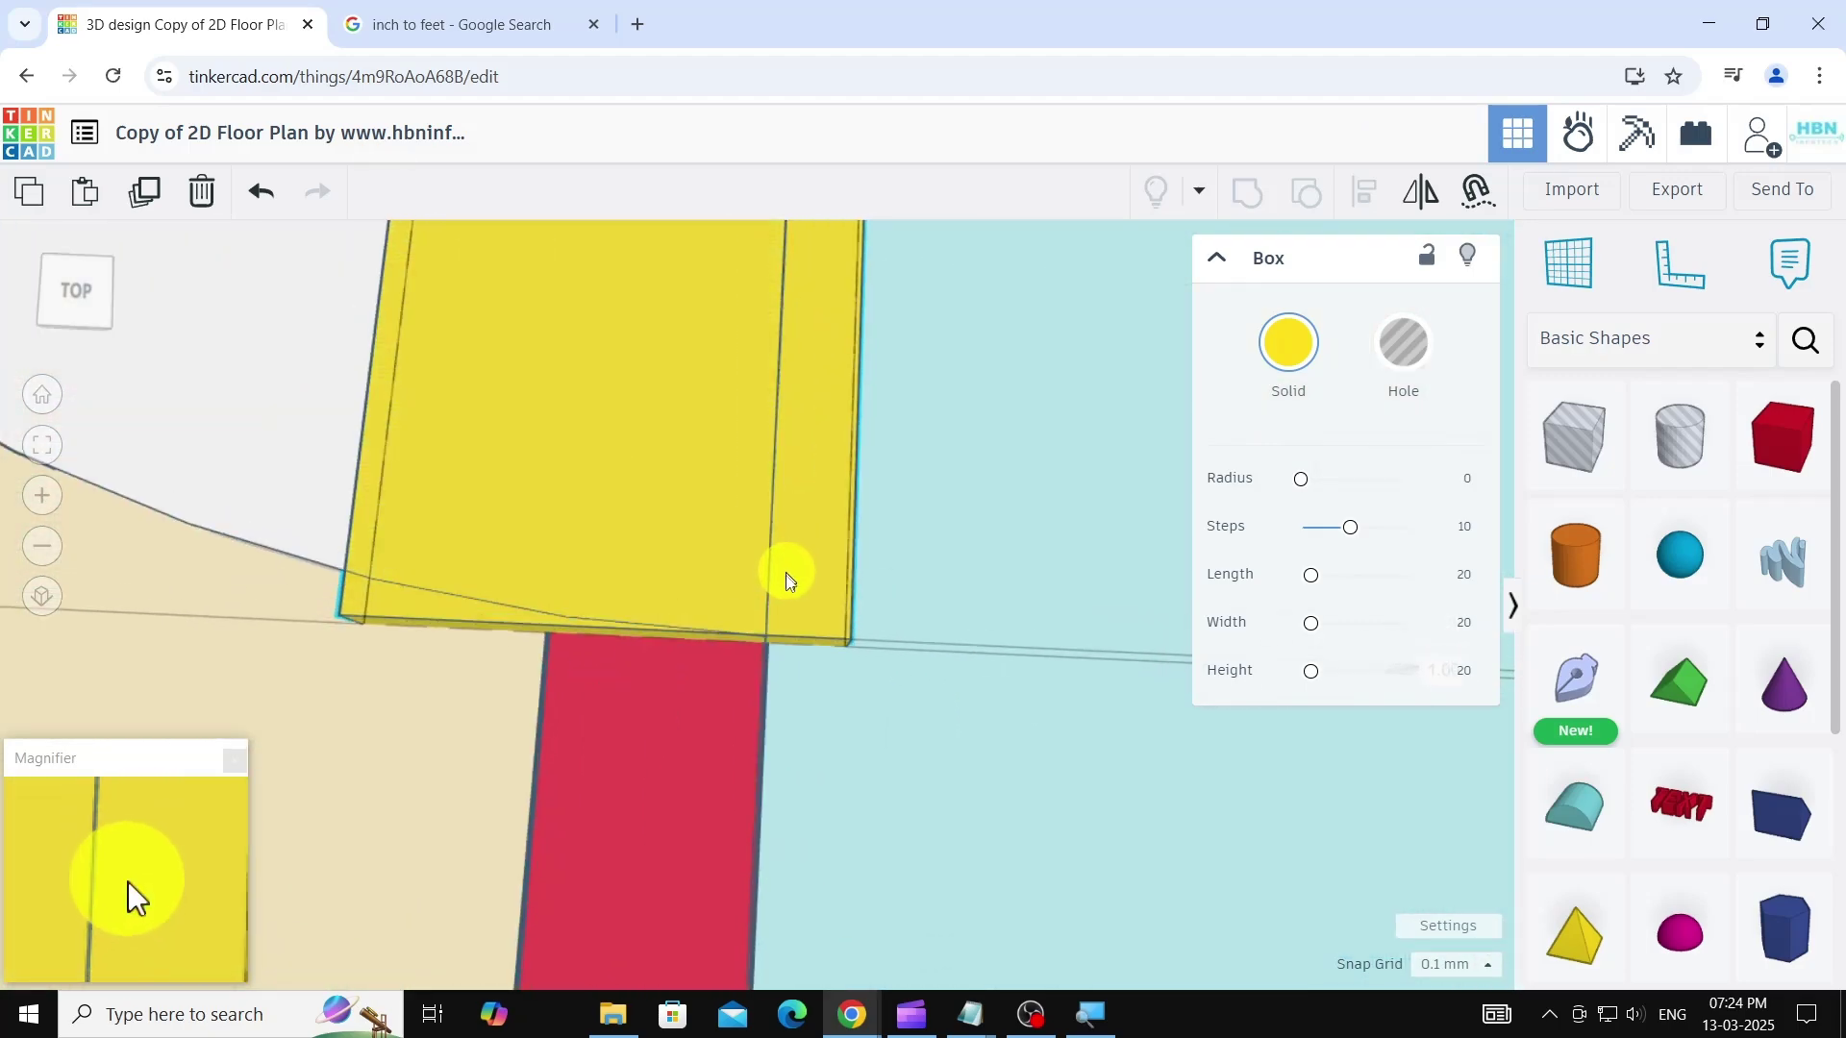
pyautogui.scroll(-5, 844, 714)
pyautogui.click(558, 604)
pyautogui.scroll(-3, 550, 606)
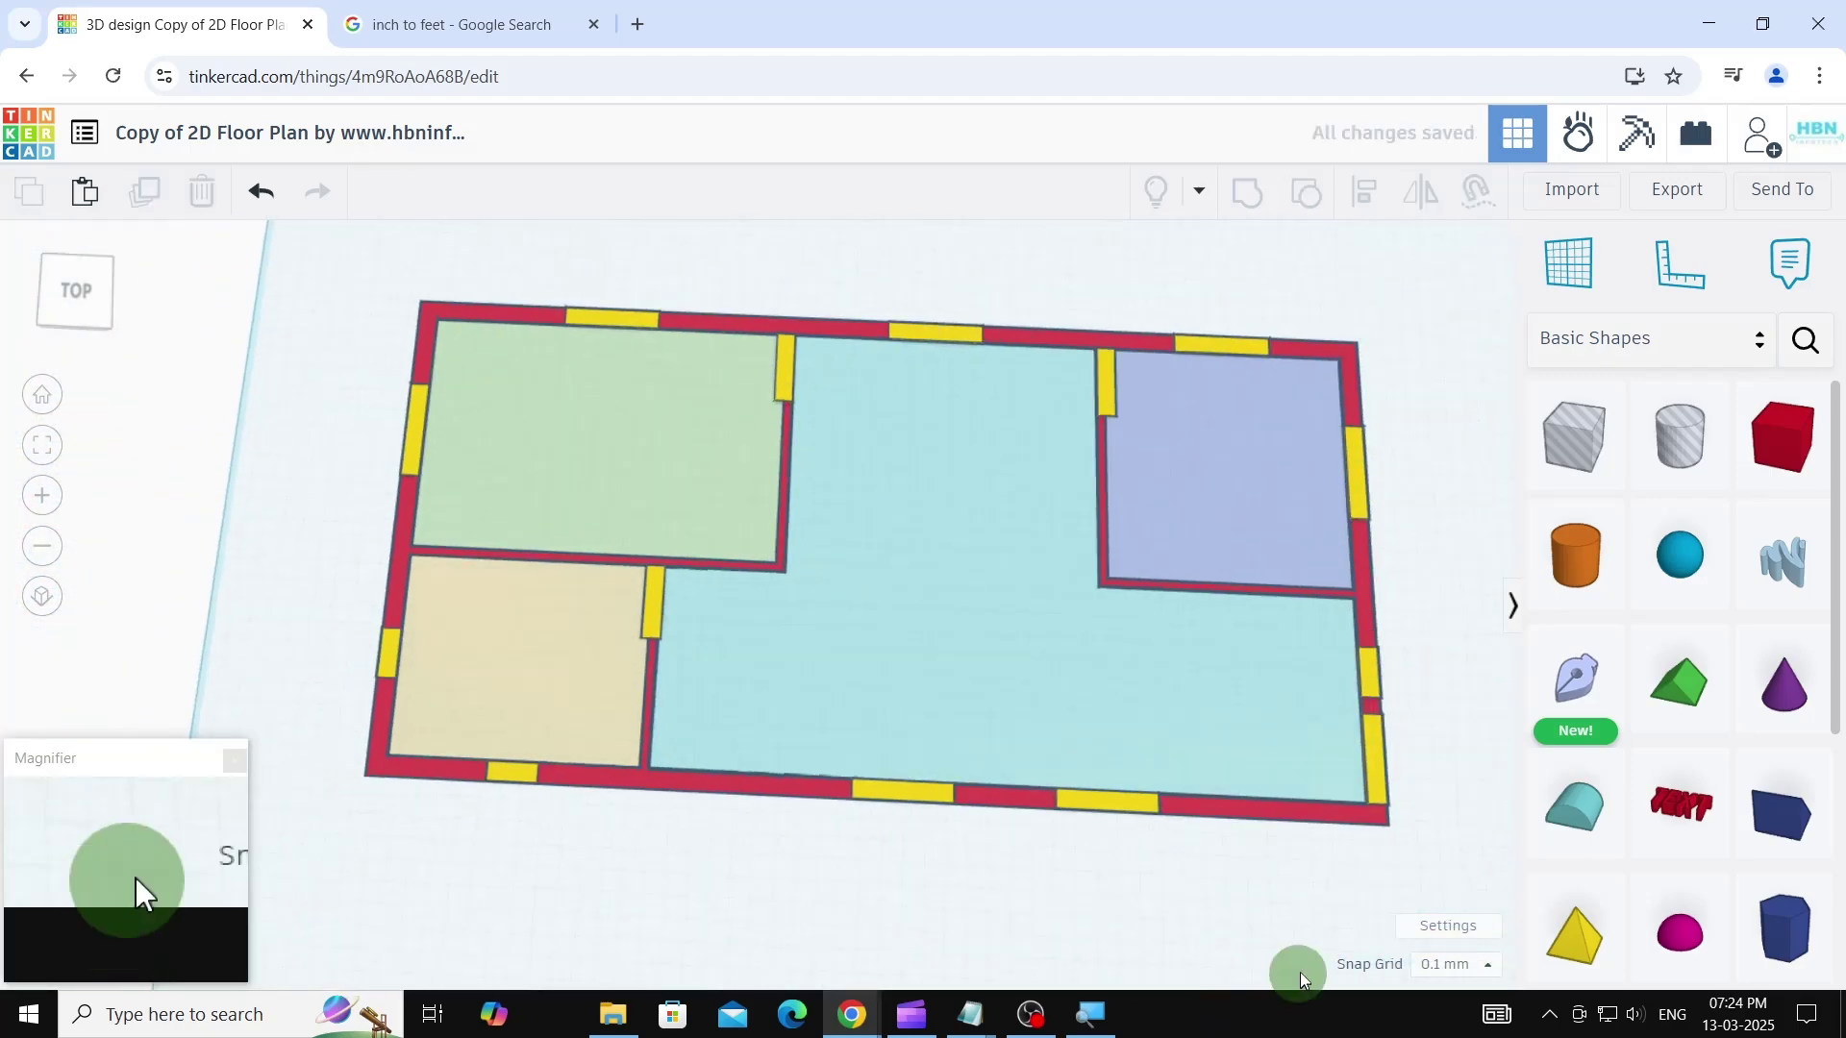
# - Recolor the main entrance, tan room, green room and kitchen door boxes from yellow to blue
pyautogui.click(1368, 678)
pyautogui.click(1289, 346)
pyautogui.click(1264, 594)
pyautogui.click(651, 601)
pyautogui.click(1289, 346)
pyautogui.click(1264, 594)
pyautogui.click(783, 369)
pyautogui.click(1289, 346)
pyautogui.click(1265, 594)
pyautogui.click(1106, 382)
pyautogui.click(1290, 346)
pyautogui.click(1253, 593)
pyautogui.click(905, 290)
# - Move the green room's blue door box sideways until it is centered on the thinner partition
pyautogui.scroll(-3, 636, 576)
pyautogui.moveTo(1344, 781); pyautogui.dragTo(1357, 725, button='right')
pyautogui.scroll(5, 983, 431)
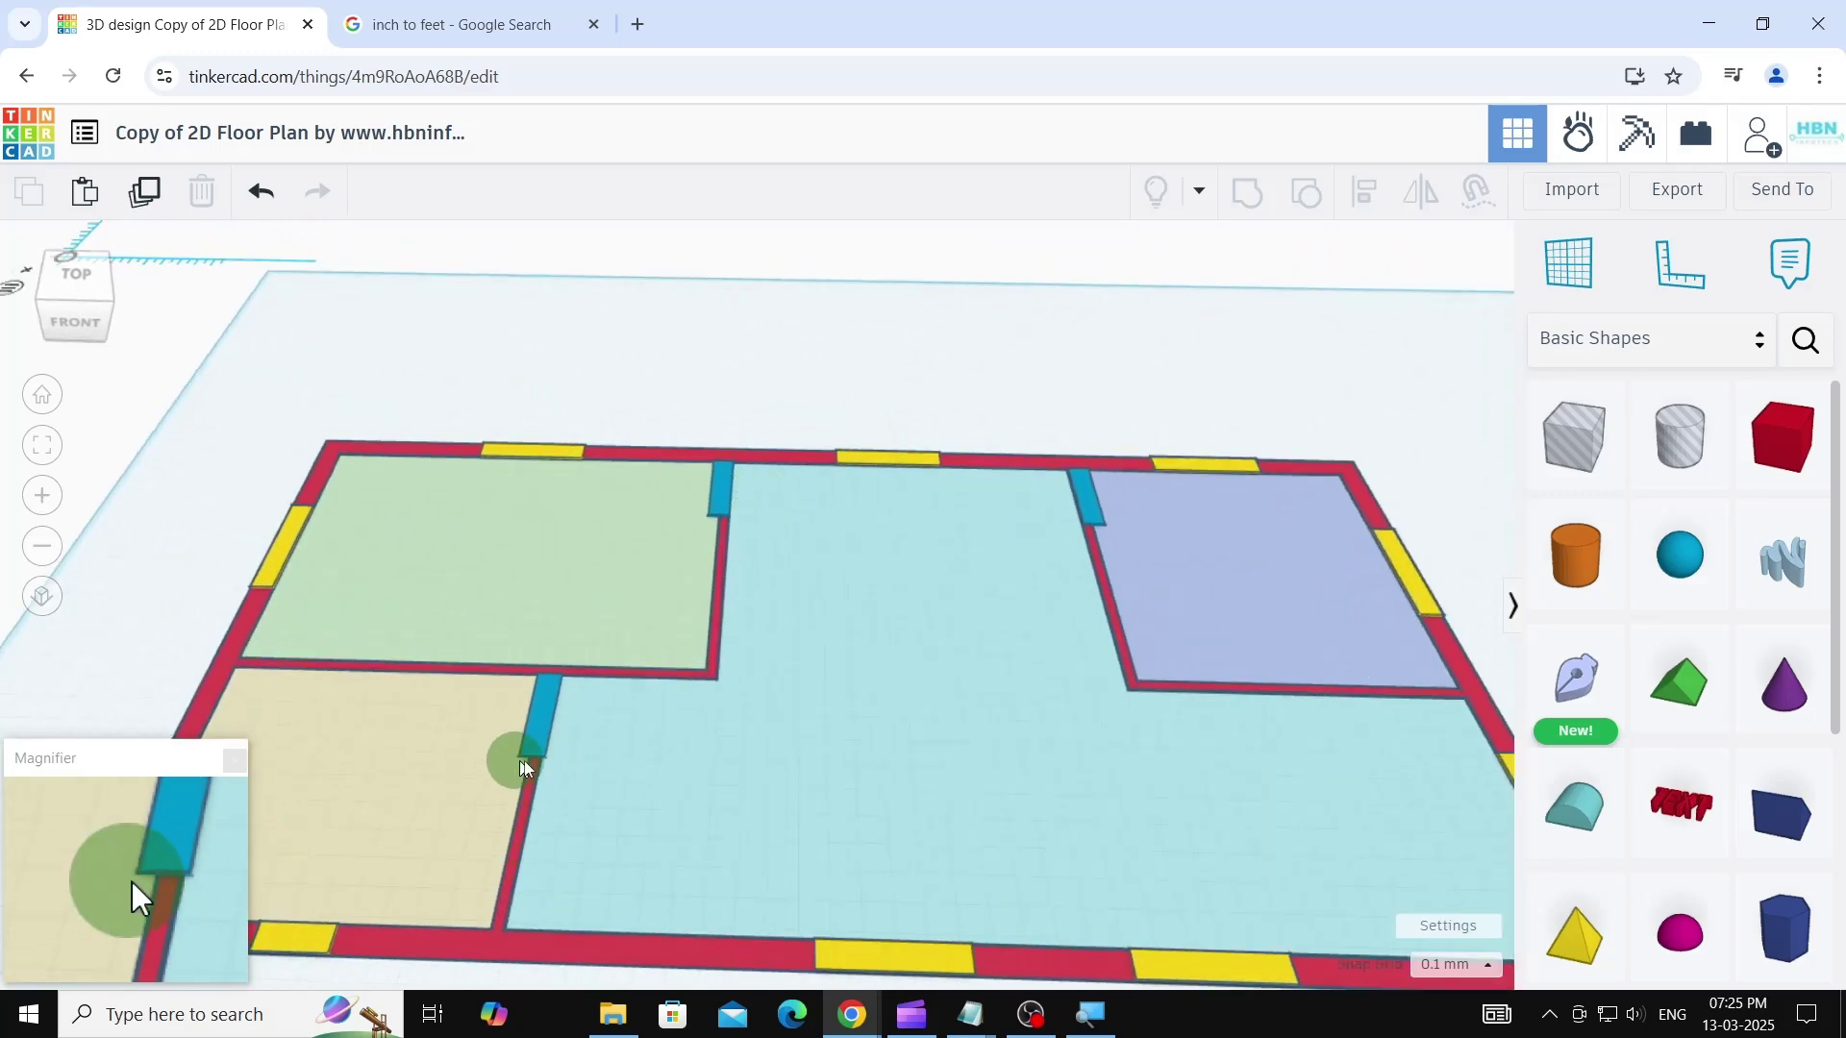
pyautogui.scroll(7, 775, 476)
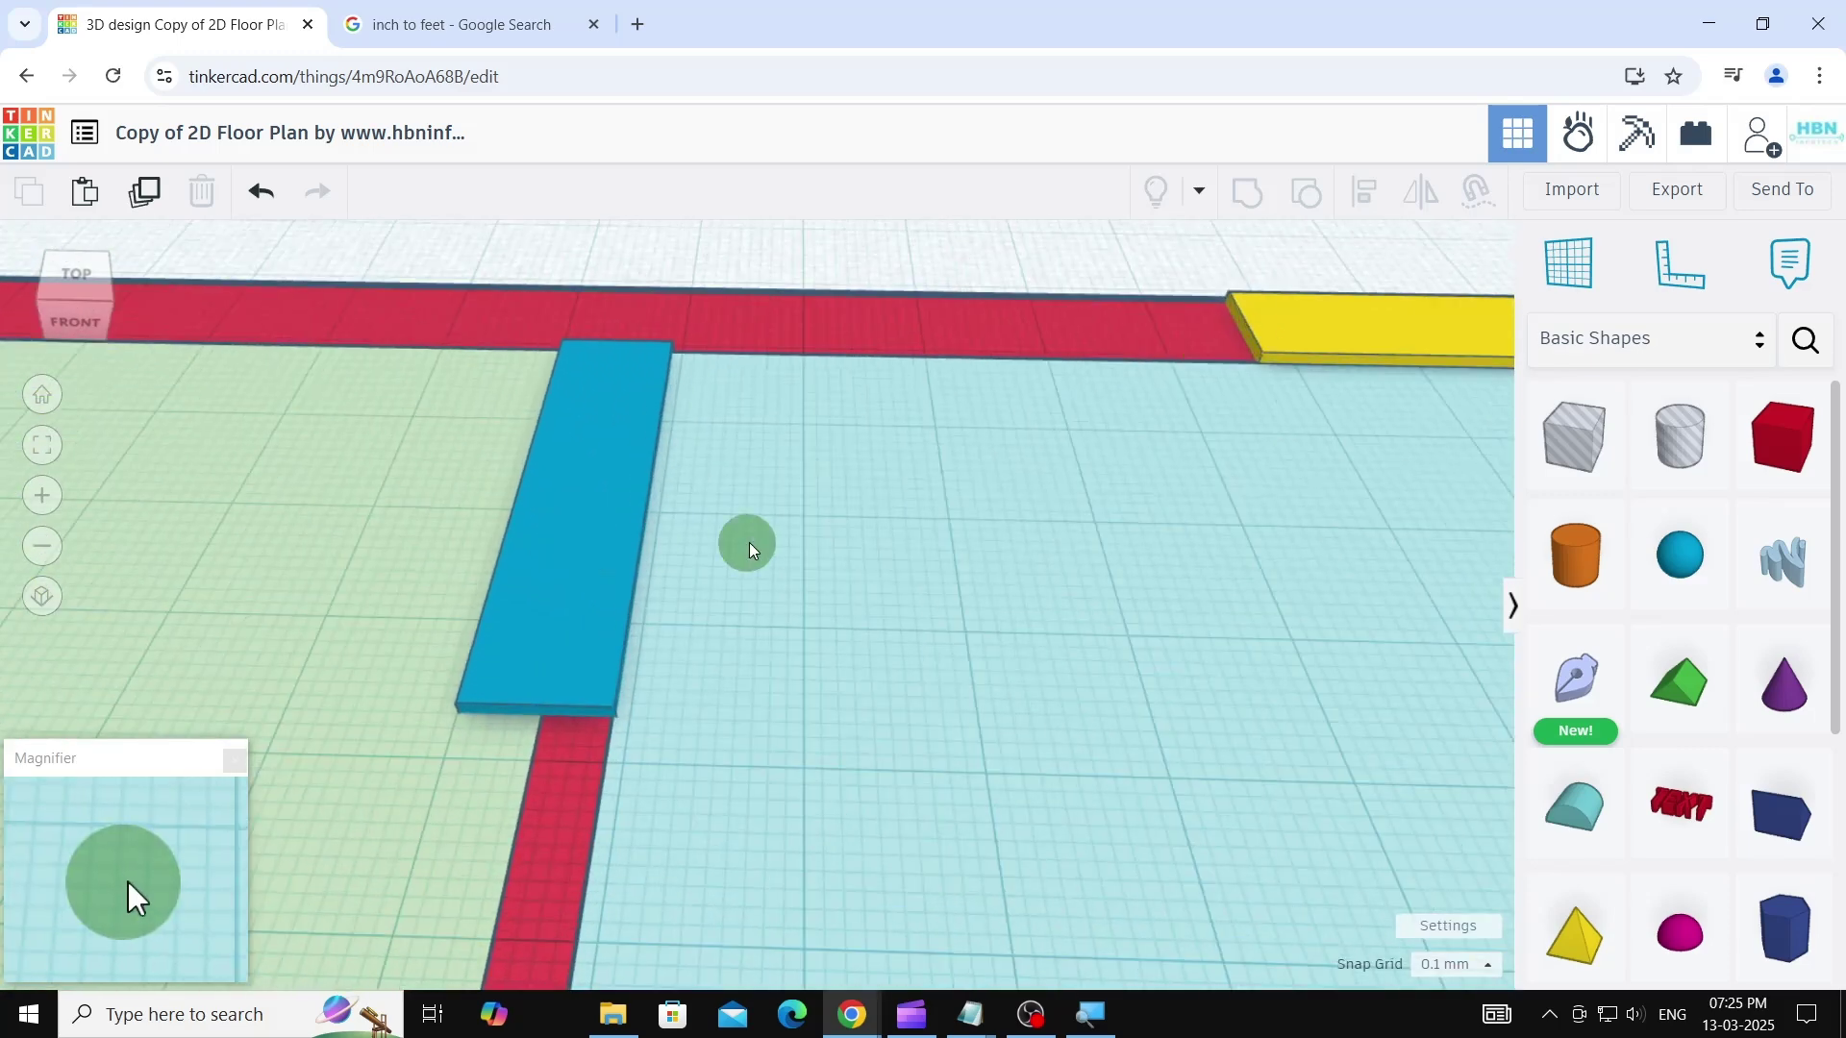
pyautogui.moveTo(746, 548); pyautogui.dragTo(751, 658, button='right')
pyautogui.scroll(2, 598, 353)
pyautogui.moveTo(597, 360)
pyautogui.mouseDown()
pyautogui.moveTo(594, 398)
pyautogui.moveTo(623, 377)
pyautogui.mouseUp()
pyautogui.scroll(4, 588, 278)
pyautogui.moveTo(634, 481); pyautogui.dragTo(645, 477)
pyautogui.scroll(-7, 625, 375)
pyautogui.click(828, 556)
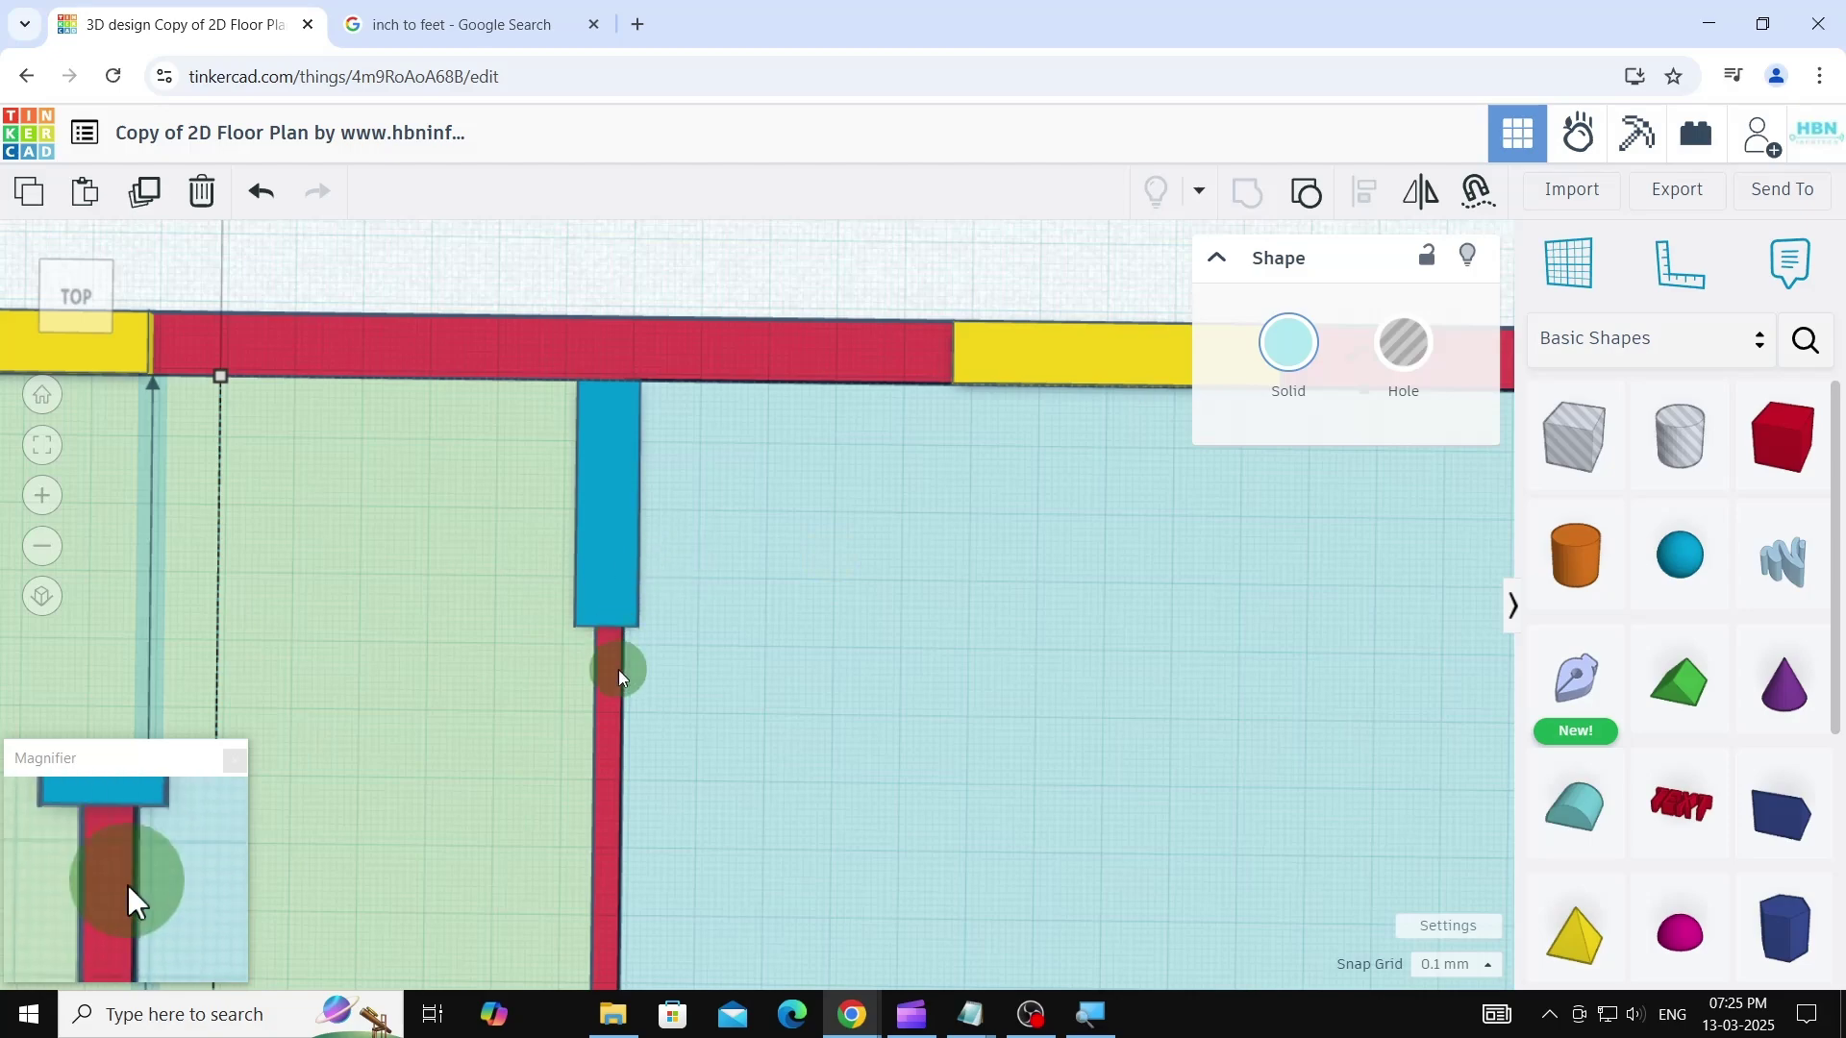
# - Center the kitchen's blue door box on its partition, keeping it against the back wall
pyautogui.scroll(-2, 483, 493)
pyautogui.scroll(5, 1016, 517)
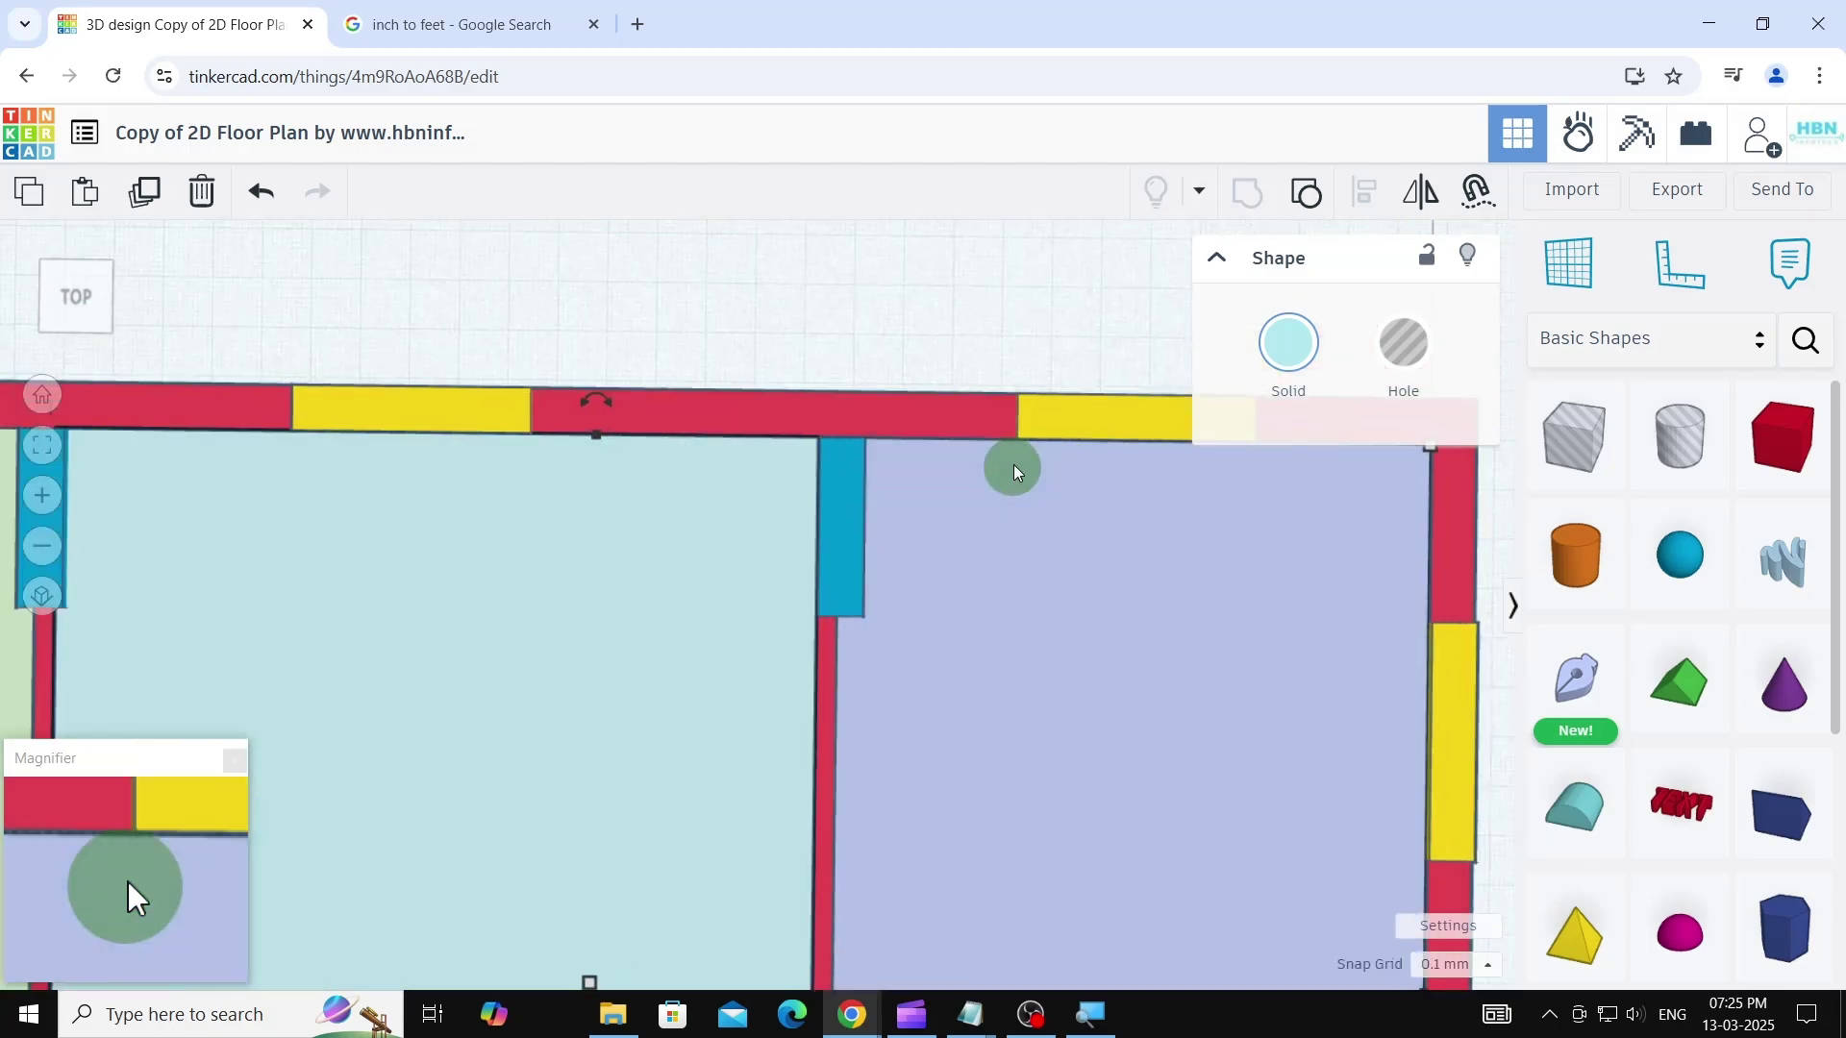
pyautogui.click(825, 510)
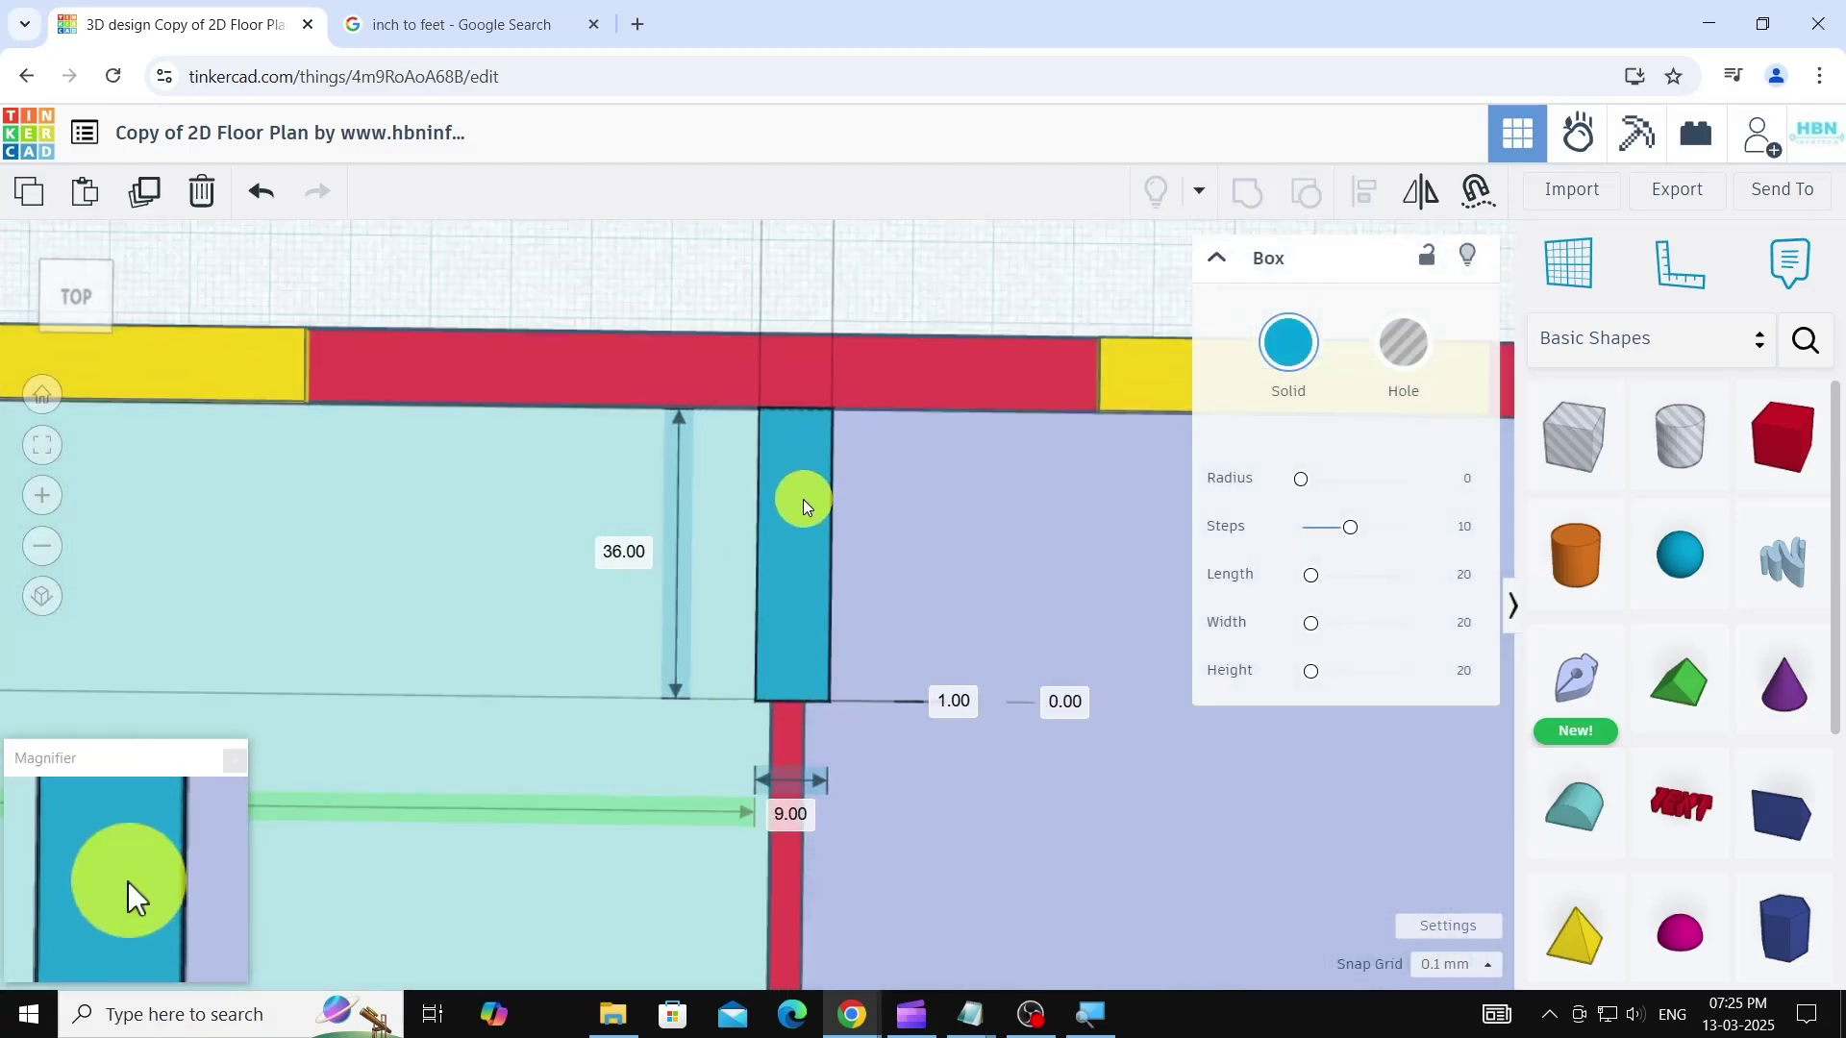
pyautogui.scroll(-5, 745, 404)
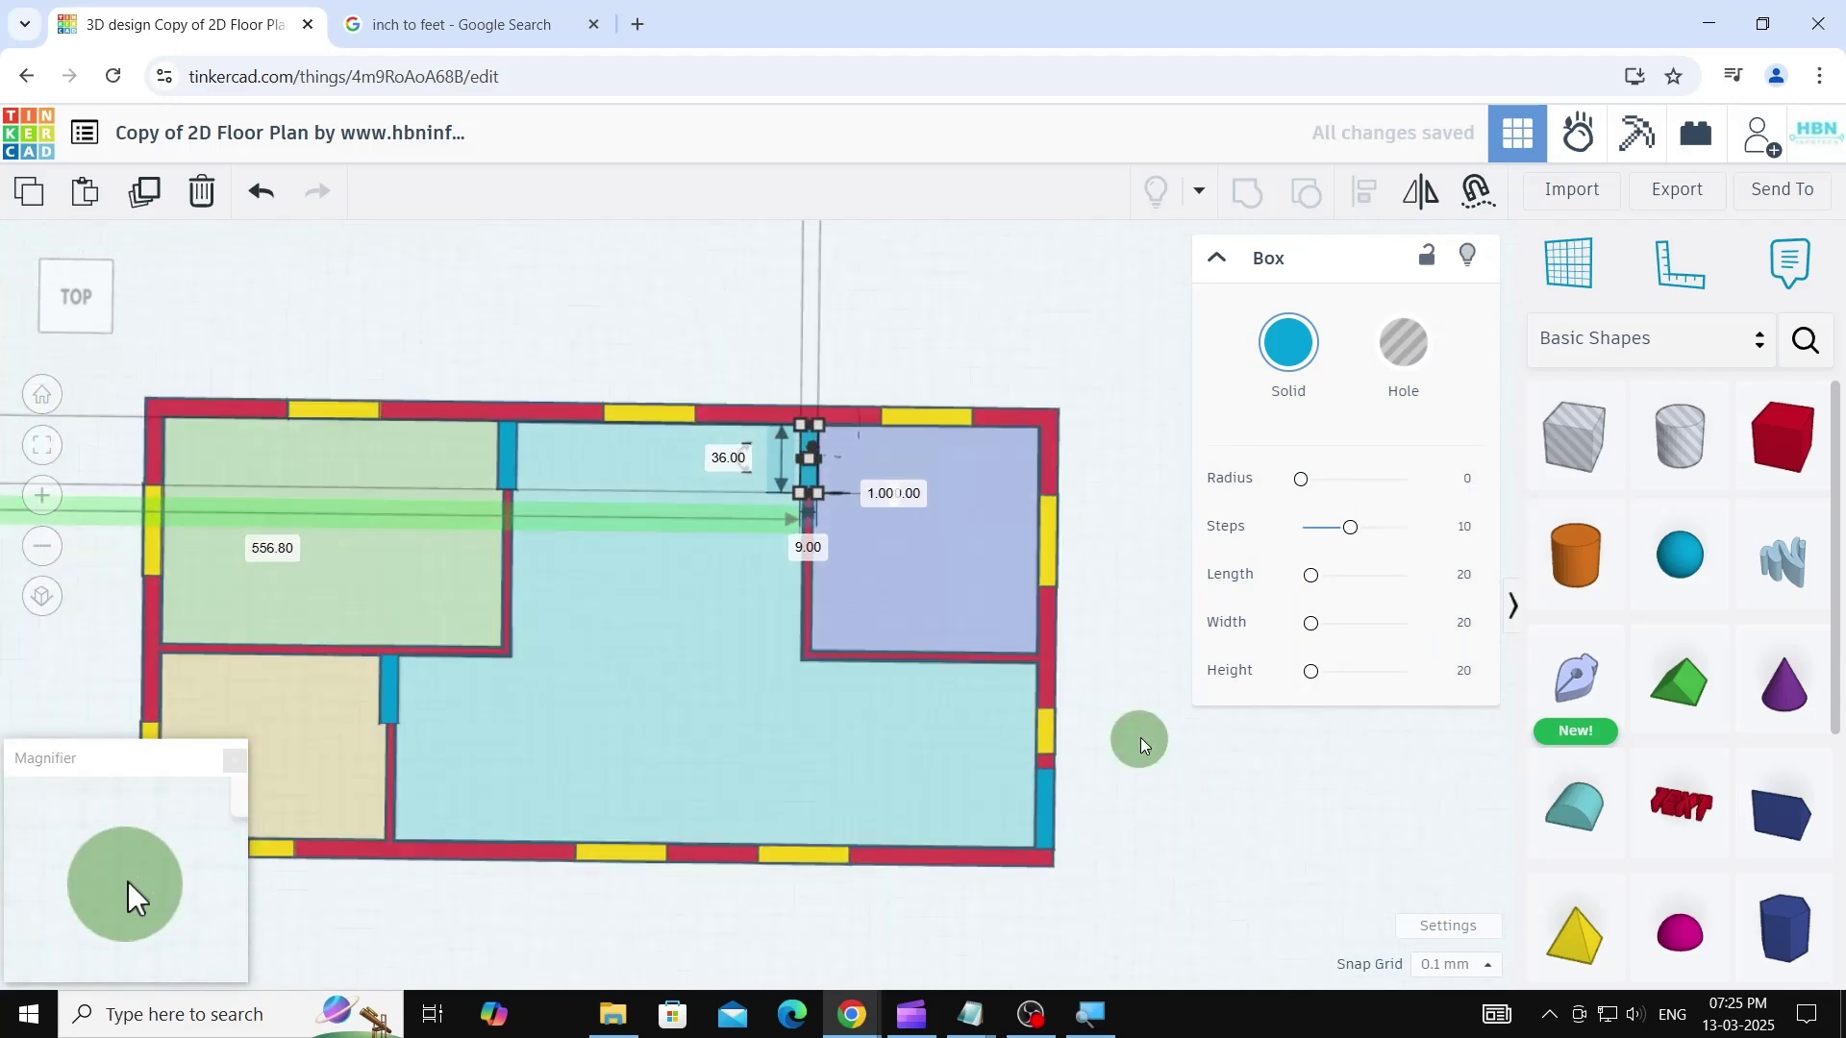
# - Set the 42-long main entrance door box's width to 12 and center it across the side wall
pyautogui.scroll(4, 1039, 932)
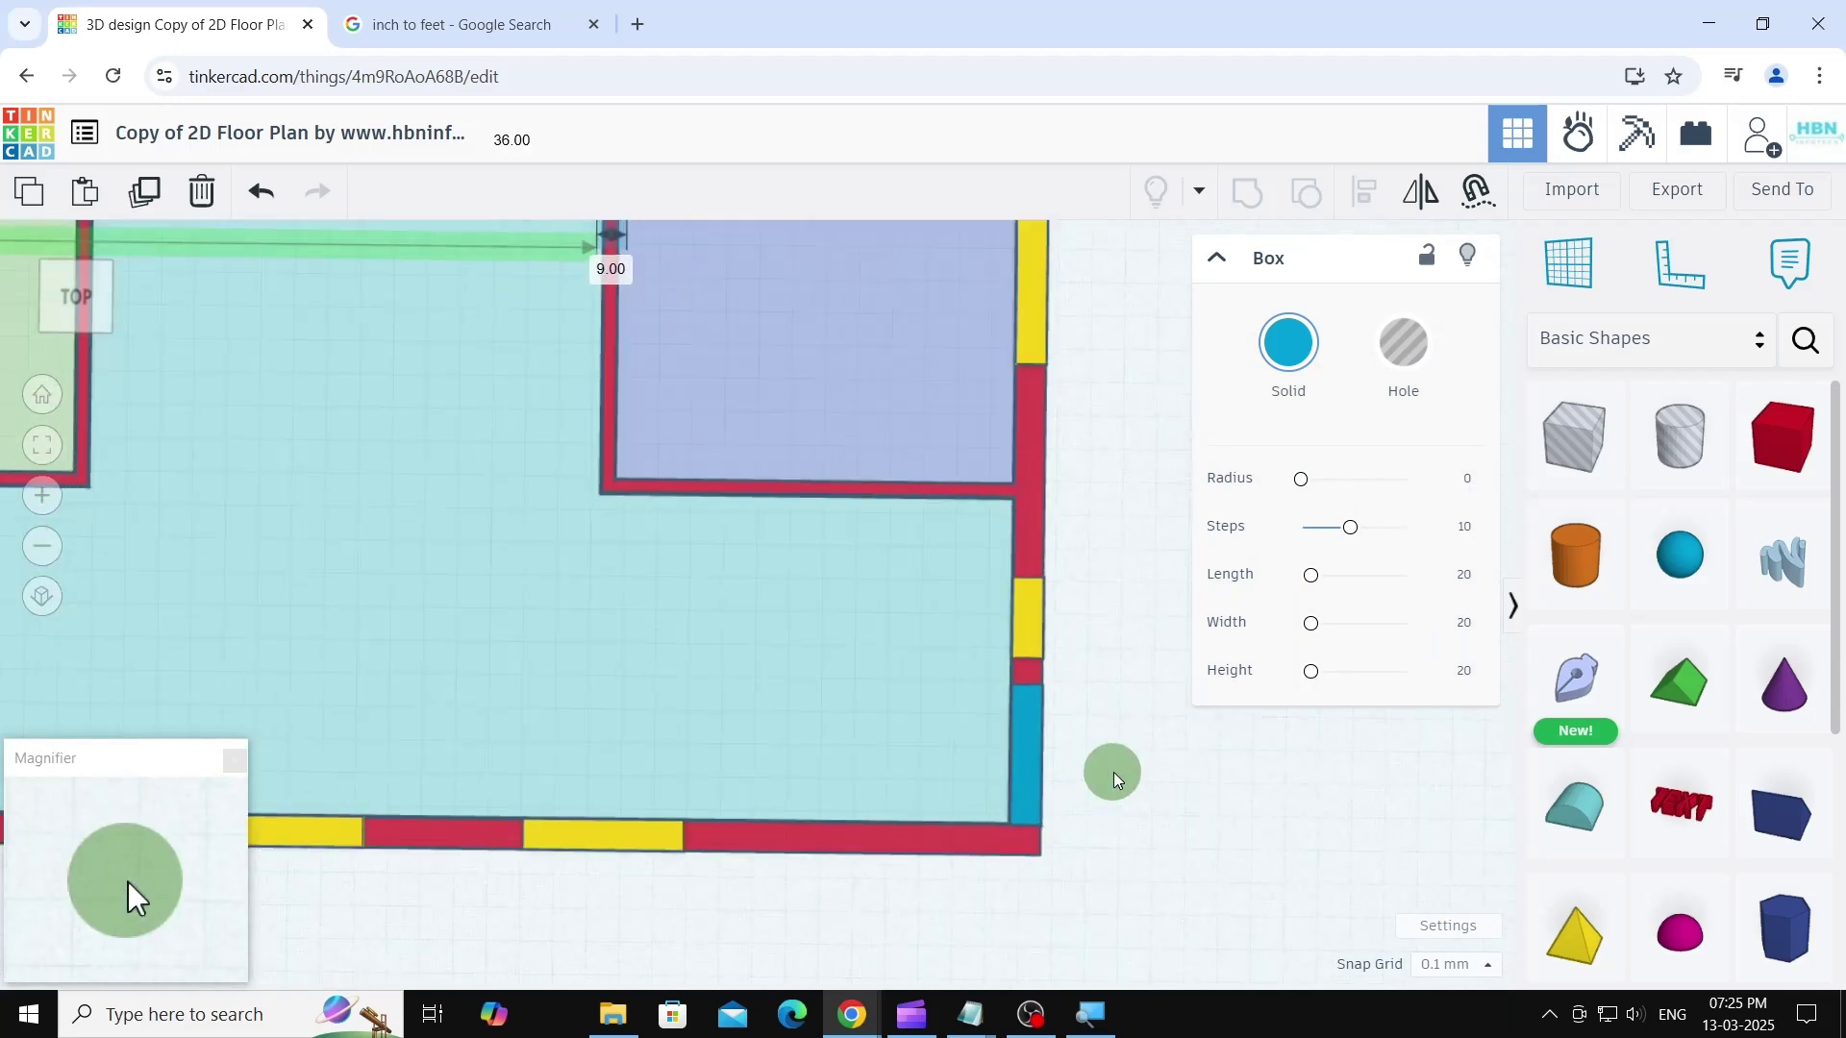
pyautogui.scroll(3, 1116, 770)
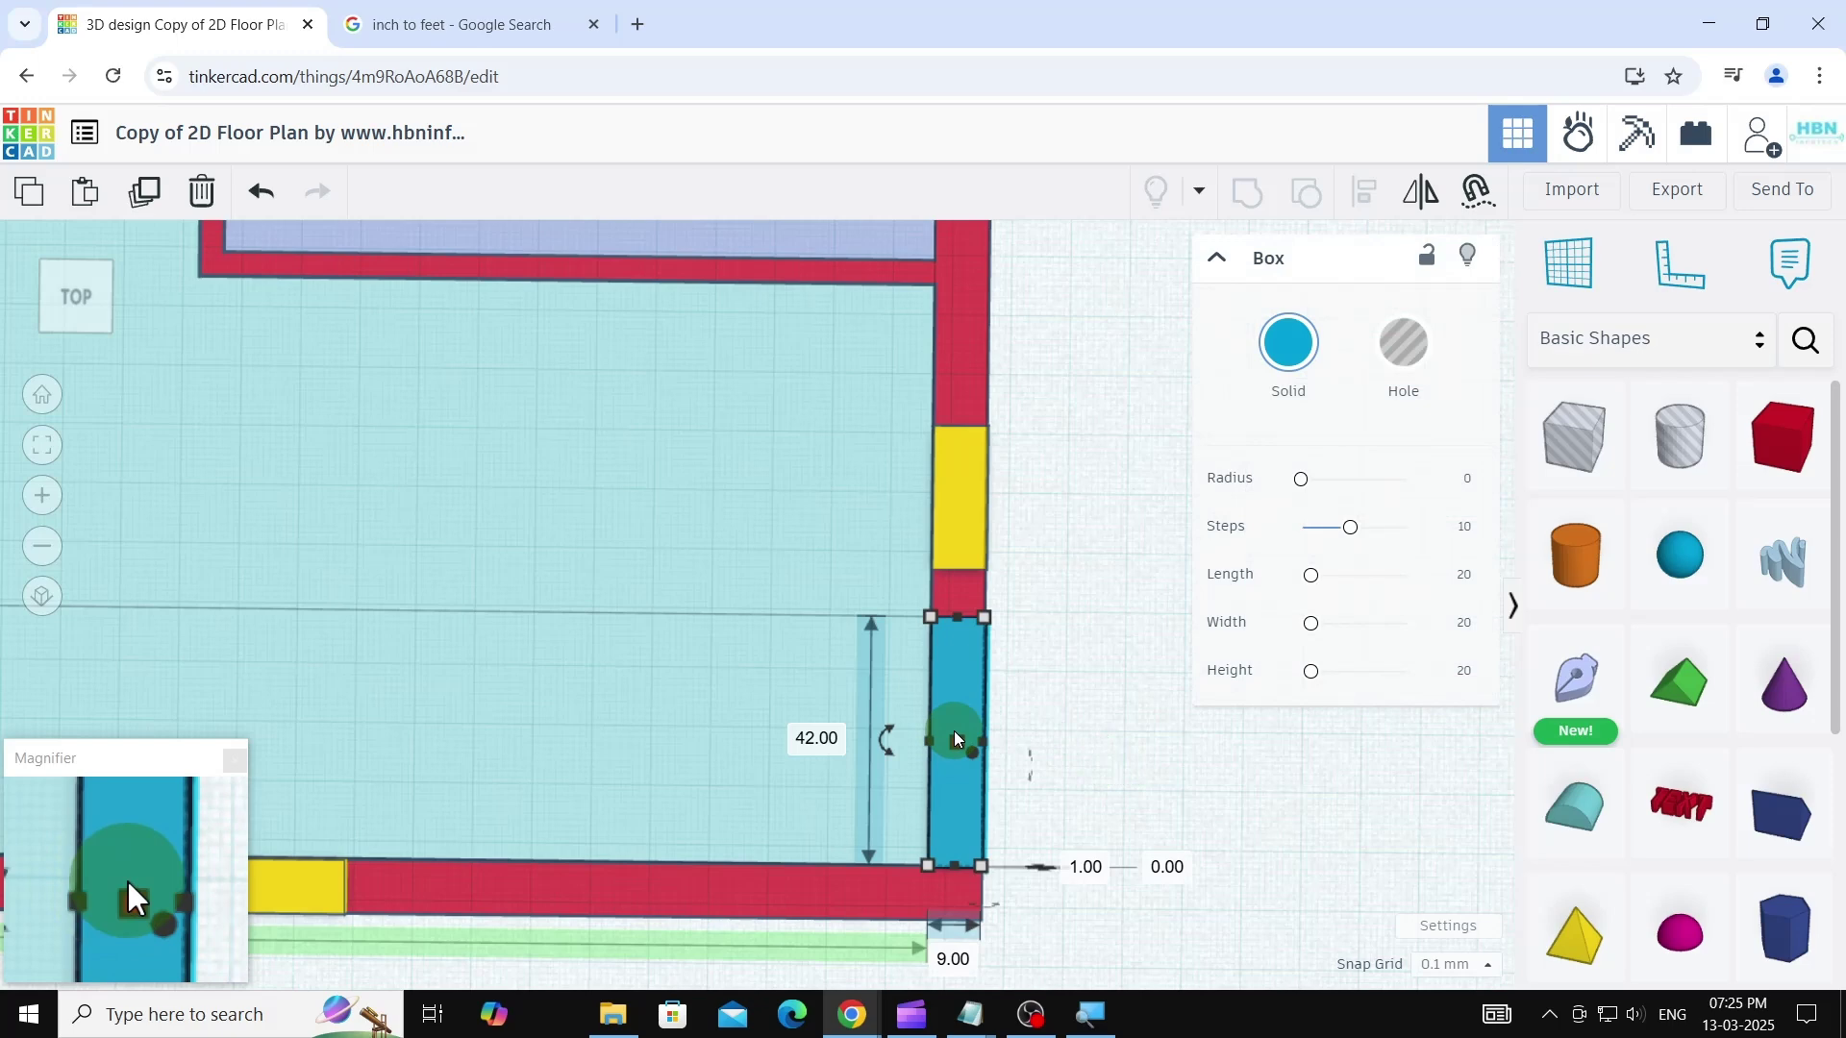
pyautogui.click(962, 962)
pyautogui.write('12')
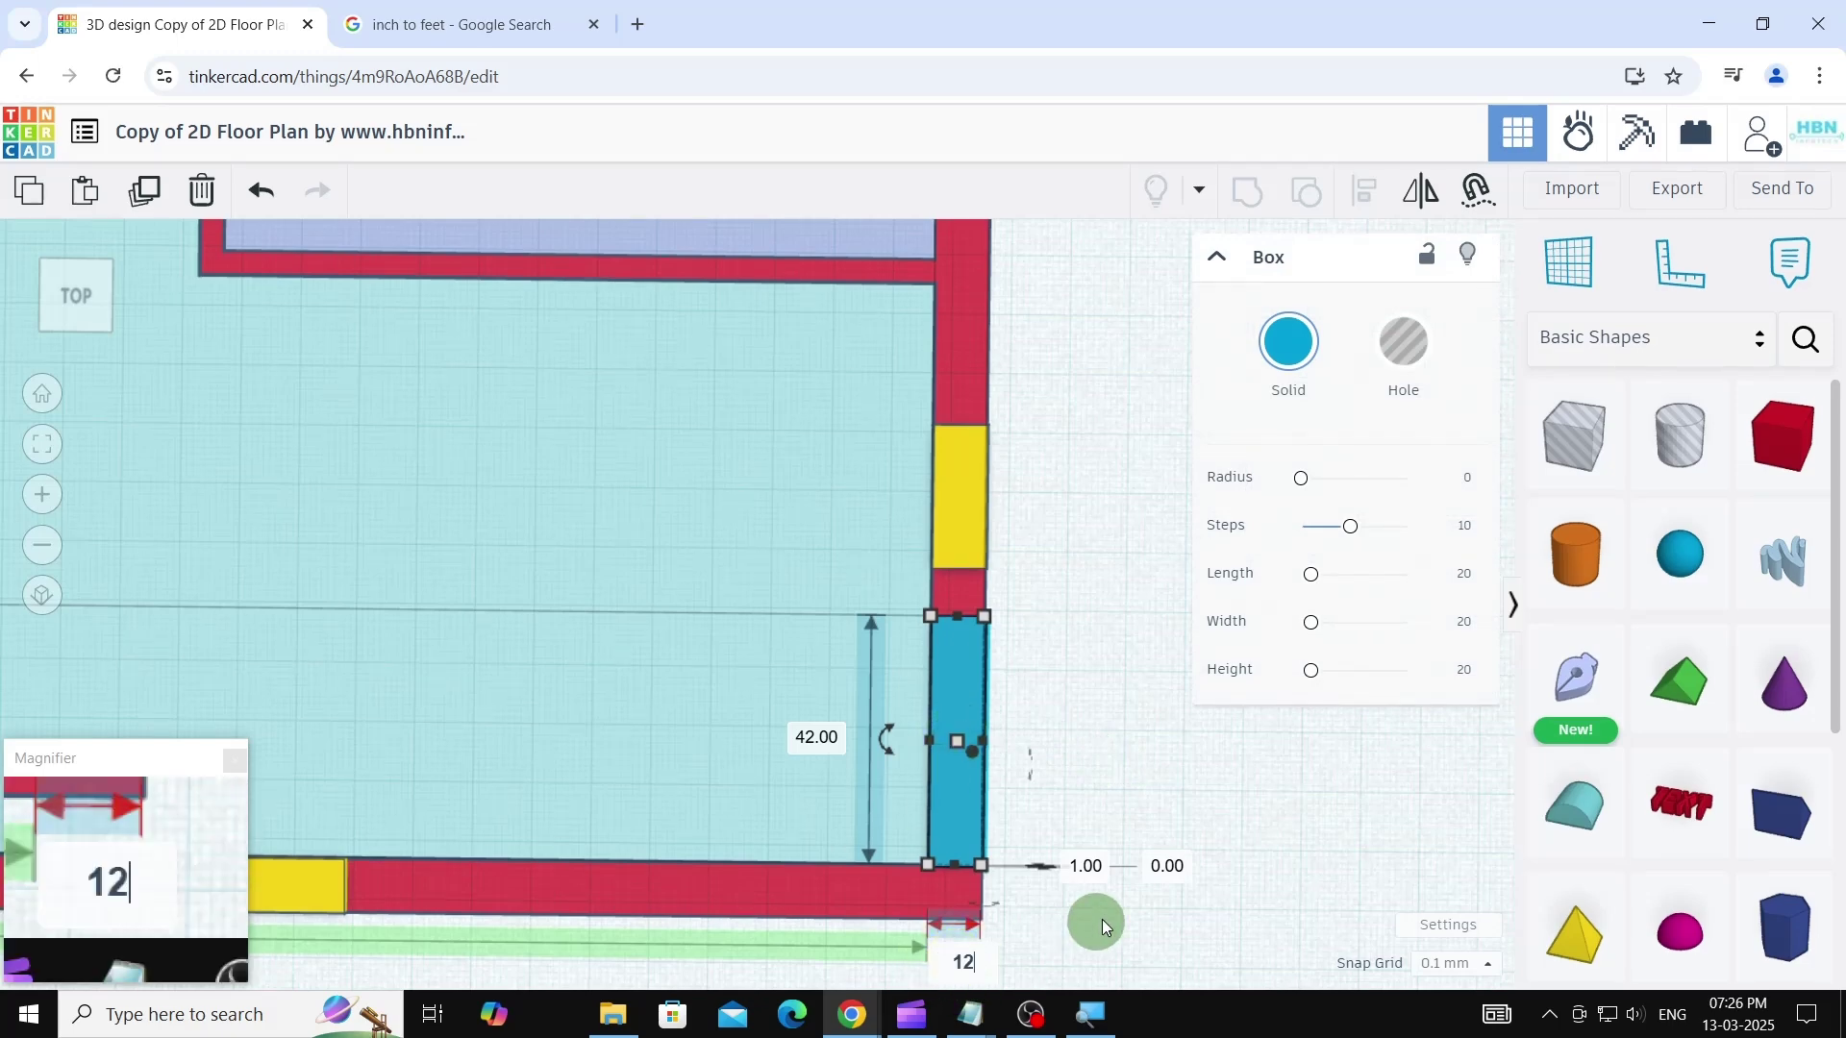
pyautogui.press('Return')
pyautogui.scroll(2, 988, 766)
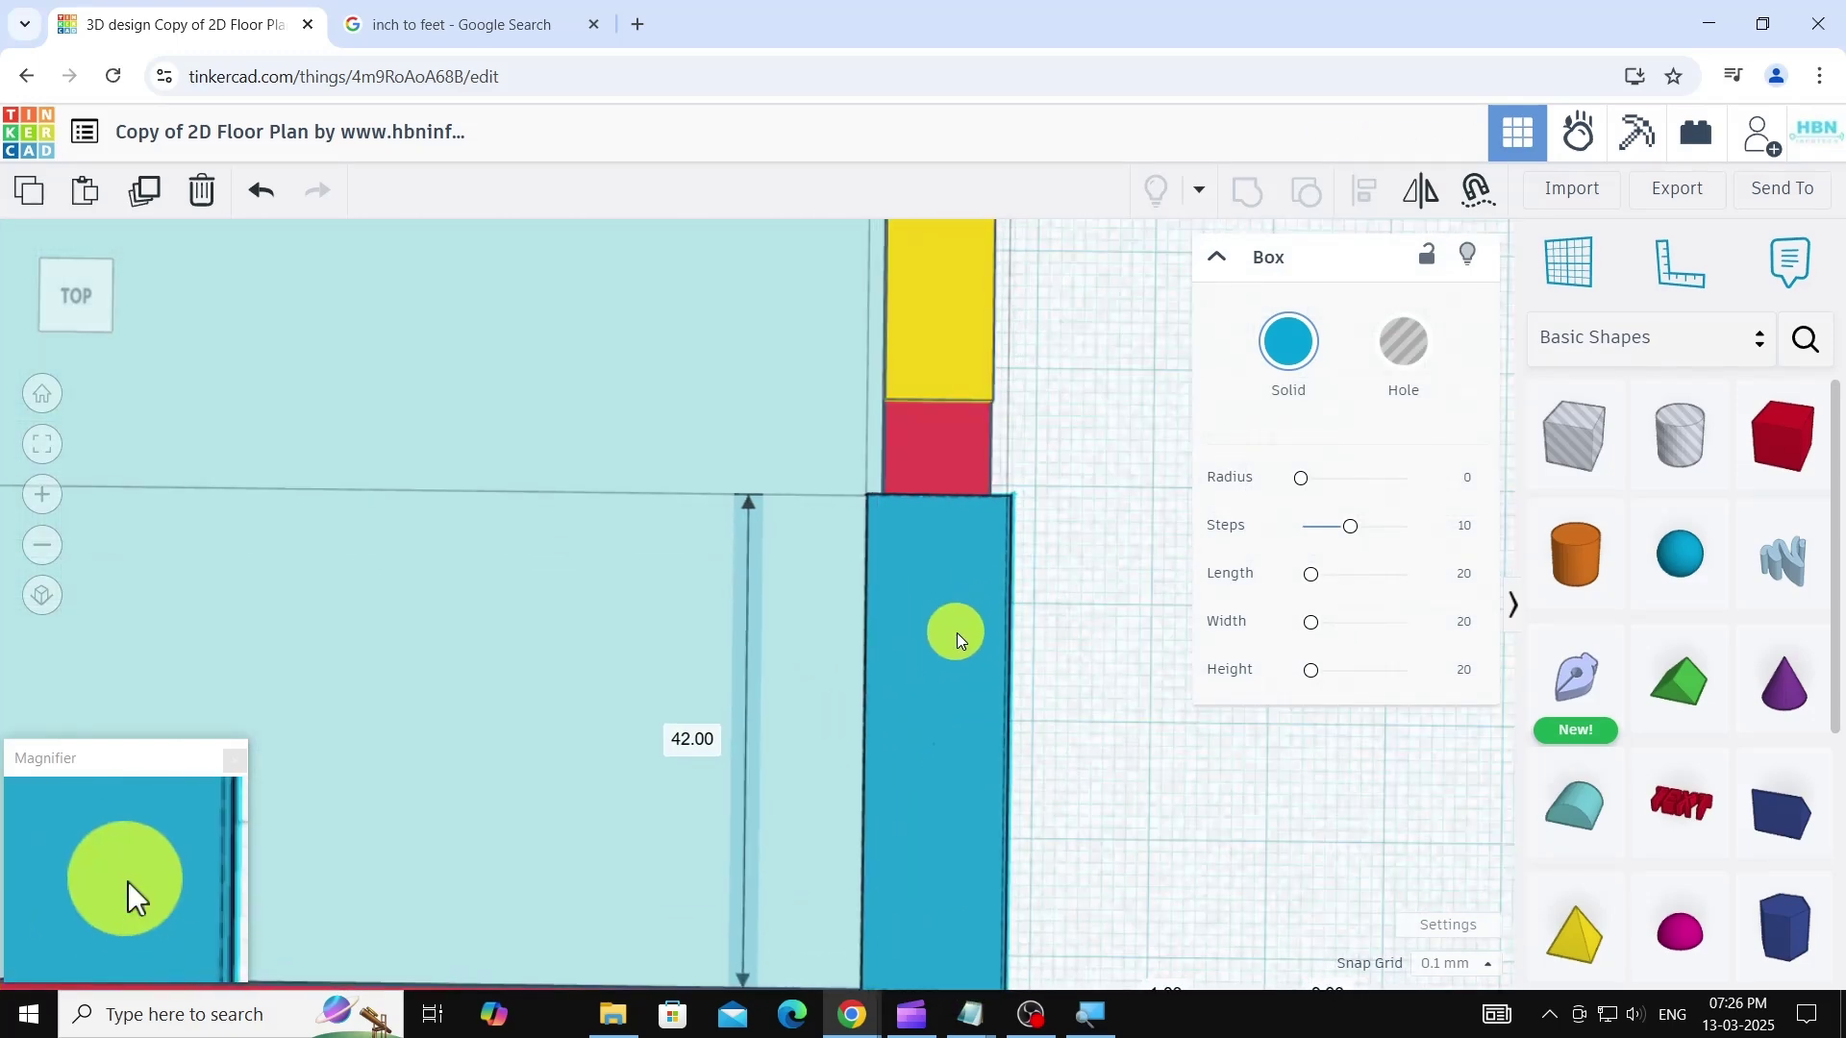
pyautogui.scroll(-3, 1063, 490)
pyautogui.click(1133, 860)
pyautogui.scroll(4, 1000, 771)
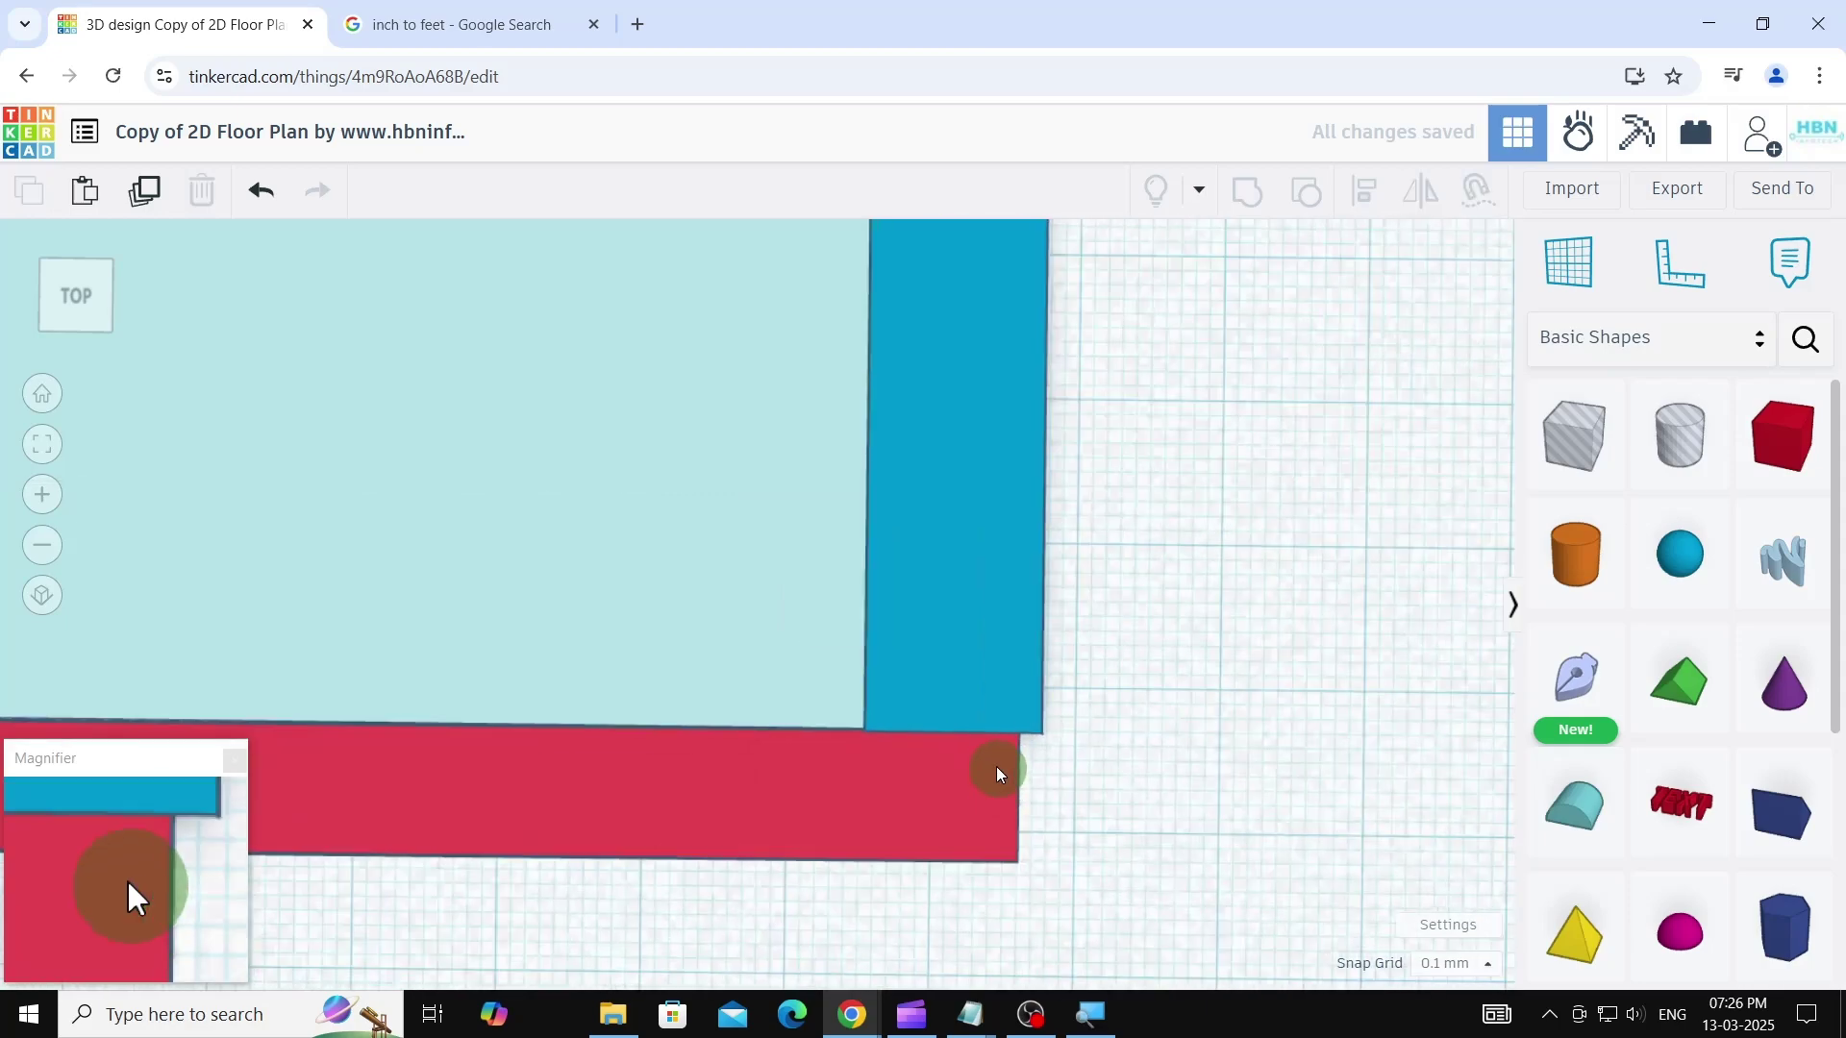
pyautogui.click(962, 667)
pyautogui.scroll(-5, 1177, 803)
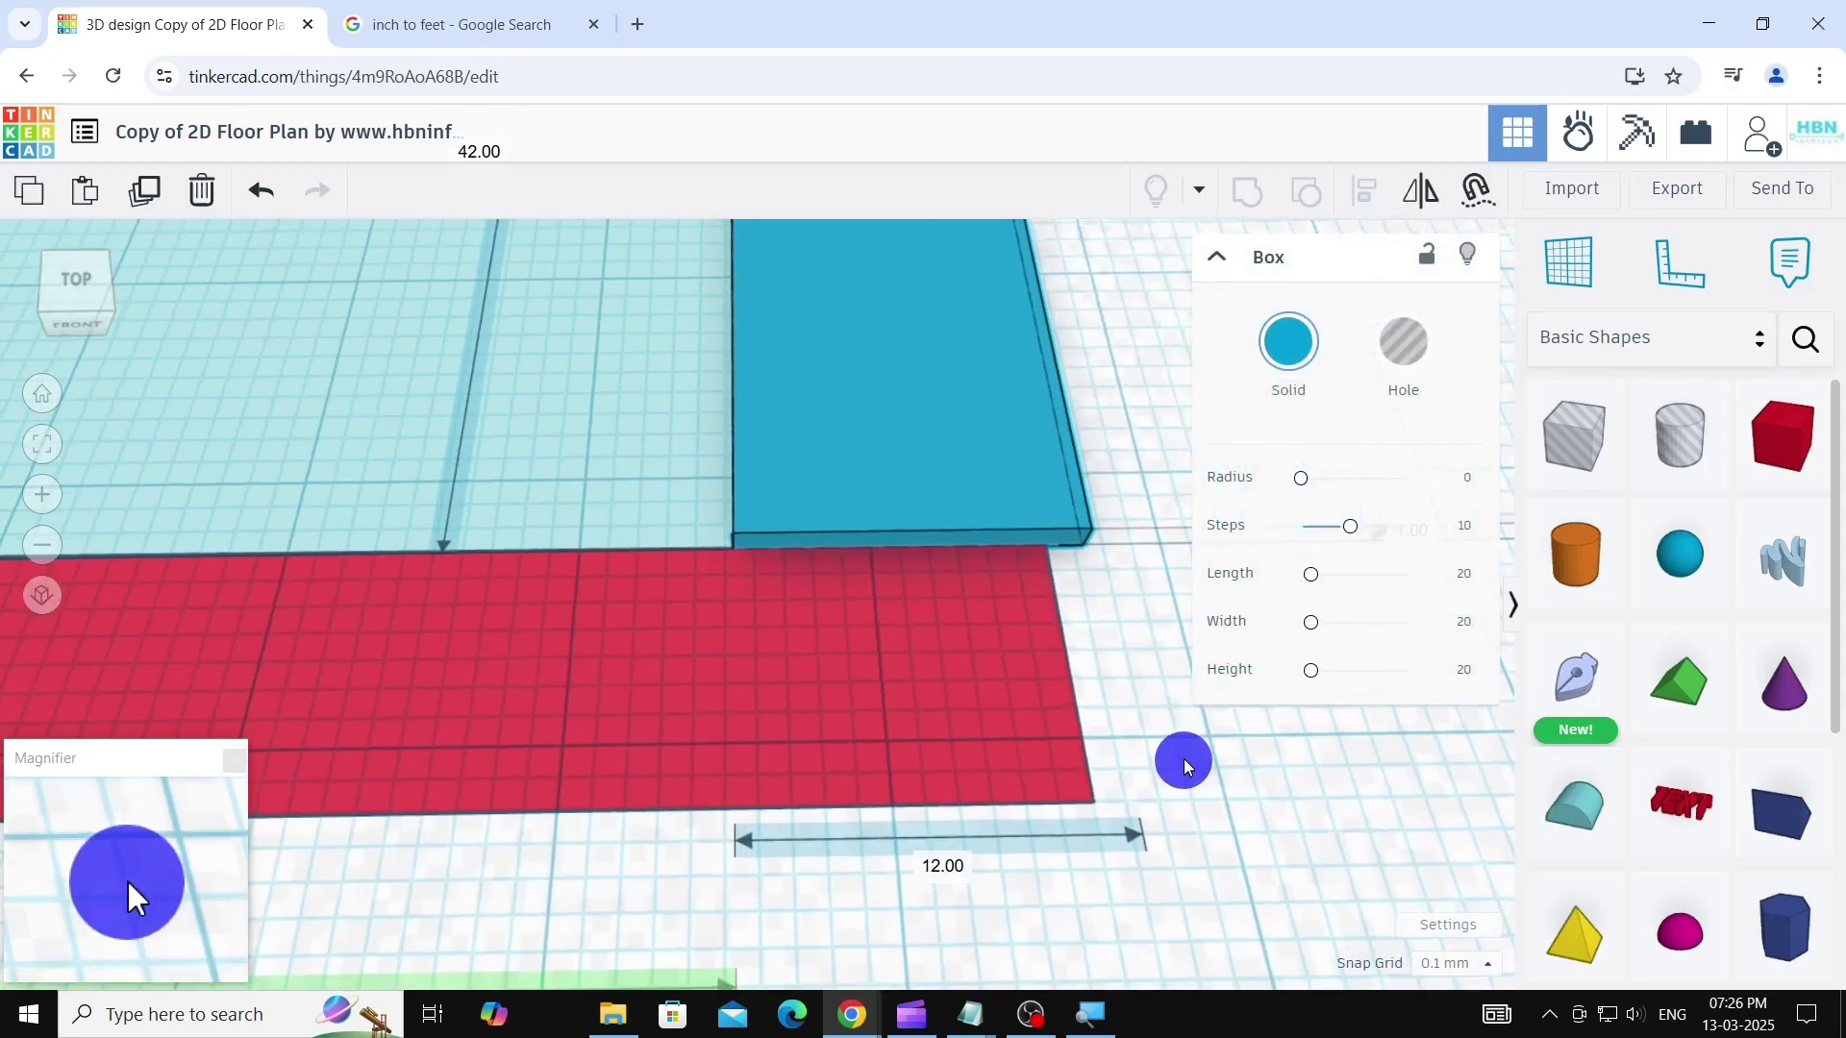
pyautogui.scroll(-5, 1174, 818)
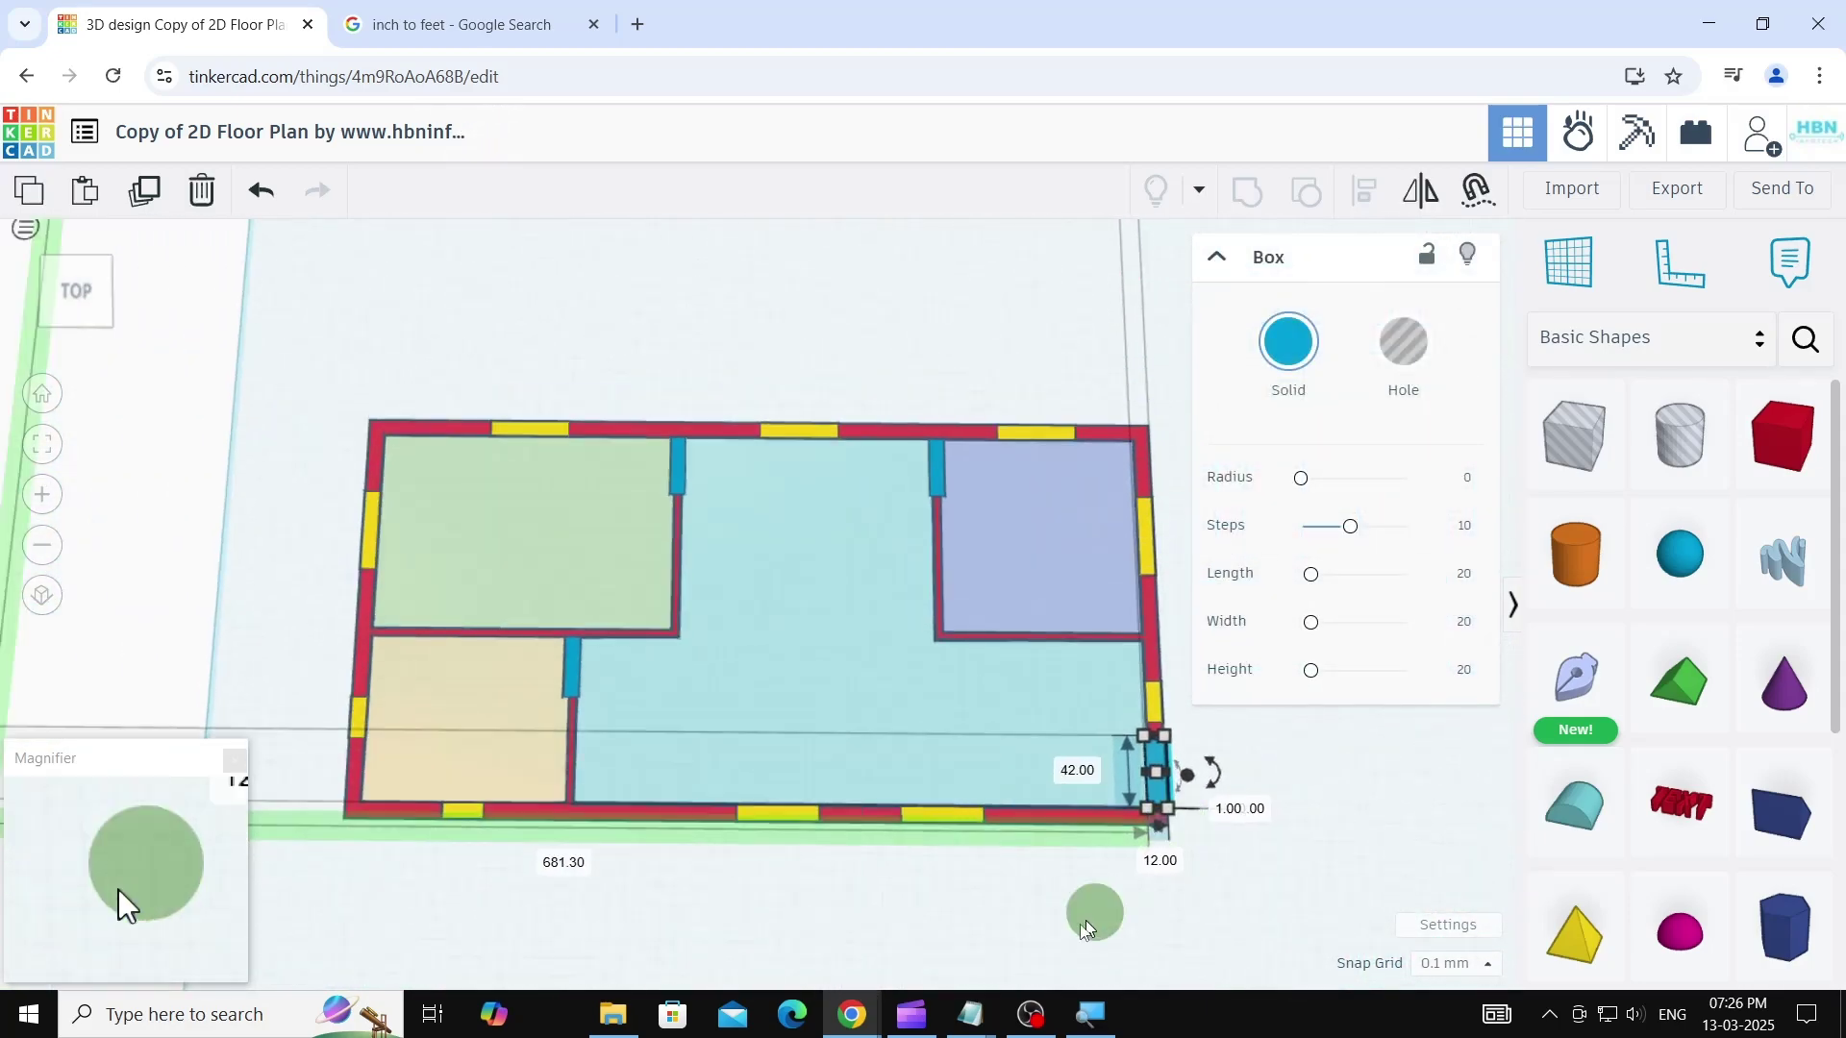
pyautogui.click(1075, 898)
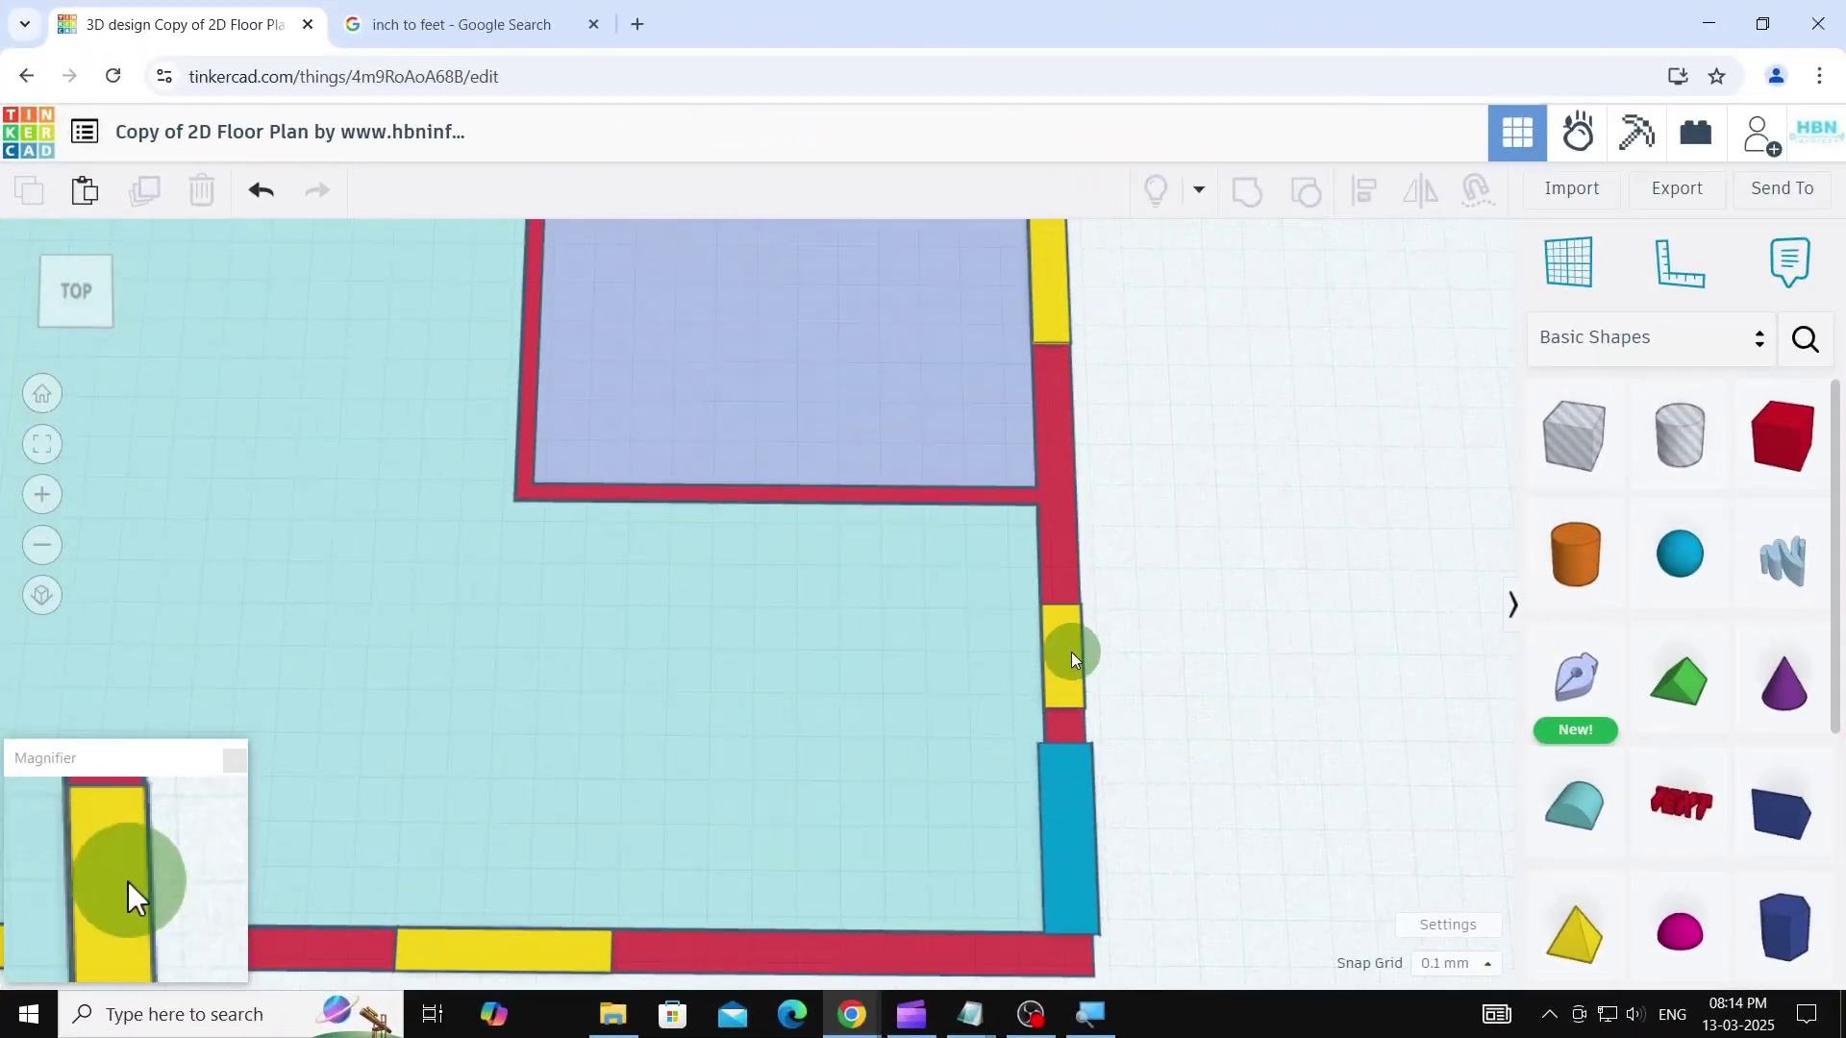
# - Set the width of the 24-long window box beside the main entrance to 12 and center it on the wall
pyautogui.click(1067, 649)
pyautogui.scroll(3, 1098, 690)
pyautogui.scroll(2, 1098, 691)
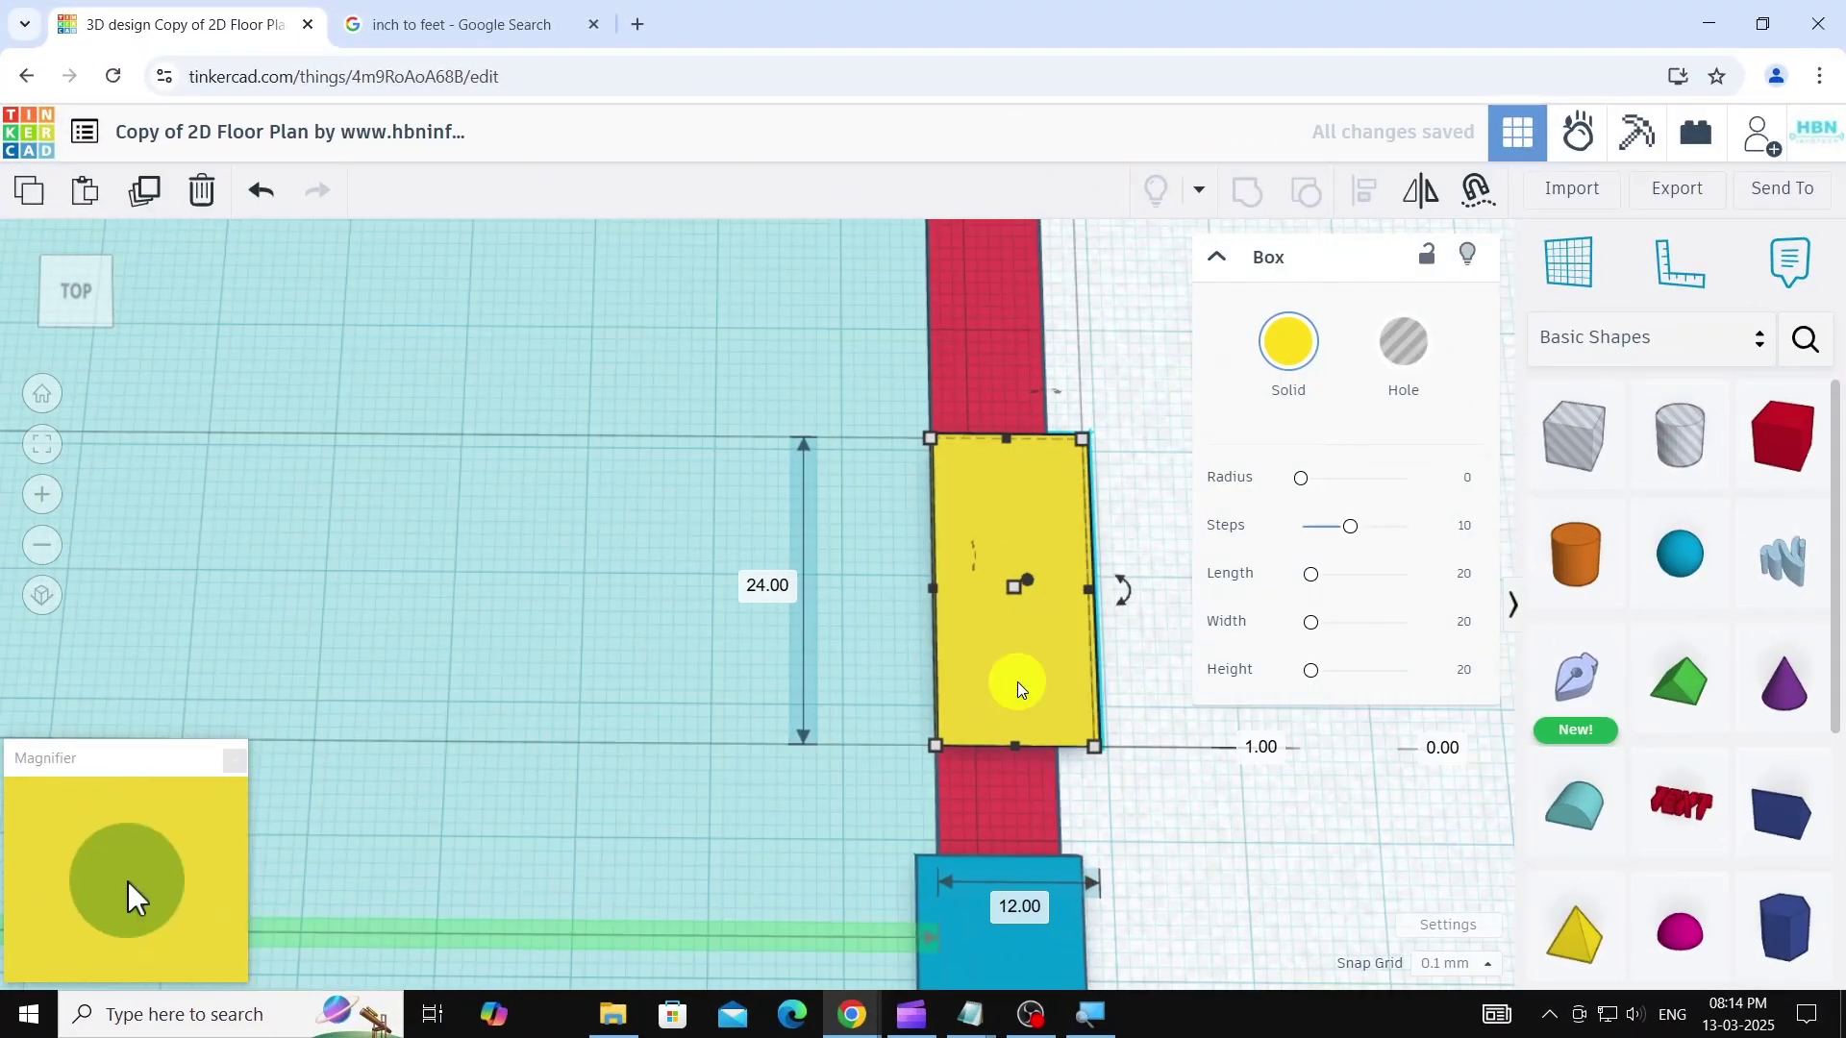
pyautogui.scroll(-5, 1038, 762)
# - Set the width of the kitchen's side-wall window box to 12 and center it on the wall
pyautogui.moveTo(1017, 384); pyautogui.dragTo(989, 534, button='middle')
pyautogui.scroll(4, 989, 535)
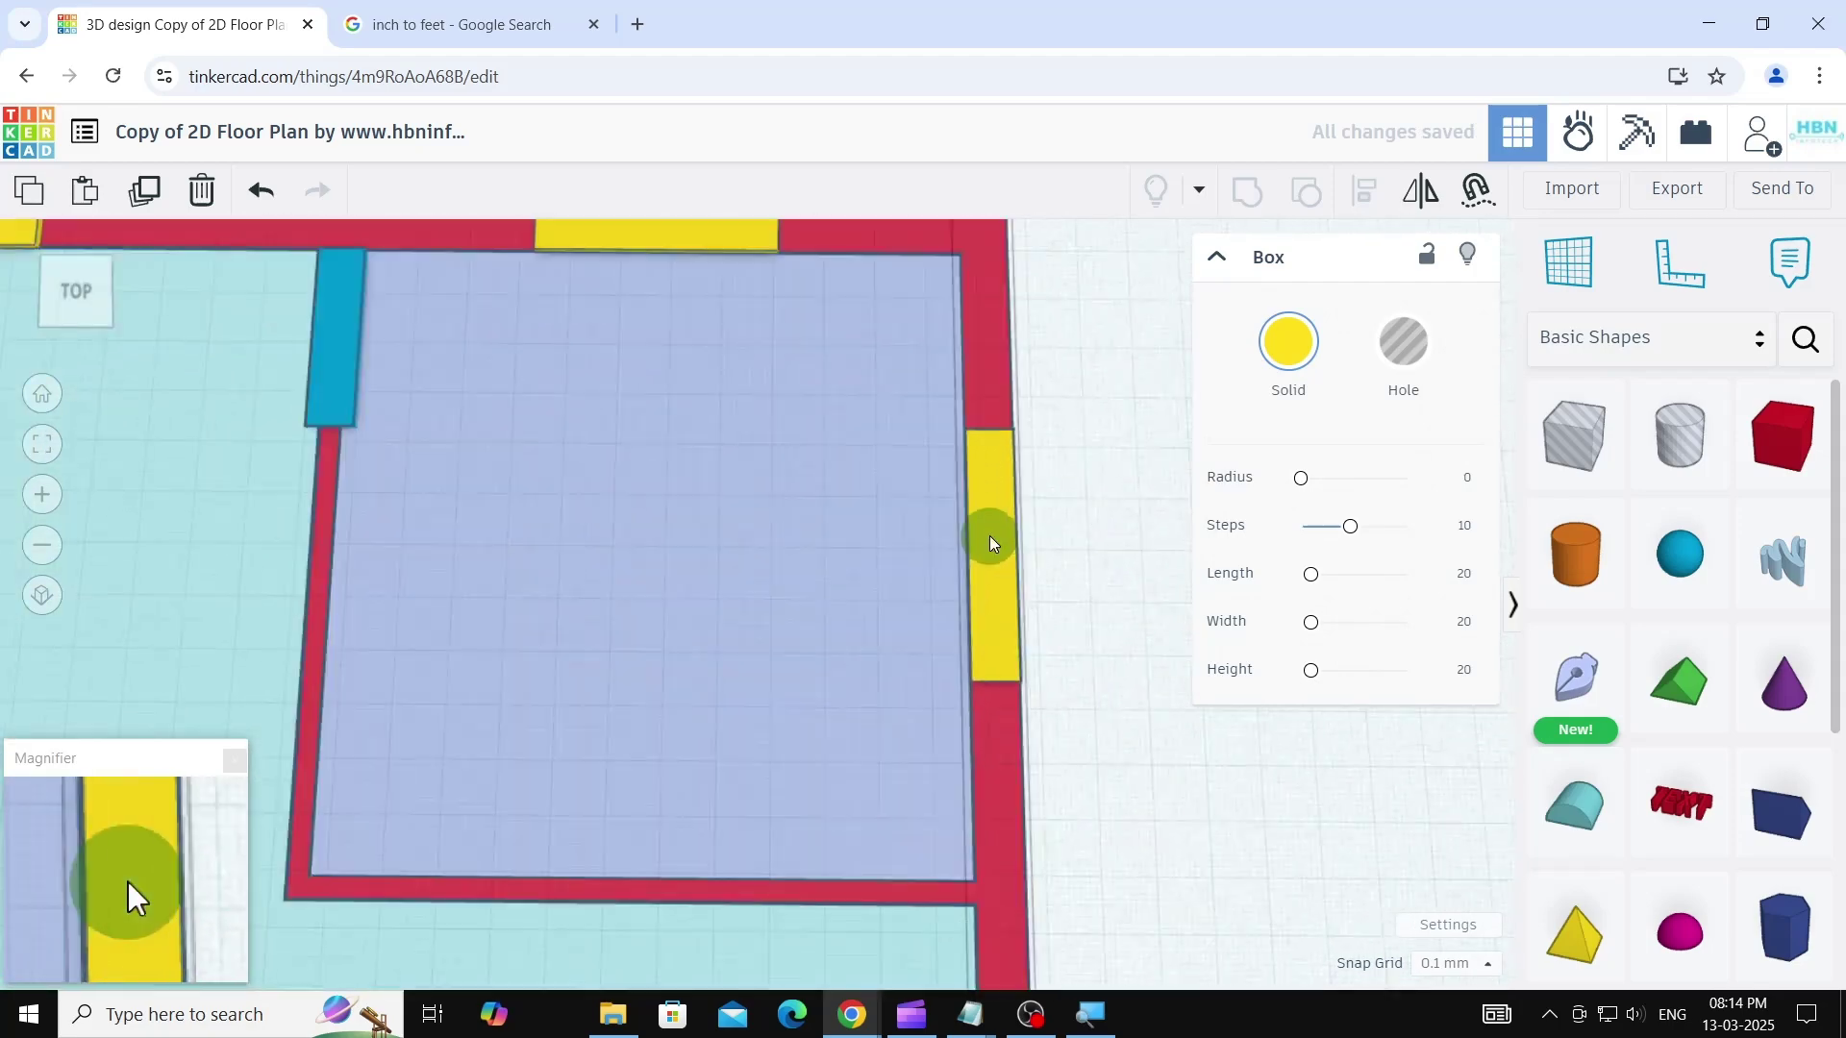
pyautogui.click(990, 534)
pyautogui.click(1000, 934)
pyautogui.write('12')
pyautogui.press('Return')
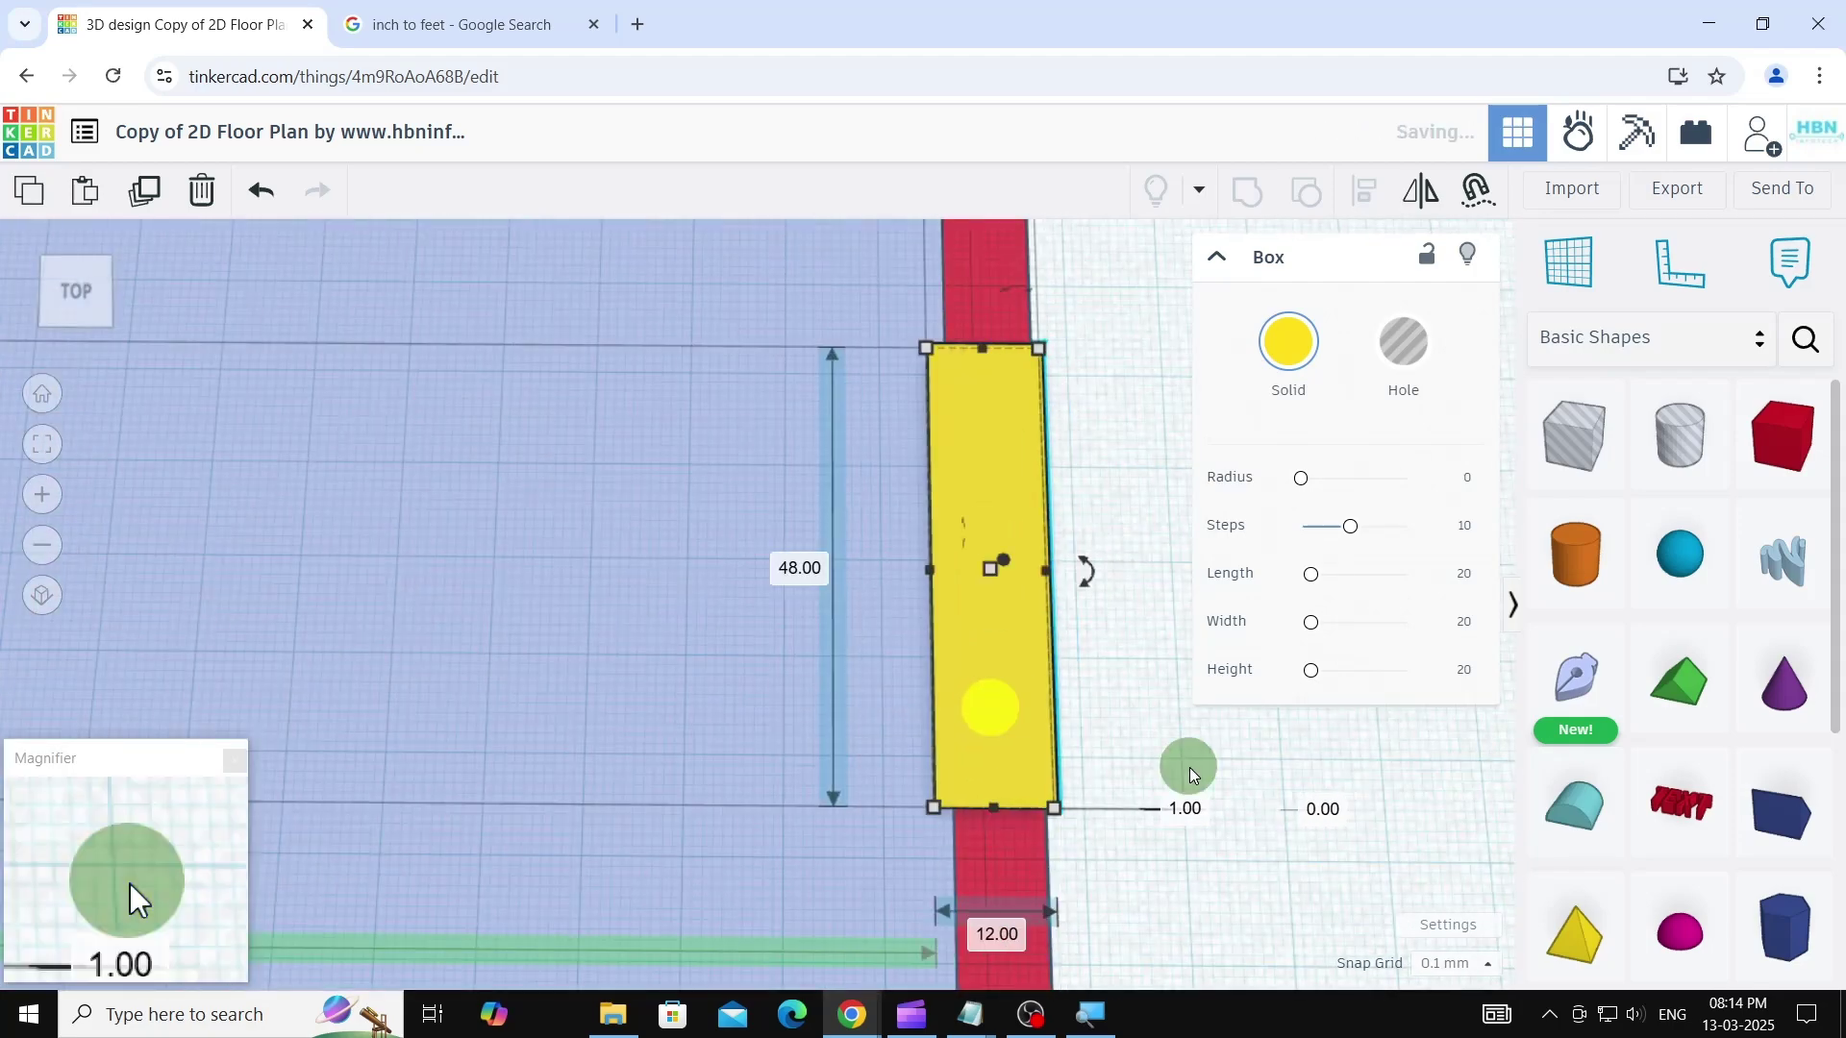
pyautogui.scroll(-5, 1023, 700)
# - Set the width of the kitchen's back-wall window box to 12 and center it on the wall
pyautogui.scroll(5, 827, 394)
pyautogui.click(828, 394)
pyautogui.click(402, 444)
pyautogui.write('12')
pyautogui.press('Return')
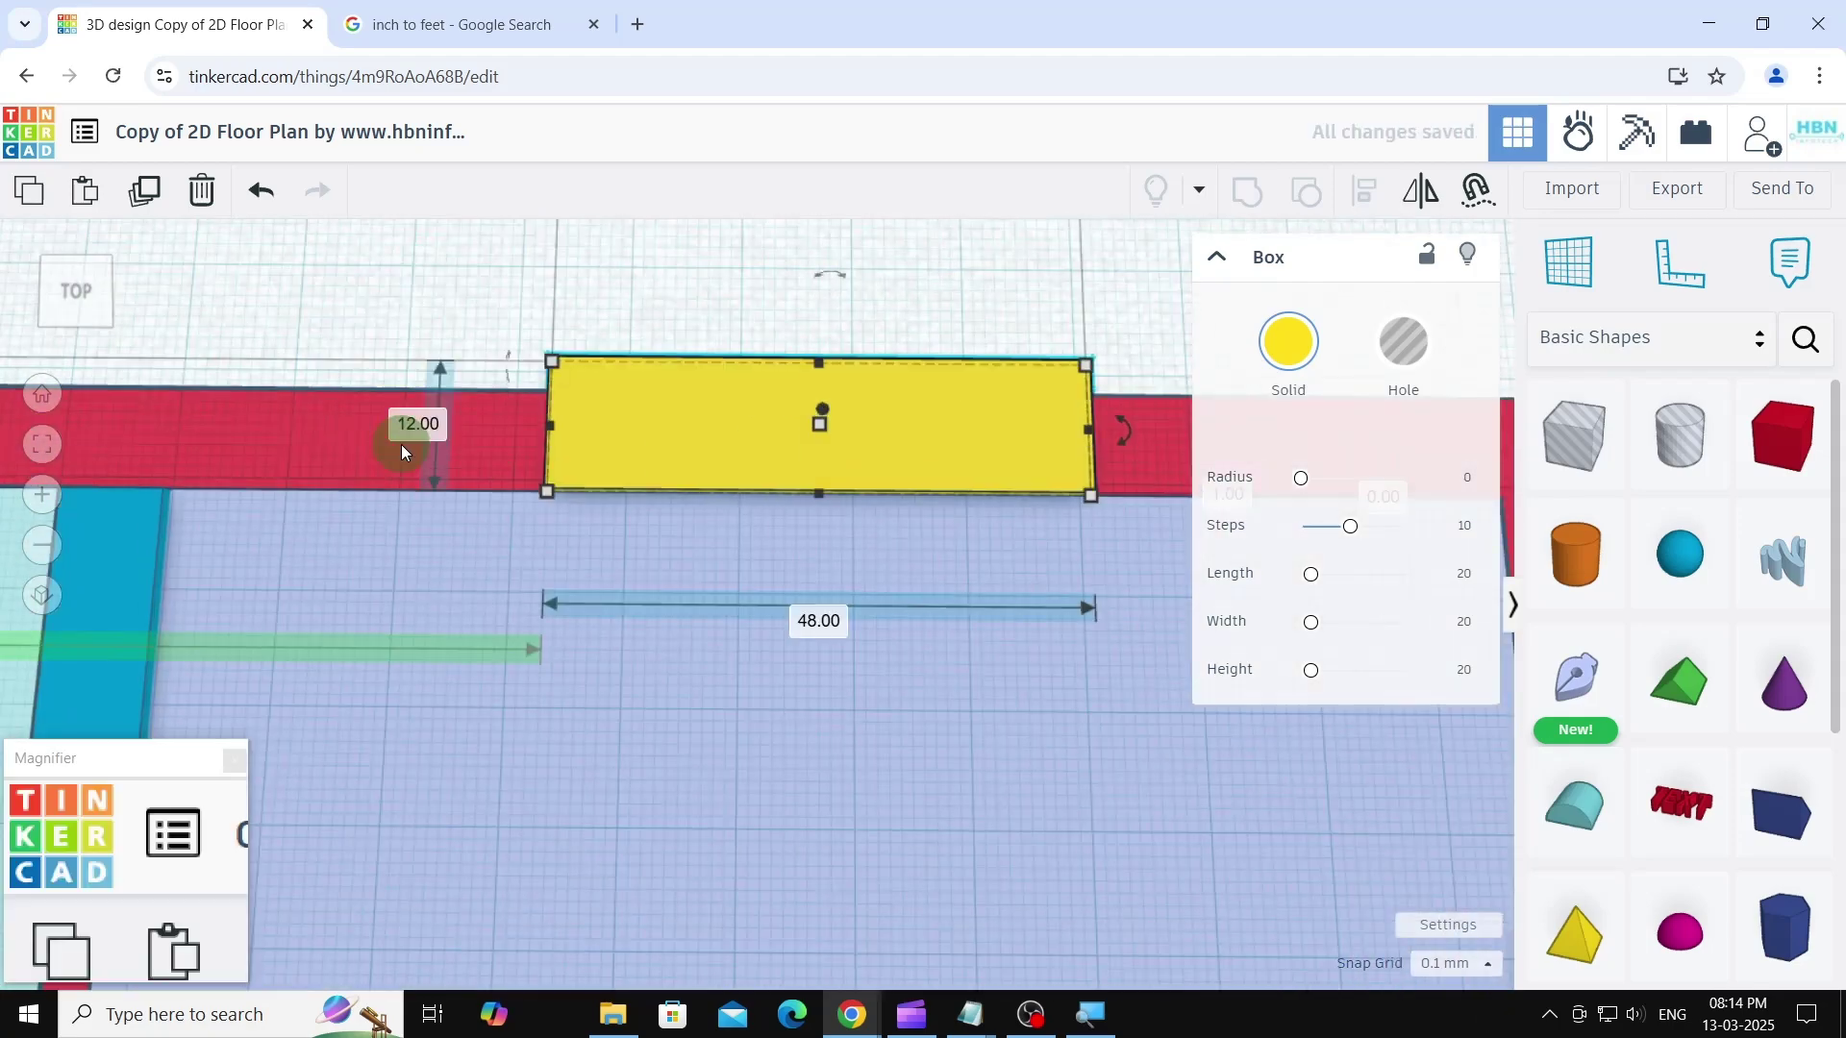
pyautogui.scroll(2, 638, 423)
pyautogui.scroll(-3, 810, 509)
pyautogui.scroll(-2, 809, 510)
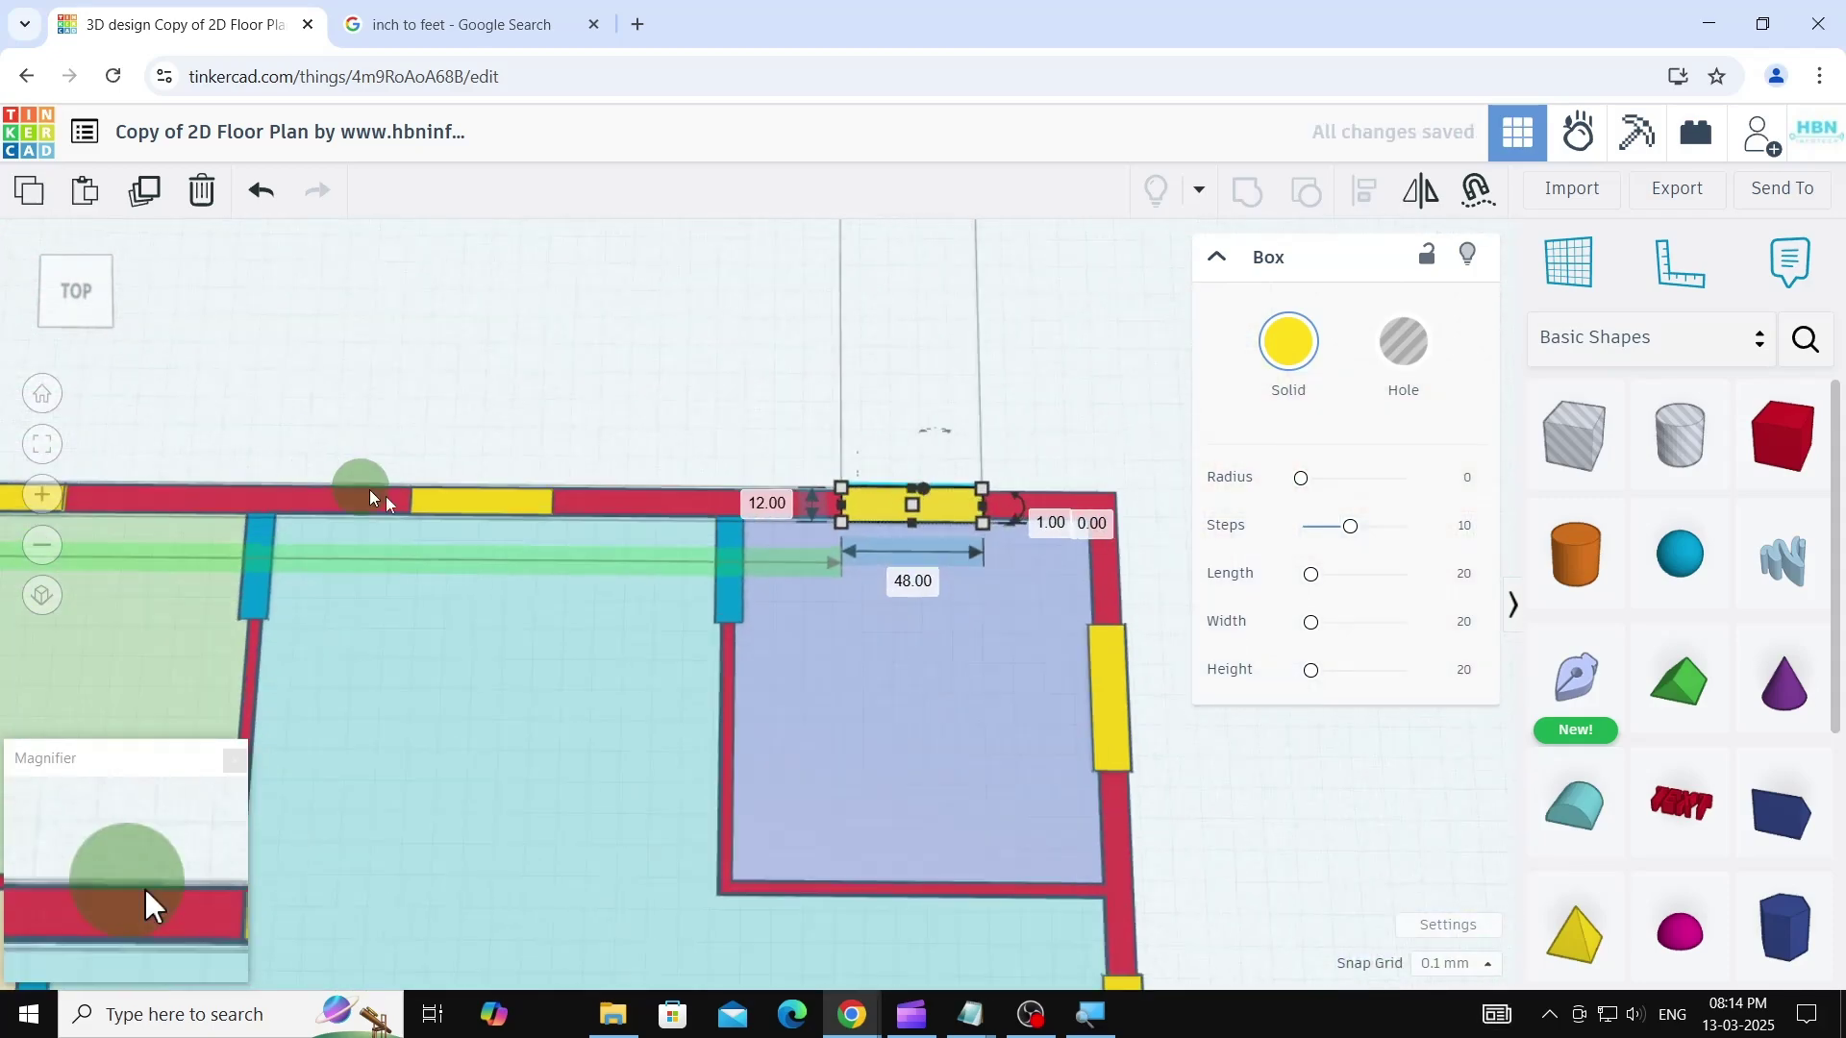
# - Set the widths of the hall's and green room's back-wall window boxes to 12 and center both on the wall
pyautogui.scroll(4, 583, 505)
pyautogui.scroll(3, 348, 520)
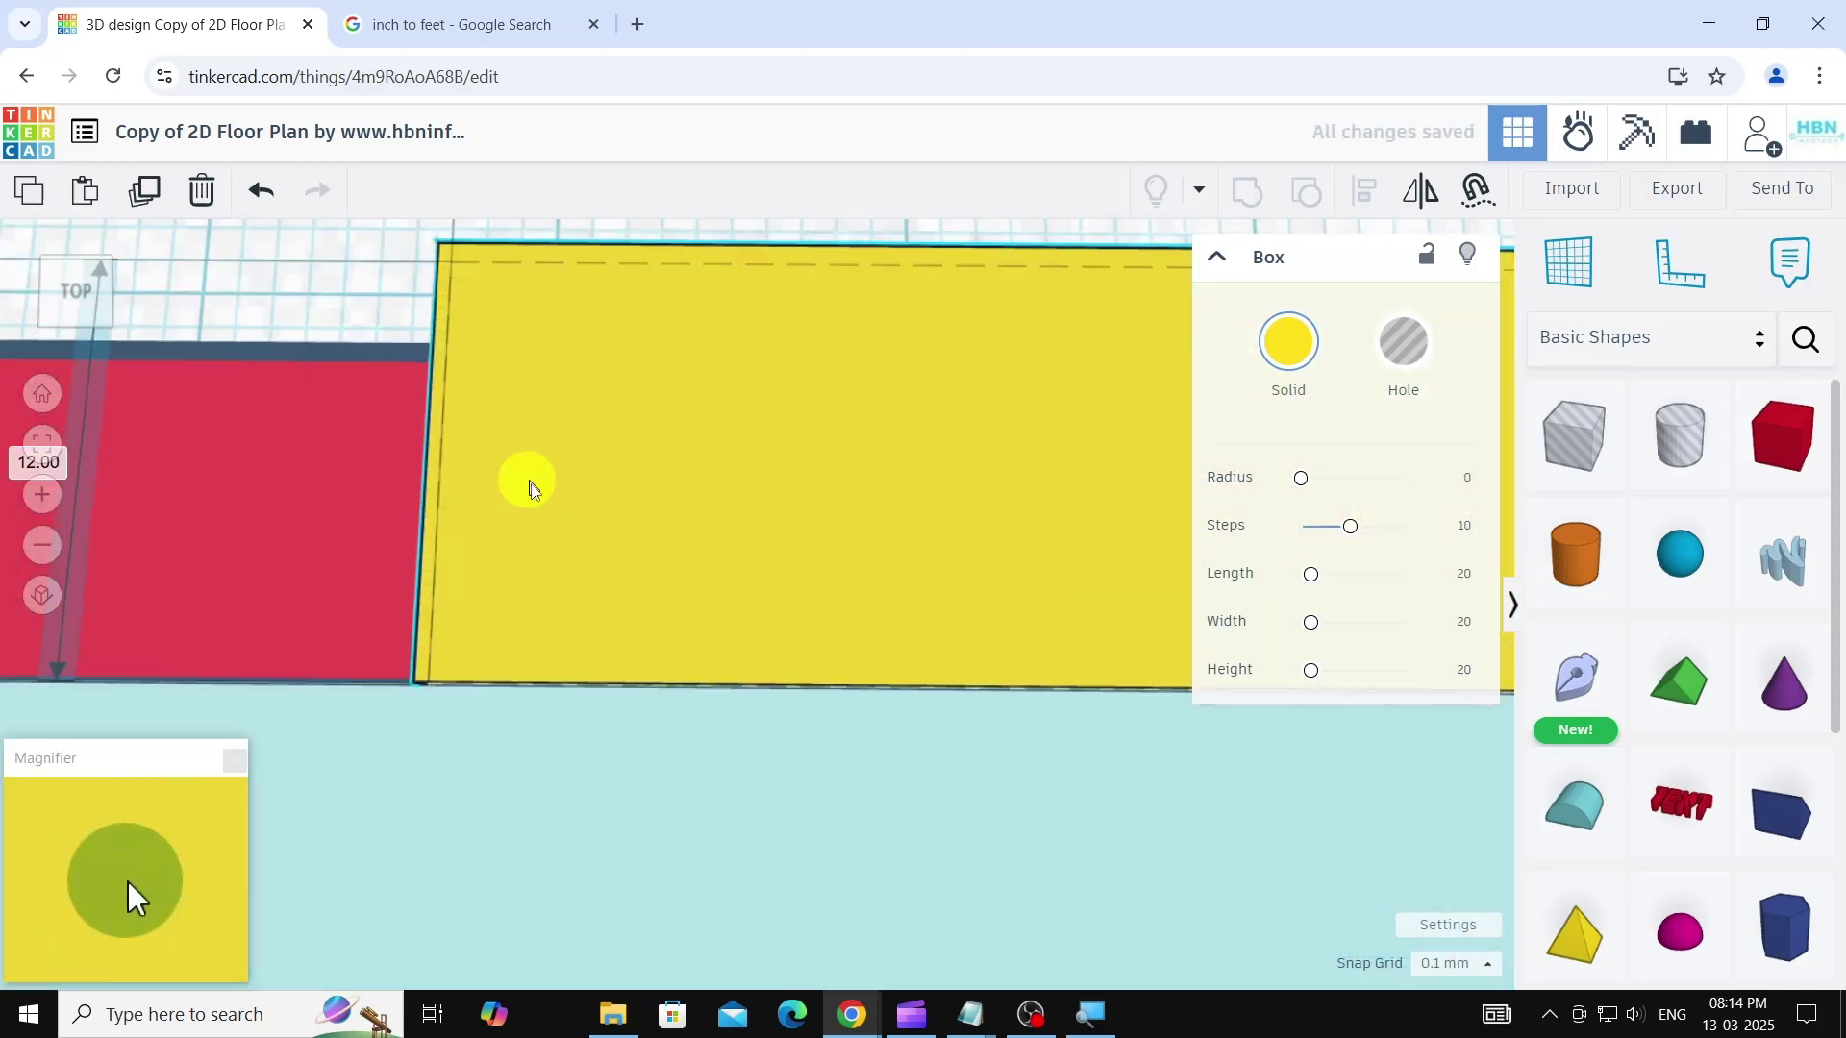
pyautogui.scroll(-5, 540, 532)
pyautogui.scroll(4, 473, 540)
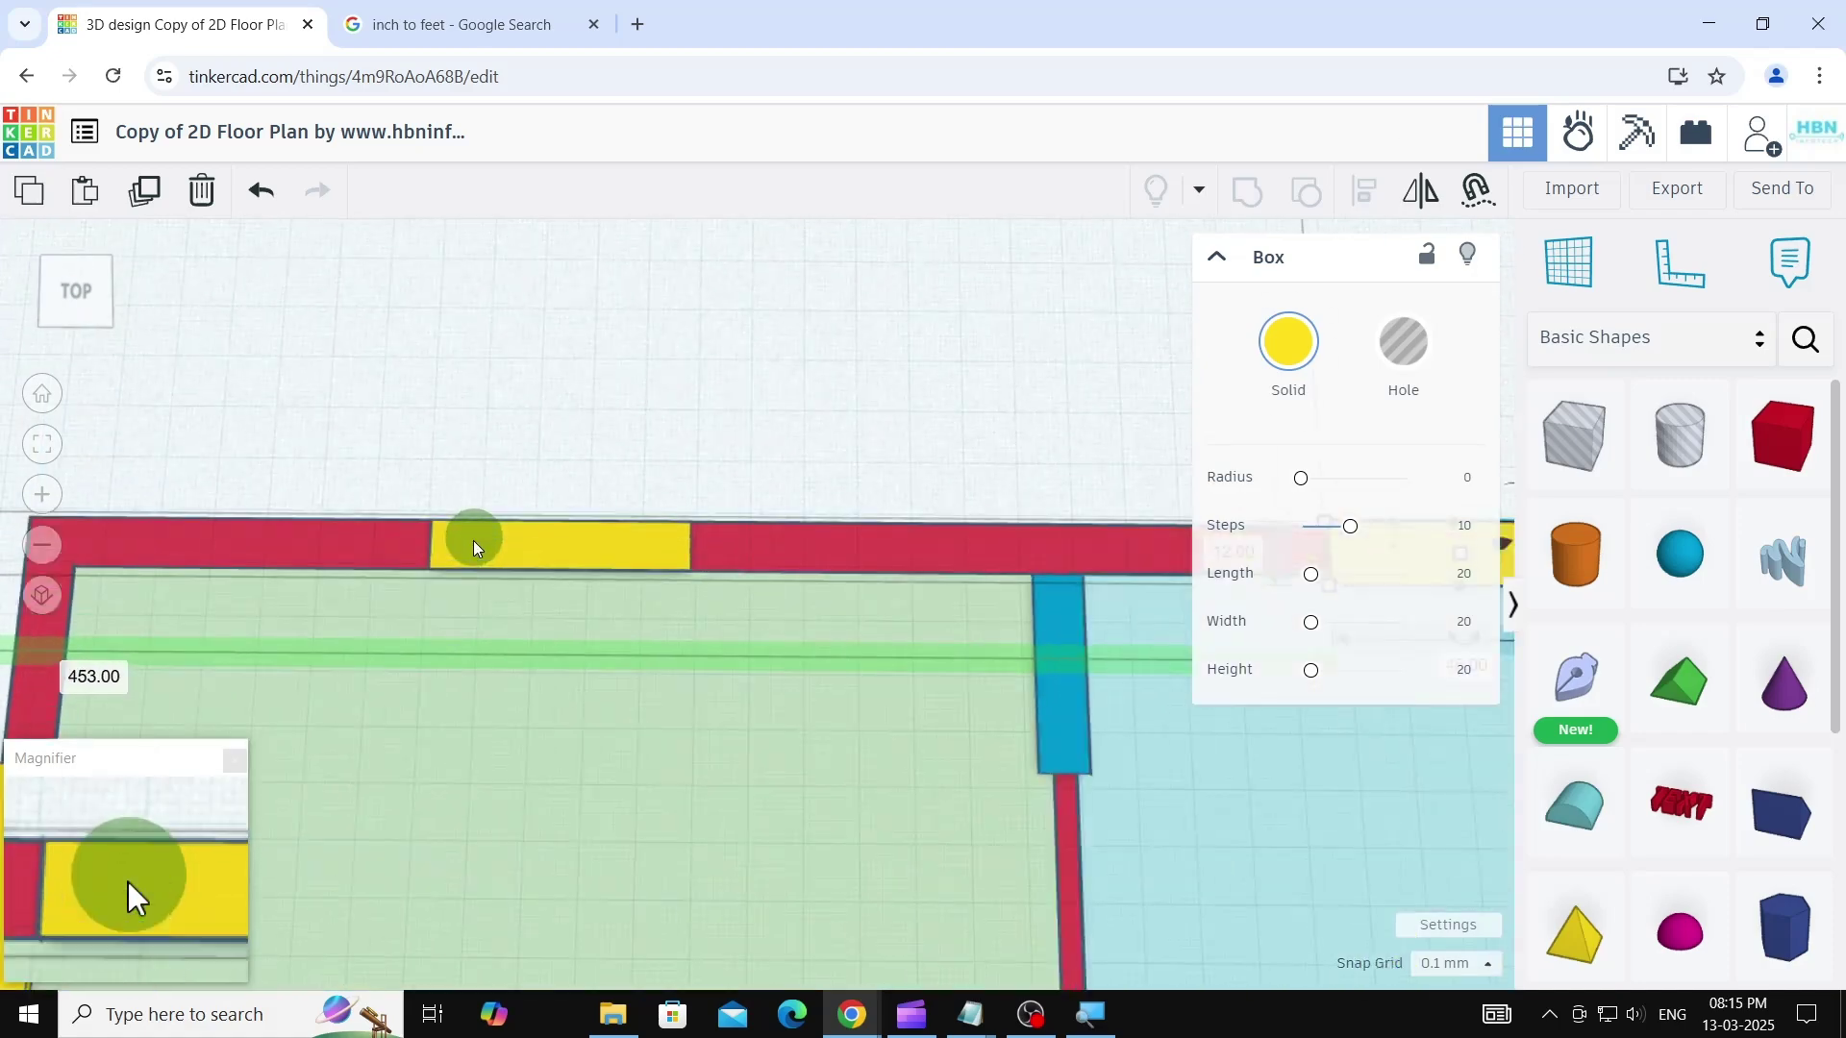
pyautogui.scroll(2, 455, 559)
pyautogui.scroll(-6, 690, 602)
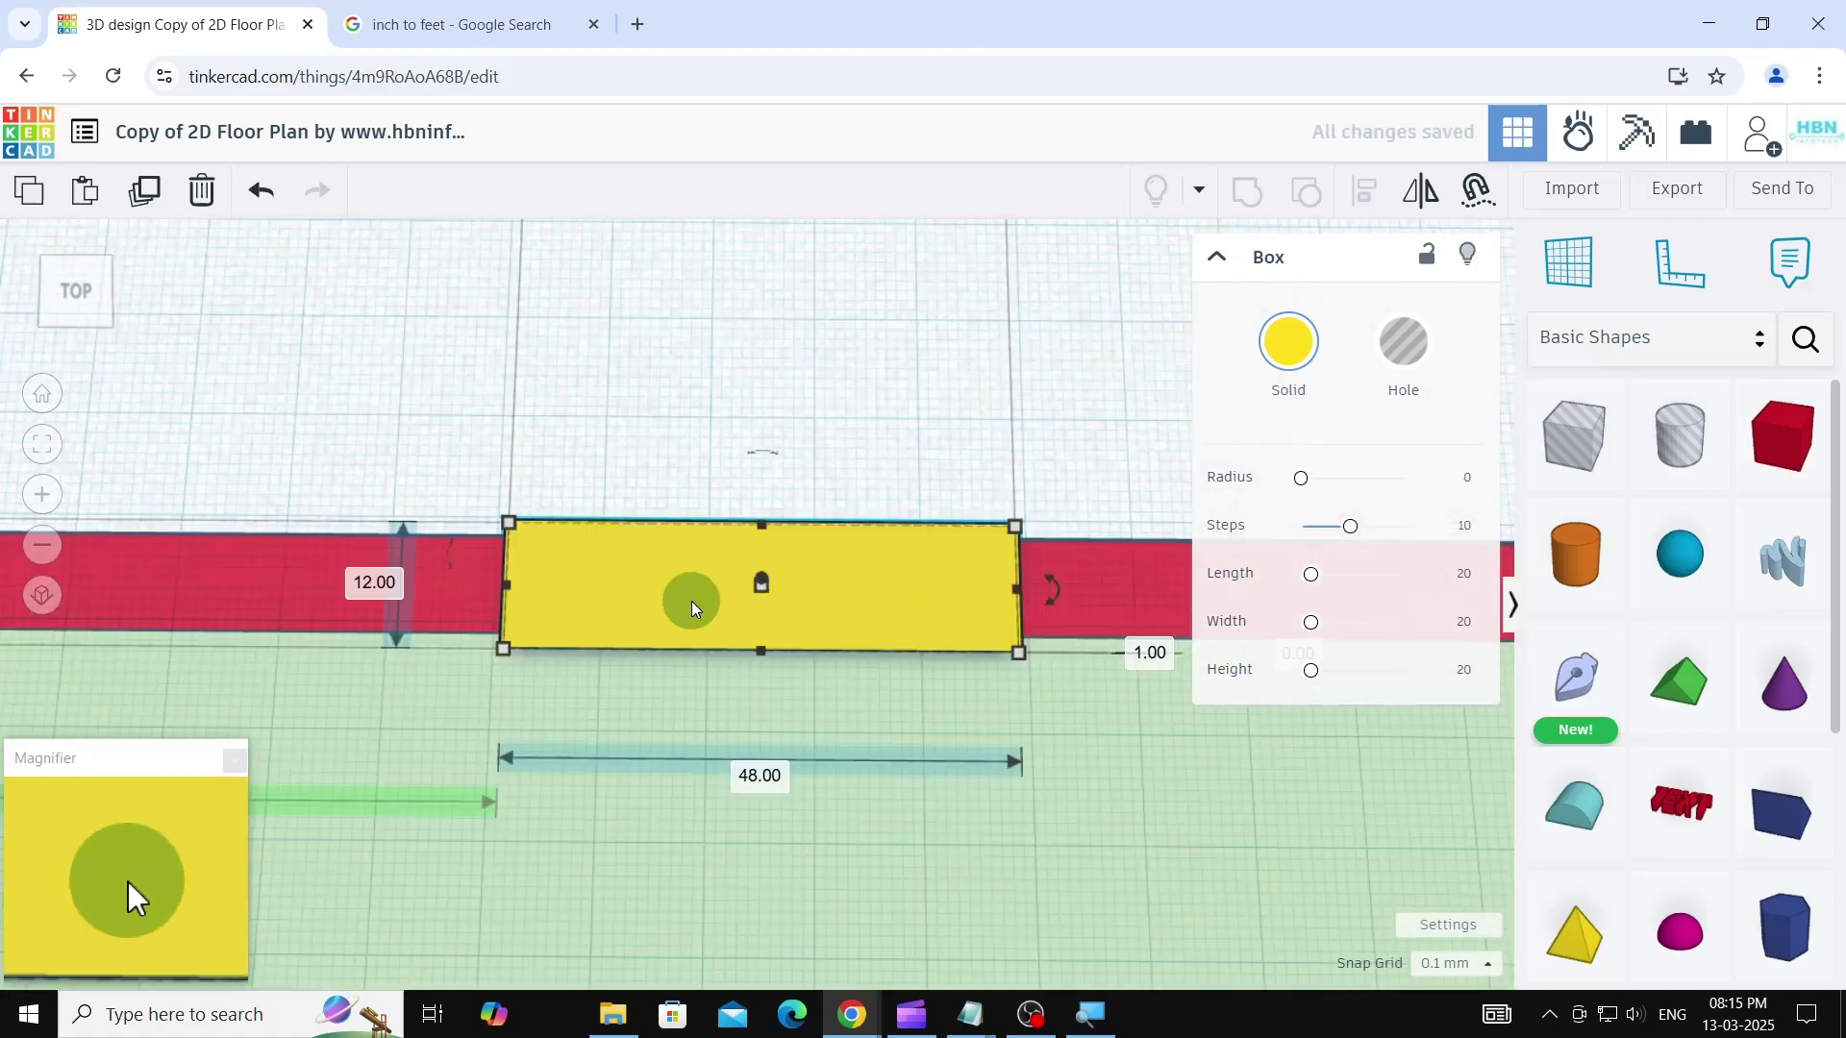
# - Set the width of the green room's side-wall window box to 12 and center it on the wall
pyautogui.scroll(4, 395, 881)
pyautogui.click(463, 732)
pyautogui.click(472, 943)
pyautogui.write('12')
pyautogui.press('Return')
pyautogui.scroll(2, 486, 783)
# - Set the width of the tan room's 24-long side-wall window box to 12 and center it on the wall
pyautogui.scroll(-6, 471, 766)
pyautogui.scroll(4, 471, 612)
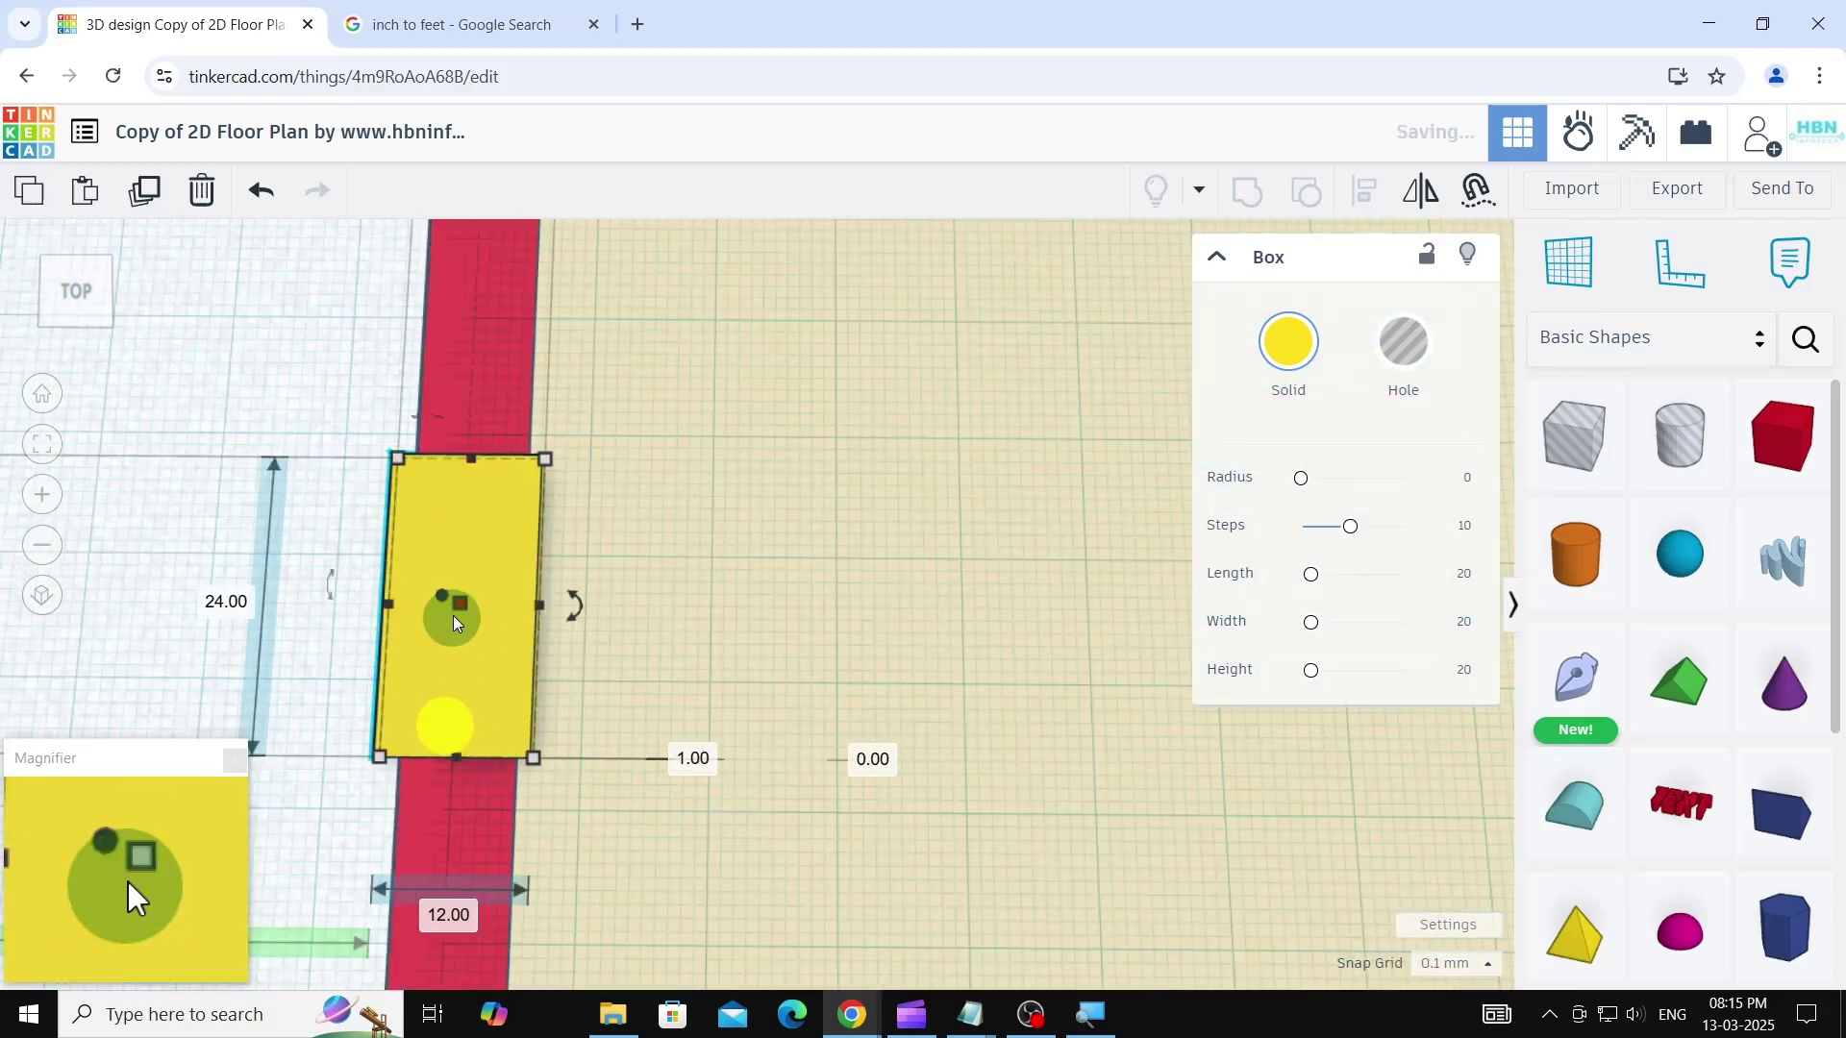
pyautogui.scroll(-6, 450, 633)
# - Set the width of the tan room's front-wall window box to 12 and center it on the wall
pyautogui.click(640, 777)
pyautogui.scroll(5, 577, 807)
pyautogui.click(428, 794)
pyautogui.write('12')
pyautogui.press('Return')
pyautogui.scroll(2, 575, 771)
pyautogui.scroll(-5, 417, 671)
pyautogui.scroll(5, 836, 737)
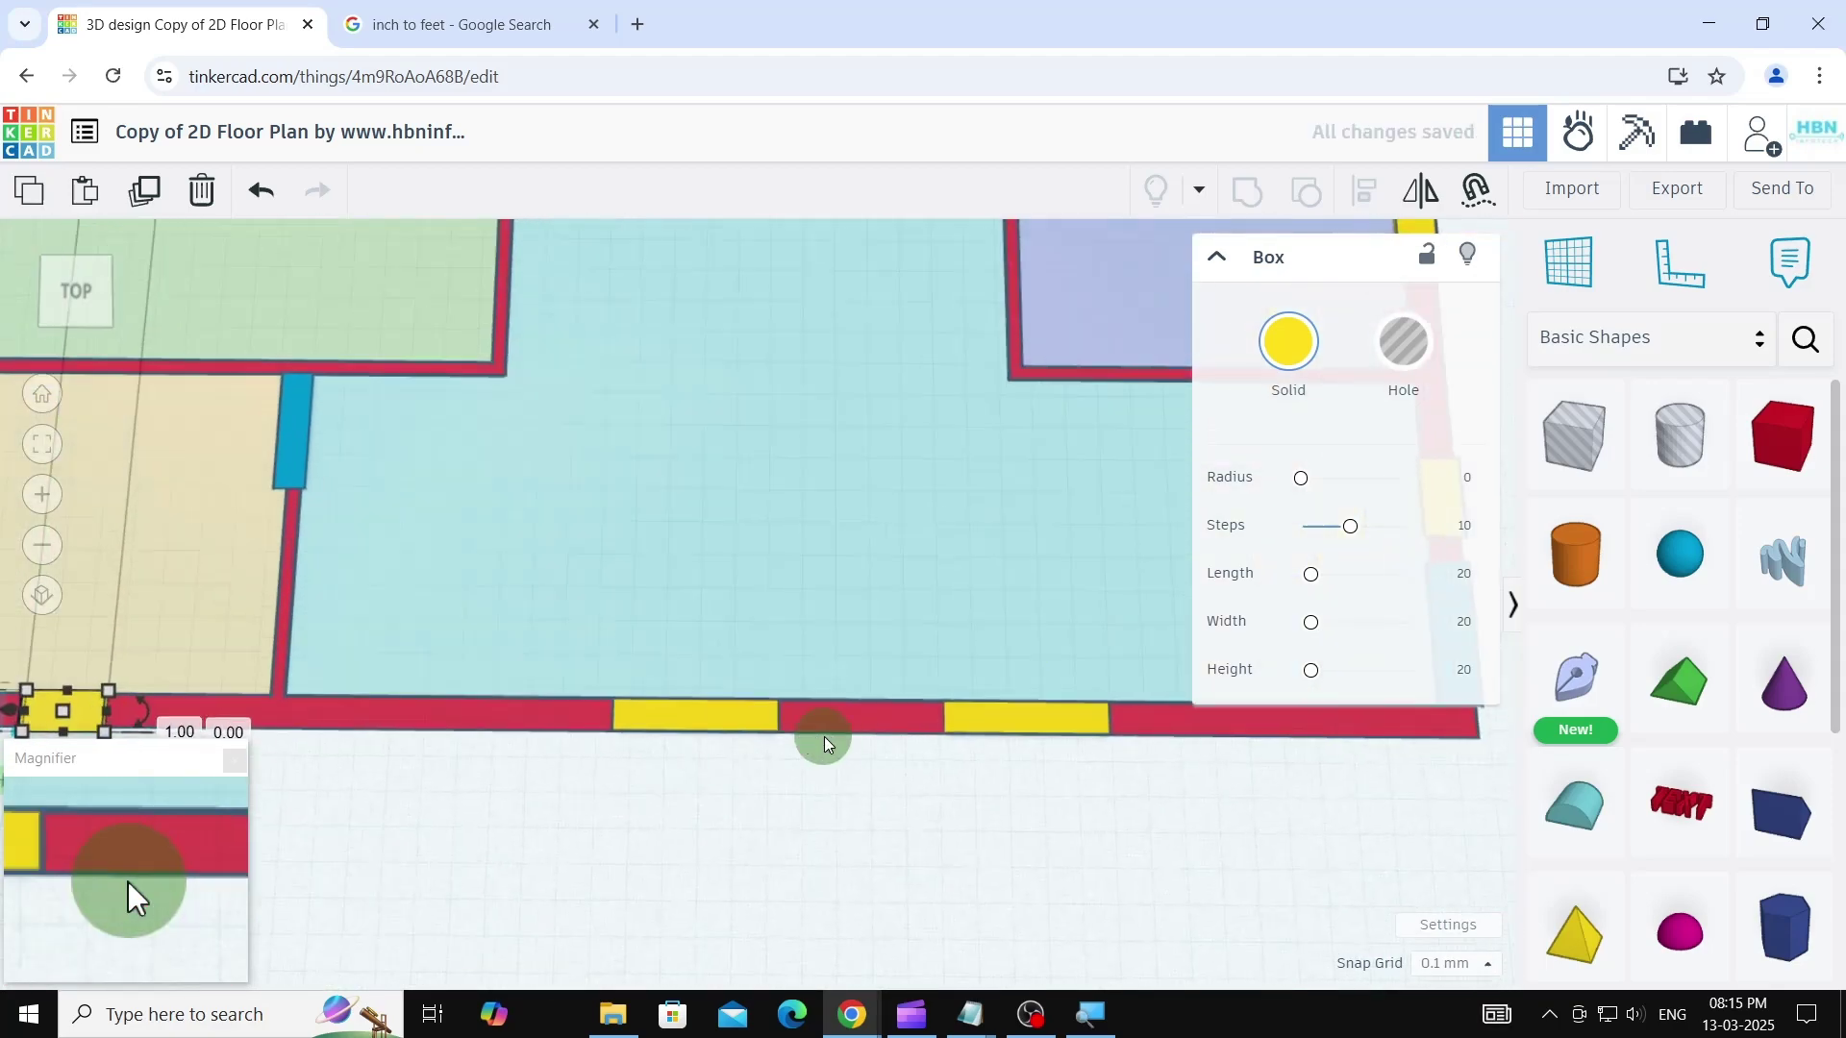
# - Set the widths of the hall's two front-wall window boxes to 12 and center both on the wall
pyautogui.click(569, 711)
pyautogui.click(319, 703)
pyautogui.write('12')
pyautogui.press('Return')
pyautogui.scroll(4, 415, 725)
pyautogui.moveTo(623, 667); pyautogui.dragTo(621, 699)
pyautogui.scroll(-5, 371, 642)
pyautogui.scroll(2, 774, 645)
pyautogui.click(652, 642)
pyautogui.click(466, 647)
pyautogui.write('12')
pyautogui.press('Return')
pyautogui.scroll(2, 602, 647)
pyautogui.scroll(-5, 614, 756)
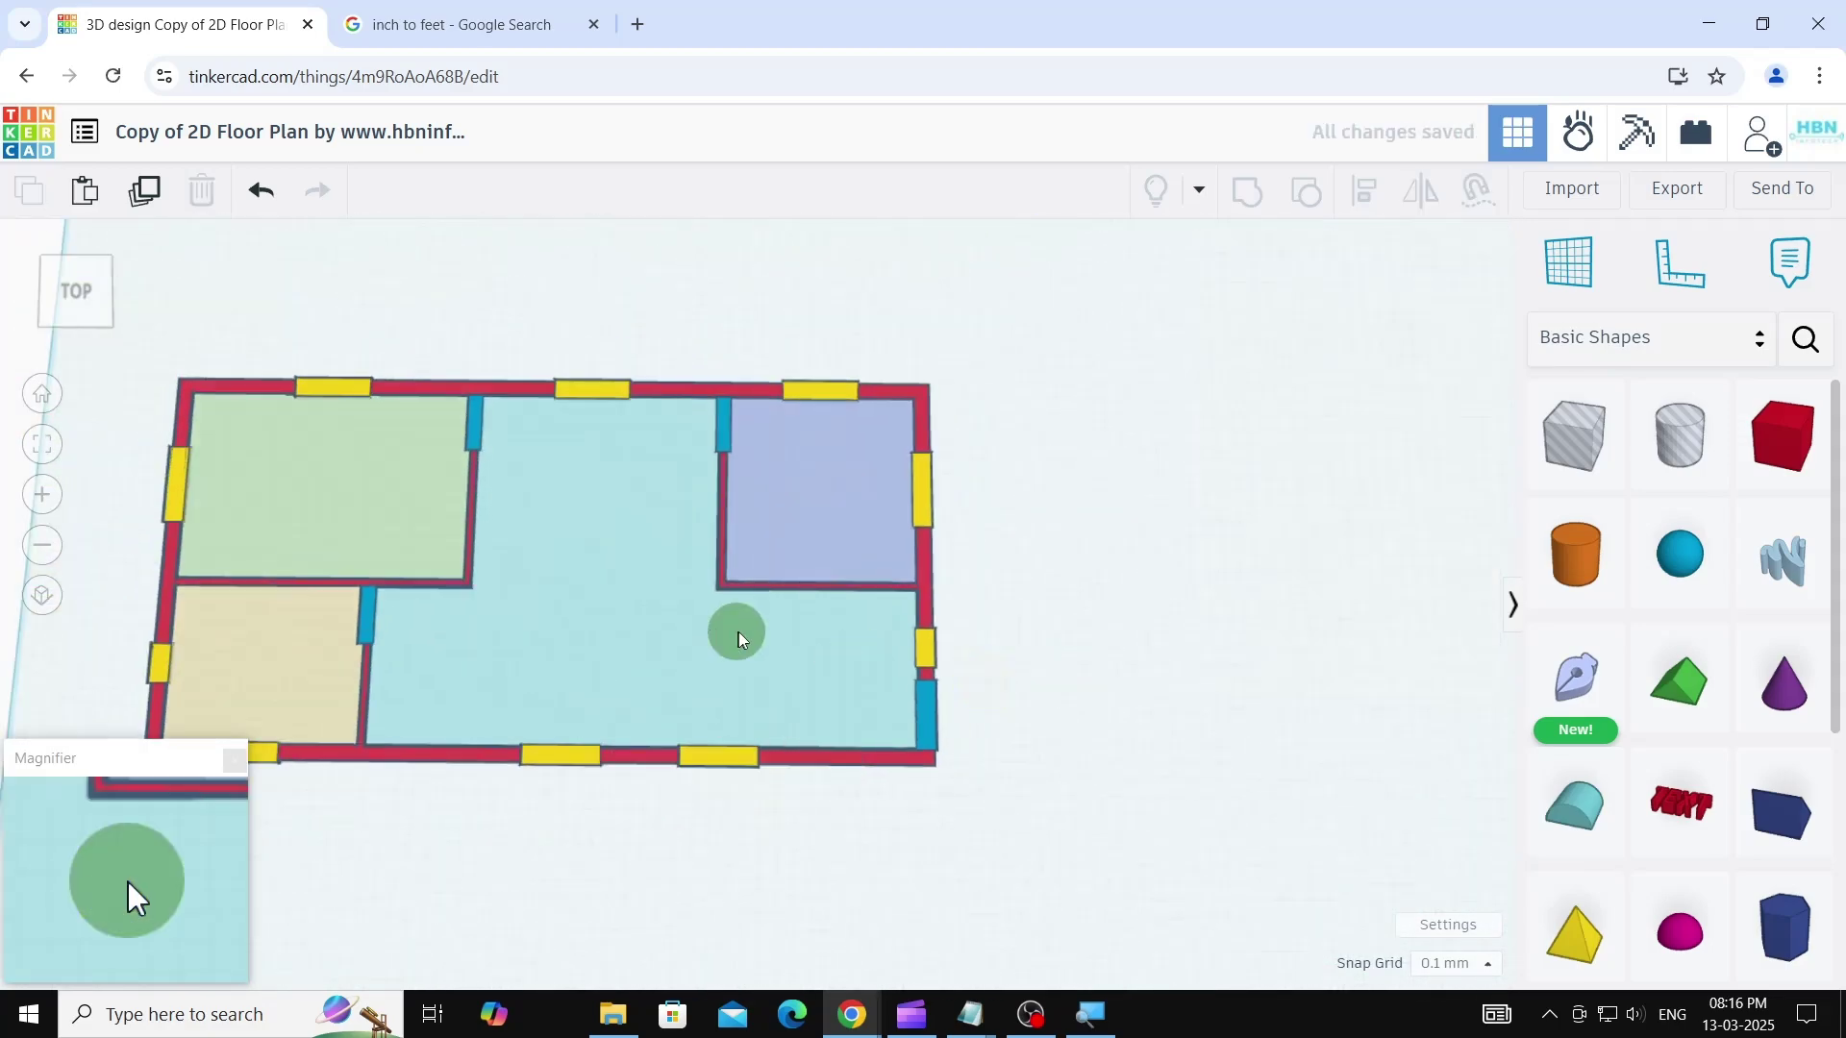
pyautogui.scroll(1, 730, 632)
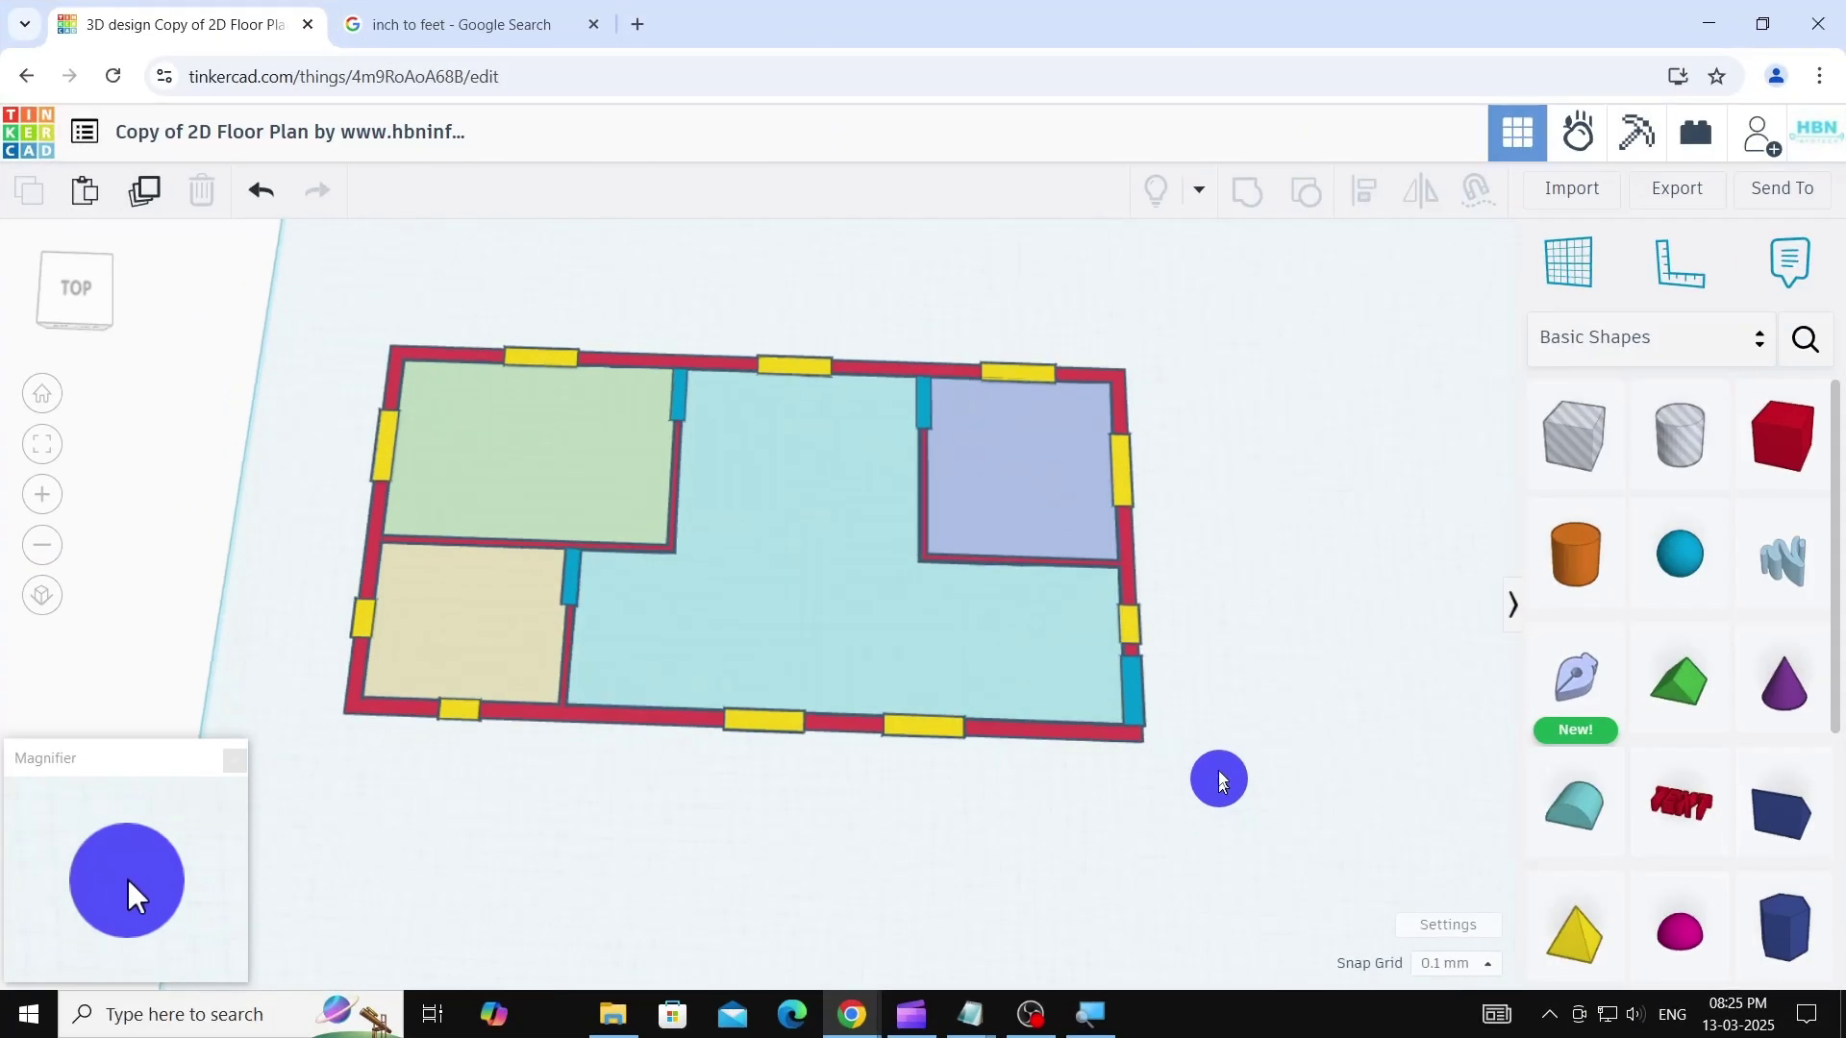
# - Set the height of the blue entrance door box at the hall's front corner to 84
pyautogui.moveTo(1219, 780); pyautogui.dragTo(1229, 657, button='right')
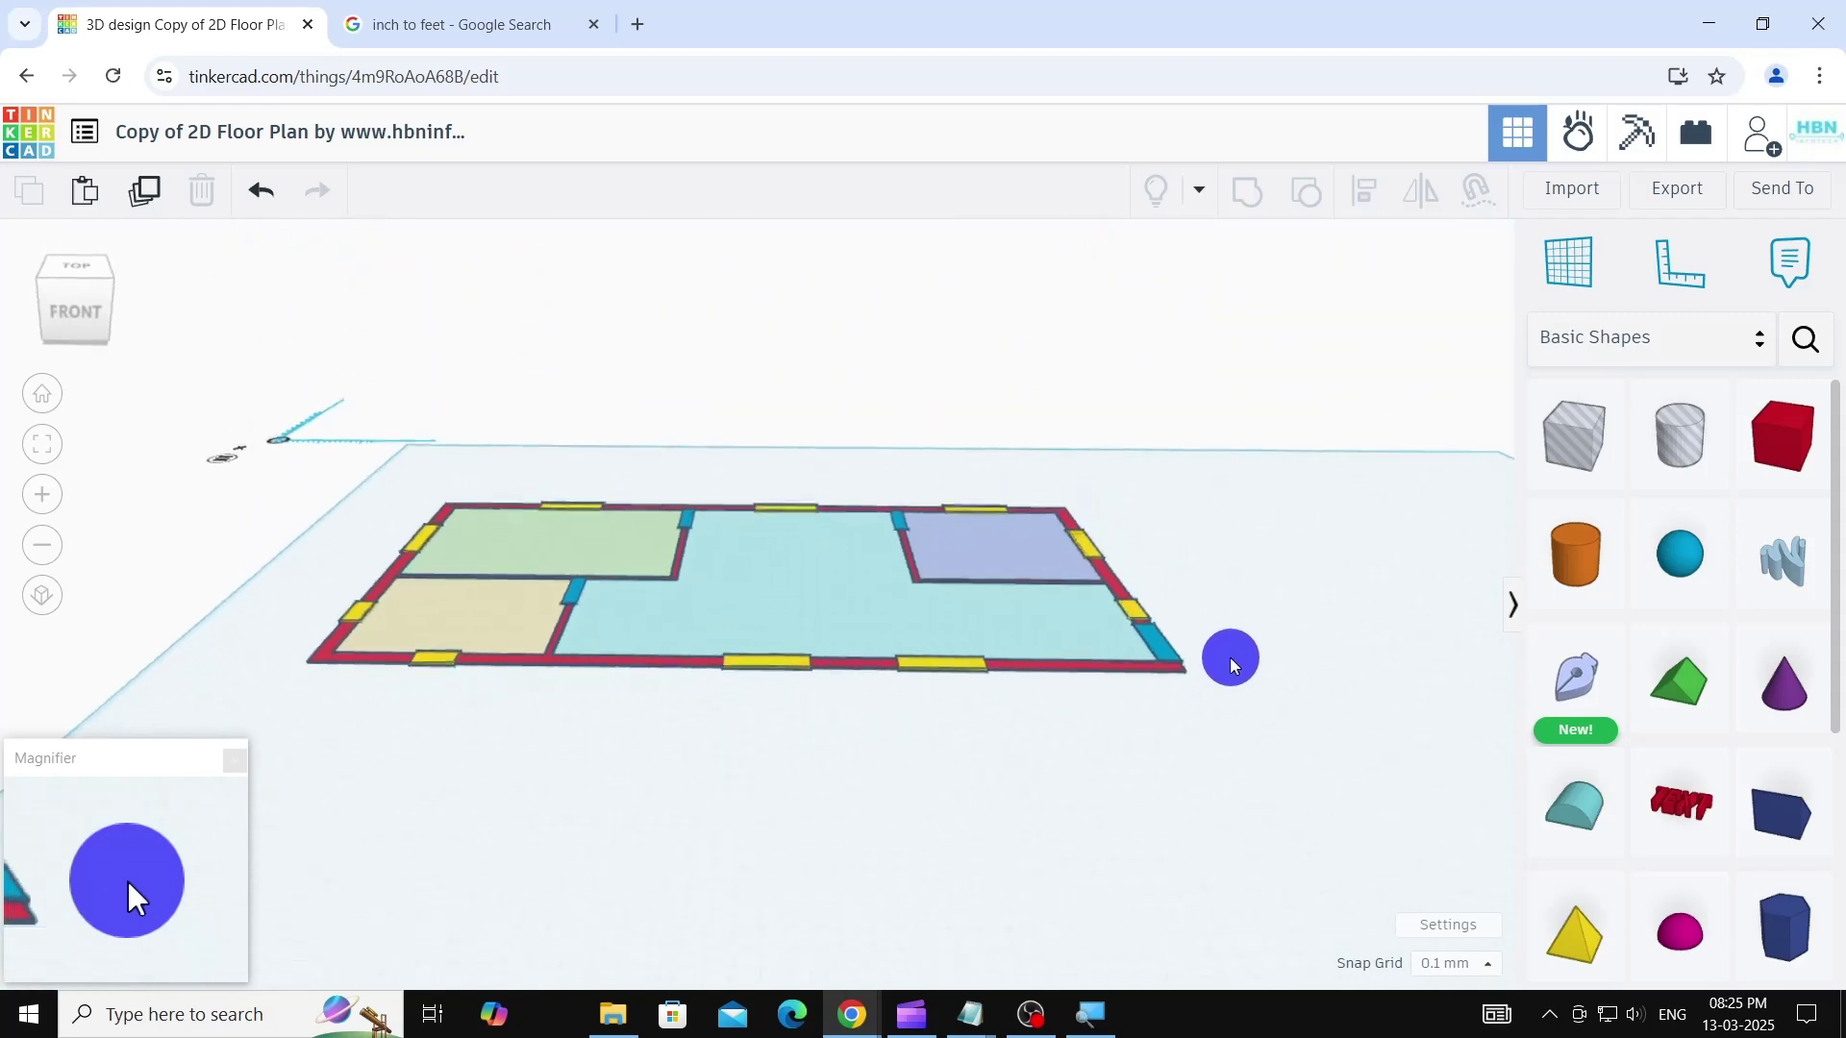
pyautogui.moveTo(1356, 717); pyautogui.dragTo(1077, 822, button='right')
pyautogui.click(1077, 822)
pyautogui.scroll(4, 1105, 851)
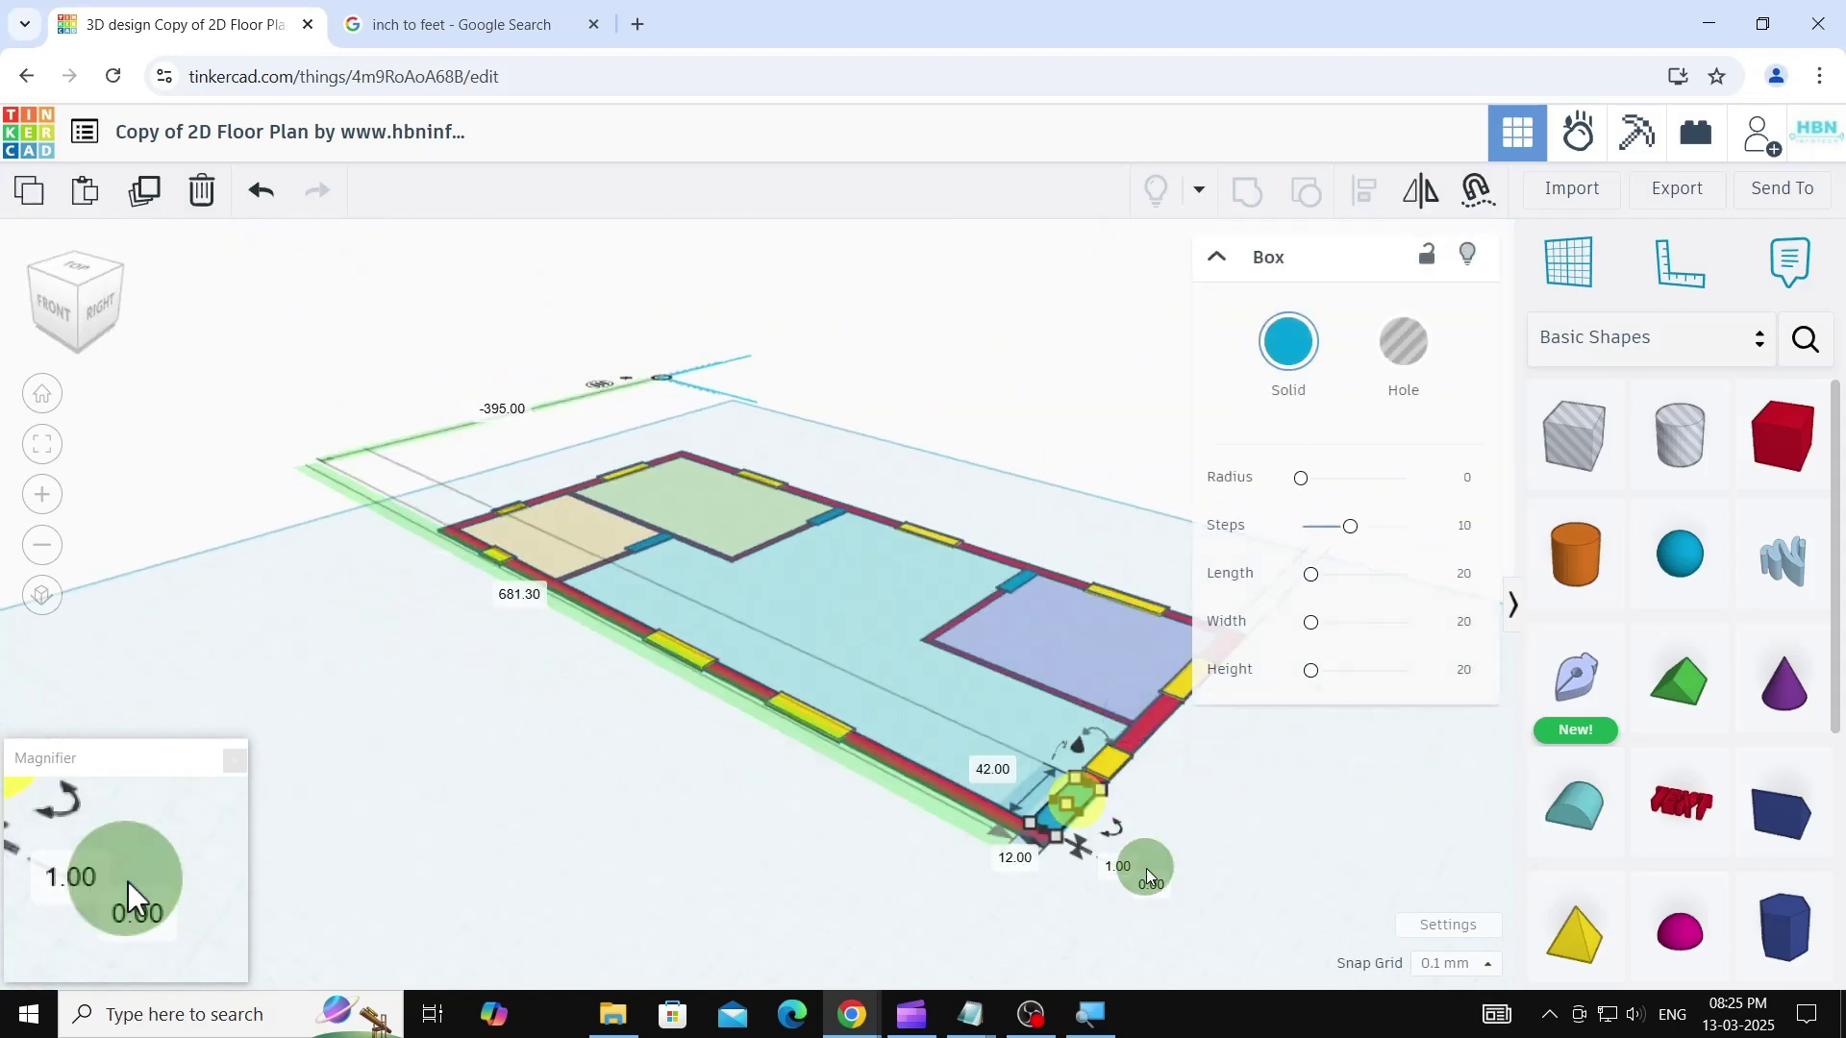
pyautogui.write('84')
pyautogui.press('Return')
pyautogui.scroll(-1, 1164, 822)
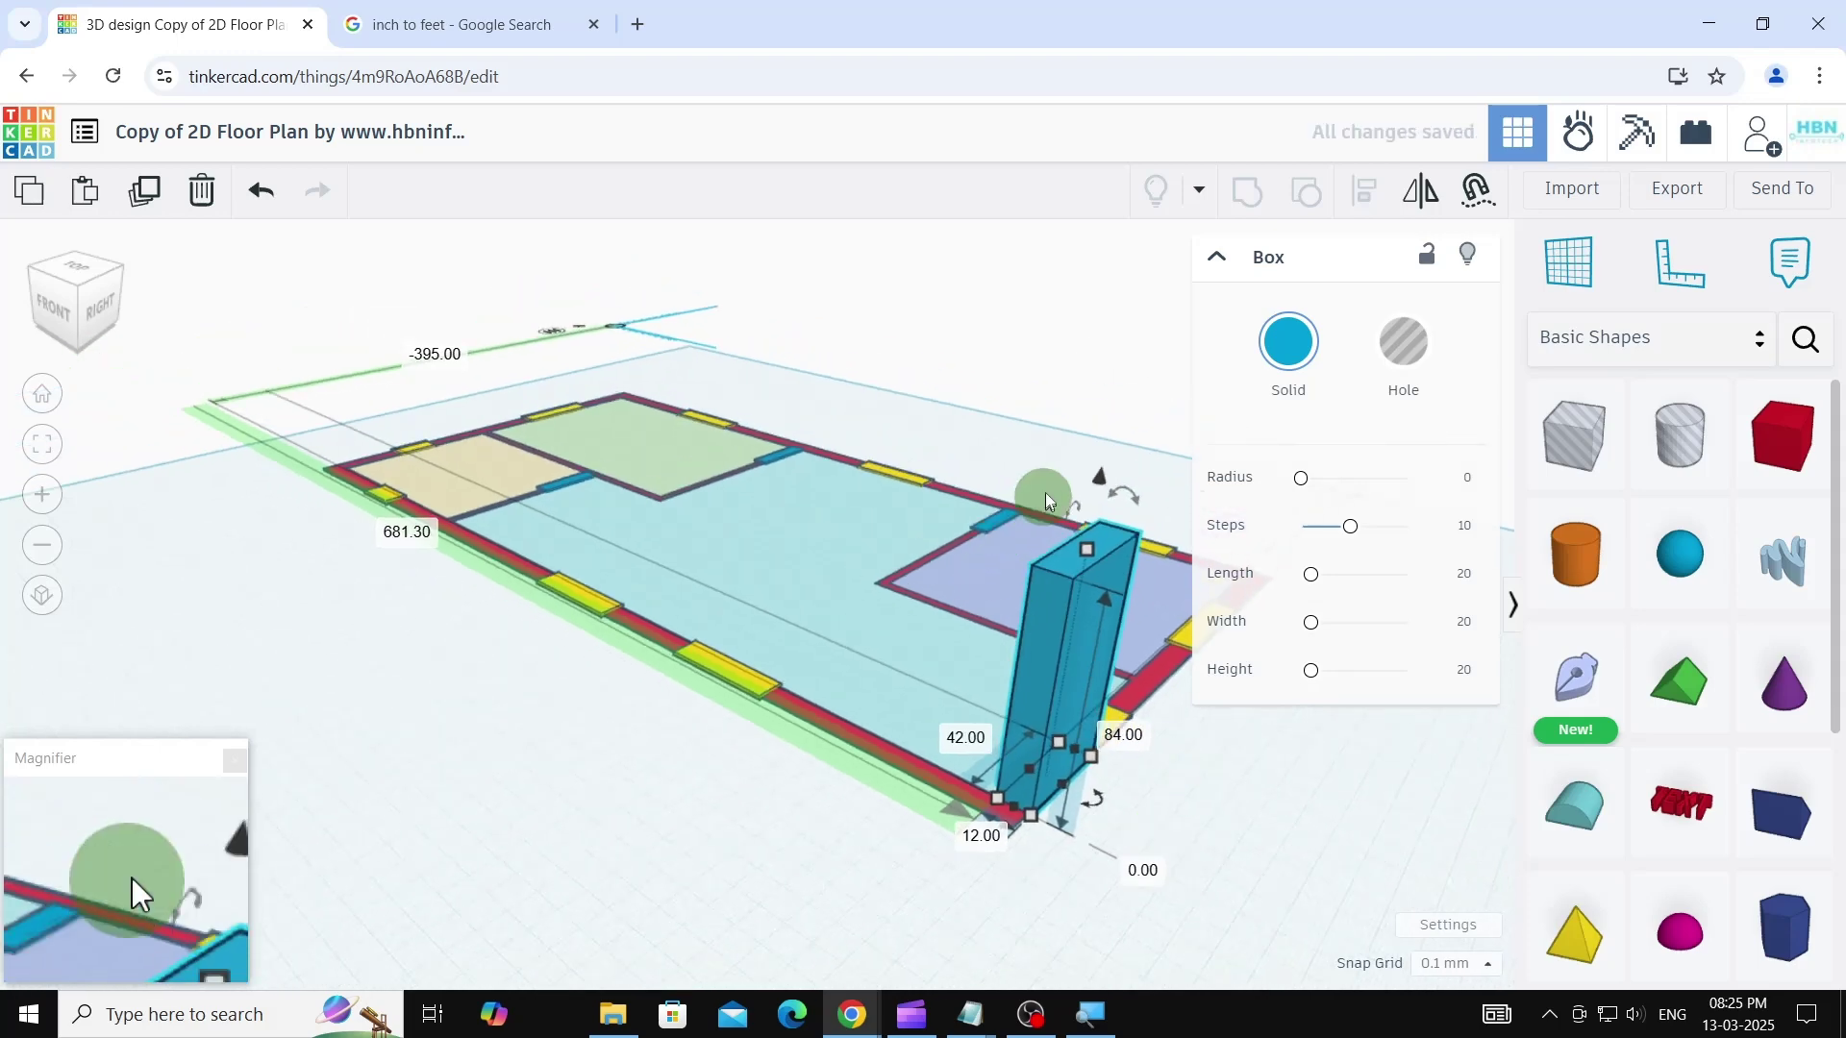
# - Set the height of the lavender room's blue door box to 84
pyautogui.scroll(5, 1014, 504)
pyautogui.click(908, 604)
pyautogui.click(987, 719)
pyautogui.write('84')
pyautogui.press('Return')
pyautogui.scroll(-1, 1085, 763)
pyautogui.scroll(-2, 1085, 764)
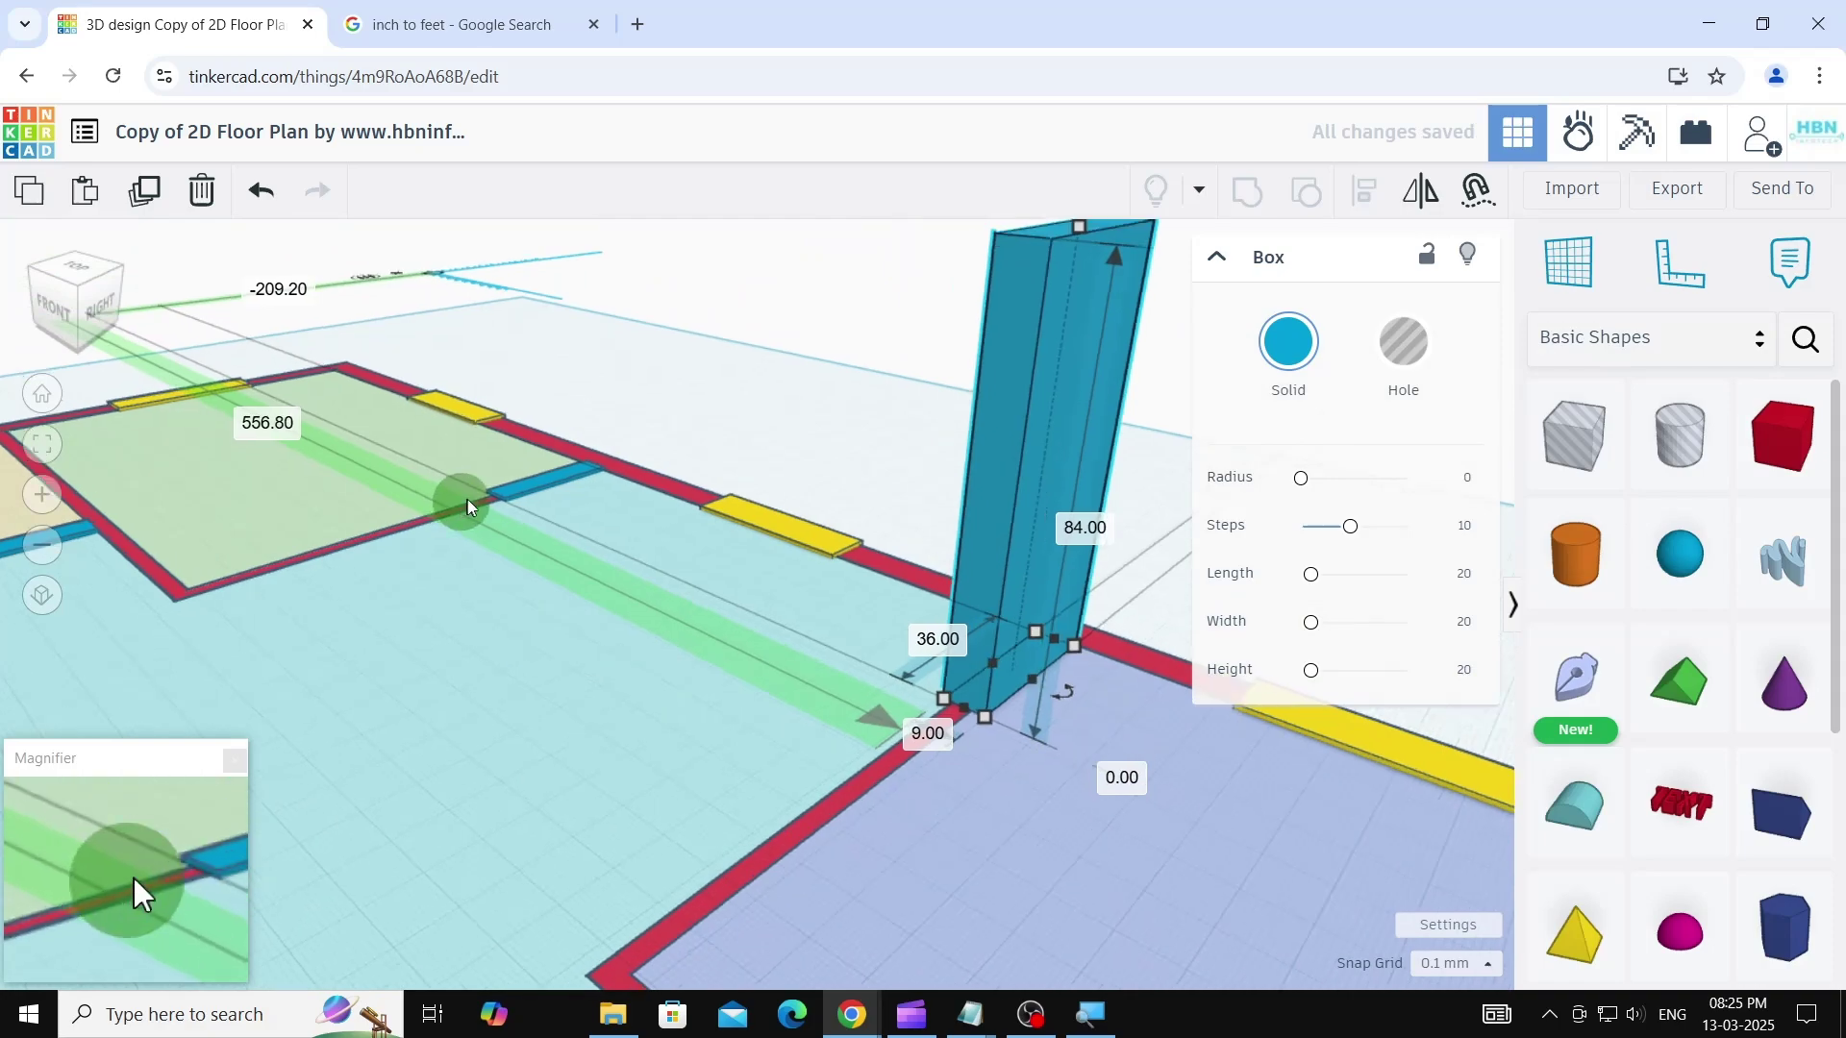
# - Set the height of the green room's blue door box to 84
pyautogui.scroll(5, 516, 477)
pyautogui.click(534, 511)
pyautogui.click(683, 633)
pyautogui.write('84')
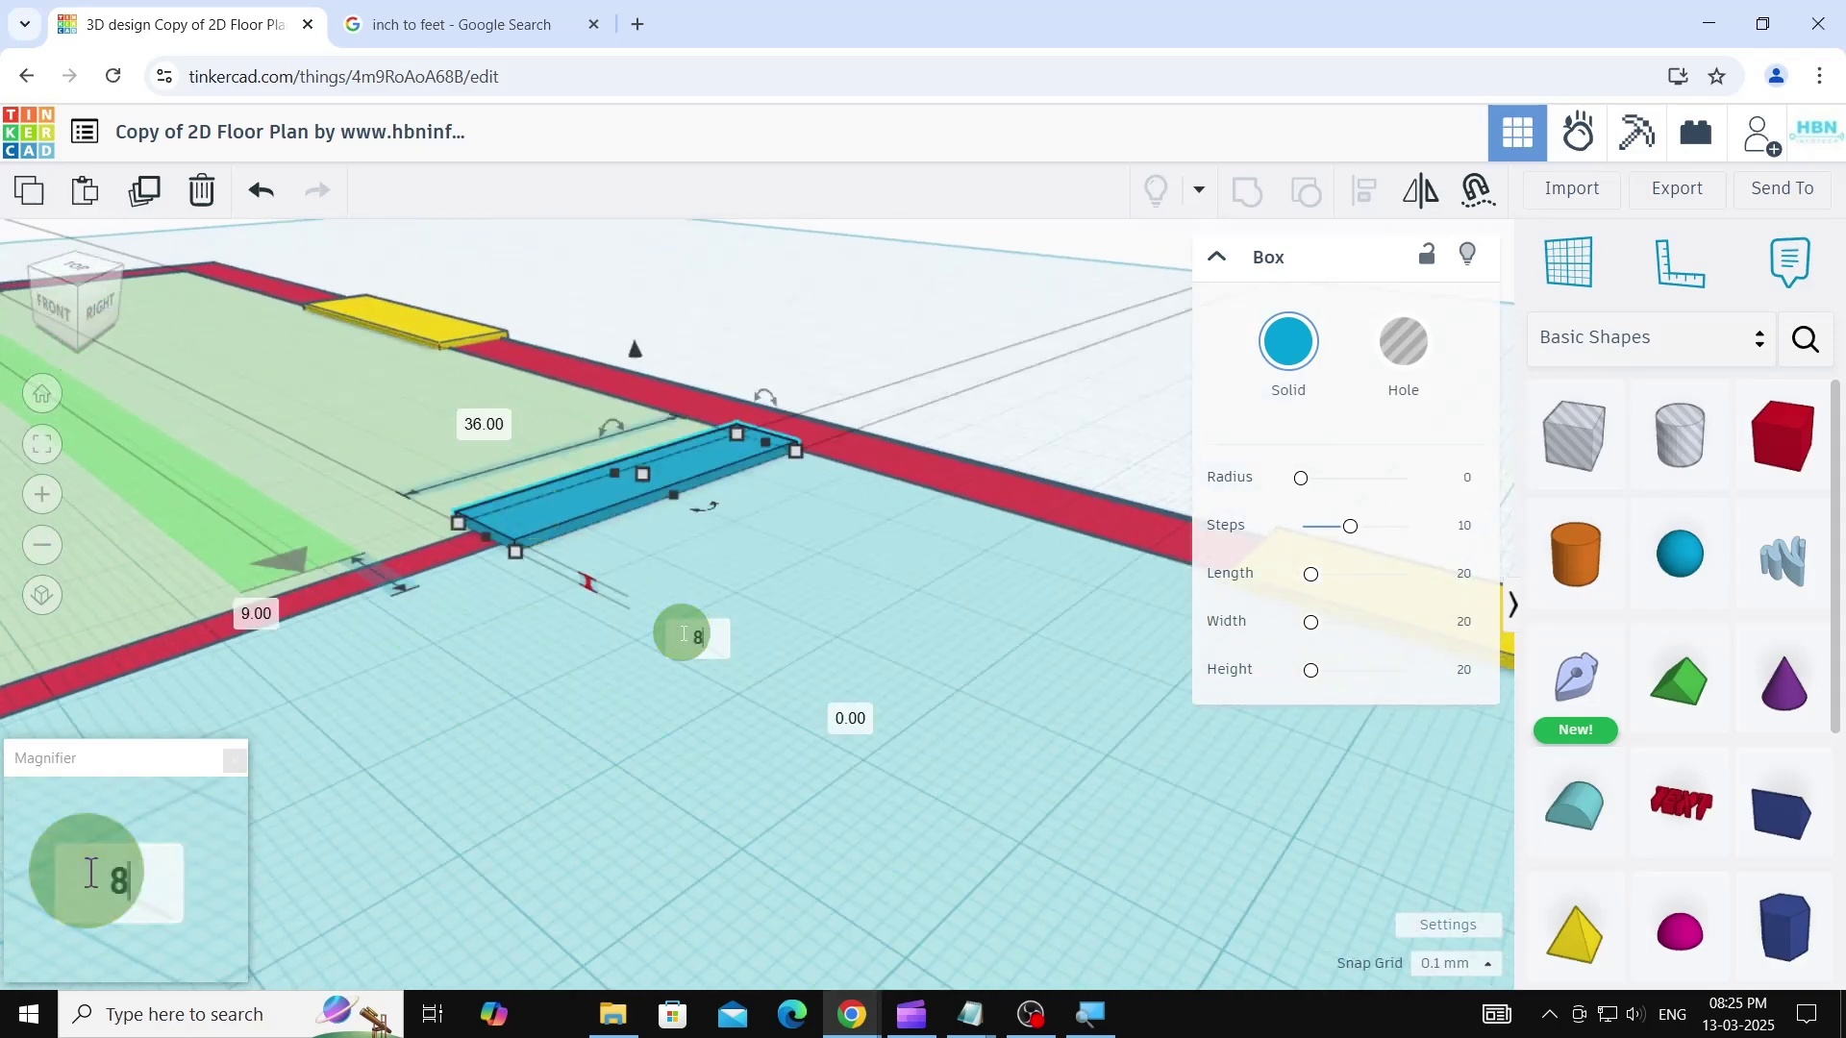
pyautogui.press('Return')
pyautogui.scroll(-3, 890, 602)
pyautogui.scroll(5, 308, 721)
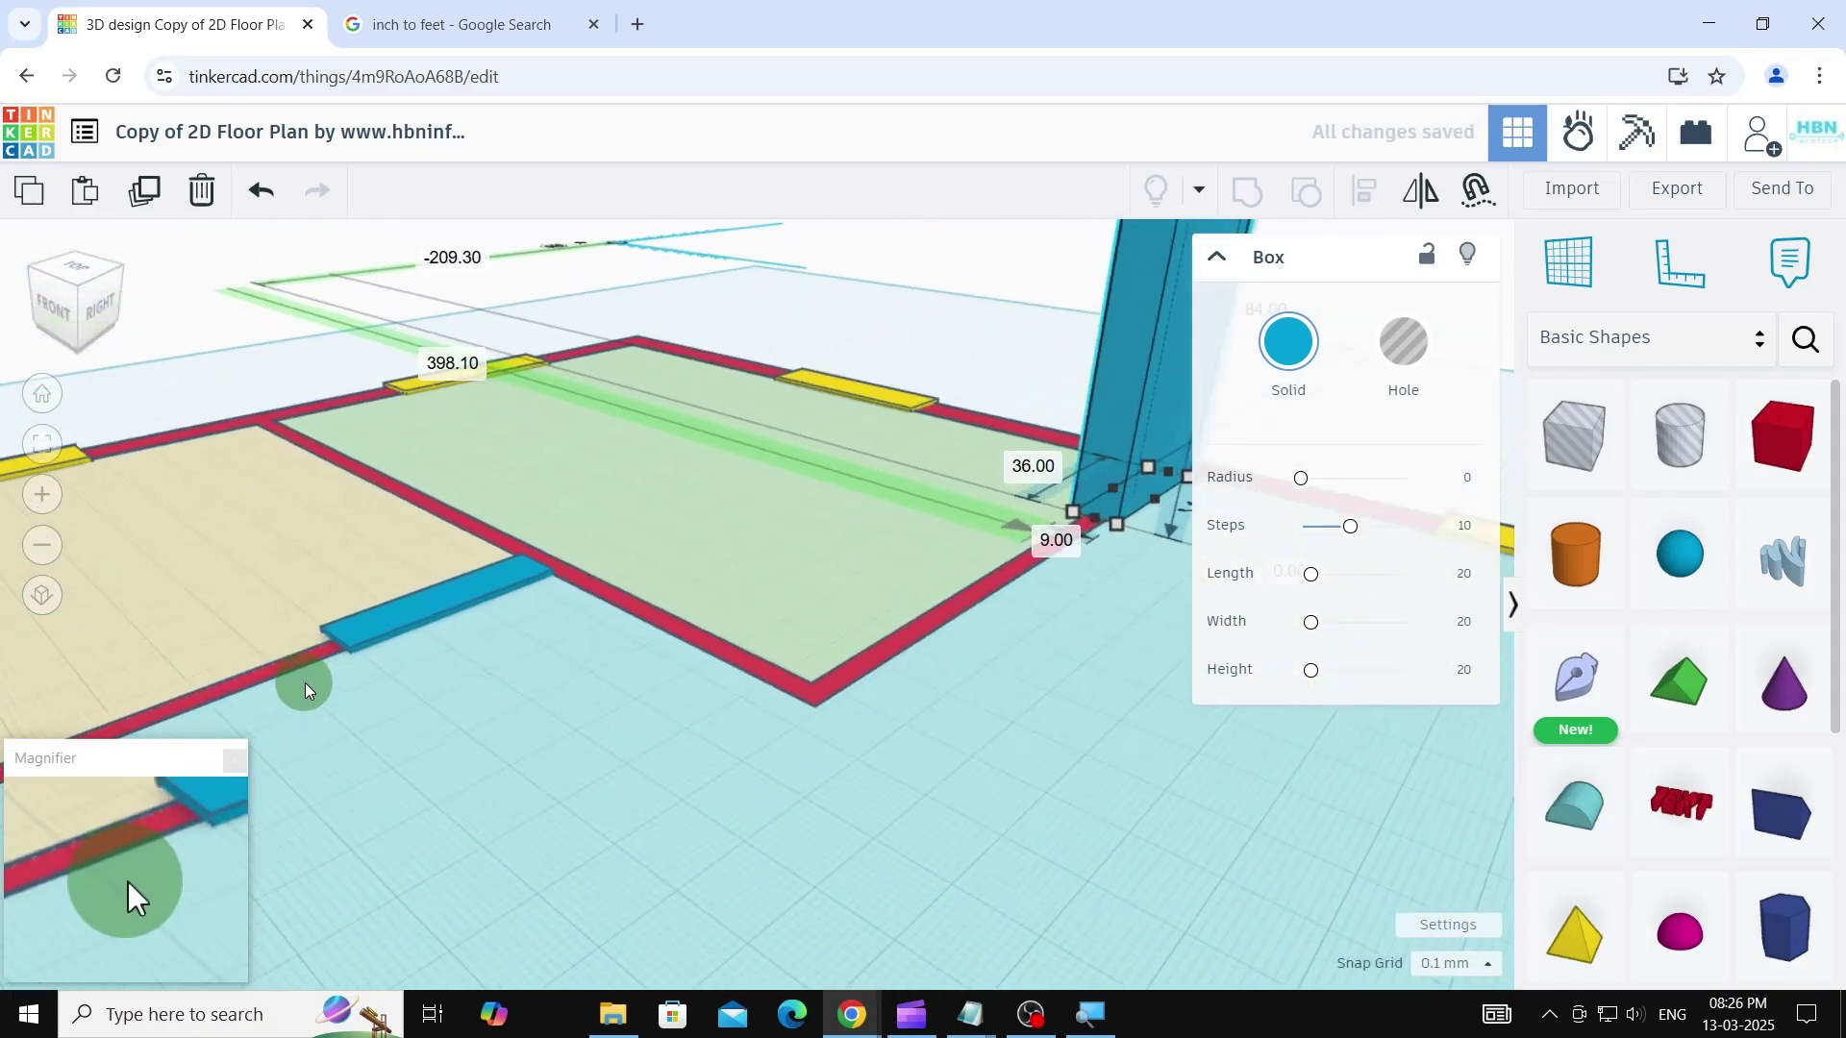
# - Set the height of the tan room's blue door box to 84
pyautogui.click(438, 567)
pyautogui.click(710, 765)
pyautogui.write('84')
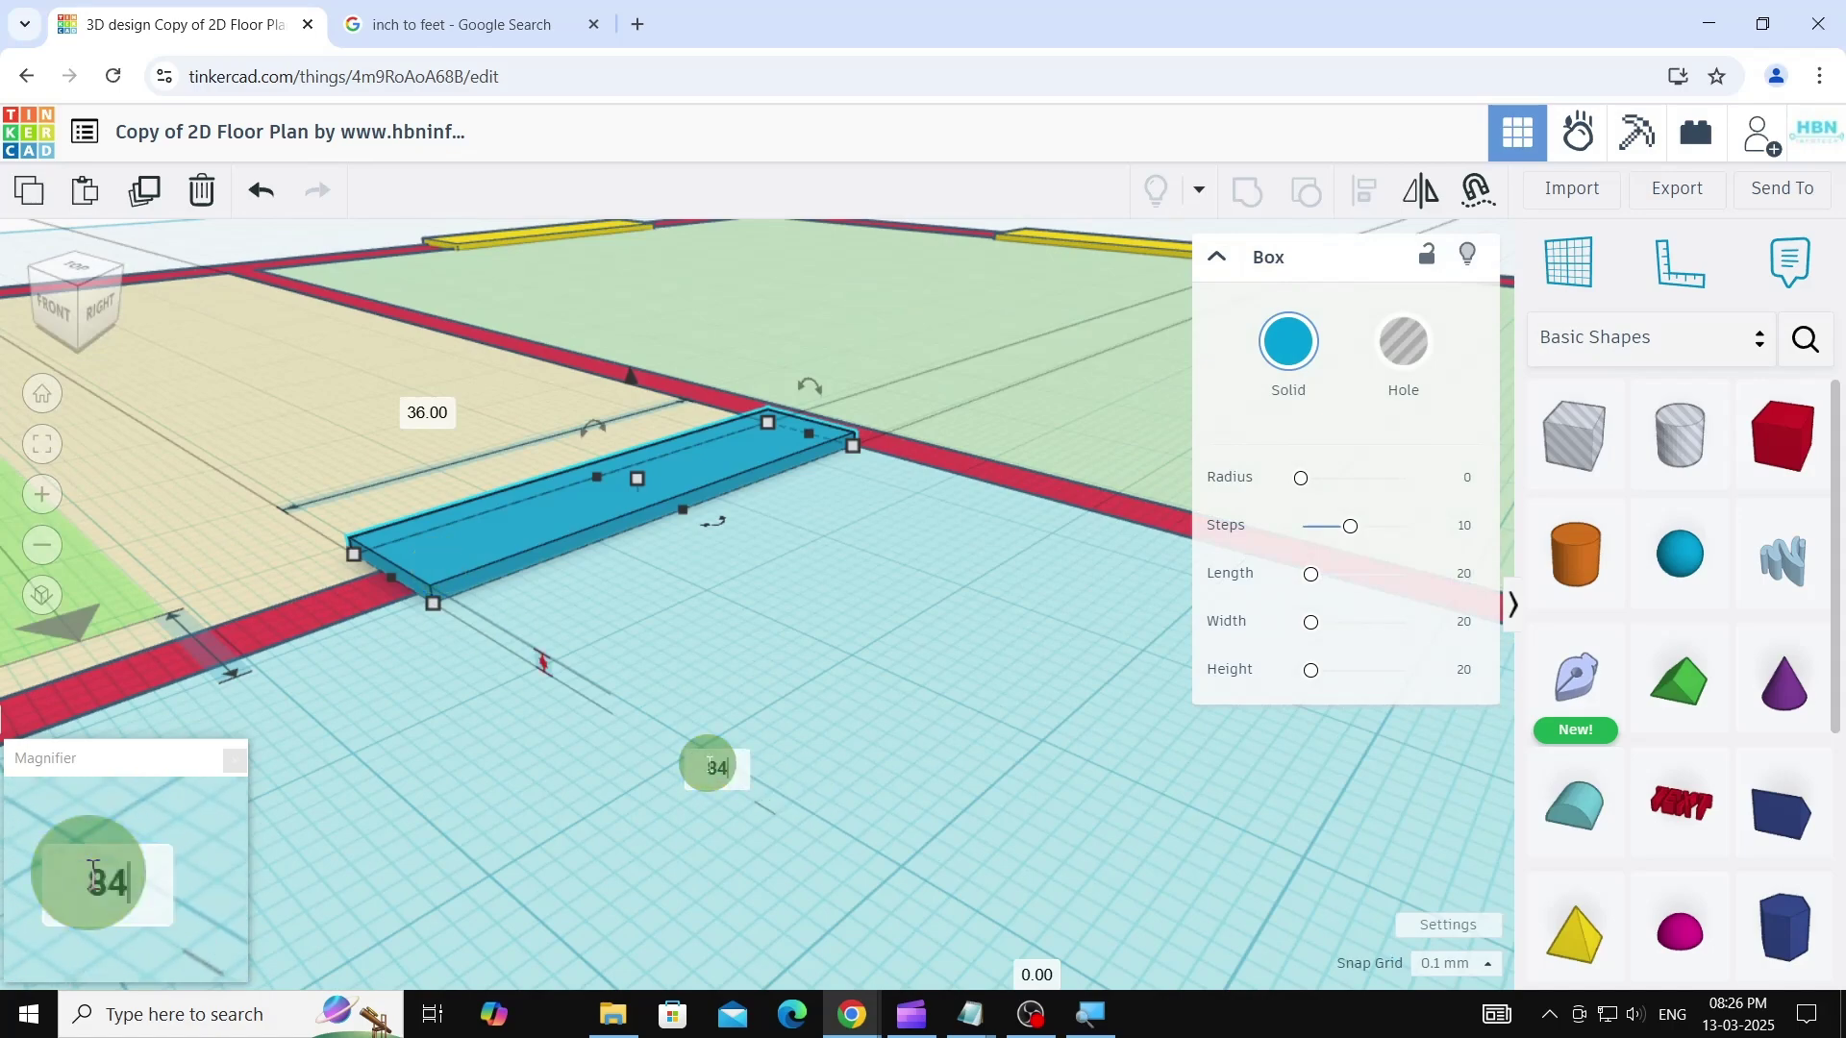
pyautogui.press('Return')
pyautogui.scroll(-3, 684, 614)
pyautogui.scroll(-3, 685, 615)
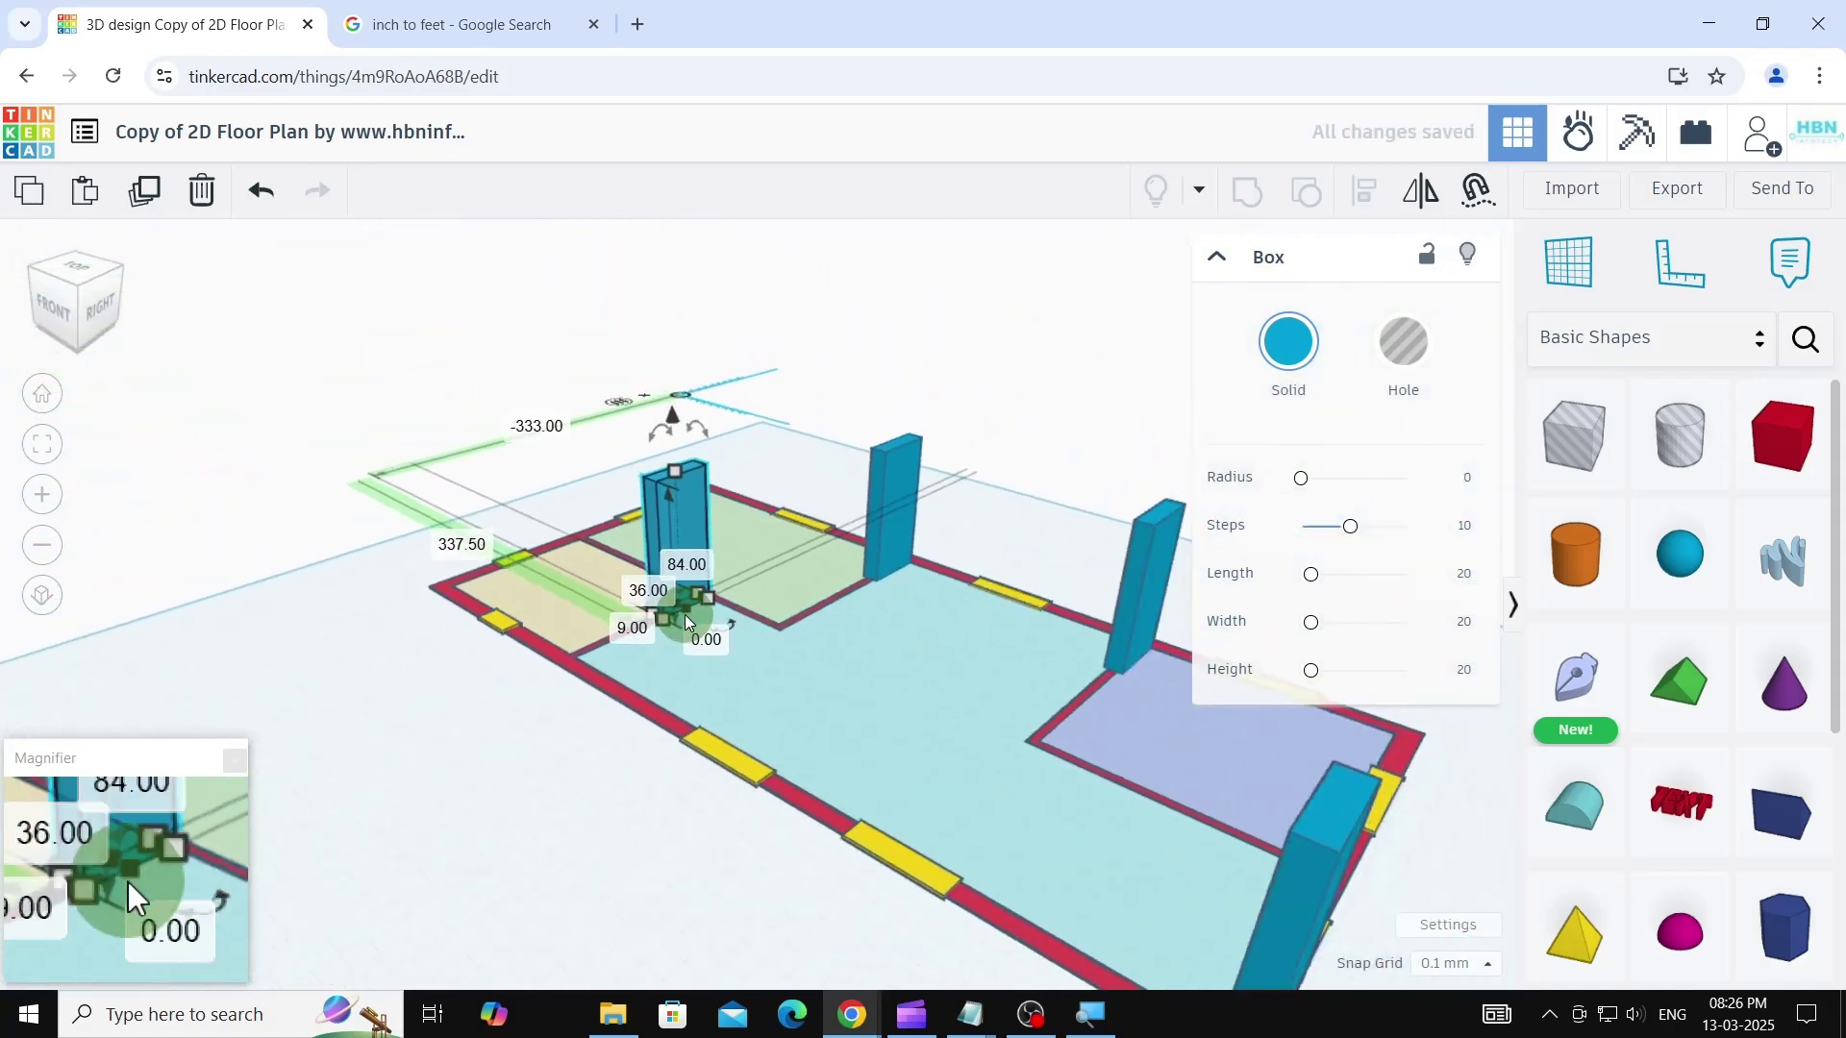
pyautogui.moveTo(1107, 896); pyautogui.dragTo(1273, 917, button='right')
pyautogui.click(977, 862)
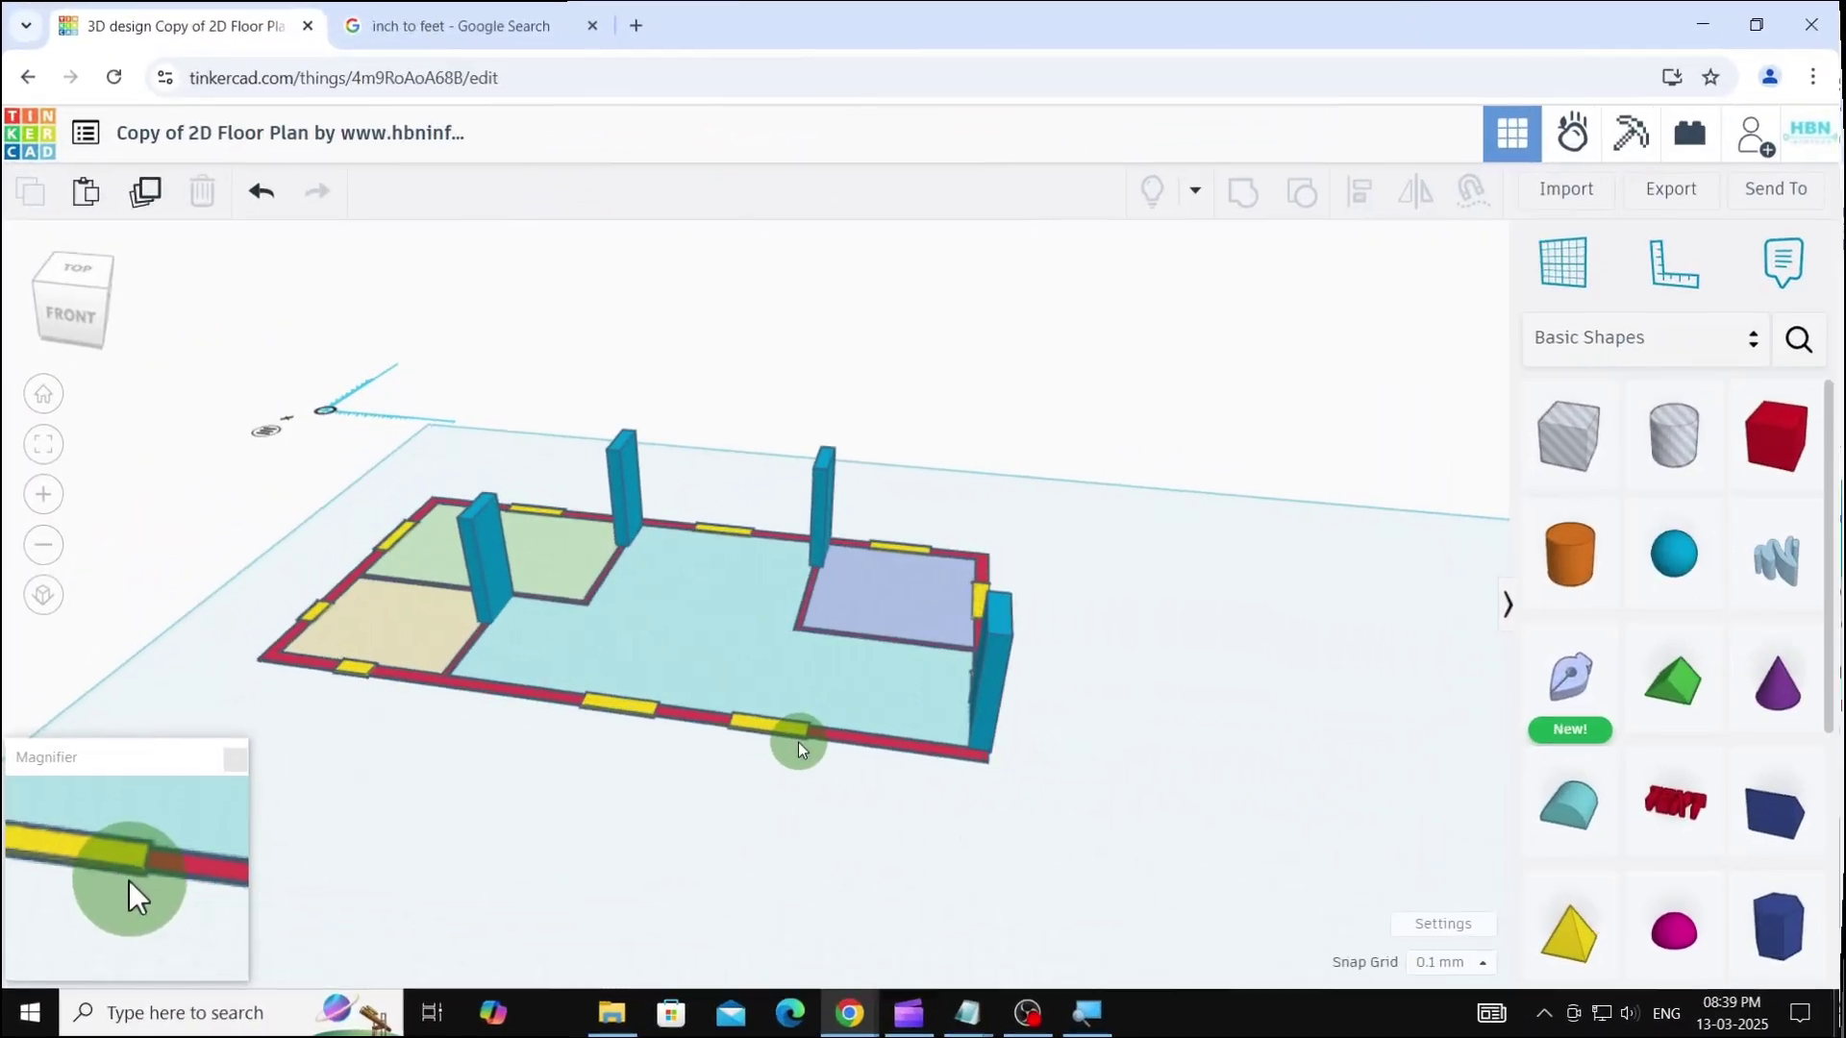
# - Set the heights of the hall's two front-wall window boxes to 36
pyautogui.scroll(6, 800, 743)
pyautogui.click(825, 685)
pyautogui.click(956, 728)
pyautogui.write('36')
pyautogui.press('Return')
pyautogui.scroll(-5, 958, 737)
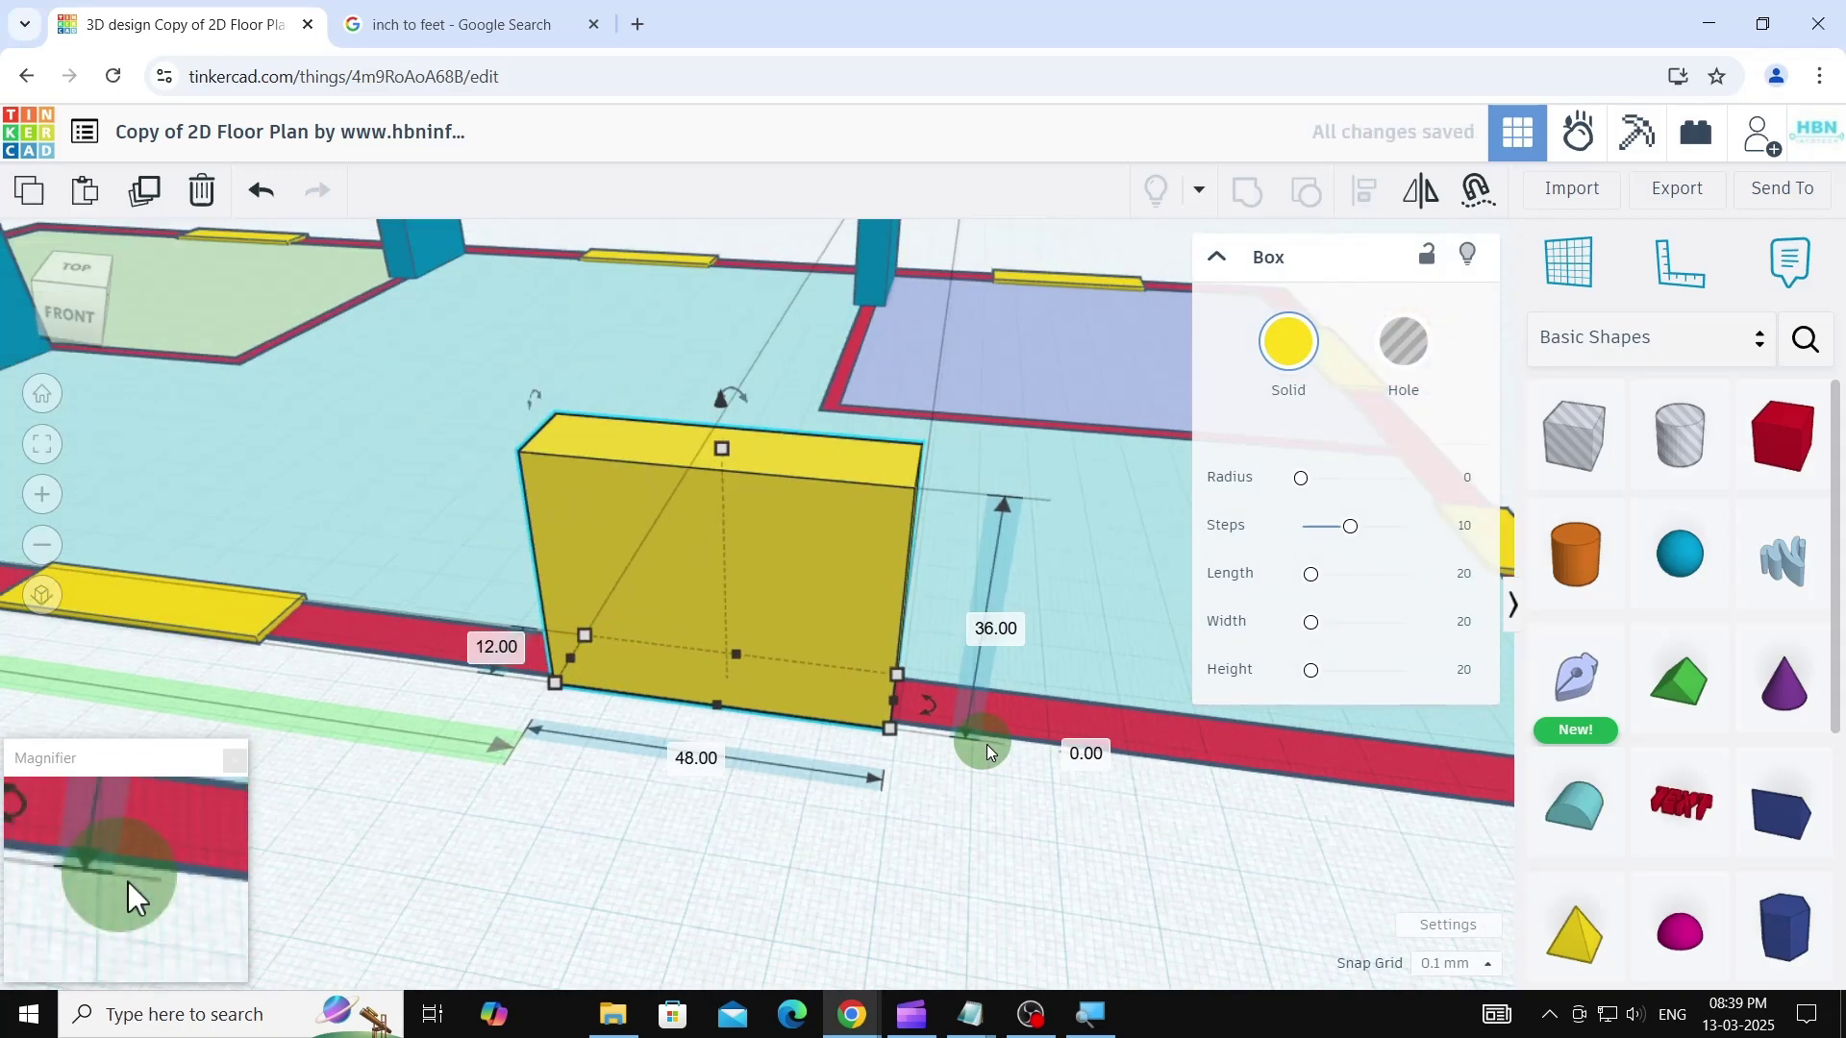
pyautogui.click(390, 650)
pyautogui.click(538, 680)
pyautogui.write('36')
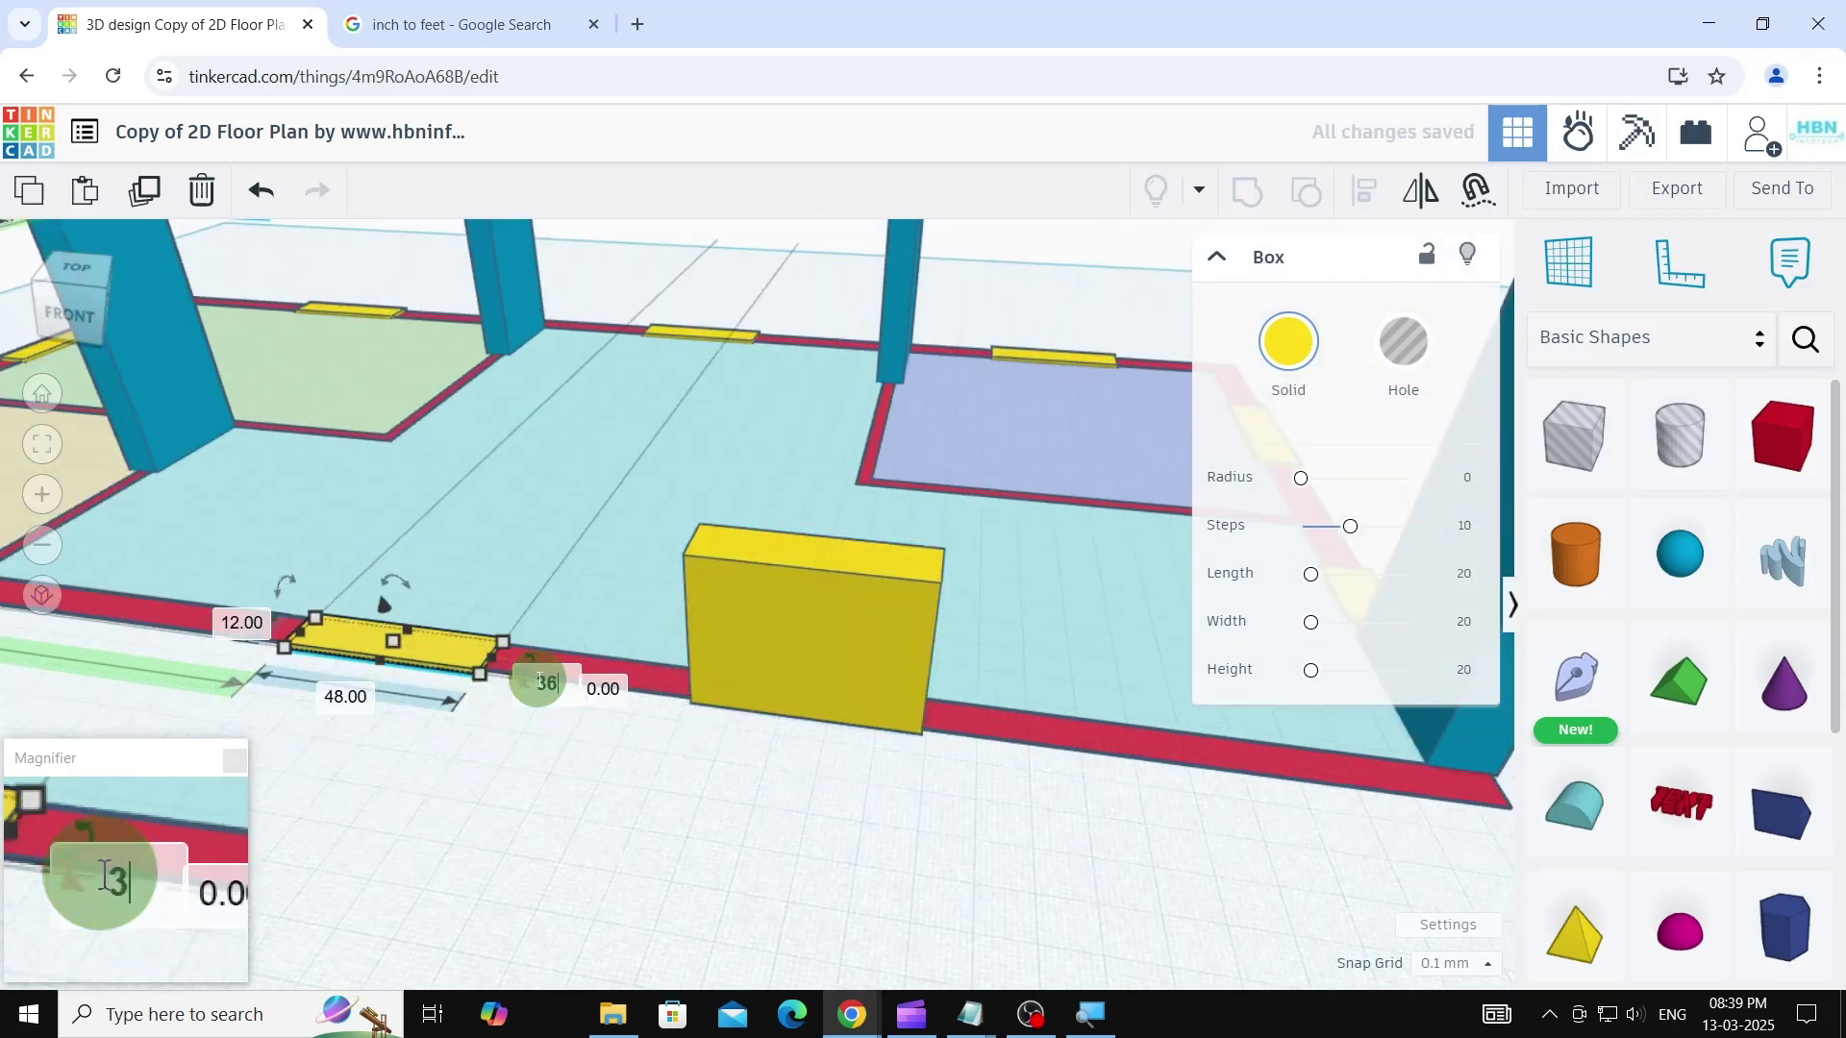
pyautogui.press('Return')
pyautogui.scroll(-3, 510, 731)
# - Set the height of the hall's side-wall window box beside the entrance door to 36
pyautogui.moveTo(1202, 762); pyautogui.dragTo(854, 738, button='right')
pyautogui.click(1058, 904)
pyautogui.moveTo(1145, 950); pyautogui.dragTo(1145, 881, button='middle')
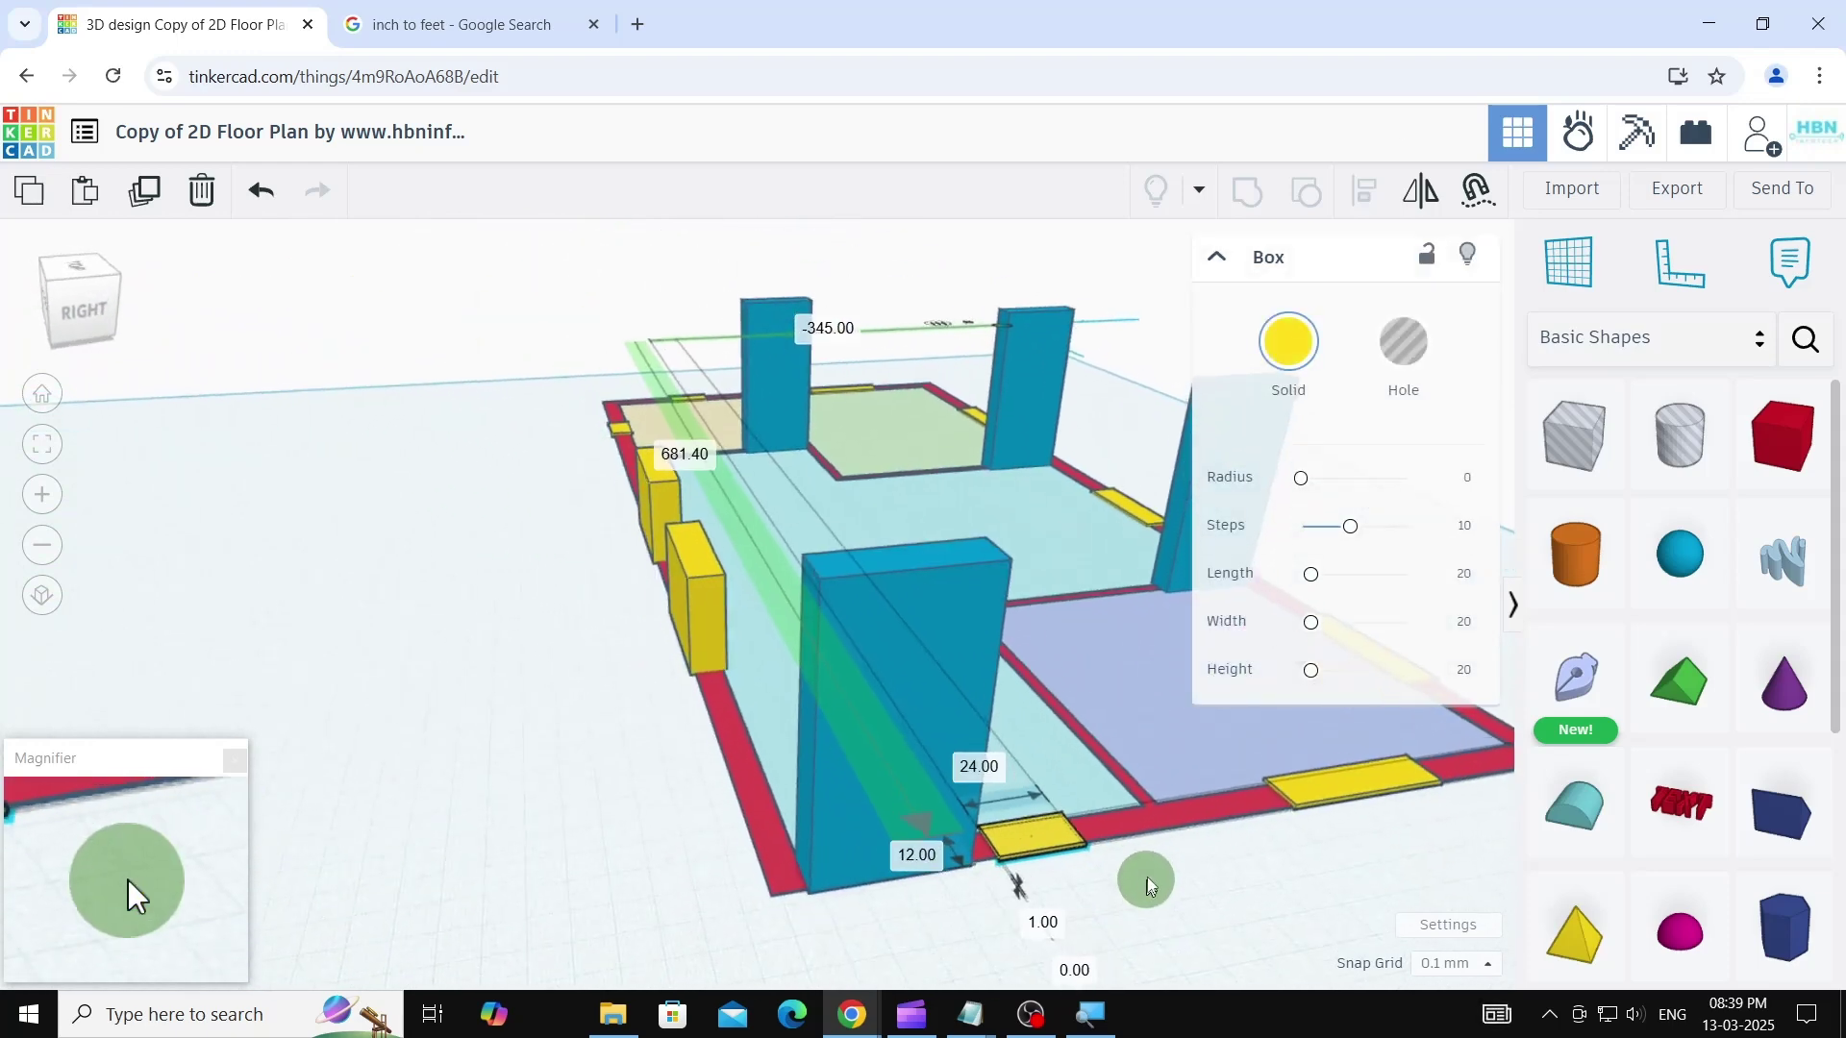
pyautogui.click(1044, 913)
pyautogui.write('36')
pyautogui.press('Return')
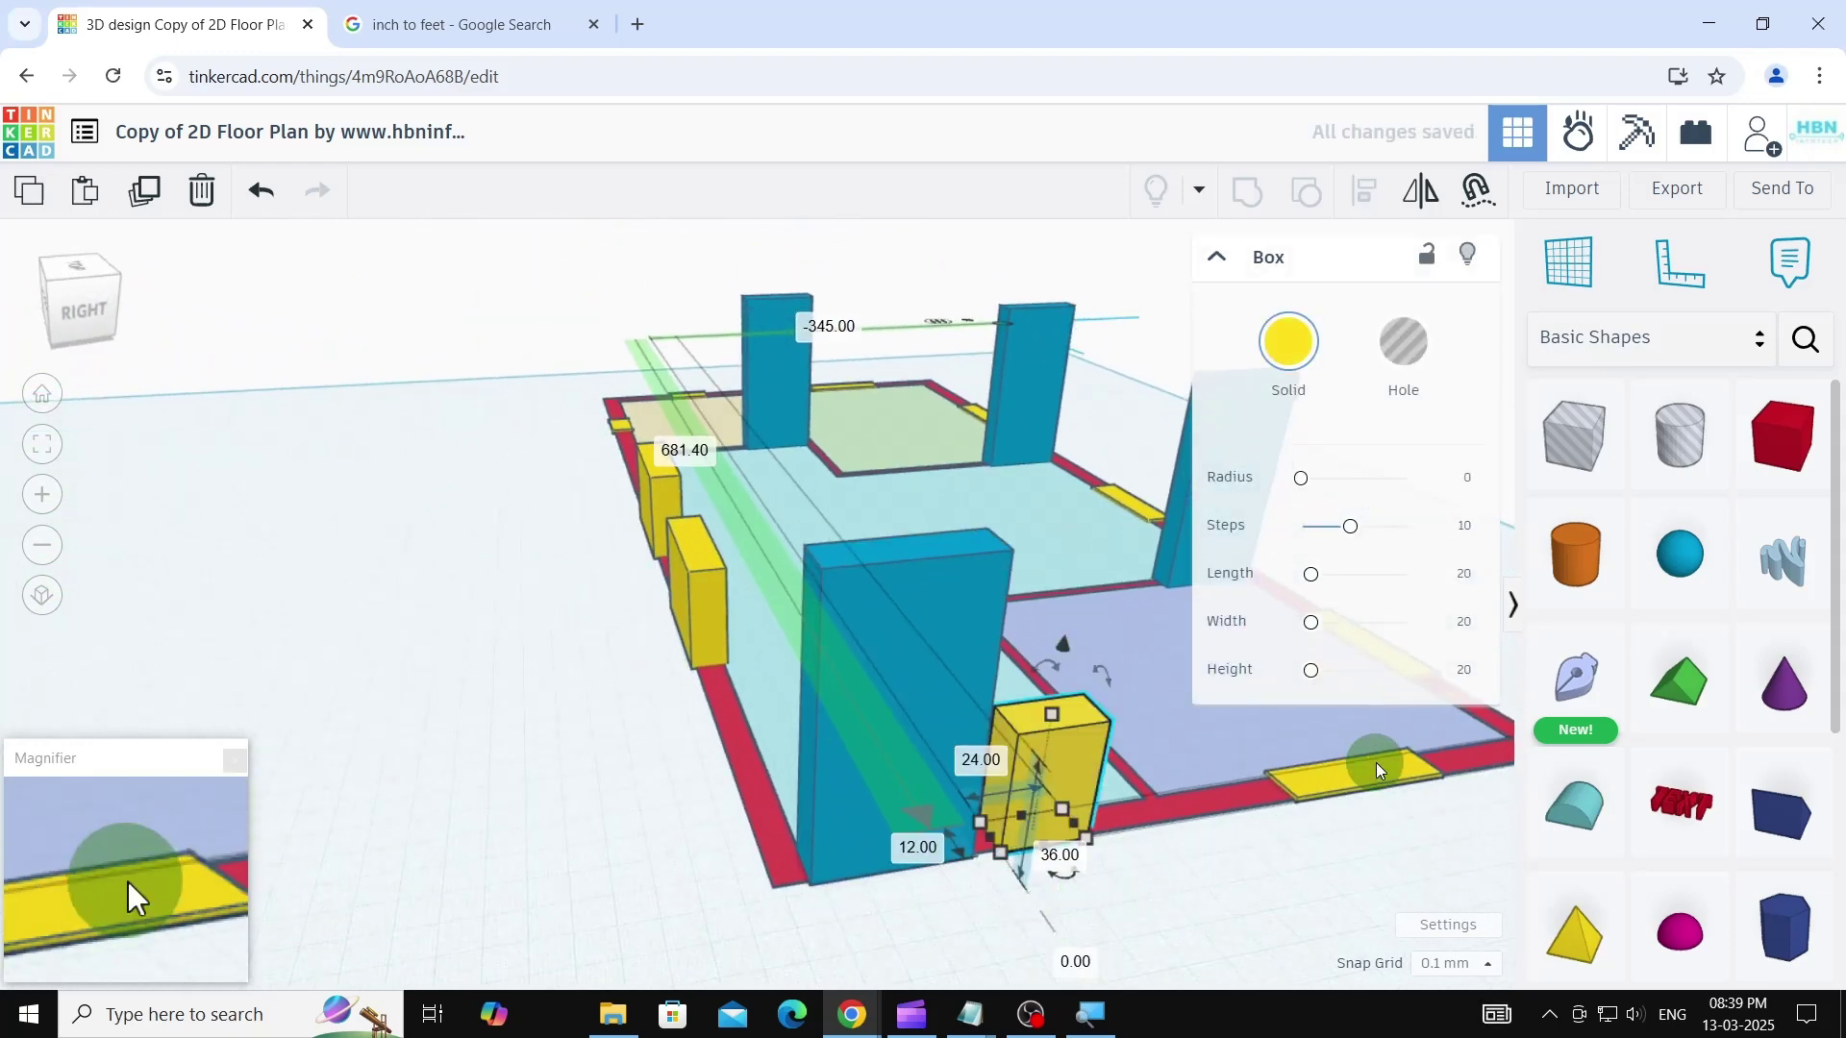
# - Set the heights of the lavender room's side-wall and back-wall window boxes to 36
pyautogui.click(1375, 767)
pyautogui.click(1359, 854)
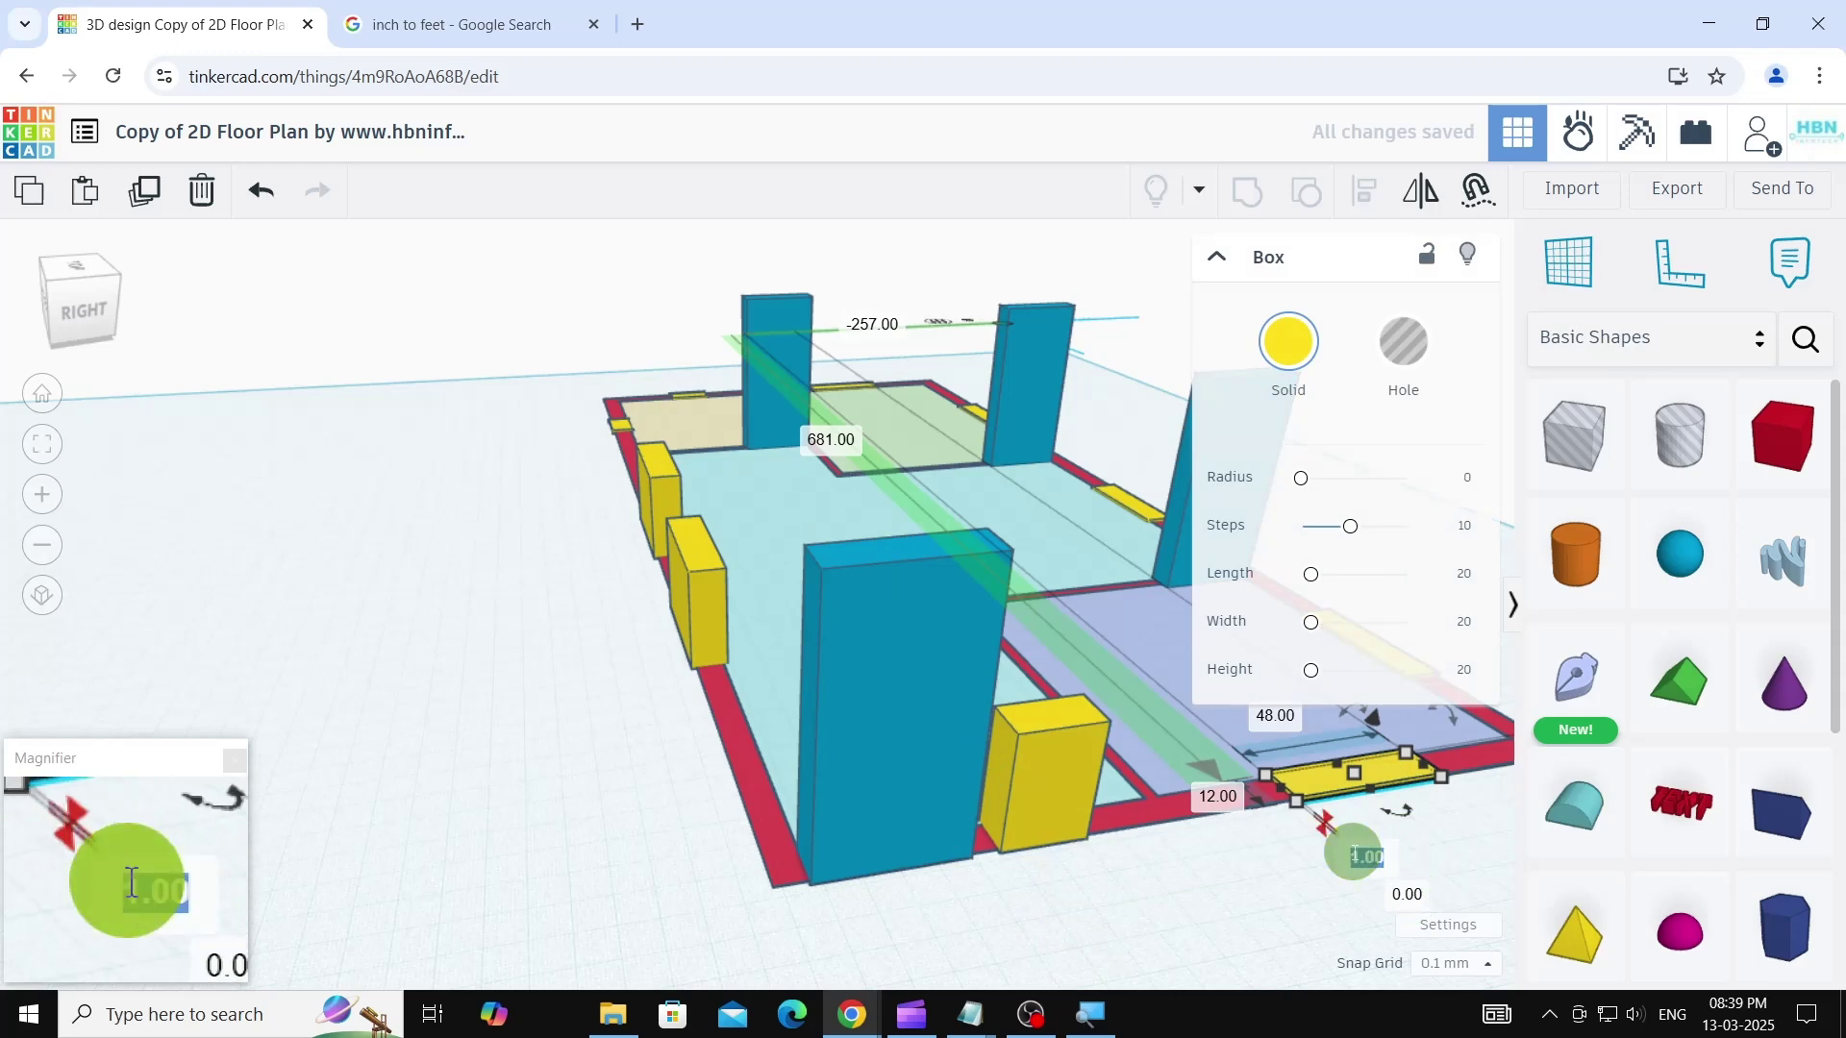
pyautogui.write('36')
pyautogui.press('Return')
pyautogui.moveTo(1106, 590); pyautogui.dragTo(588, 575, button='middle')
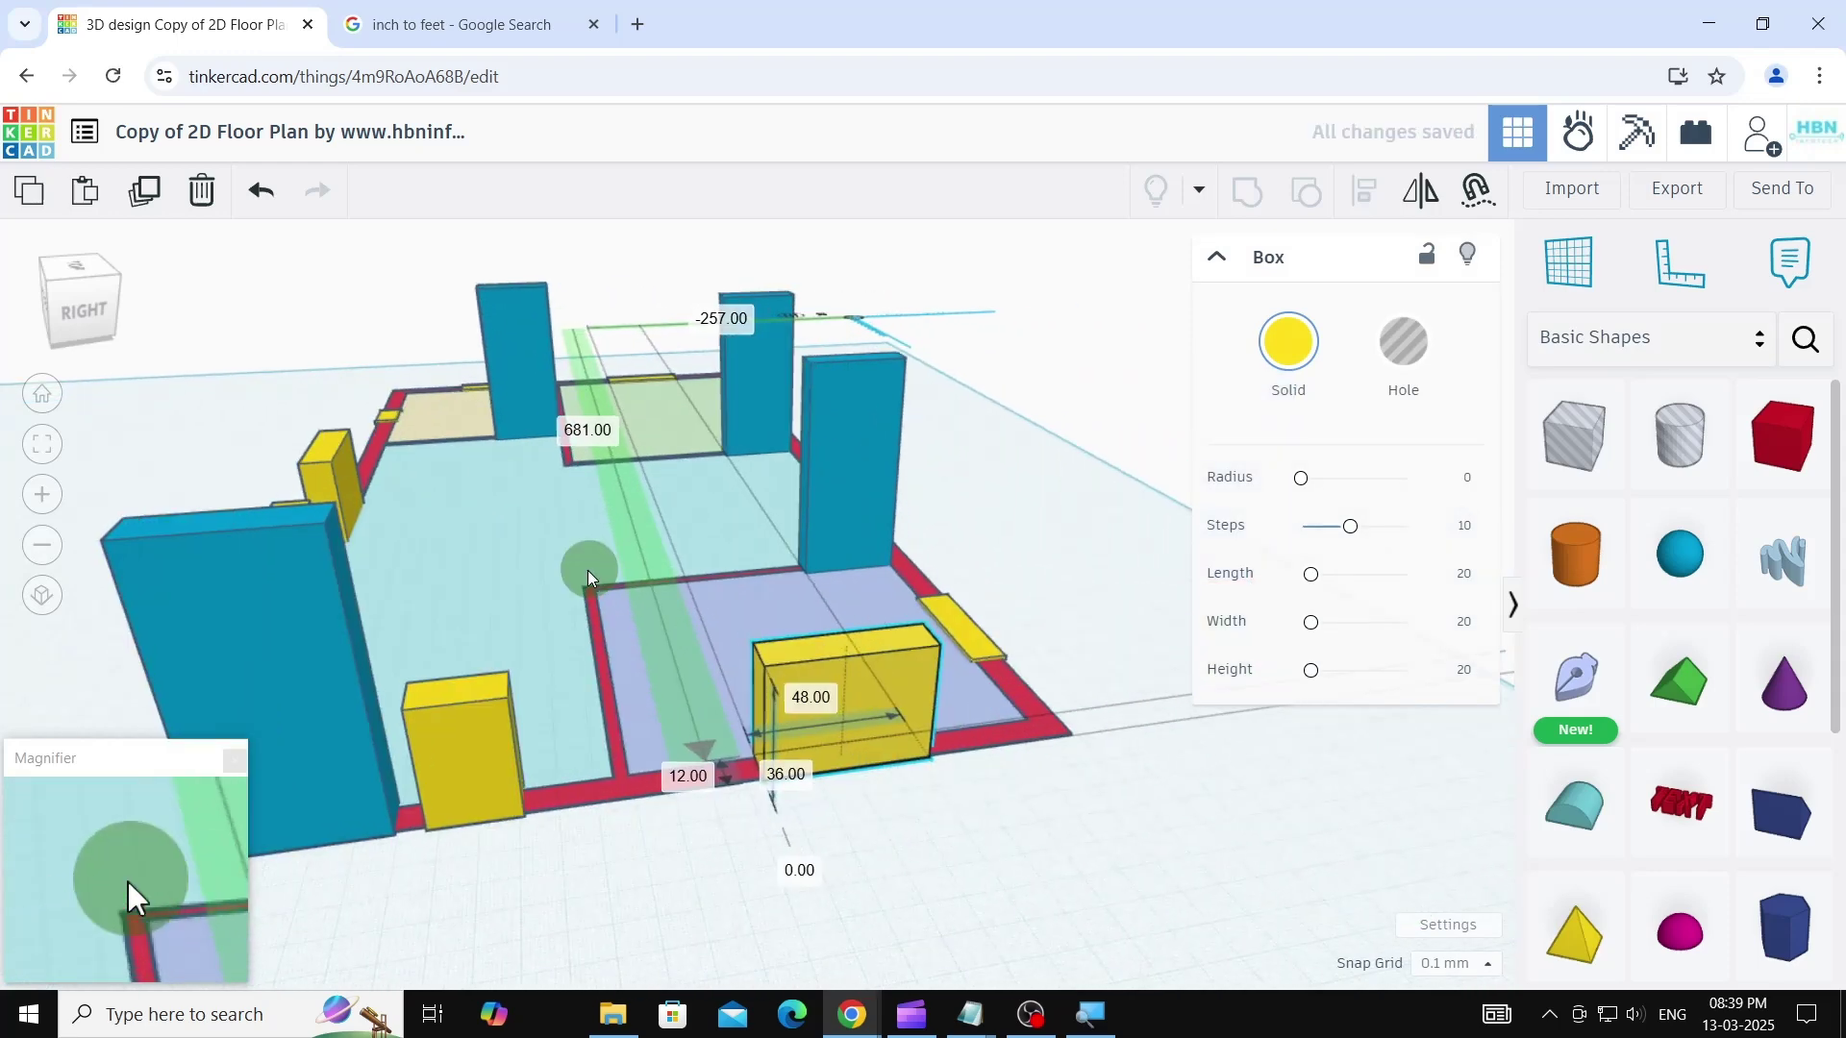
pyautogui.click(996, 650)
pyautogui.click(1008, 695)
pyautogui.write('36')
pyautogui.press('Return')
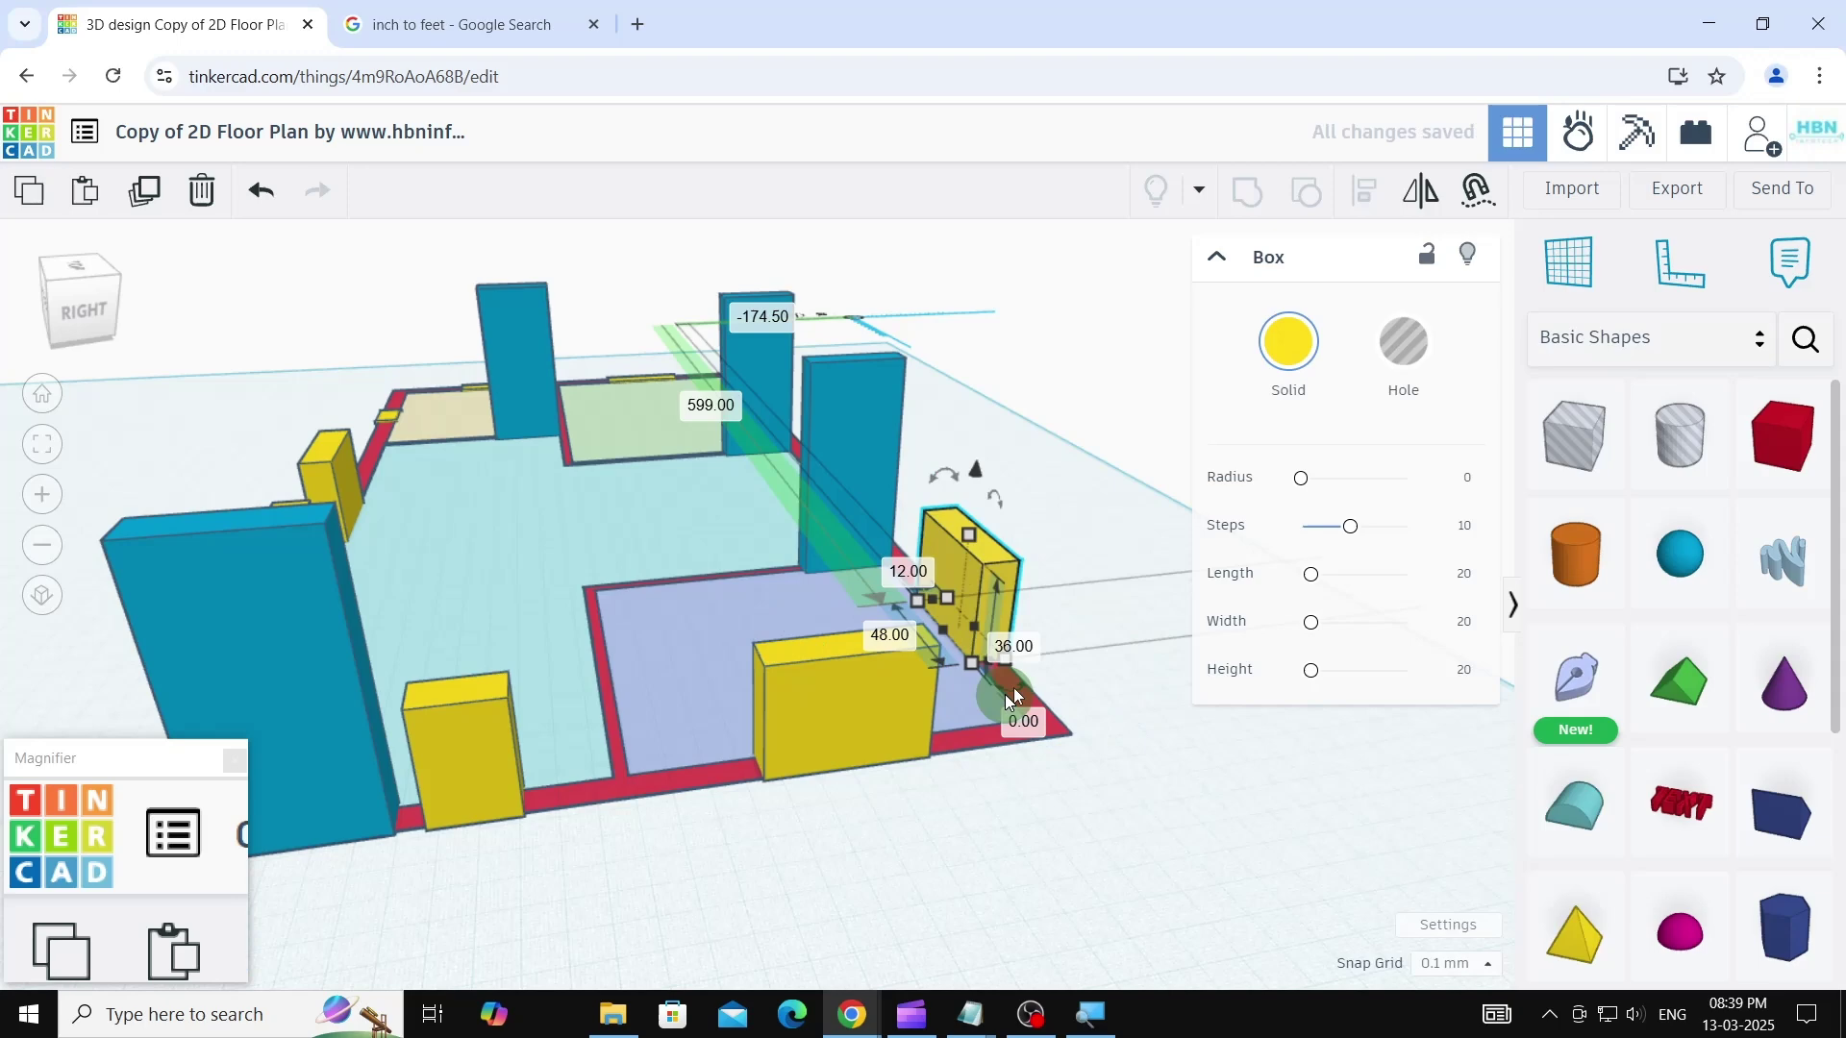
# - Set the heights of the hall's and green room's back-wall window boxes to 36
pyautogui.moveTo(1093, 543); pyautogui.dragTo(557, 651, button='right')
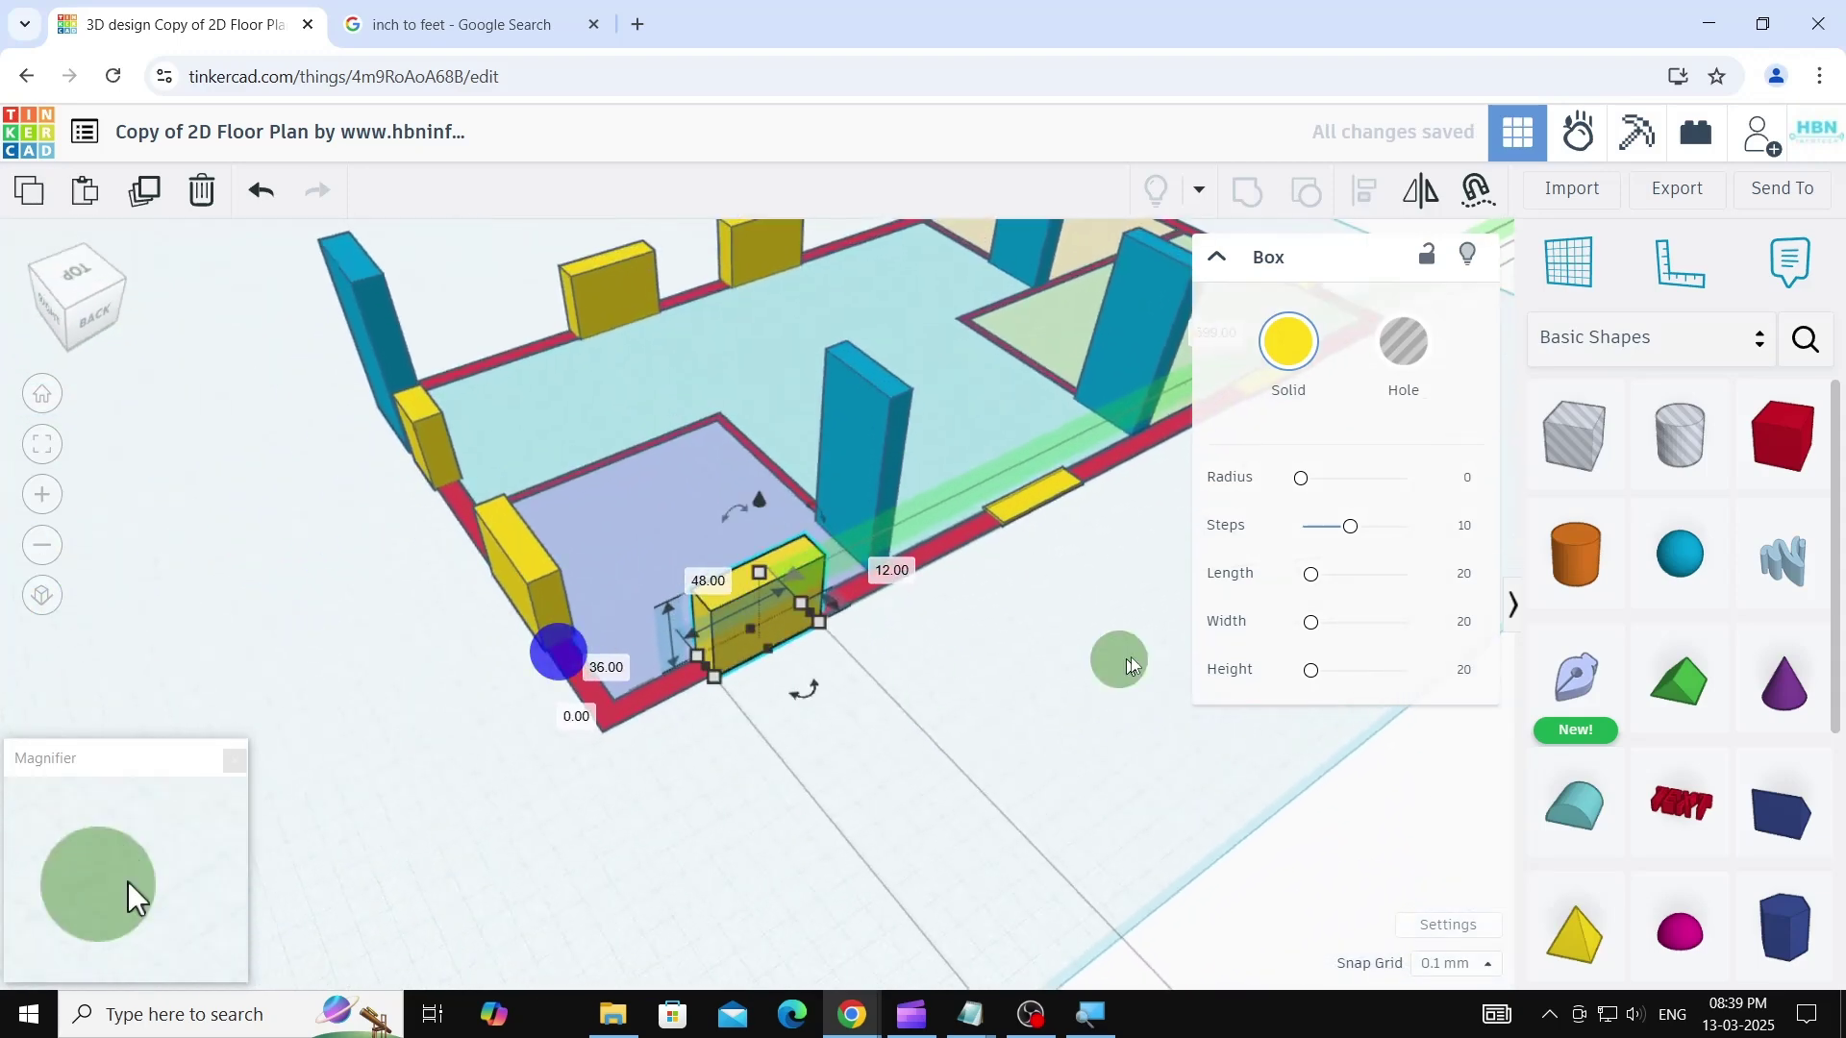
pyautogui.moveTo(1057, 676); pyautogui.dragTo(730, 700, button='middle')
pyautogui.scroll(1, 429, 648)
pyautogui.click(509, 623)
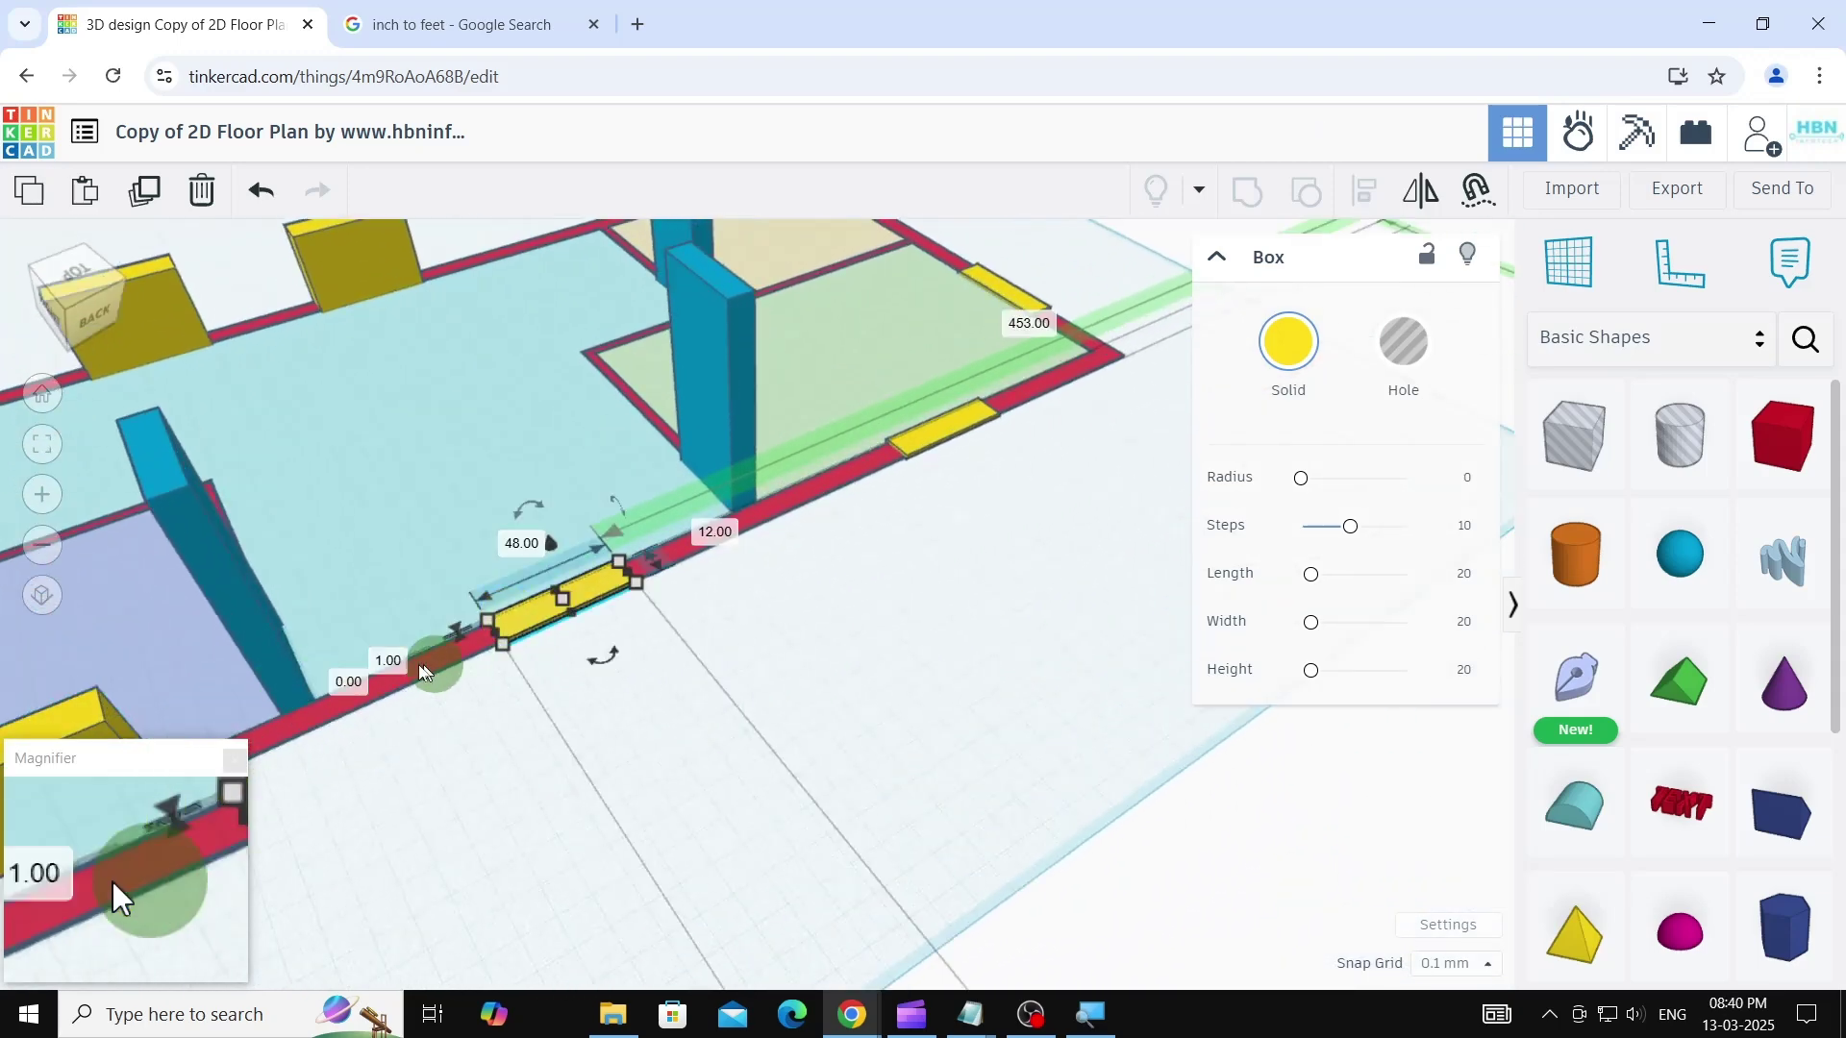
pyautogui.click(926, 435)
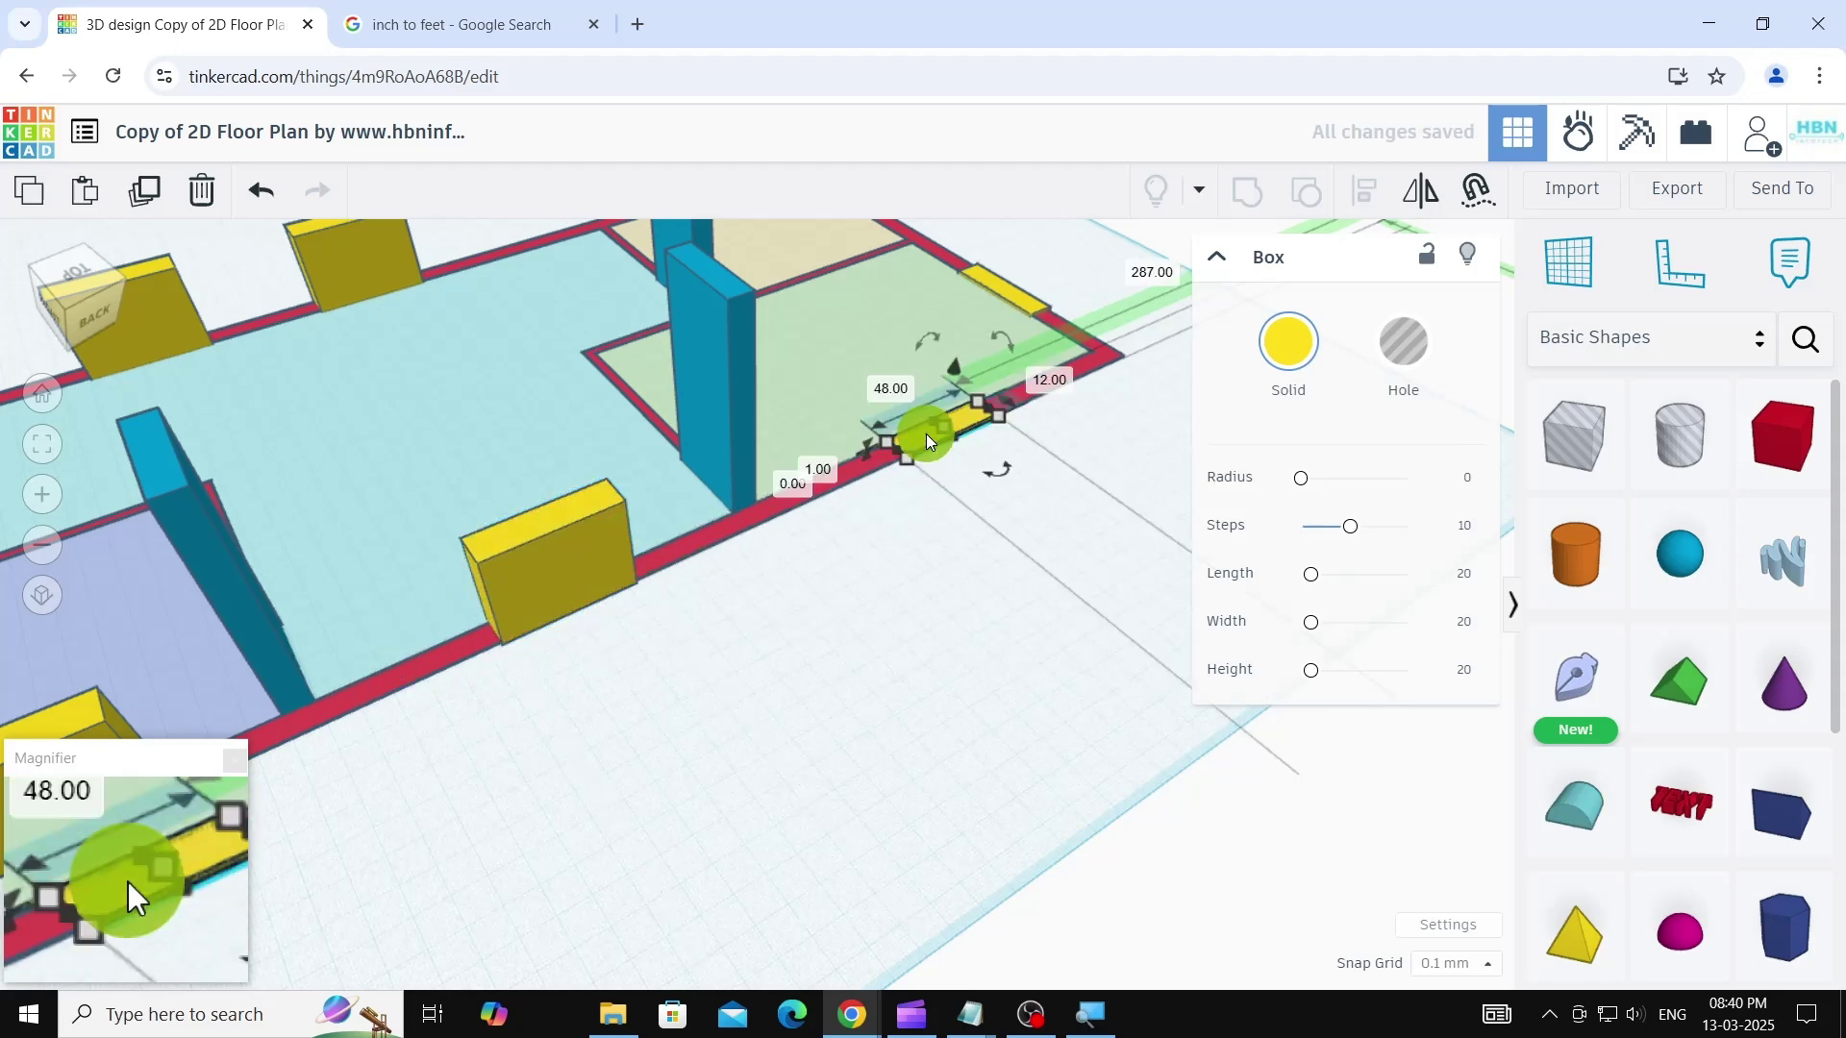
pyautogui.click(817, 463)
pyautogui.write('36')
pyautogui.press('Return')
# - Set the height of the green room's side-wall window box to 36
pyautogui.moveTo(1013, 636); pyautogui.dragTo(794, 888, button='middle')
pyautogui.click(846, 509)
pyautogui.click(728, 496)
pyautogui.write('36')
pyautogui.press('Return')
# - Set the heights of the tan room's side-wall and front-wall window boxes to 24
pyautogui.click(703, 377)
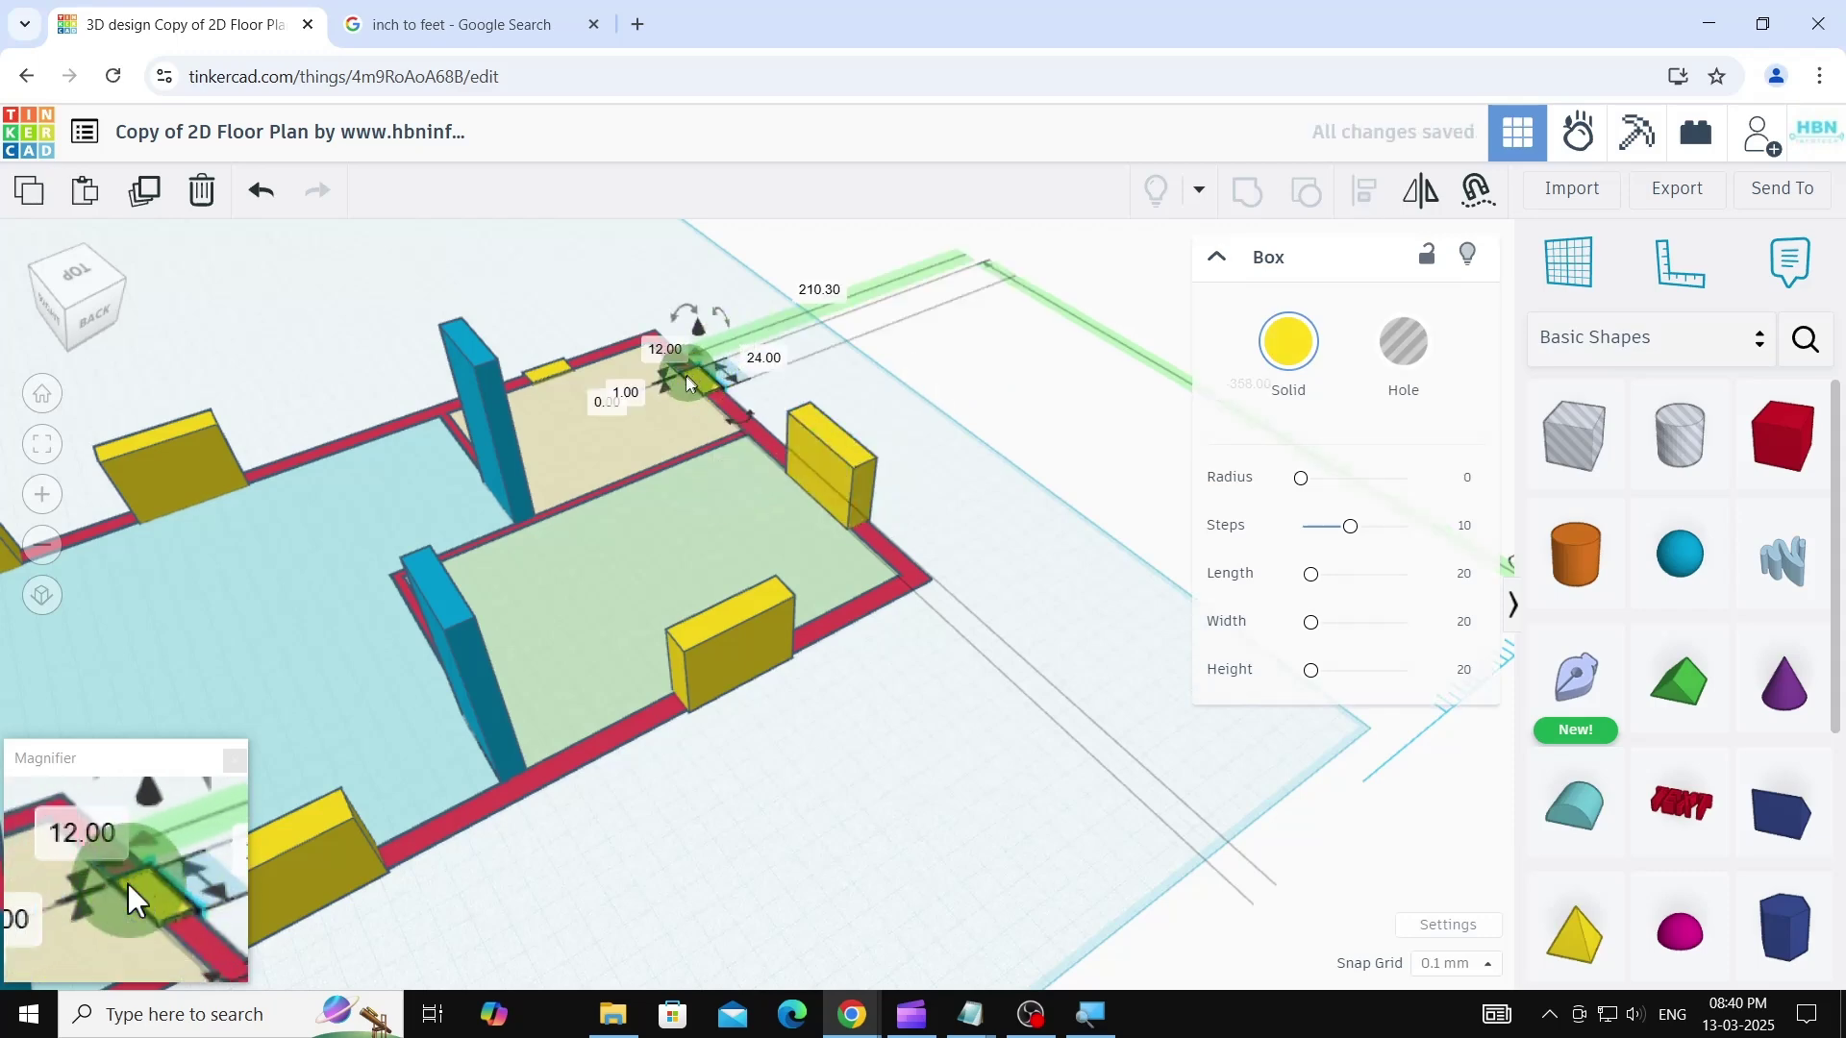
pyautogui.click(626, 398)
pyautogui.write('24')
pyautogui.press('Return')
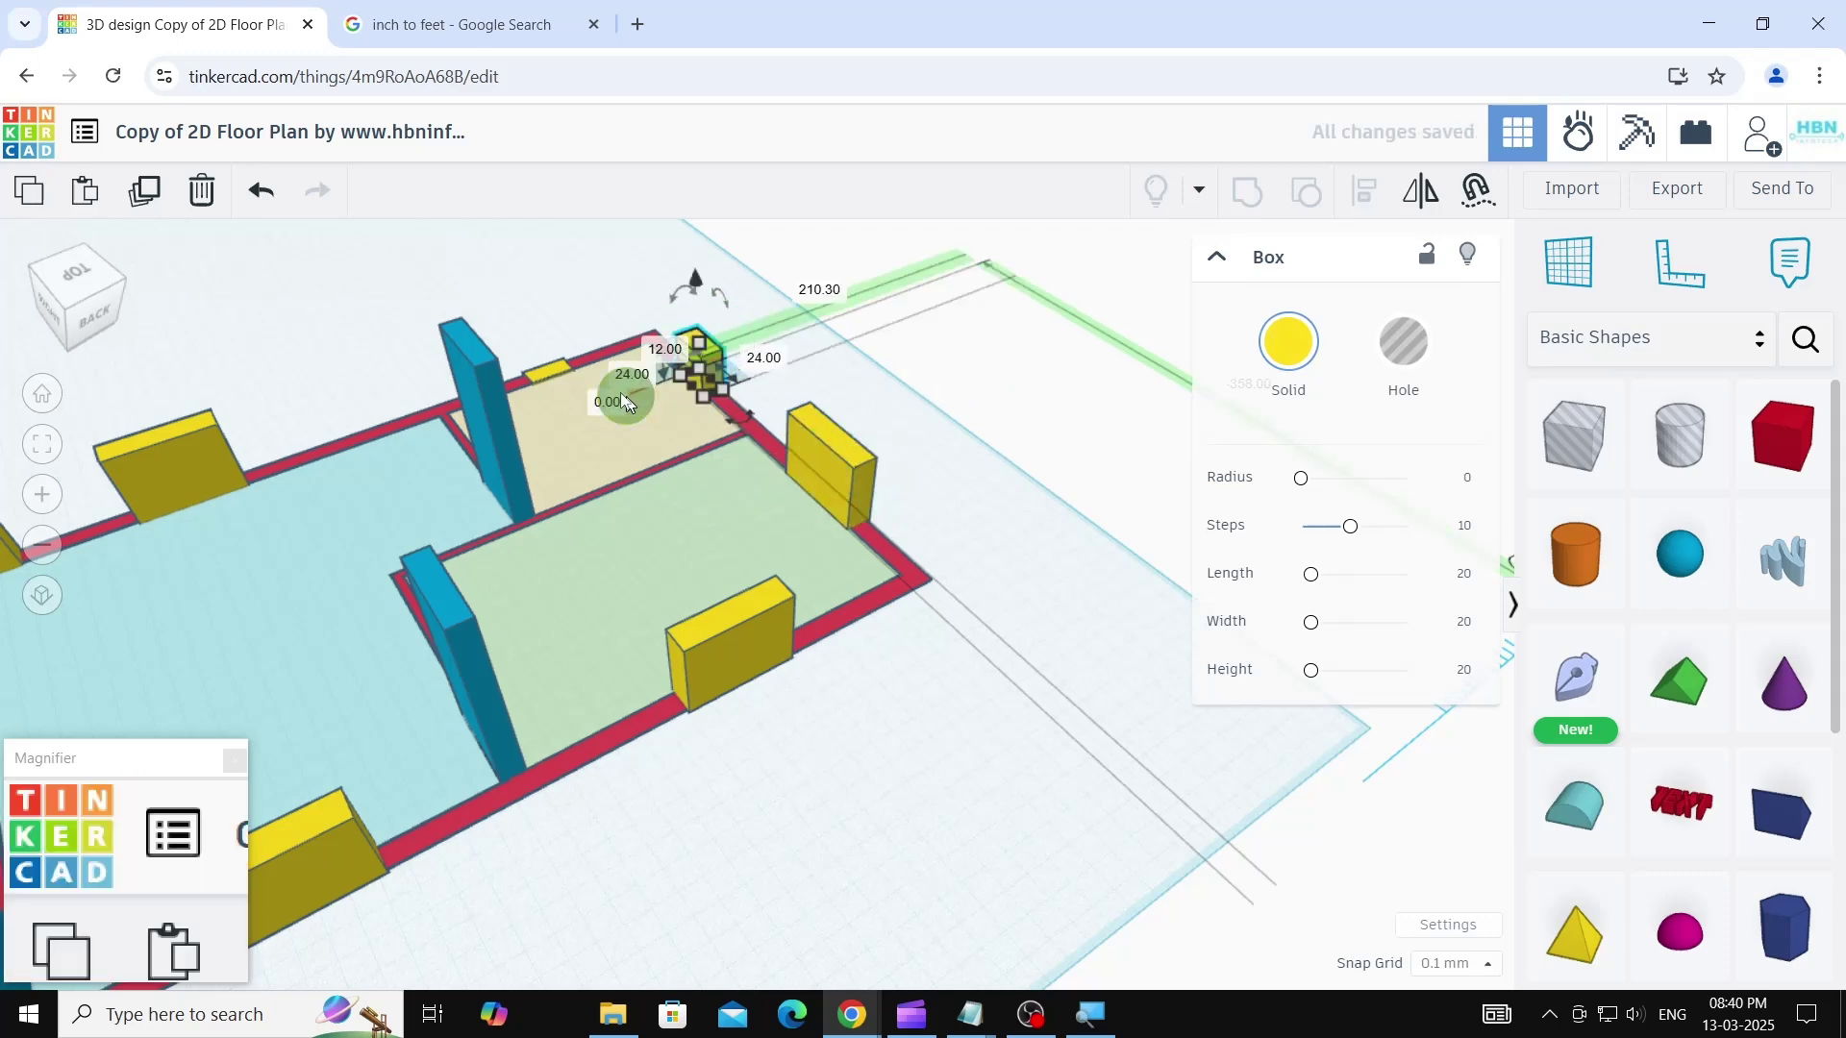
pyautogui.click(557, 371)
pyautogui.write('24')
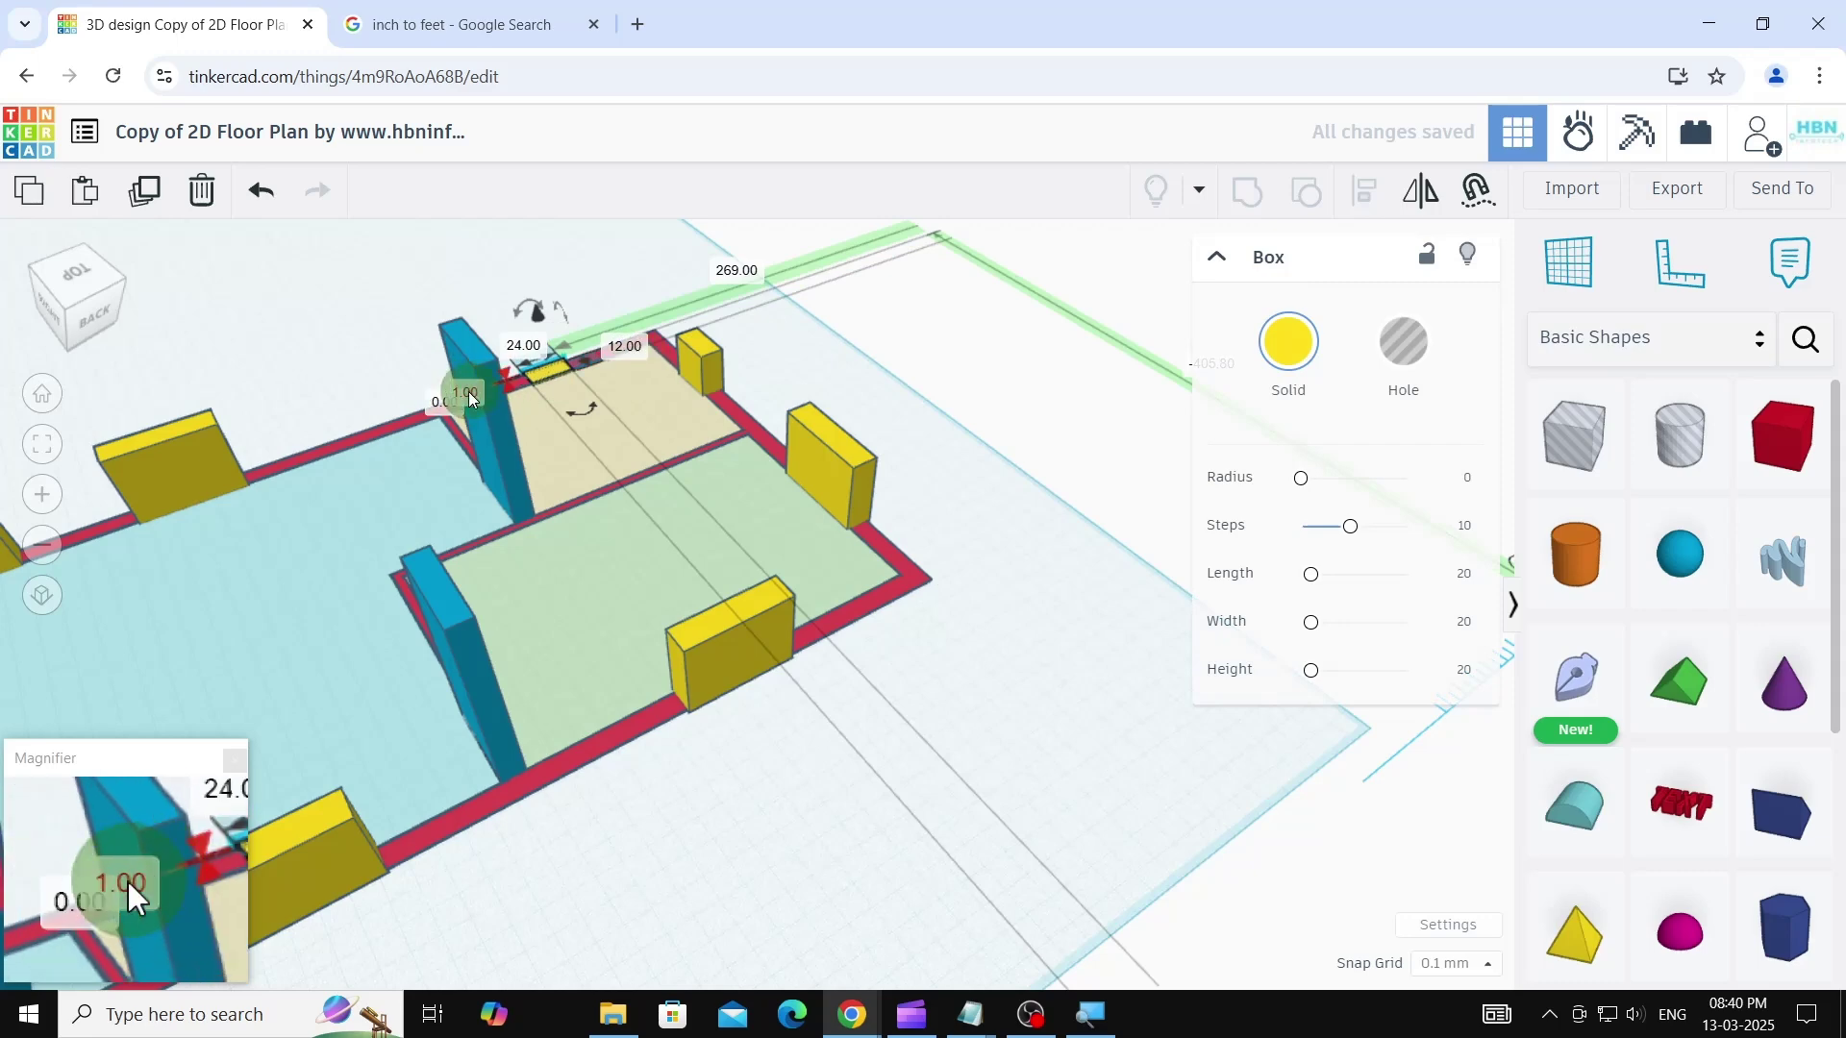
pyautogui.press('Return')
pyautogui.click(805, 366)
# - Raise the hall's front-wall window box nearest the entrance door to 36 above the workplane
pyautogui.moveTo(820, 758); pyautogui.dragTo(1121, 672, button='right')
pyautogui.scroll(-2, 944, 629)
pyautogui.moveTo(950, 619); pyautogui.dragTo(1294, 1025, button='right')
pyautogui.moveTo(734, 763); pyautogui.dragTo(997, 663, button='middle')
pyautogui.moveTo(1224, 709); pyautogui.dragTo(1210, 656, button='middle')
pyautogui.moveTo(1214, 663); pyautogui.dragTo(1060, 833, button='right')
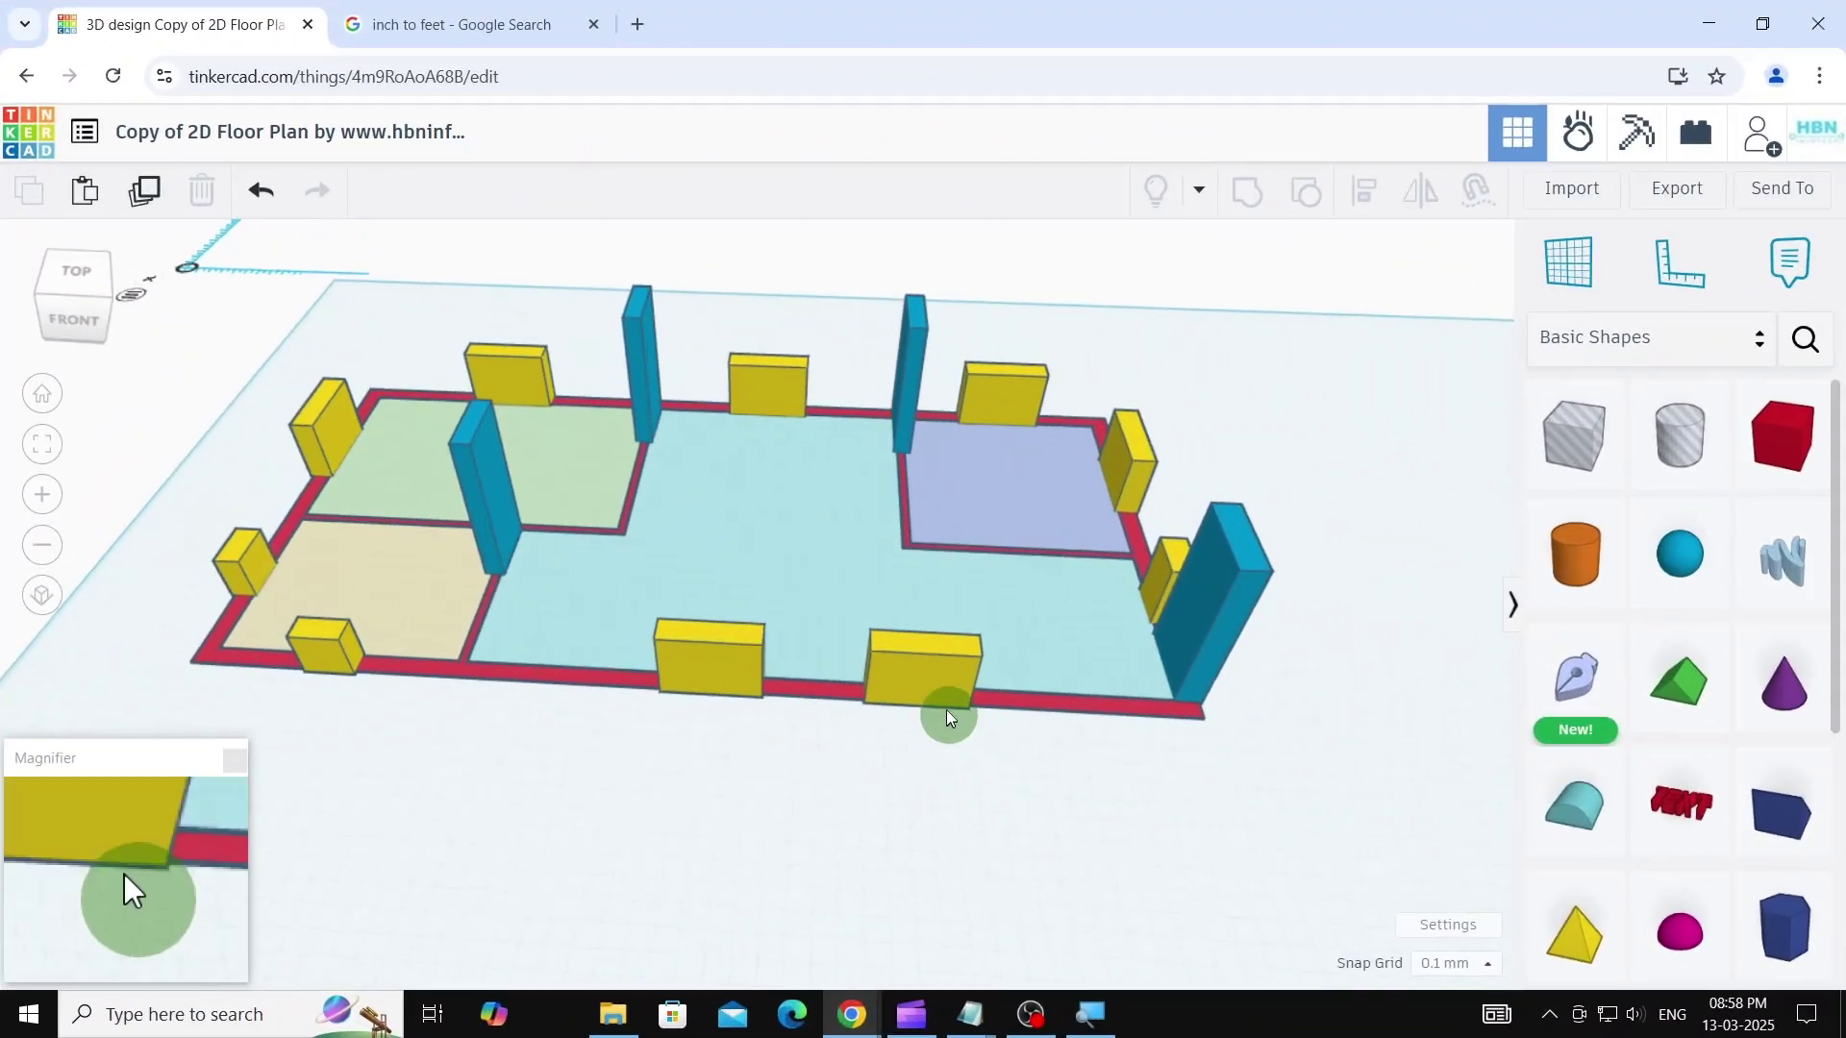
pyautogui.click(942, 697)
pyautogui.scroll(3, 1031, 777)
pyautogui.click(1044, 673)
pyautogui.write('36')
pyautogui.press('Return')
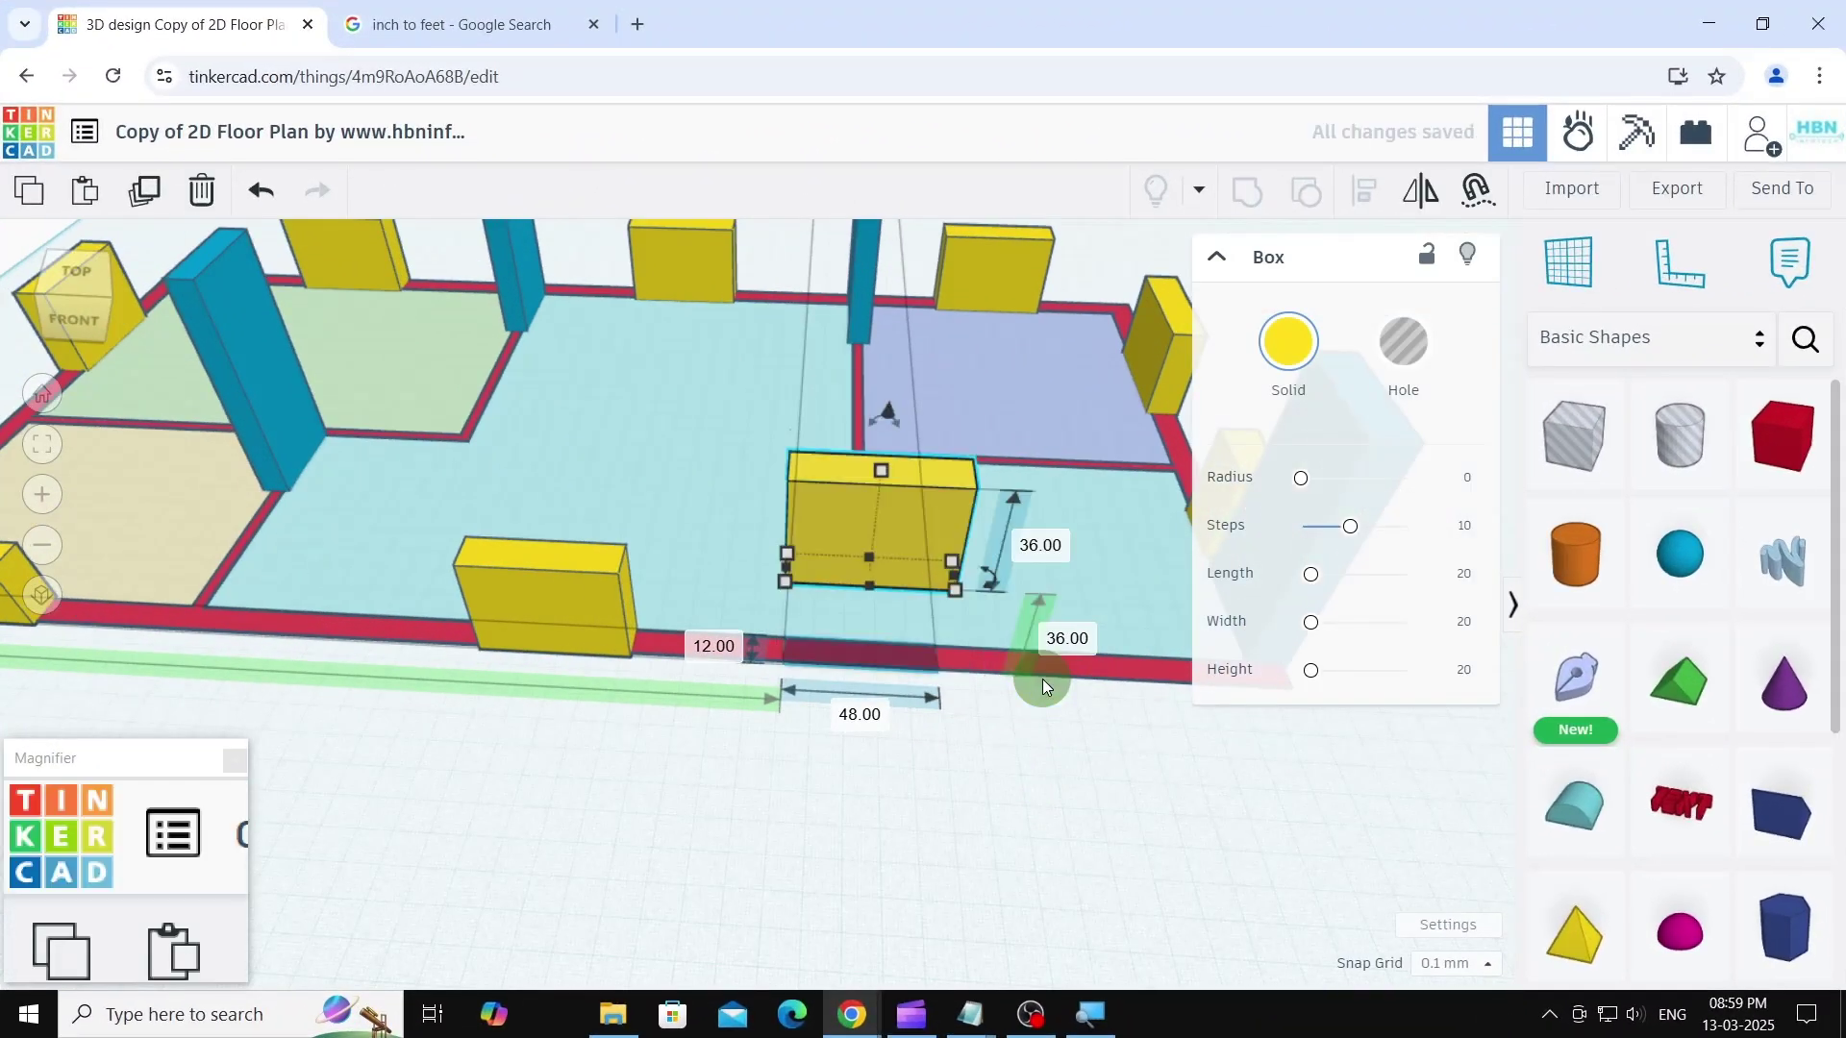
# - Raise the hall's other front-wall window box, nearer the tan room, to 36 above the workplane
pyautogui.click(600, 627)
pyautogui.click(723, 663)
pyautogui.write('36')
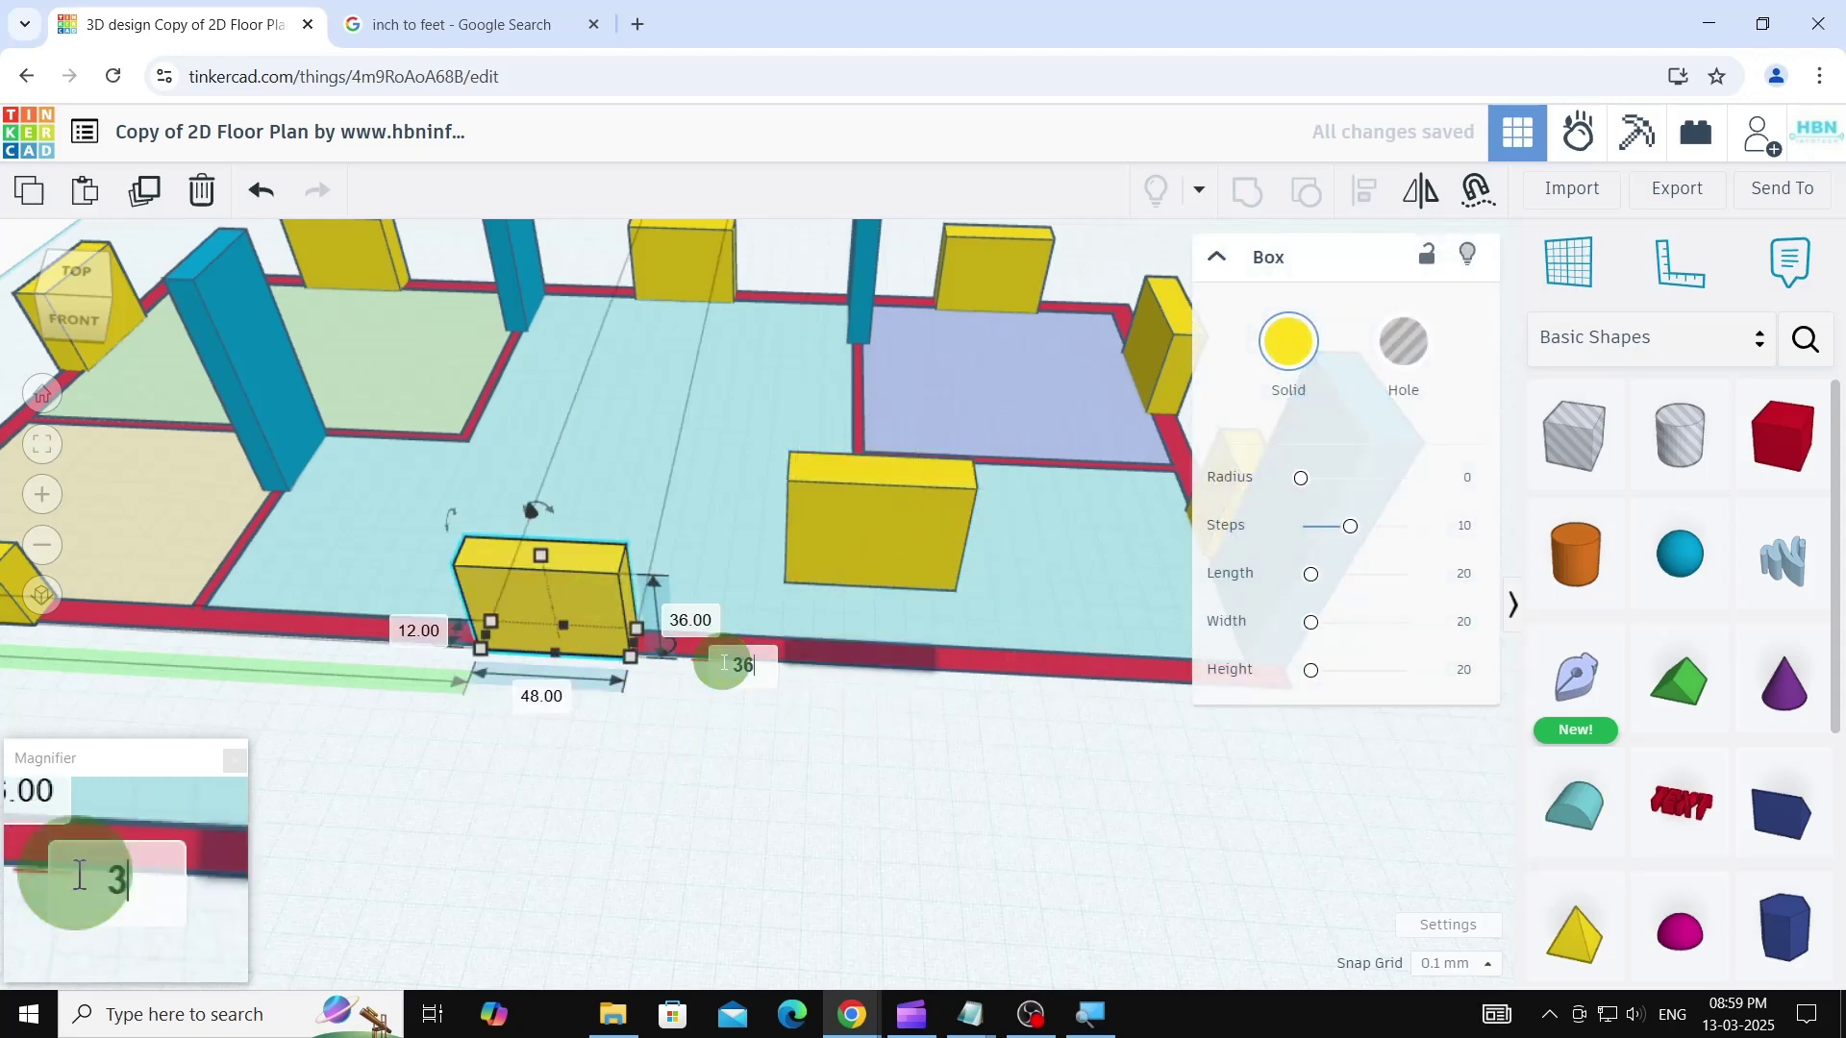
pyautogui.press('Return')
# - Raise the hall's and lavender room's side-wall window boxes to 36 above the workplane
pyautogui.moveTo(946, 760); pyautogui.dragTo(1034, 848, button='right')
pyautogui.click(1034, 850)
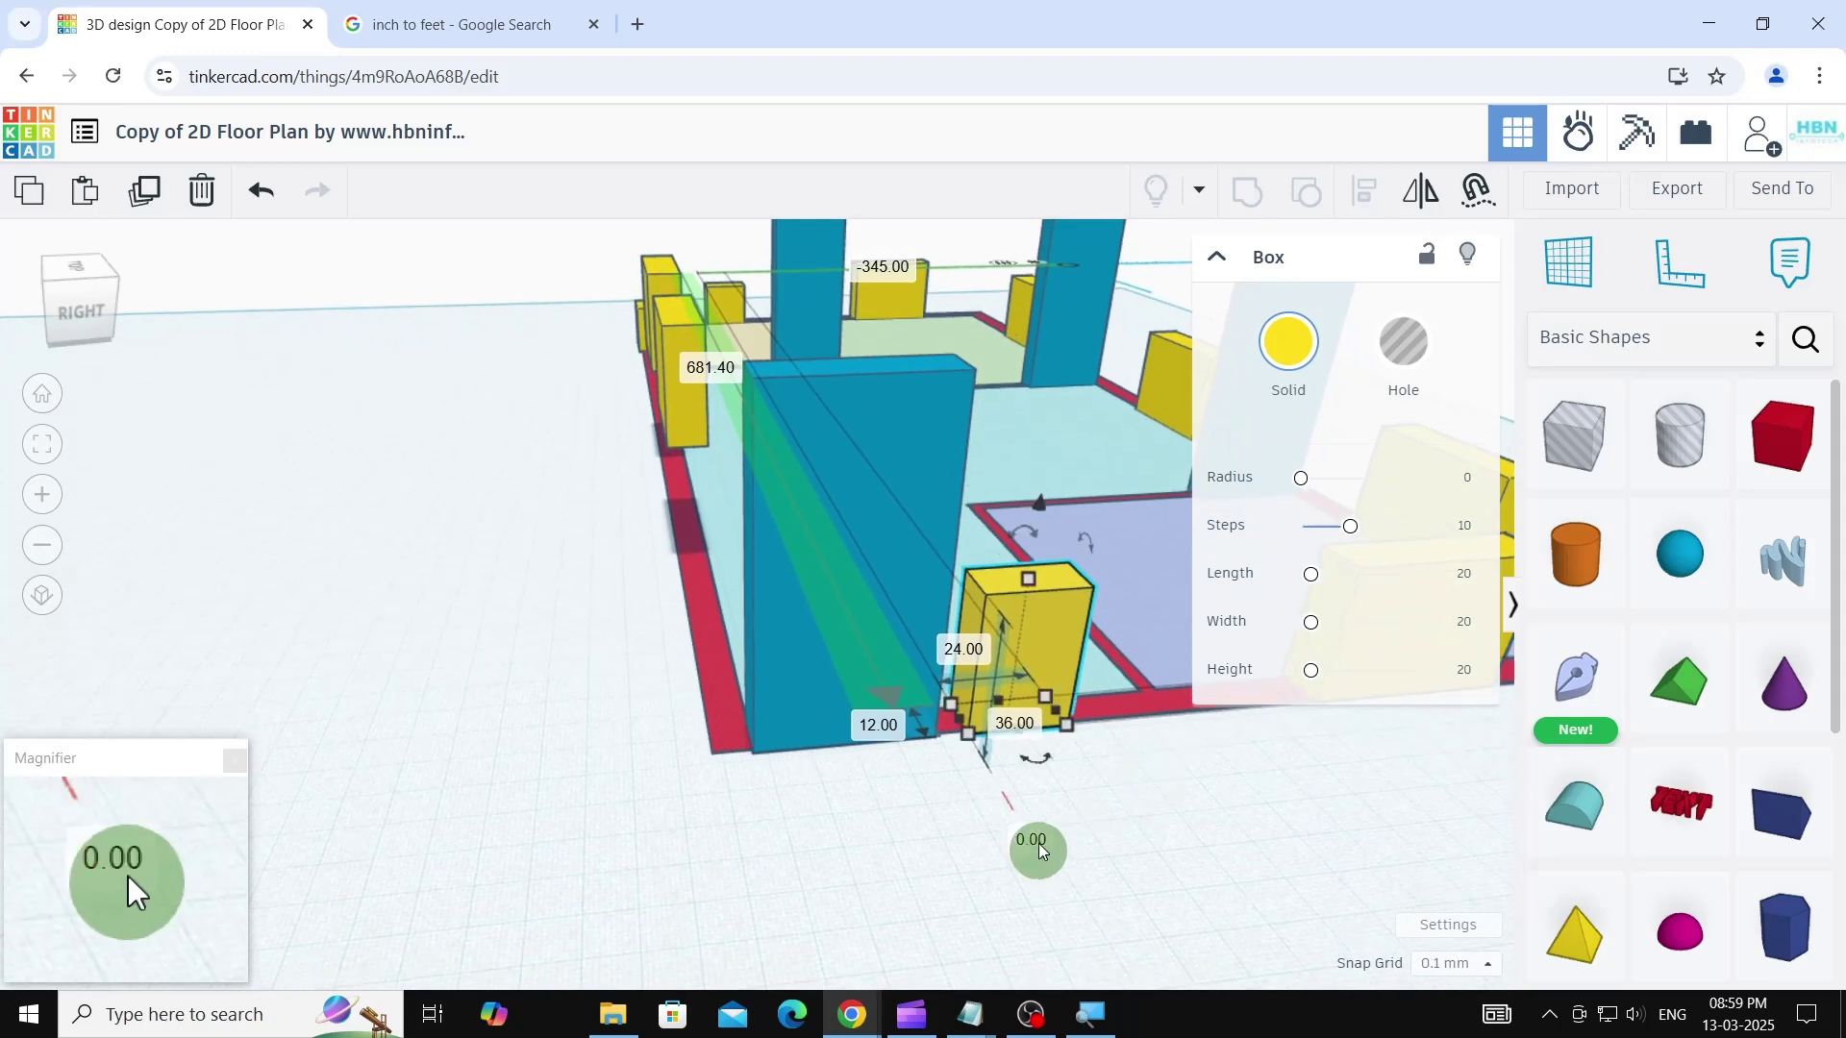
pyautogui.write('36')
pyautogui.press('Return')
pyautogui.moveTo(1192, 801); pyautogui.dragTo(821, 601, button='right')
pyautogui.click(748, 791)
pyautogui.write('36')
pyautogui.press('Return')
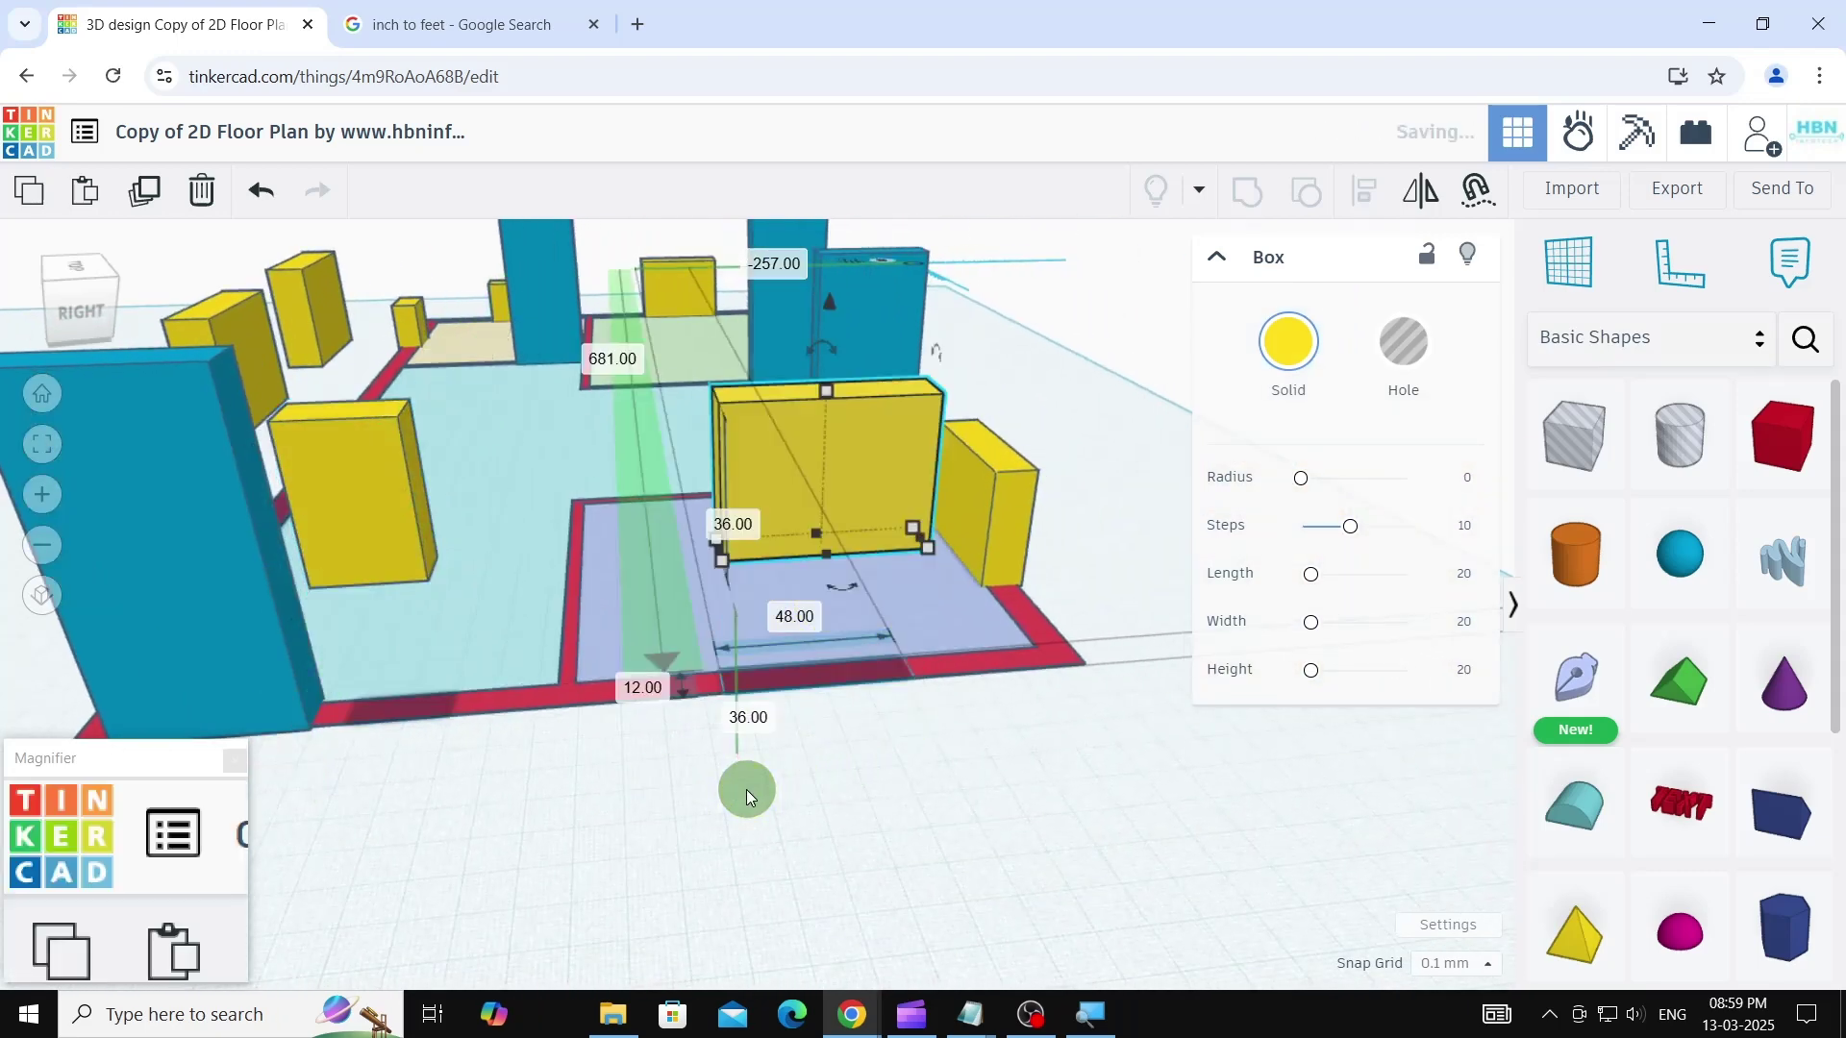
# - Raise the lavender room's back-wall window box to 36 above the workplane
pyautogui.moveTo(1065, 770); pyautogui.dragTo(590, 770, button='right')
pyautogui.click(819, 671)
pyautogui.click(494, 697)
pyautogui.write('36')
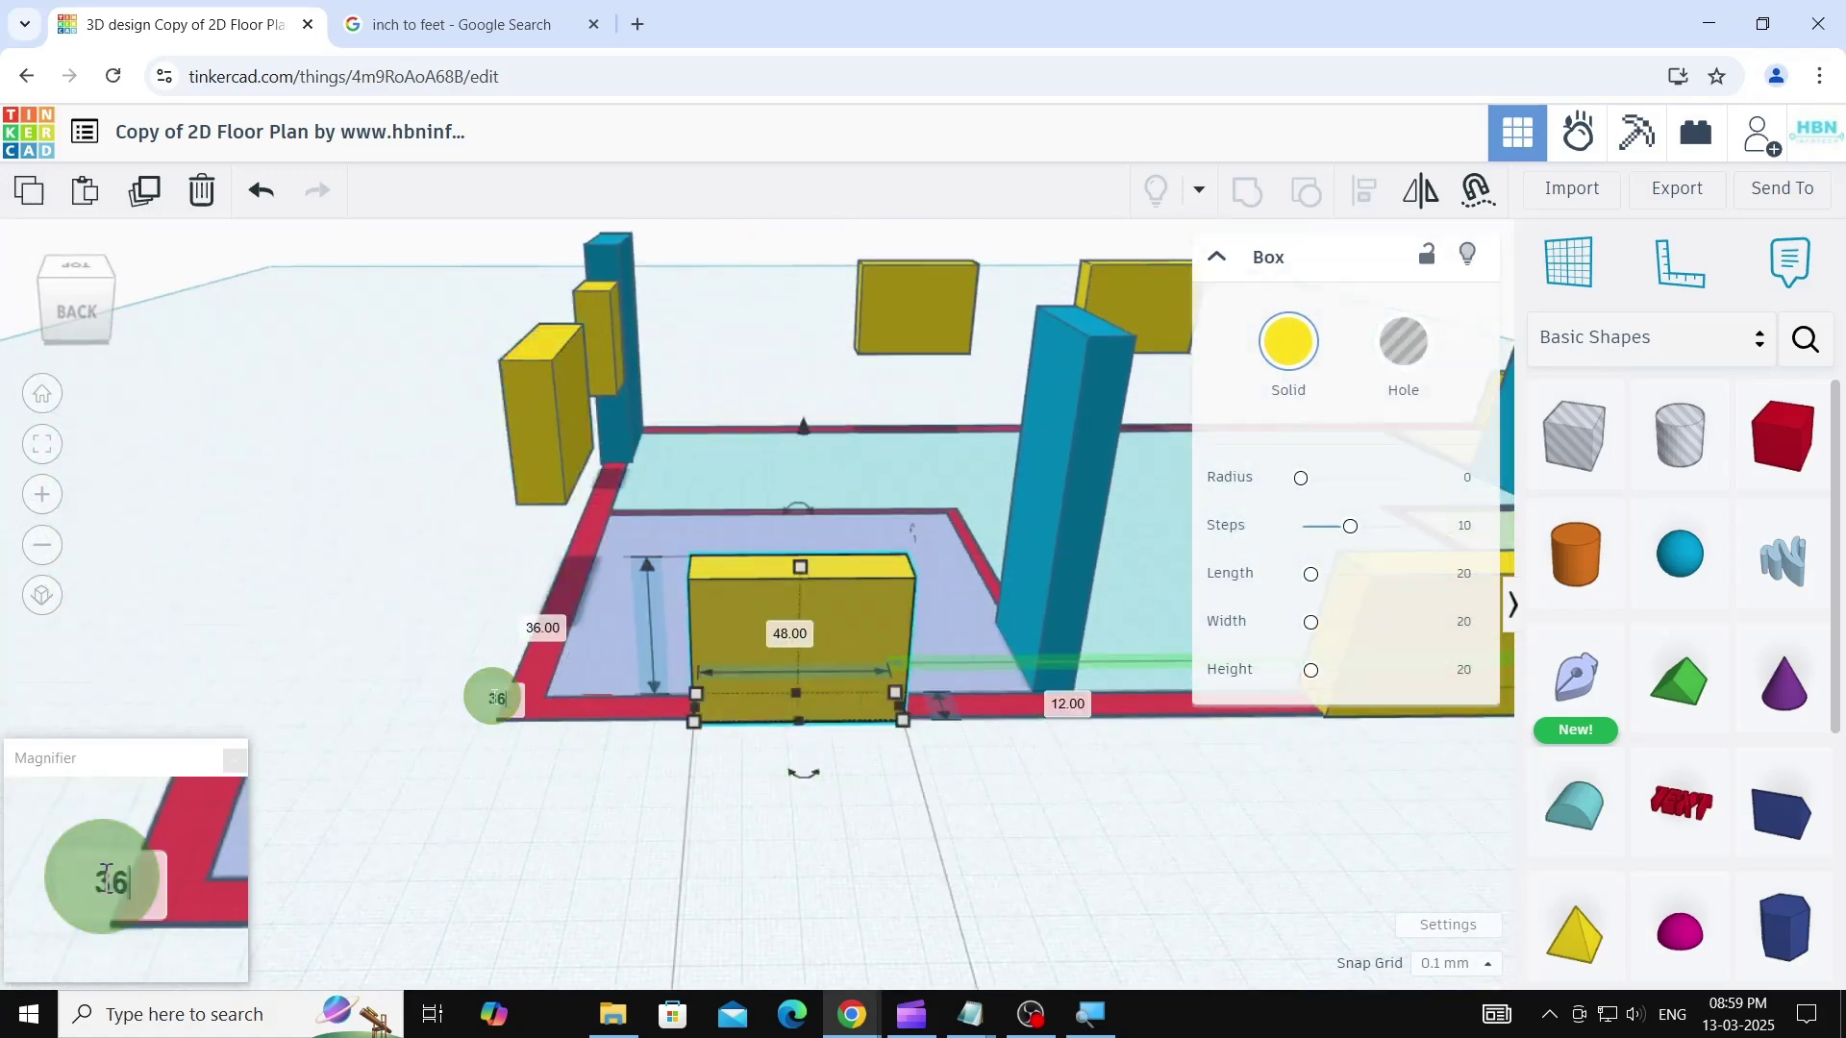
pyautogui.press('Return')
# - Raise the hall's and green room's back-wall window boxes to 36 above the workplane
pyautogui.moveTo(1244, 874); pyautogui.dragTo(940, 839, button='middle')
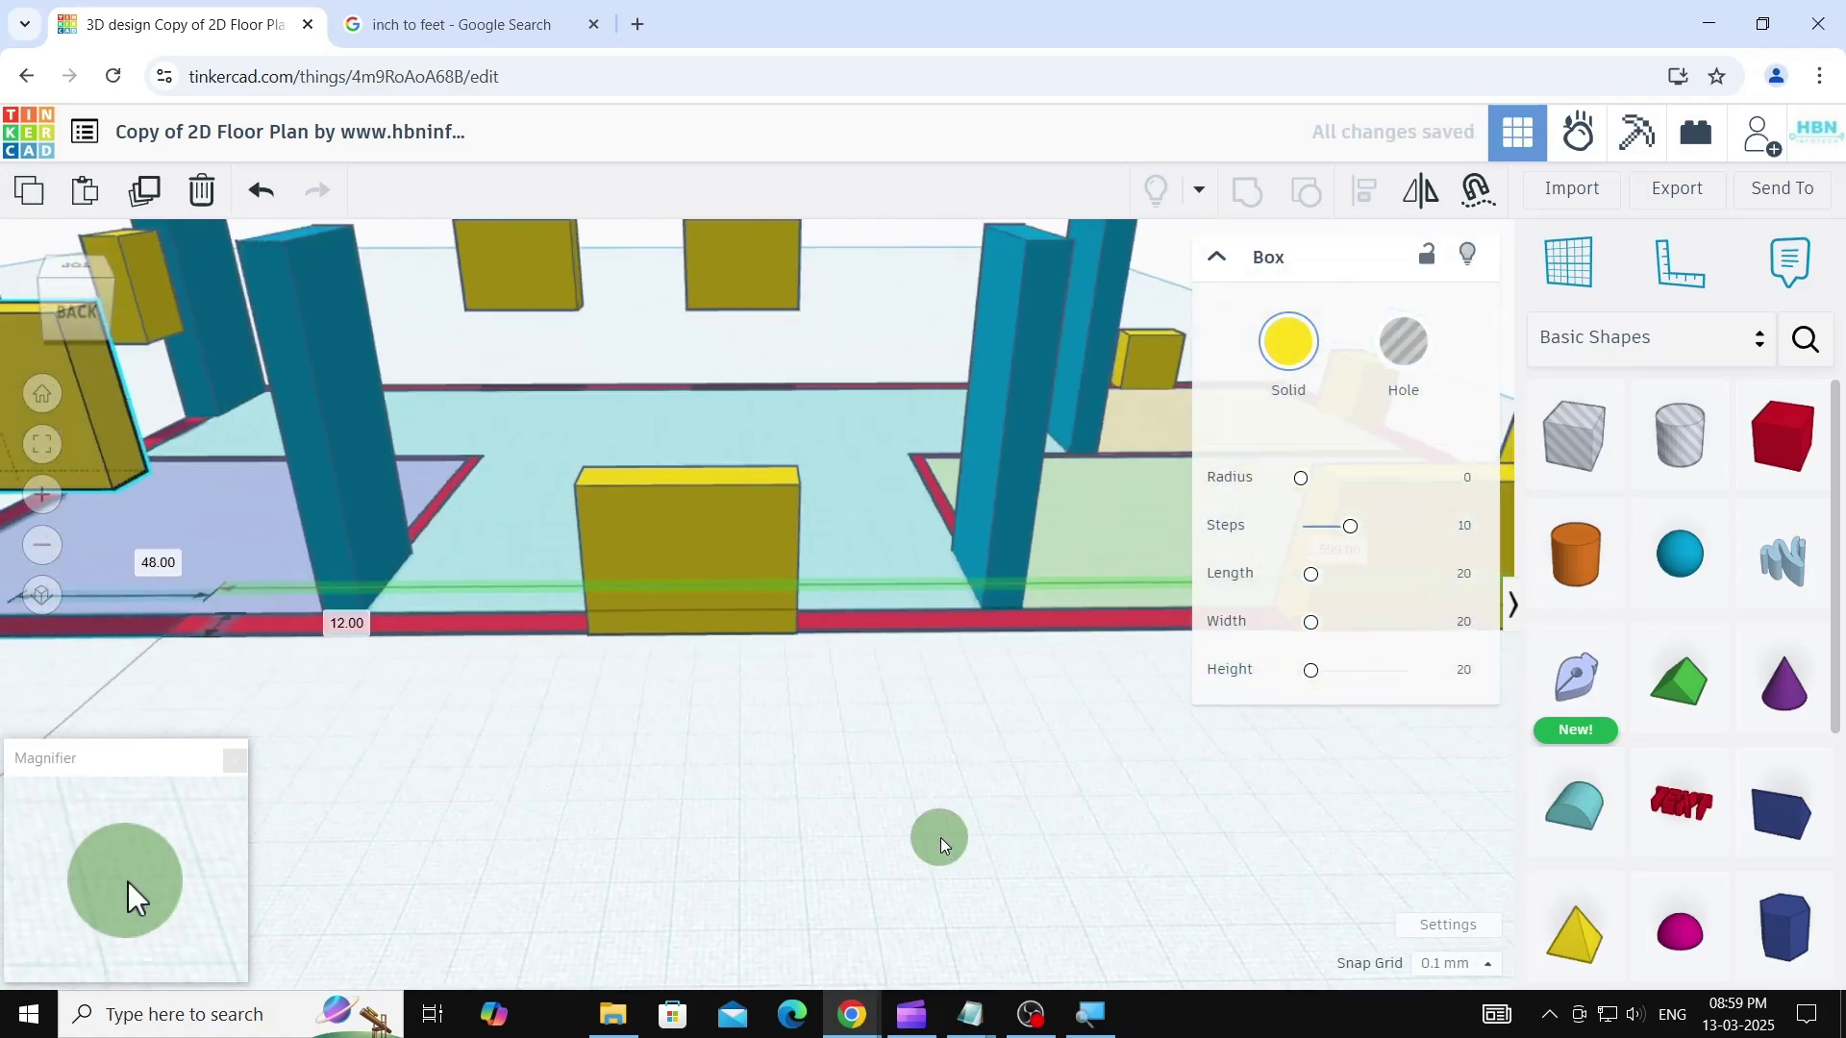
pyautogui.click(754, 548)
pyautogui.click(391, 612)
pyautogui.write('36')
pyautogui.press('Return')
pyautogui.moveTo(1071, 747); pyautogui.dragTo(804, 717, button='middle')
pyautogui.click(735, 469)
pyautogui.click(401, 562)
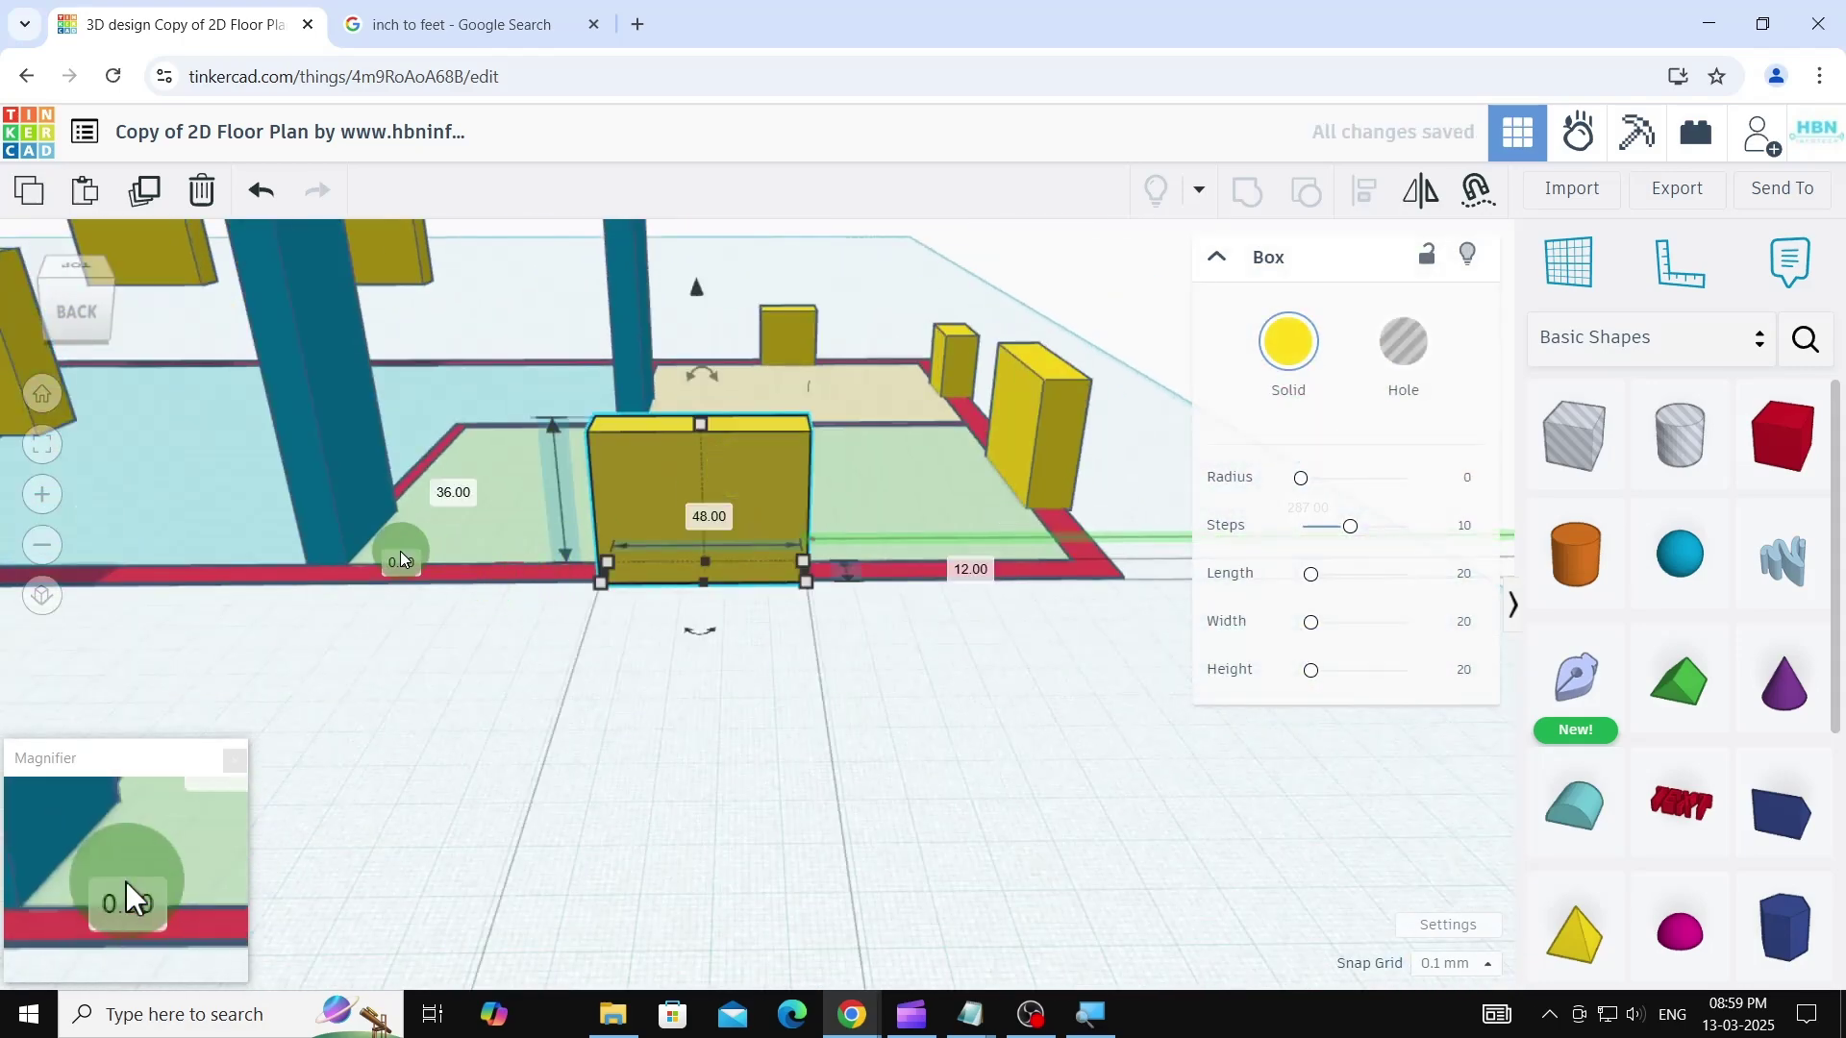
pyautogui.write('36')
pyautogui.press('Return')
# - Raise the green room's side-wall window box to 36 above the workplane
pyautogui.moveTo(995, 675); pyautogui.dragTo(697, 710, button='right')
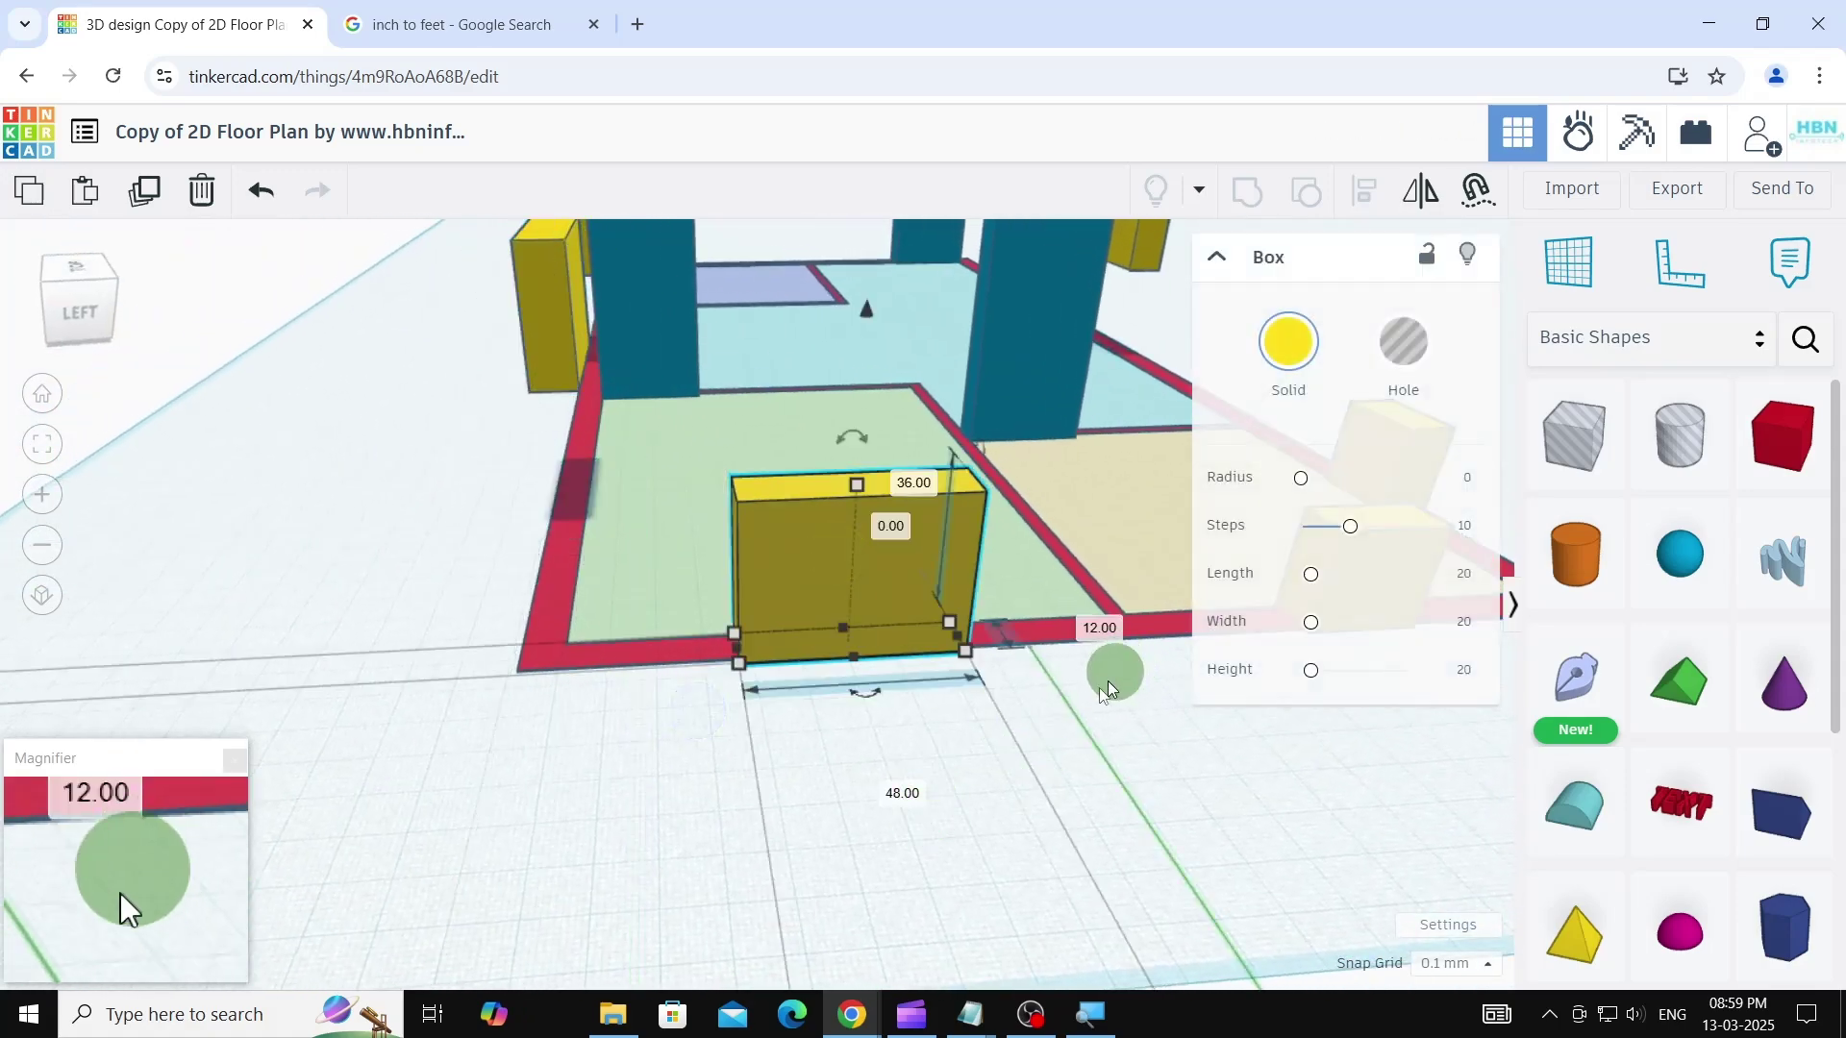
pyautogui.click(890, 526)
pyautogui.write('36')
pyautogui.press('Return')
# - Raise the tan room's side-wall and front-wall window boxes to 60 above the workplane
pyautogui.moveTo(1067, 764); pyautogui.dragTo(879, 761, button='middle')
pyautogui.click(842, 571)
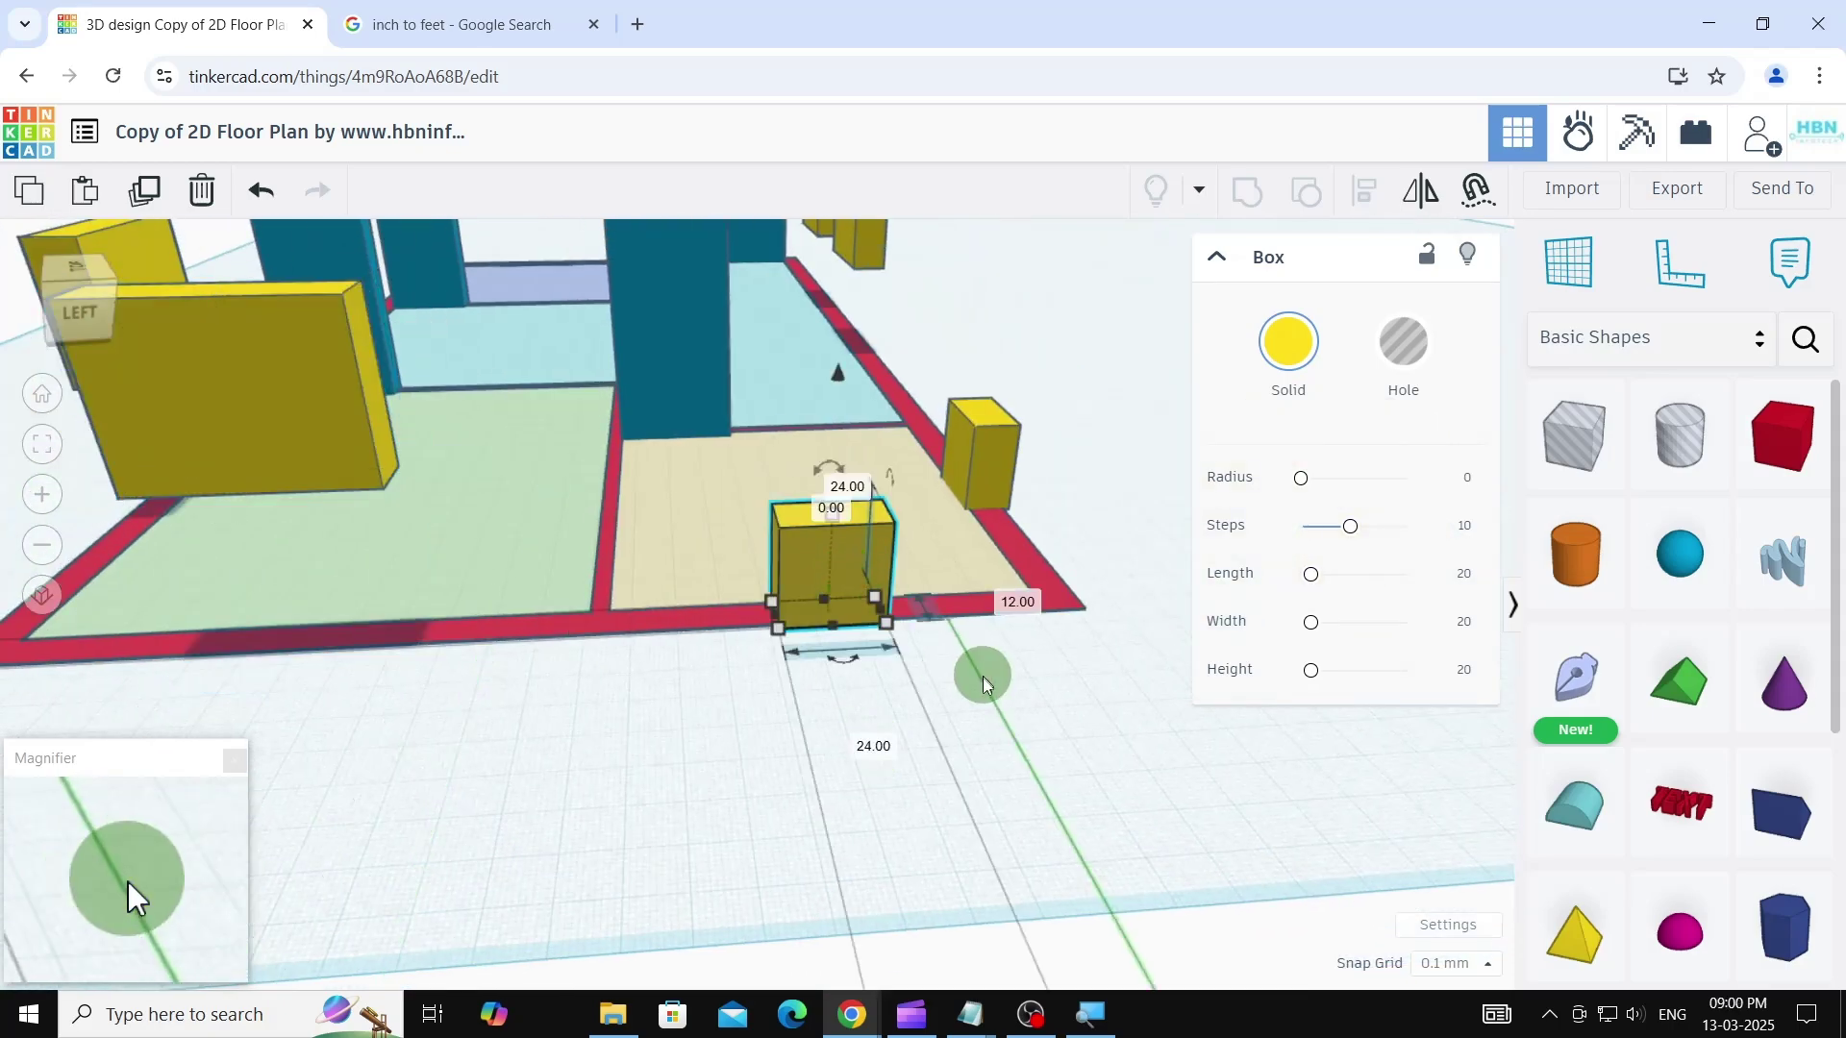
pyautogui.click(827, 510)
pyautogui.write('60')
pyautogui.press('Return')
pyautogui.moveTo(1112, 721); pyautogui.dragTo(679, 742, button='right')
pyautogui.click(750, 627)
pyautogui.click(954, 653)
pyautogui.write('60')
pyautogui.press('Return')
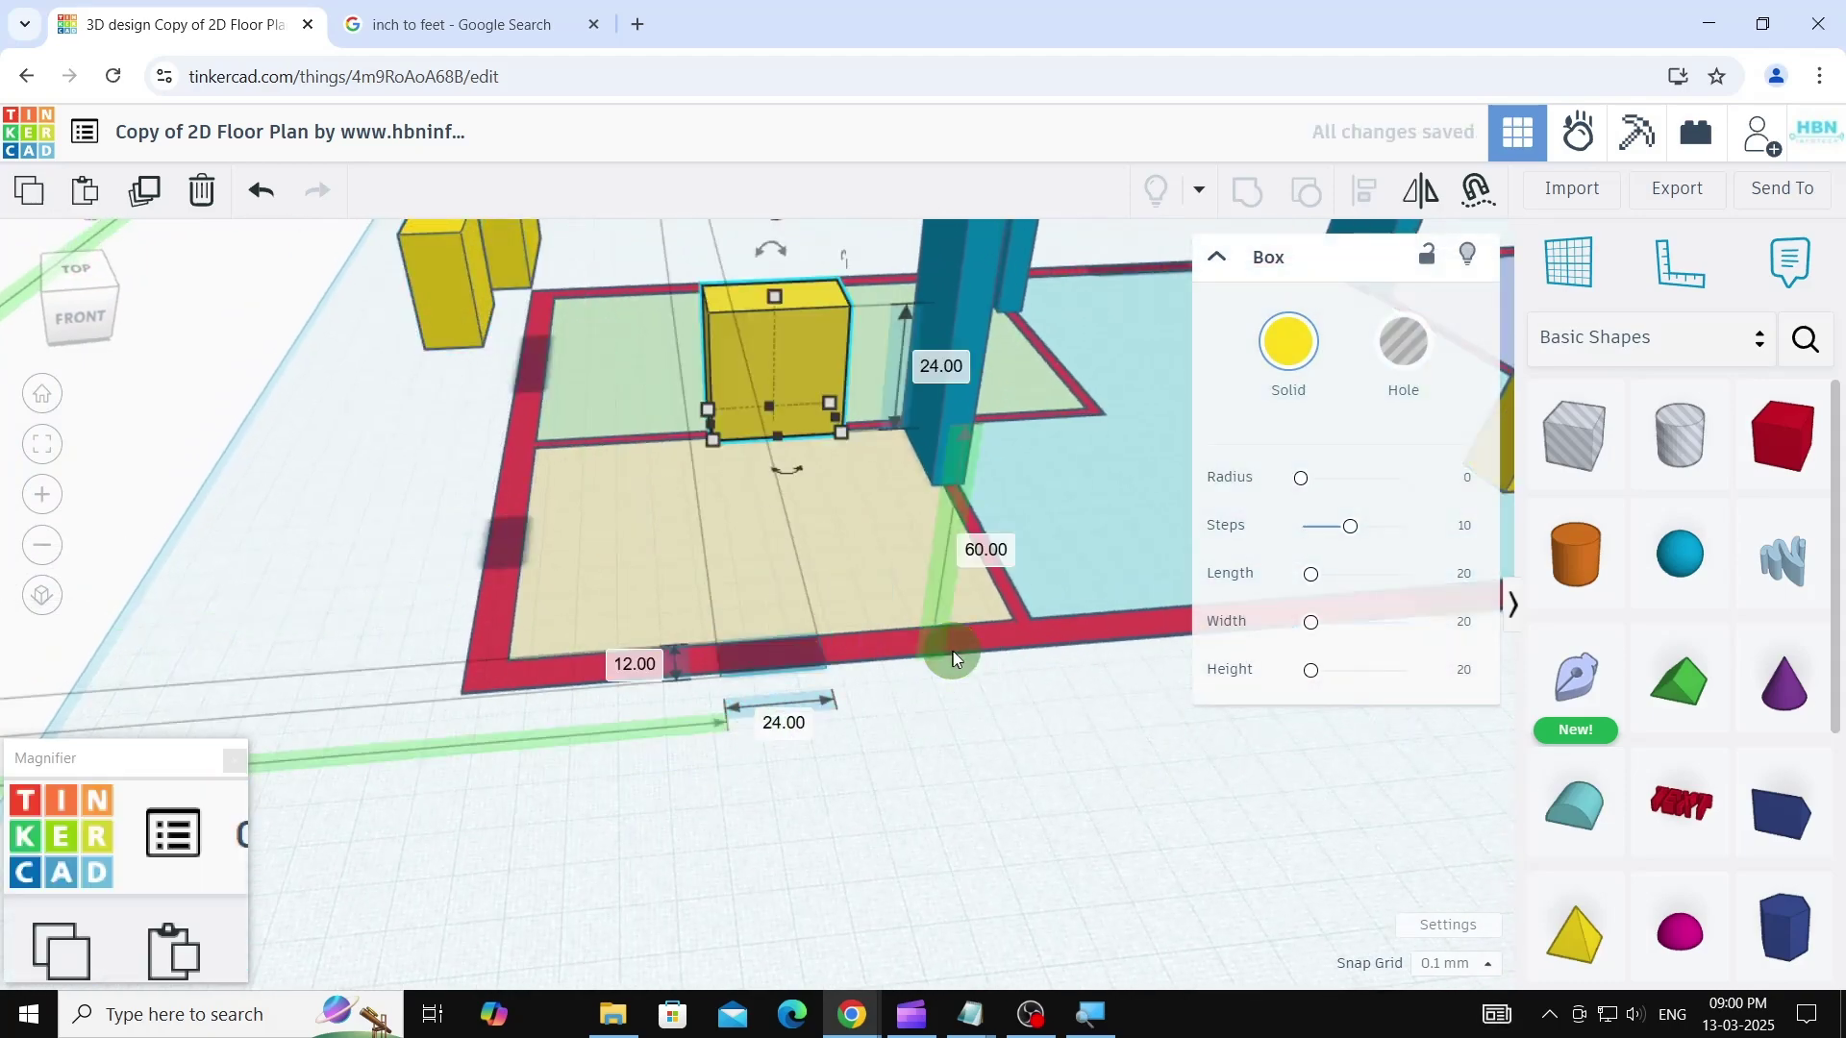
# - Group the entire floor plan with its door and window boxes and colour the group Multicolor
pyautogui.scroll(-5, 515, 567)
pyautogui.moveTo(946, 709); pyautogui.dragTo(1021, 755, button='right')
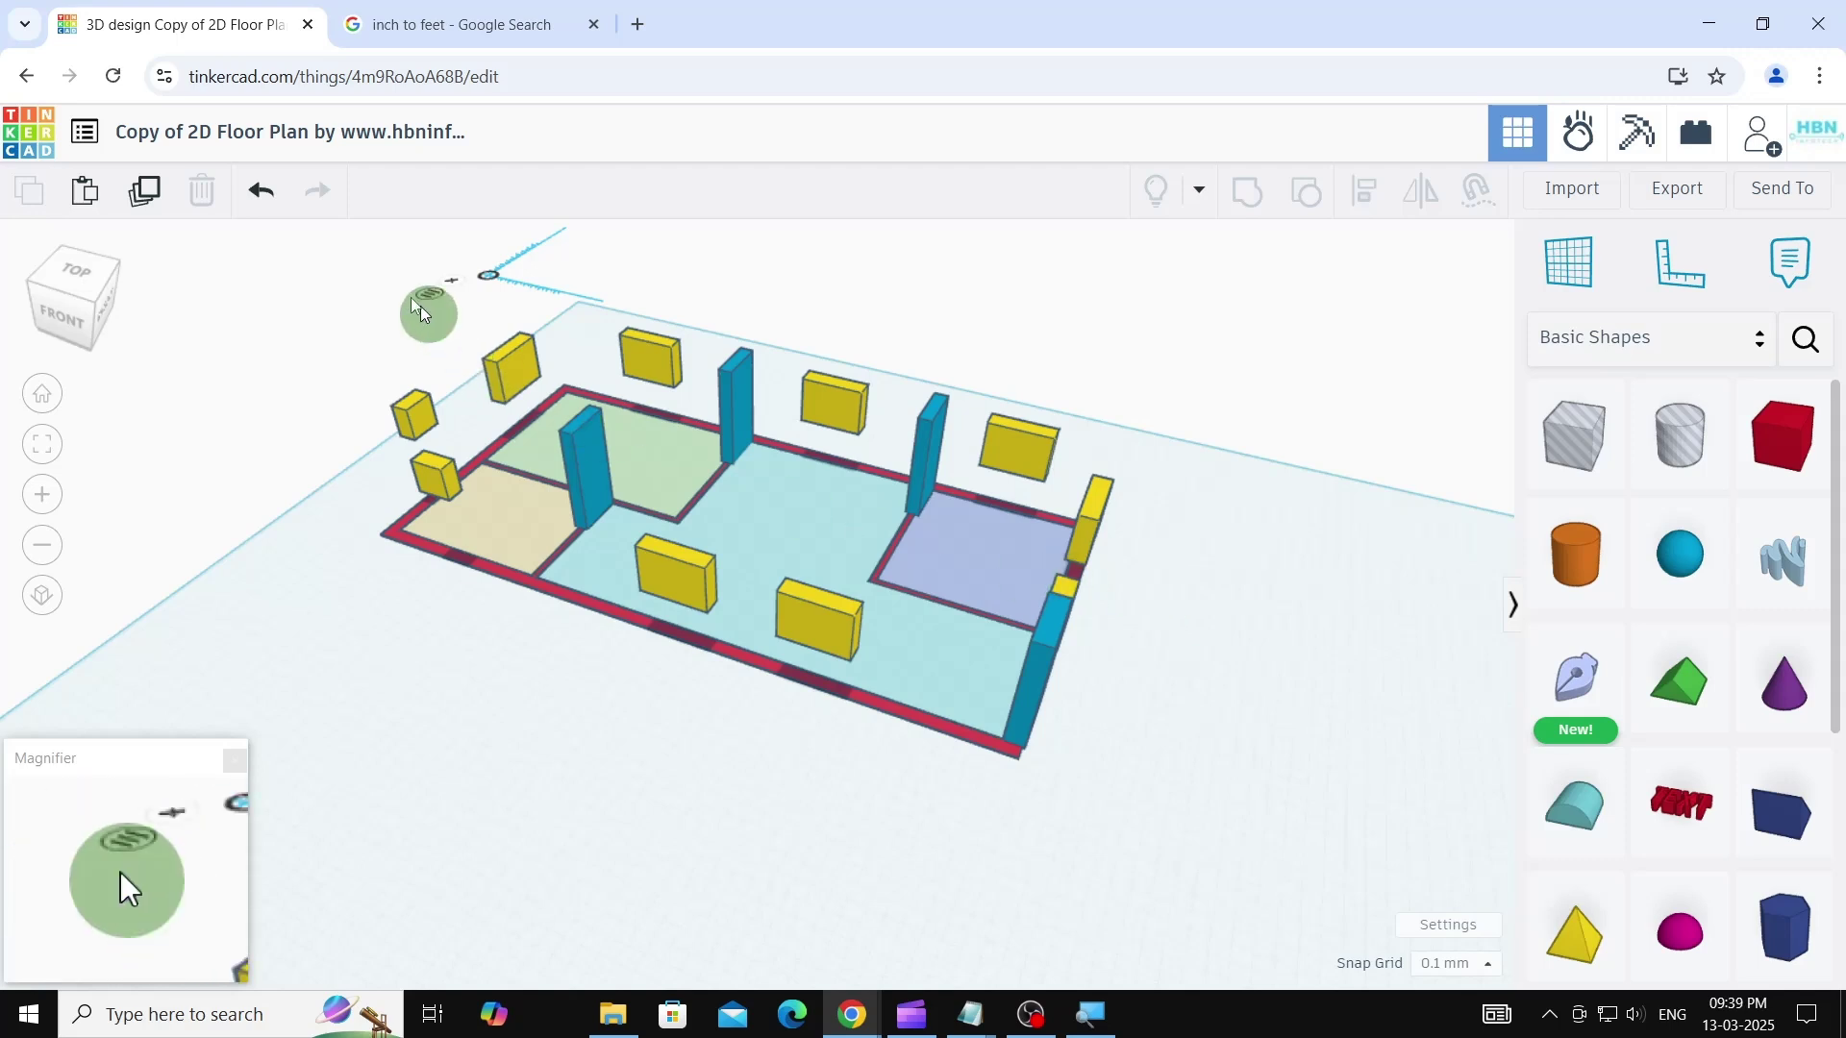
pyautogui.moveTo(363, 247); pyautogui.dragTo(1165, 836)
pyautogui.click(1248, 191)
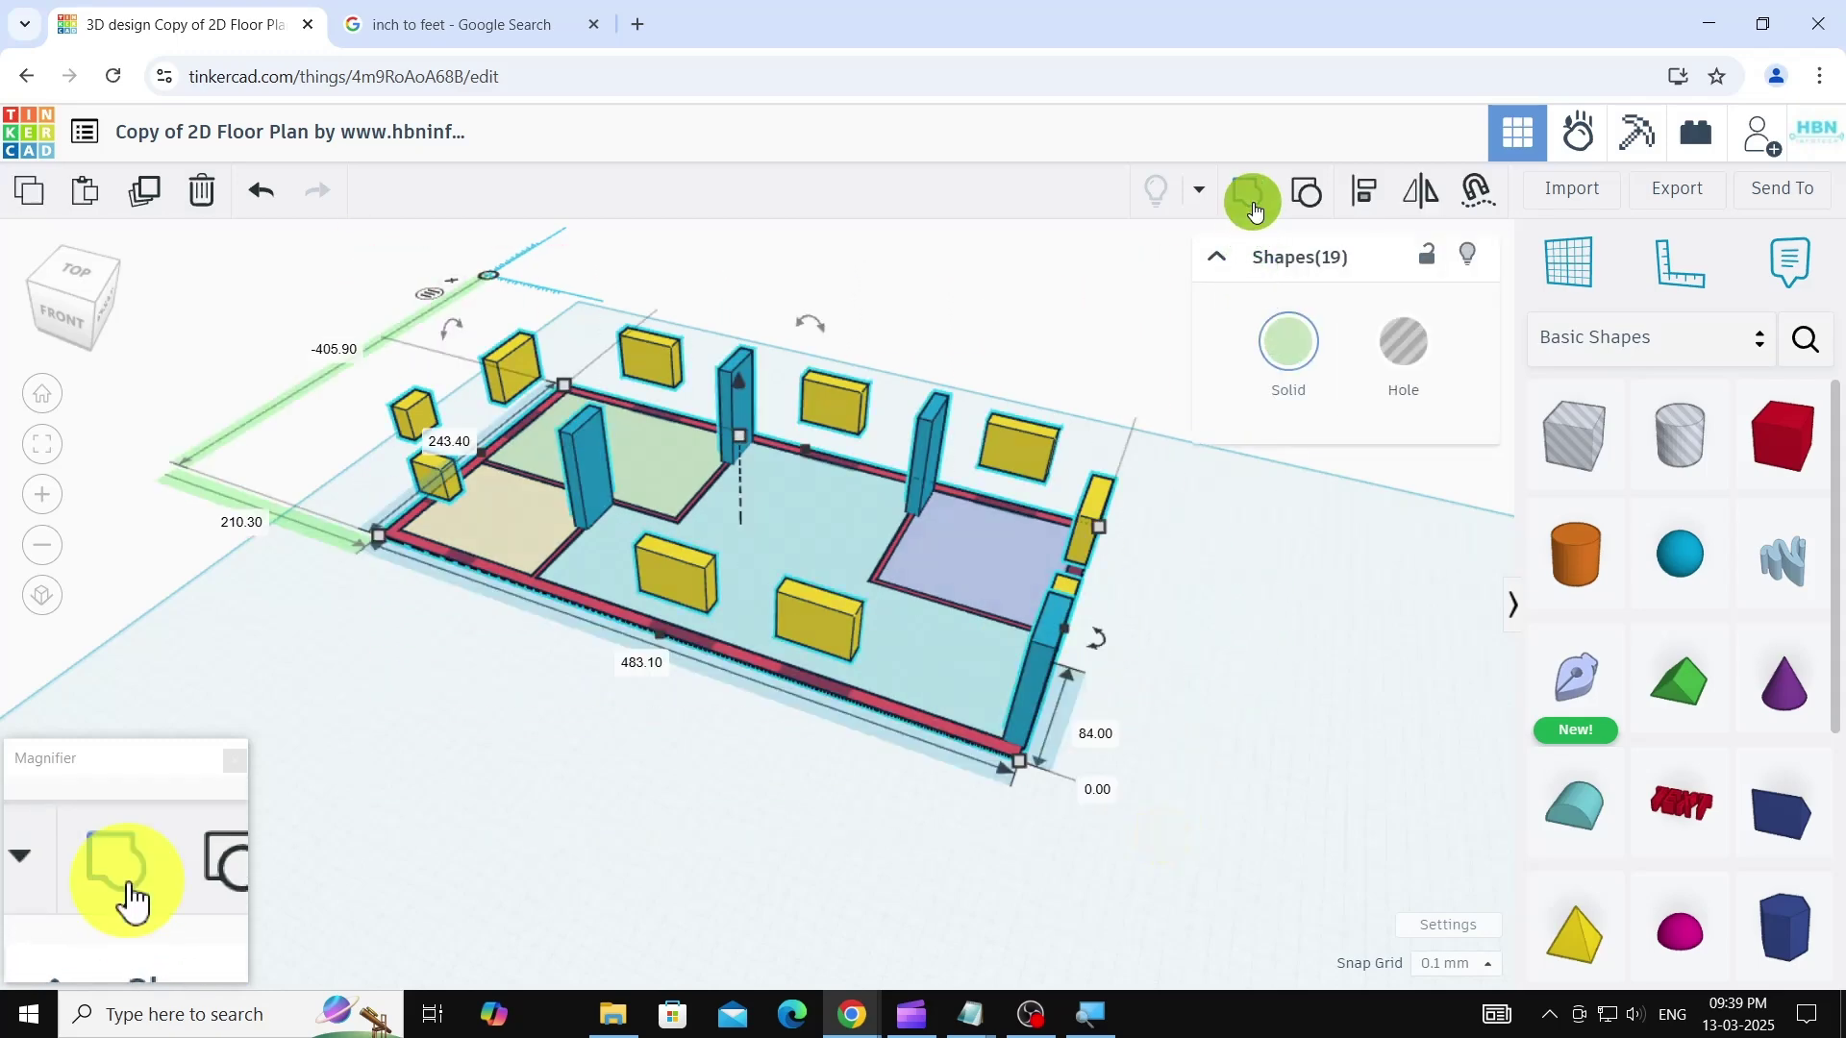
pyautogui.click(1282, 367)
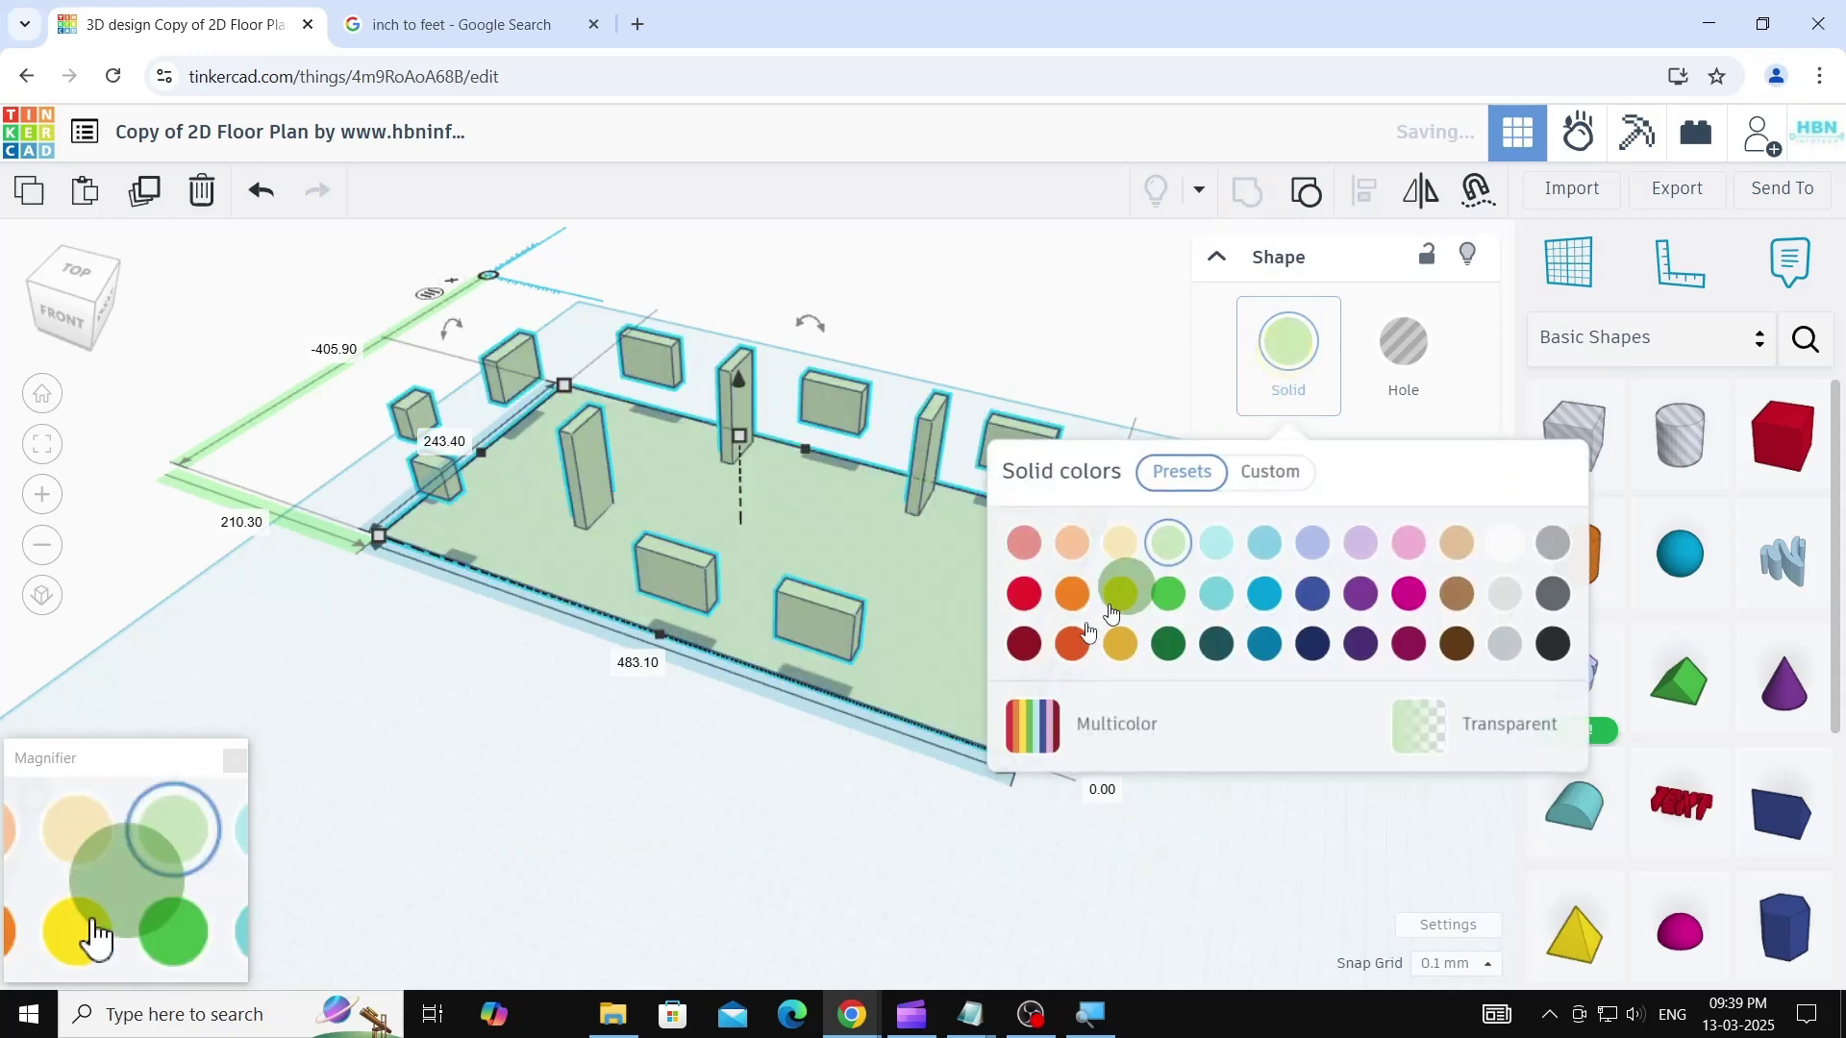
pyautogui.click(1035, 731)
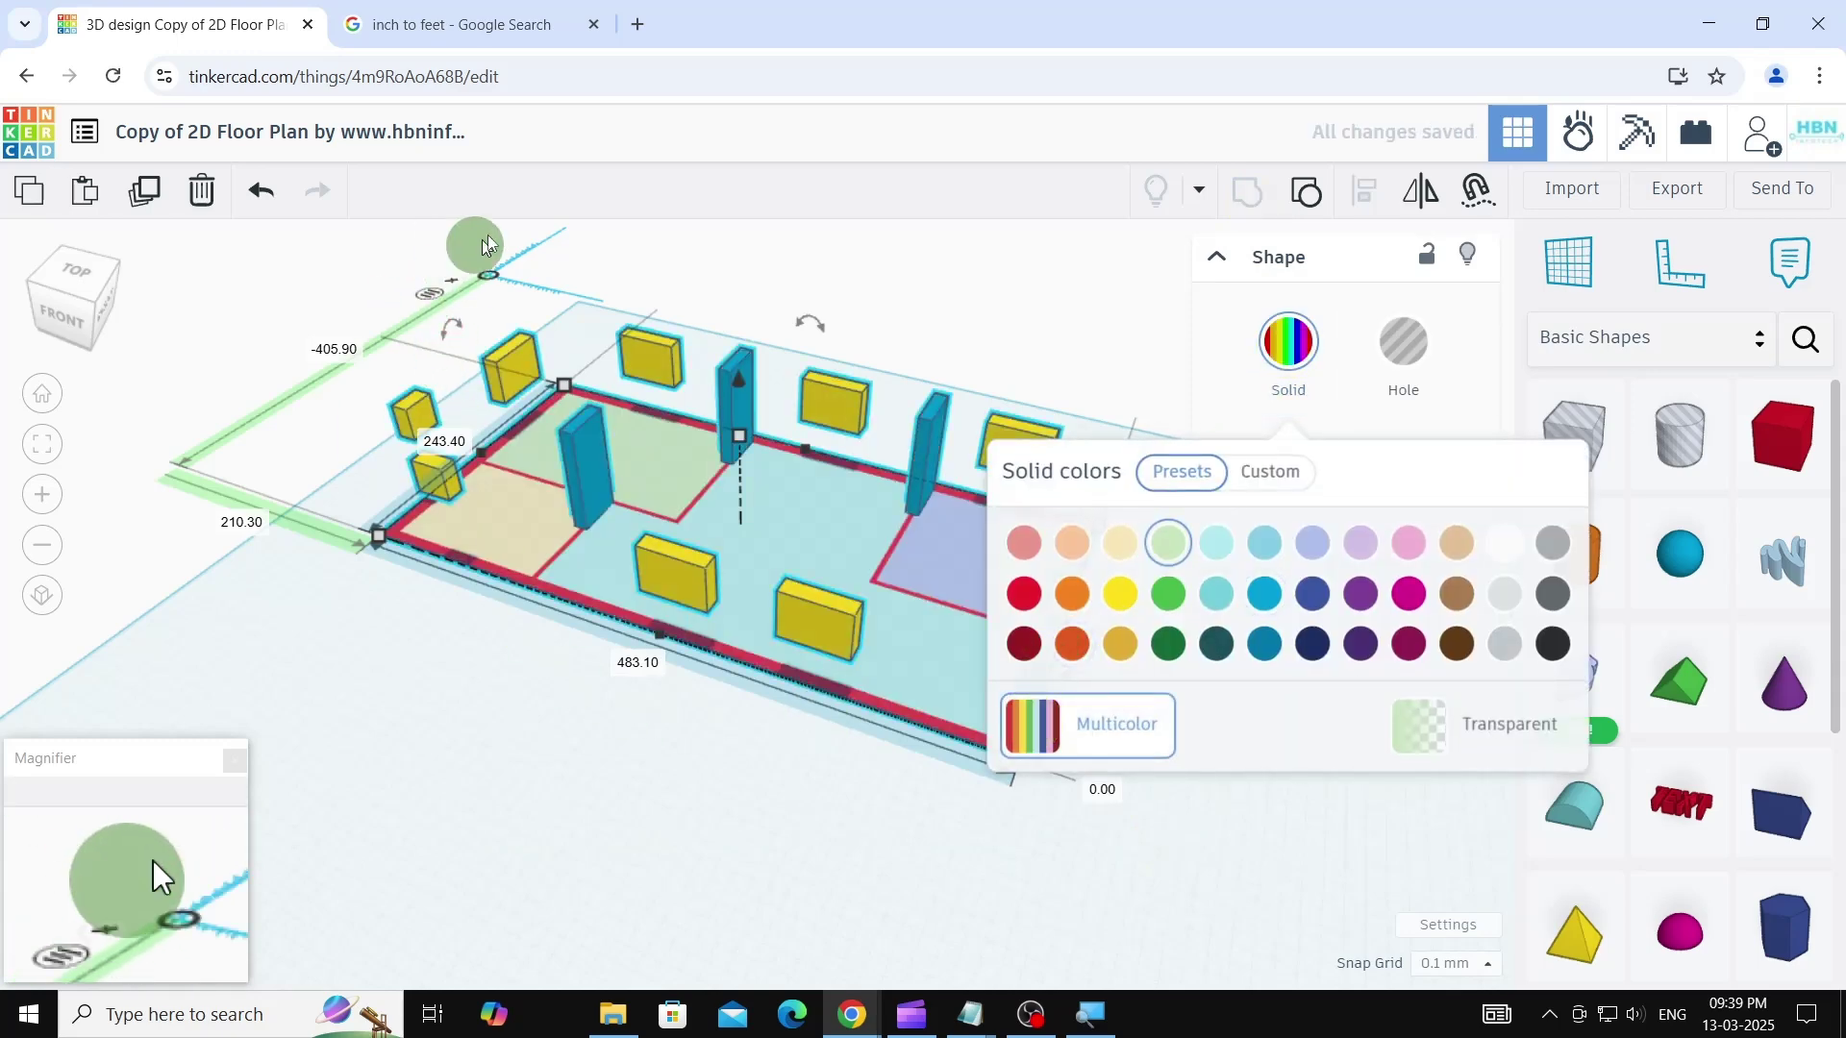
# - Duplicate the grouped plan and move the copy in front of the original, at about -891 and 229 from the ruler origin
pyautogui.click(519, 193)
pyautogui.click(176, 205)
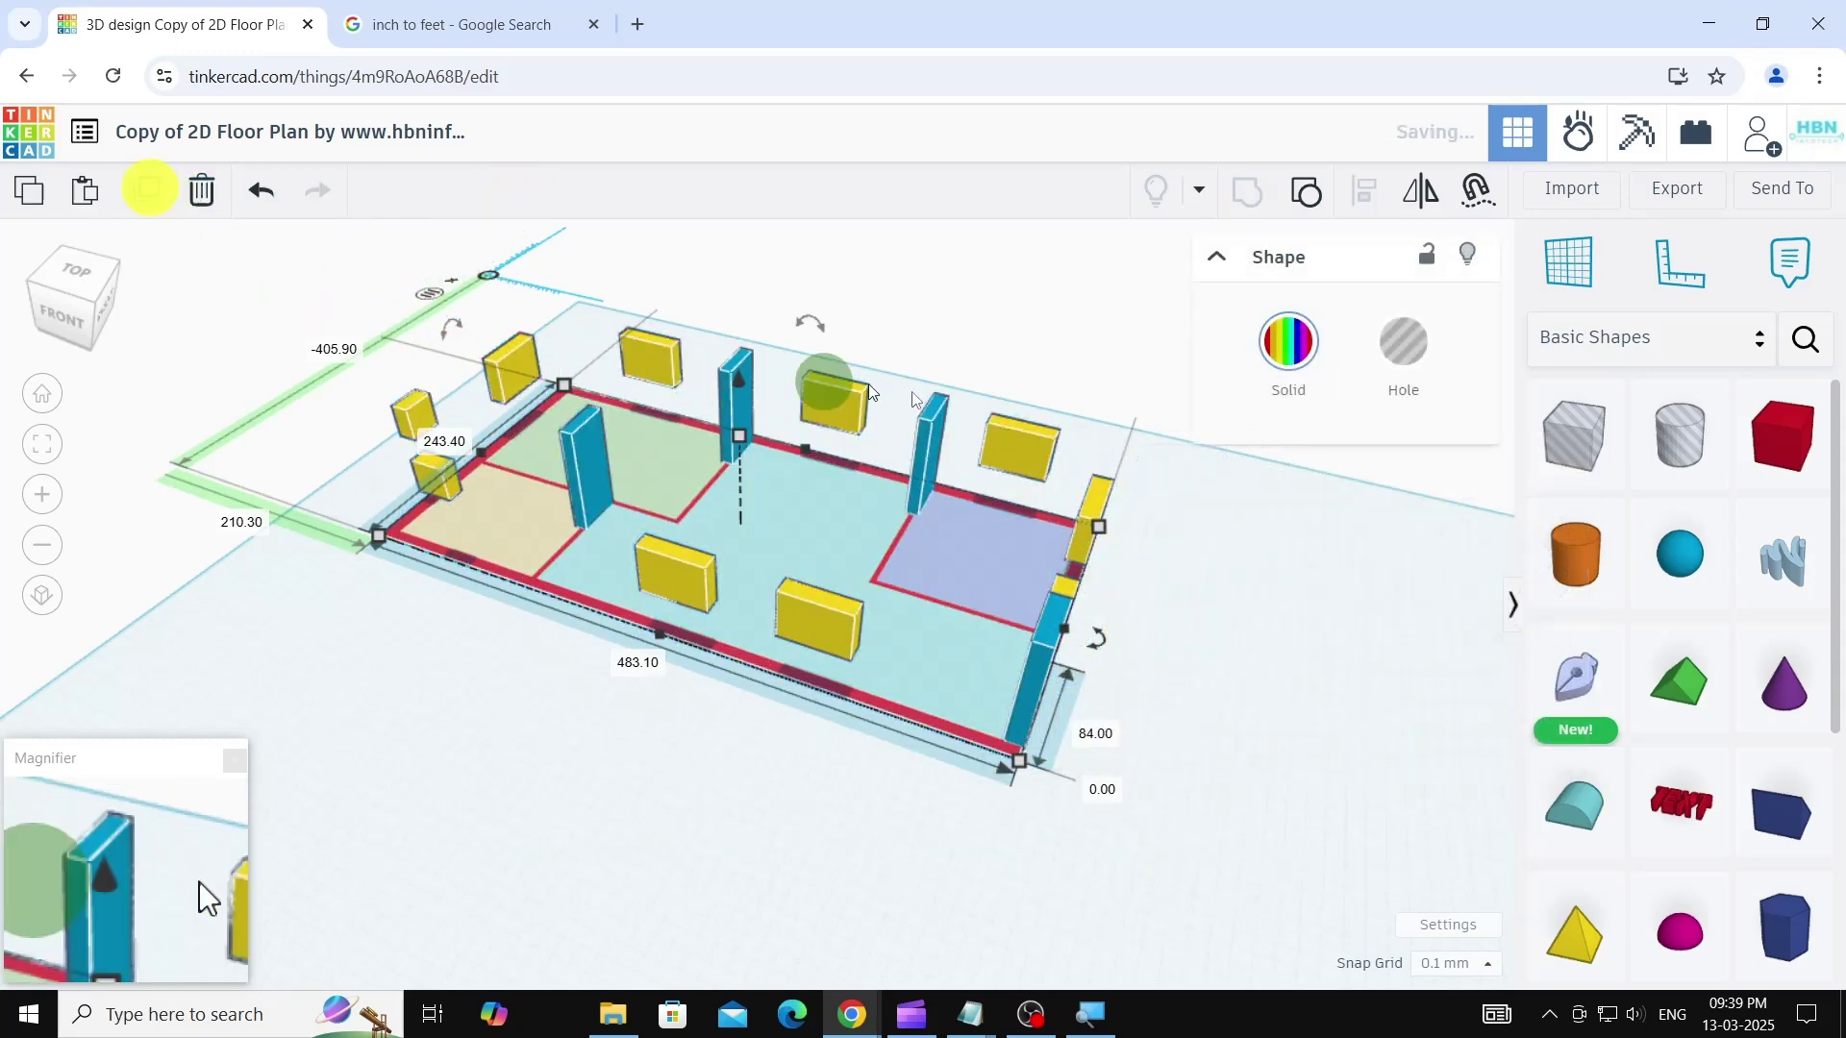
pyautogui.scroll(-2, 1079, 418)
pyautogui.moveTo(908, 556); pyautogui.dragTo(706, 912)
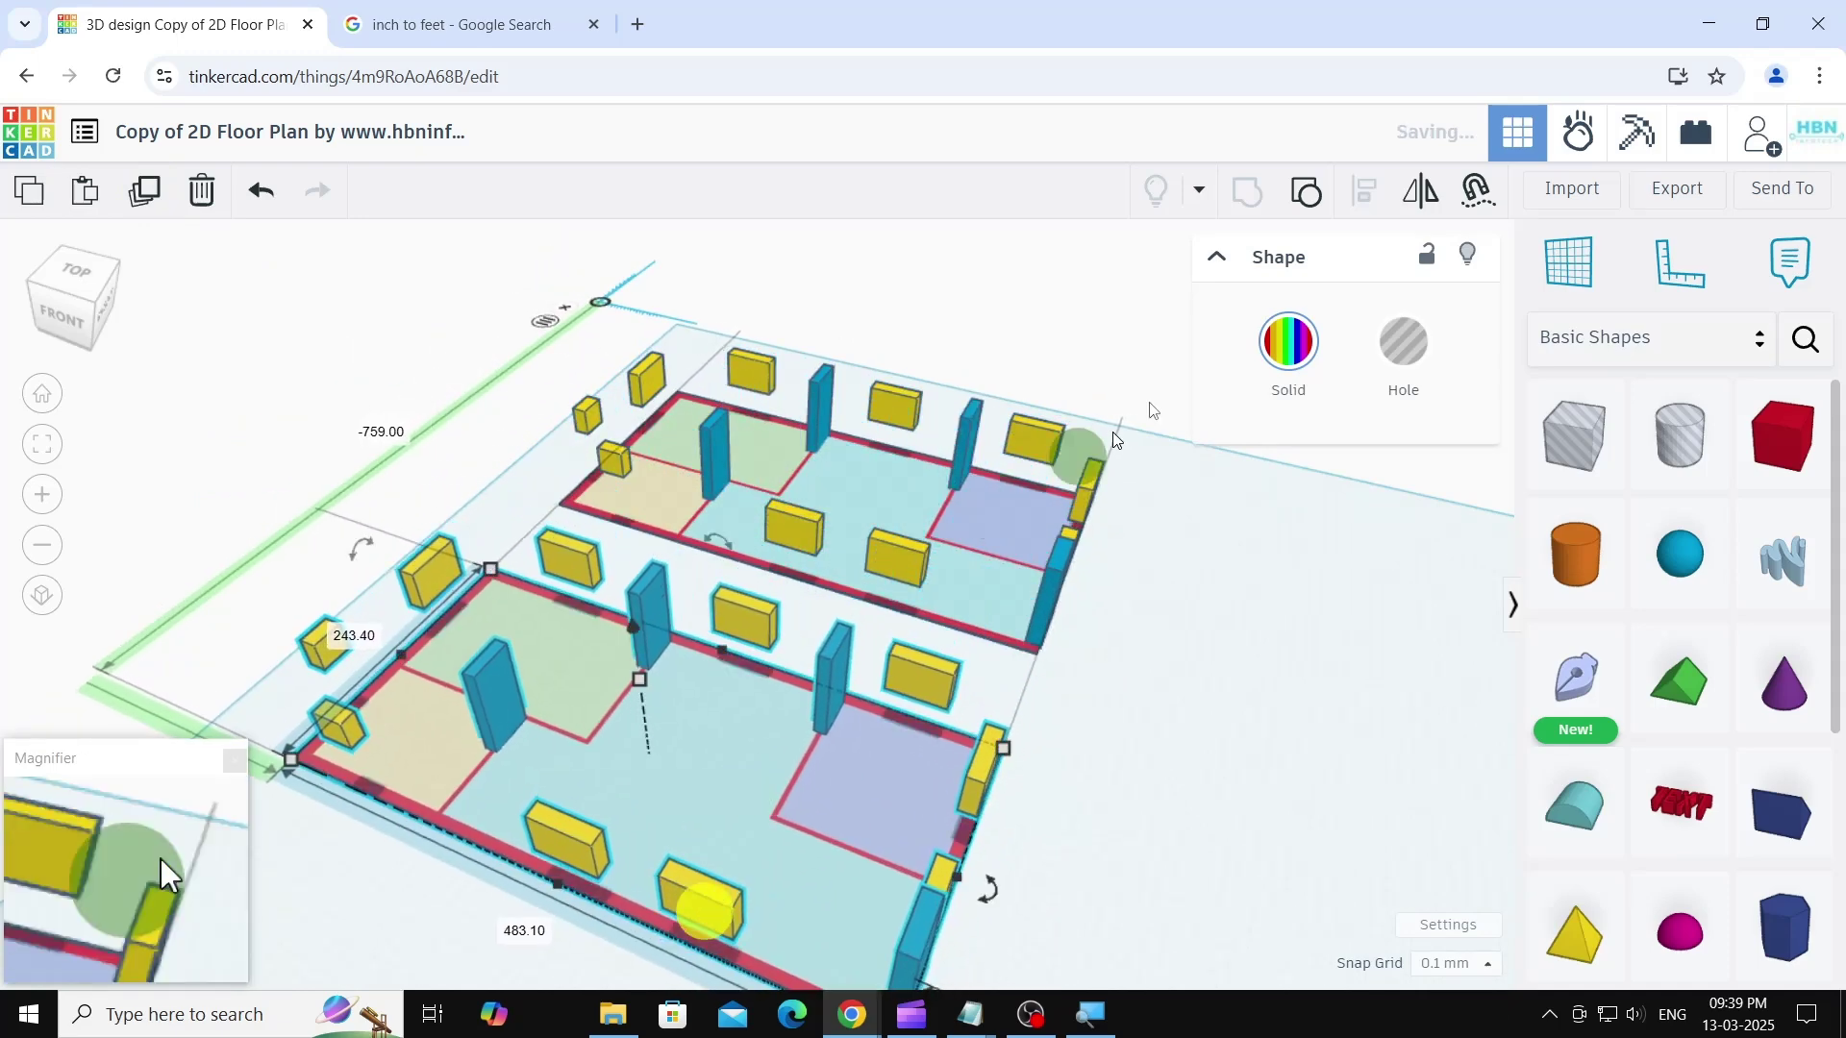
pyautogui.scroll(-2, 1184, 372)
pyautogui.moveTo(874, 708); pyautogui.dragTo(835, 829)
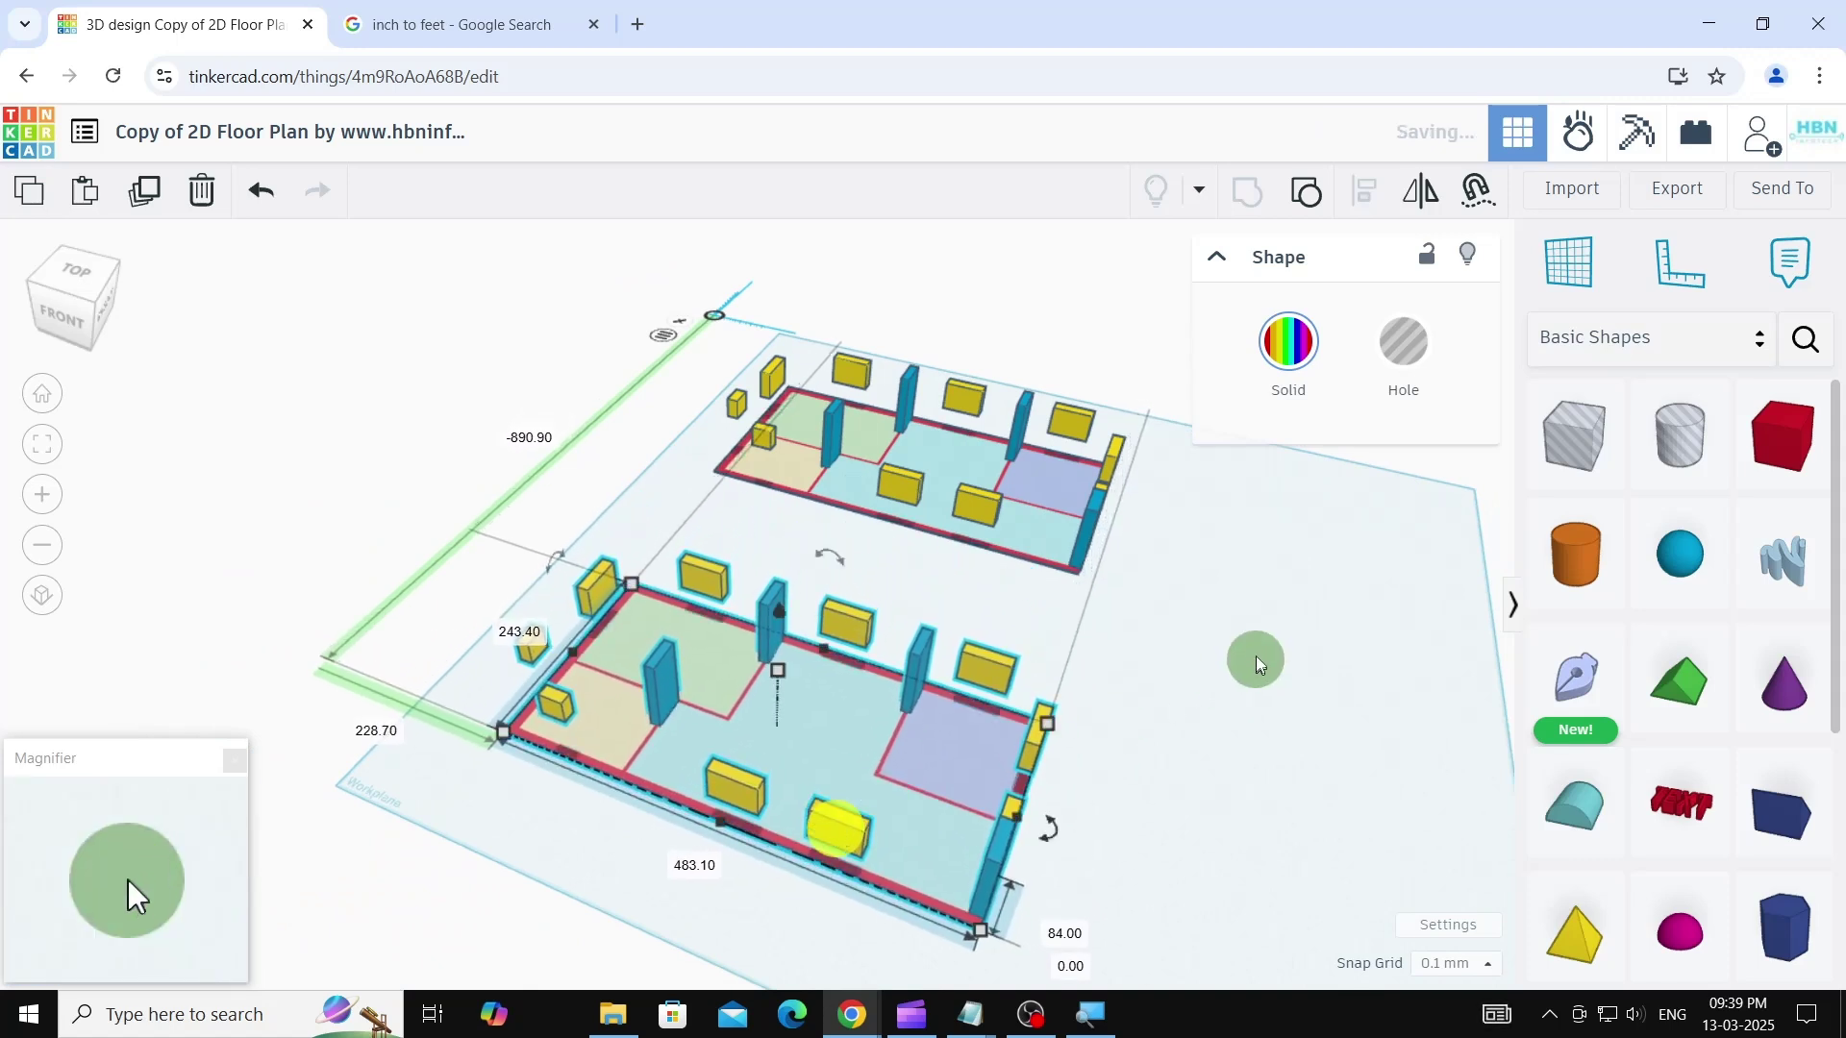
# - Ungroup both the copied plan and the original plan into their separate shapes
pyautogui.click(1313, 199)
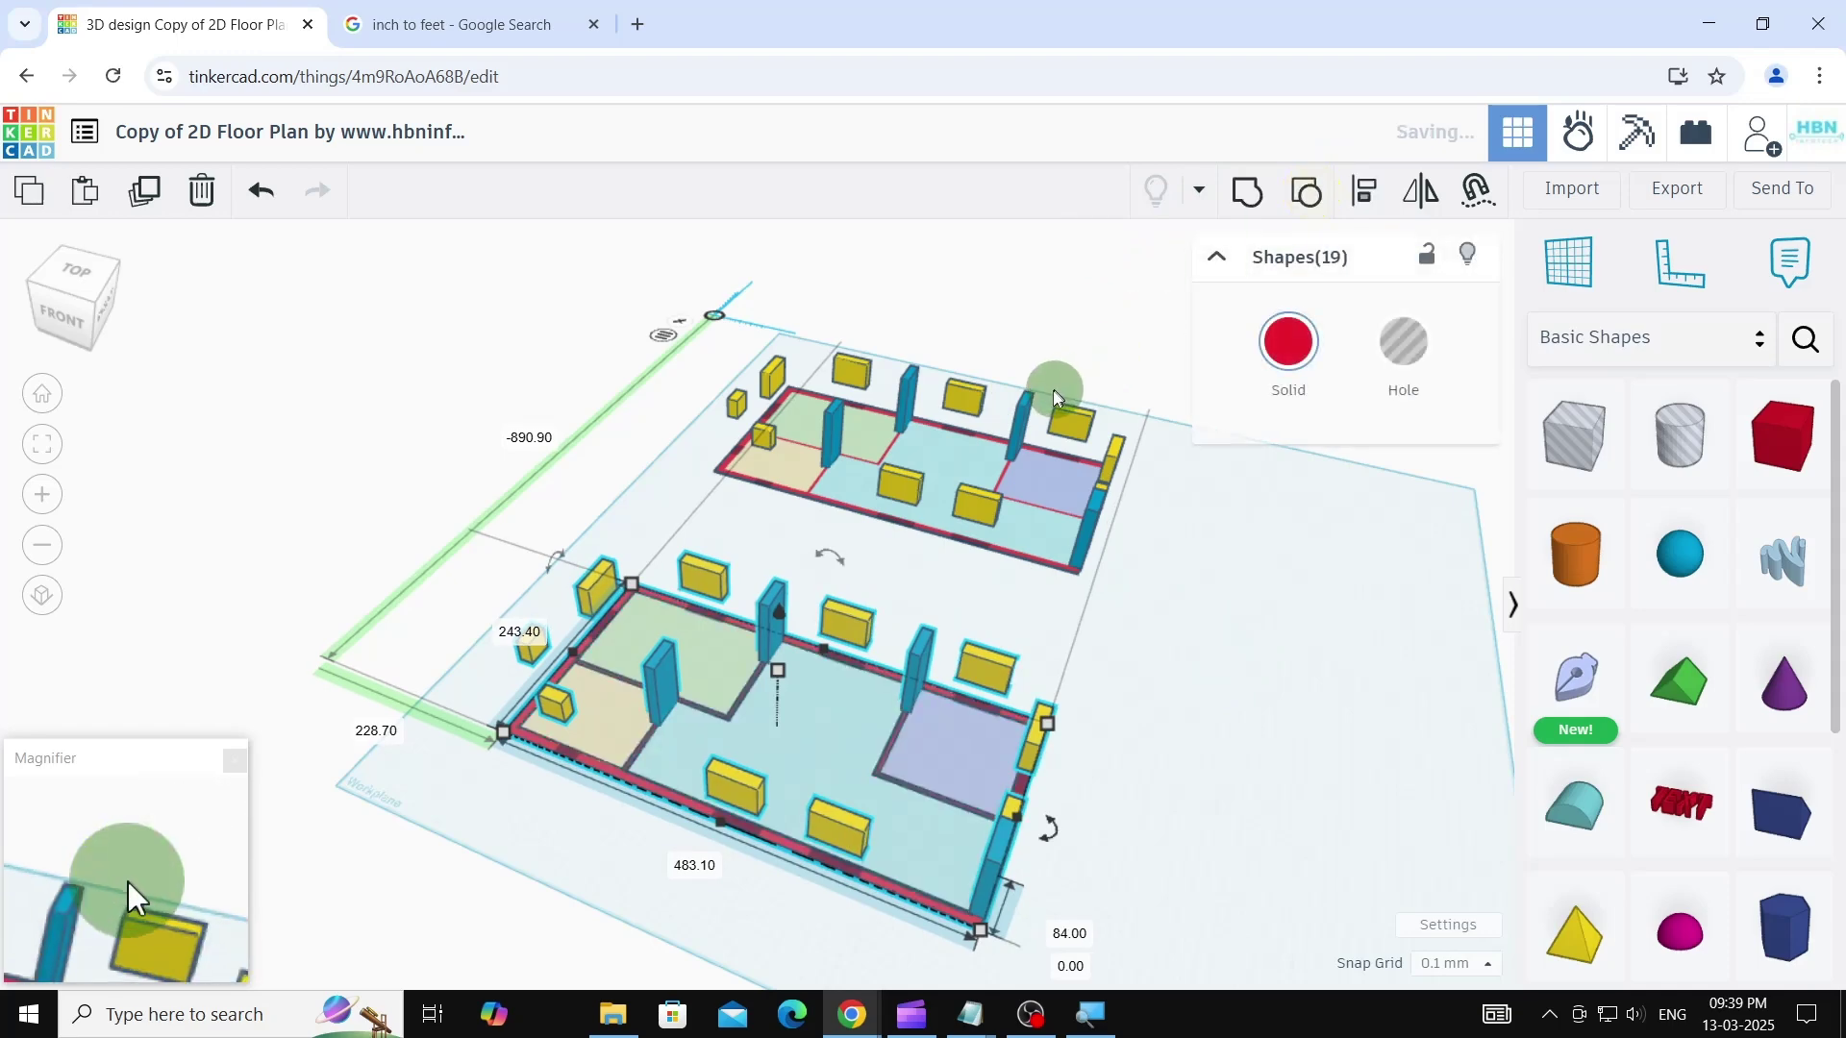
pyautogui.click(1017, 419)
pyautogui.click(1305, 192)
pyautogui.click(1229, 652)
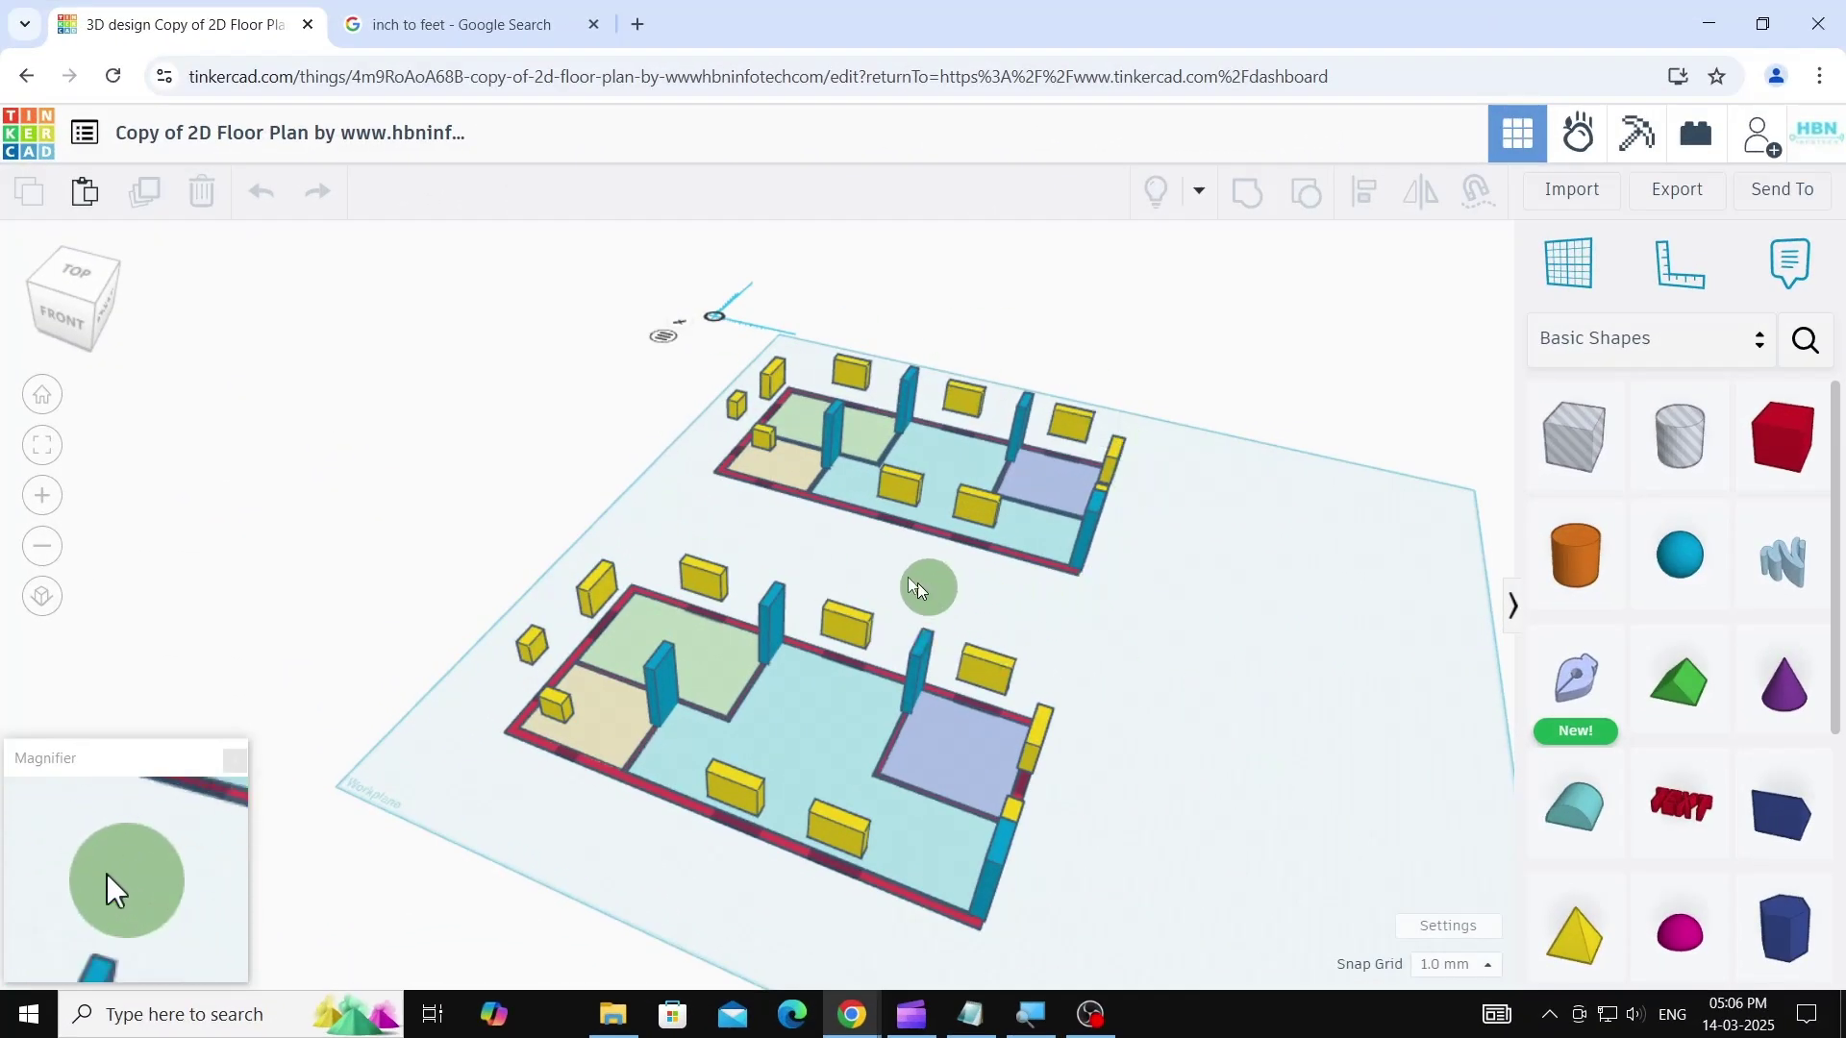
# - Turn the original plan's four door boxes and nine of its window boxes into holes
pyautogui.click(738, 402)
pyautogui.keyDown('shift'); pyautogui.click(775, 377); pyautogui.keyUp('shift')
pyautogui.scroll(3, 806, 394)
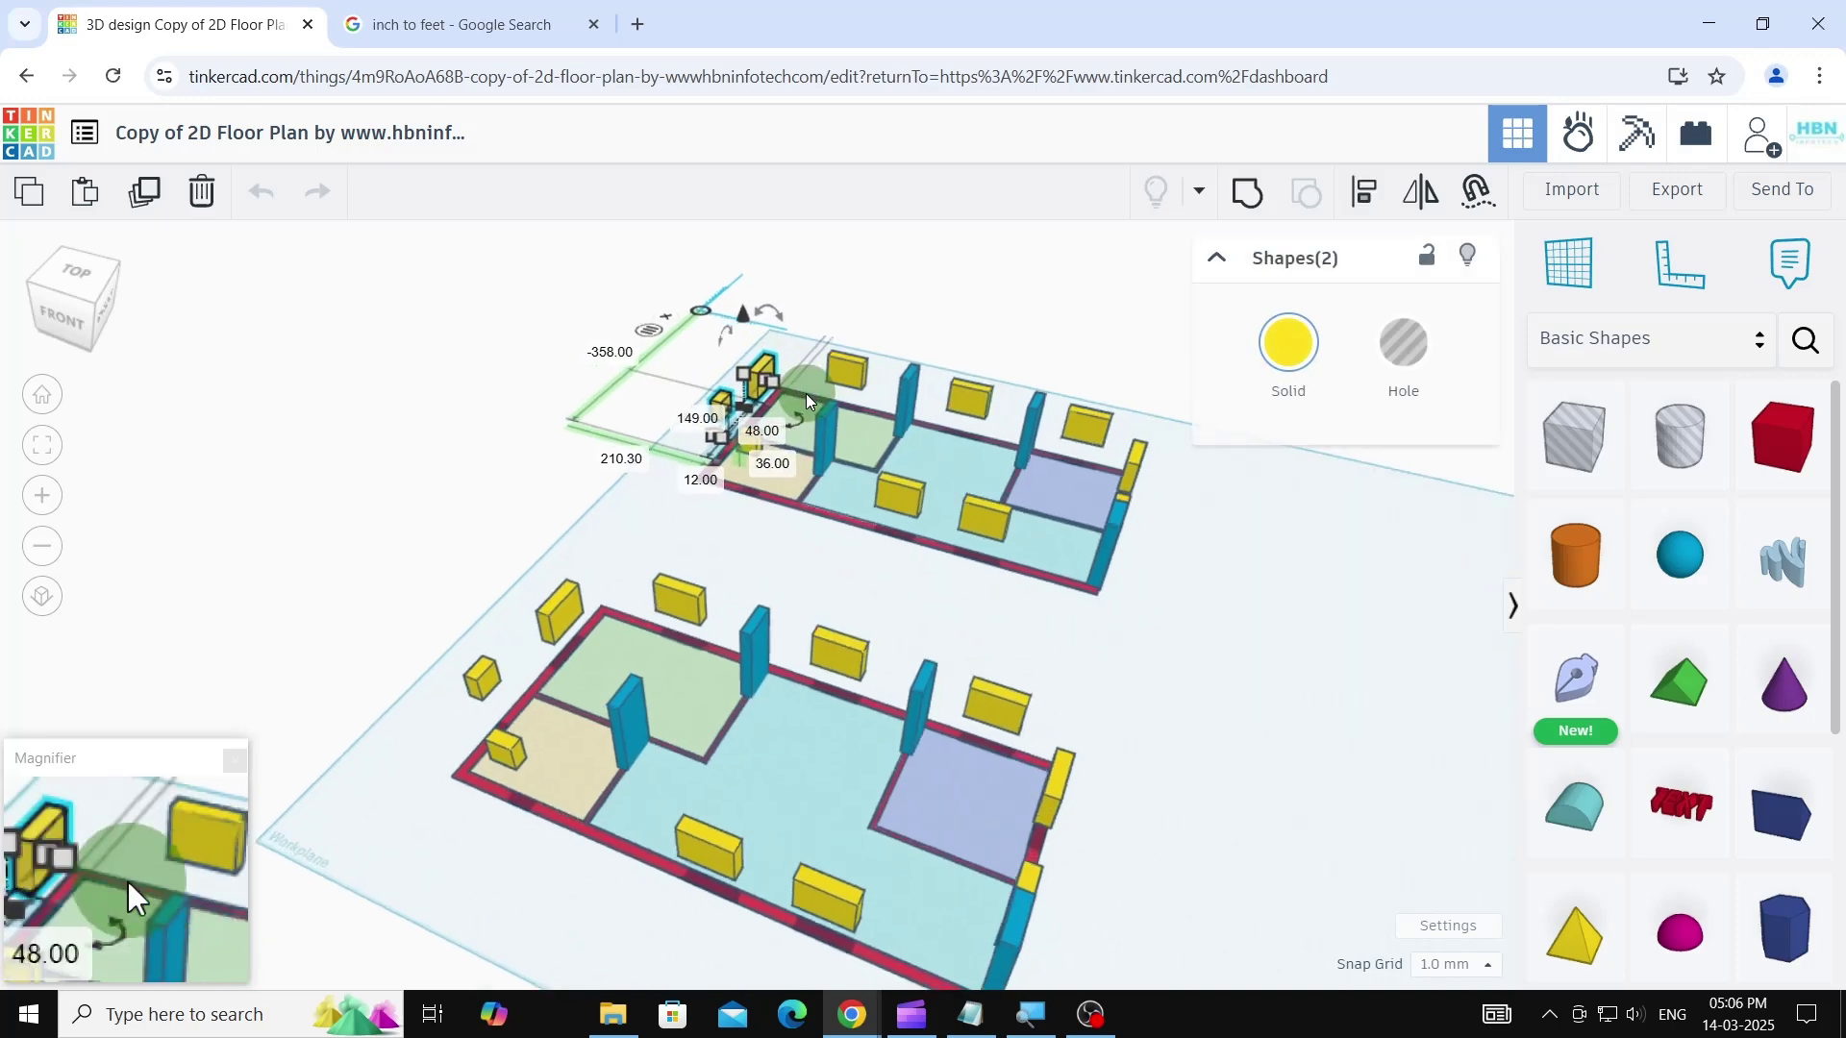
pyautogui.moveTo(1318, 730); pyautogui.dragTo(1258, 764, button='right')
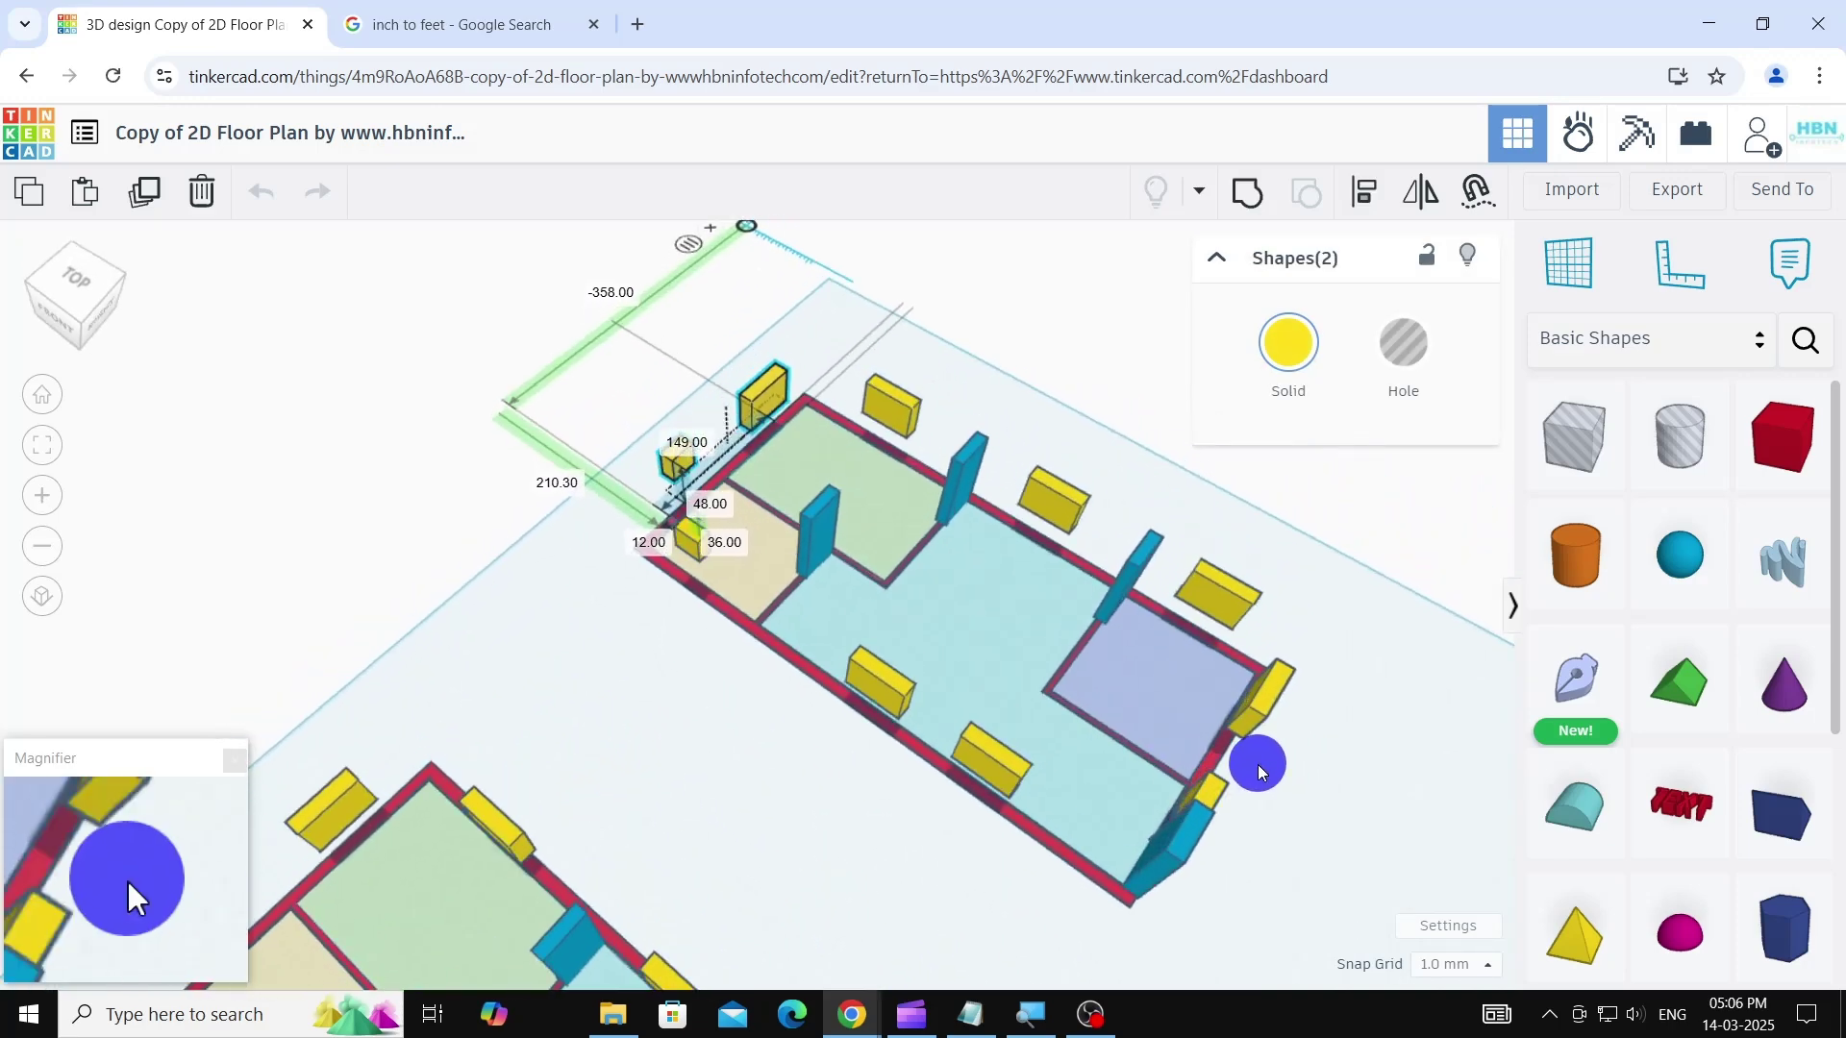
pyautogui.keyDown('shift'); pyautogui.click(696, 545); pyautogui.keyUp('shift')
pyautogui.keyDown('shift'); pyautogui.click(902, 408); pyautogui.keyUp('shift')
pyautogui.keyDown('shift'); pyautogui.click(966, 469); pyautogui.keyUp('shift')
pyautogui.keyDown('shift'); pyautogui.click(1052, 492); pyautogui.keyUp('shift')
pyautogui.keyDown('shift'); pyautogui.click(877, 676); pyautogui.keyUp('shift')
pyautogui.keyDown('shift'); pyautogui.click(995, 755); pyautogui.keyUp('shift')
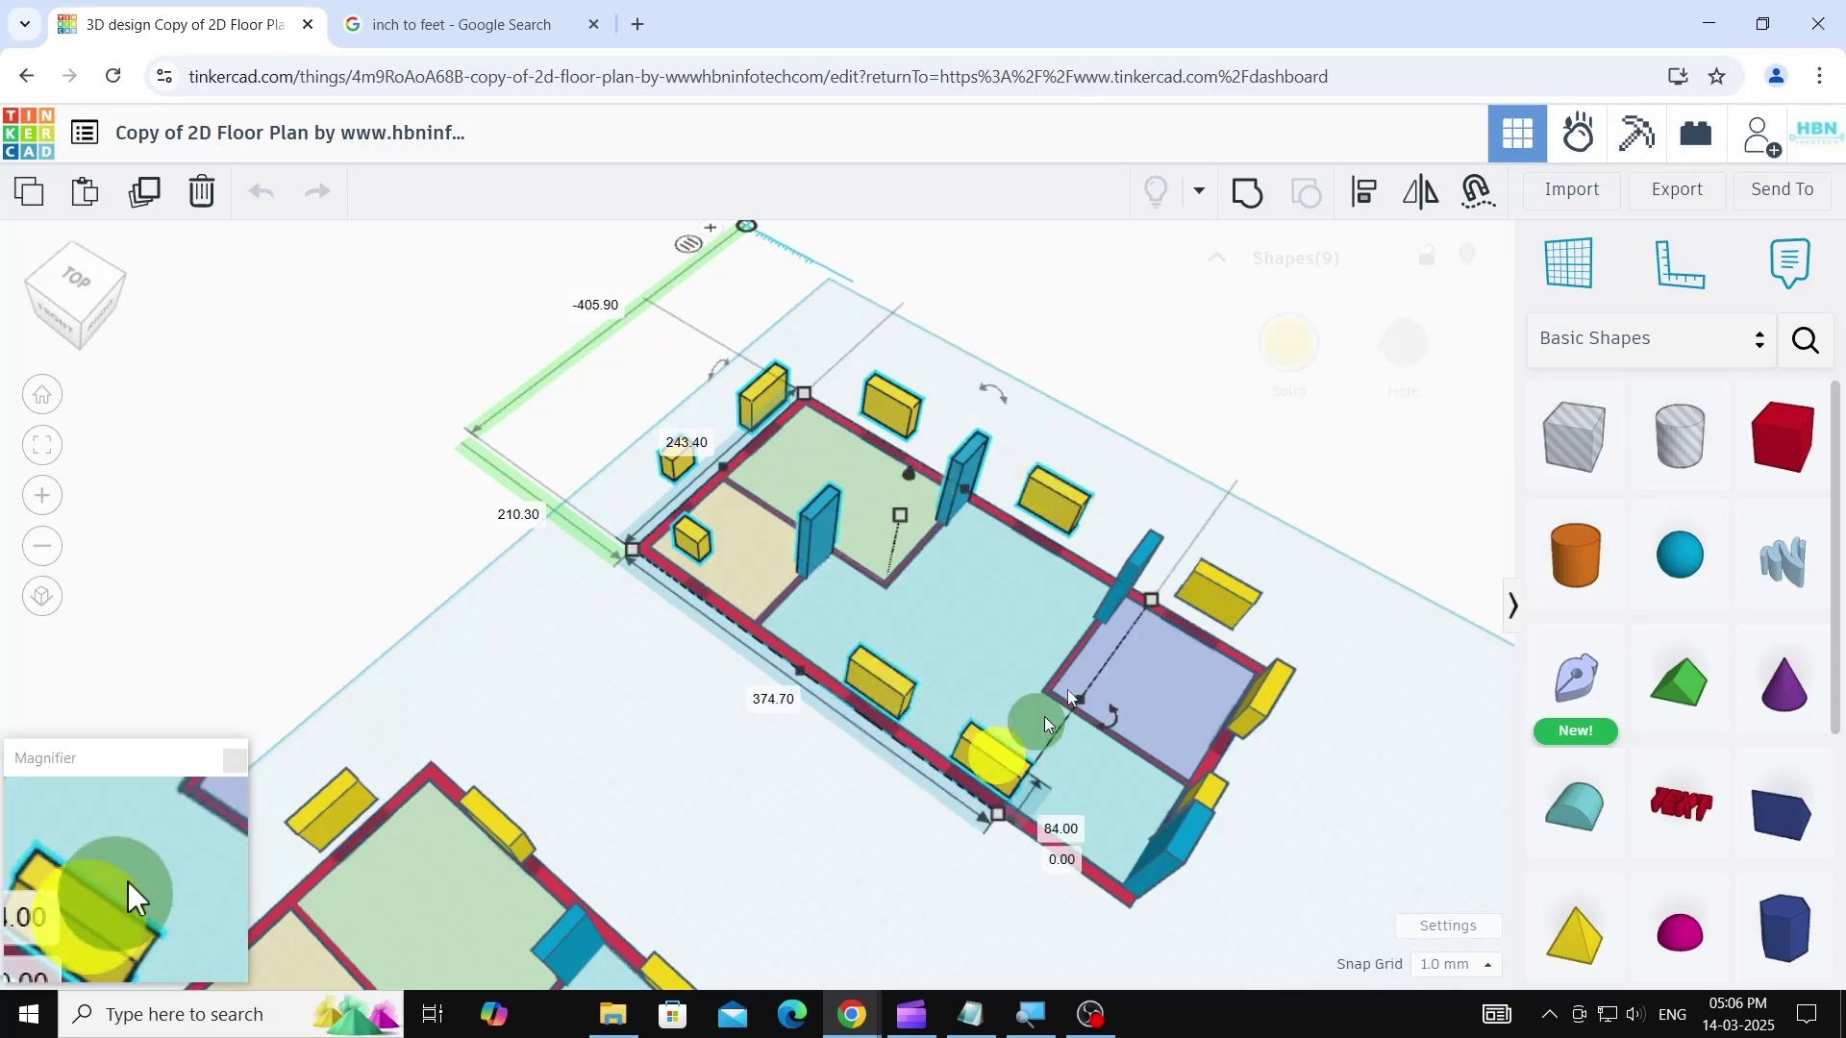
pyautogui.keyDown('shift'); pyautogui.click(1134, 568); pyautogui.keyUp('shift')
pyautogui.keyDown('shift'); pyautogui.click(1275, 685); pyautogui.keyUp('shift')
pyautogui.keyDown('shift'); pyautogui.click(1217, 784); pyautogui.keyUp('shift')
pyautogui.keyDown('shift'); pyautogui.click(1188, 836); pyautogui.keyUp('shift')
pyautogui.click(1400, 366)
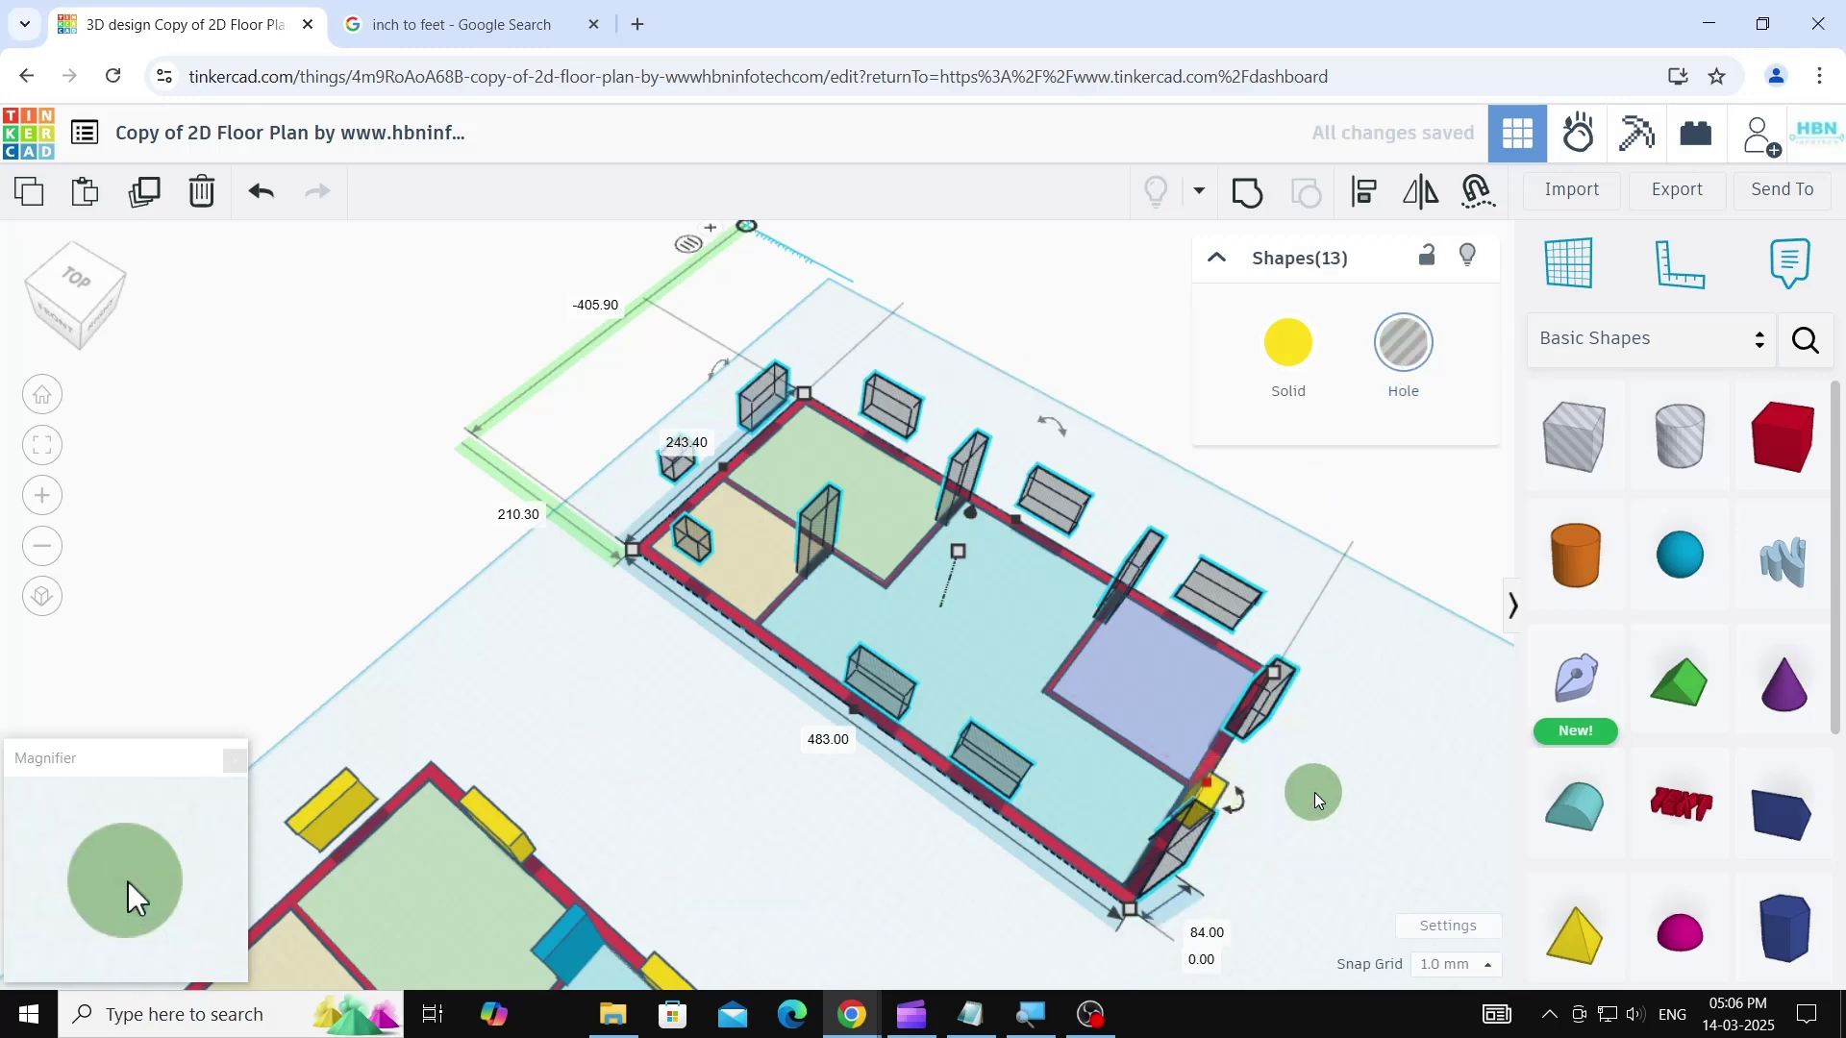
# - Add the small window box beside the original plan's front door to the holes and group all fourteen hole boxes
pyautogui.moveTo(1360, 787); pyautogui.dragTo(1035, 748, button='right')
pyautogui.keyDown('shift'); pyautogui.click(1032, 746); pyautogui.keyUp('shift')
pyautogui.click(1416, 343)
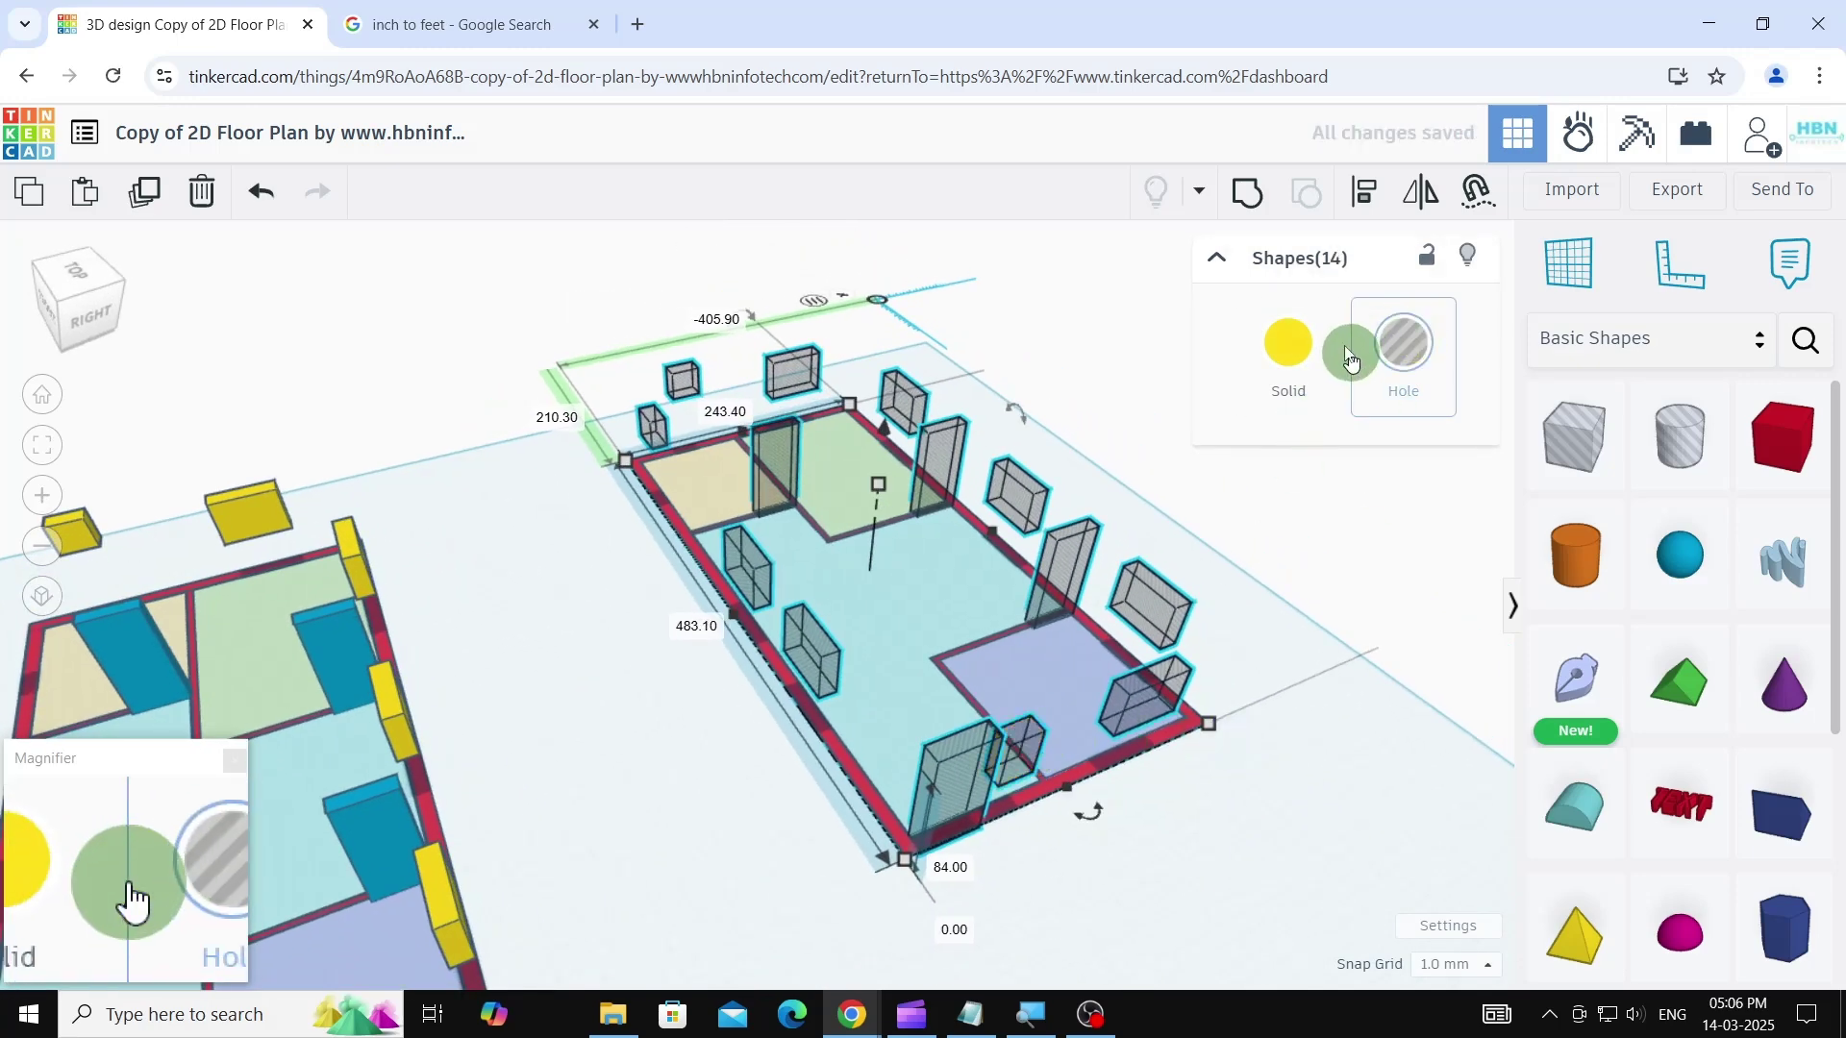
pyautogui.click(1252, 198)
# - Turn all fourteen door and window boxes of the copied plan into holes and group them
pyautogui.scroll(-1, 626, 736)
pyautogui.moveTo(704, 771); pyautogui.dragTo(1214, 555, button='middle')
pyautogui.click(512, 412)
pyautogui.keyDown('shift'); pyautogui.click(562, 355); pyautogui.keyUp('shift')
pyautogui.keyDown('shift'); pyautogui.click(710, 349); pyautogui.keyUp('shift')
pyautogui.keyDown('shift'); pyautogui.click(825, 367); pyautogui.keyUp('shift')
pyautogui.keyDown('shift'); pyautogui.click(618, 589); pyautogui.keyUp('shift')
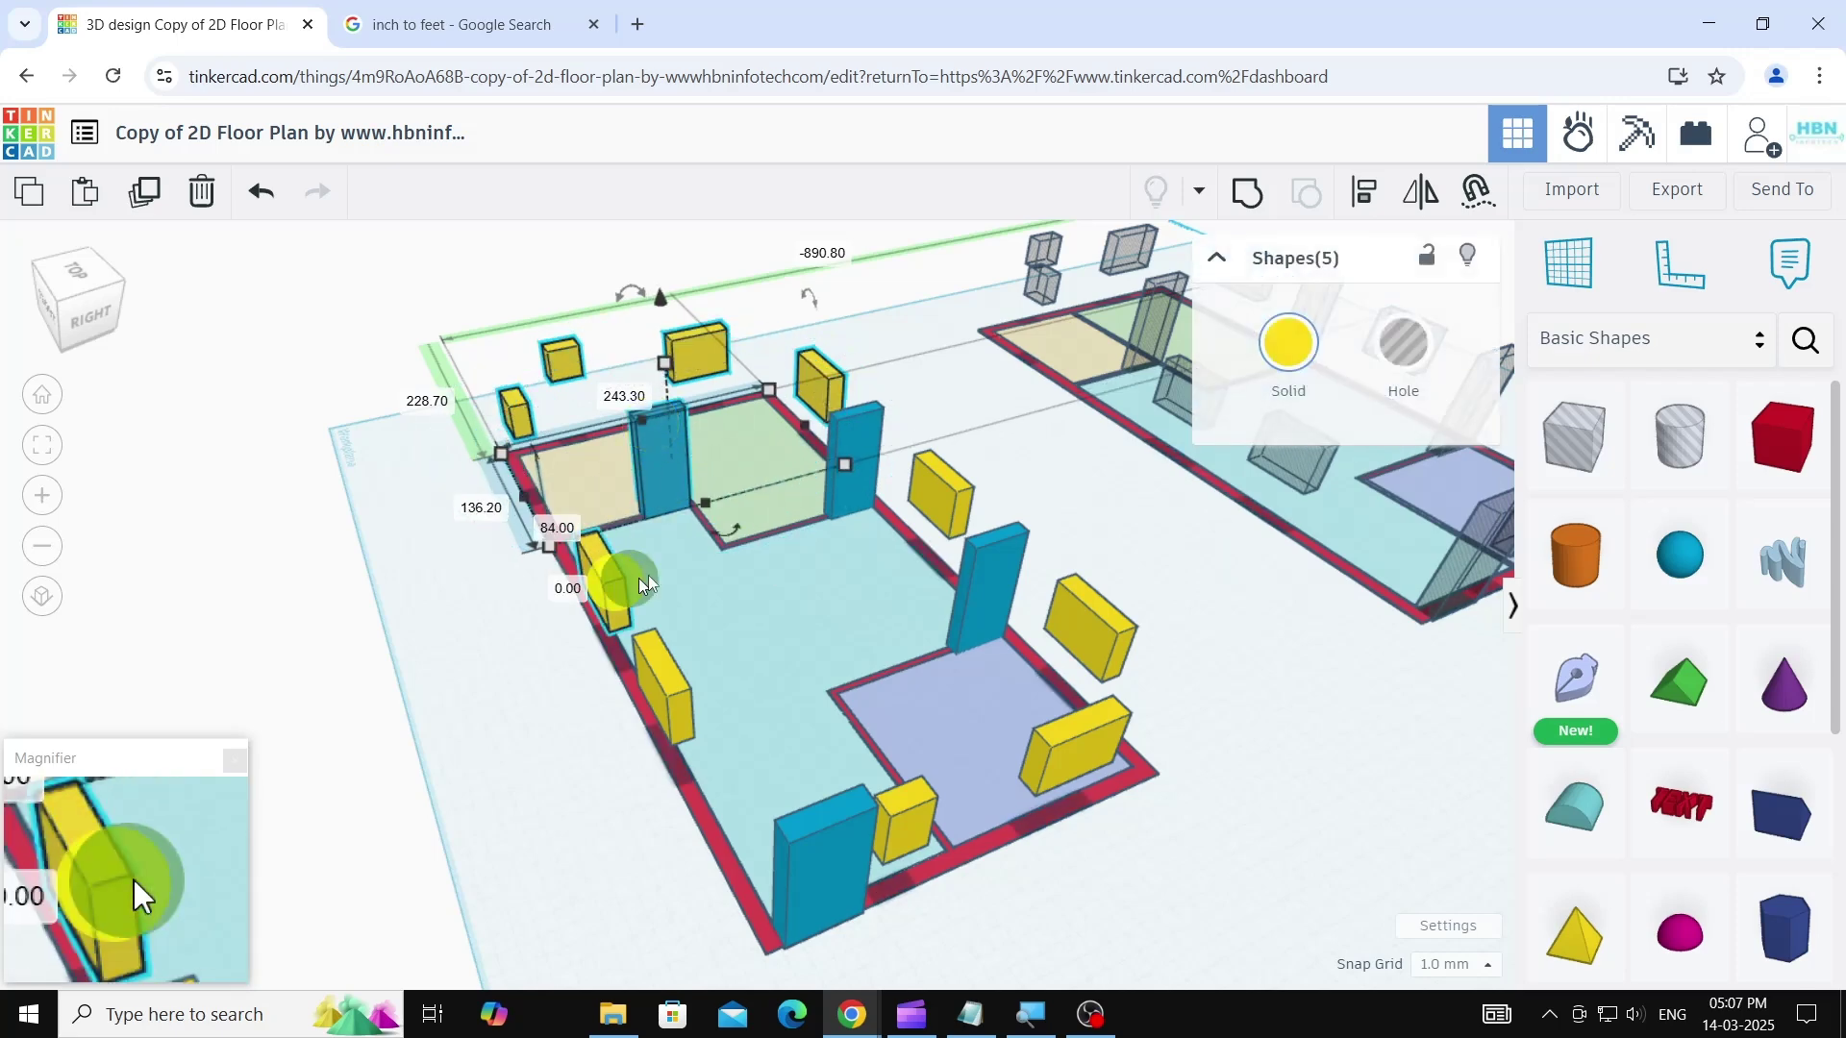
pyautogui.keyDown('shift'); pyautogui.click(865, 409); pyautogui.keyUp('shift')
pyautogui.keyDown('shift'); pyautogui.click(664, 688); pyautogui.keyUp('shift')
pyautogui.keyDown('shift'); pyautogui.click(966, 492); pyautogui.keyUp('shift')
pyautogui.keyDown('shift'); pyautogui.click(1008, 548); pyautogui.keyUp('shift')
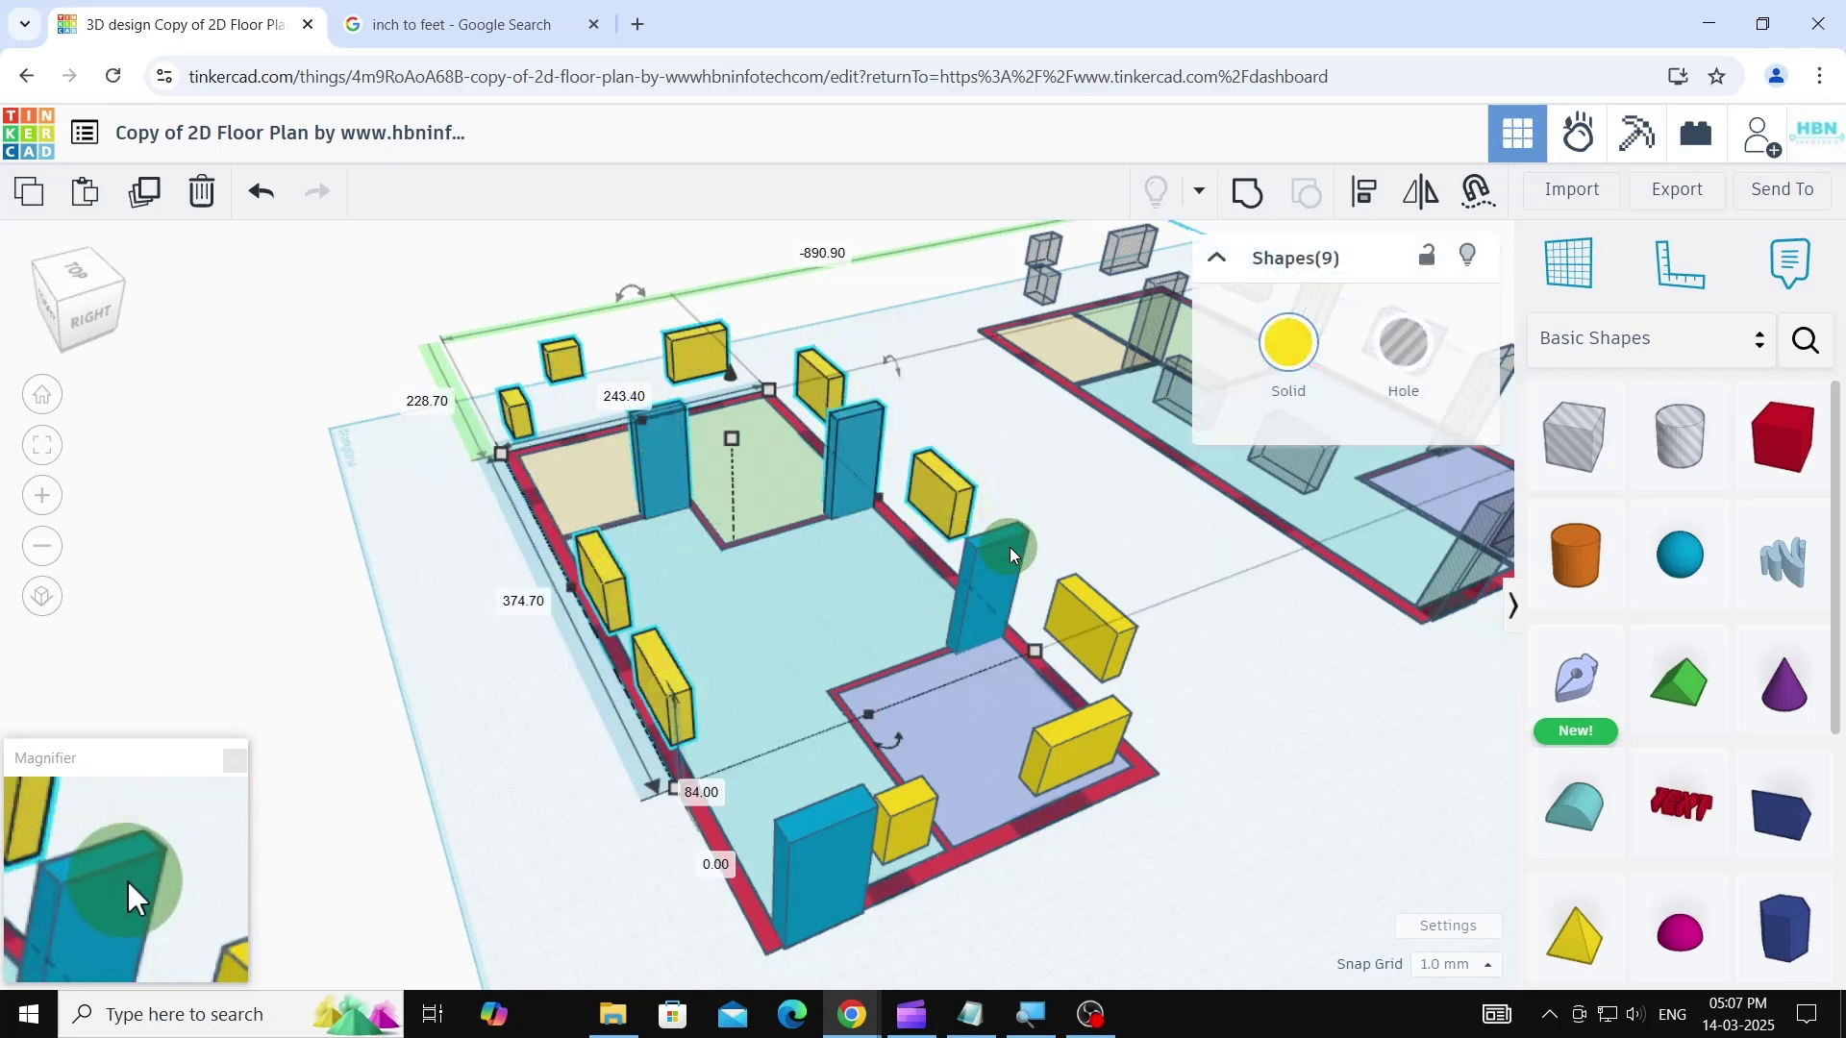
pyautogui.keyDown('shift'); pyautogui.click(1123, 633); pyautogui.keyUp('shift')
pyautogui.keyDown('shift'); pyautogui.click(1098, 750); pyautogui.keyUp('shift')
pyautogui.keyDown('shift'); pyautogui.click(914, 831); pyautogui.keyUp('shift')
pyautogui.keyDown('shift'); pyautogui.click(838, 854); pyautogui.keyUp('shift')
pyautogui.click(1403, 344)
pyautogui.click(1249, 195)
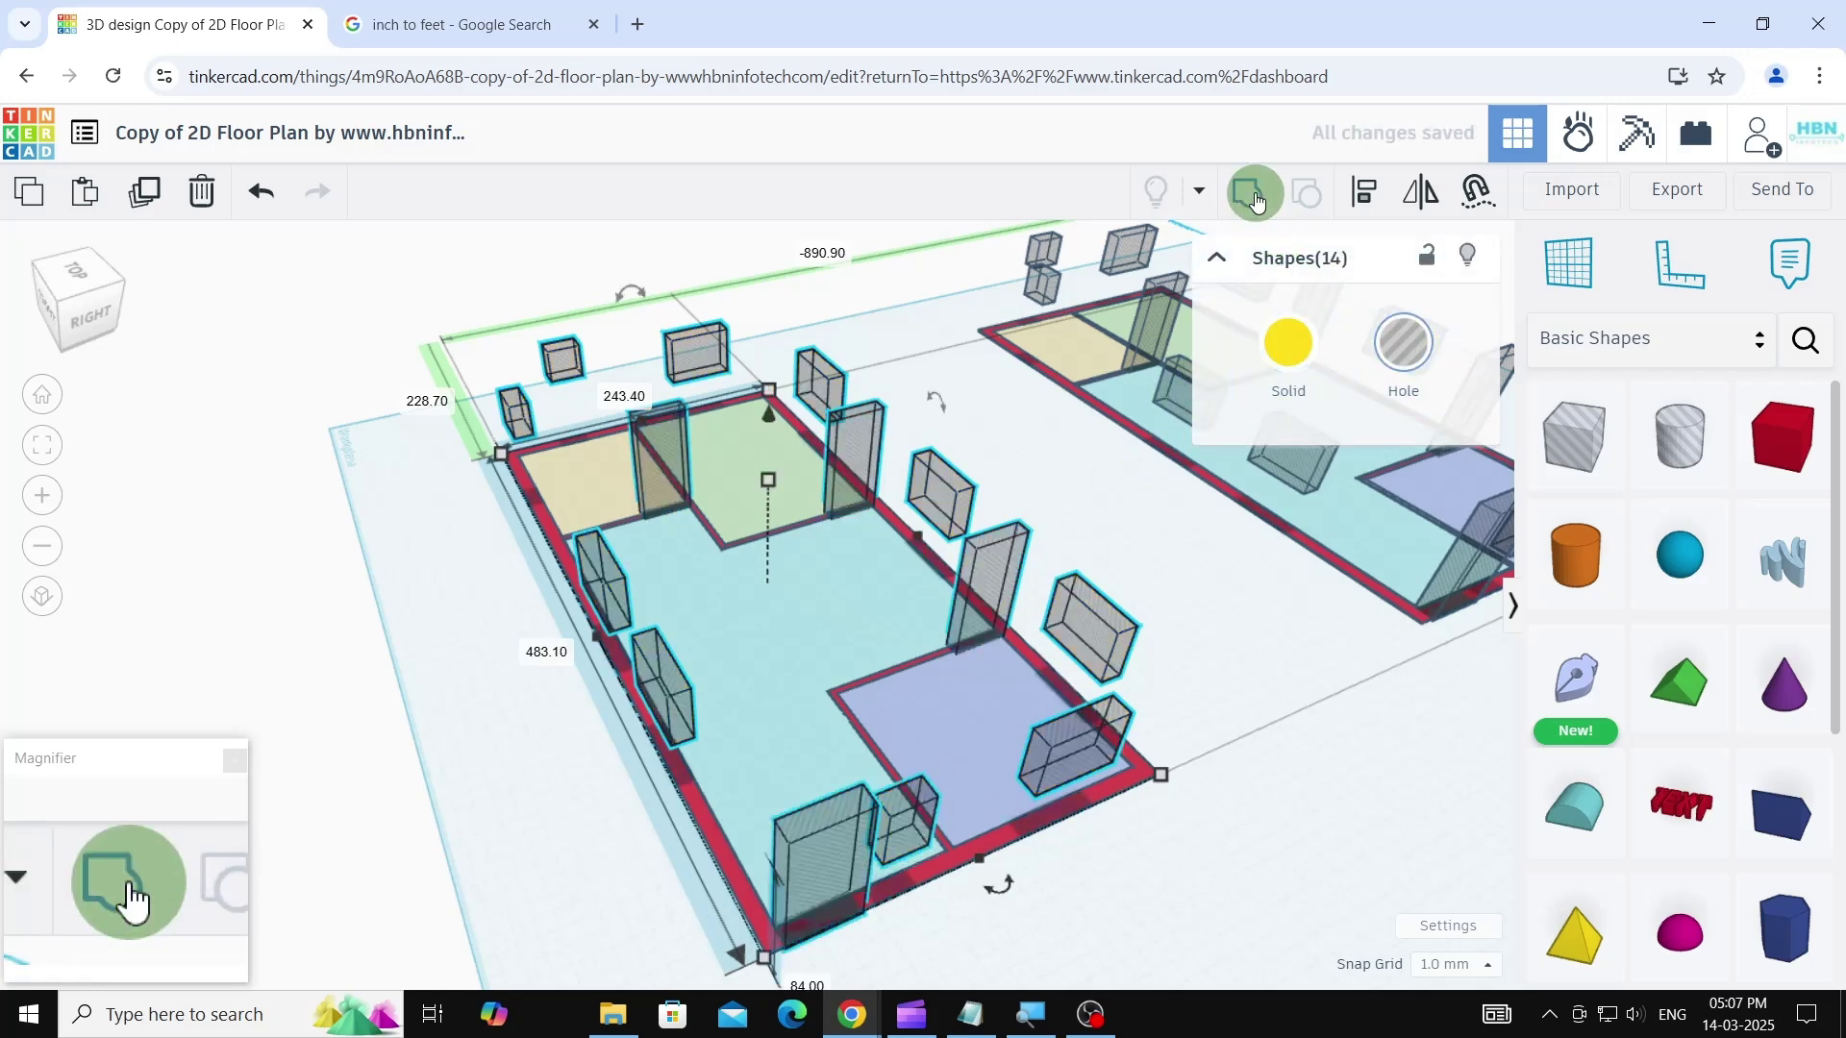
pyautogui.click(1184, 621)
# - Switch to the Google unit converter and convert 9 feet to inches
pyautogui.scroll(-2, 1238, 604)
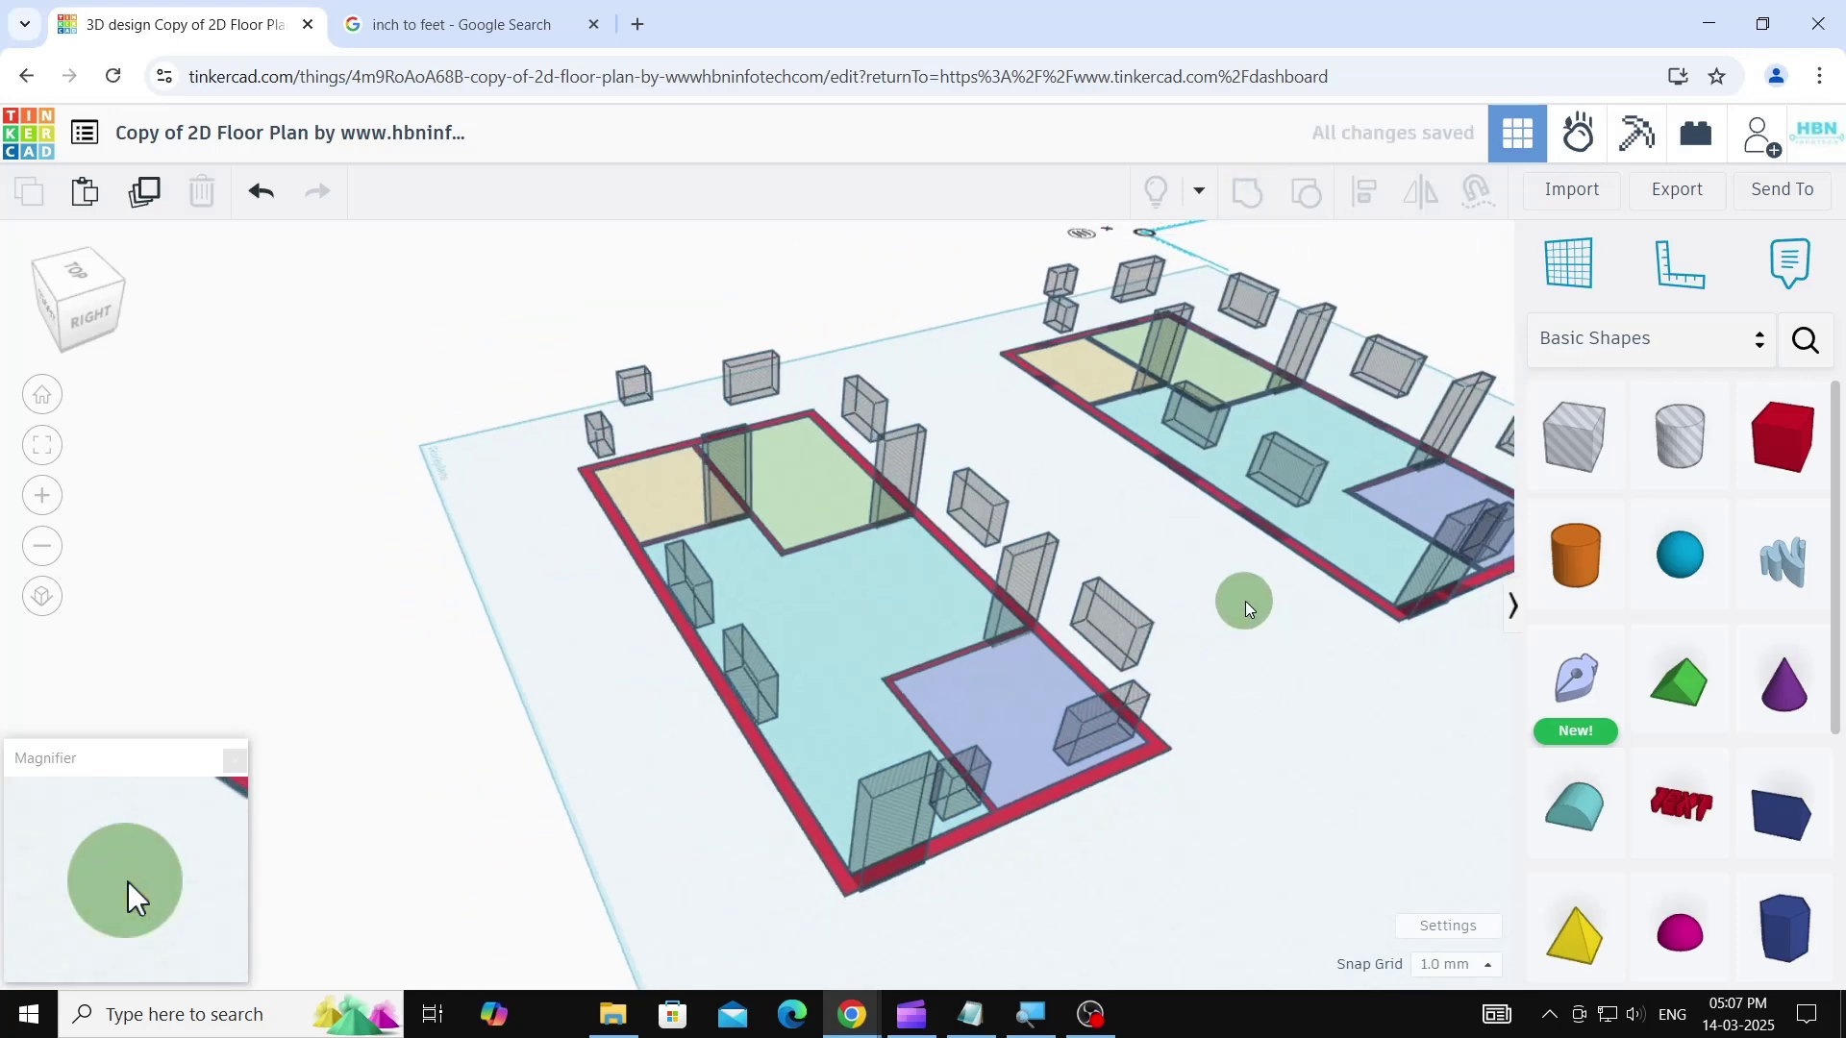
pyautogui.moveTo(1245, 604); pyautogui.dragTo(1162, 643, button='middle')
pyautogui.moveTo(1166, 649); pyautogui.dragTo(972, 673, button='right')
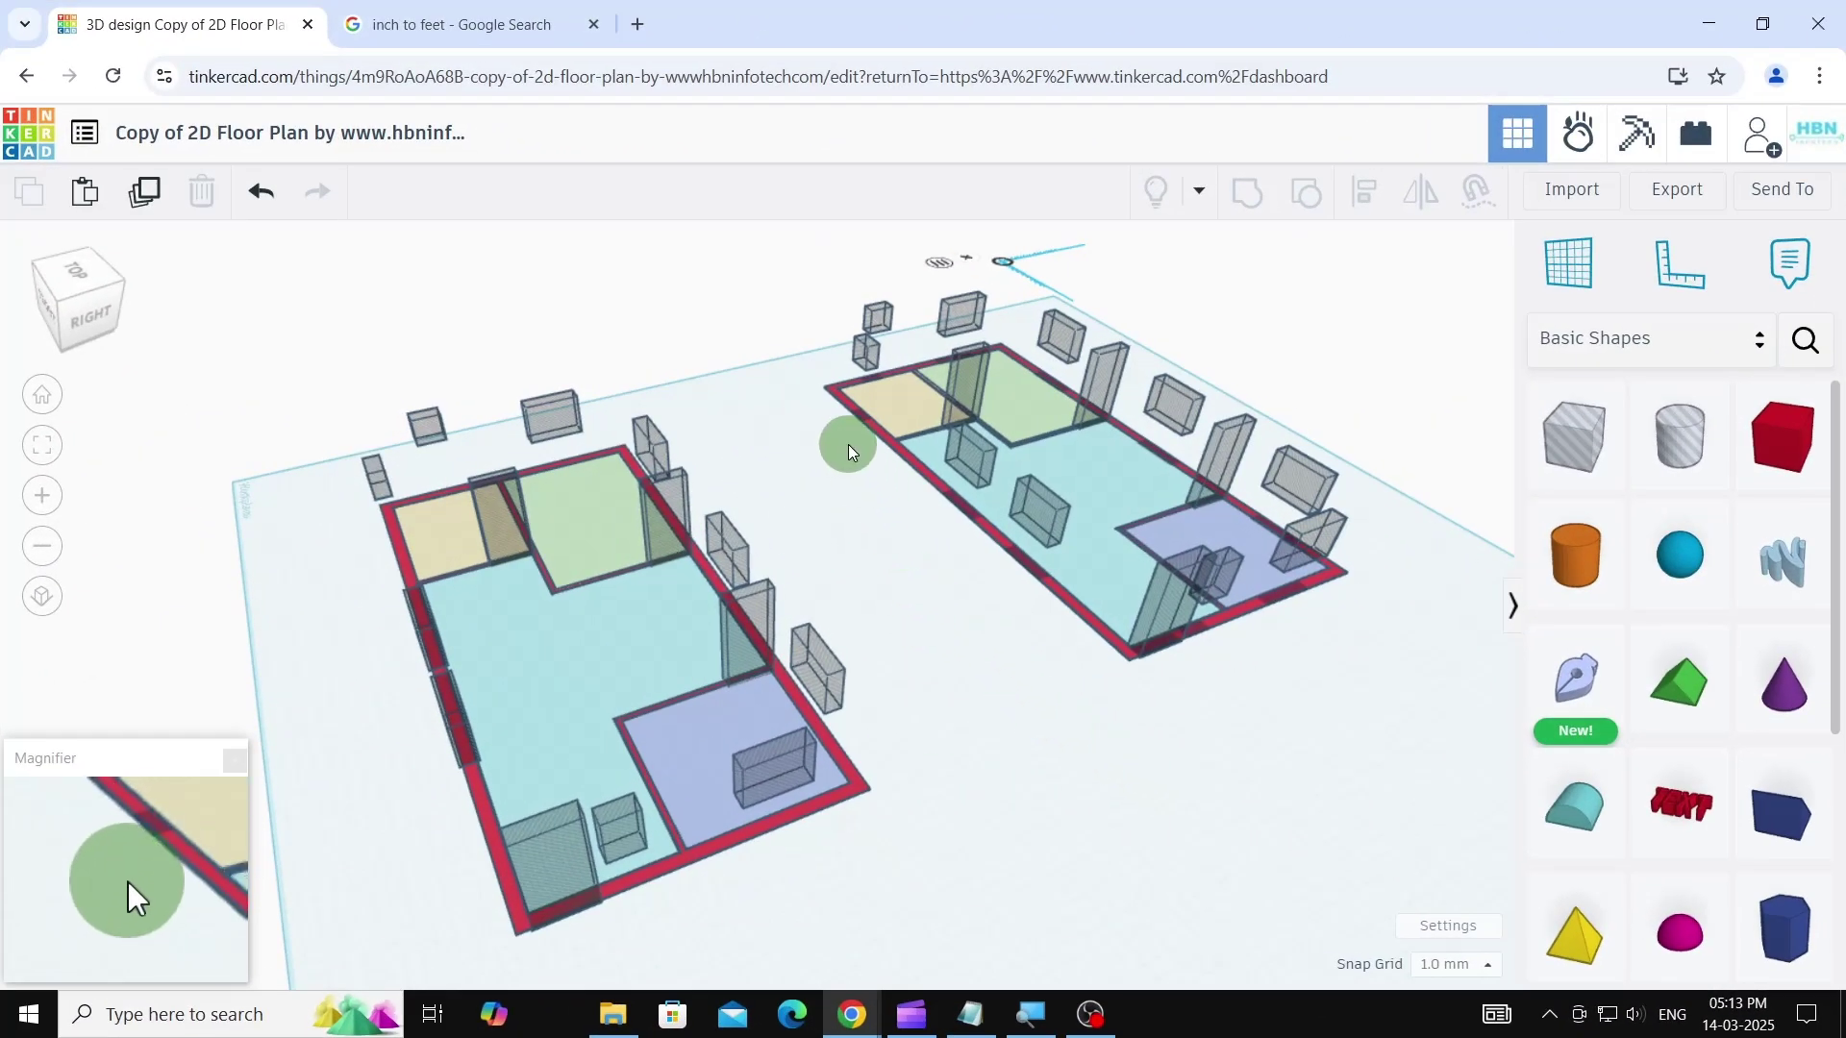
pyautogui.click(567, 20)
pyautogui.click(420, 399)
pyautogui.moveTo(420, 399); pyautogui.dragTo(338, 411)
pyautogui.write('9')
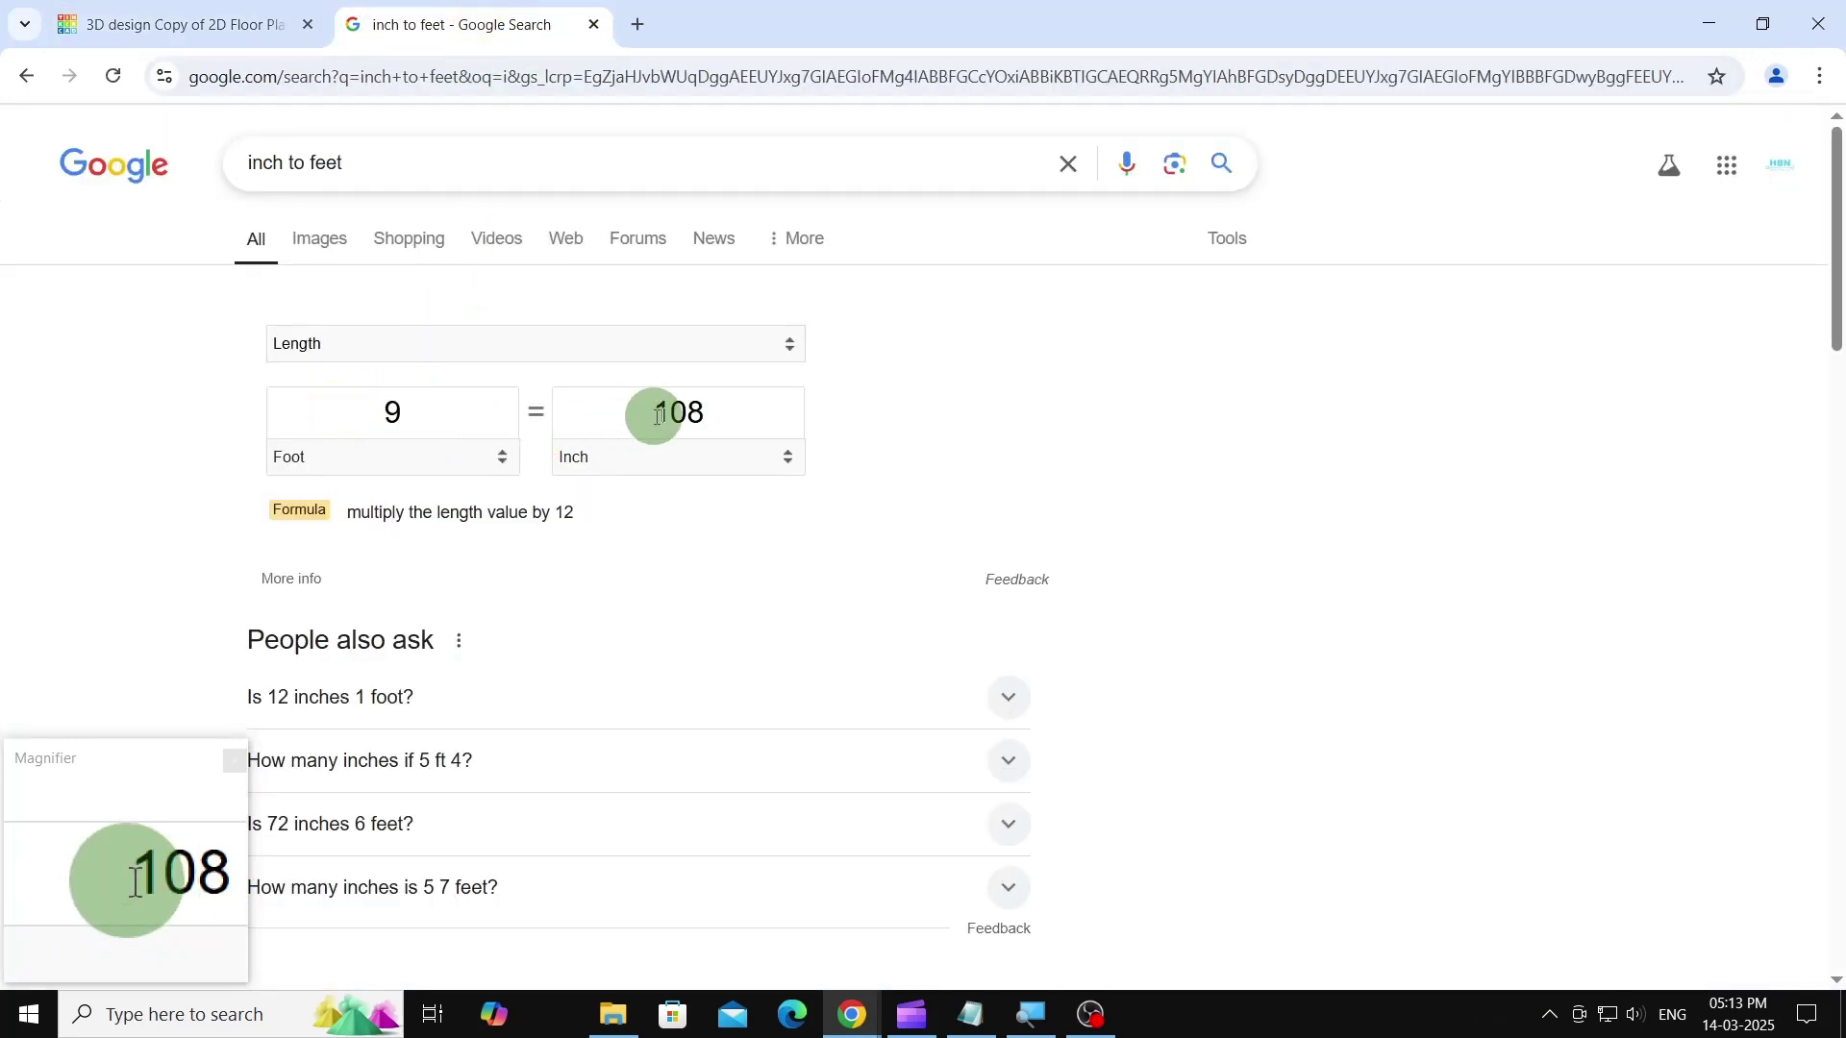
# - Return to the Tinkercad design and set the height of the original plan's red walls to 108
pyautogui.click(206, 23)
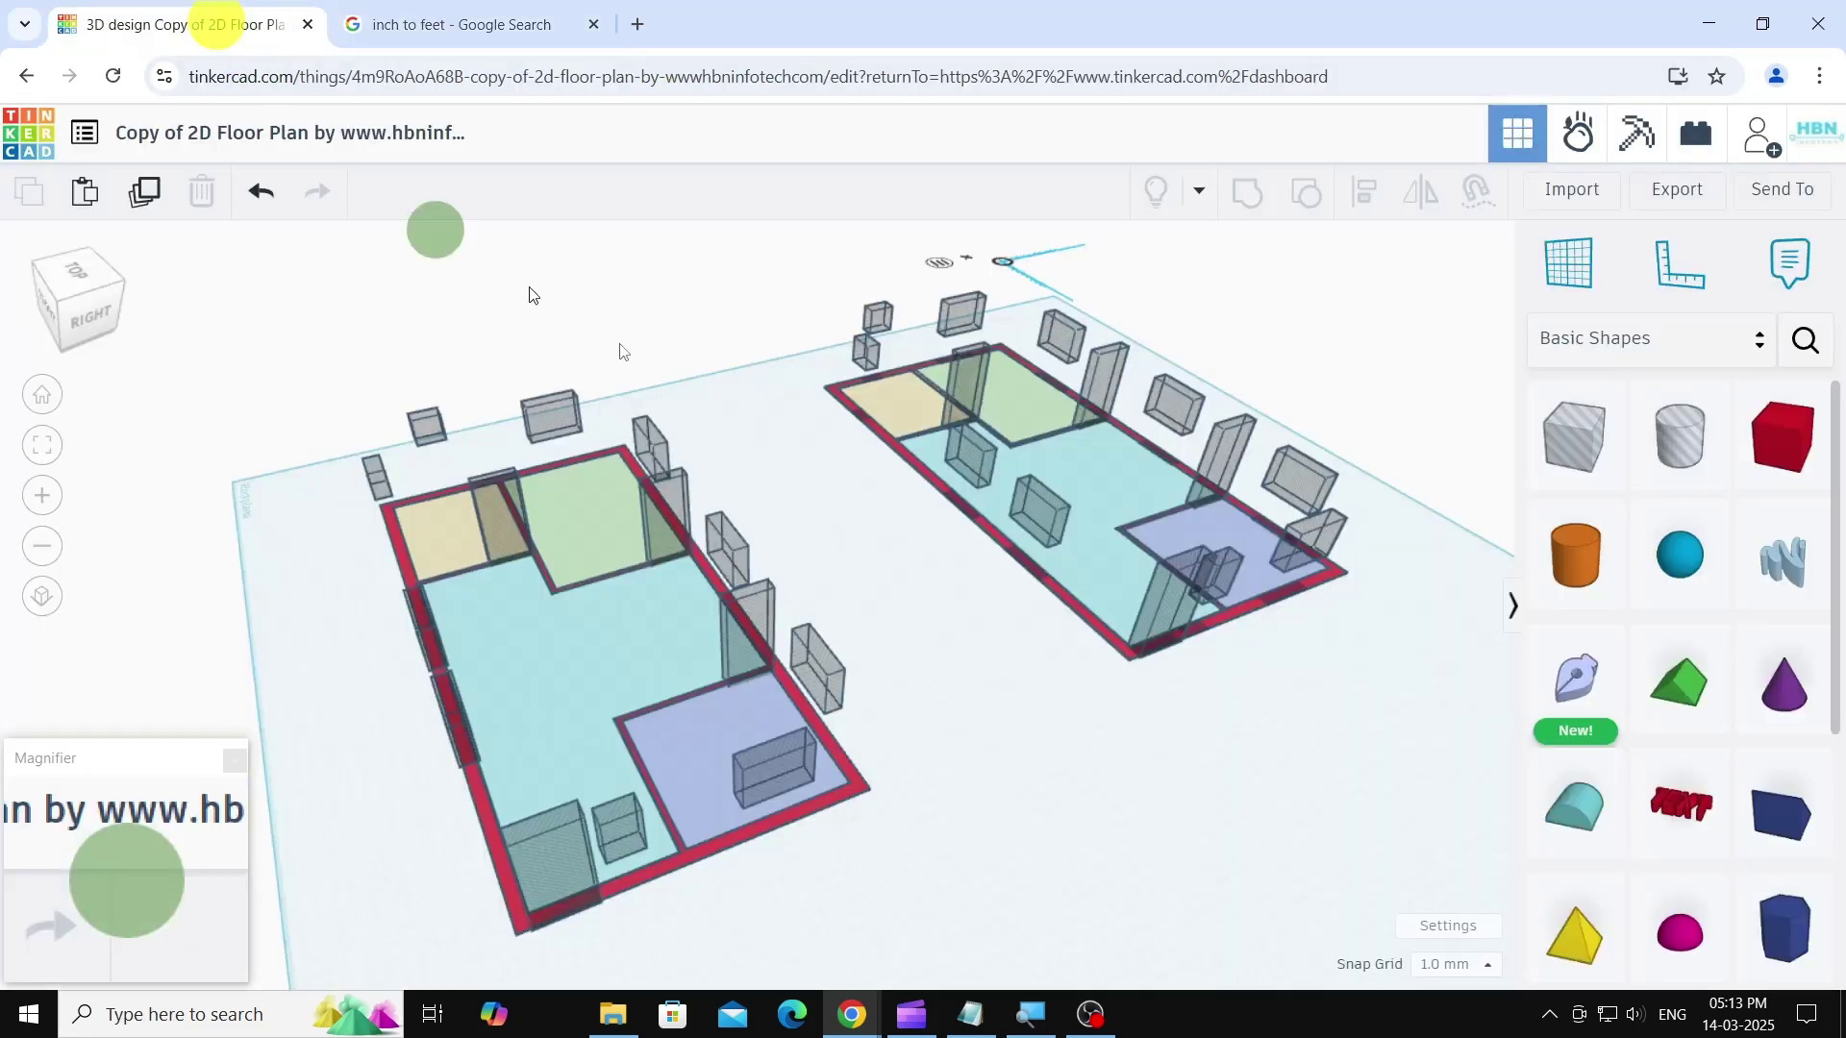
pyautogui.click(906, 458)
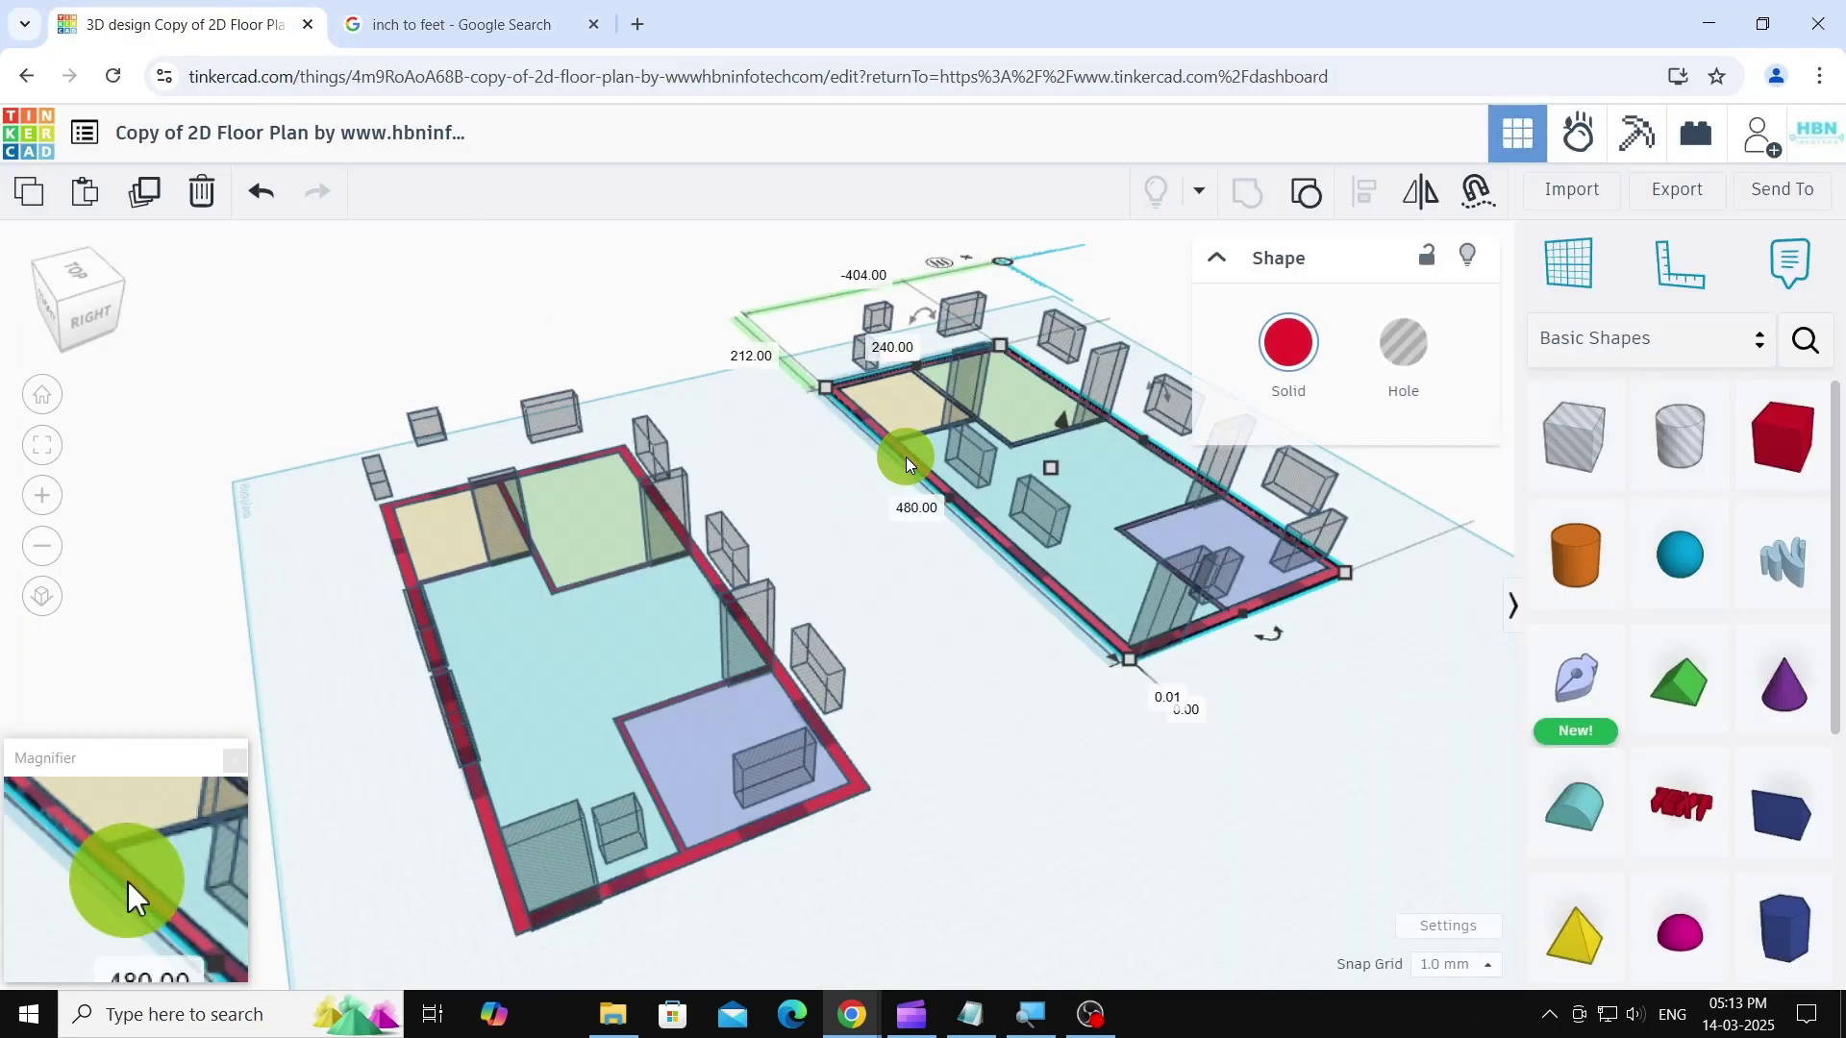
pyautogui.click(1167, 695)
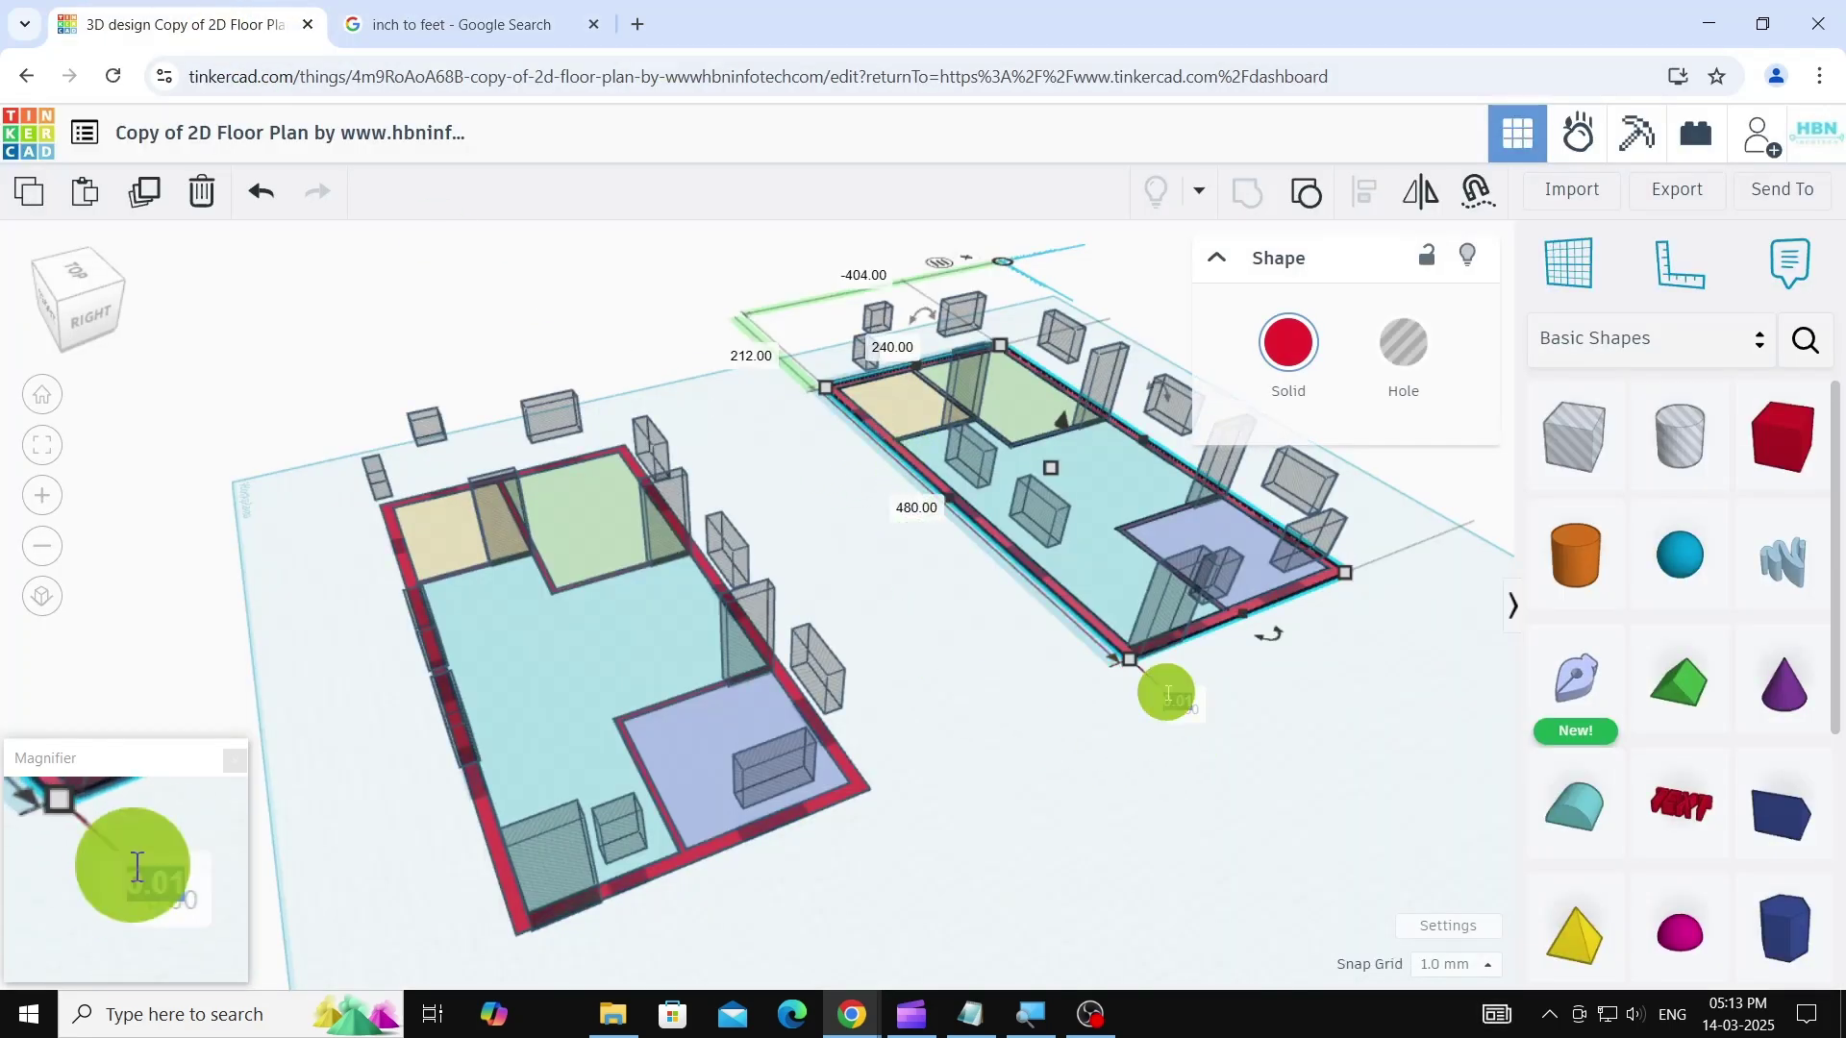
pyautogui.write('10')
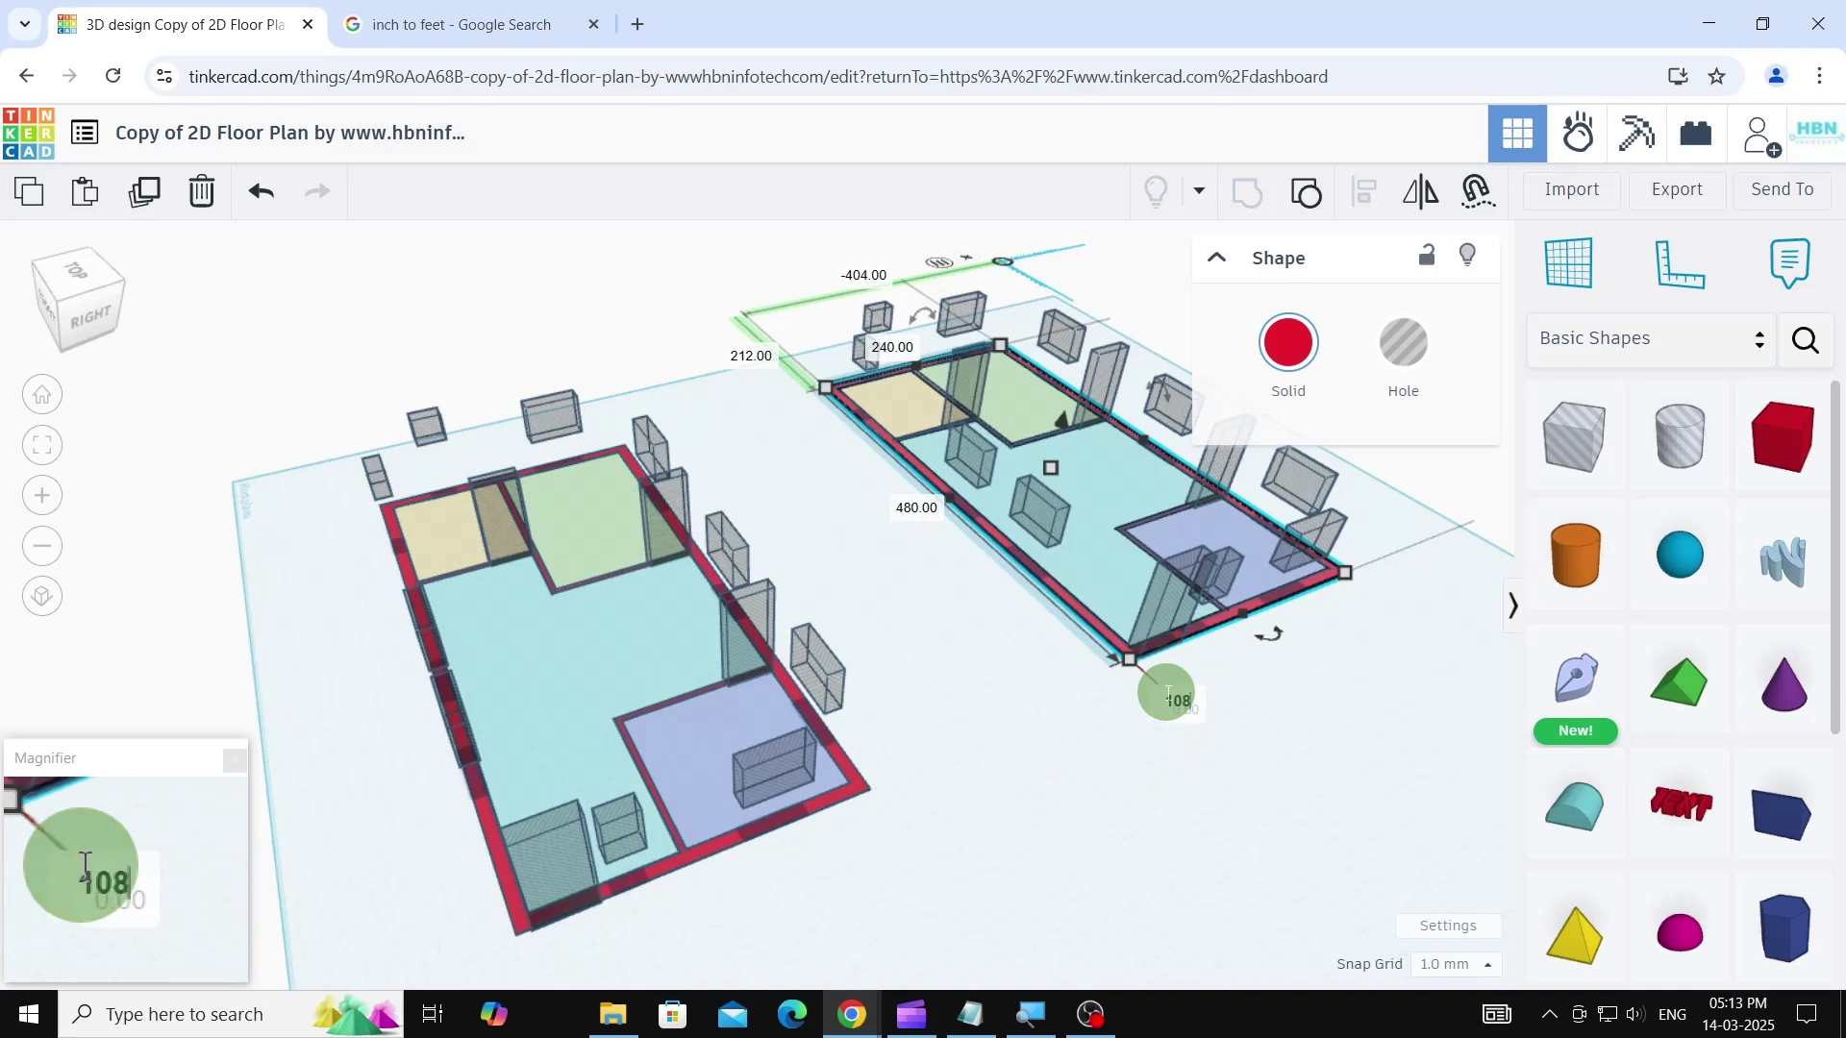
pyautogui.write('8')
pyautogui.press('Return')
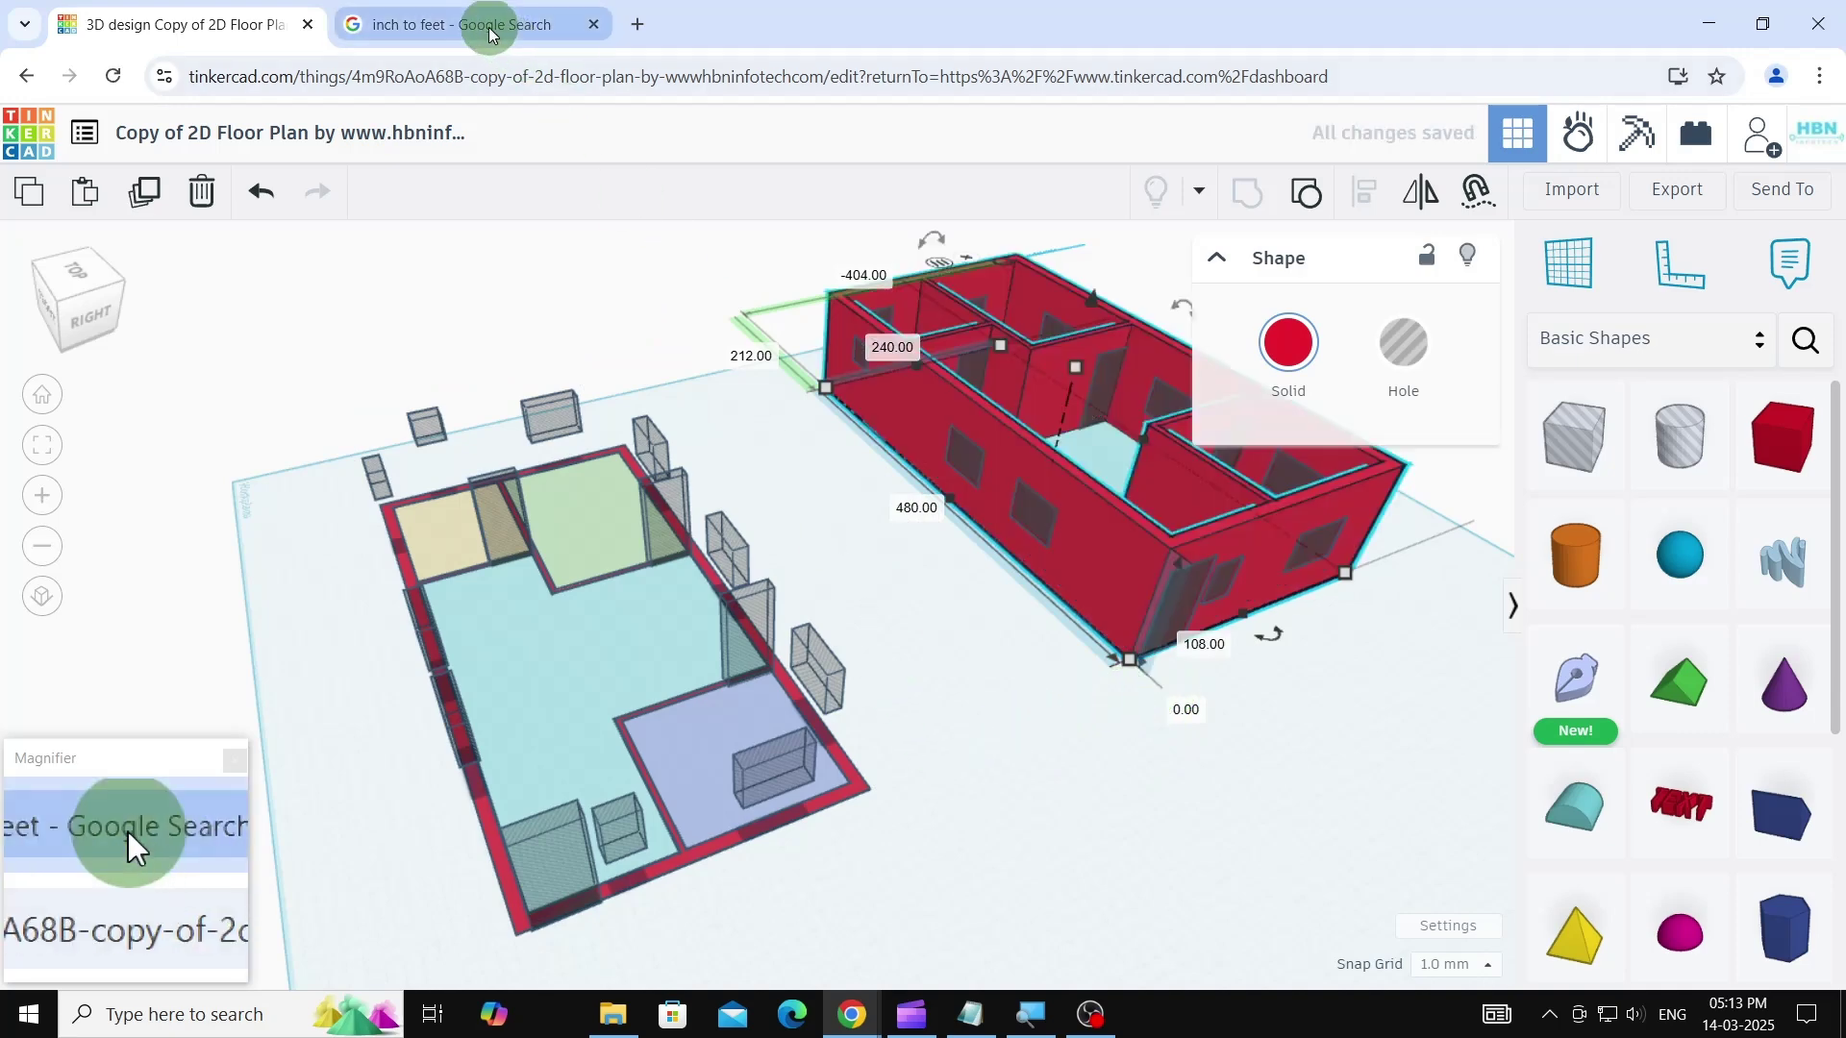
# - Switch back to the Google unit converter and convert 3.5 feet to inches
pyautogui.click(491, 34)
pyautogui.moveTo(420, 412); pyautogui.dragTo(373, 413)
pyautogui.write('3.5')
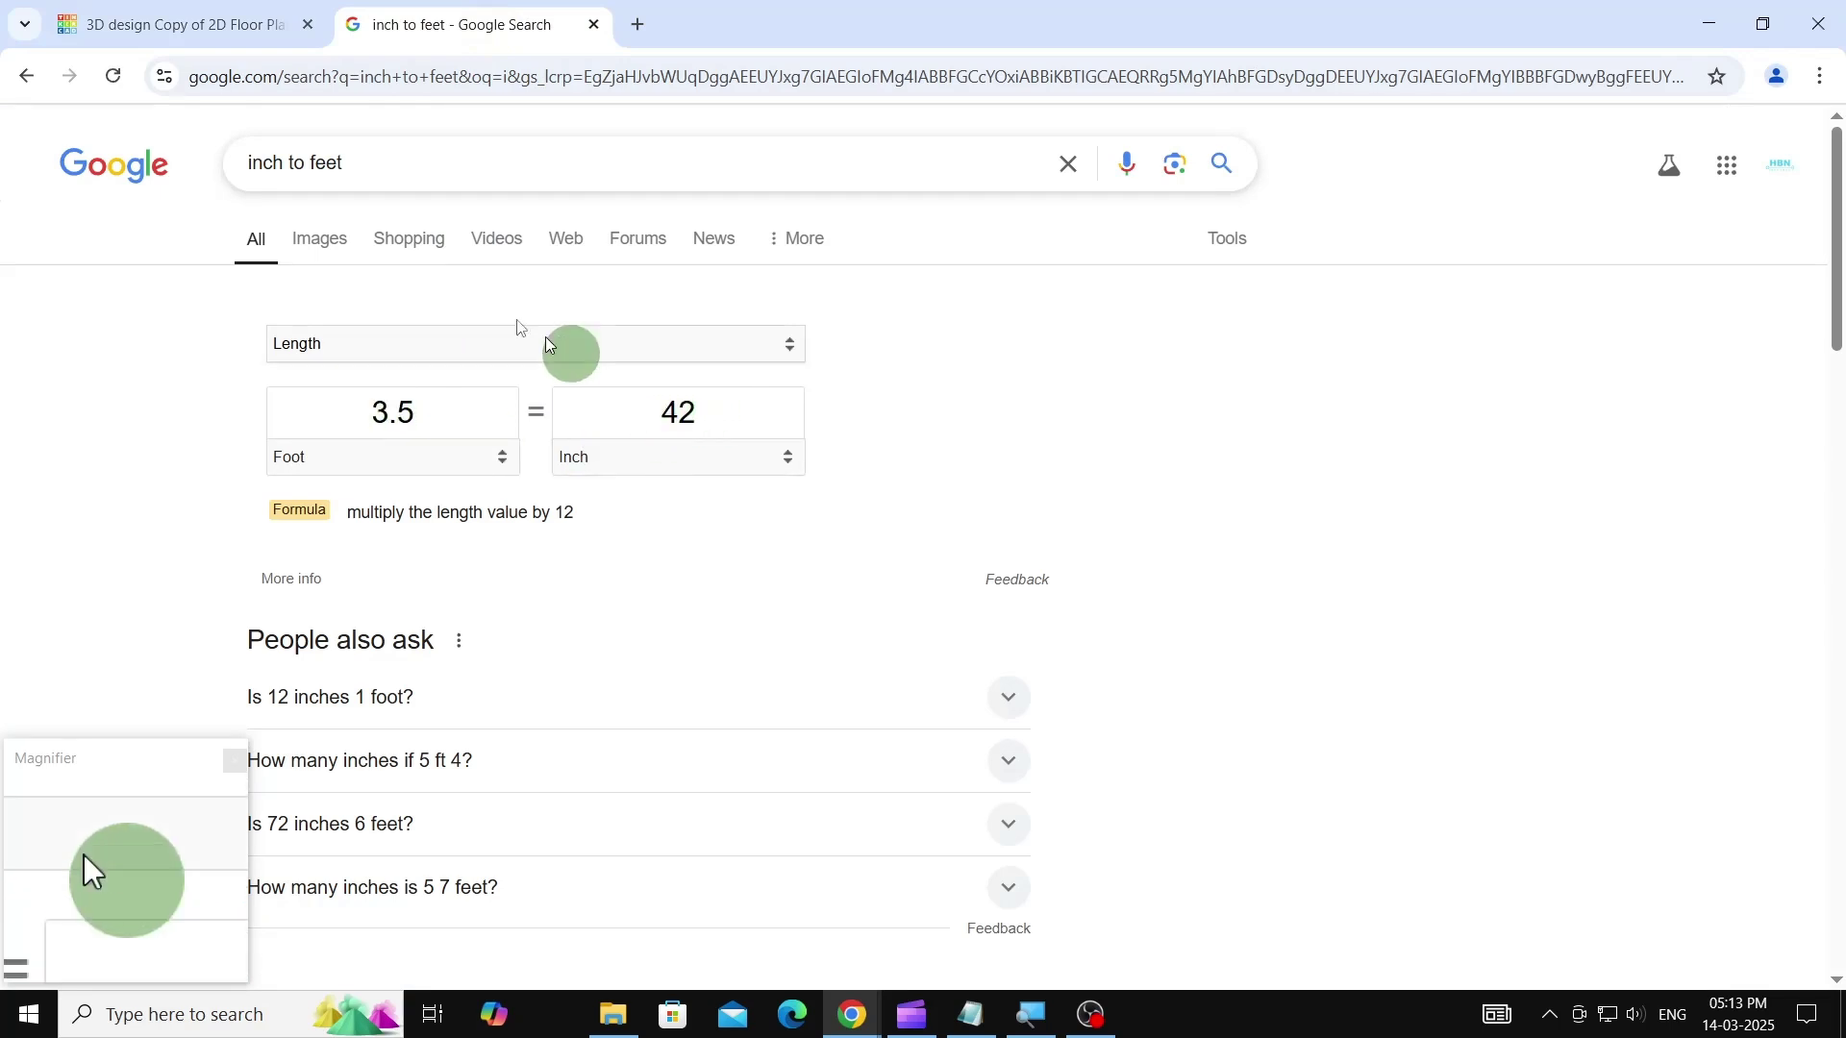
# - Return to the Tinkercad design and set the height of the copied plan's red walls to 42
pyautogui.click(135, 26)
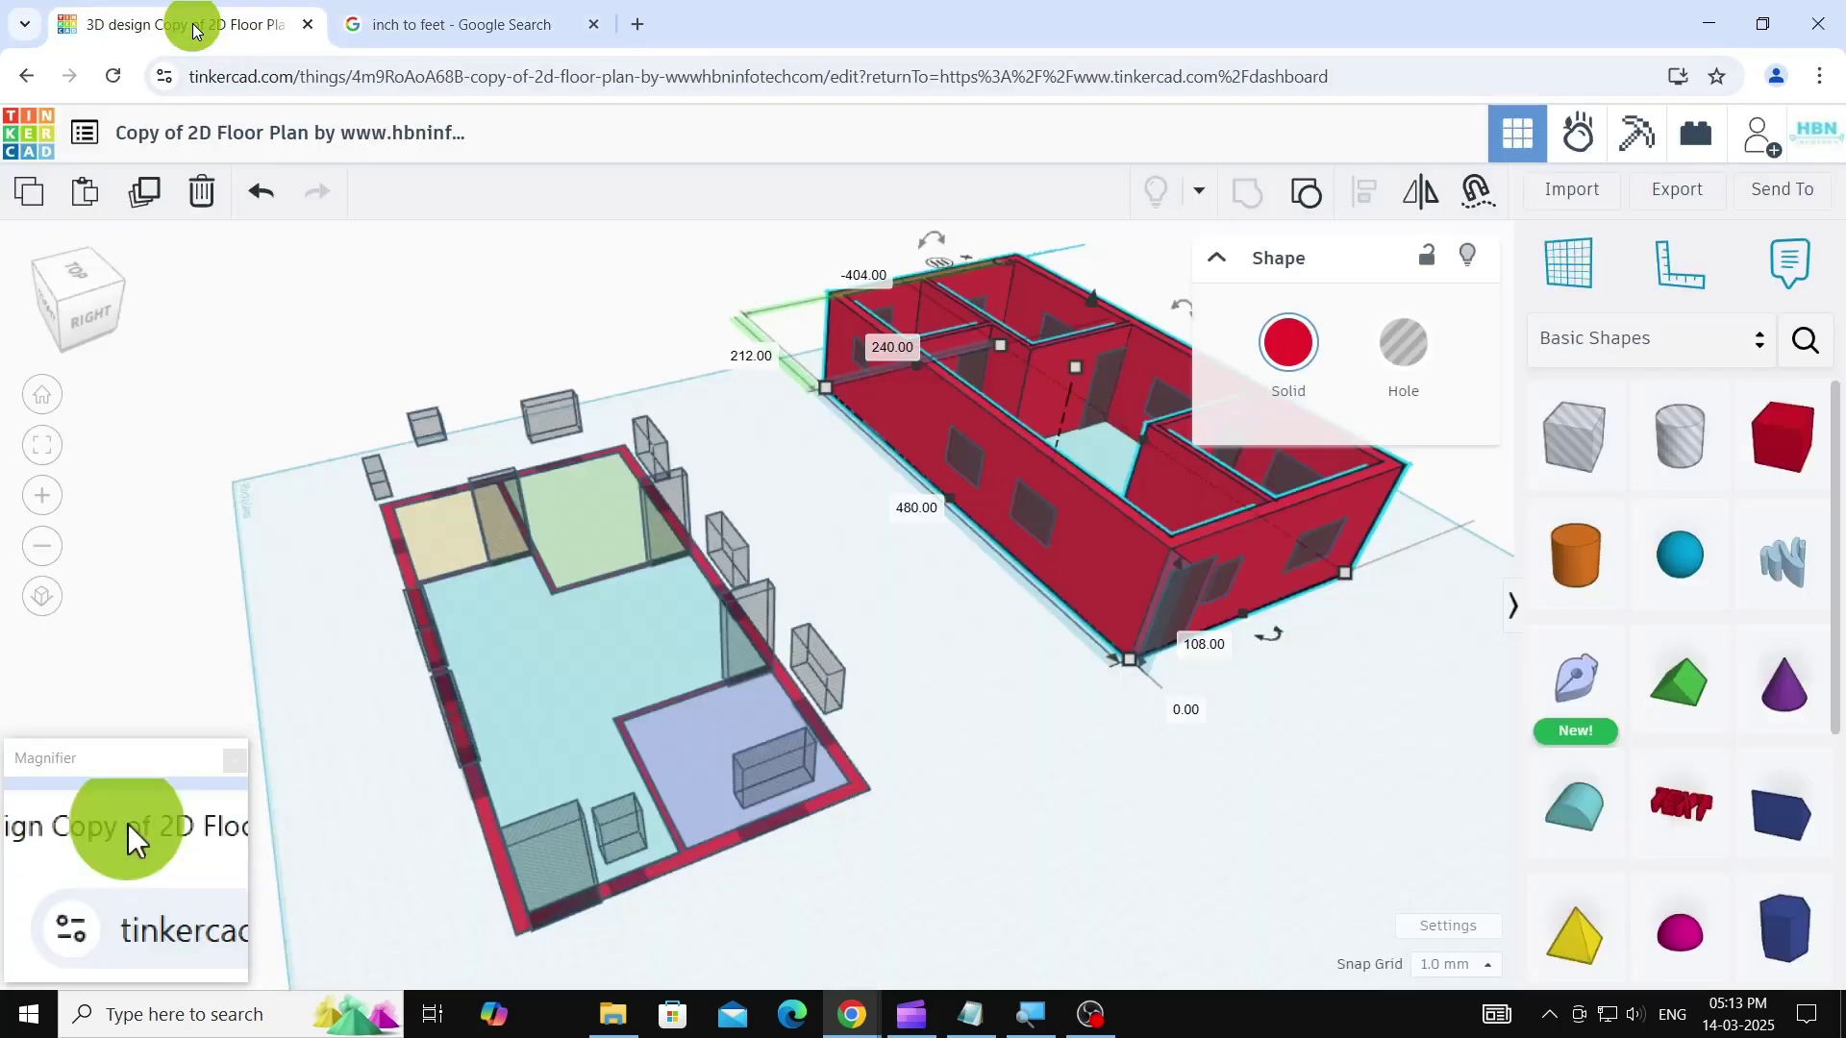
pyautogui.click(860, 779)
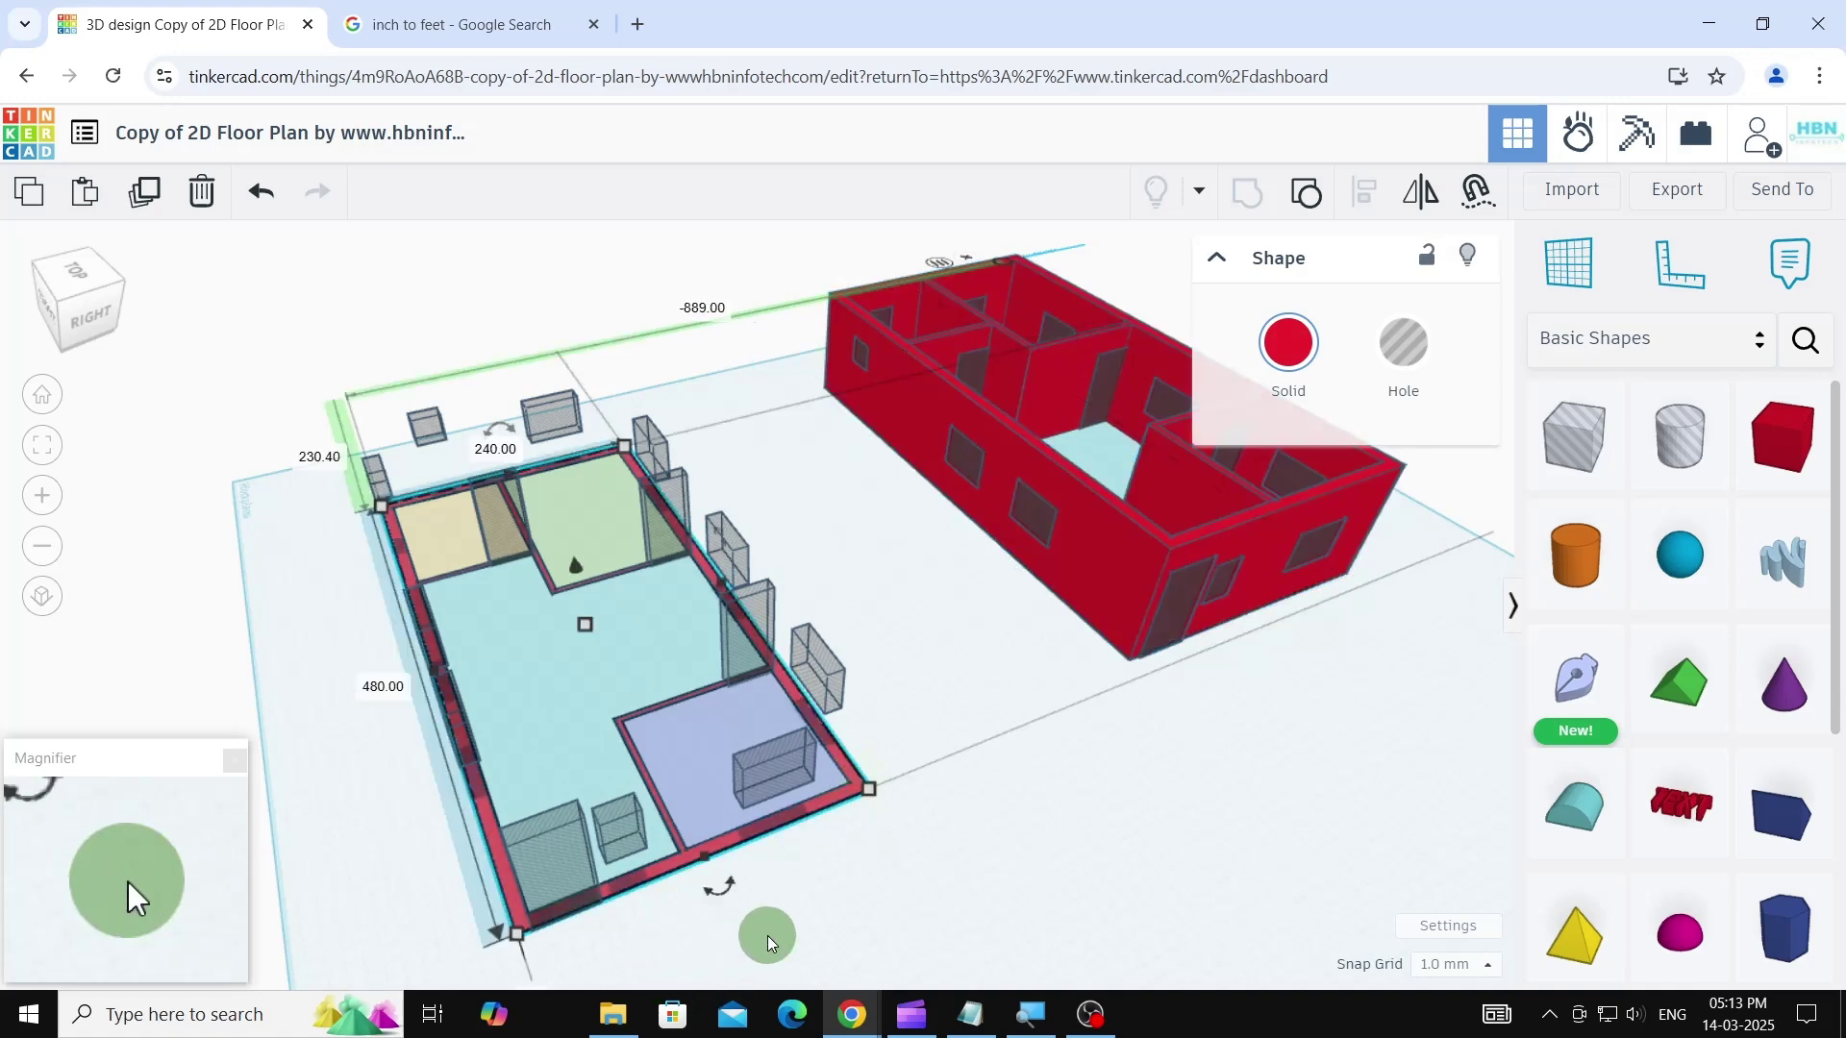
pyautogui.moveTo(767, 937); pyautogui.dragTo(800, 811, button='middle')
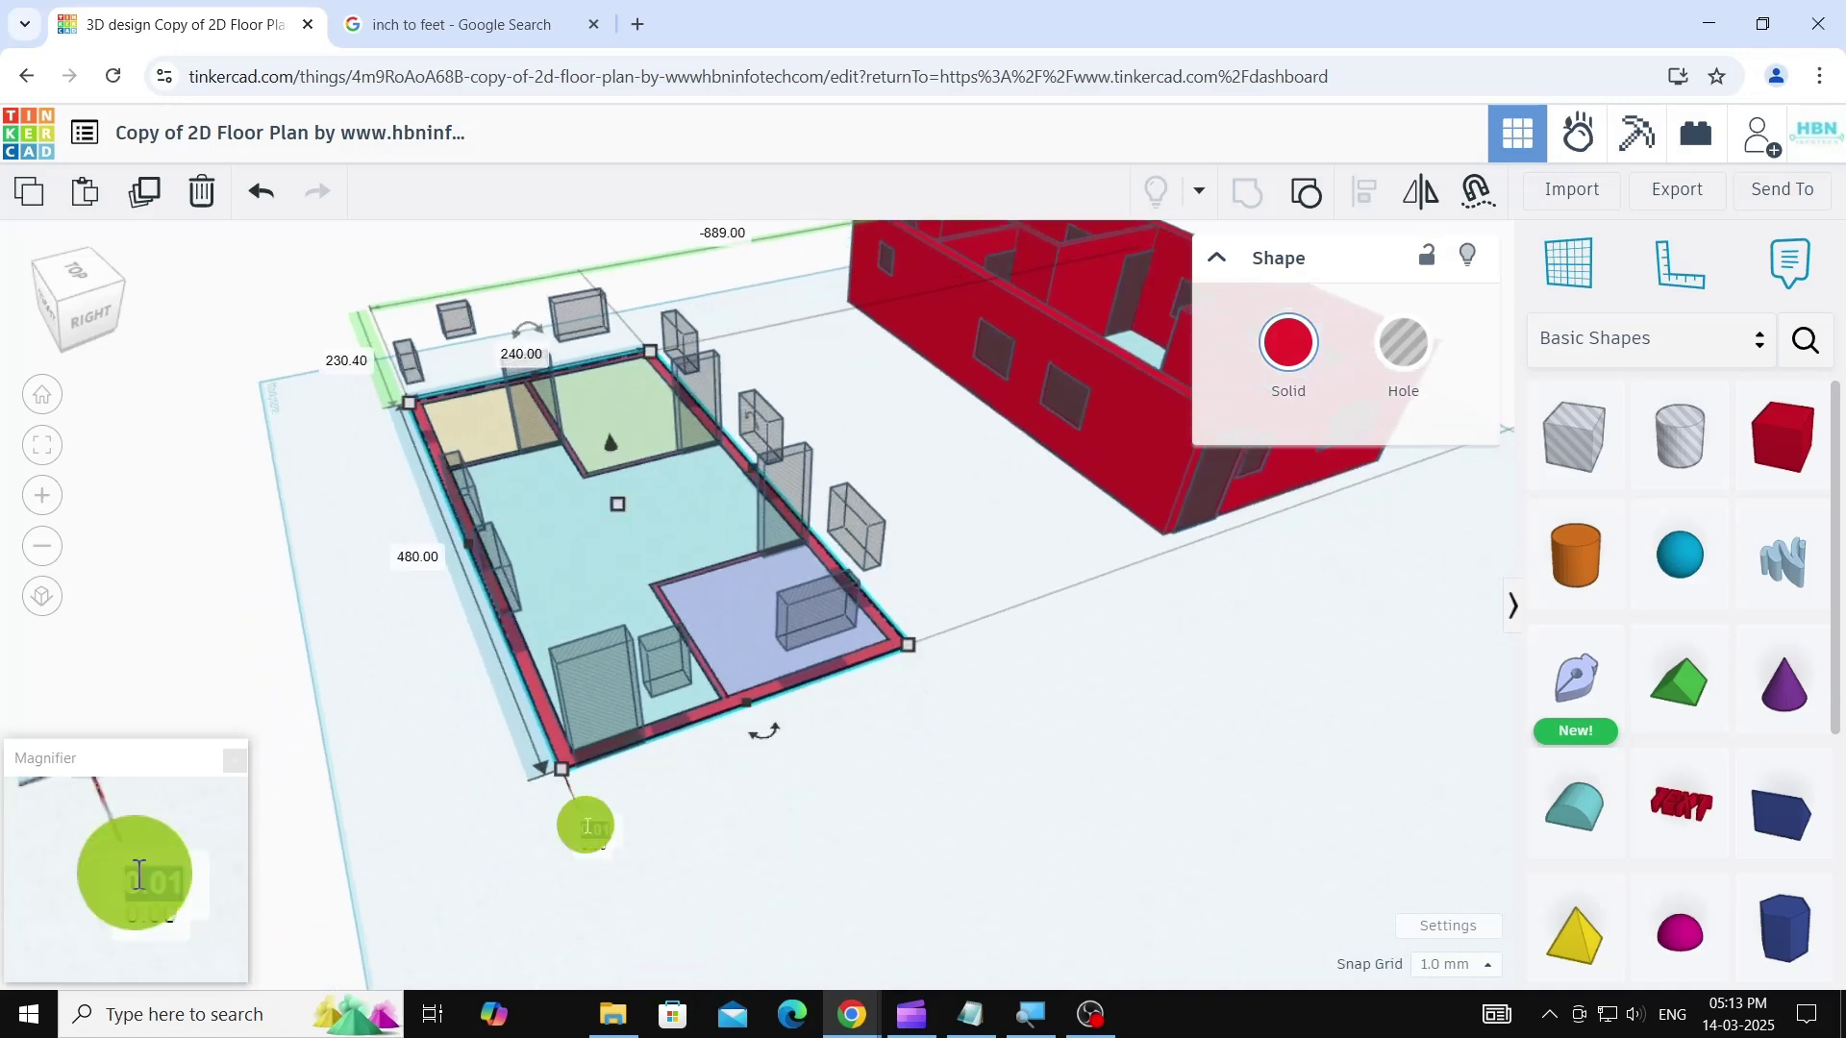
pyautogui.press('Return')
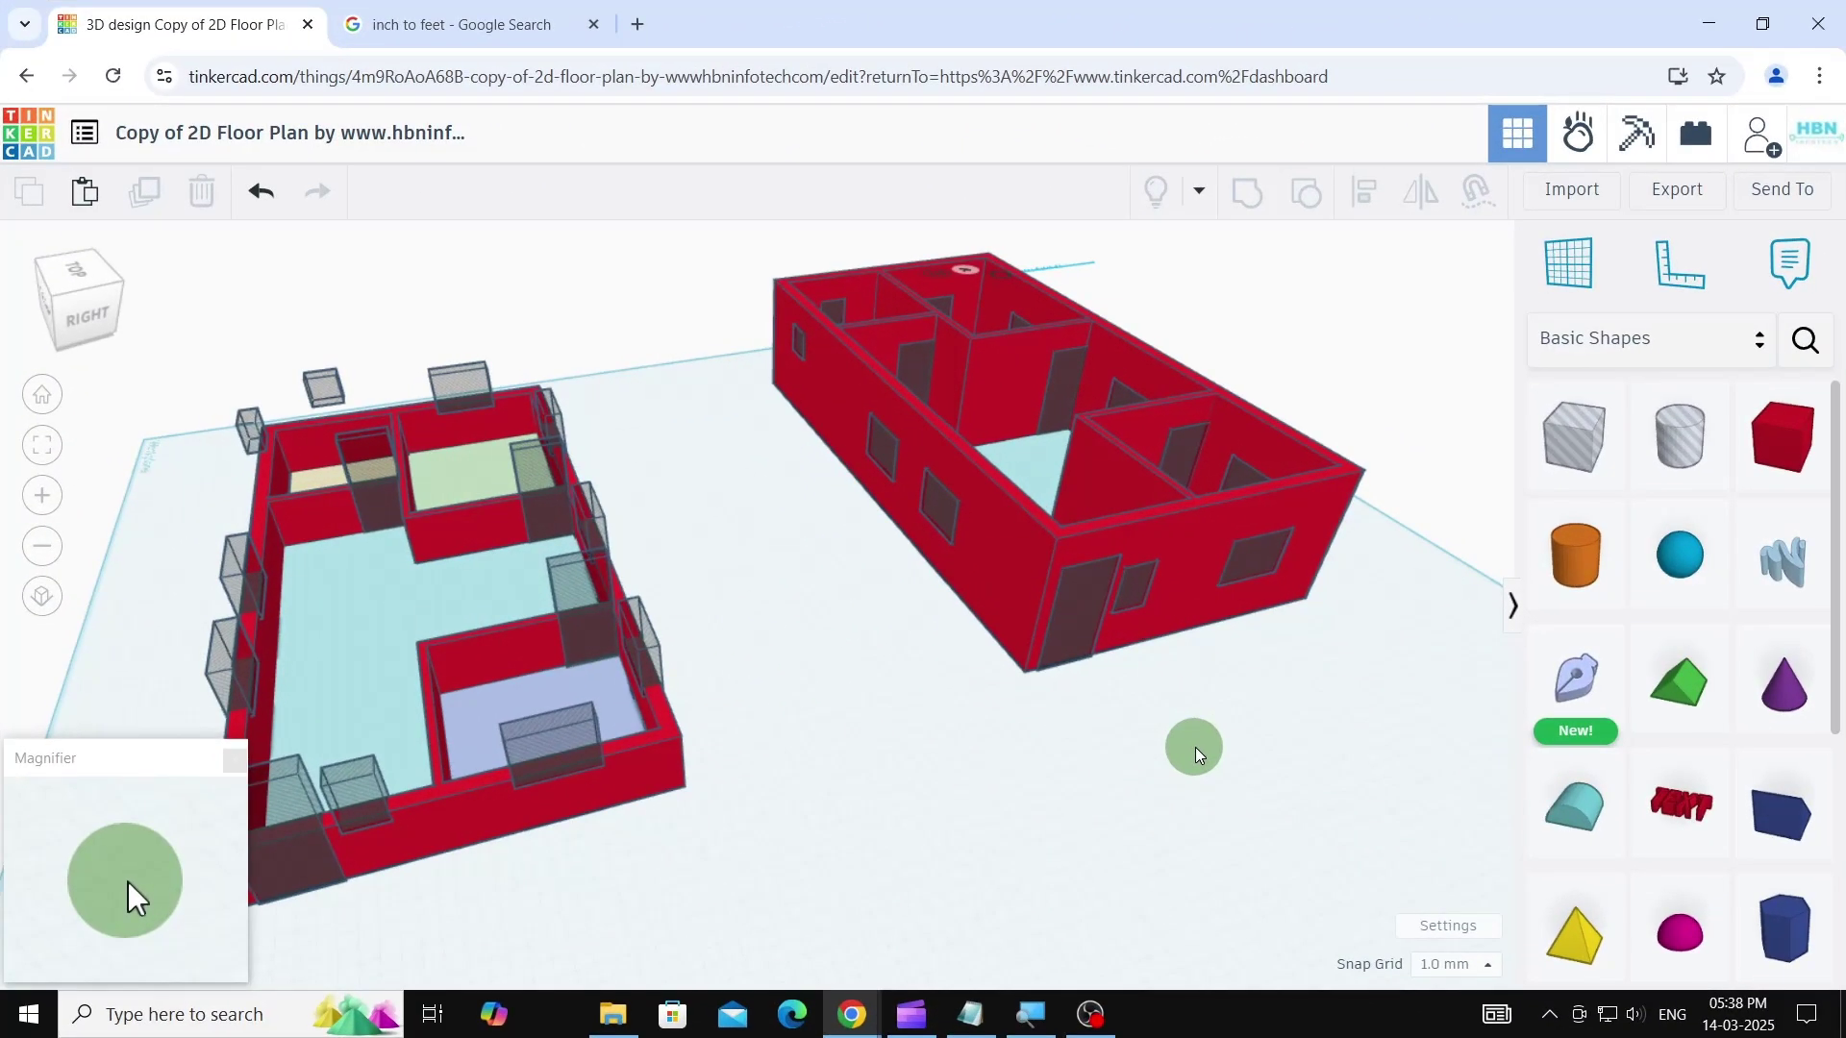
# - Try to cut the door and window openings into the original plan's tall walls by grouping them with the hole boxes
pyautogui.click(1066, 623)
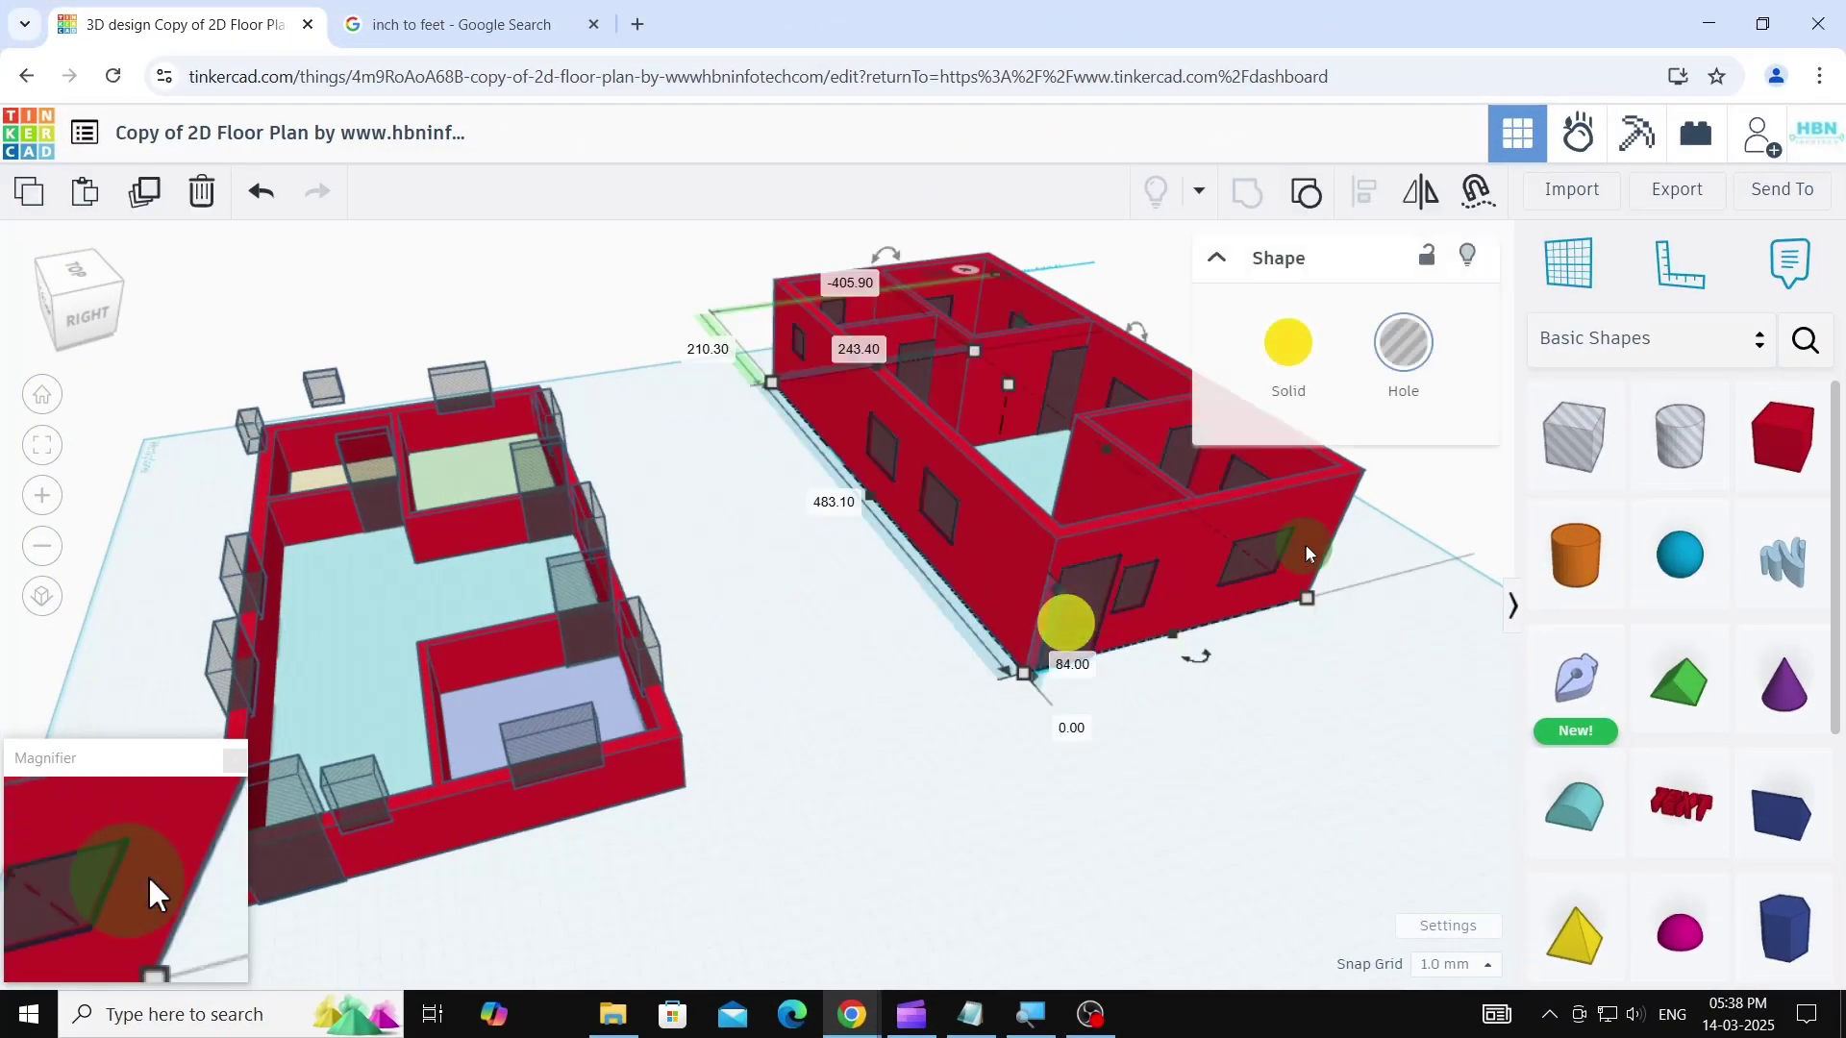
pyautogui.keyDown('shift'); pyautogui.click(1312, 517); pyautogui.keyUp('shift')
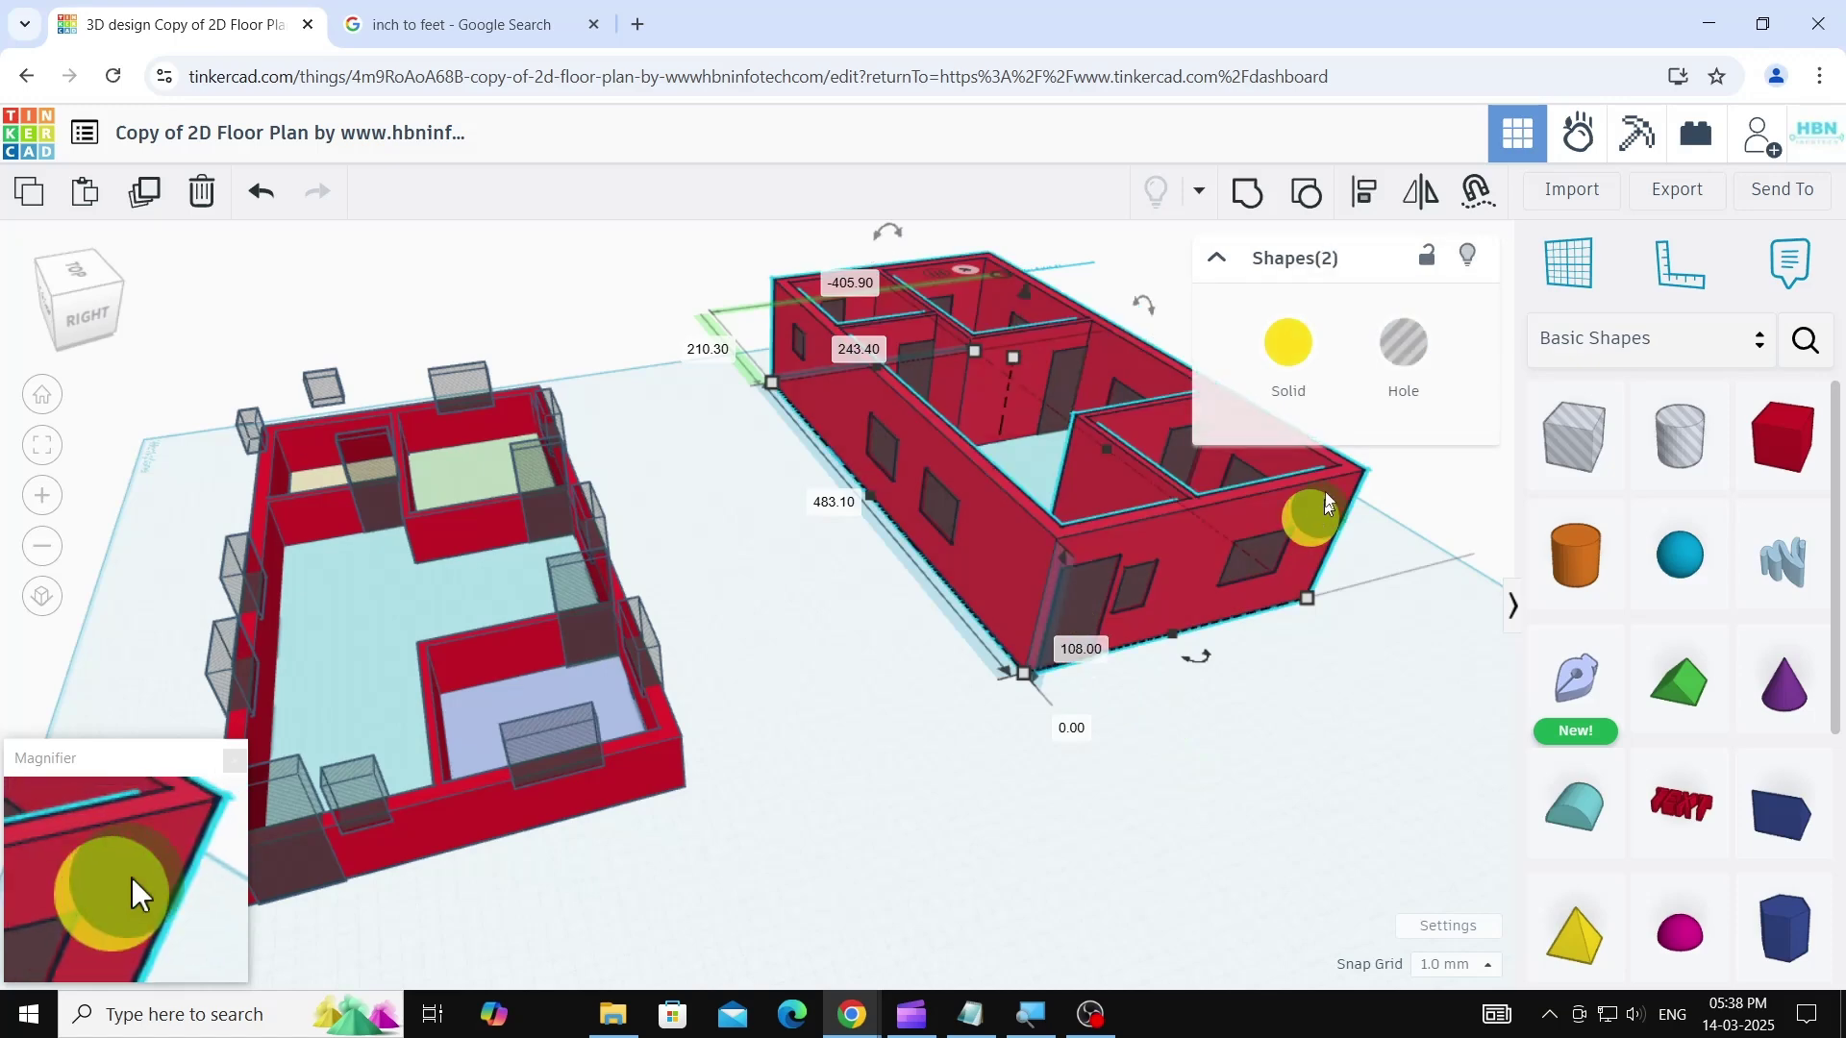
pyautogui.click(1258, 213)
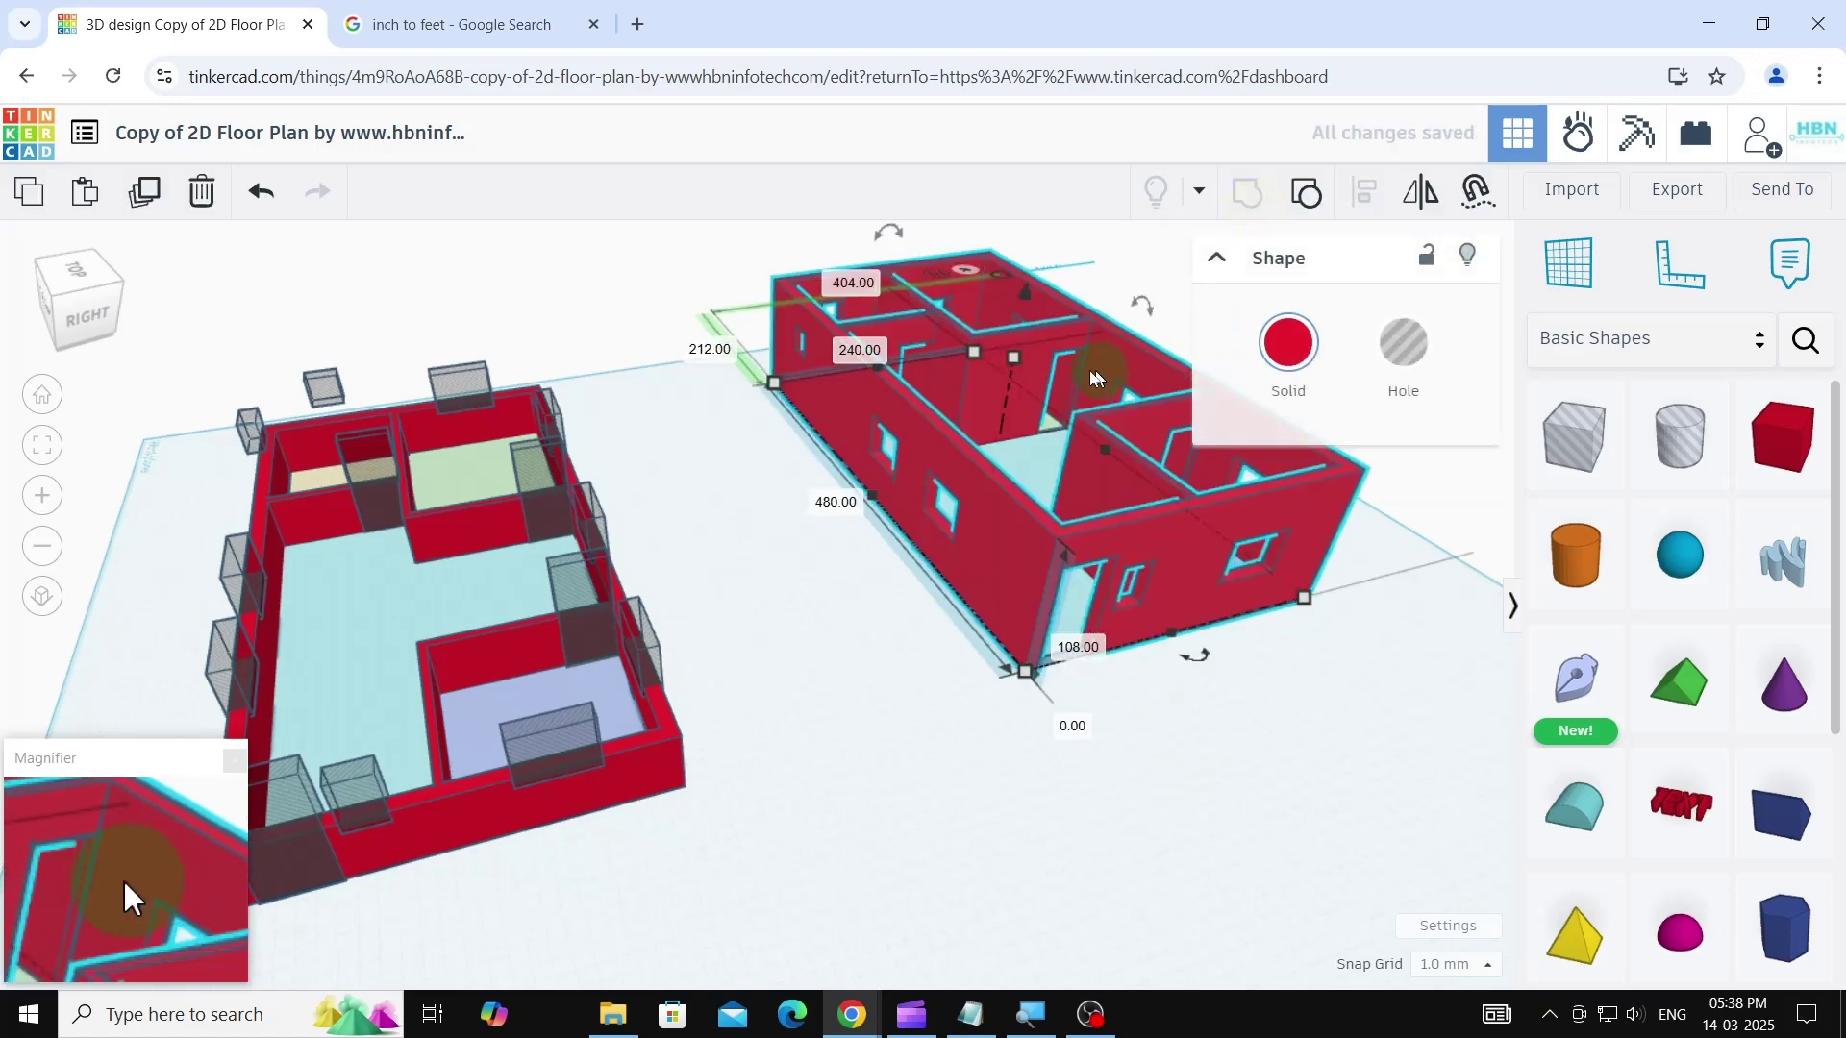
pyautogui.scroll(8, 1076, 368)
pyautogui.scroll(1, 1077, 368)
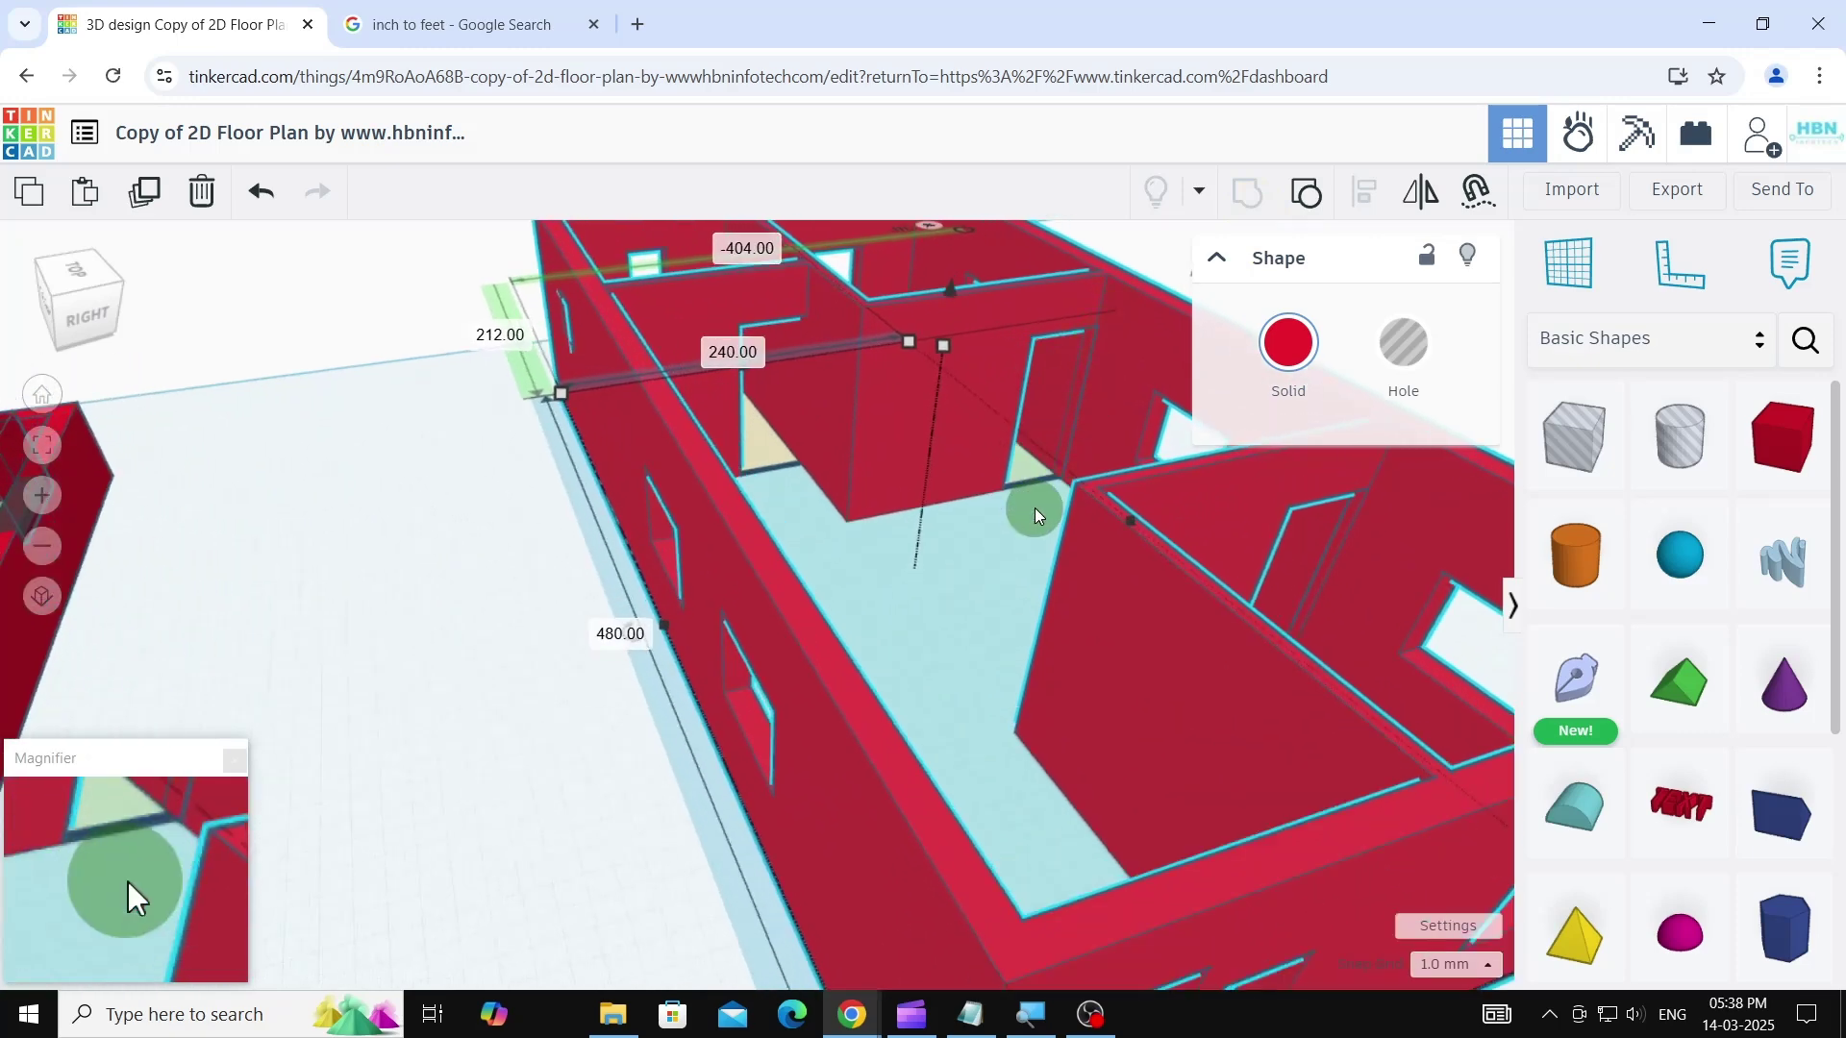
pyautogui.click(963, 555)
pyautogui.scroll(-4, 937, 584)
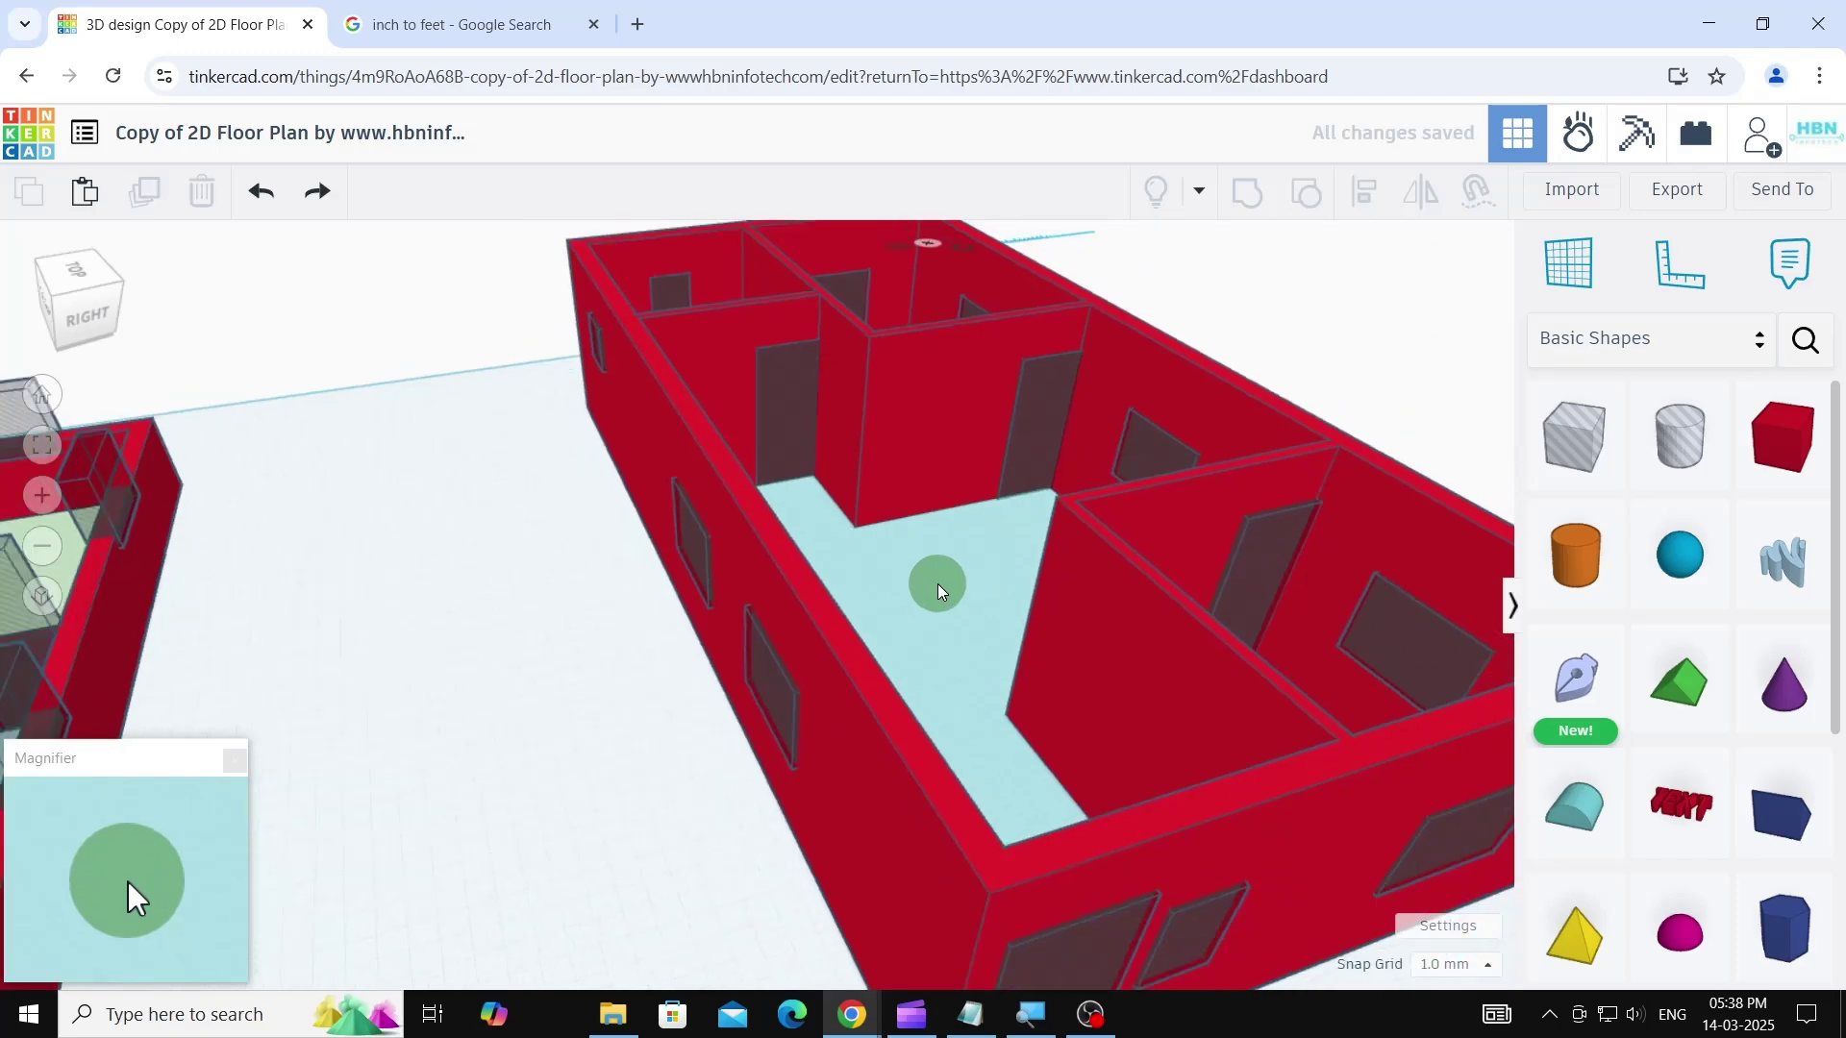
# - Ungroup the original plan's tall walls and its door and window hole boxes into separate pieces
pyautogui.click(637, 534)
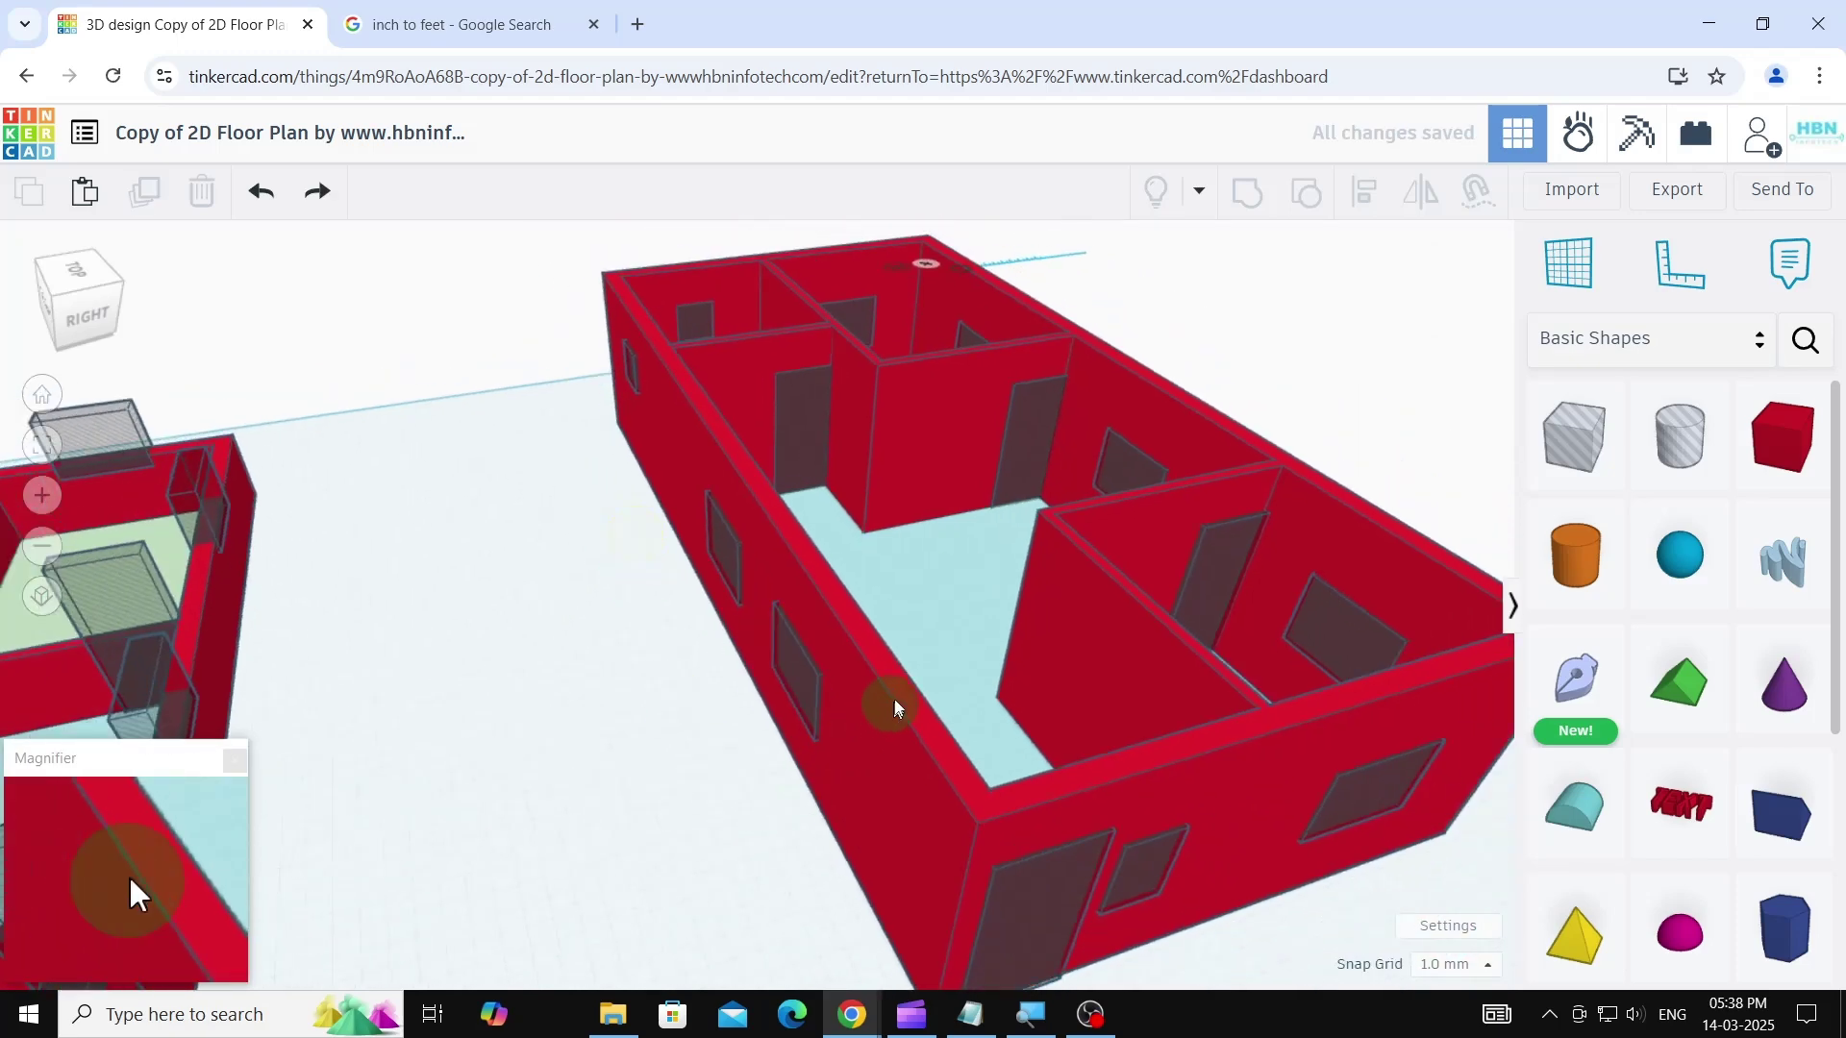
pyautogui.click(896, 717)
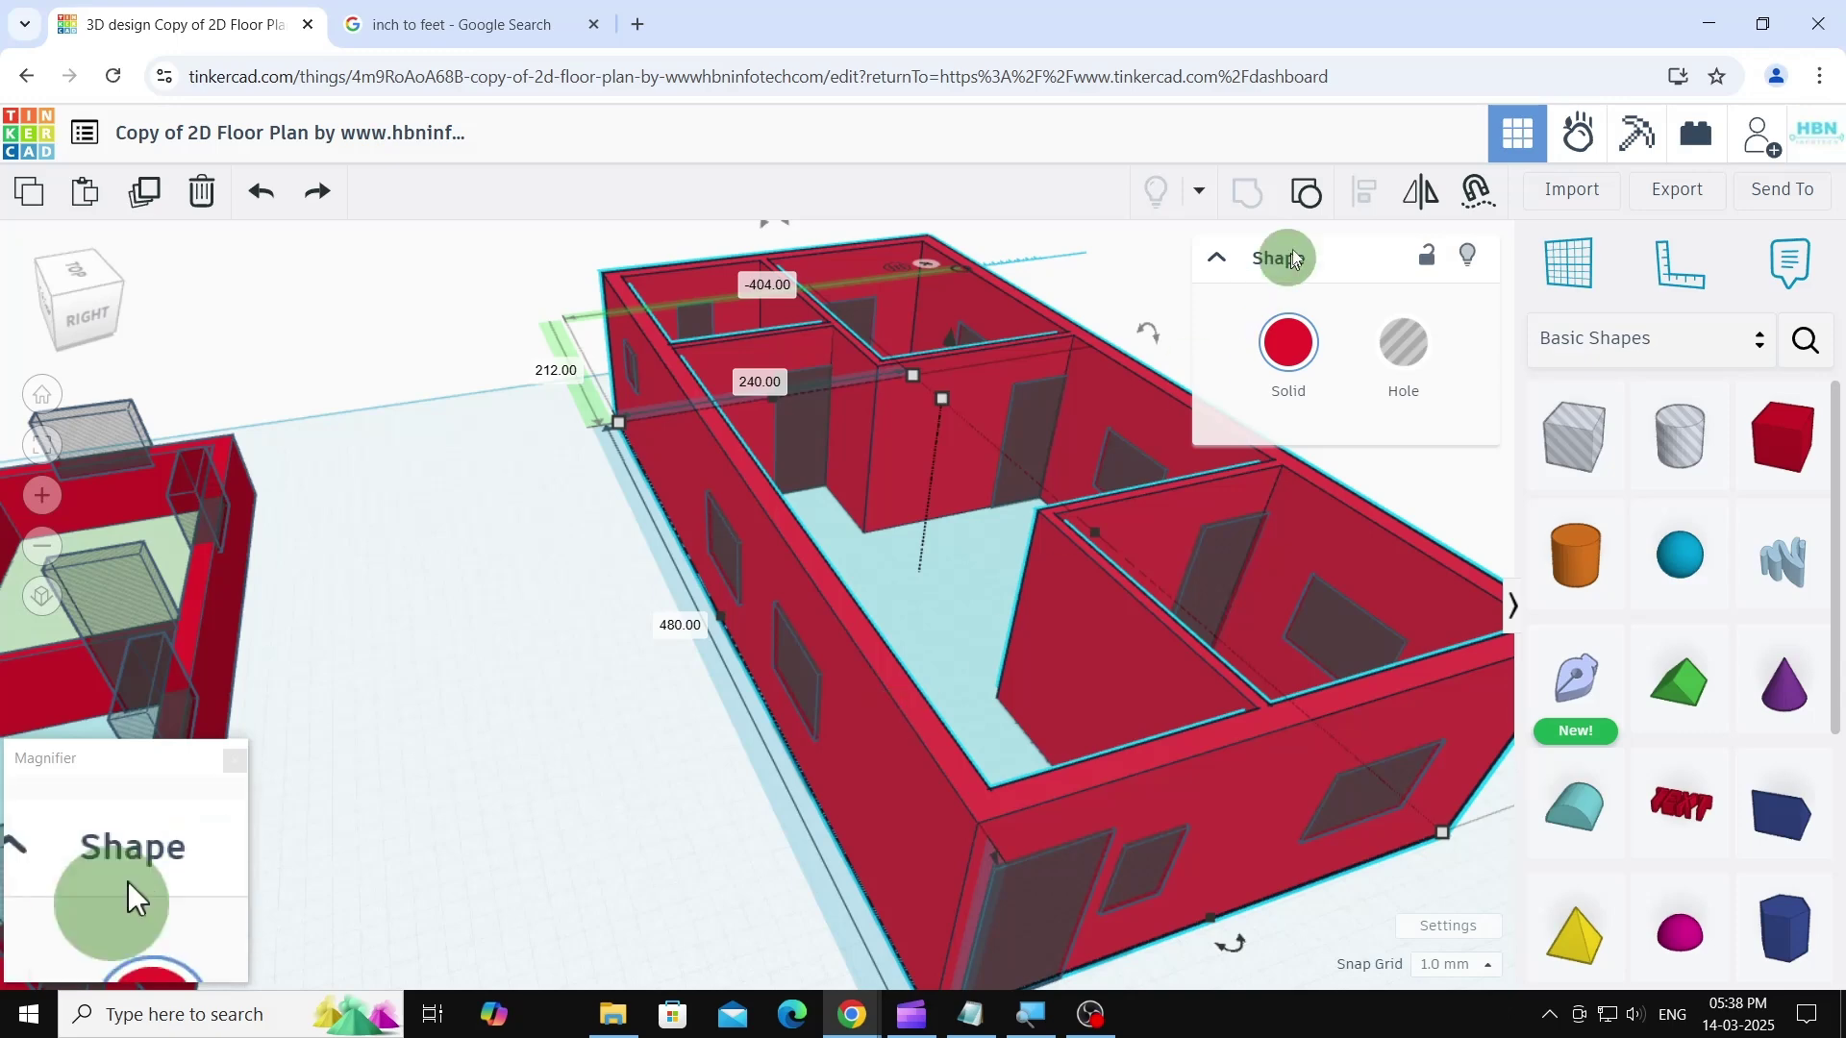
pyautogui.click(1312, 195)
pyautogui.click(939, 612)
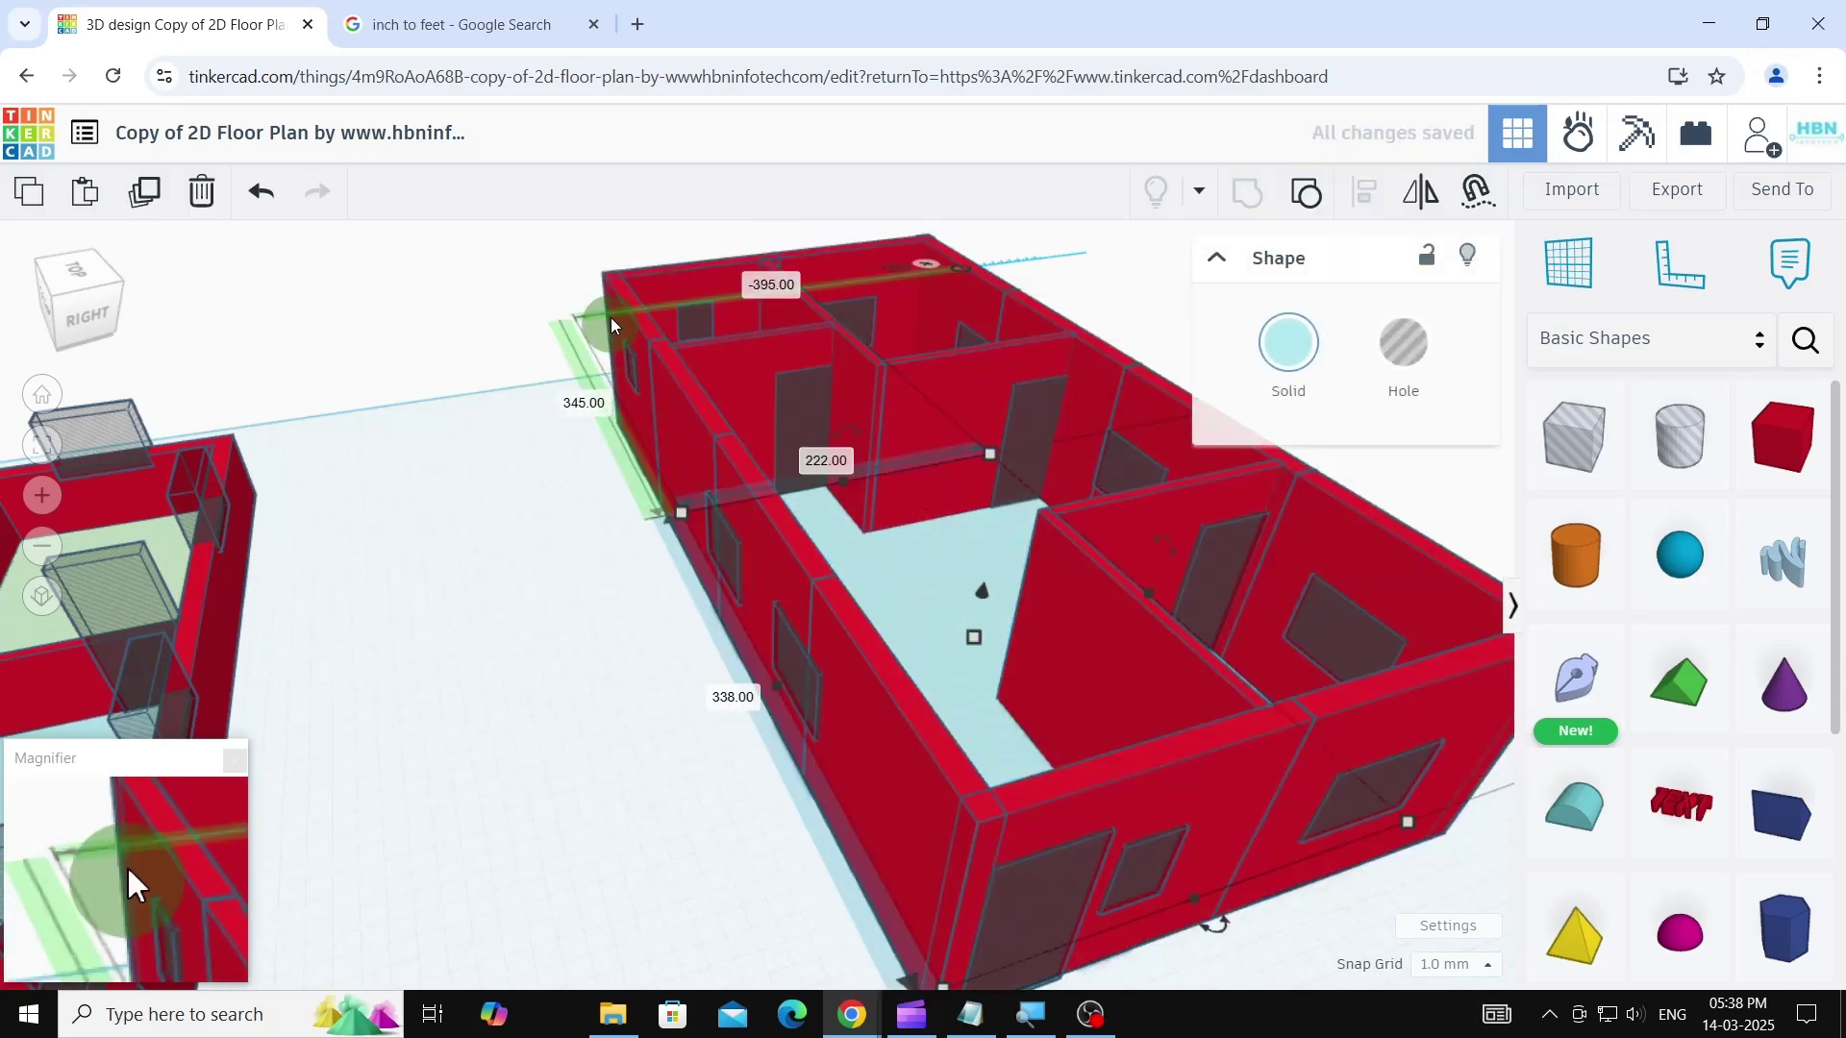
pyautogui.click(1029, 450)
pyautogui.click(1307, 195)
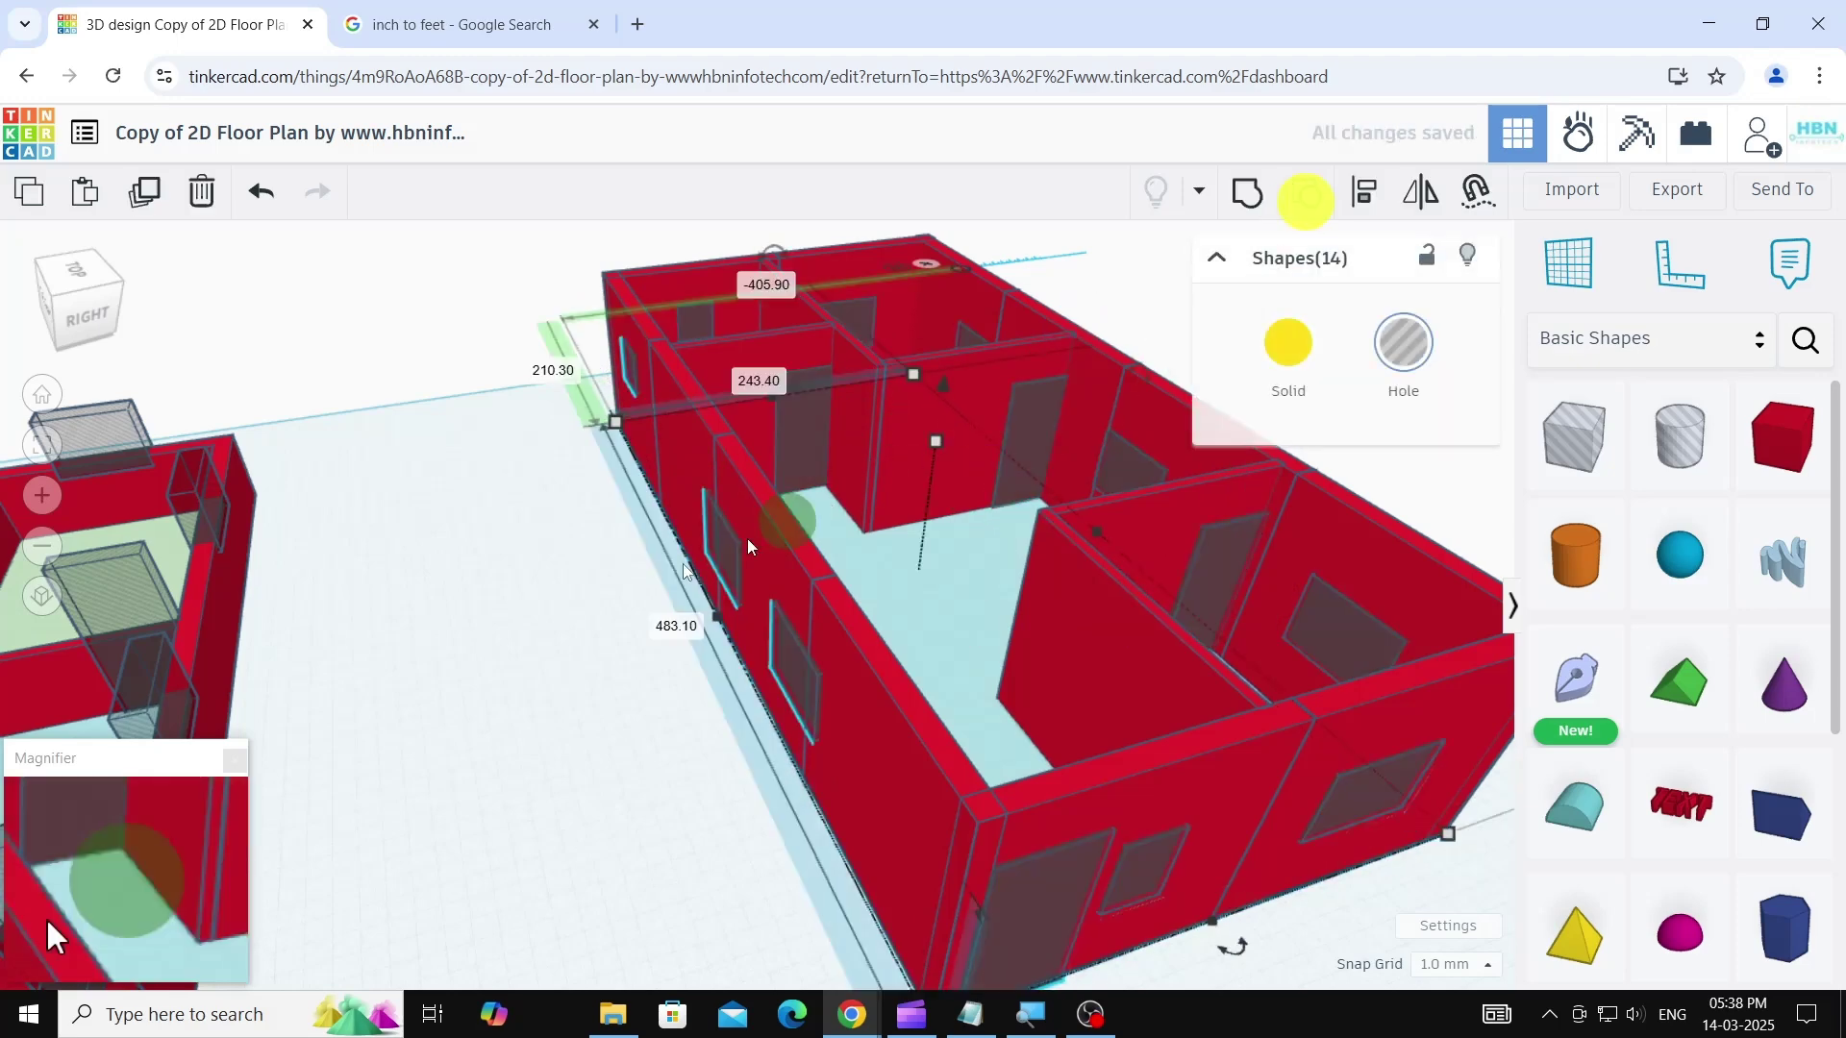
pyautogui.click(556, 642)
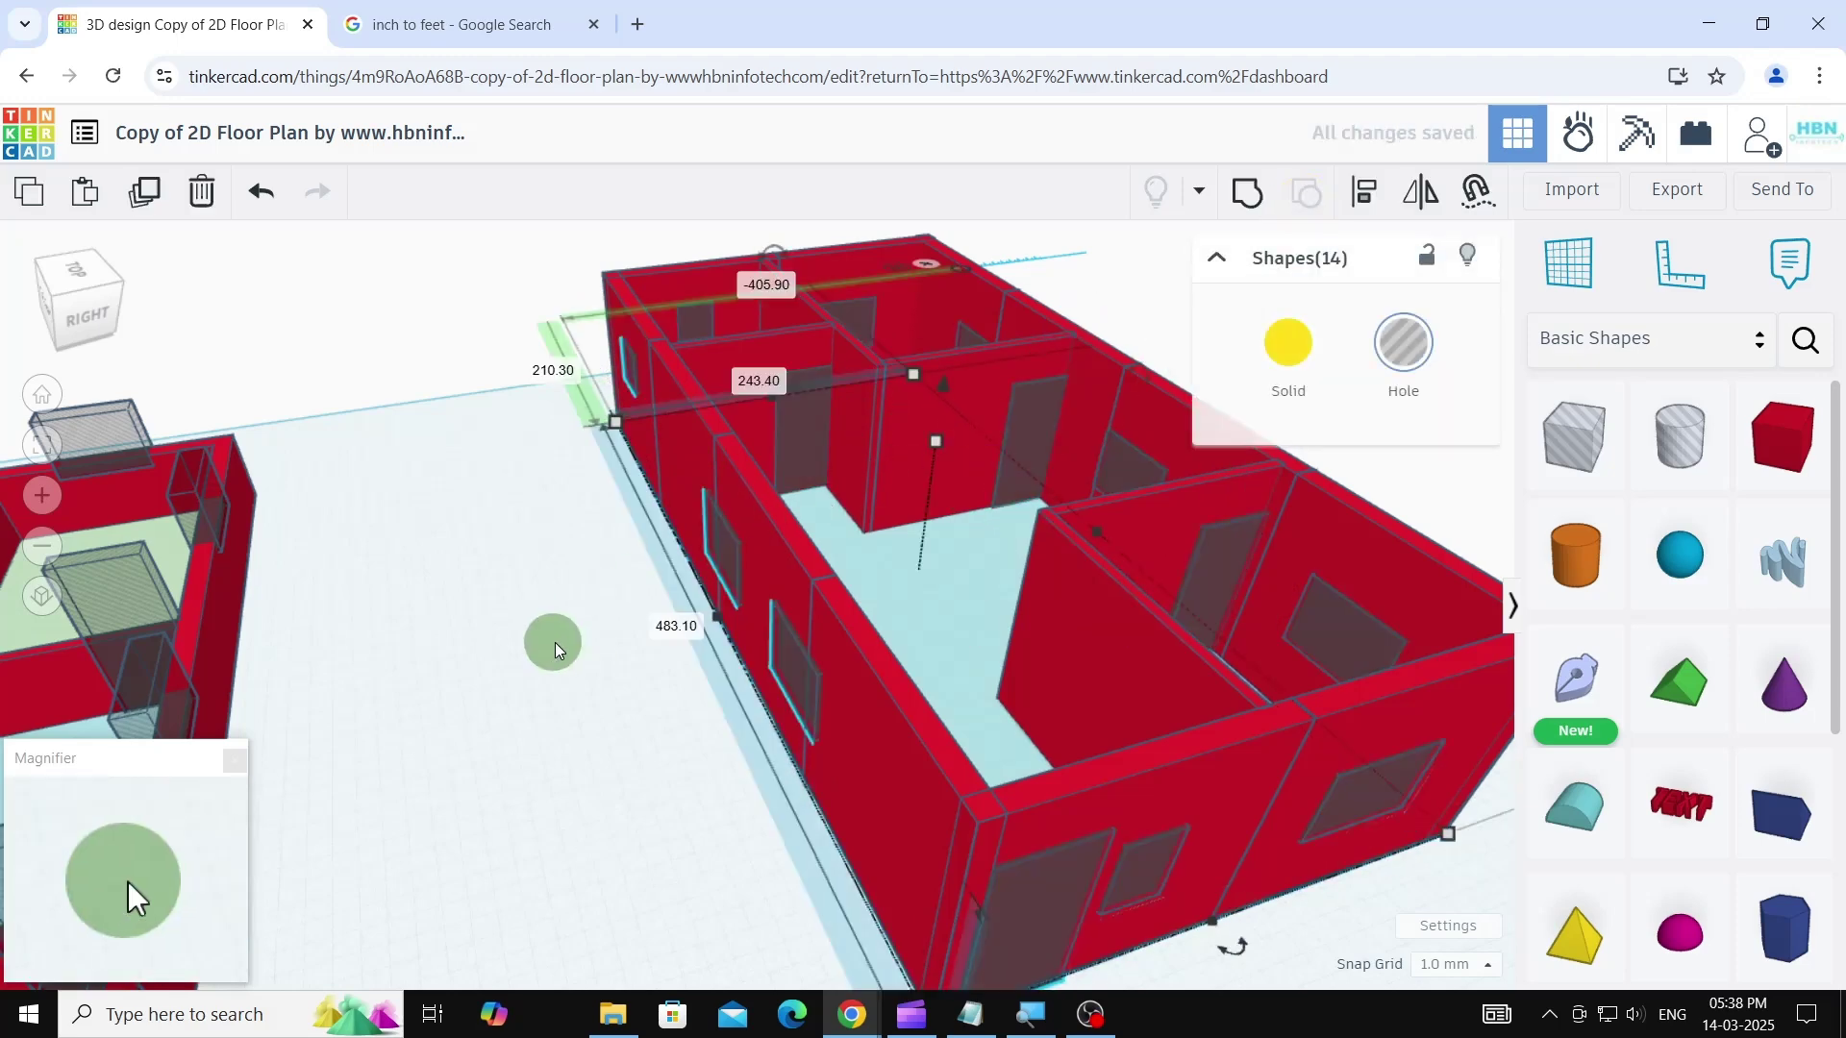
# - Cut the doorway and side window of the rear green-floored room by grouping each hole box with its wall piece
pyautogui.click(1029, 428)
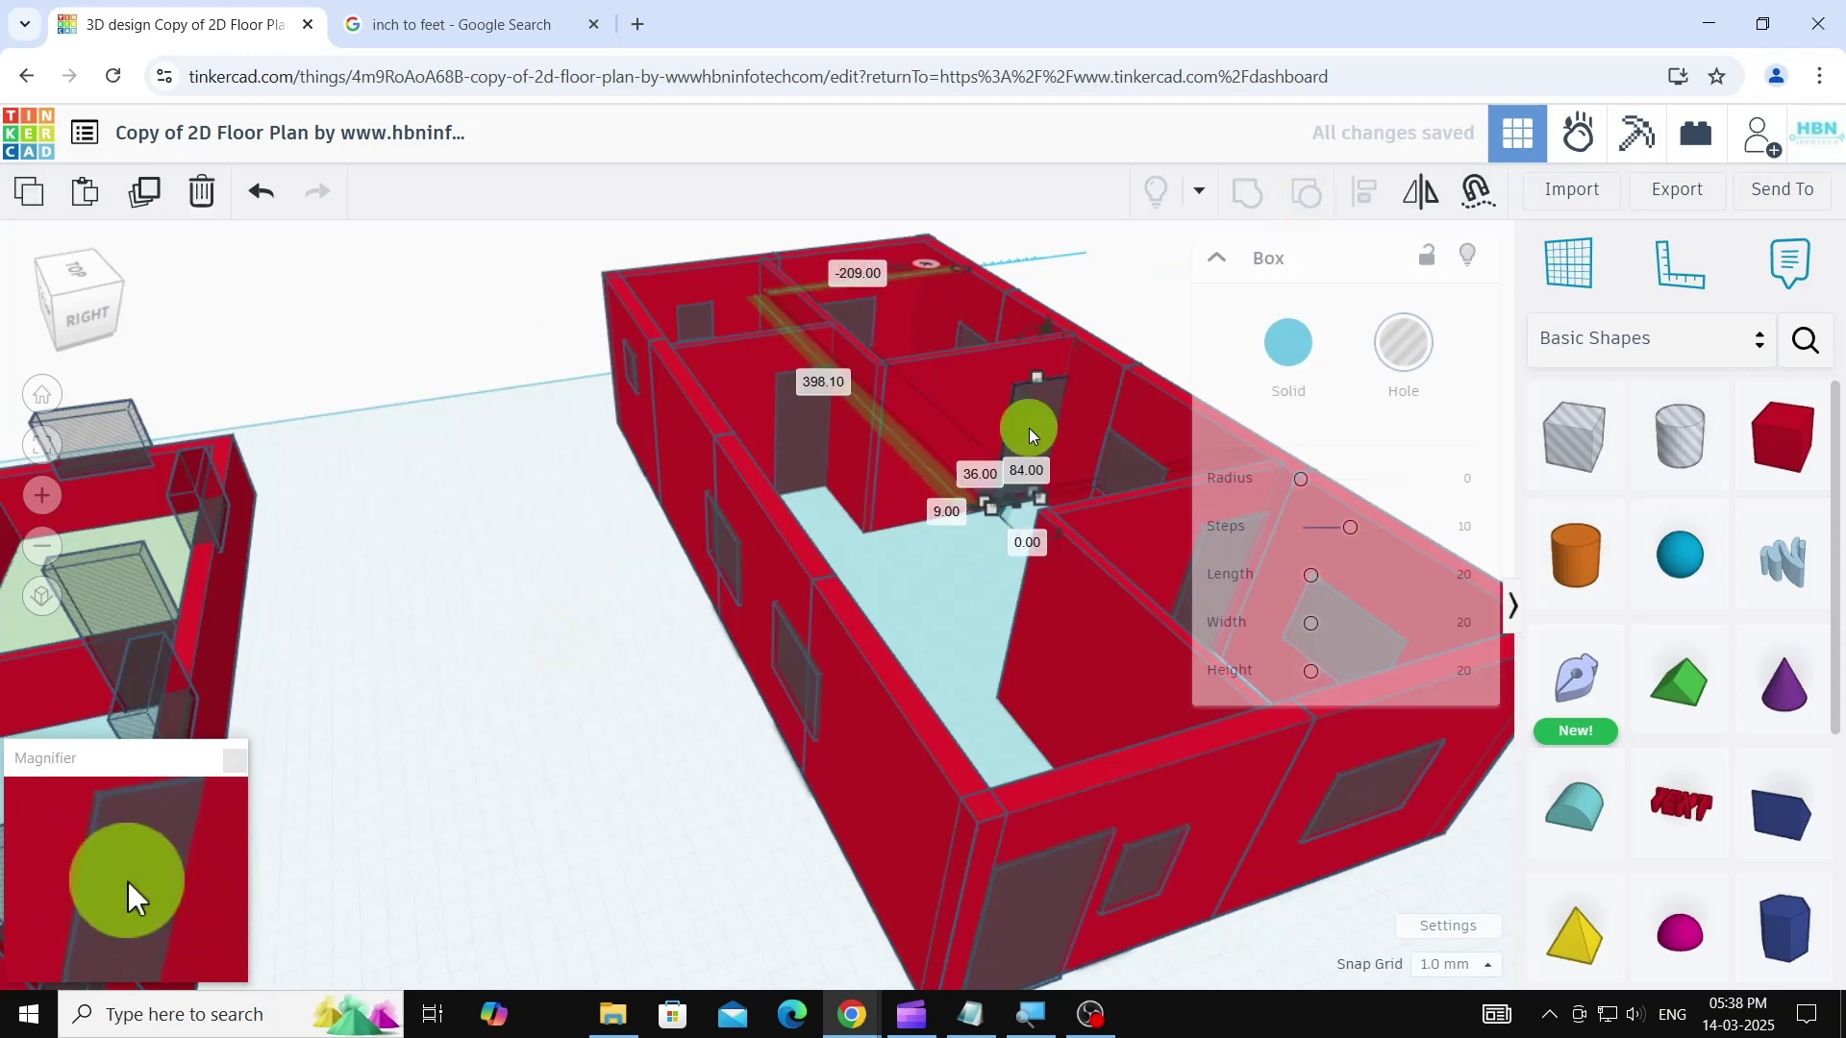
pyautogui.keyDown('shift'); pyautogui.click(977, 383); pyautogui.keyUp('shift')
pyautogui.click(1246, 191)
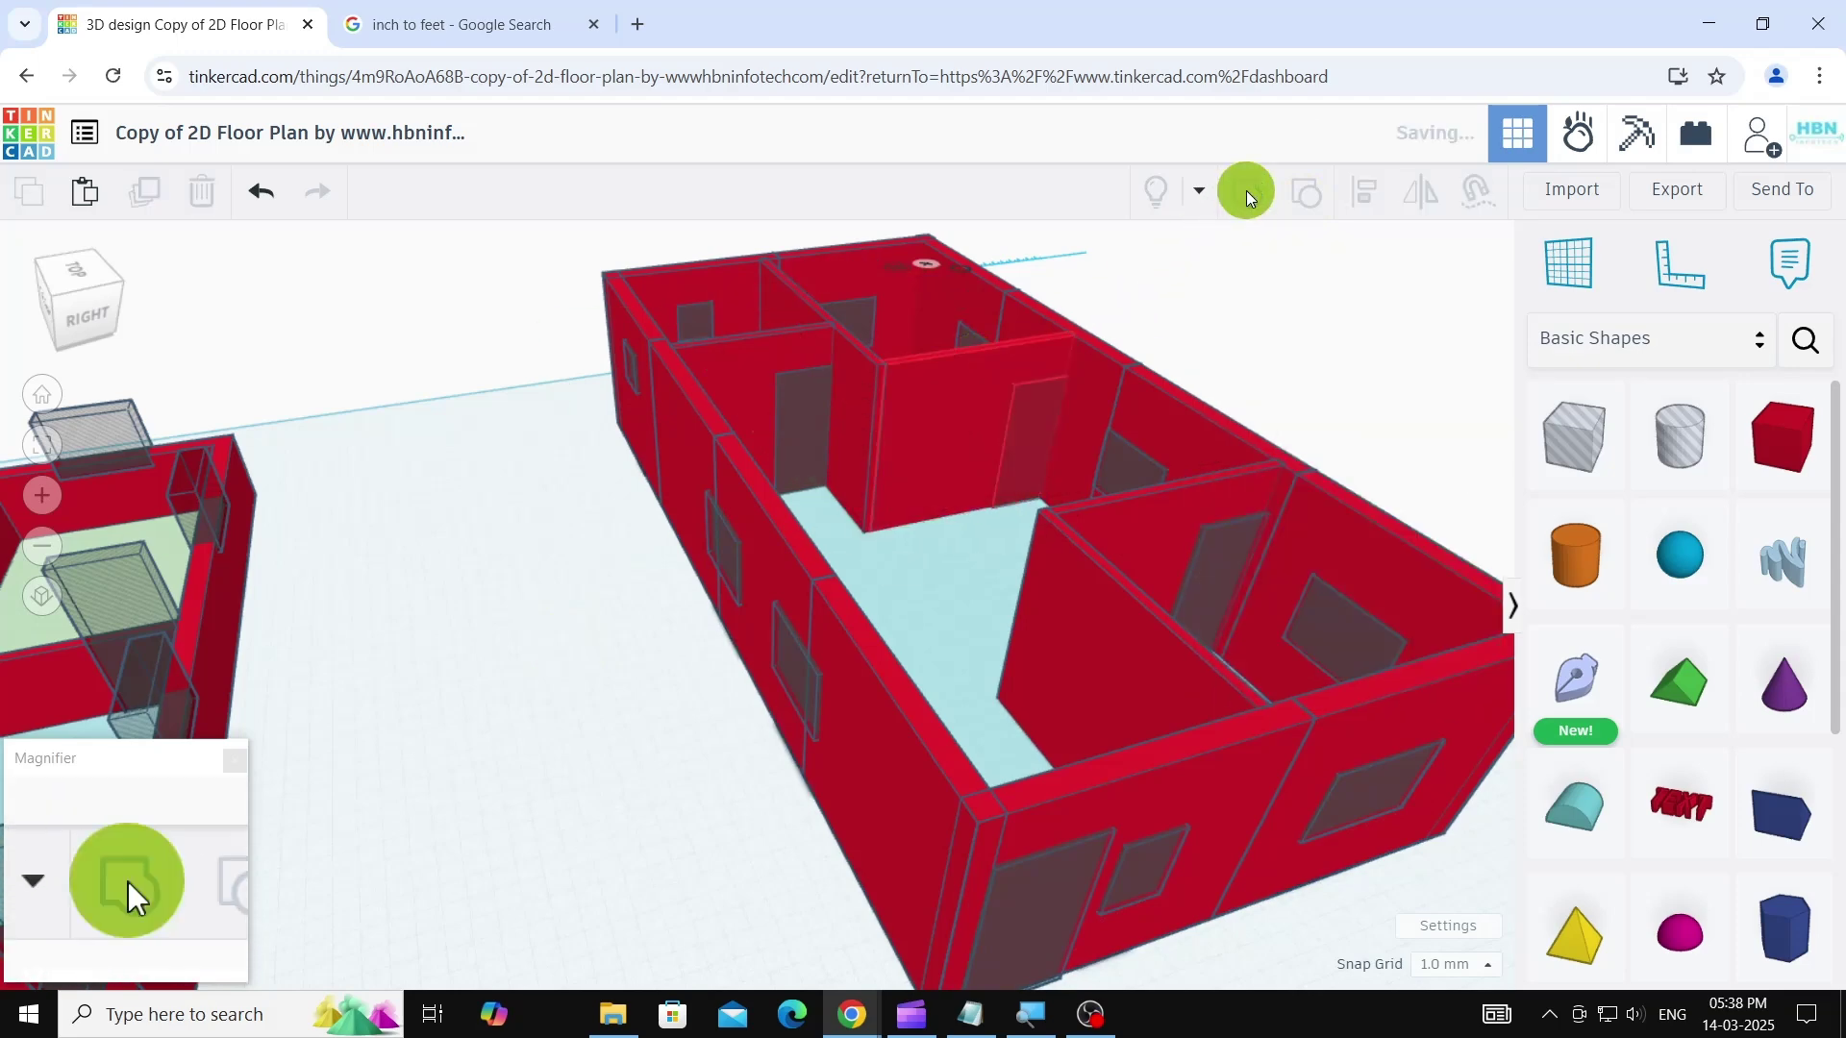
pyautogui.click(958, 593)
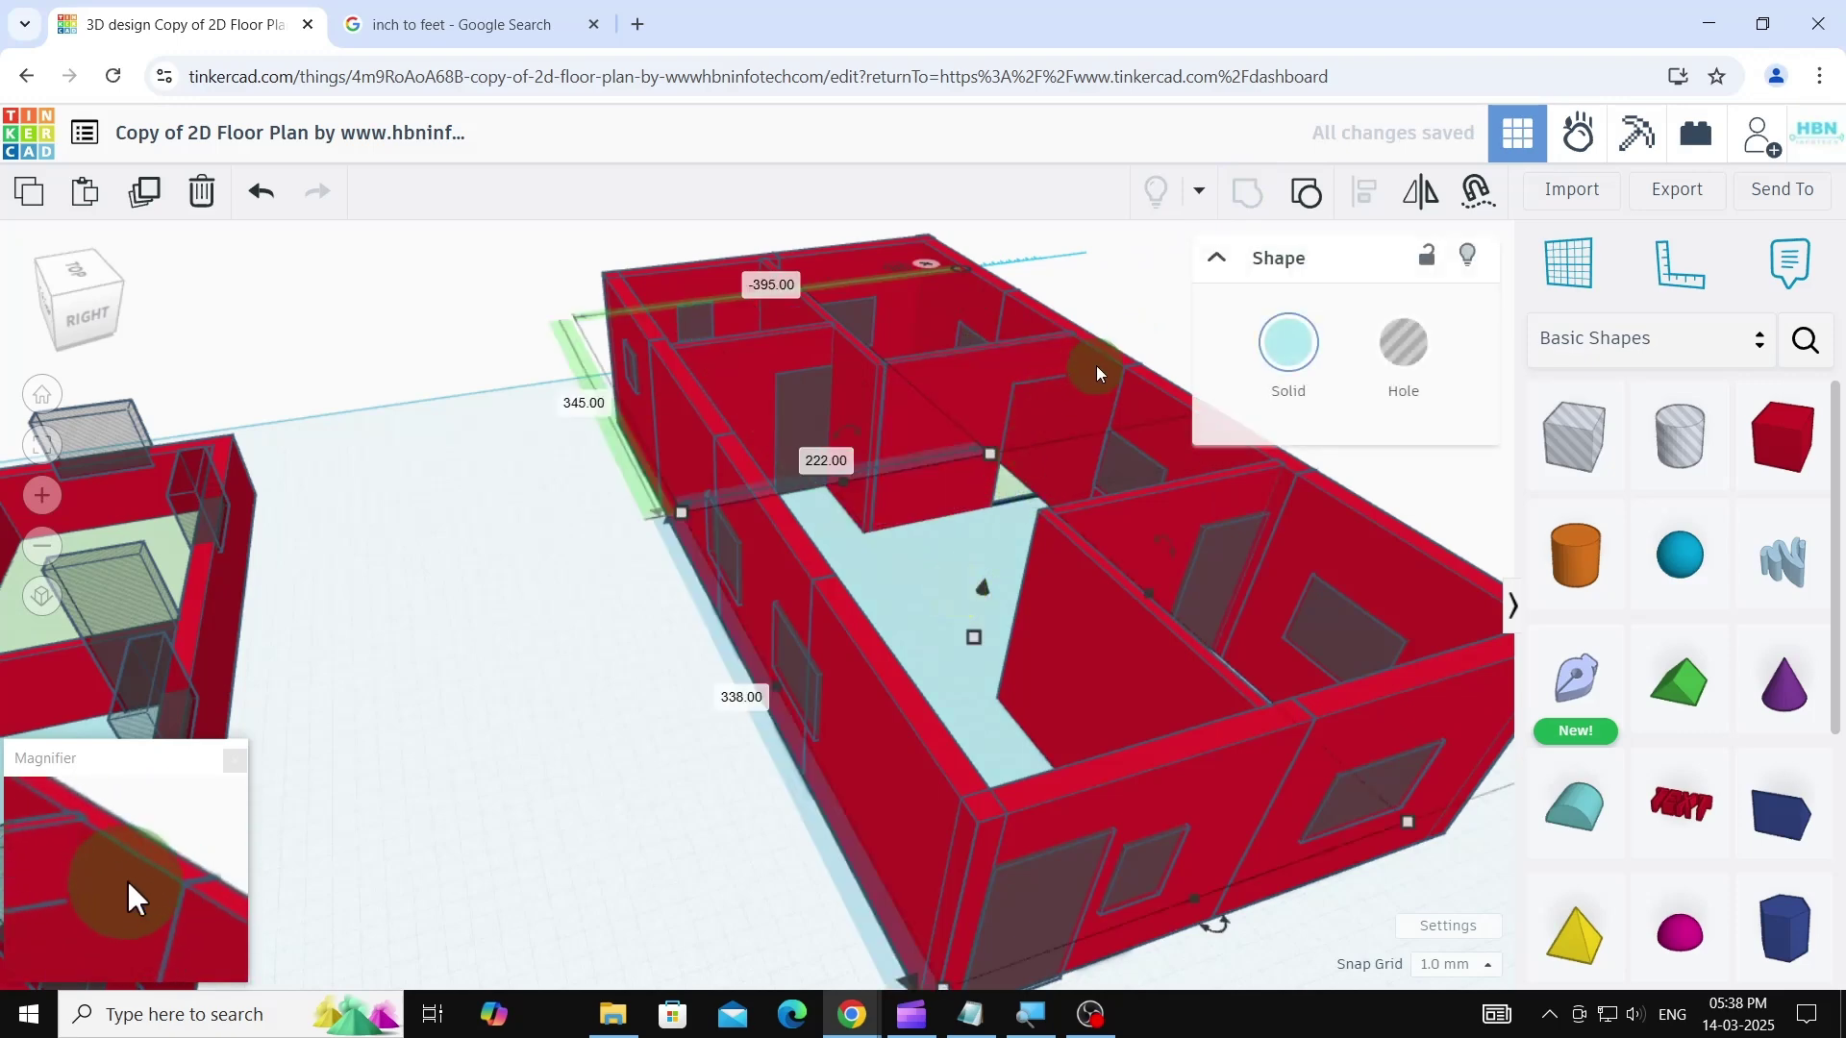
pyautogui.click(961, 317)
pyautogui.keyDown('shift'); pyautogui.click(944, 250); pyautogui.keyUp('shift')
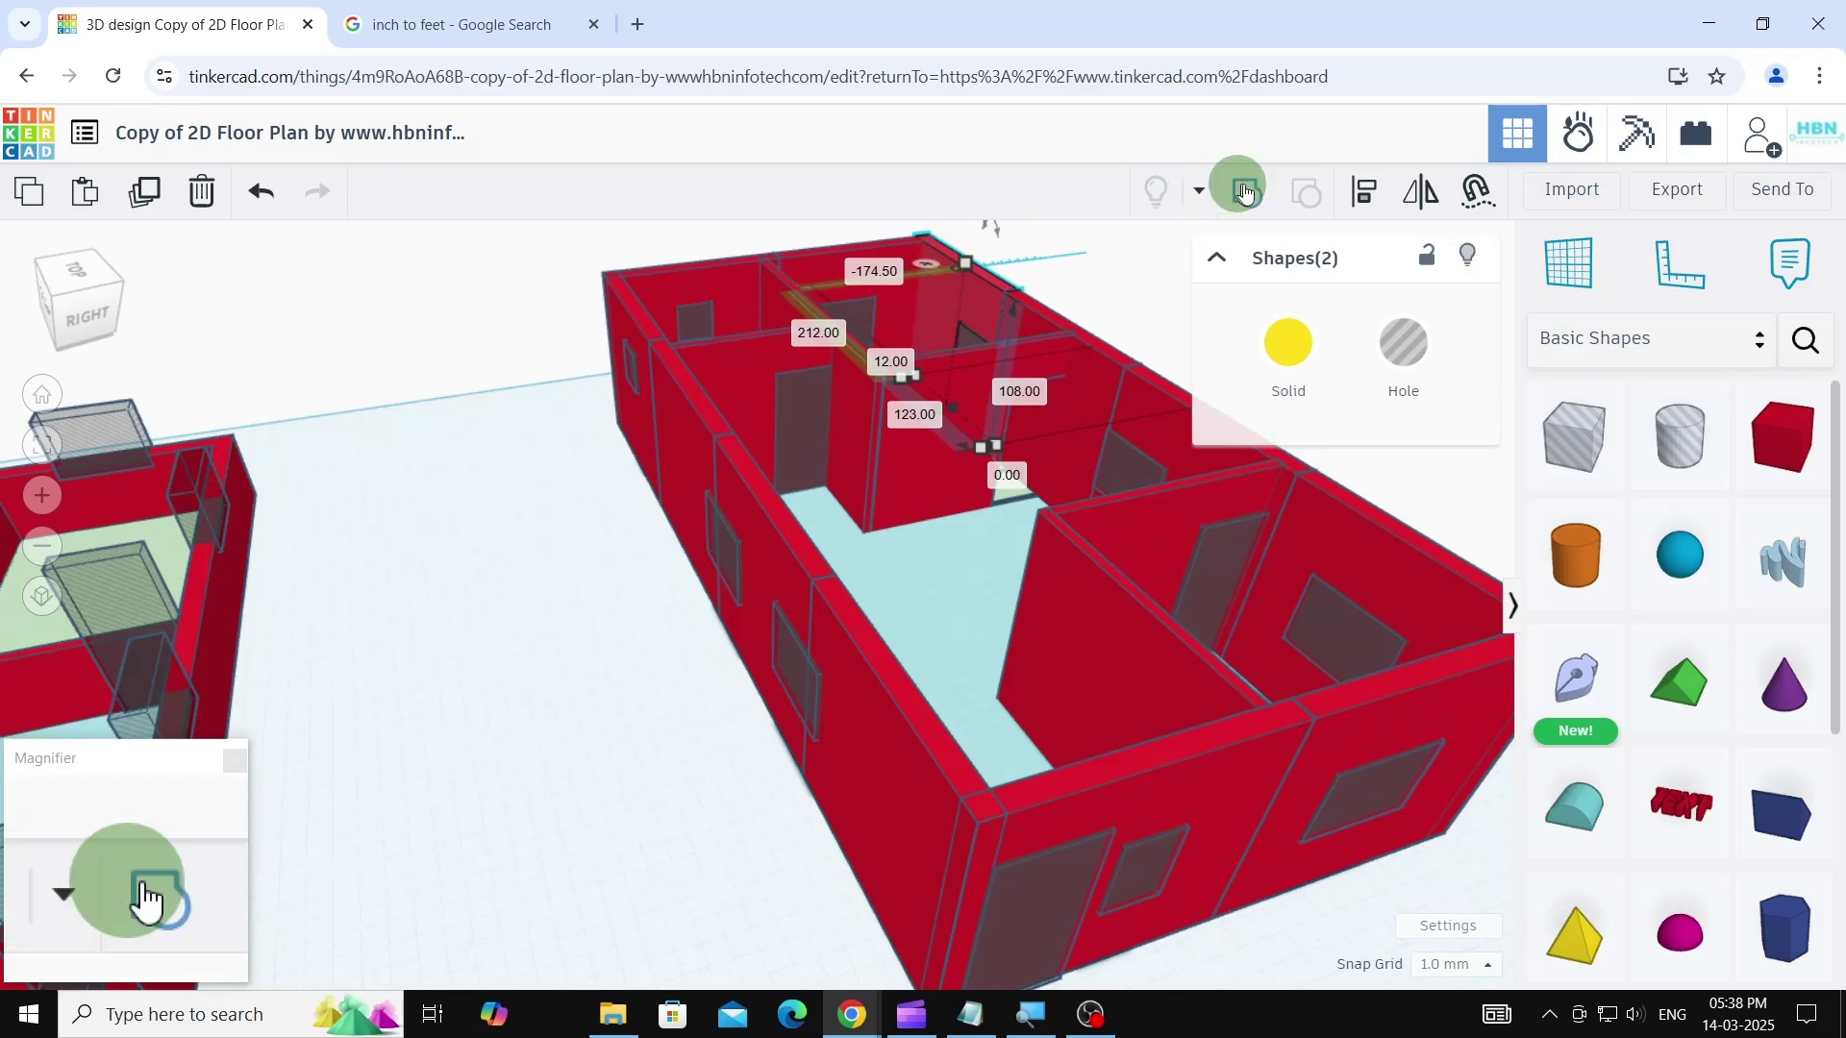
pyautogui.click(1248, 191)
# - Cut the 48 wide window into the rear wall of the green-floored room by grouping its hole box with the wall
pyautogui.scroll(2, 851, 256)
pyautogui.click(867, 329)
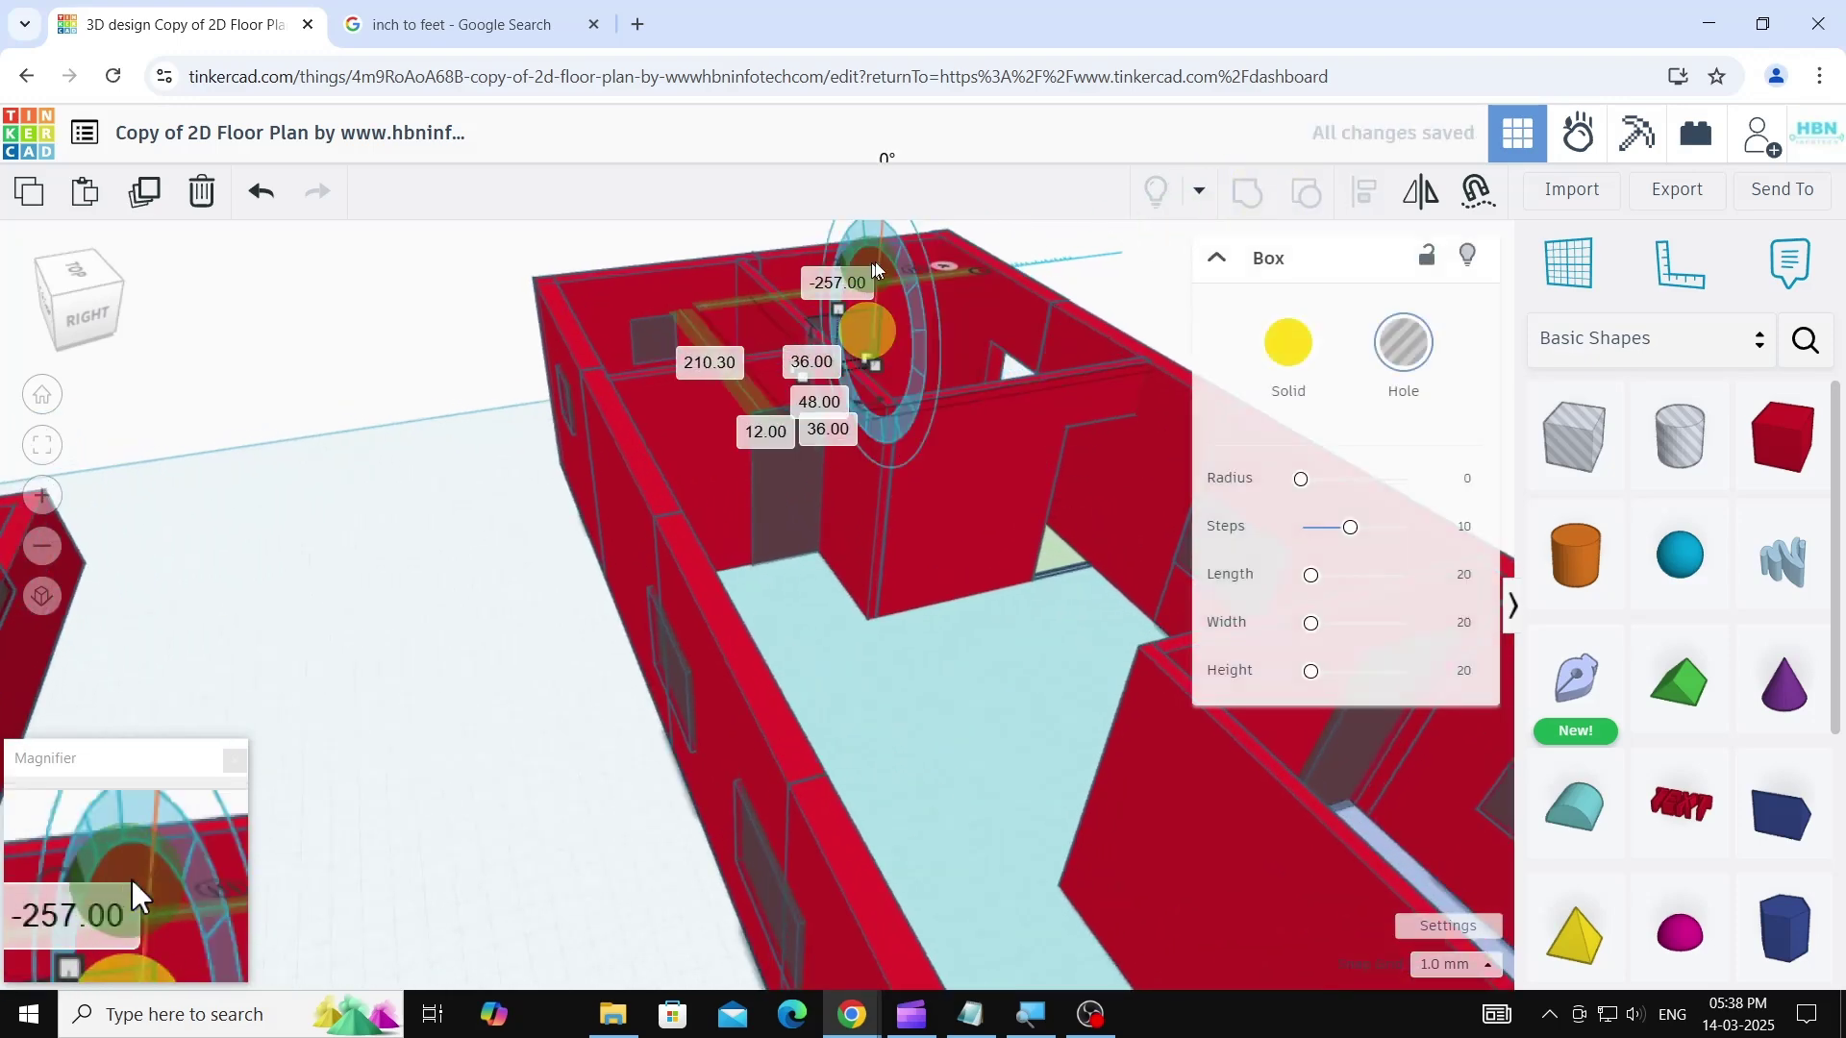
pyautogui.keyDown('shift'); pyautogui.click(794, 262); pyautogui.keyUp('shift')
pyautogui.click(1244, 195)
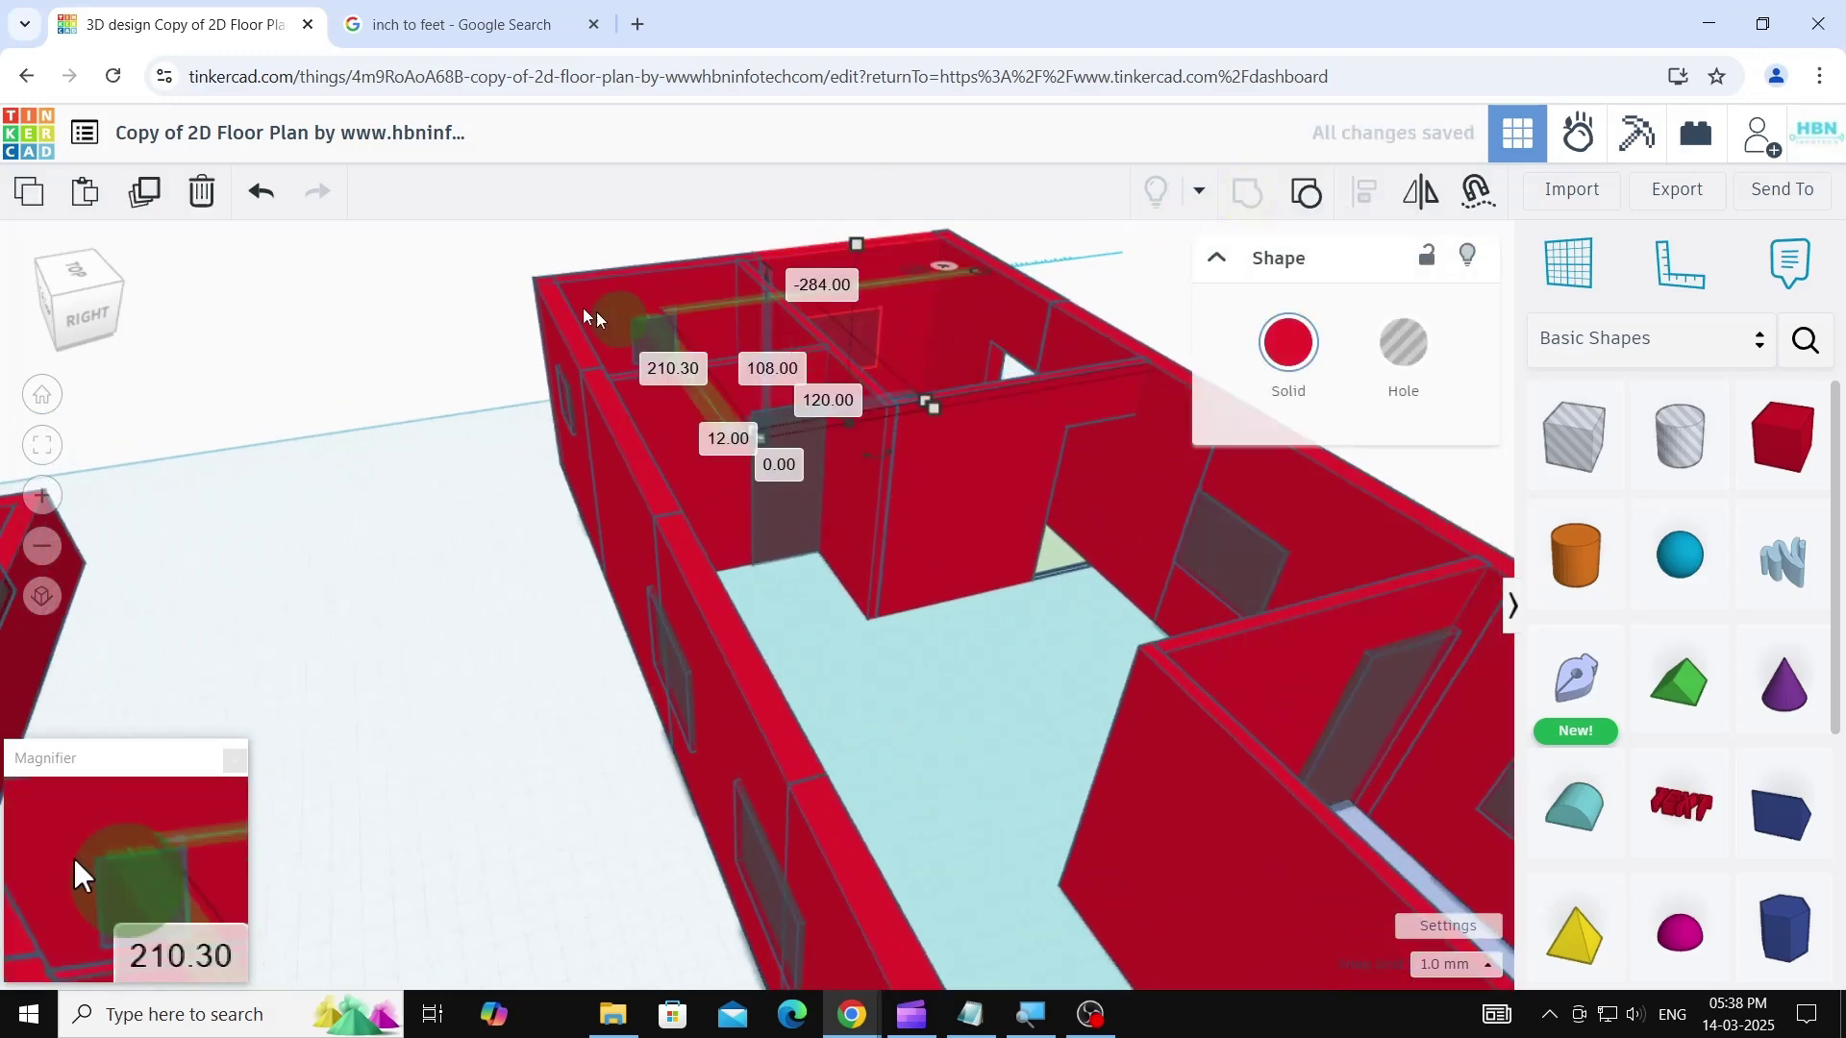
pyautogui.click(446, 539)
# - Cut the 24 wide window into the rear wall of the smaller rear room by grouping its hole box with the wall
pyautogui.moveTo(917, 658); pyautogui.dragTo(886, 654, button='middle')
pyautogui.click(634, 348)
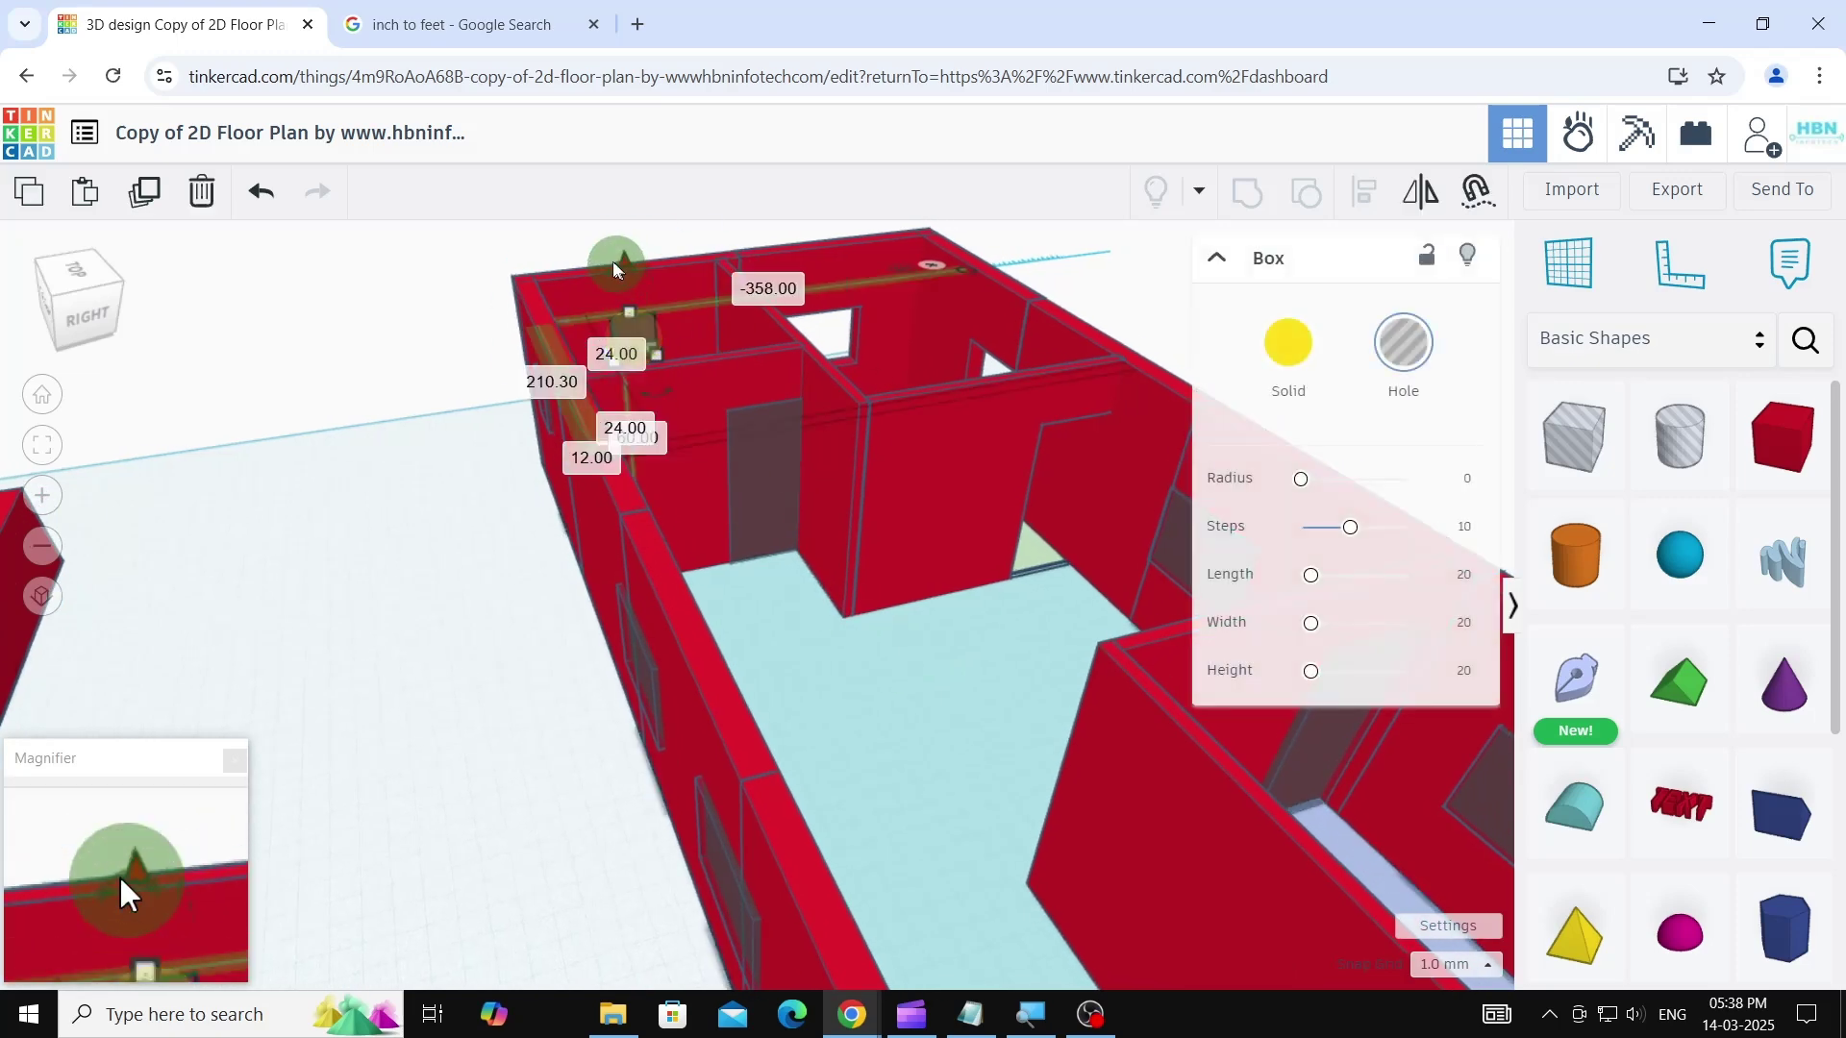
pyautogui.click(477, 479)
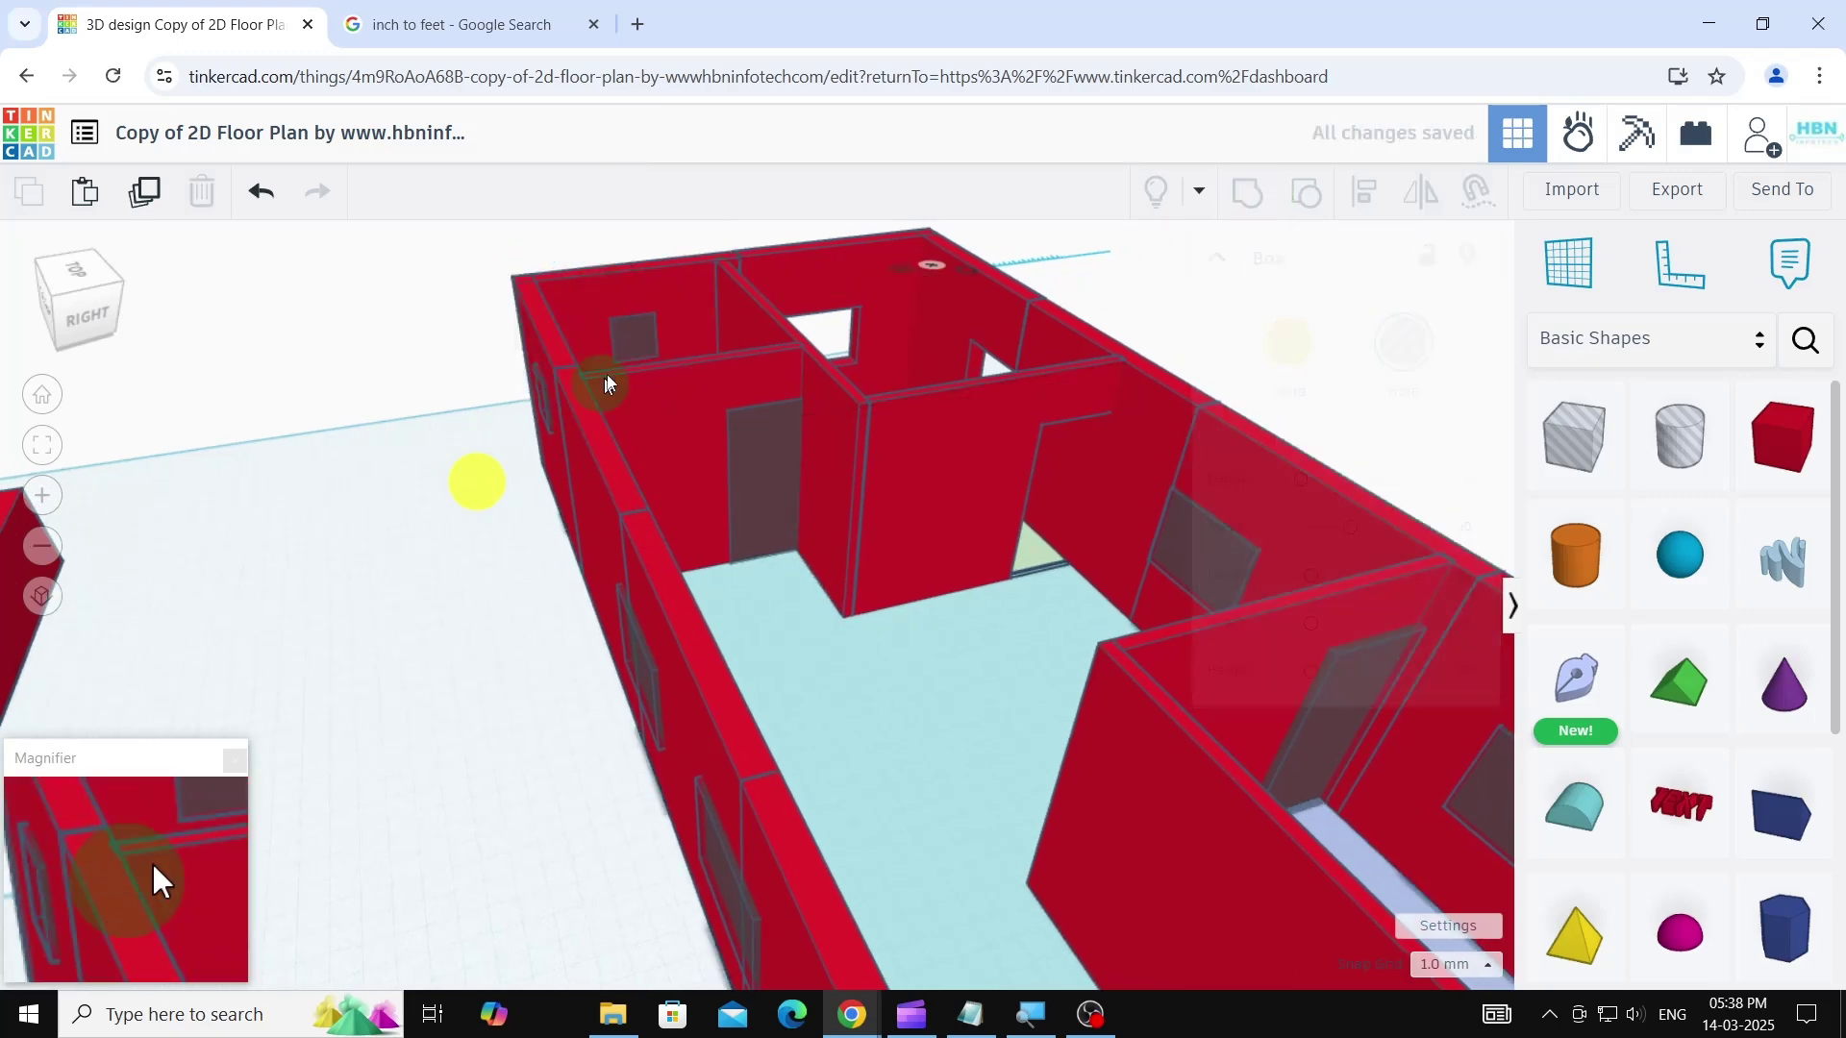
pyautogui.click(645, 338)
pyautogui.keyDown('shift'); pyautogui.click(543, 294); pyautogui.keyUp('shift')
pyautogui.click(1244, 195)
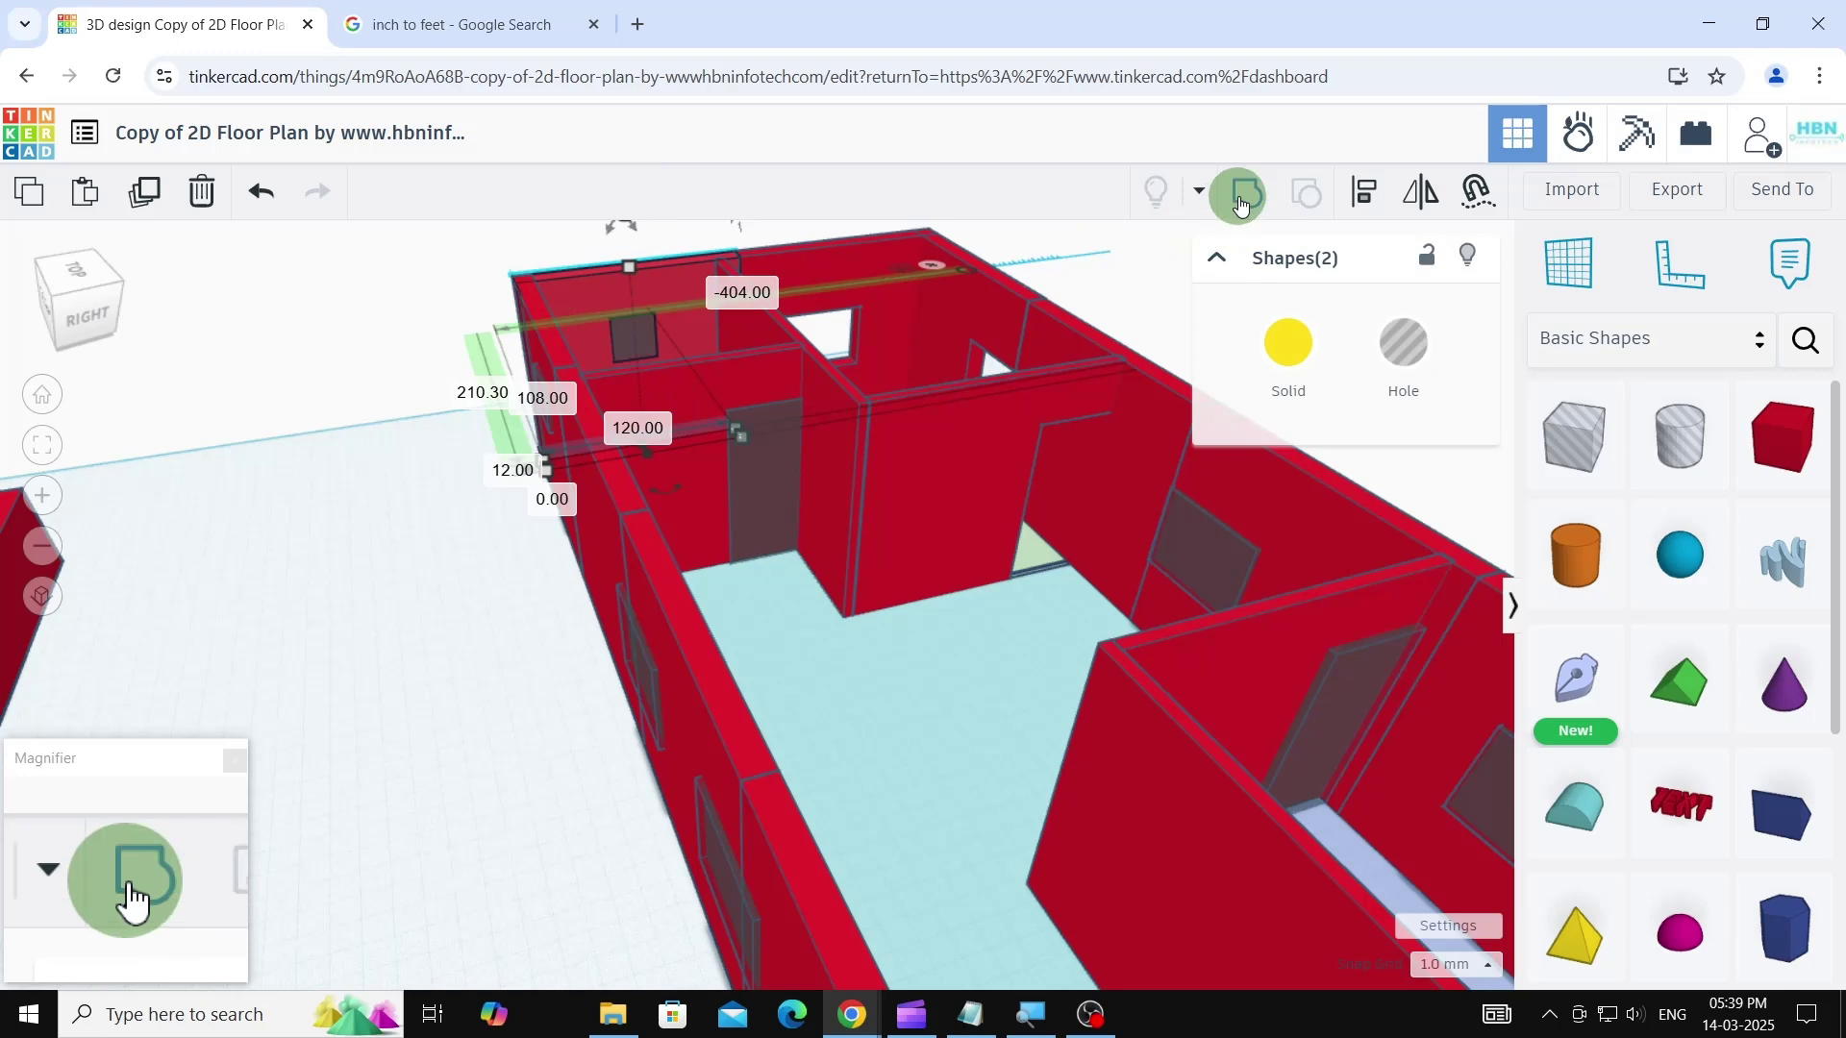
# - Cut the smaller rear room's doorway and outer side window by grouping each hole box with its wall piece
pyautogui.click(760, 496)
pyautogui.keyDown('shift'); pyautogui.click(705, 388); pyautogui.keyUp('shift')
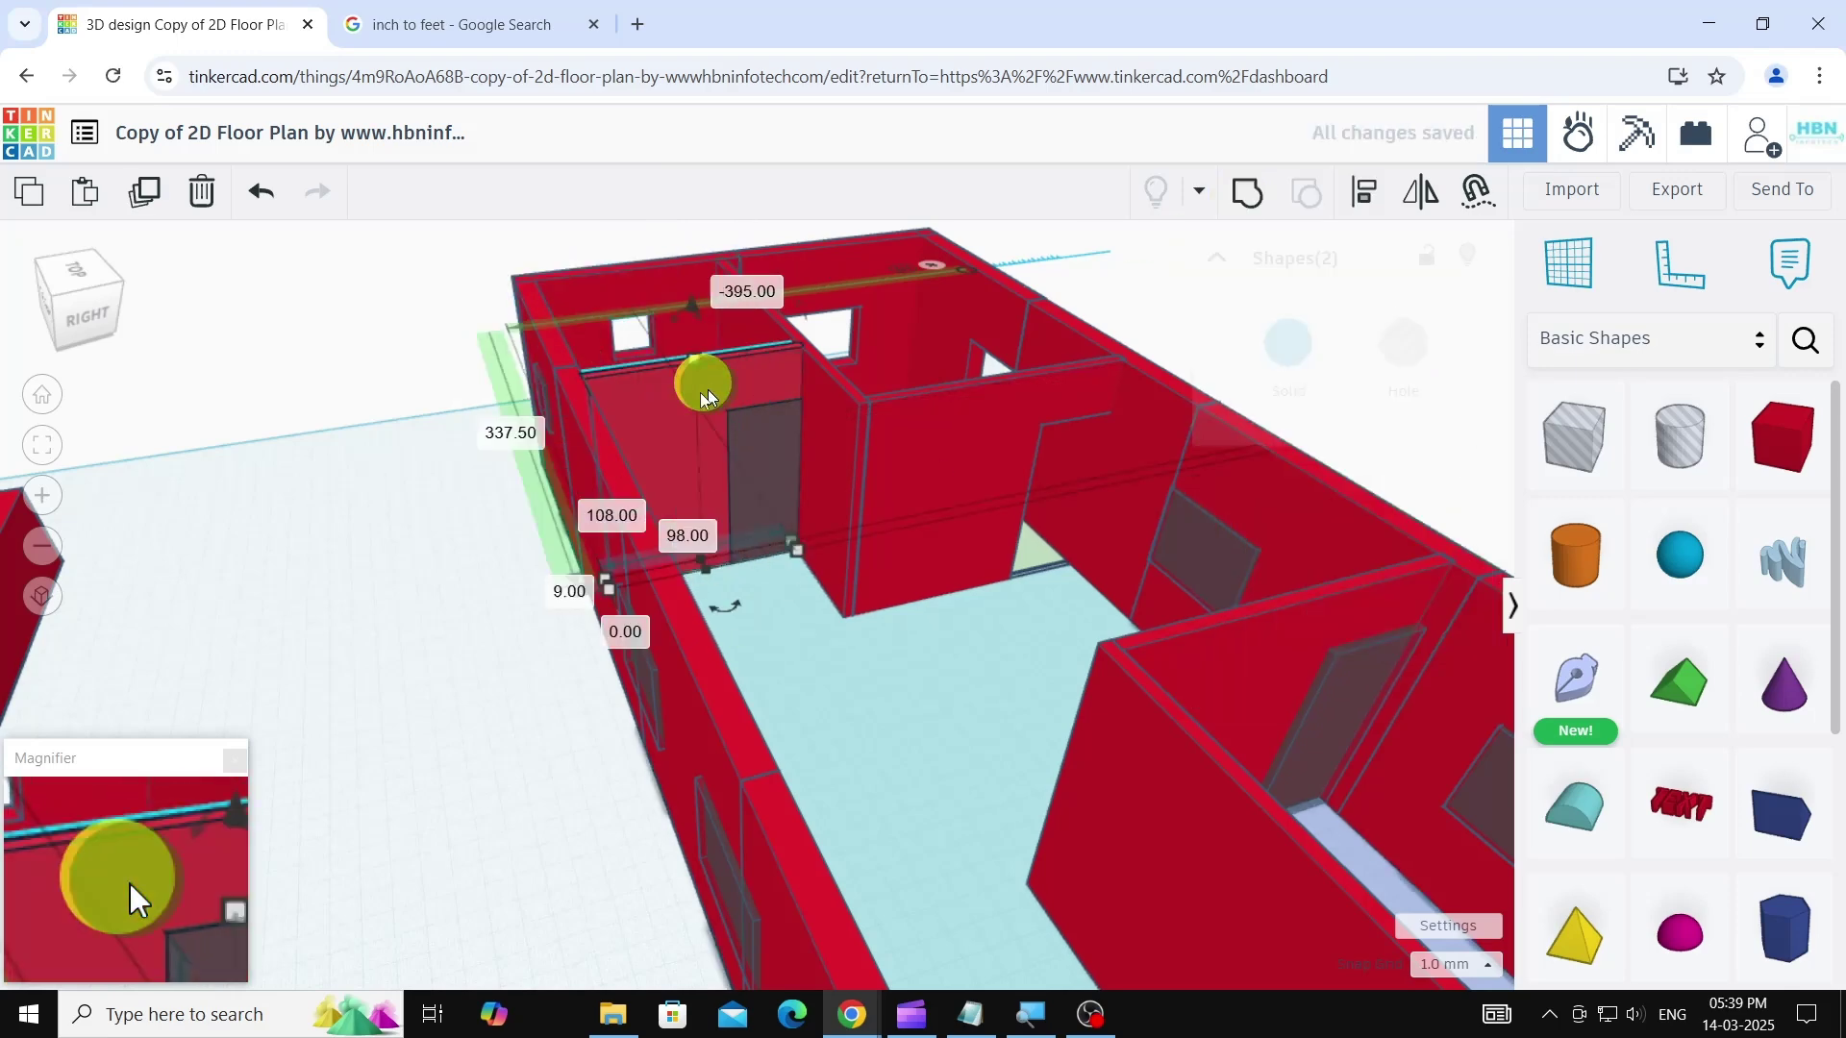
pyautogui.click(1242, 200)
pyautogui.moveTo(445, 647); pyautogui.dragTo(548, 644, button='right')
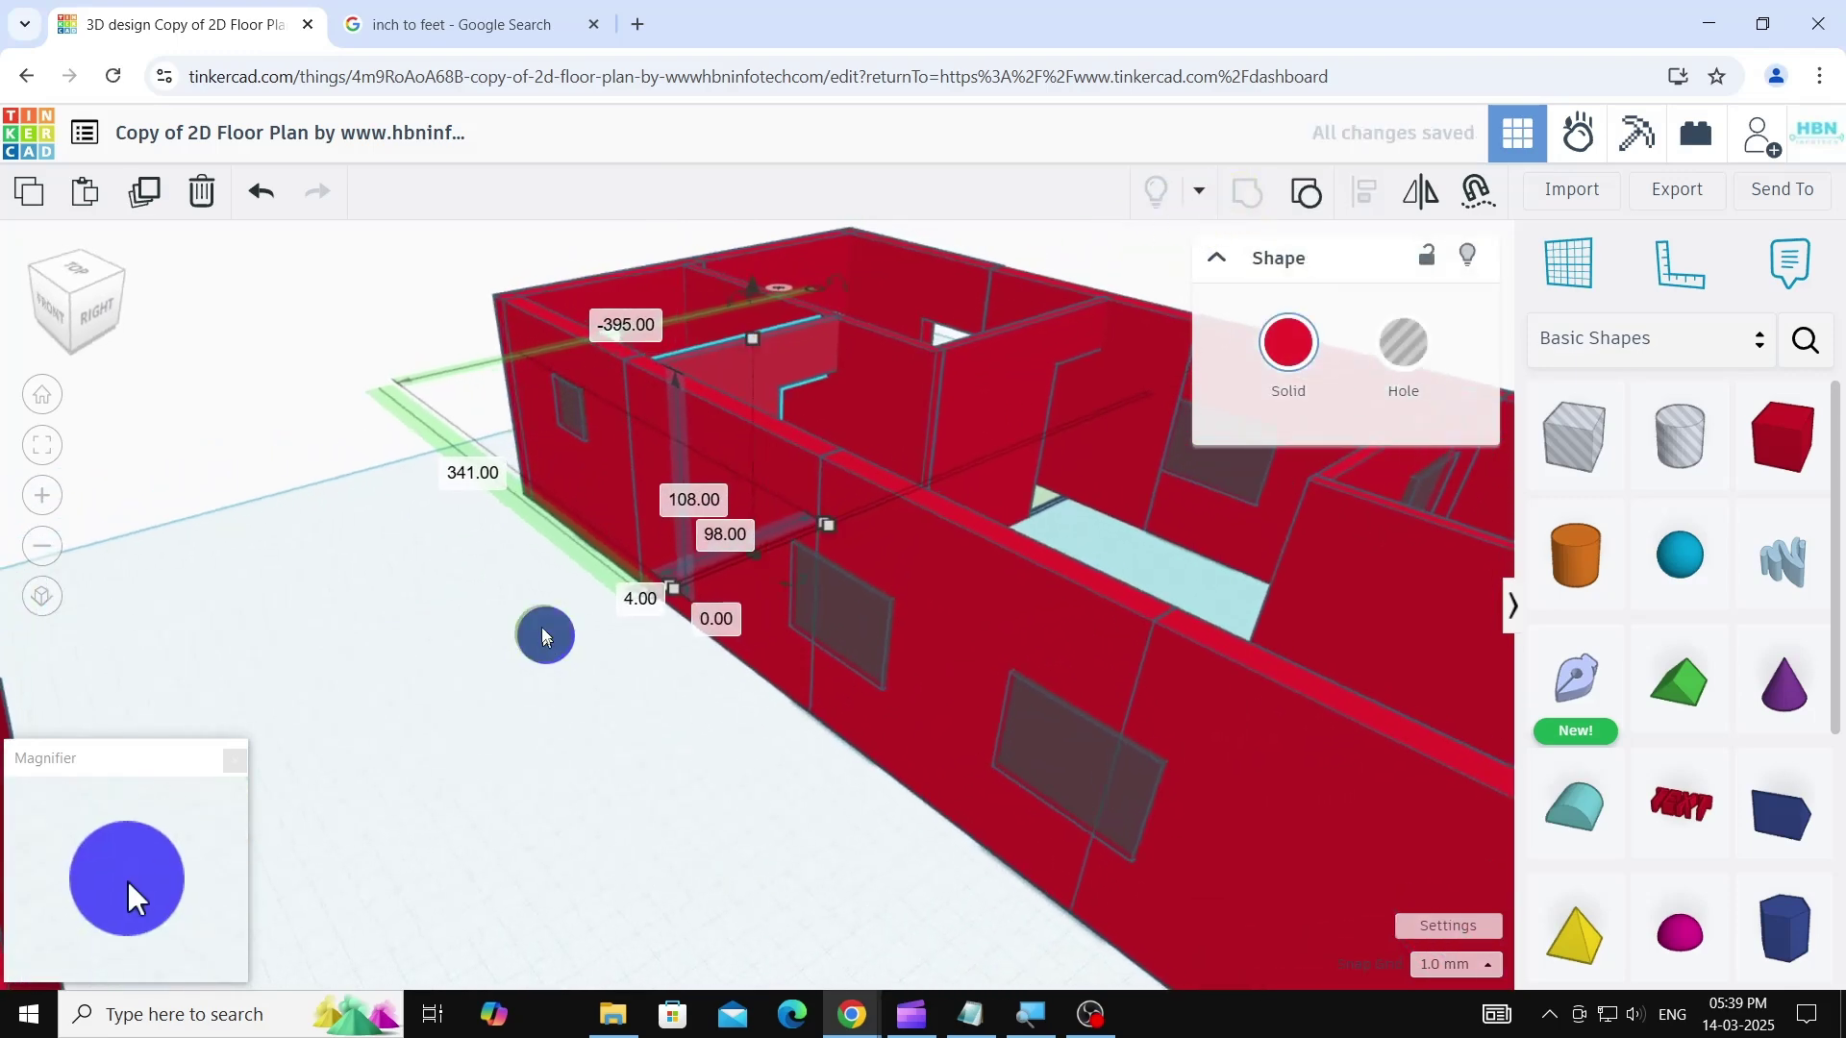
pyautogui.click(571, 419)
pyautogui.keyDown('shift'); pyautogui.click(535, 376); pyautogui.keyUp('shift')
pyautogui.click(1247, 193)
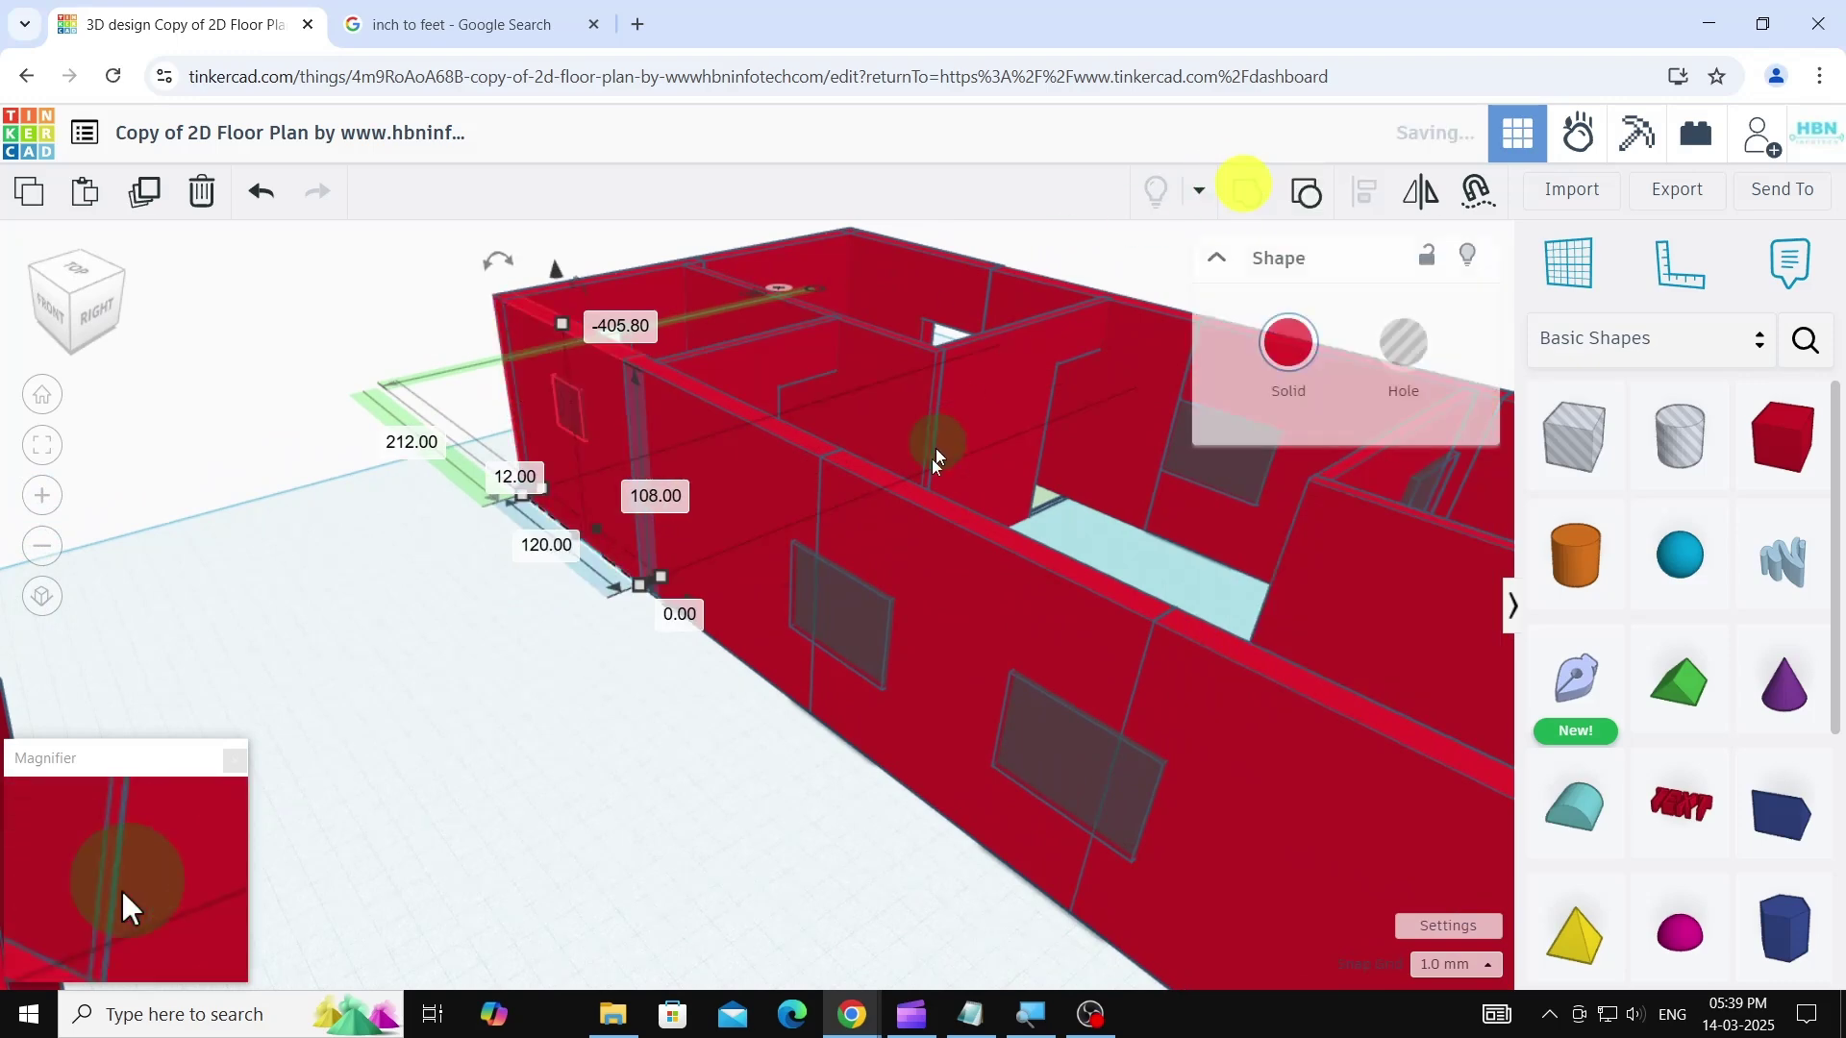
# - Group the hall's three long outer wall pieces with their two window hole boxes to cut both windows
pyautogui.click(825, 599)
pyautogui.click(765, 777)
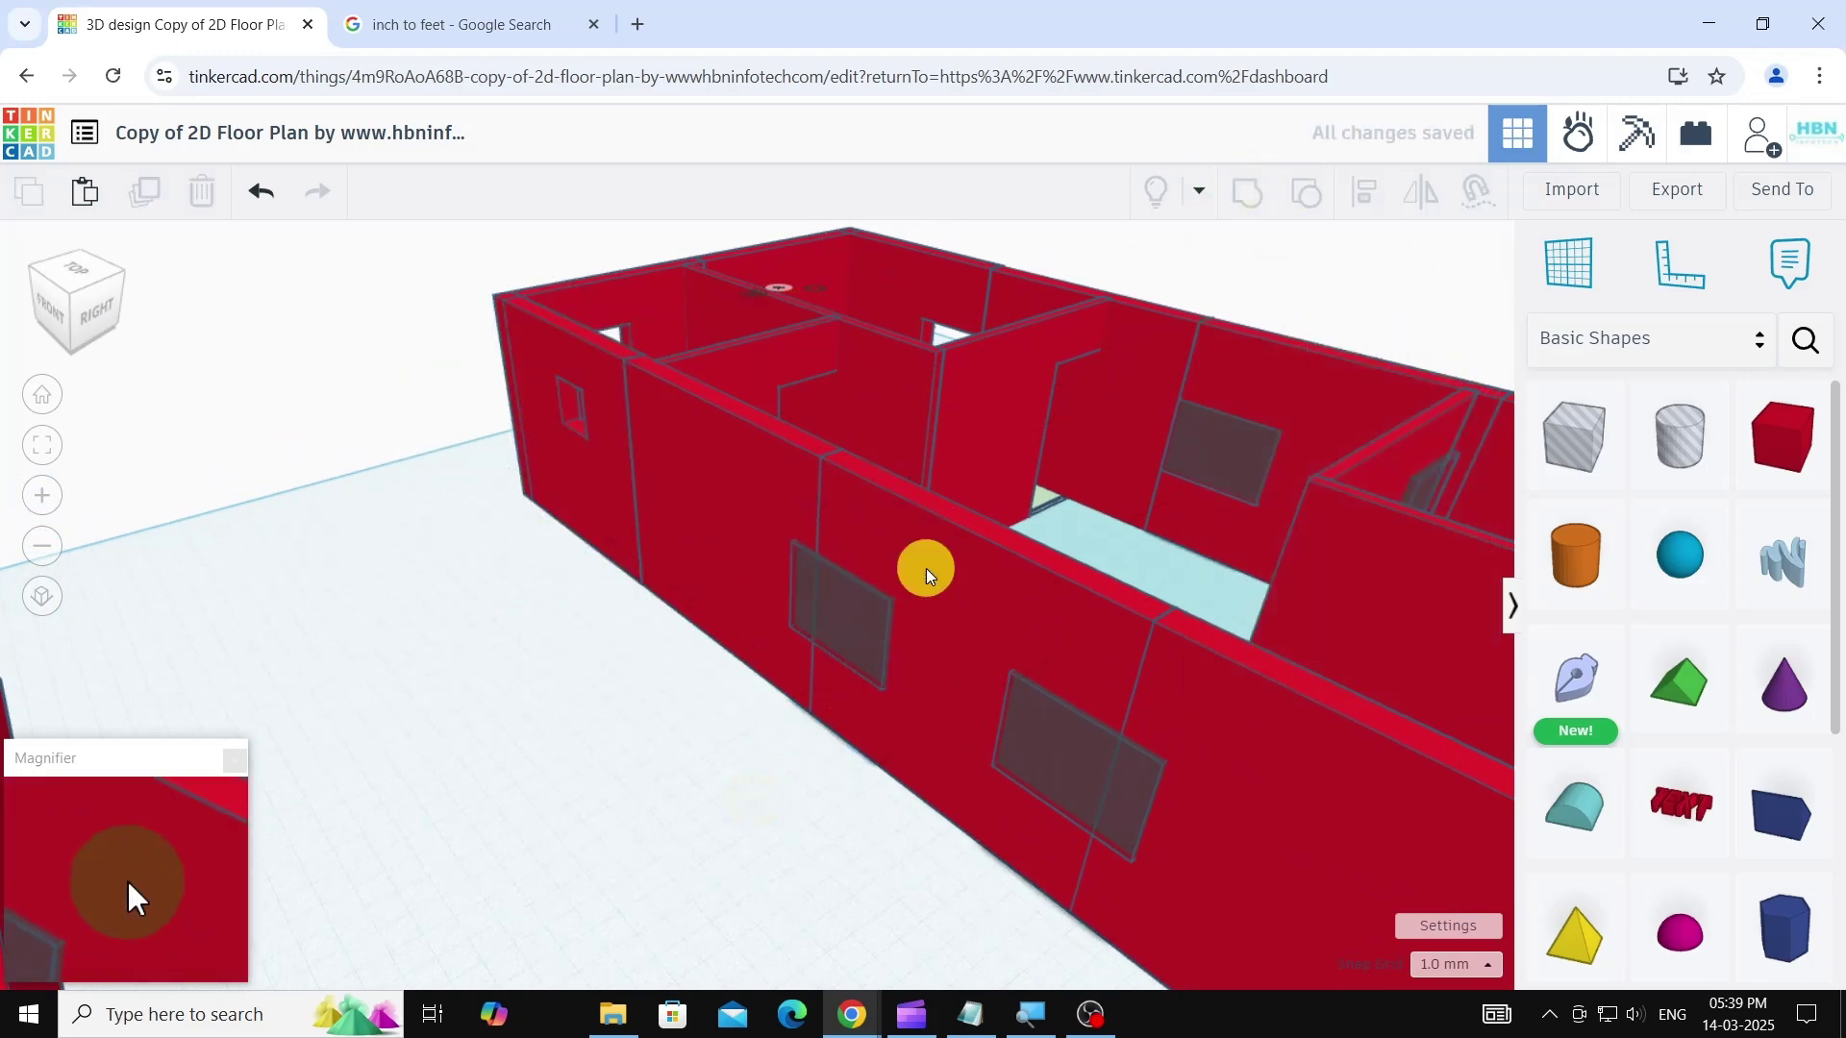
pyautogui.click(926, 569)
pyautogui.keyDown('shift'); pyautogui.click(775, 471); pyautogui.keyUp('shift')
pyautogui.keyDown('shift'); pyautogui.click(867, 620); pyautogui.keyUp('shift')
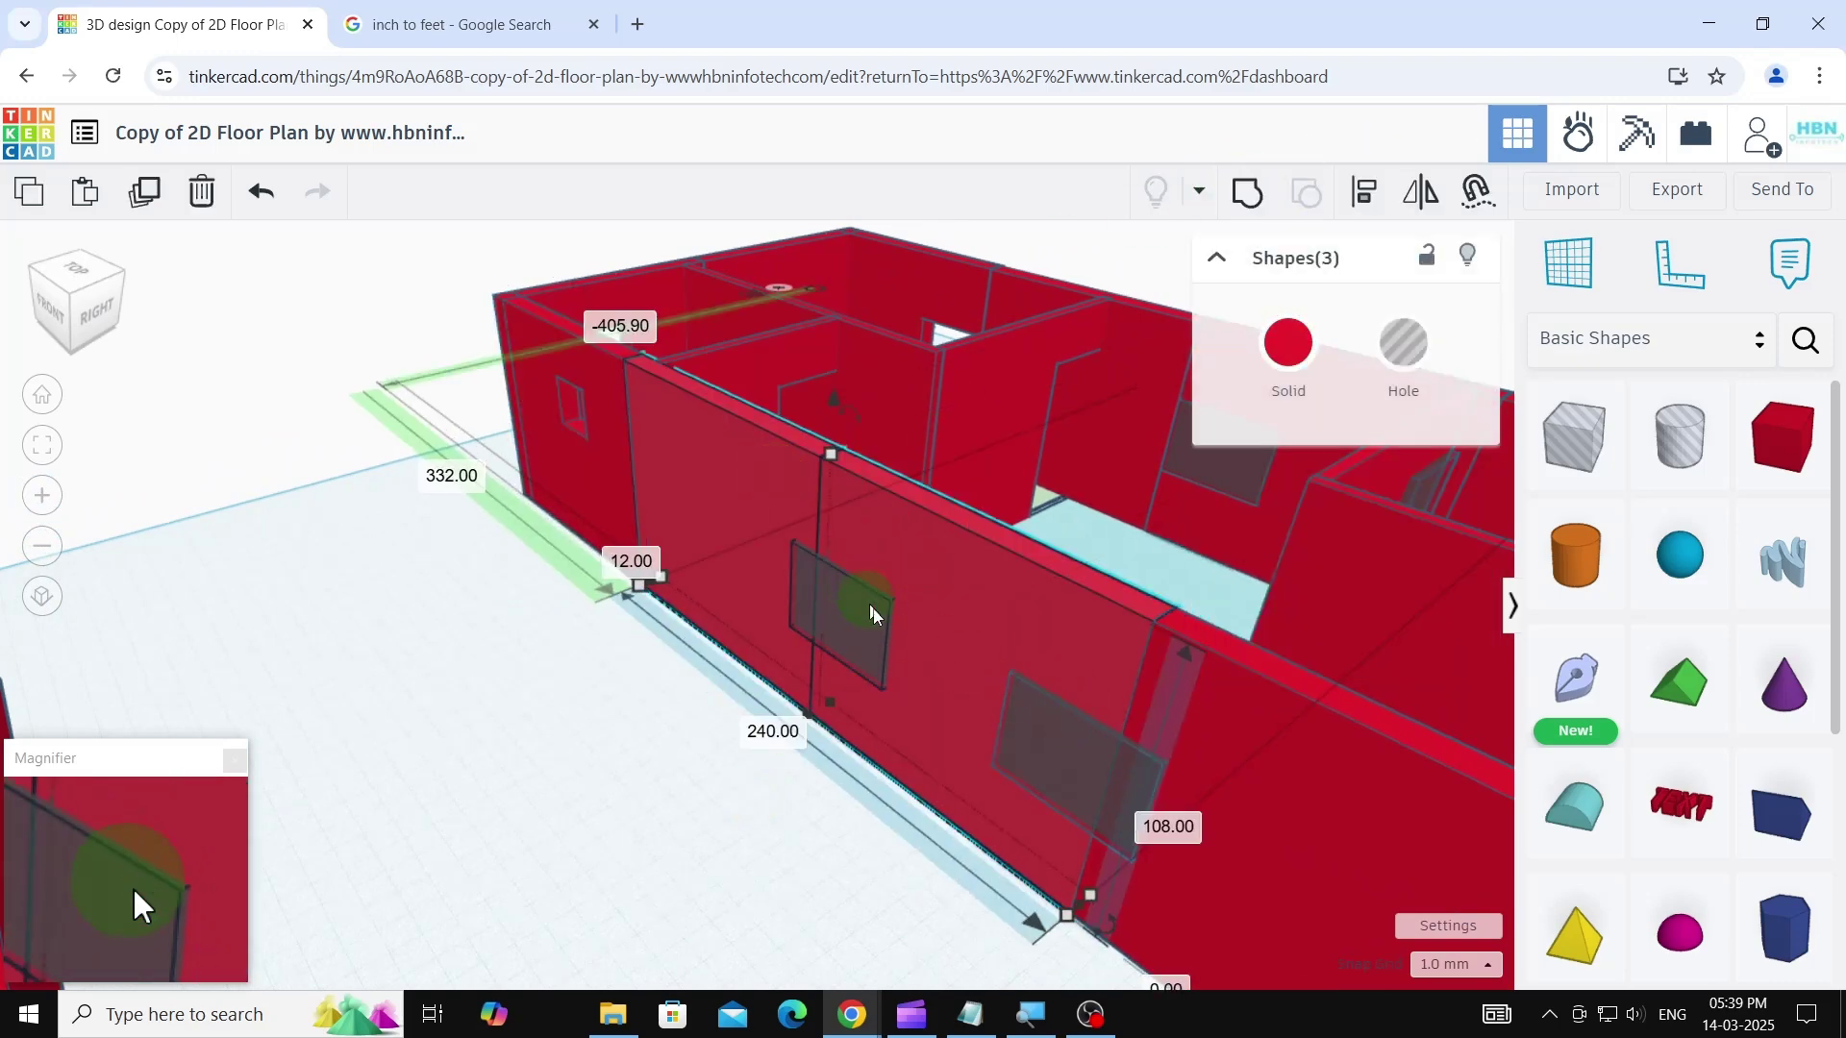
pyautogui.scroll(-1, 689, 539)
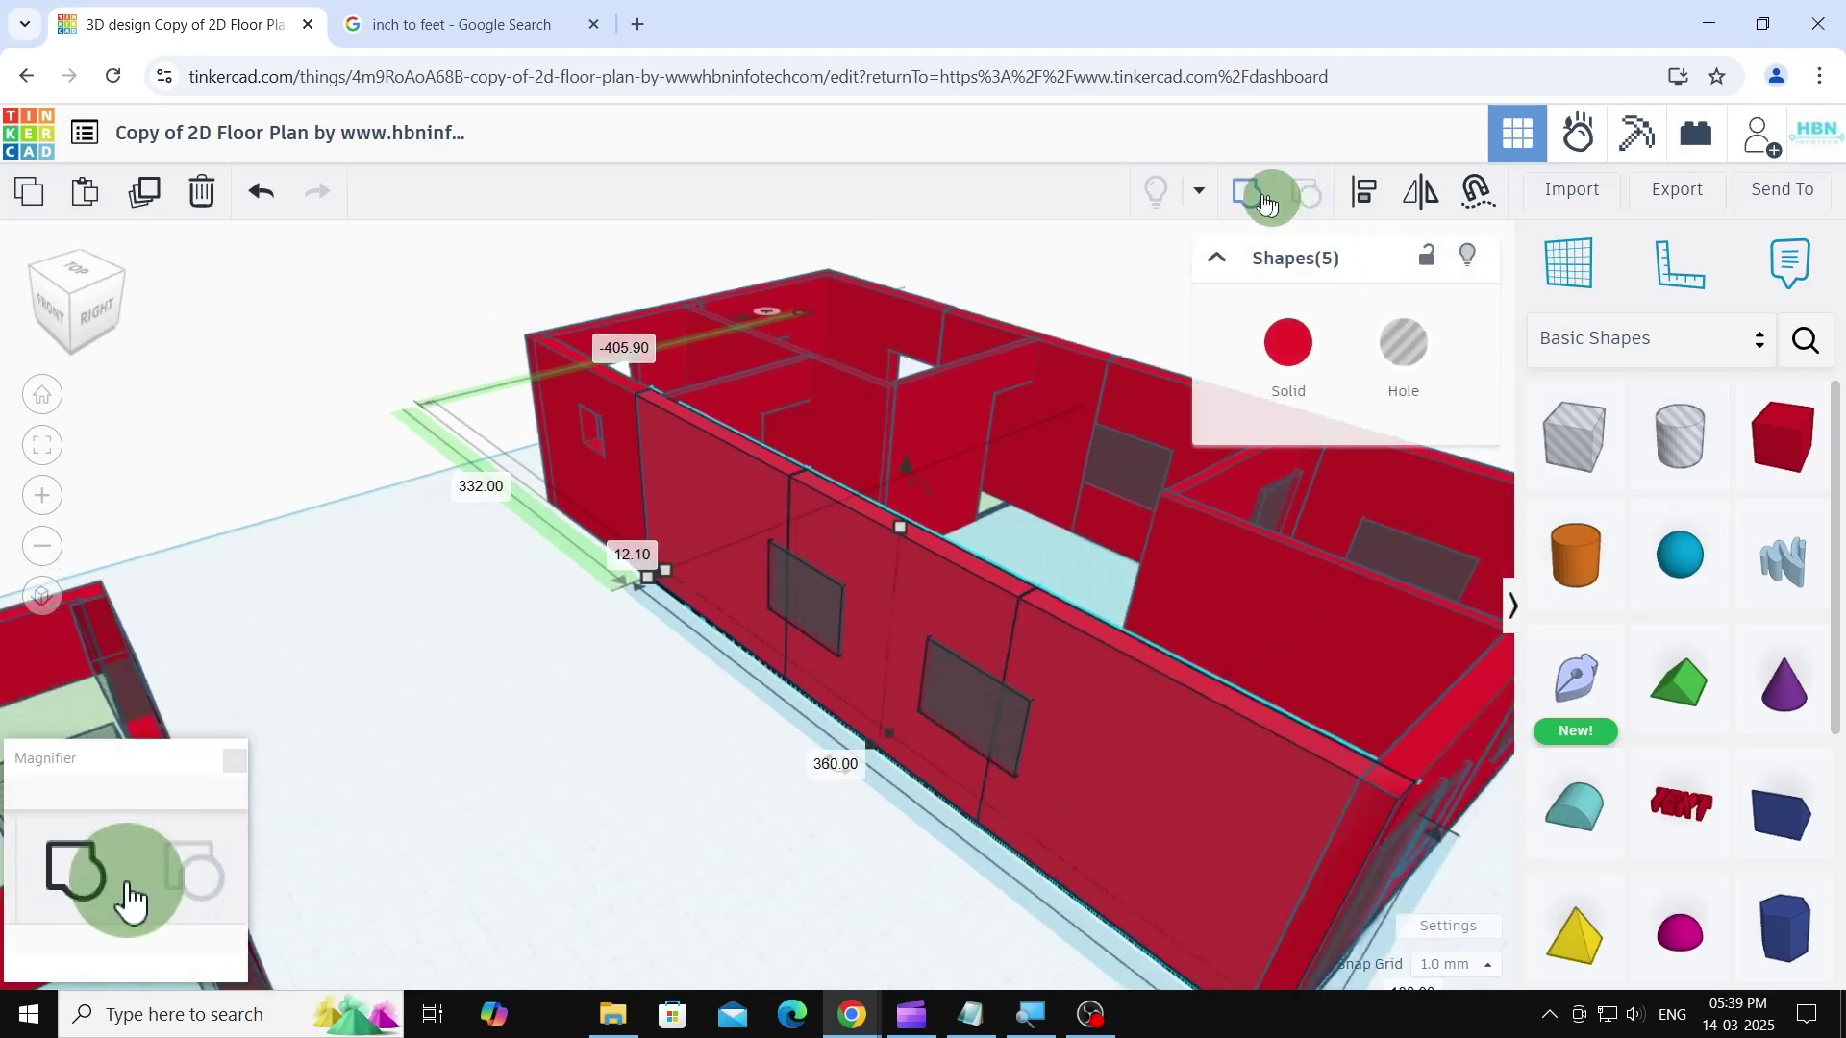
pyautogui.click(1250, 194)
pyautogui.click(704, 752)
# - Cut the window into the hall's opposite outer wall by grouping its hole box with the wall piece
pyautogui.scroll(-1, 567, 649)
pyautogui.moveTo(1339, 890); pyautogui.dragTo(1273, 923, button='right')
pyautogui.click(1190, 483)
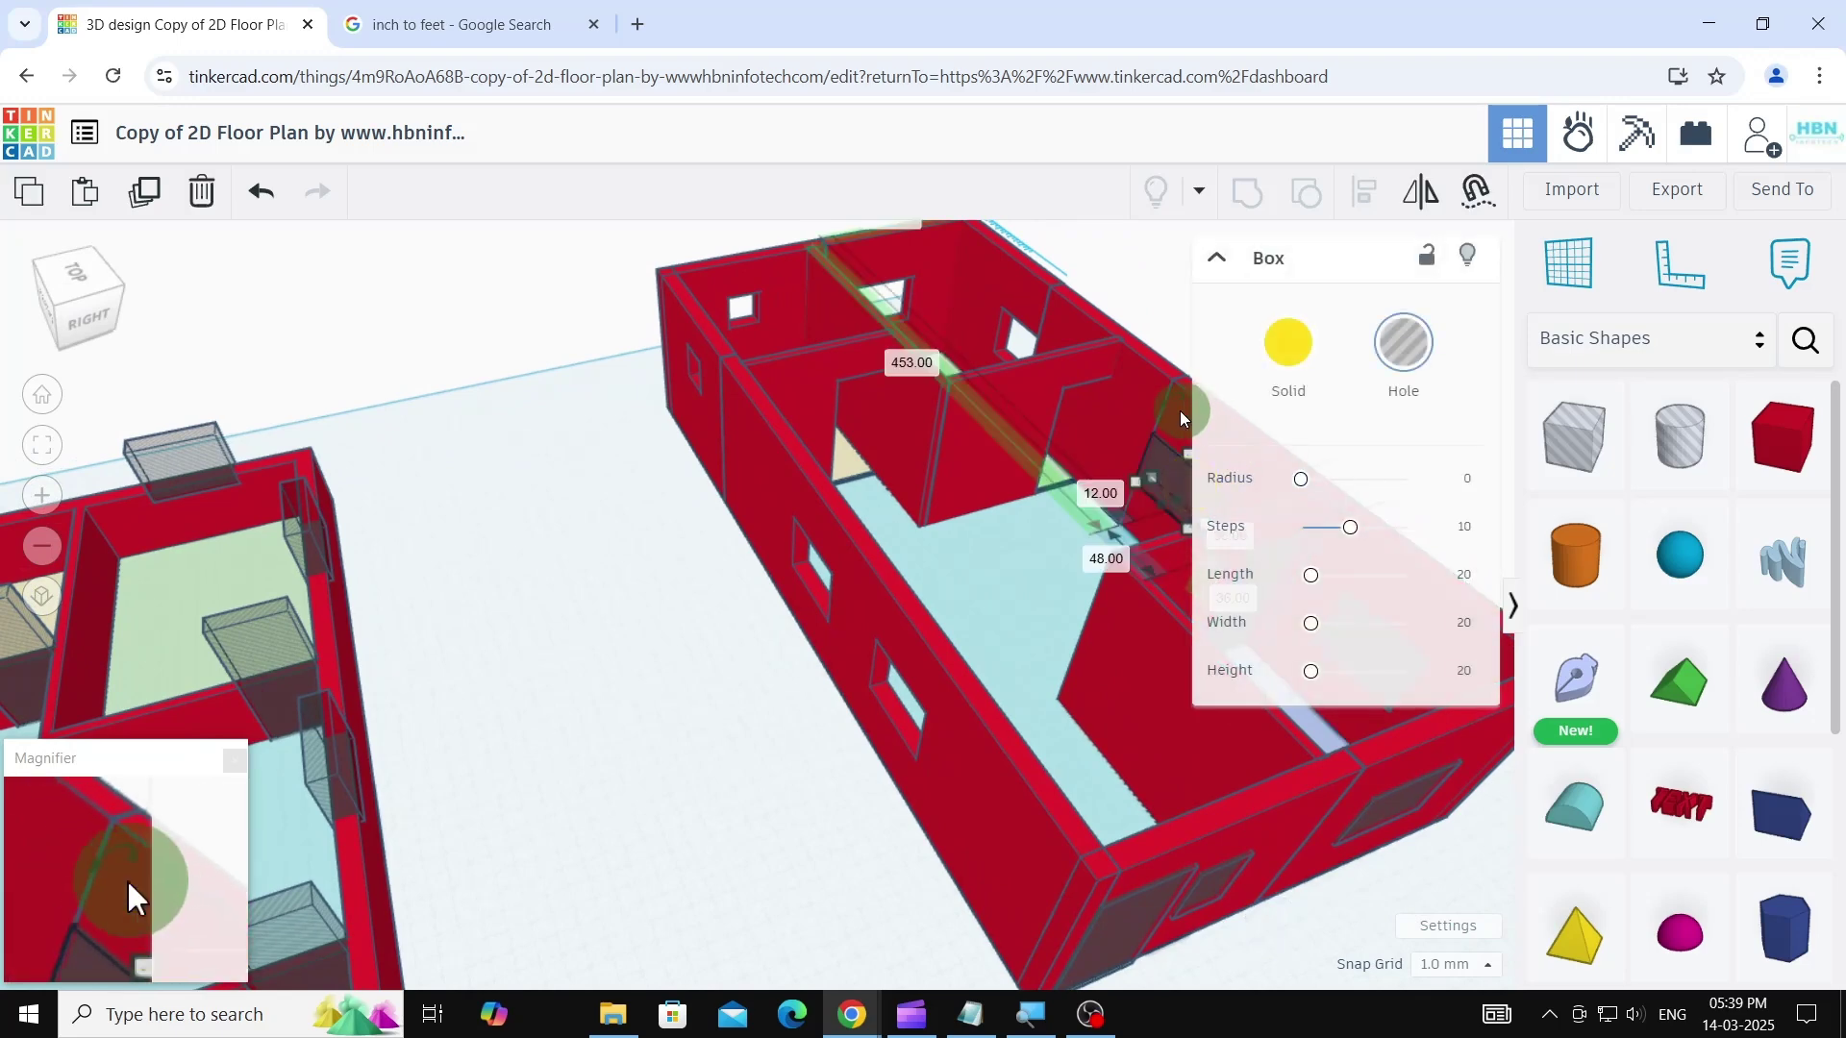
pyautogui.keyDown('shift'); pyautogui.click(1185, 486); pyautogui.keyUp('shift')
pyautogui.click(1248, 194)
# - Try to cut the front room's doorway by grouping its hole box with the partition wall
pyautogui.click(1286, 546)
pyautogui.keyDown('shift'); pyautogui.click(1174, 548); pyautogui.keyUp('shift')
pyautogui.click(1250, 195)
pyautogui.moveTo(983, 572); pyautogui.dragTo(906, 652, button='right')
pyautogui.click(1329, 769)
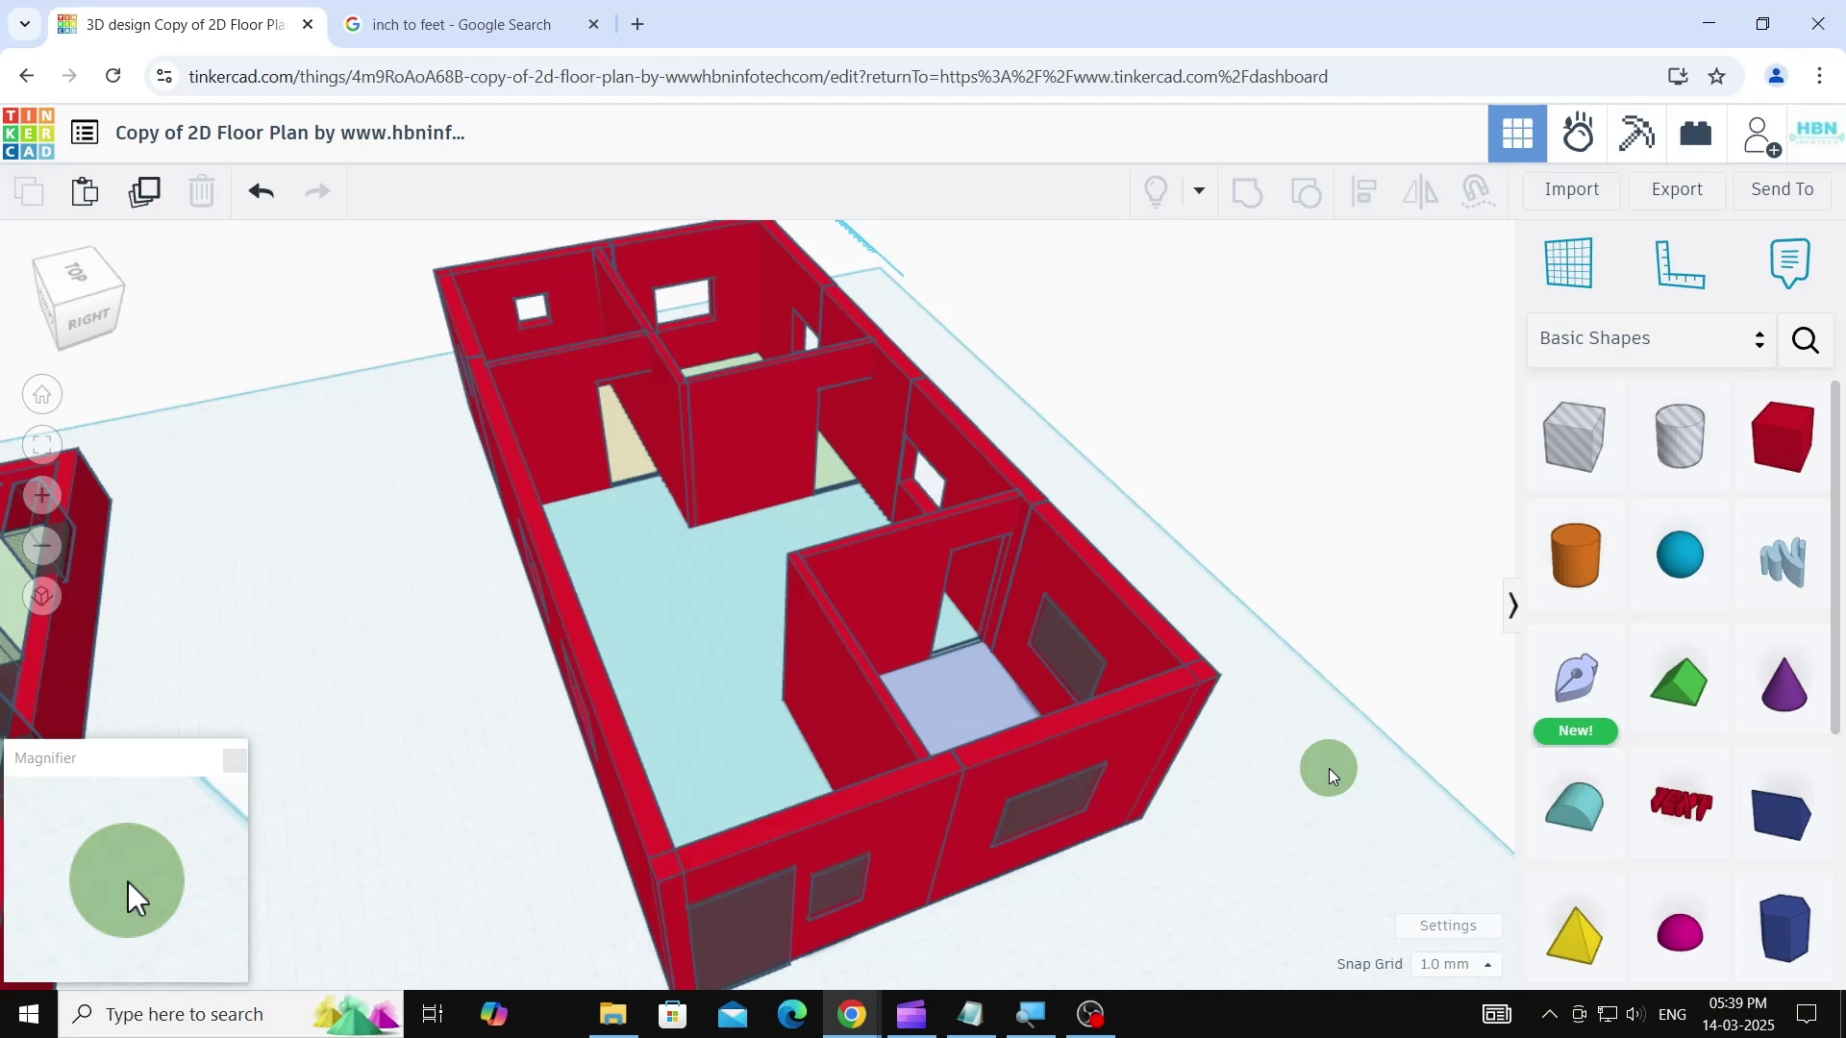
# - Cut the front room's doorway by grouping the 36 wide, 84 high hole box with the partition wall
pyautogui.scroll(8, 1027, 692)
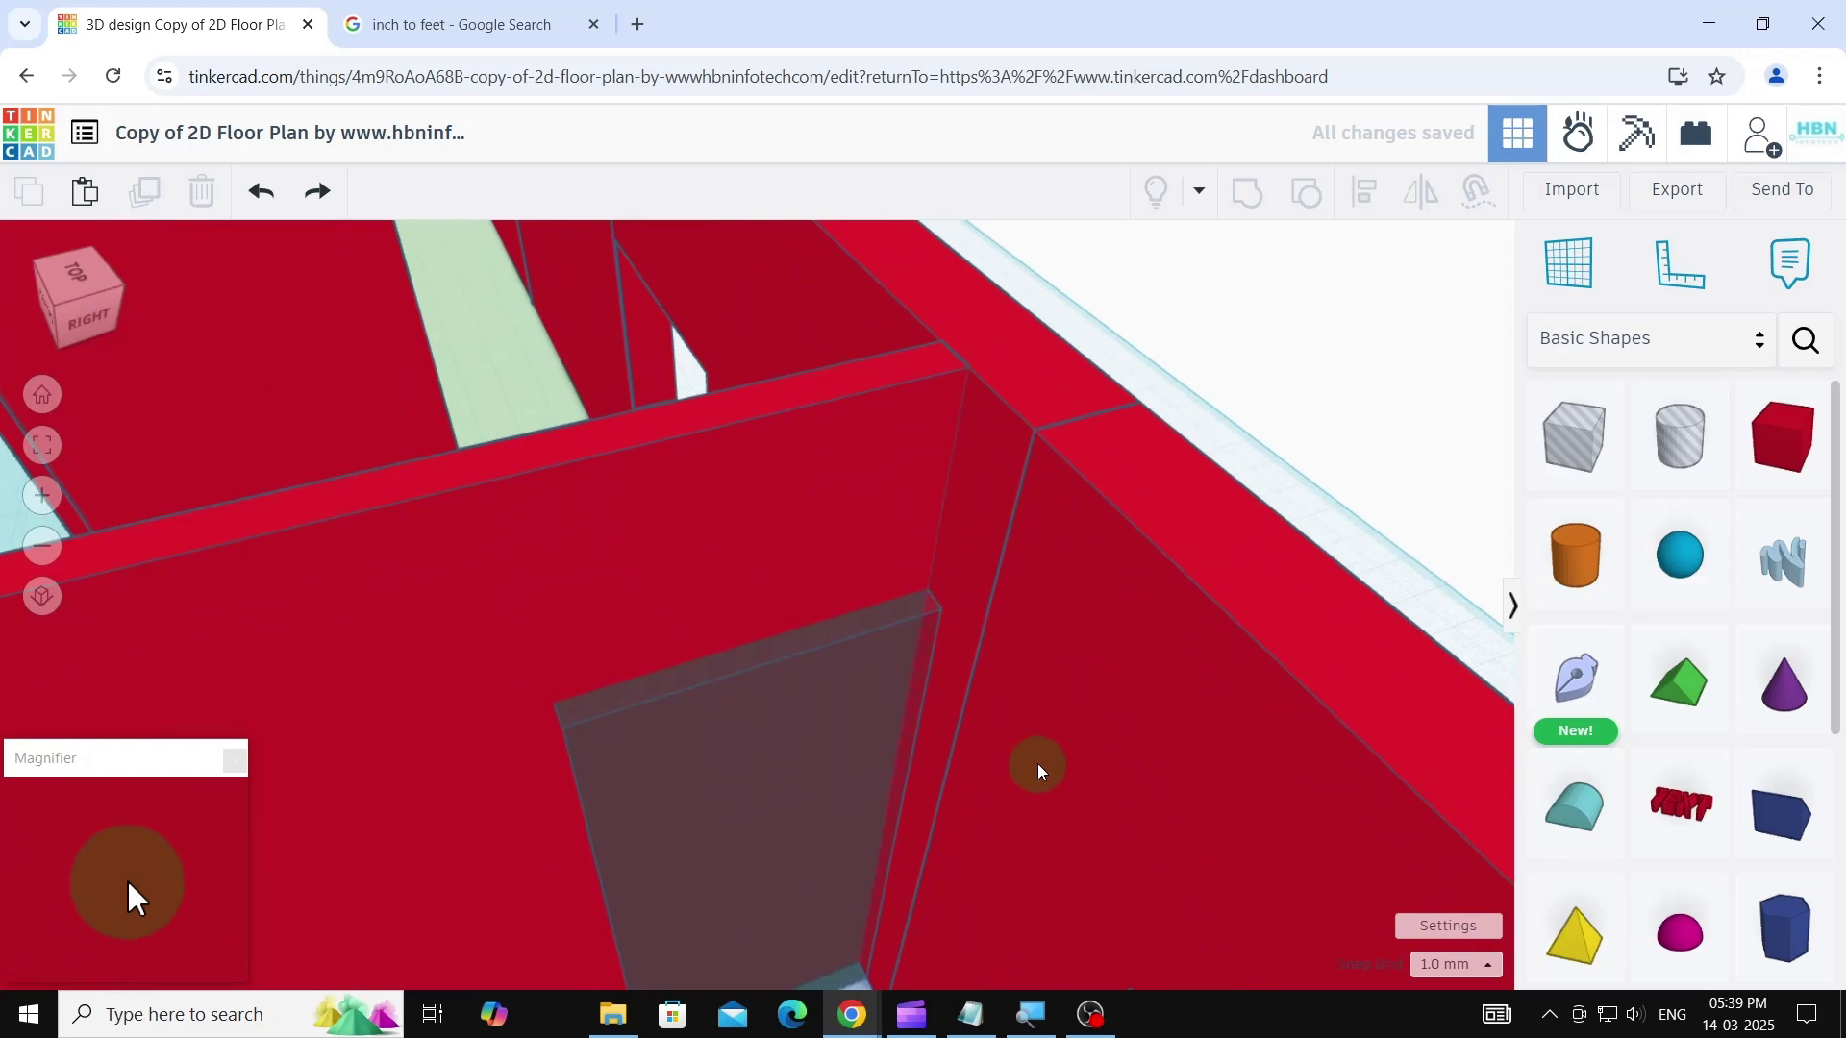
pyautogui.moveTo(1037, 765); pyautogui.dragTo(967, 742, button='right')
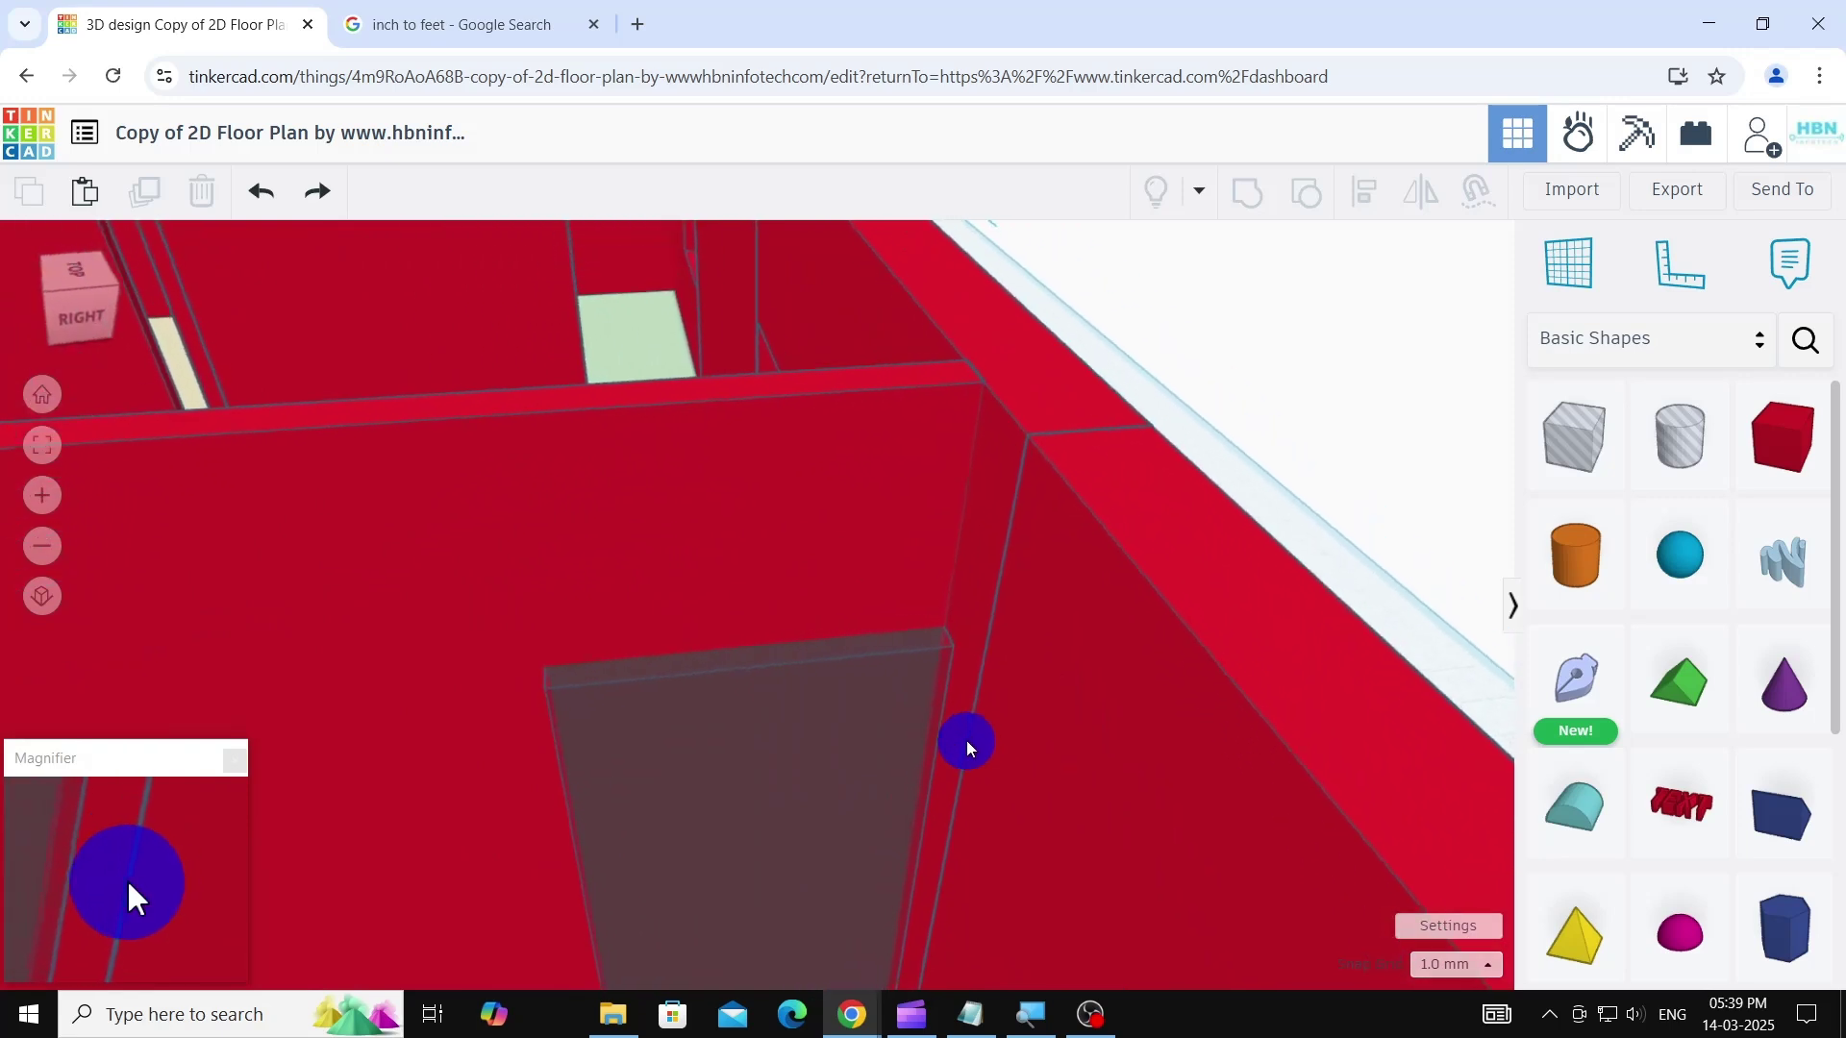
pyautogui.scroll(5, 960, 655)
pyautogui.click(952, 540)
pyautogui.moveTo(1104, 601); pyautogui.dragTo(972, 602, button='right')
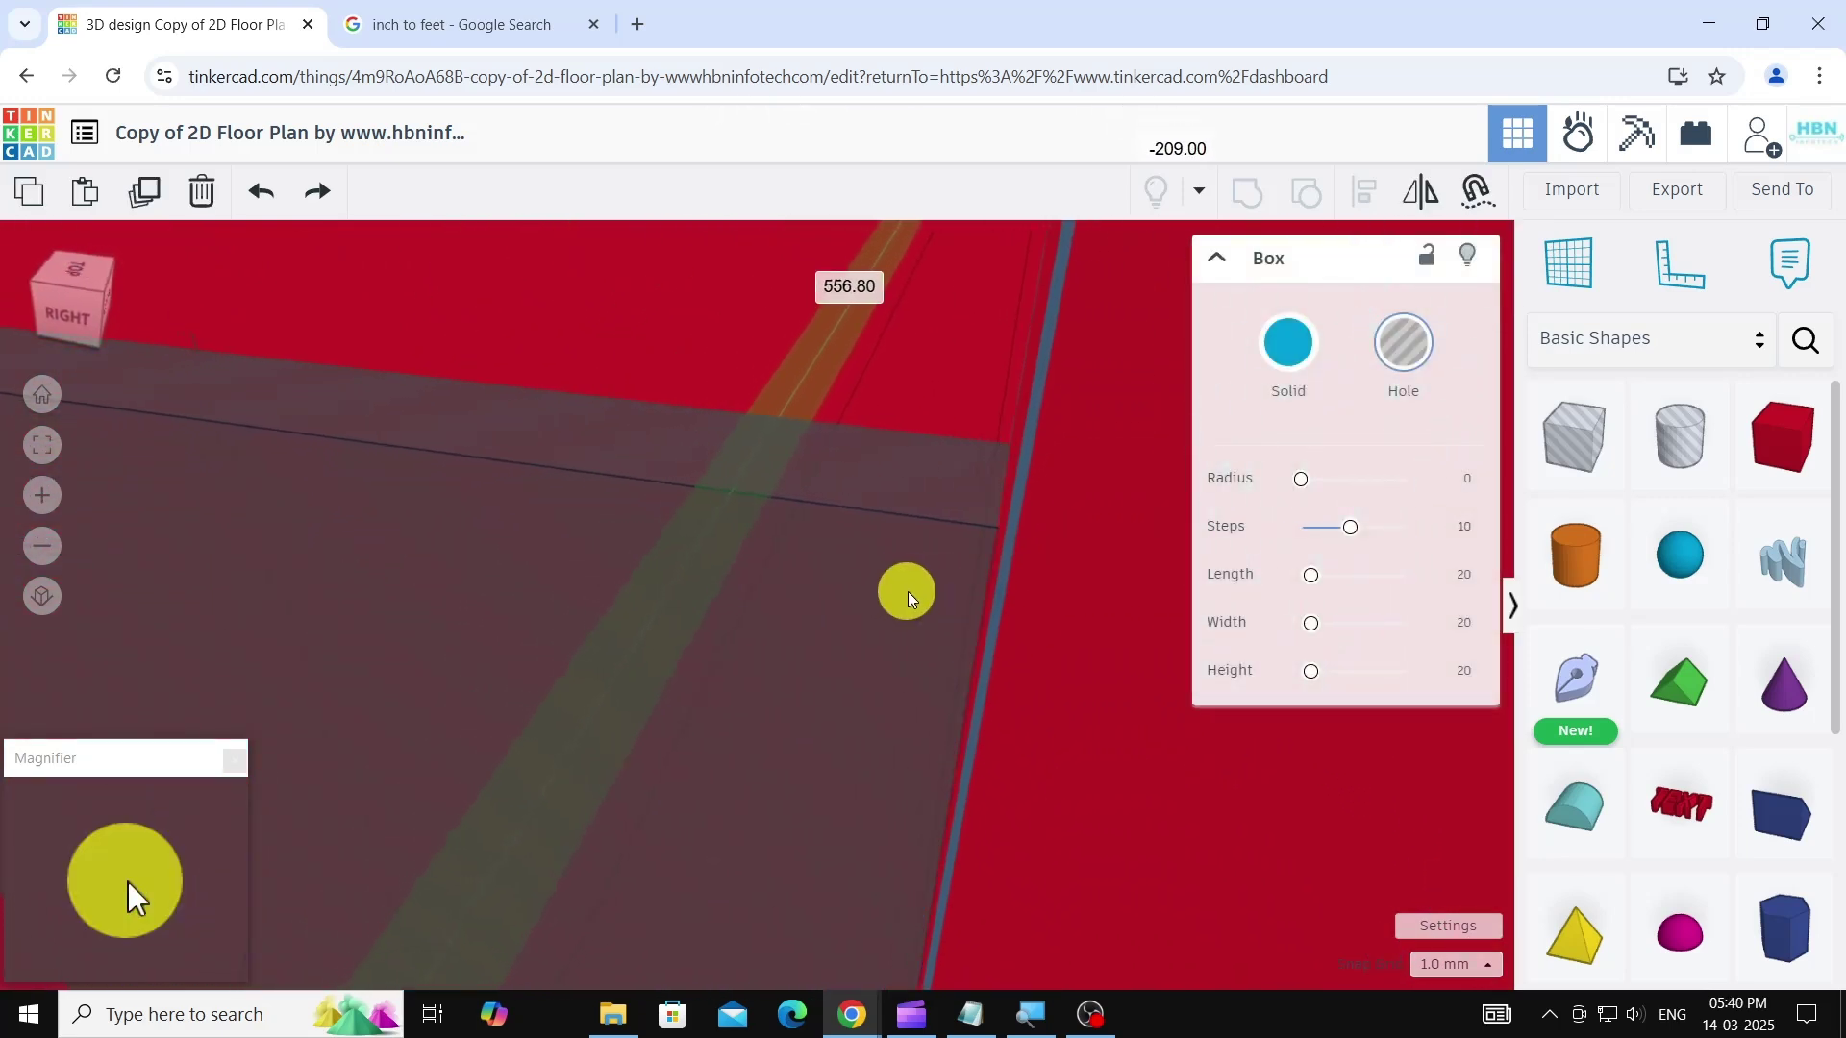
pyautogui.scroll(-8, 954, 619)
pyautogui.moveTo(1145, 762); pyautogui.dragTo(1080, 718, button='right')
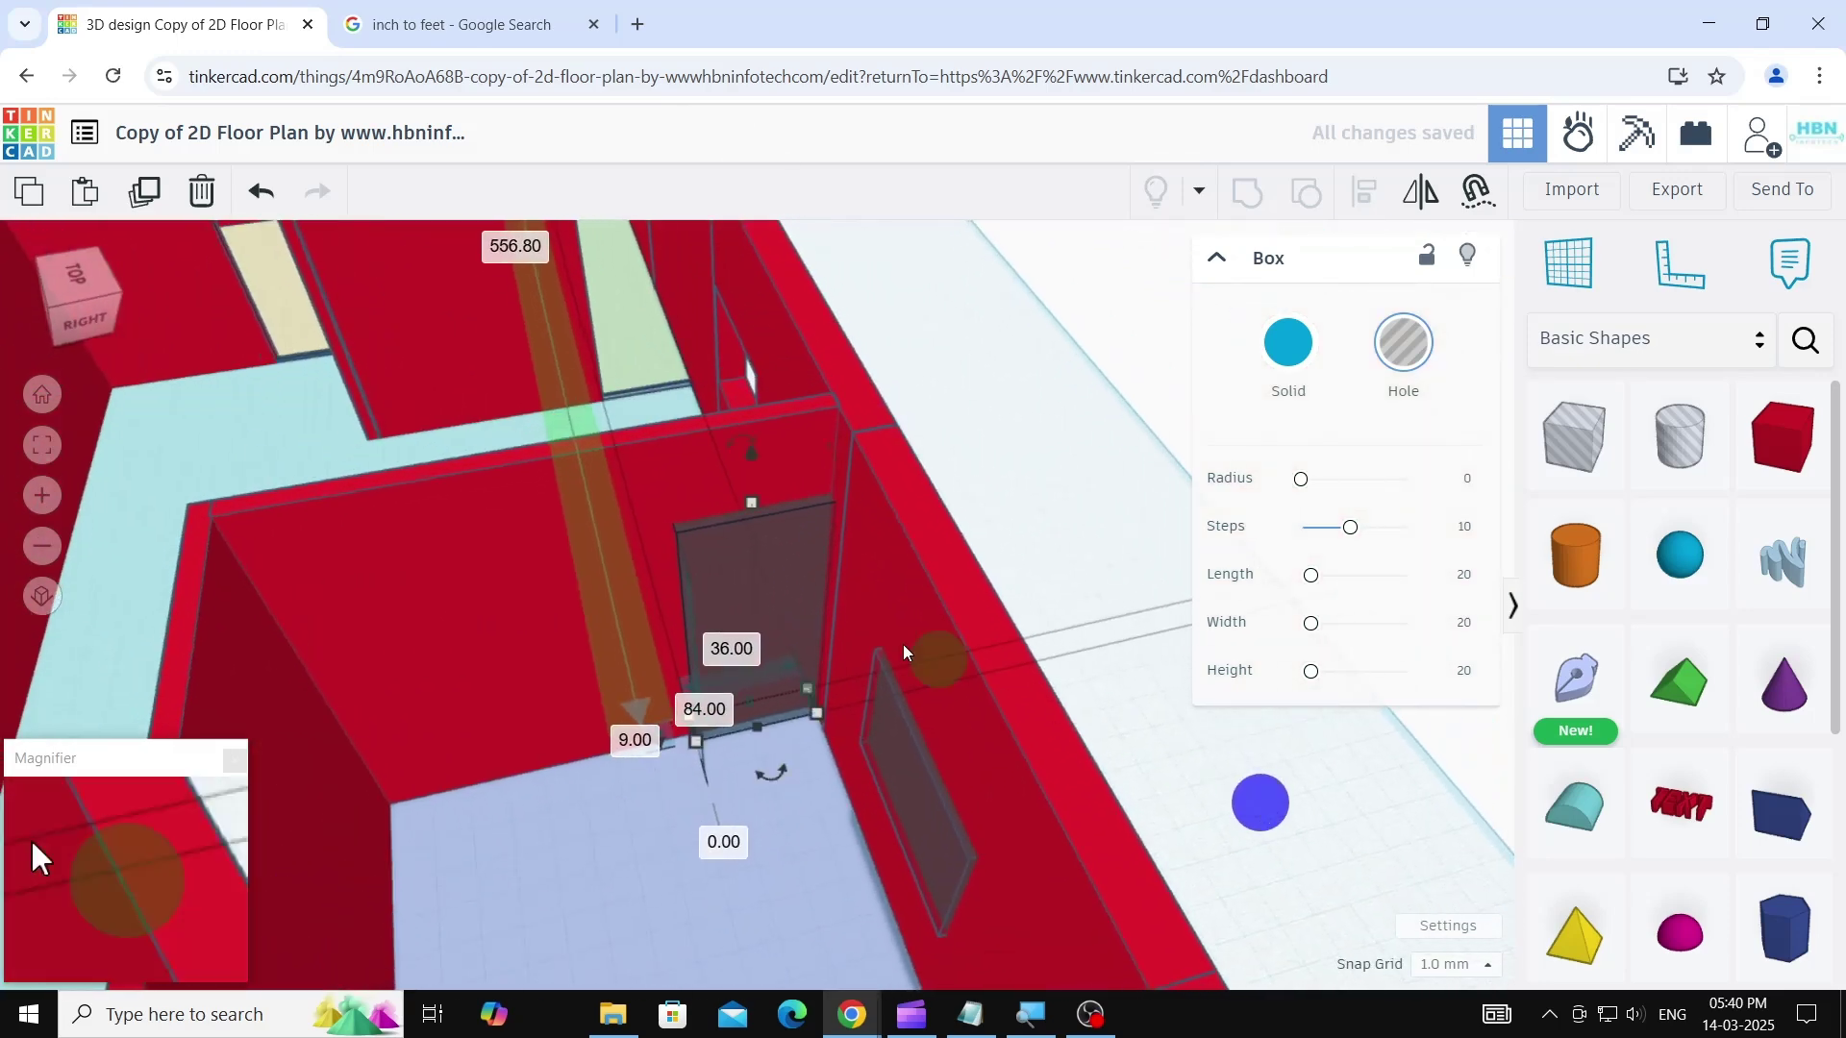
pyautogui.keyDown('shift'); pyautogui.click(783, 447); pyautogui.keyUp('shift')
pyautogui.click(1238, 198)
pyautogui.scroll(-4, 995, 460)
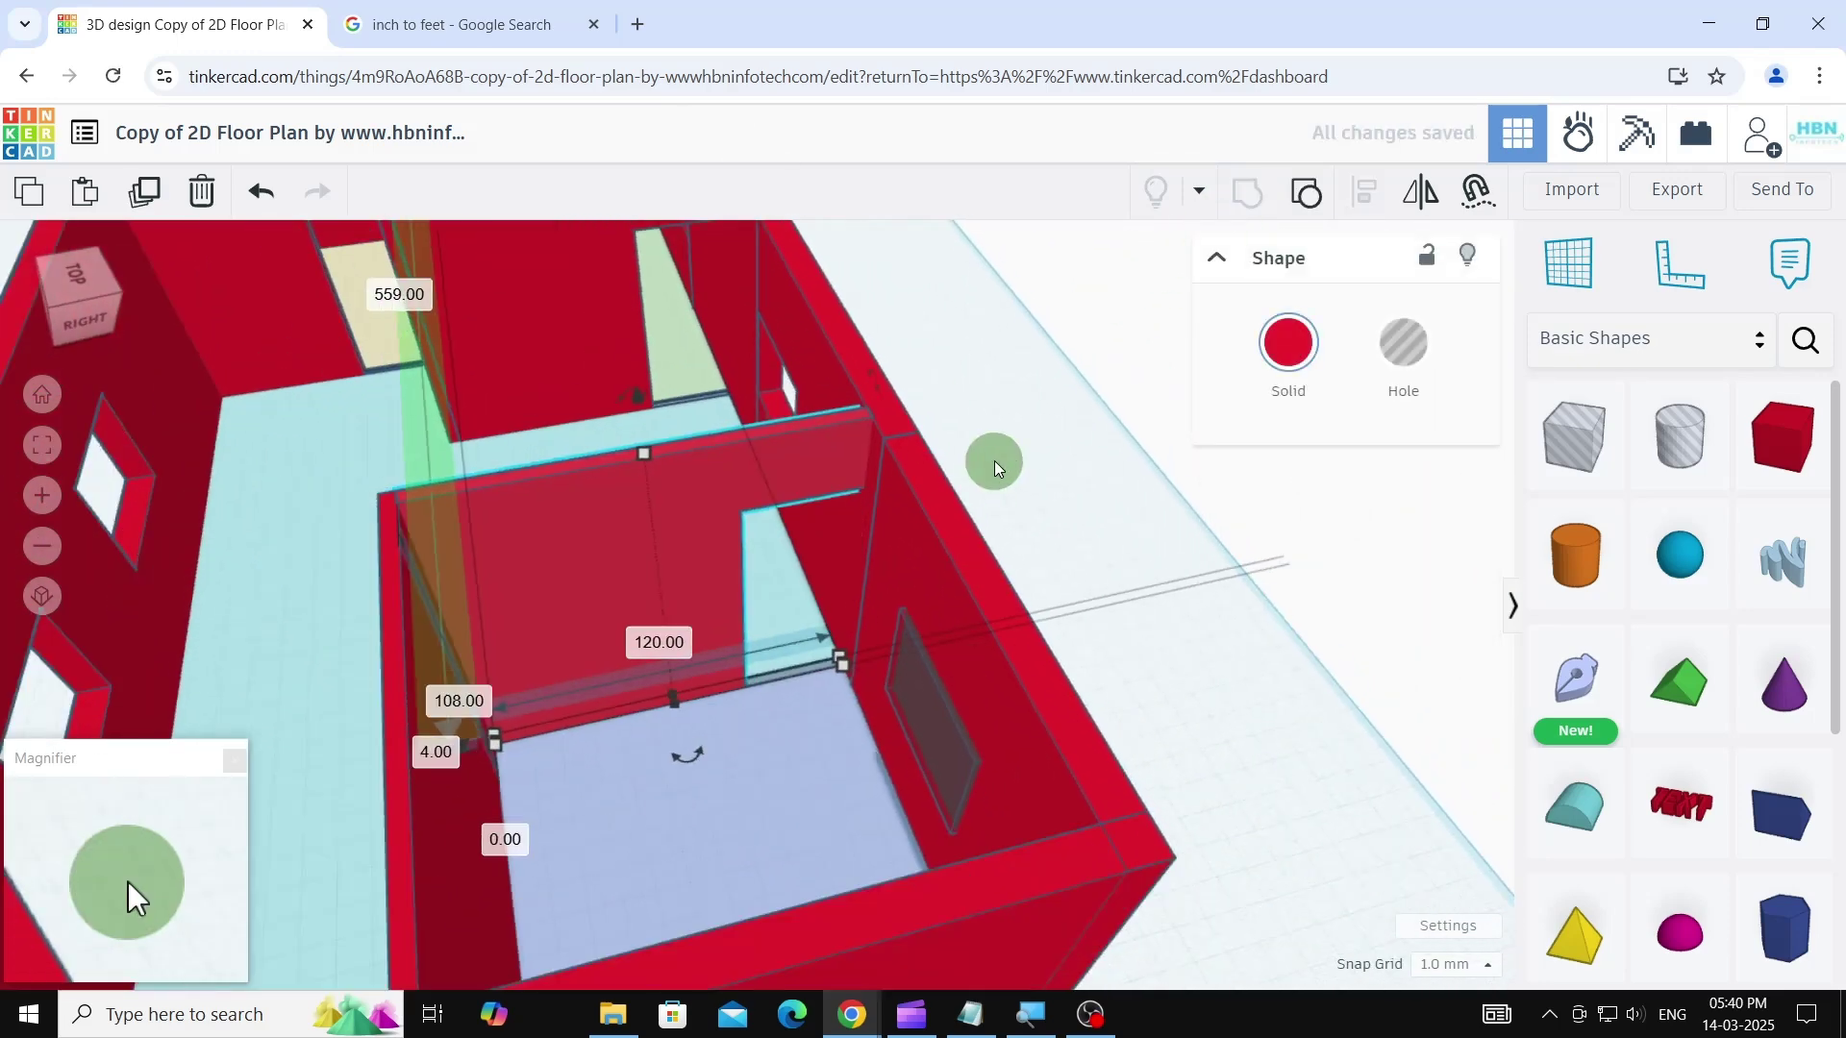
# - Cut the front room's side and front windows by grouping each window hole box with its outer wall piece
pyautogui.click(946, 638)
pyautogui.click(1014, 585)
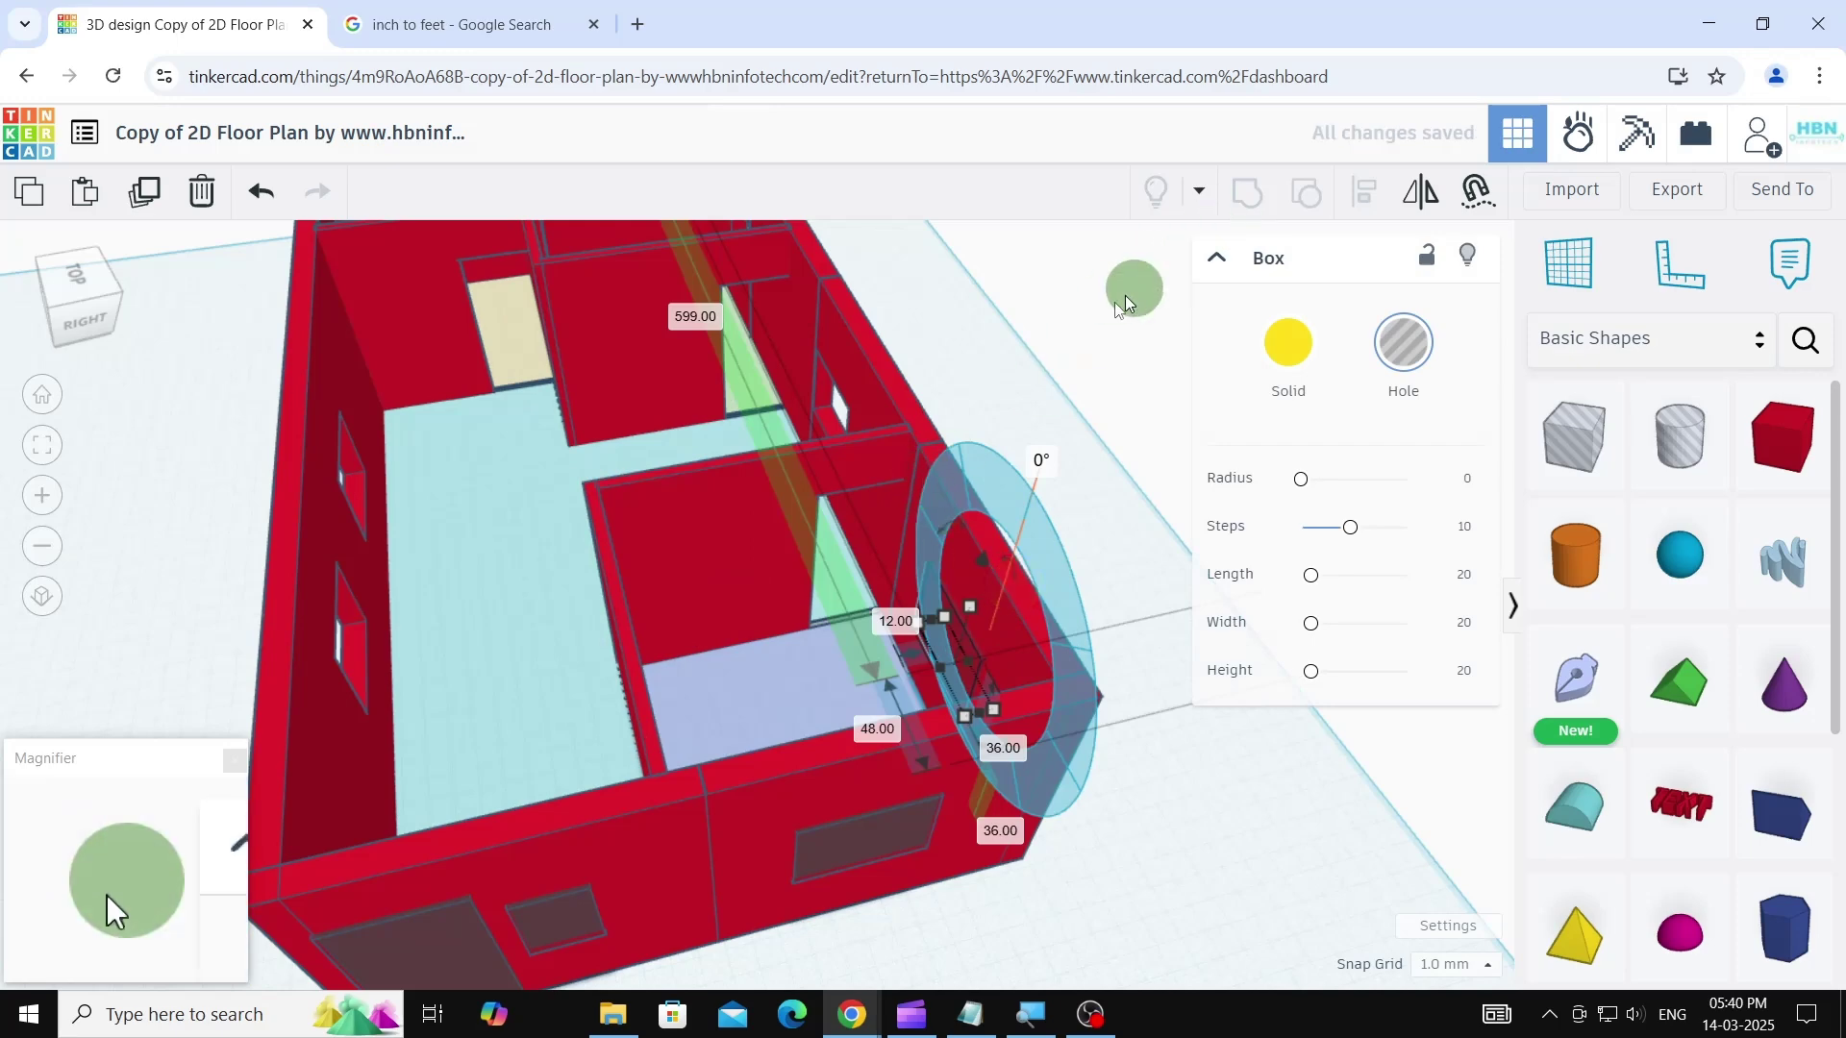
pyautogui.click(1063, 330)
pyautogui.click(942, 616)
pyautogui.keyDown('shift'); pyautogui.click(932, 454); pyautogui.keyUp('shift')
pyautogui.click(1248, 197)
pyautogui.click(883, 832)
pyautogui.keyDown('shift'); pyautogui.click(779, 765); pyautogui.keyUp('shift')
pyautogui.click(1248, 190)
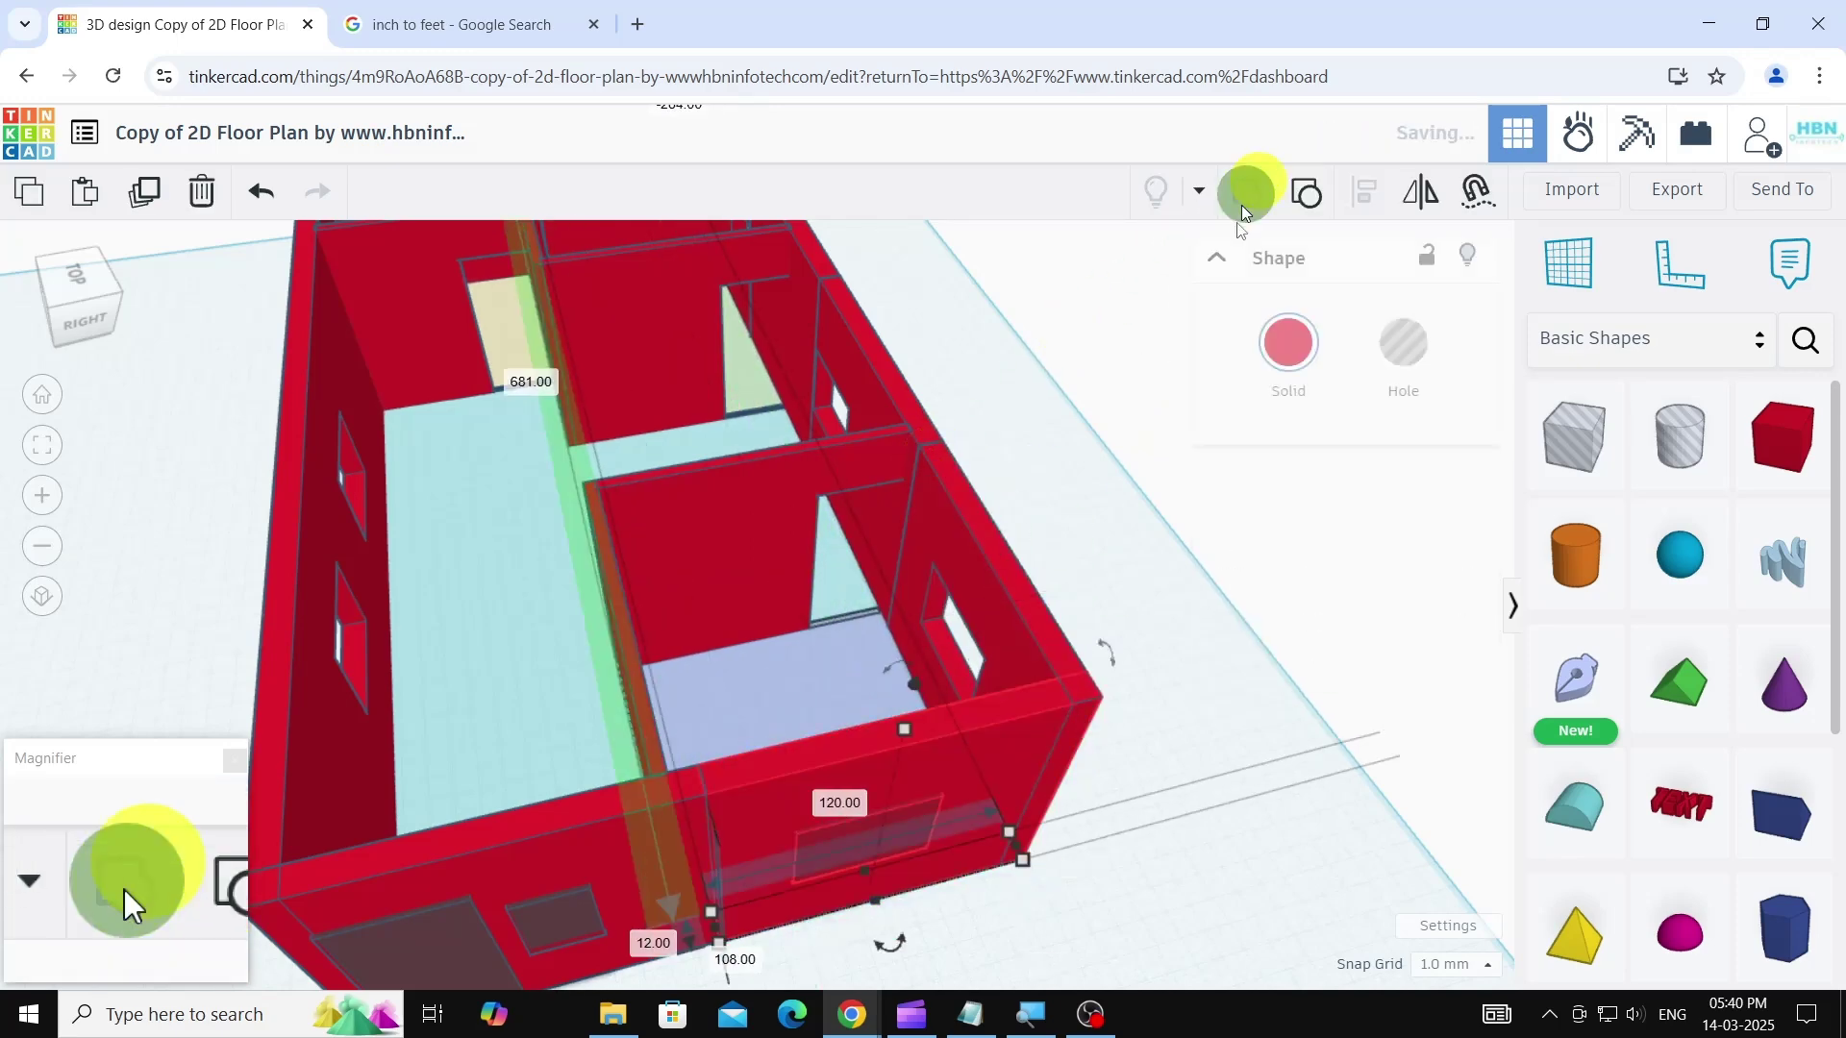
# - Cut the main entrance and the window beside it by grouping both hole boxes with the hall's front wall piece
pyautogui.click(718, 802)
pyautogui.keyDown('shift'); pyautogui.click(766, 731); pyautogui.keyUp('shift')
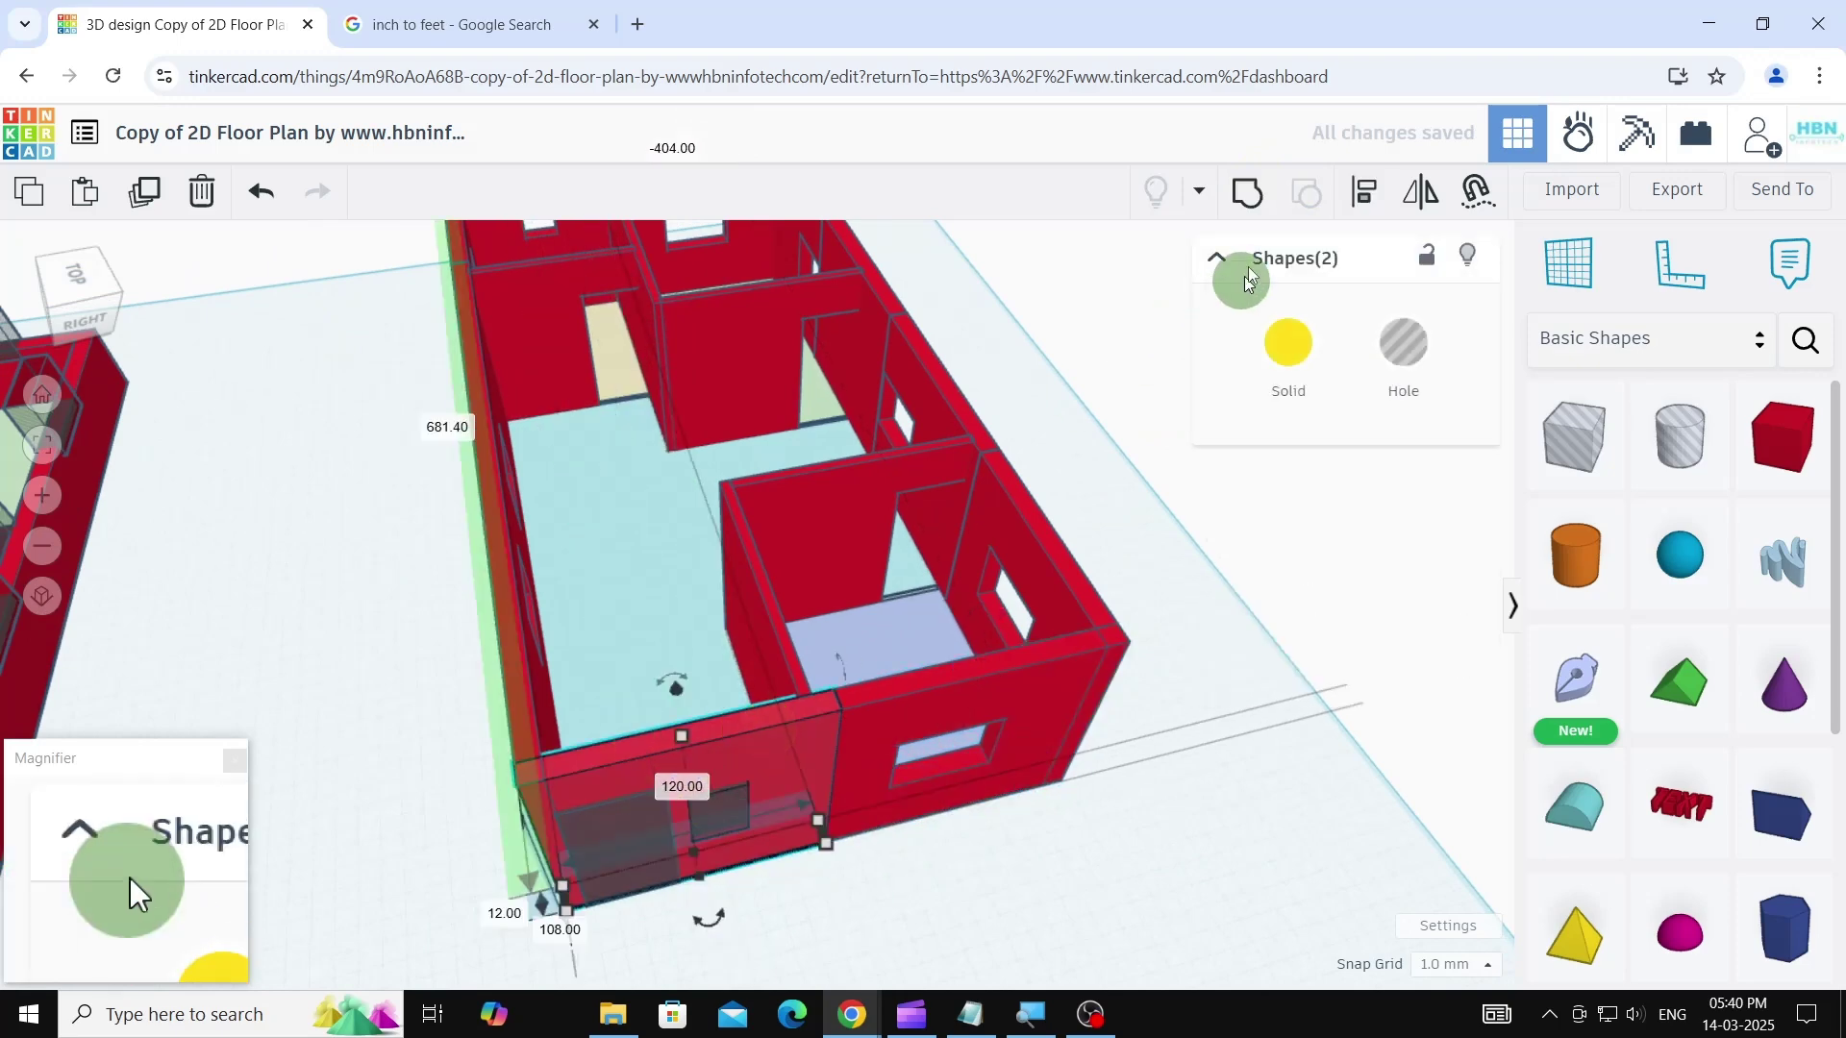
pyautogui.keyDown('shift'); pyautogui.click(641, 873); pyautogui.keyUp('shift')
pyautogui.click(1256, 192)
pyautogui.click(1257, 197)
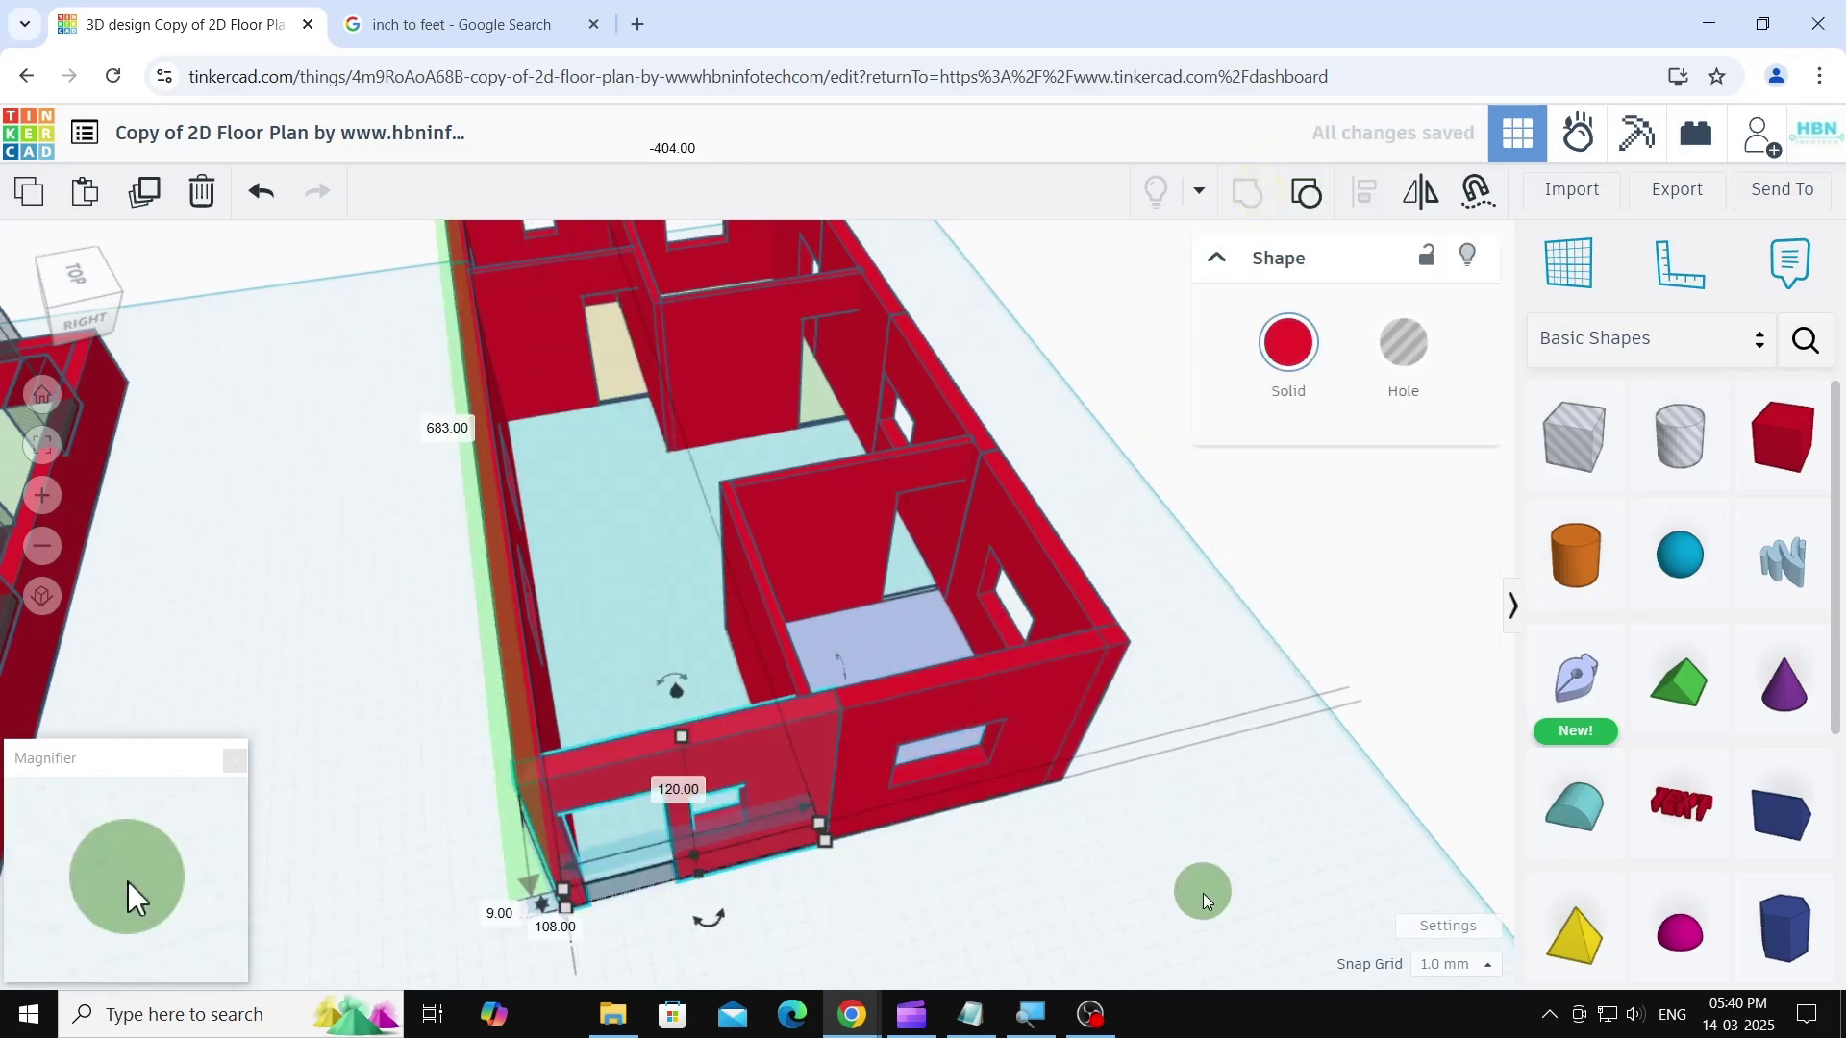
pyautogui.click(1175, 768)
# - Group the tall house's rear wall with the partition between the back rooms and the adjoining rear side wall piece
pyautogui.scroll(-5, 1175, 767)
pyautogui.moveTo(1104, 774); pyautogui.dragTo(1199, 741, button='right')
pyautogui.moveTo(806, 827); pyautogui.dragTo(955, 782, button='right')
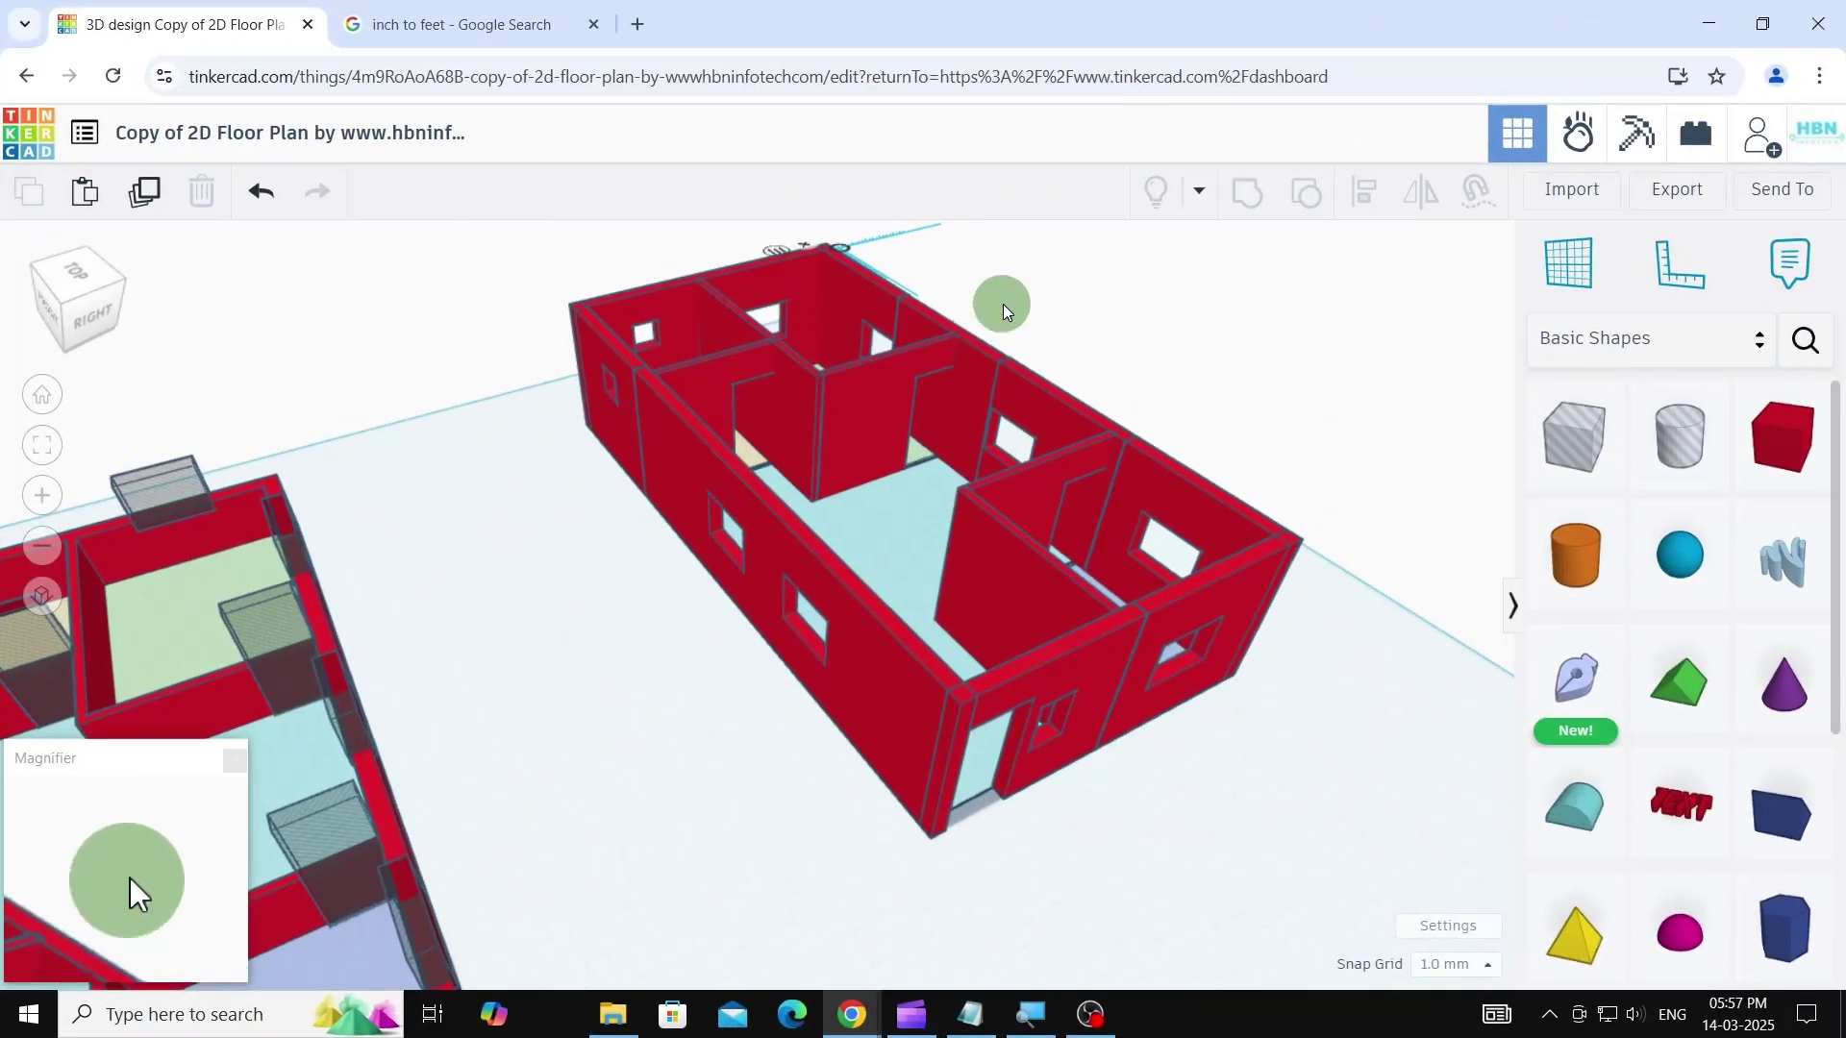
pyautogui.scroll(2, 956, 337)
pyautogui.click(597, 293)
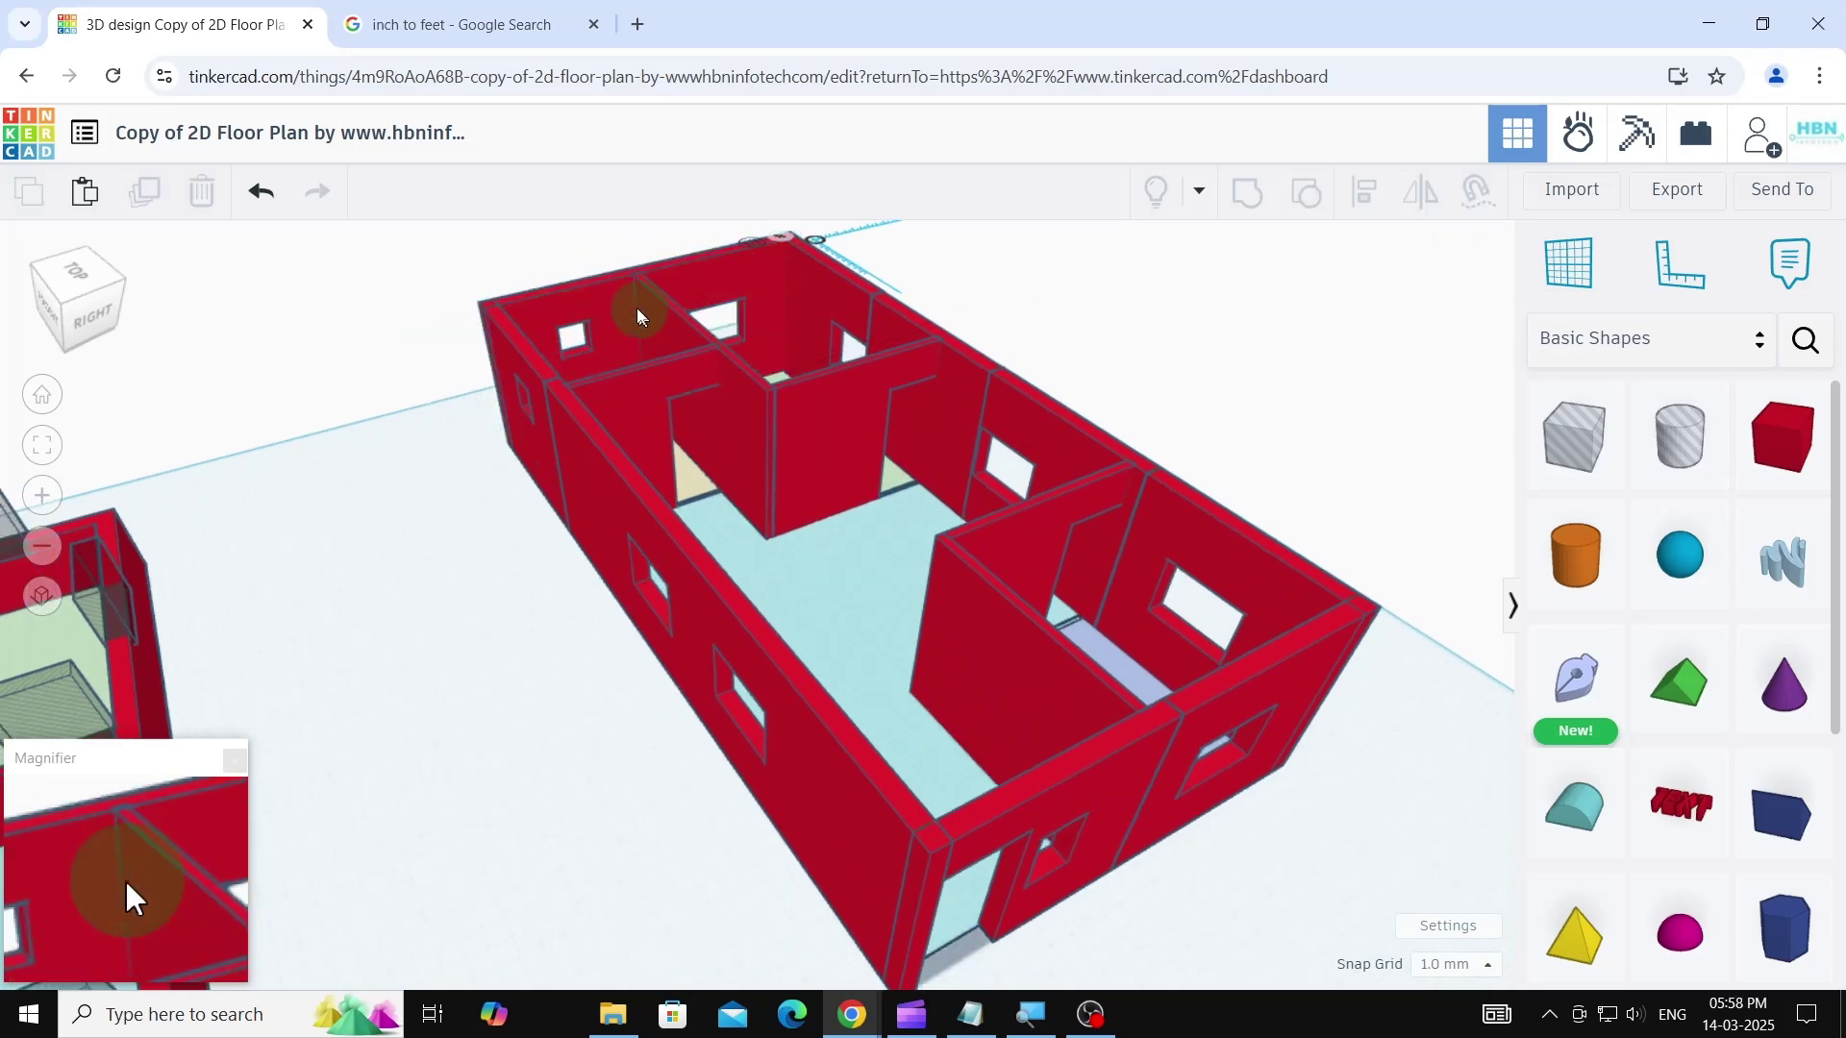
pyautogui.click(626, 293)
pyautogui.keyDown('shift'); pyautogui.click(676, 332); pyautogui.keyUp('shift')
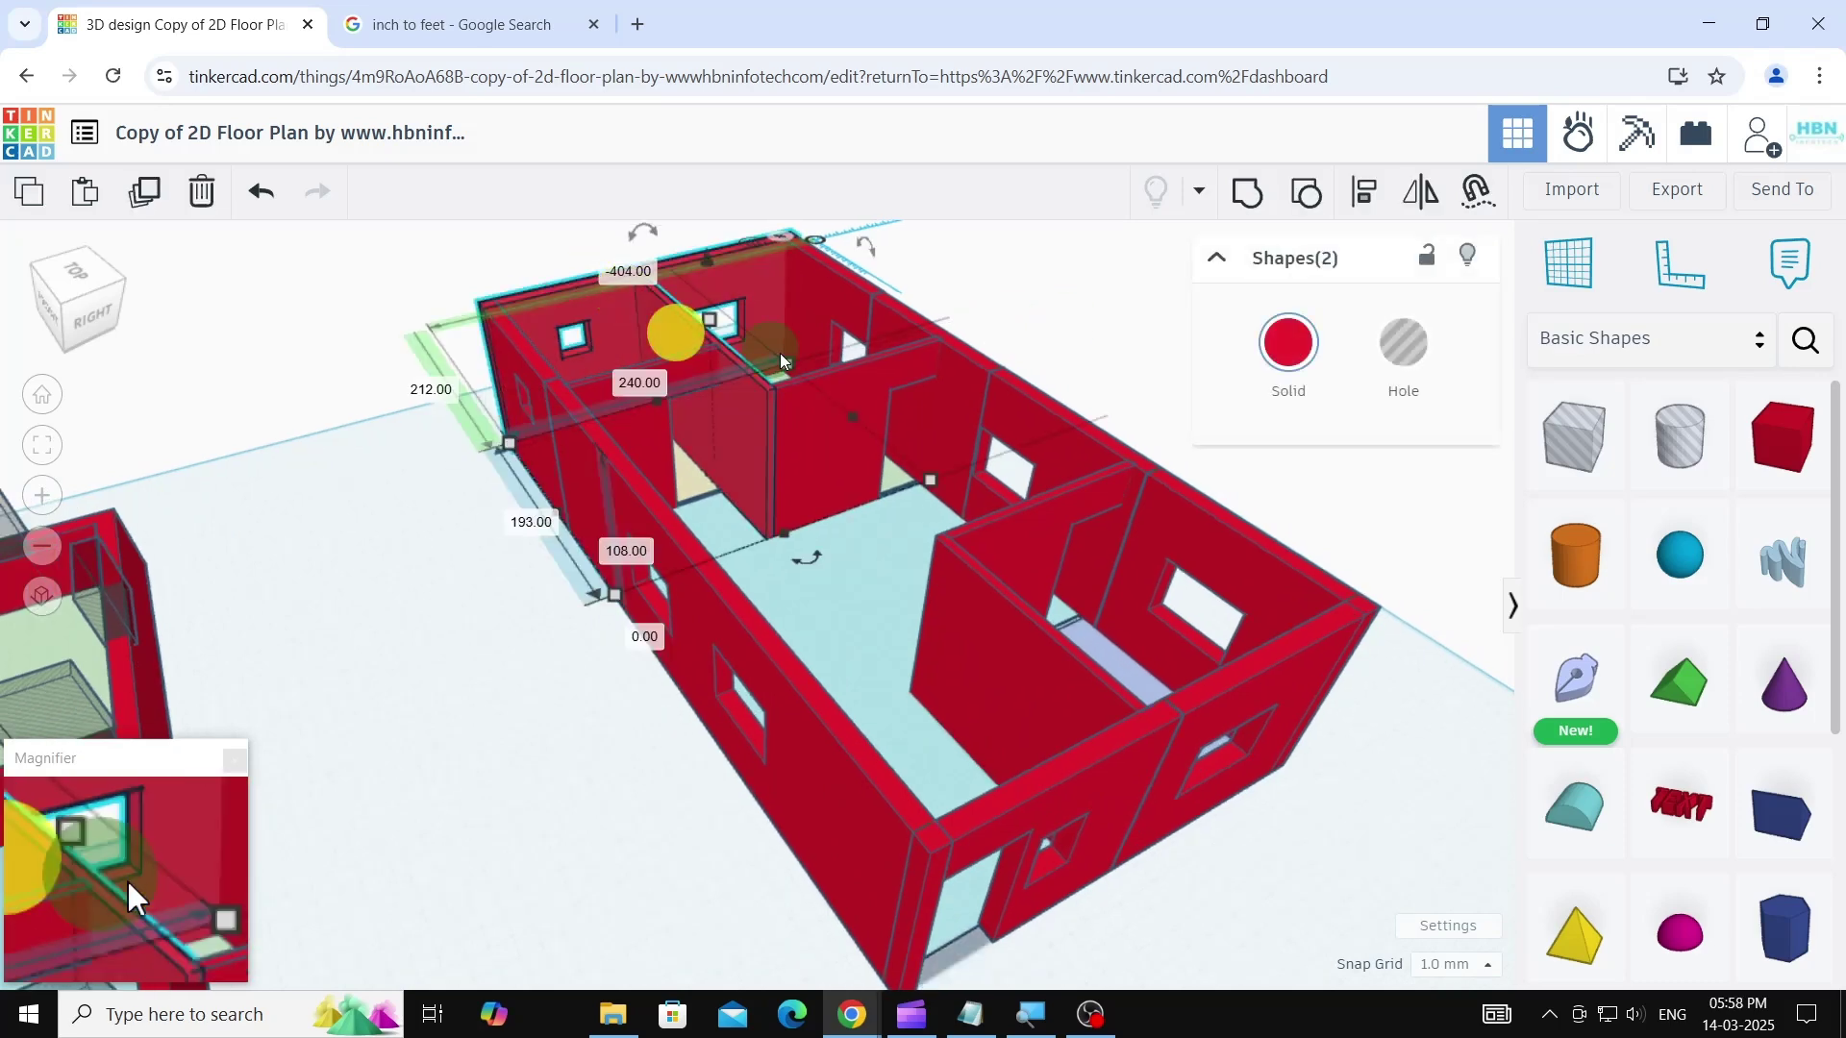
pyautogui.click(1248, 193)
pyautogui.keyDown('shift'); pyautogui.click(831, 297); pyautogui.keyUp('shift')
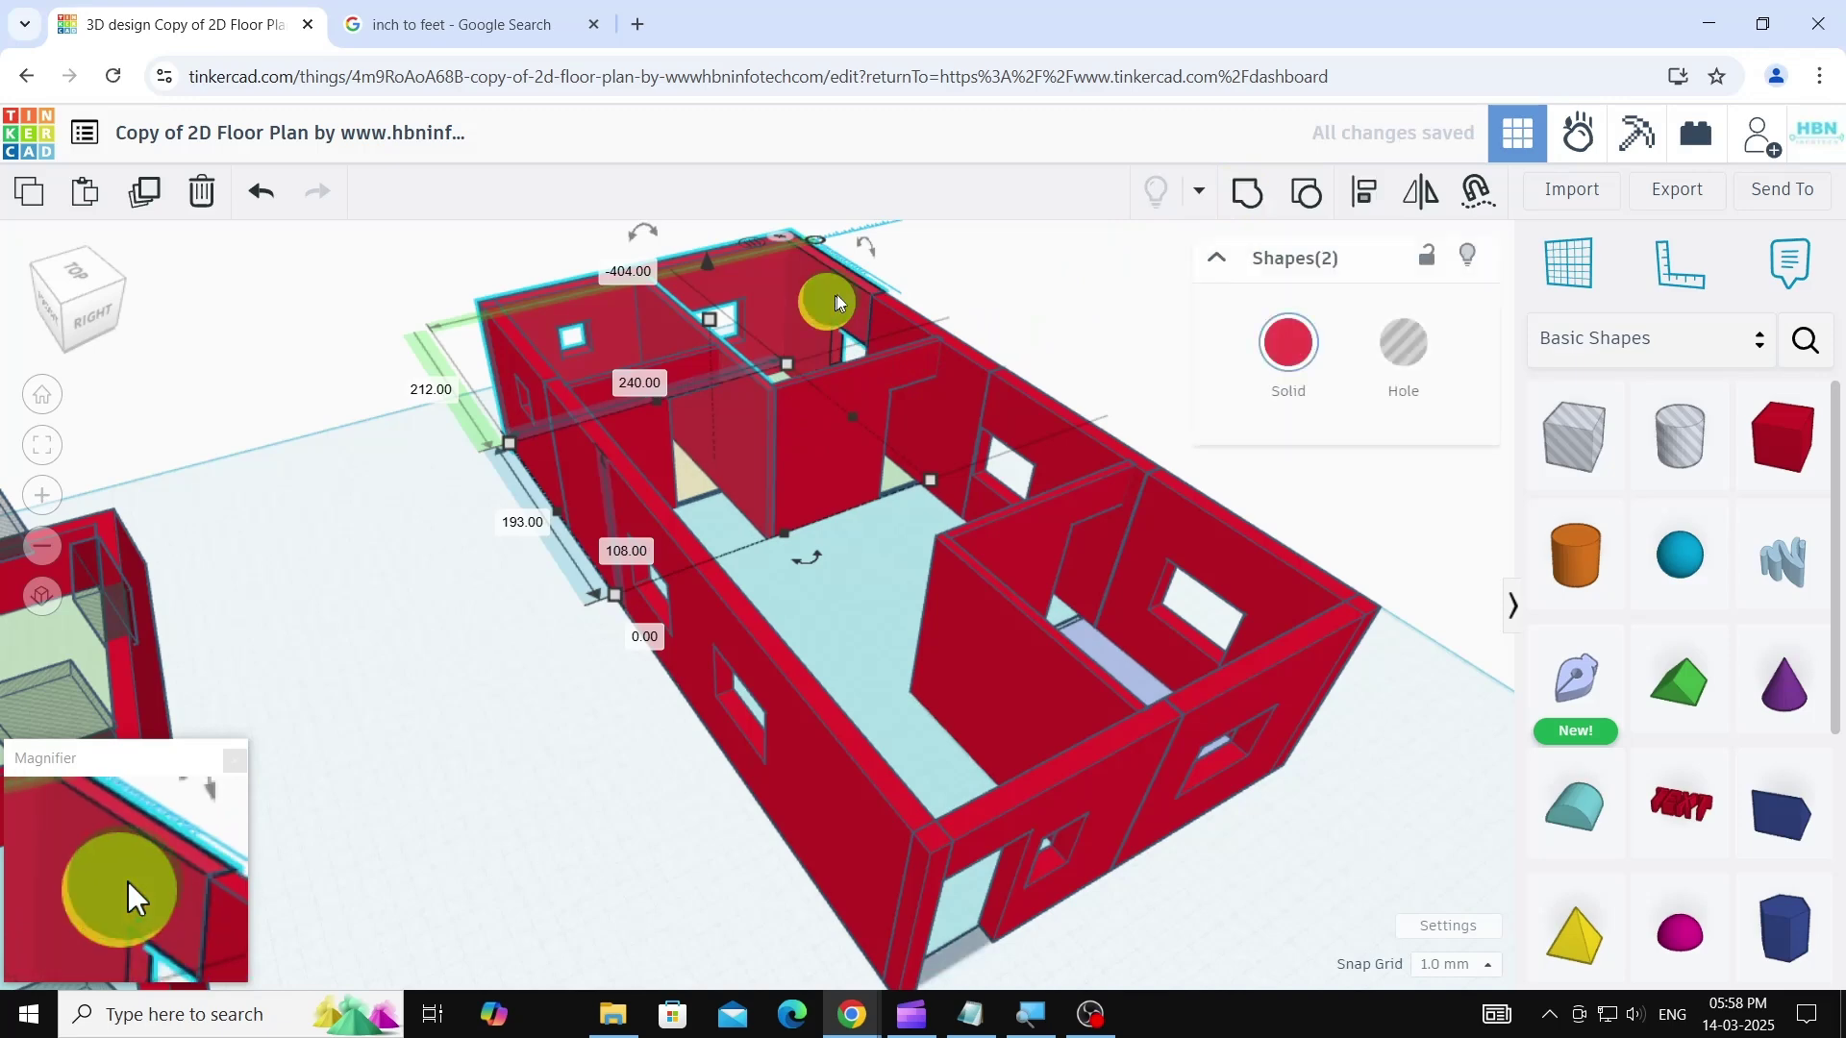
pyautogui.click(1248, 192)
# - Add the large rear room's front partition and the hall's windowed side wall to the tall house's wall group
pyautogui.keyDown('shift'); pyautogui.click(942, 358); pyautogui.keyUp('shift')
pyautogui.click(1248, 192)
pyautogui.keyDown('shift'); pyautogui.click(825, 458); pyautogui.keyUp('shift')
pyautogui.keyDown('shift'); pyautogui.click(1030, 434); pyautogui.keyUp('shift')
pyautogui.click(1250, 194)
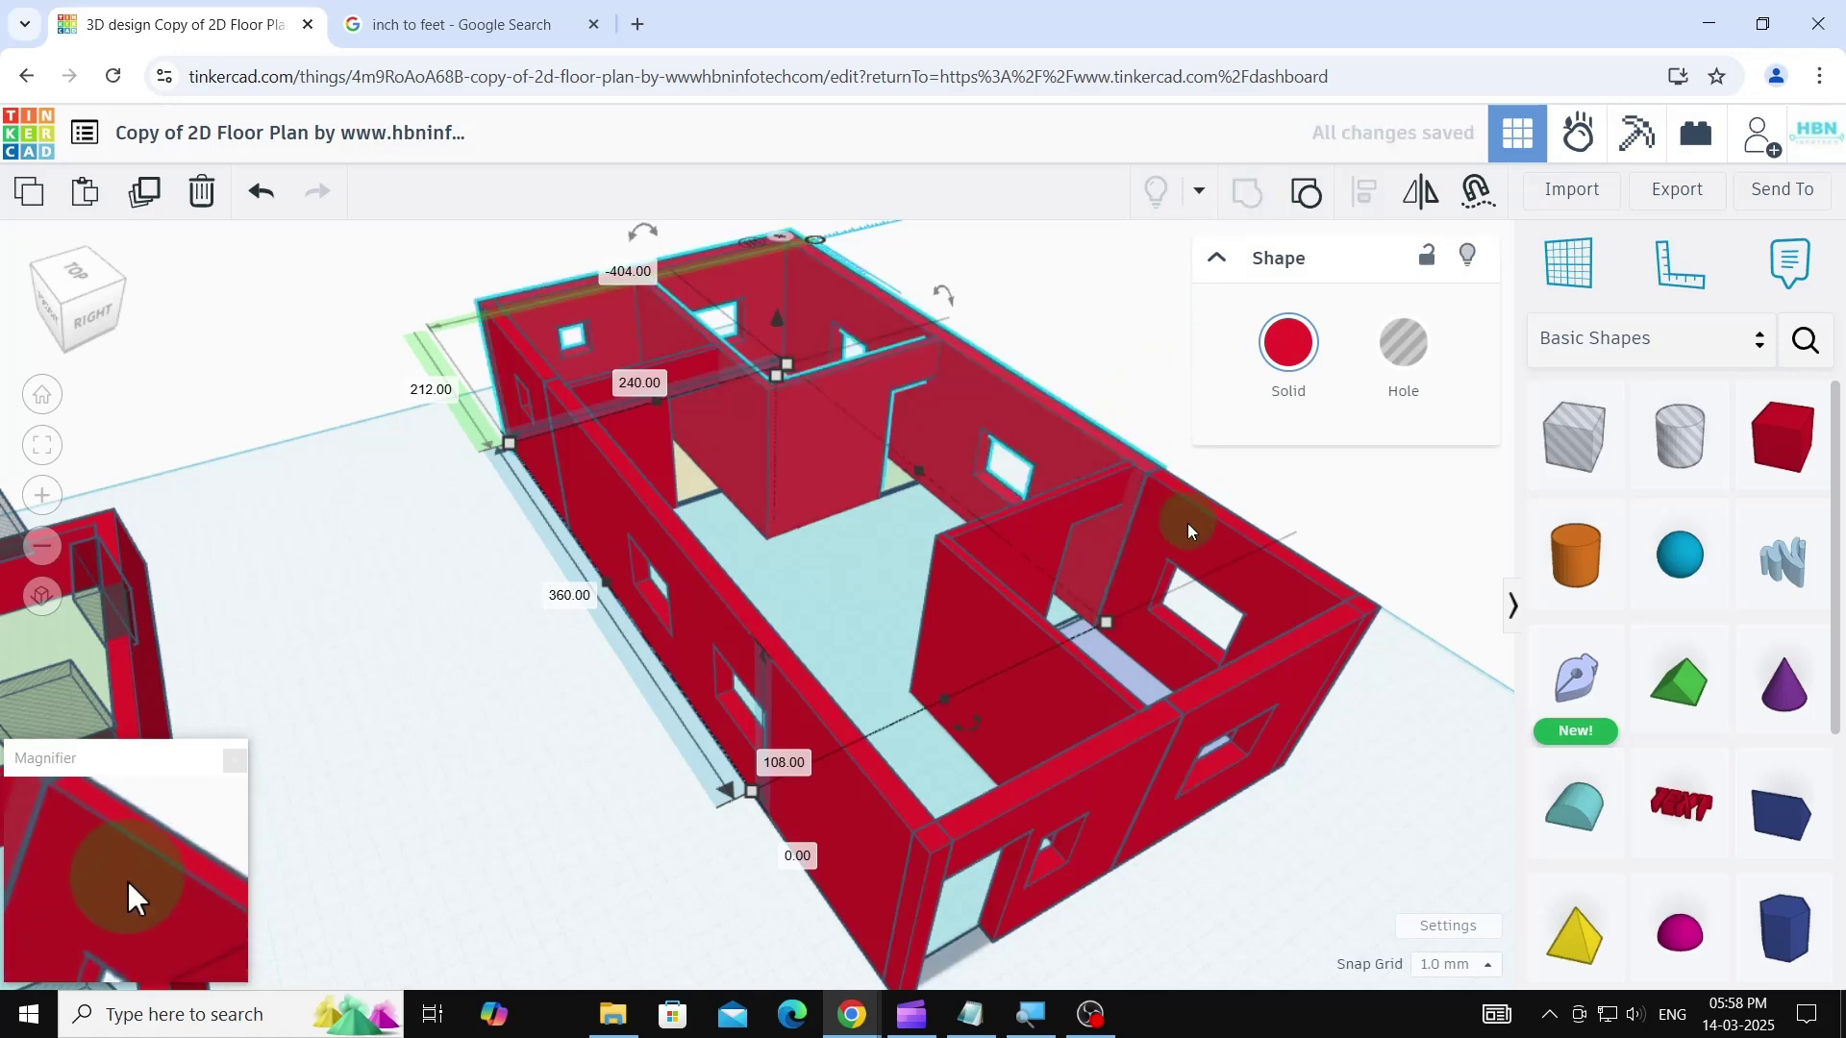
# - Add the front room's outer side wall and front wall pieces to the tall house's wall group
pyautogui.keyDown('shift'); pyautogui.click(1189, 527); pyautogui.keyUp('shift')
pyautogui.click(1248, 192)
pyautogui.keyDown('shift'); pyautogui.click(1278, 670); pyautogui.keyUp('shift')
pyautogui.click(1246, 192)
pyautogui.keyDown('shift'); pyautogui.click(1125, 760); pyautogui.keyUp('shift')
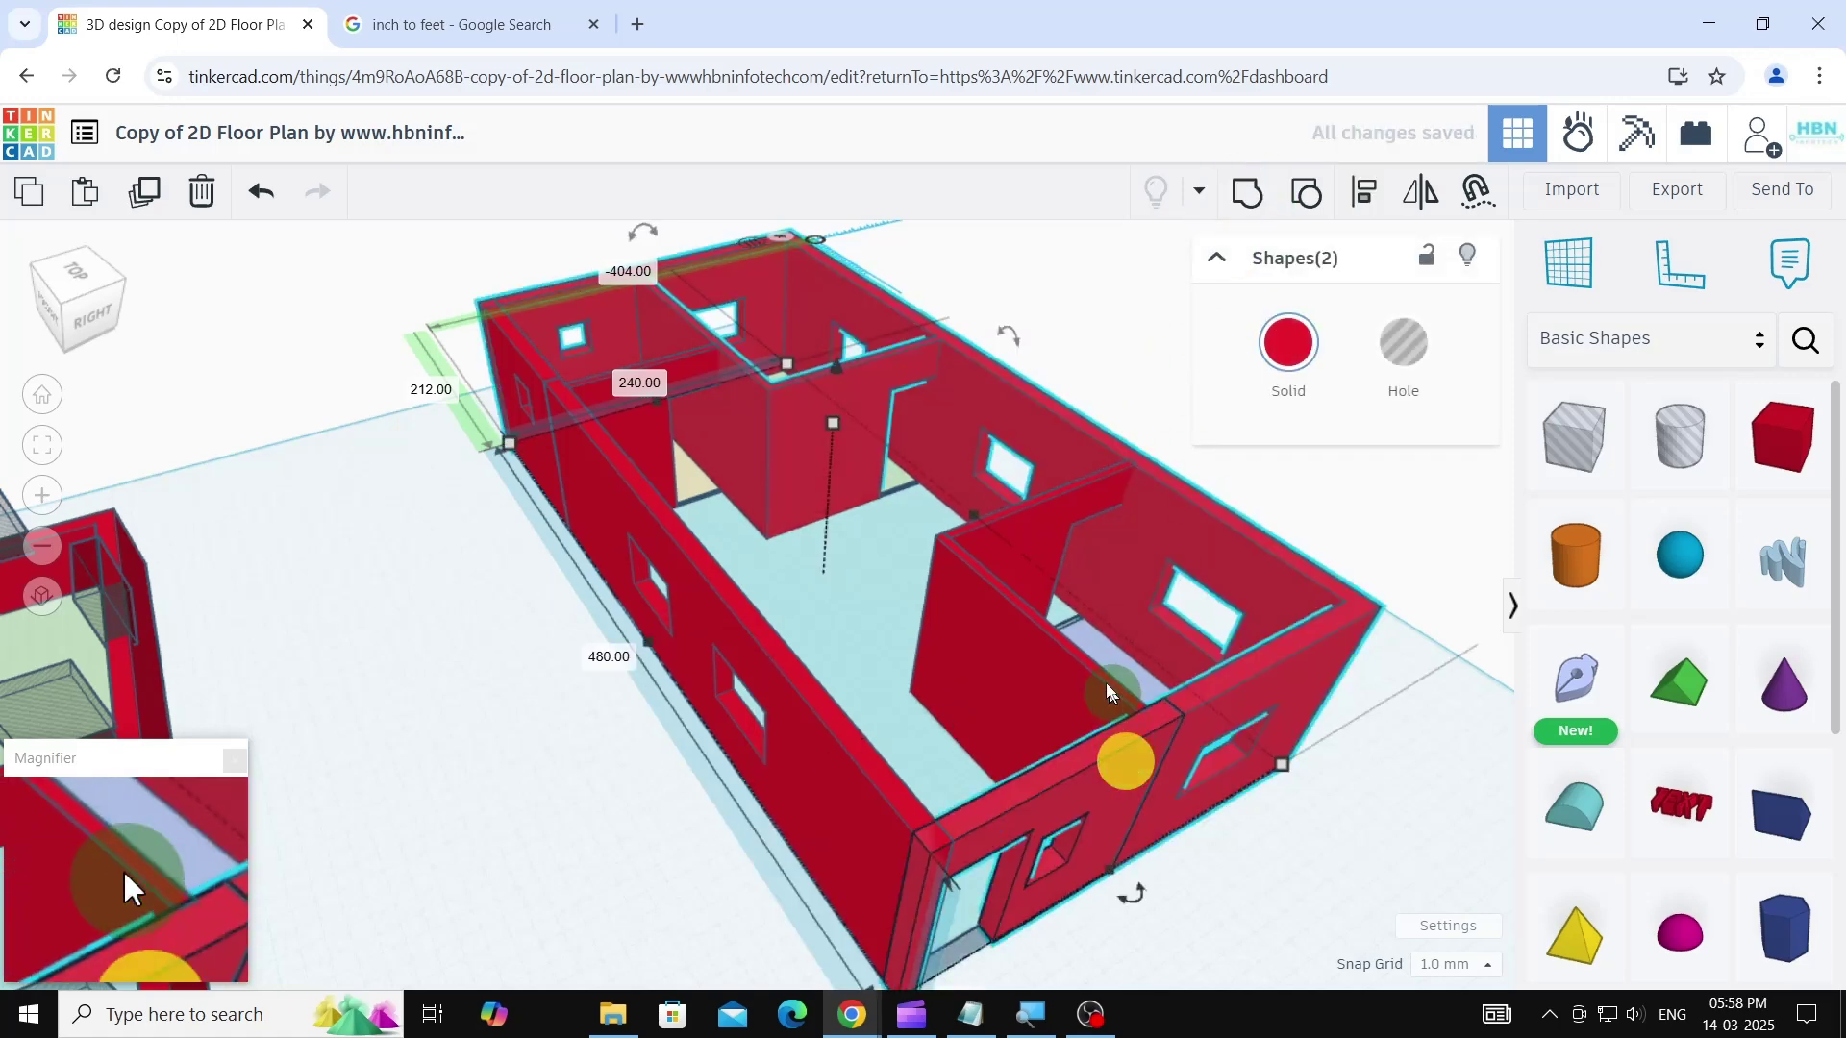
pyautogui.click(1250, 185)
# - Try to group the tall house's two front room partition walls together
pyautogui.click(1034, 663)
pyautogui.keyDown('shift'); pyautogui.click(1025, 538); pyautogui.keyUp('shift')
pyautogui.click(1236, 204)
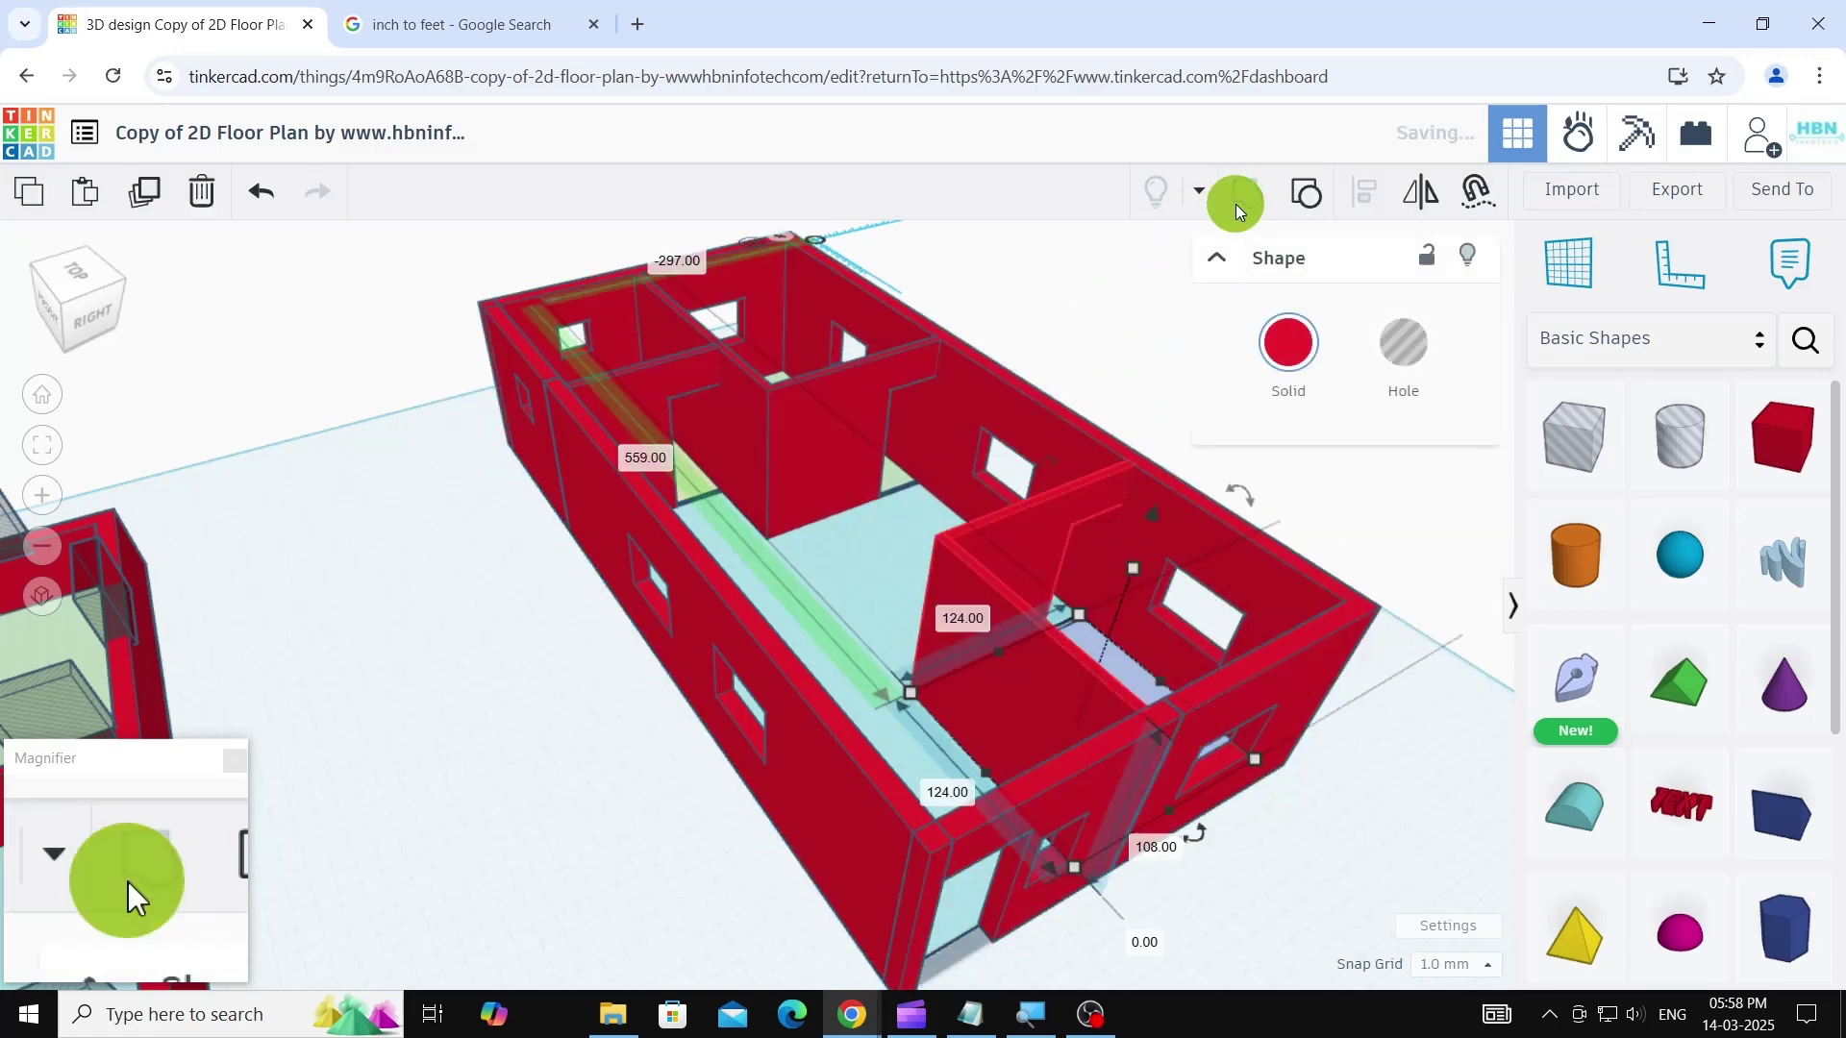
pyautogui.keyDown('shift'); pyautogui.click(1237, 703); pyautogui.keyUp('shift')
pyautogui.keyDown('shift'); pyautogui.click(1047, 691); pyautogui.keyUp('shift')
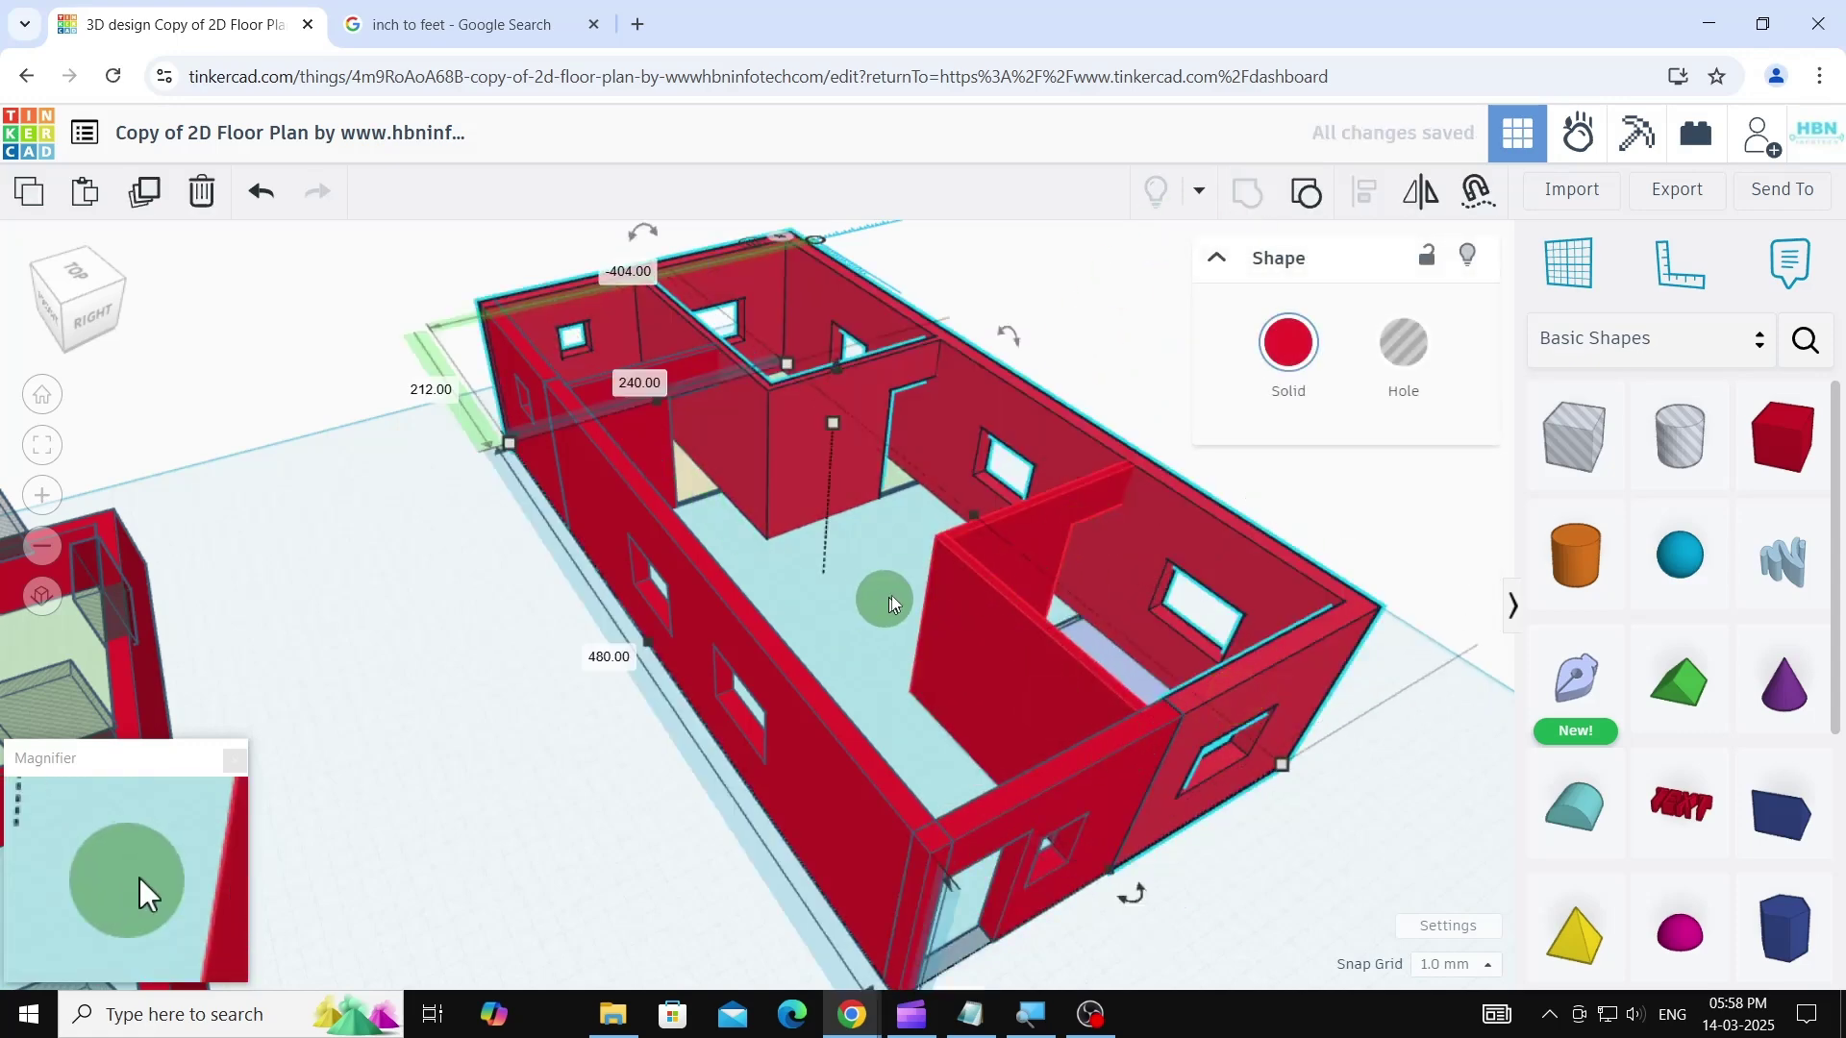
pyautogui.click(873, 602)
pyautogui.hotkey('ctrl', 'z')
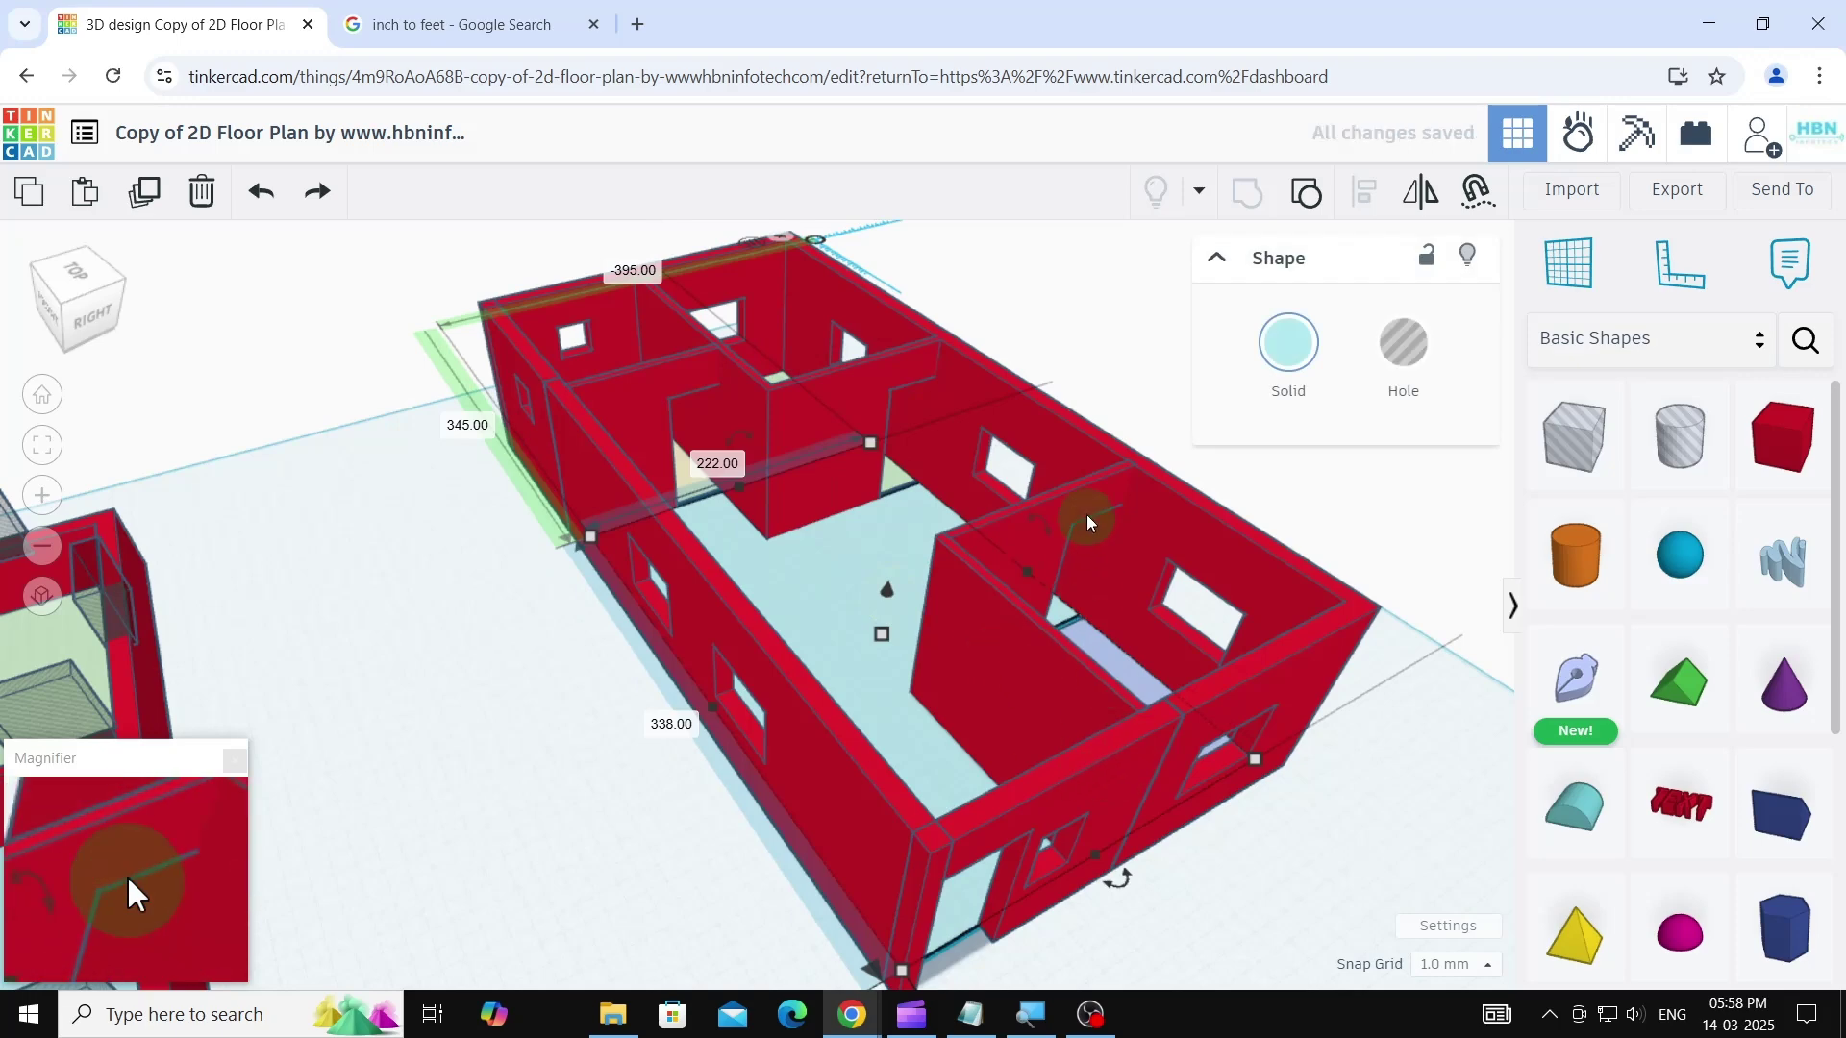
# - Add the hall's front wall, the front room partition facing the hall and the long side wall to the wall group
pyautogui.click(1166, 515)
pyautogui.keyDown('shift'); pyautogui.click(1117, 767); pyautogui.keyUp('shift')
pyautogui.keyDown('shift'); pyautogui.click(1044, 671); pyautogui.keyUp('shift')
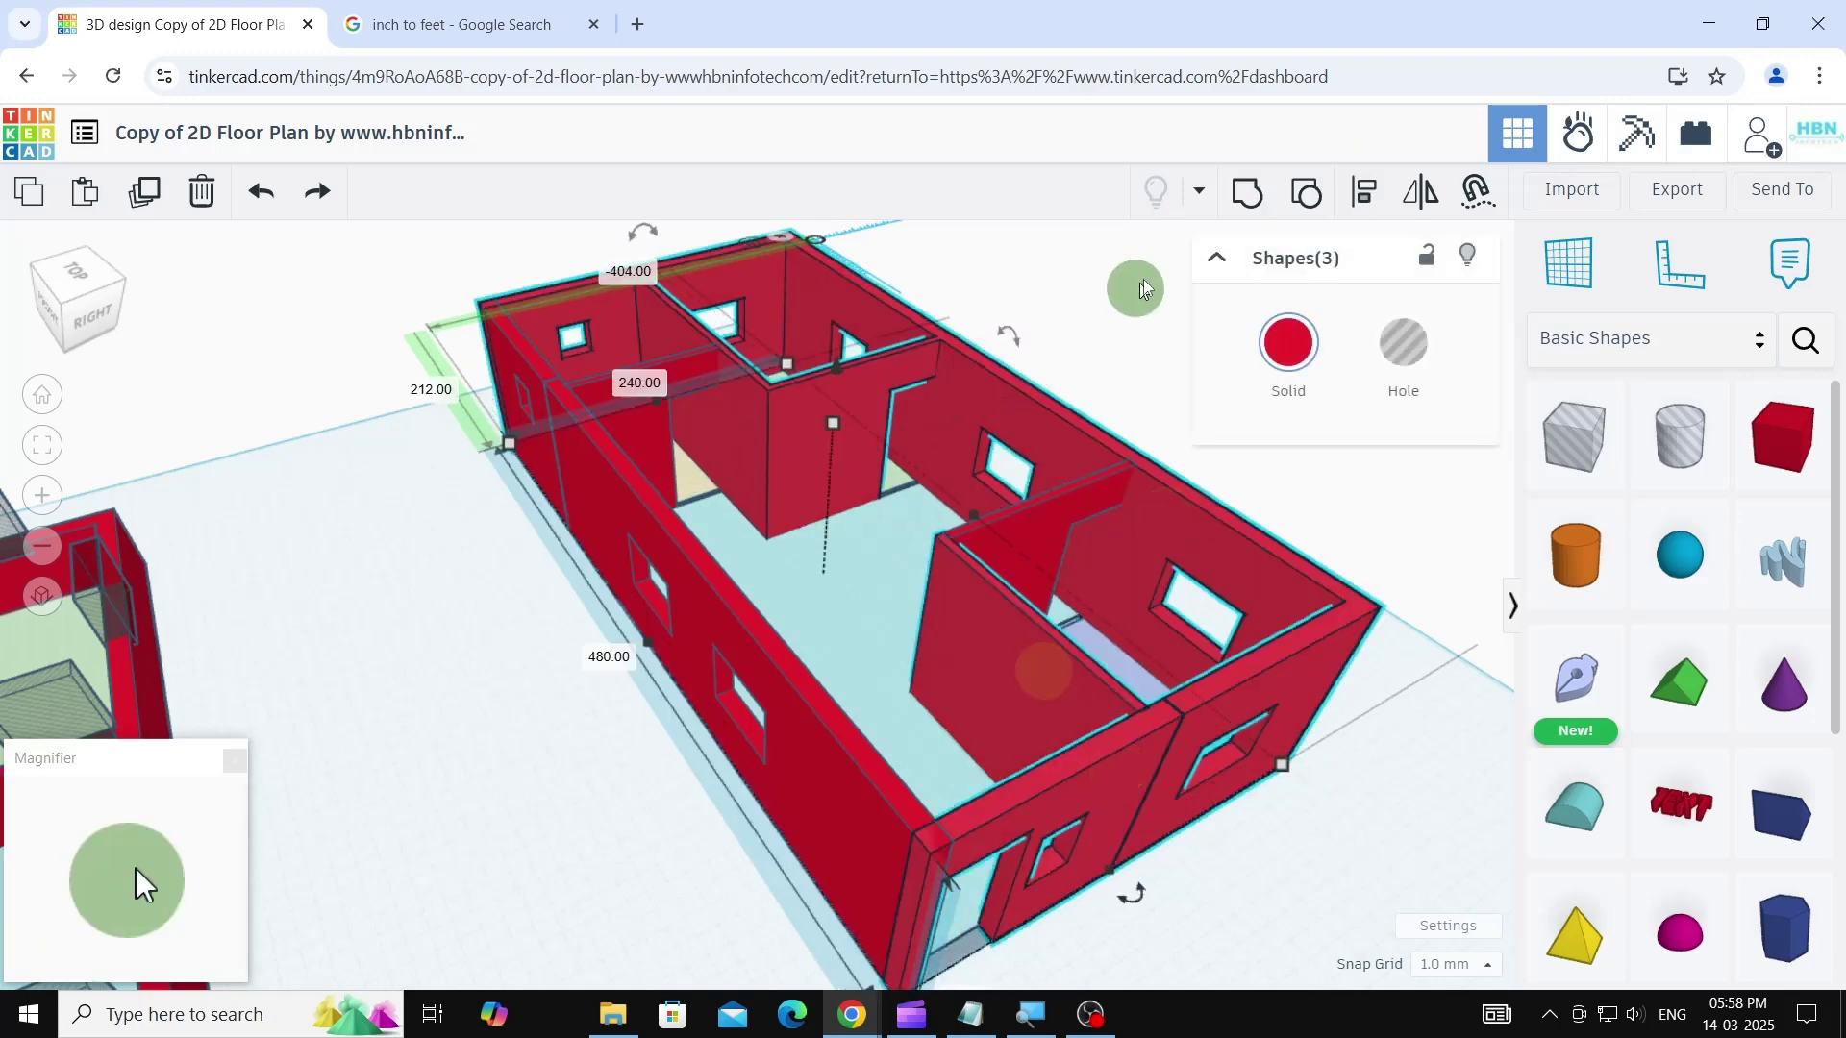
pyautogui.click(1239, 200)
pyautogui.keyDown('shift'); pyautogui.click(821, 739); pyautogui.keyUp('shift')
pyautogui.click(1240, 195)
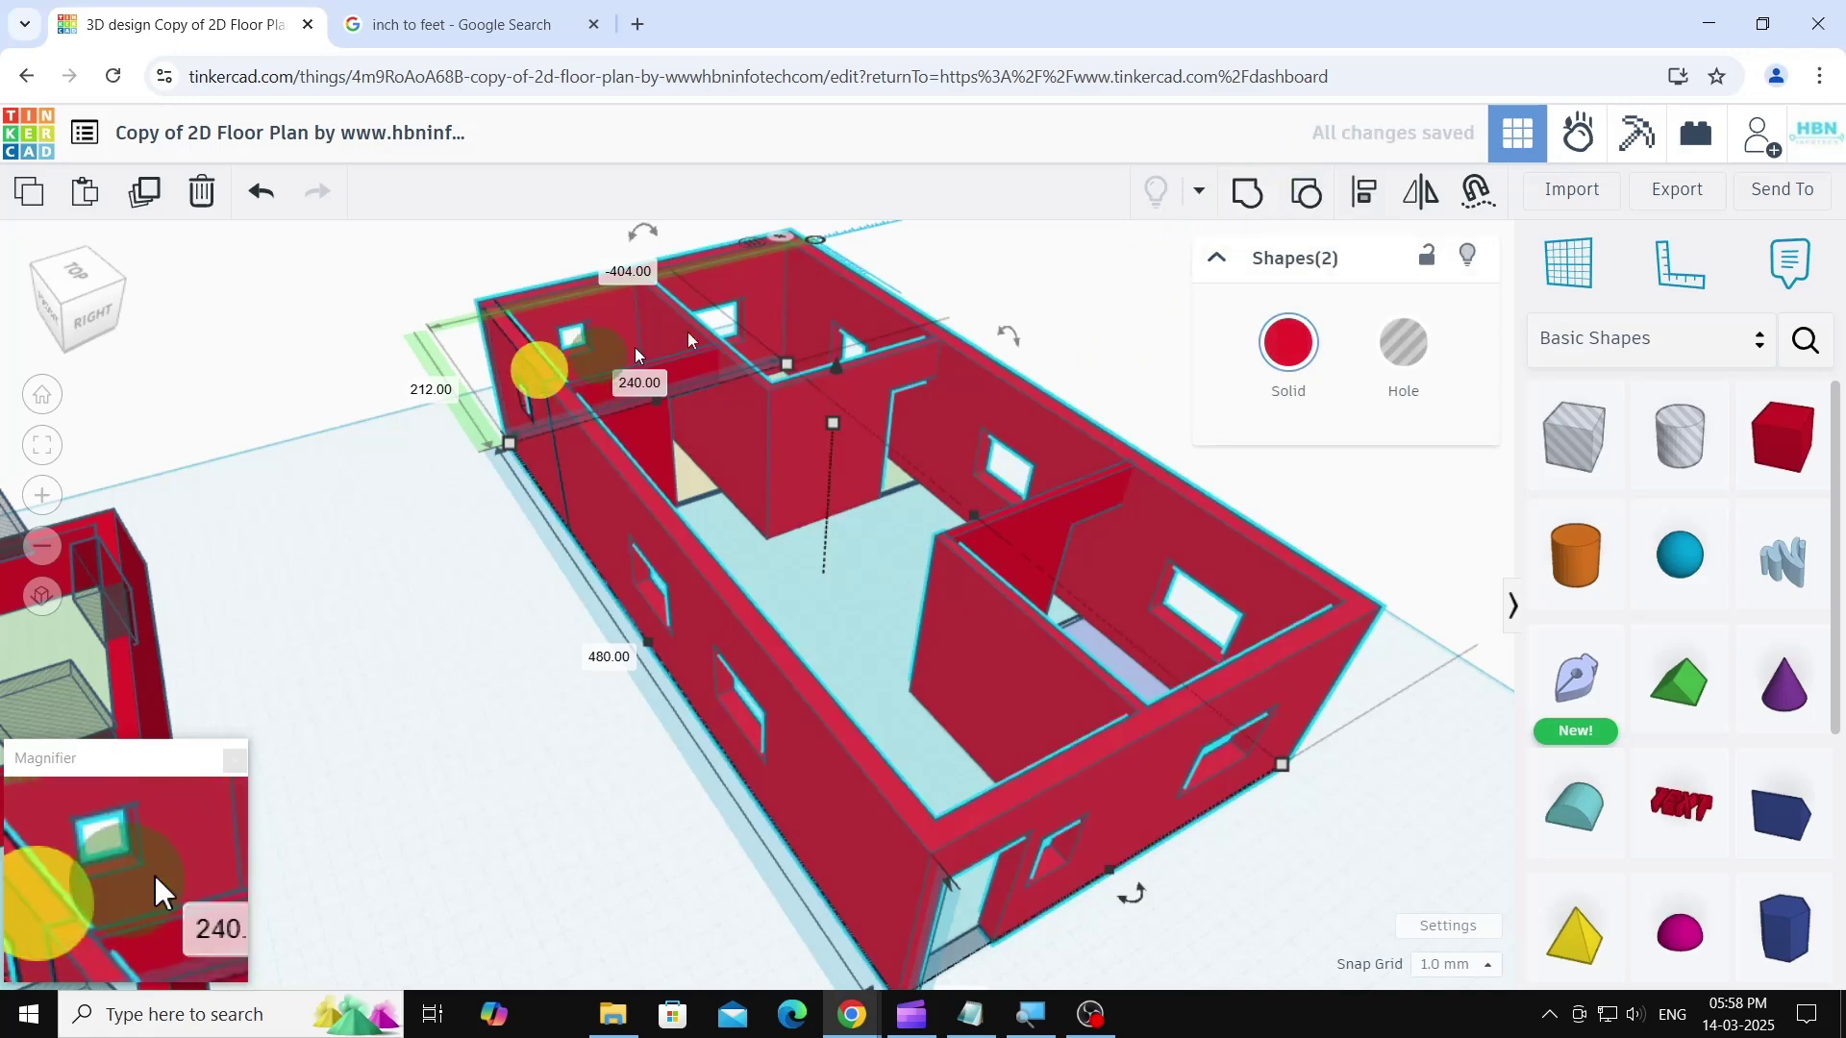
# - Merge the rear corner side wall and the remaining wall pieces into the tall house's wall group
pyautogui.click(1251, 192)
pyautogui.click(1009, 339)
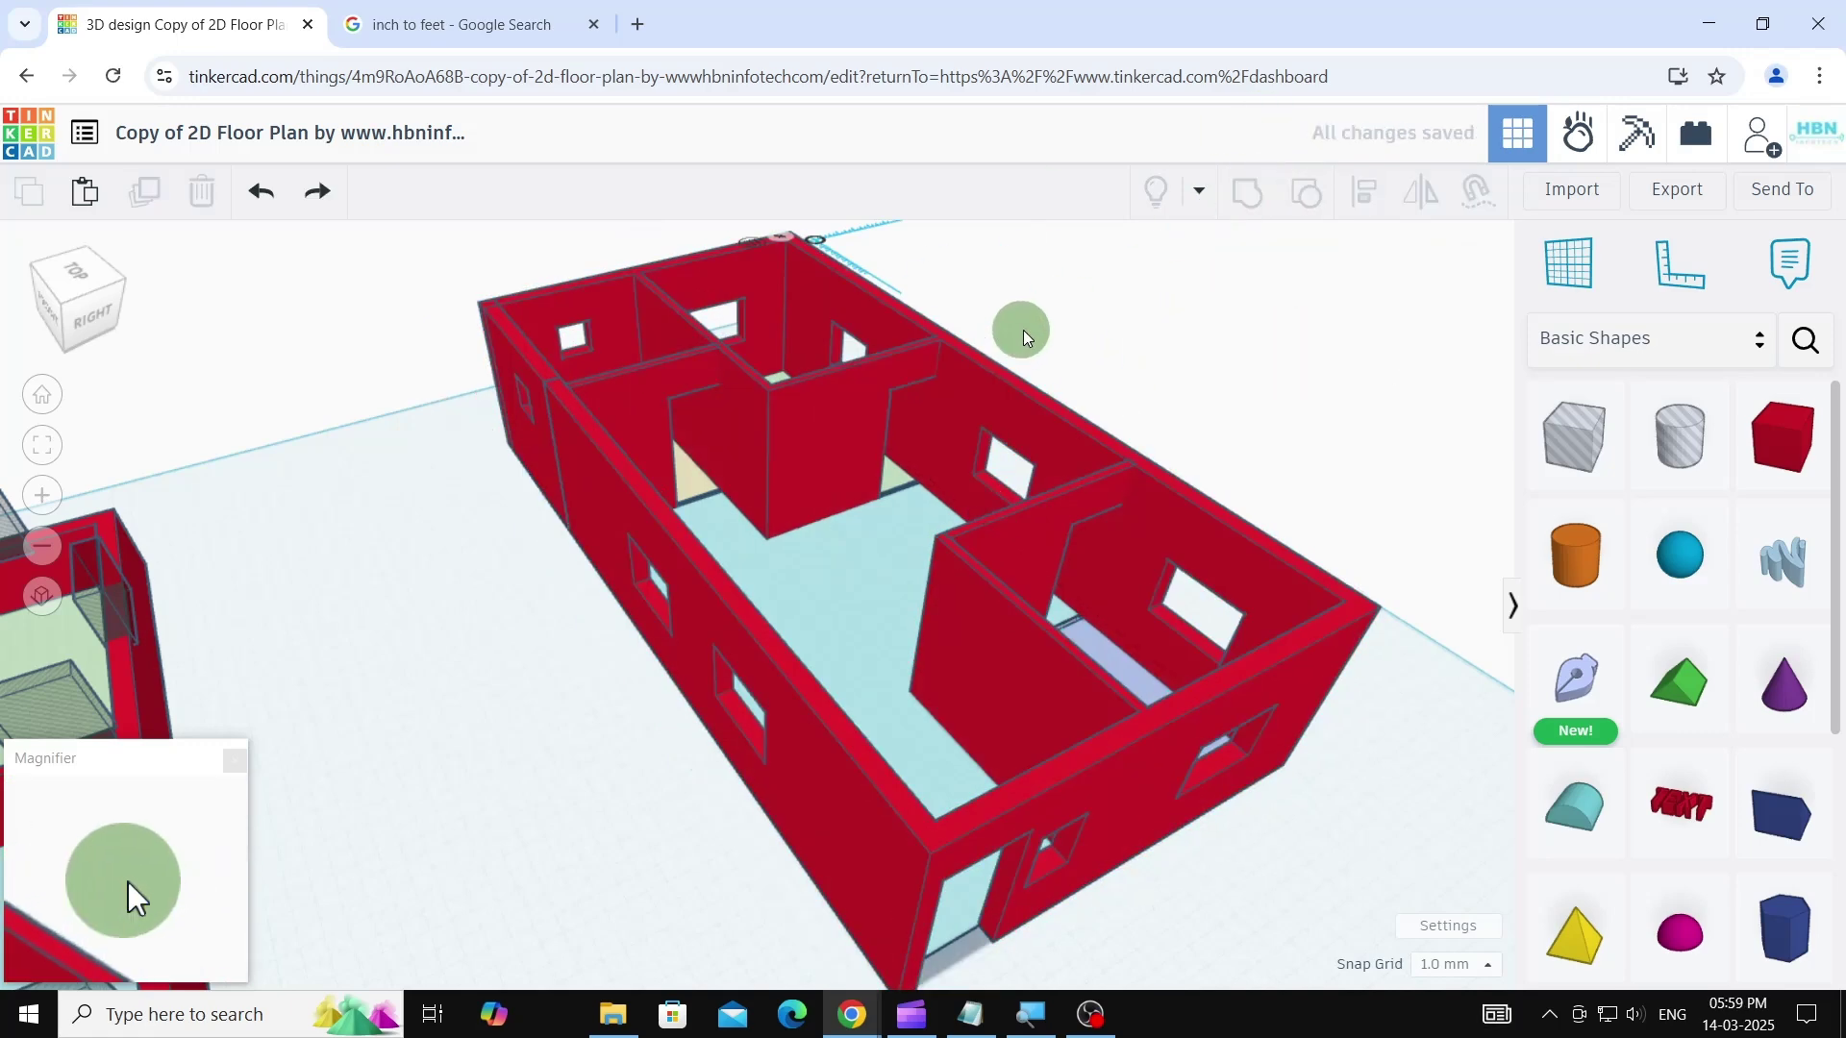
pyautogui.click(690, 575)
pyautogui.click(1247, 204)
pyautogui.click(1093, 338)
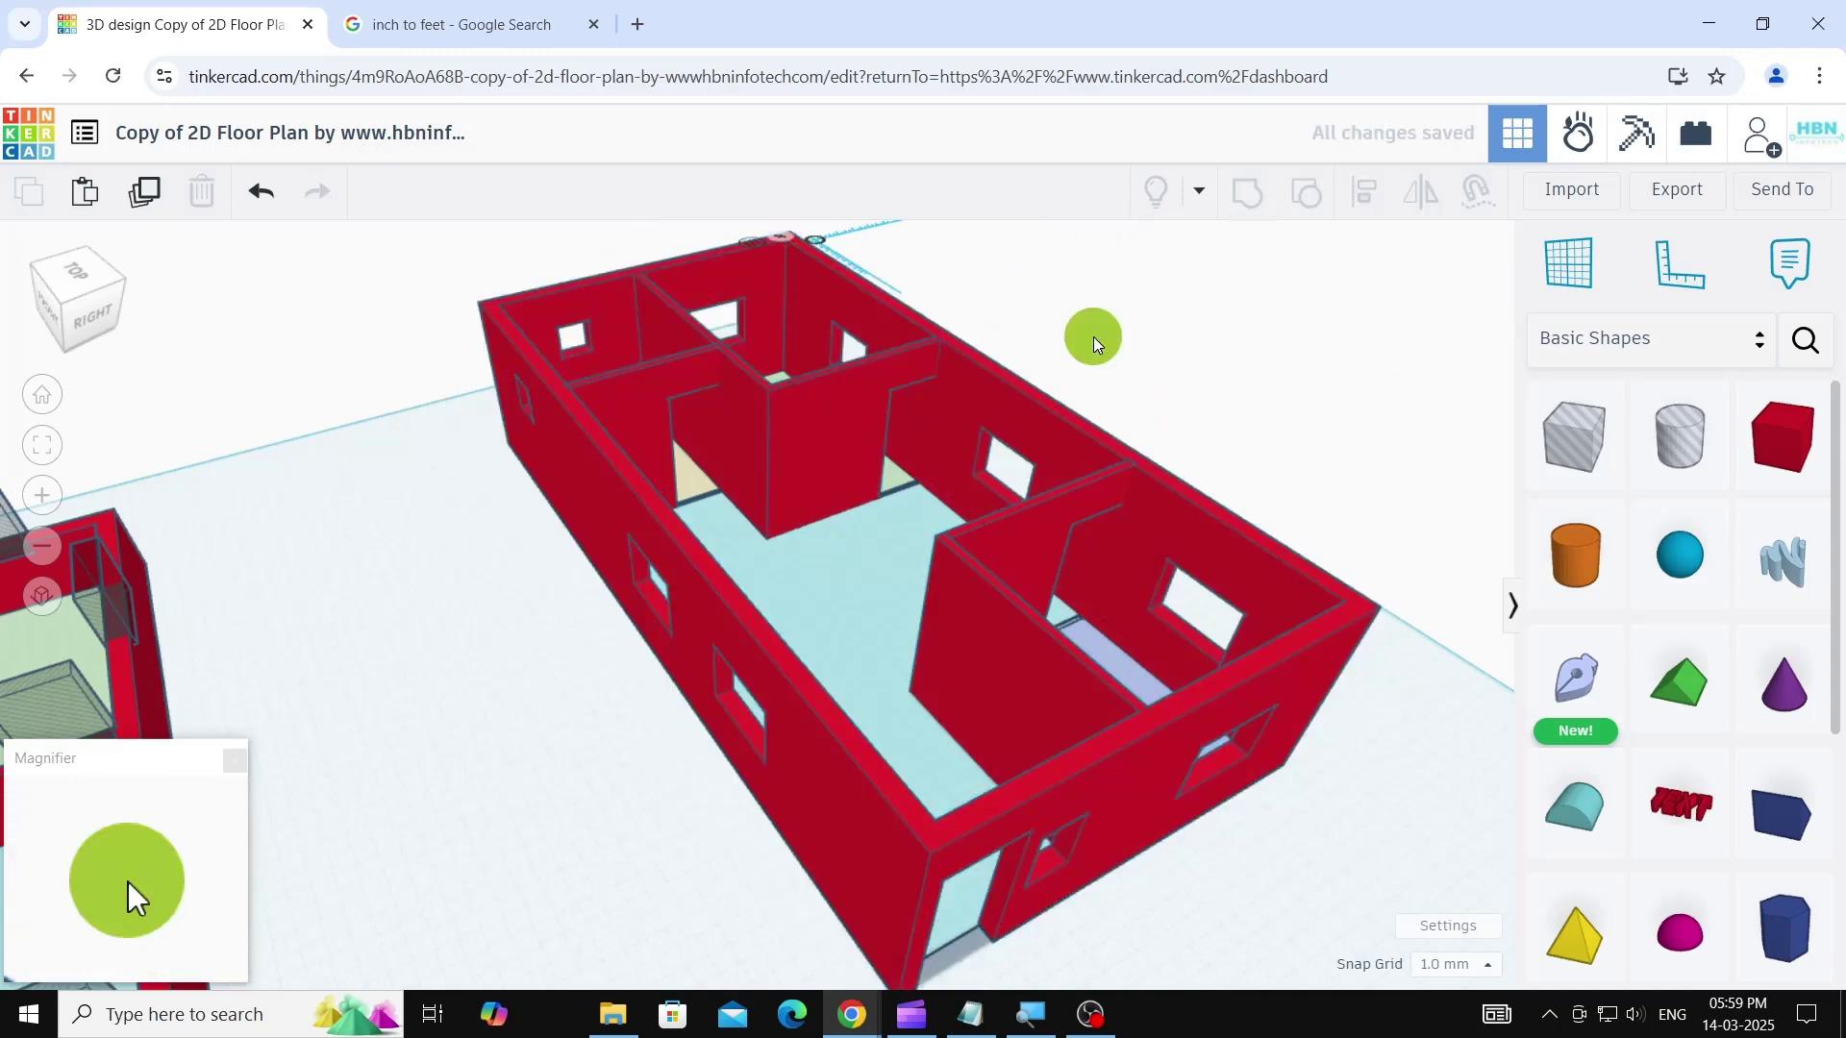
# - Ungroup the 42 high house's walls and its combined door and window hole shape into separate pieces
pyautogui.moveTo(1295, 671); pyautogui.dragTo(1361, 652, button='right')
pyautogui.scroll(1, 1361, 652)
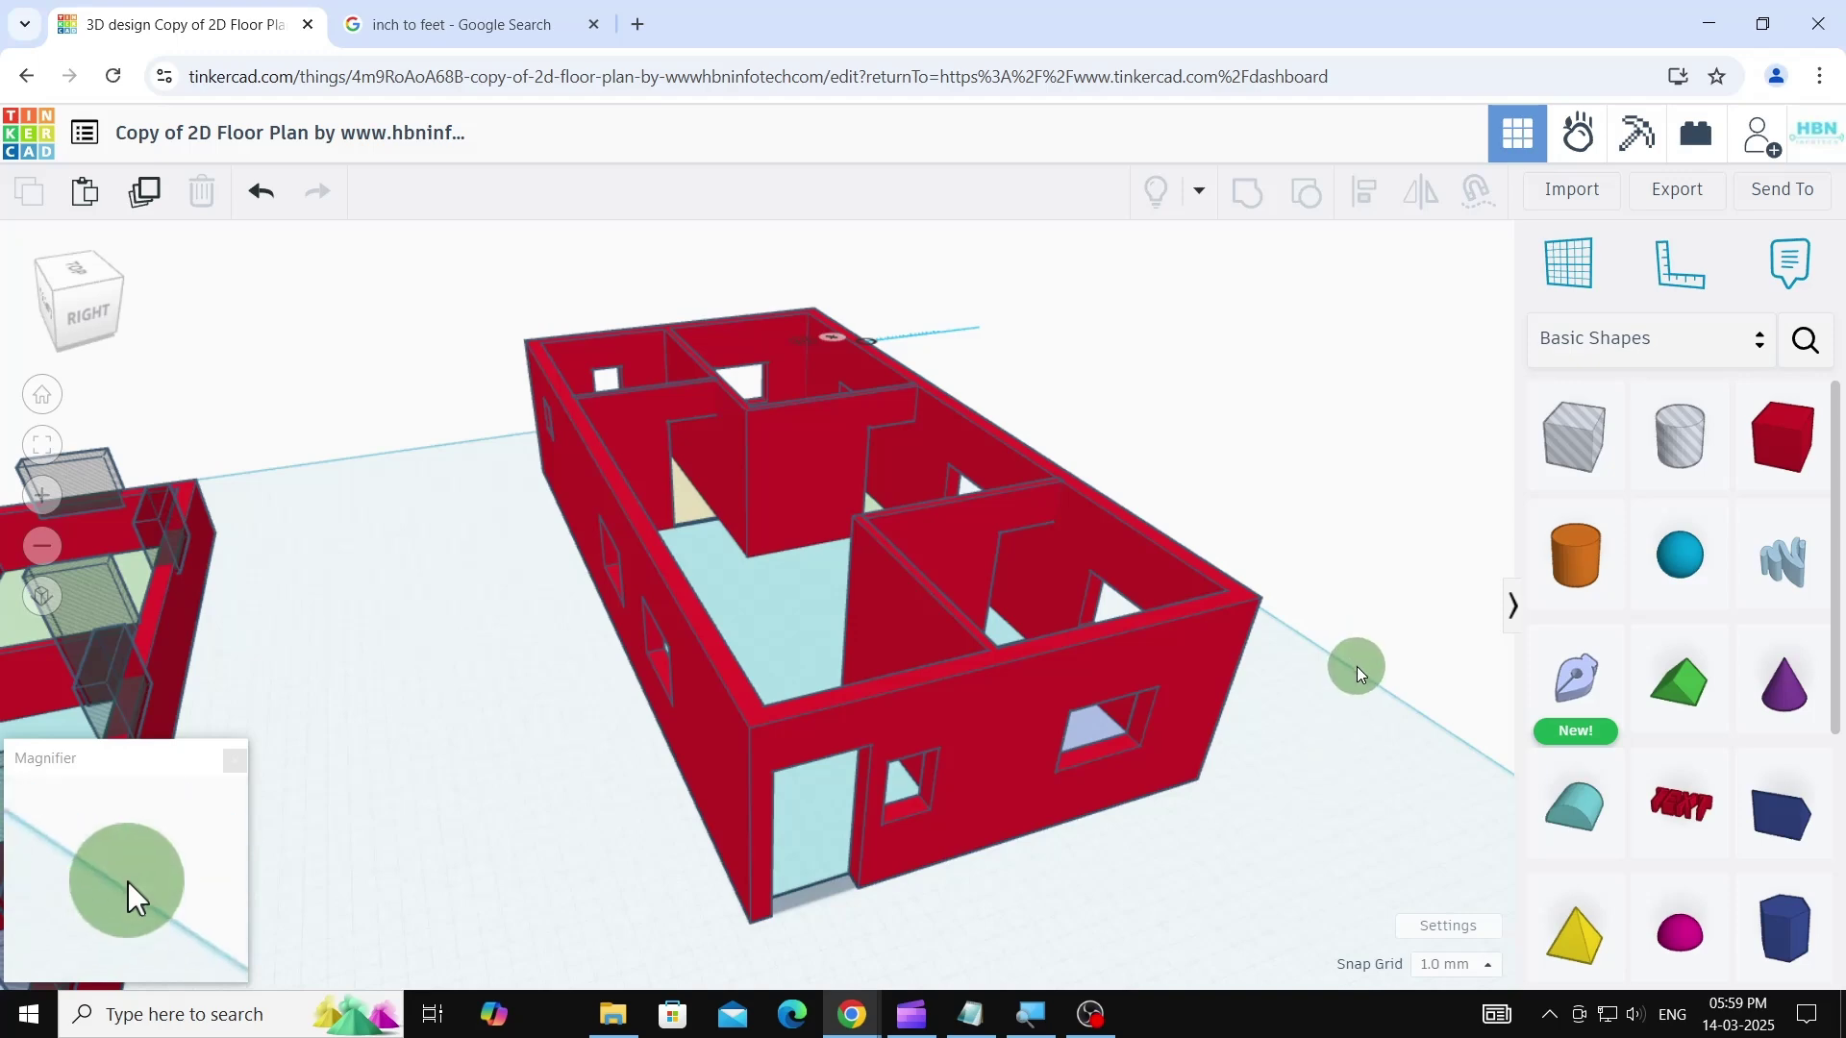
pyautogui.moveTo(1323, 759); pyautogui.dragTo(1333, 830, button='right')
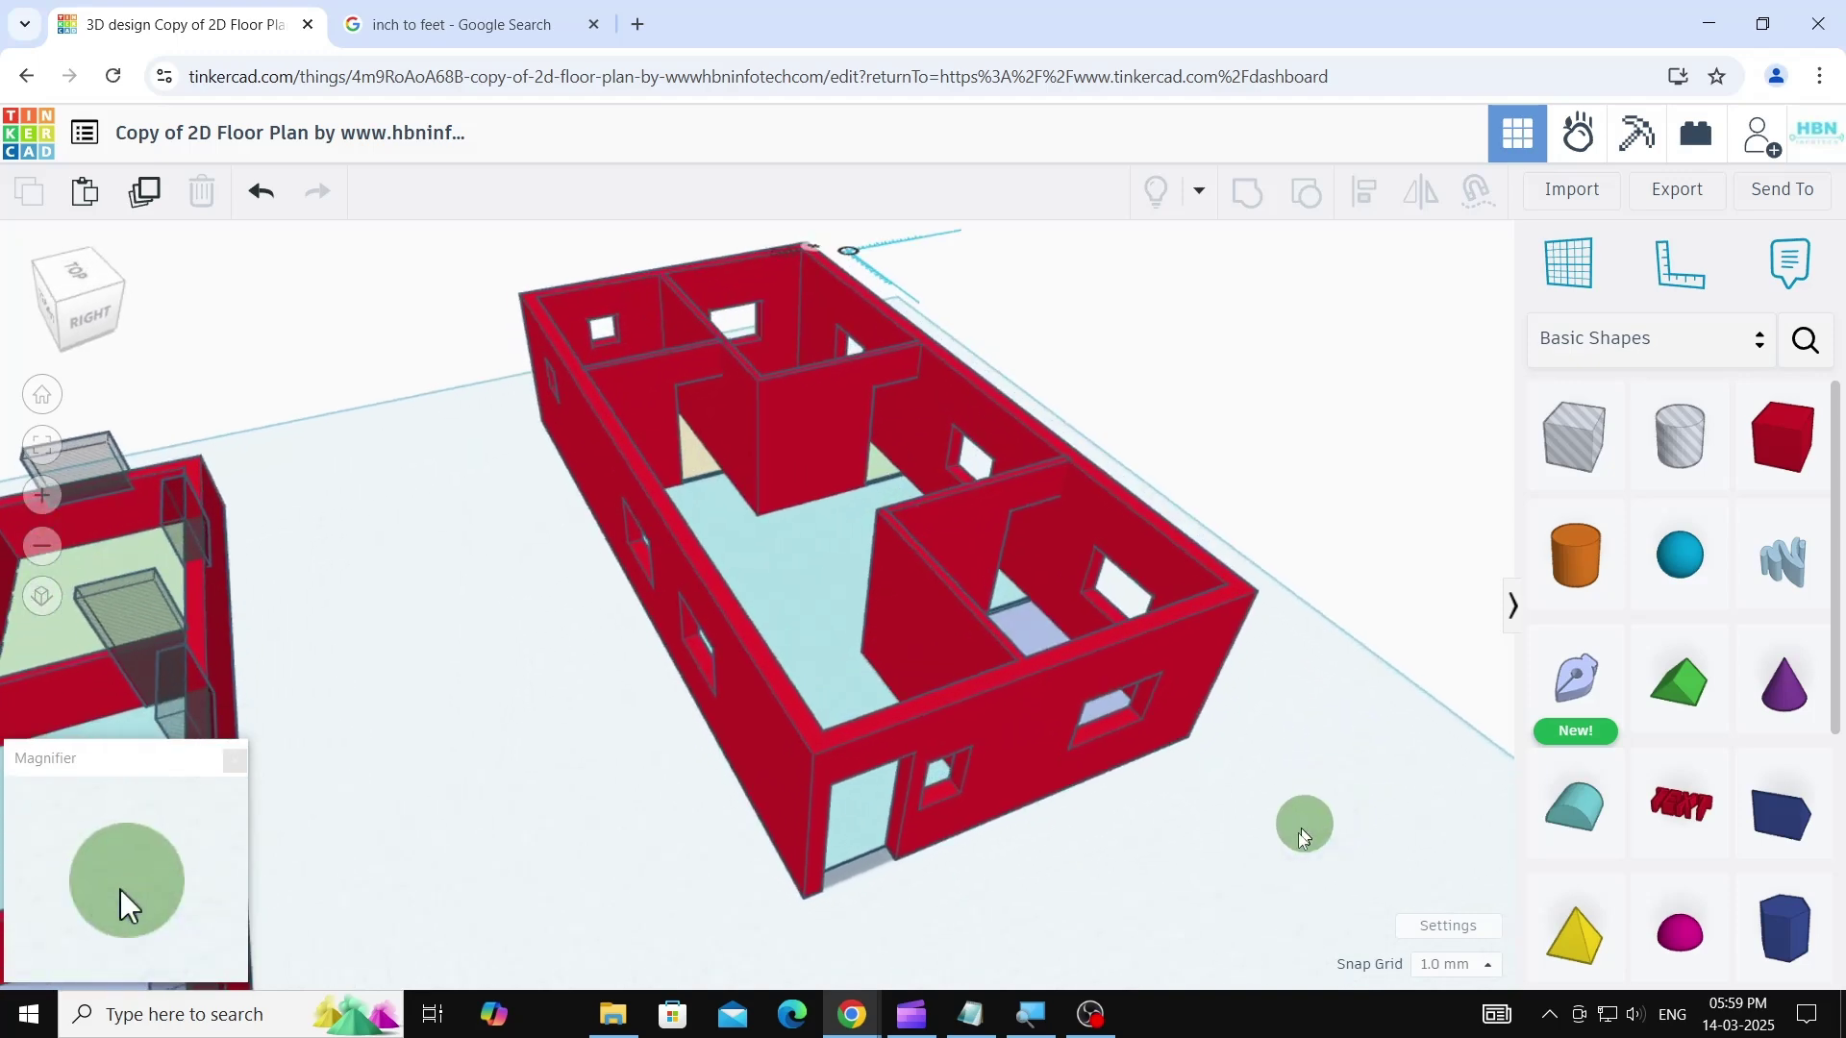
pyautogui.moveTo(677, 843); pyautogui.dragTo(1125, 562, button='middle')
pyautogui.moveTo(1000, 688); pyautogui.dragTo(1191, 584, button='middle')
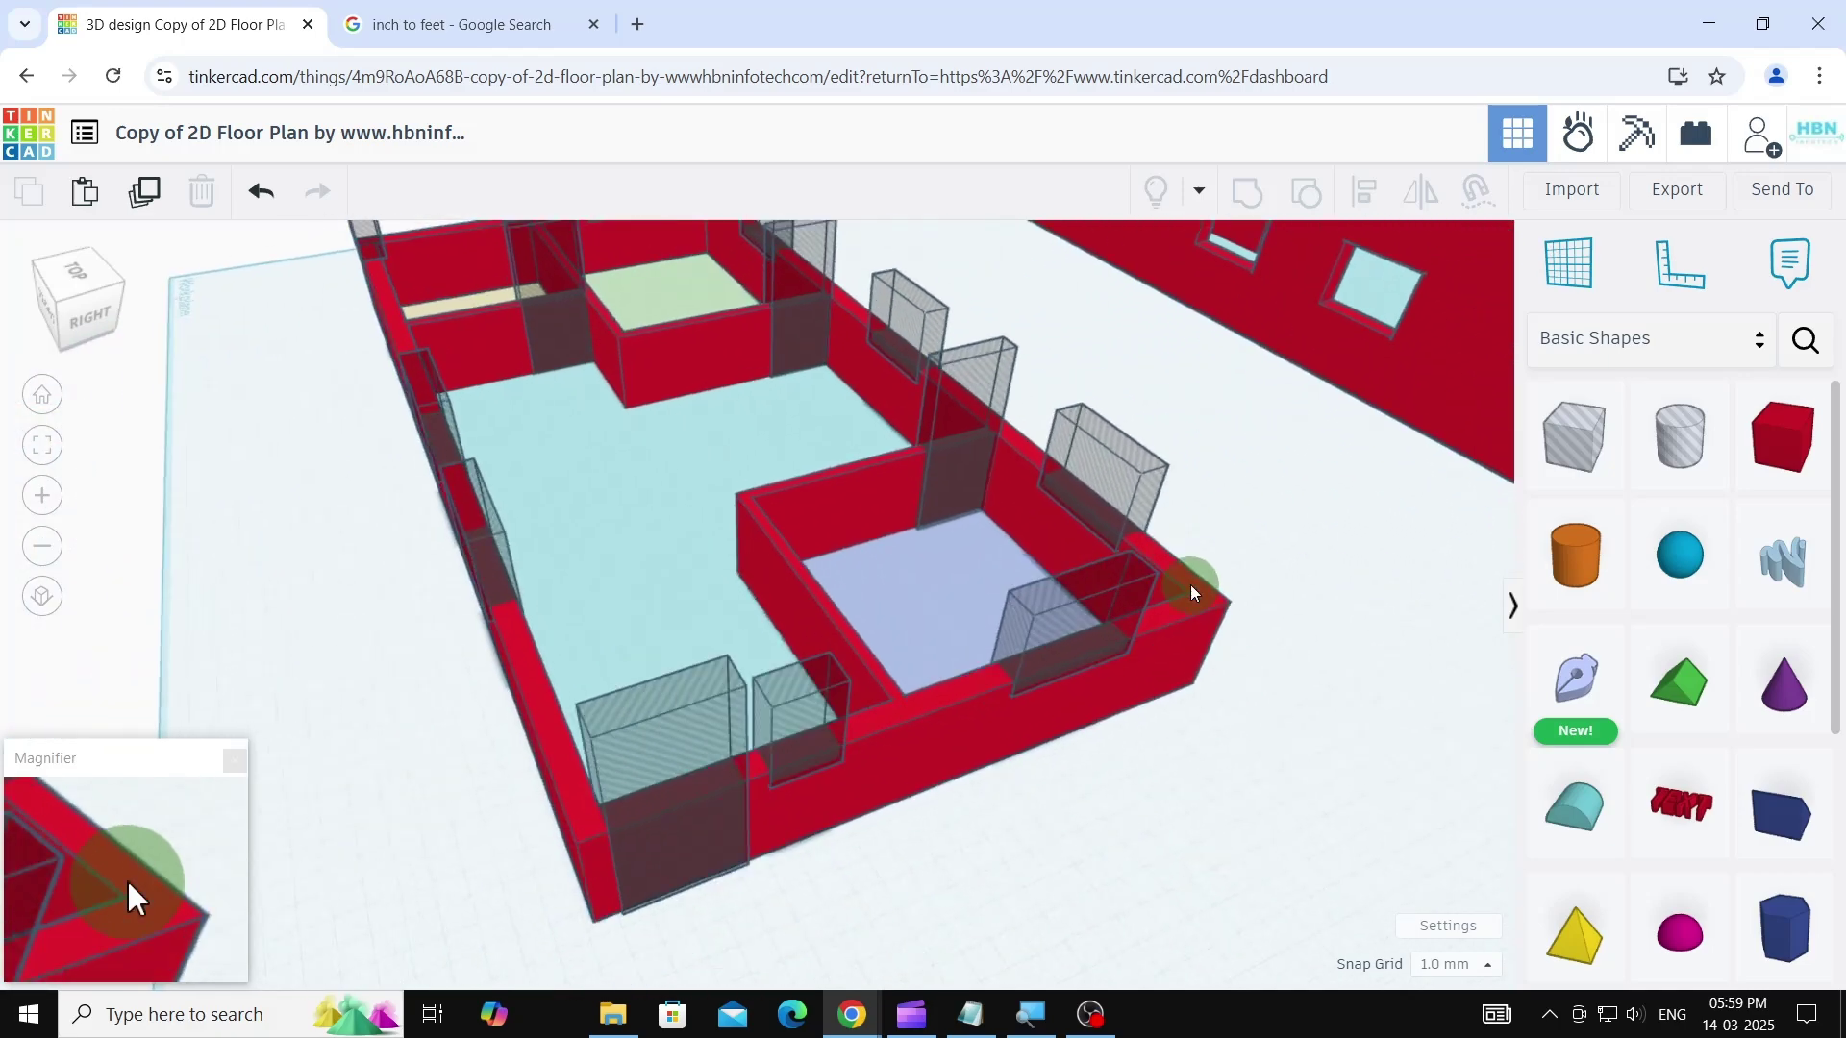
pyautogui.click(971, 746)
pyautogui.click(1310, 191)
pyautogui.click(1276, 783)
pyautogui.click(1106, 596)
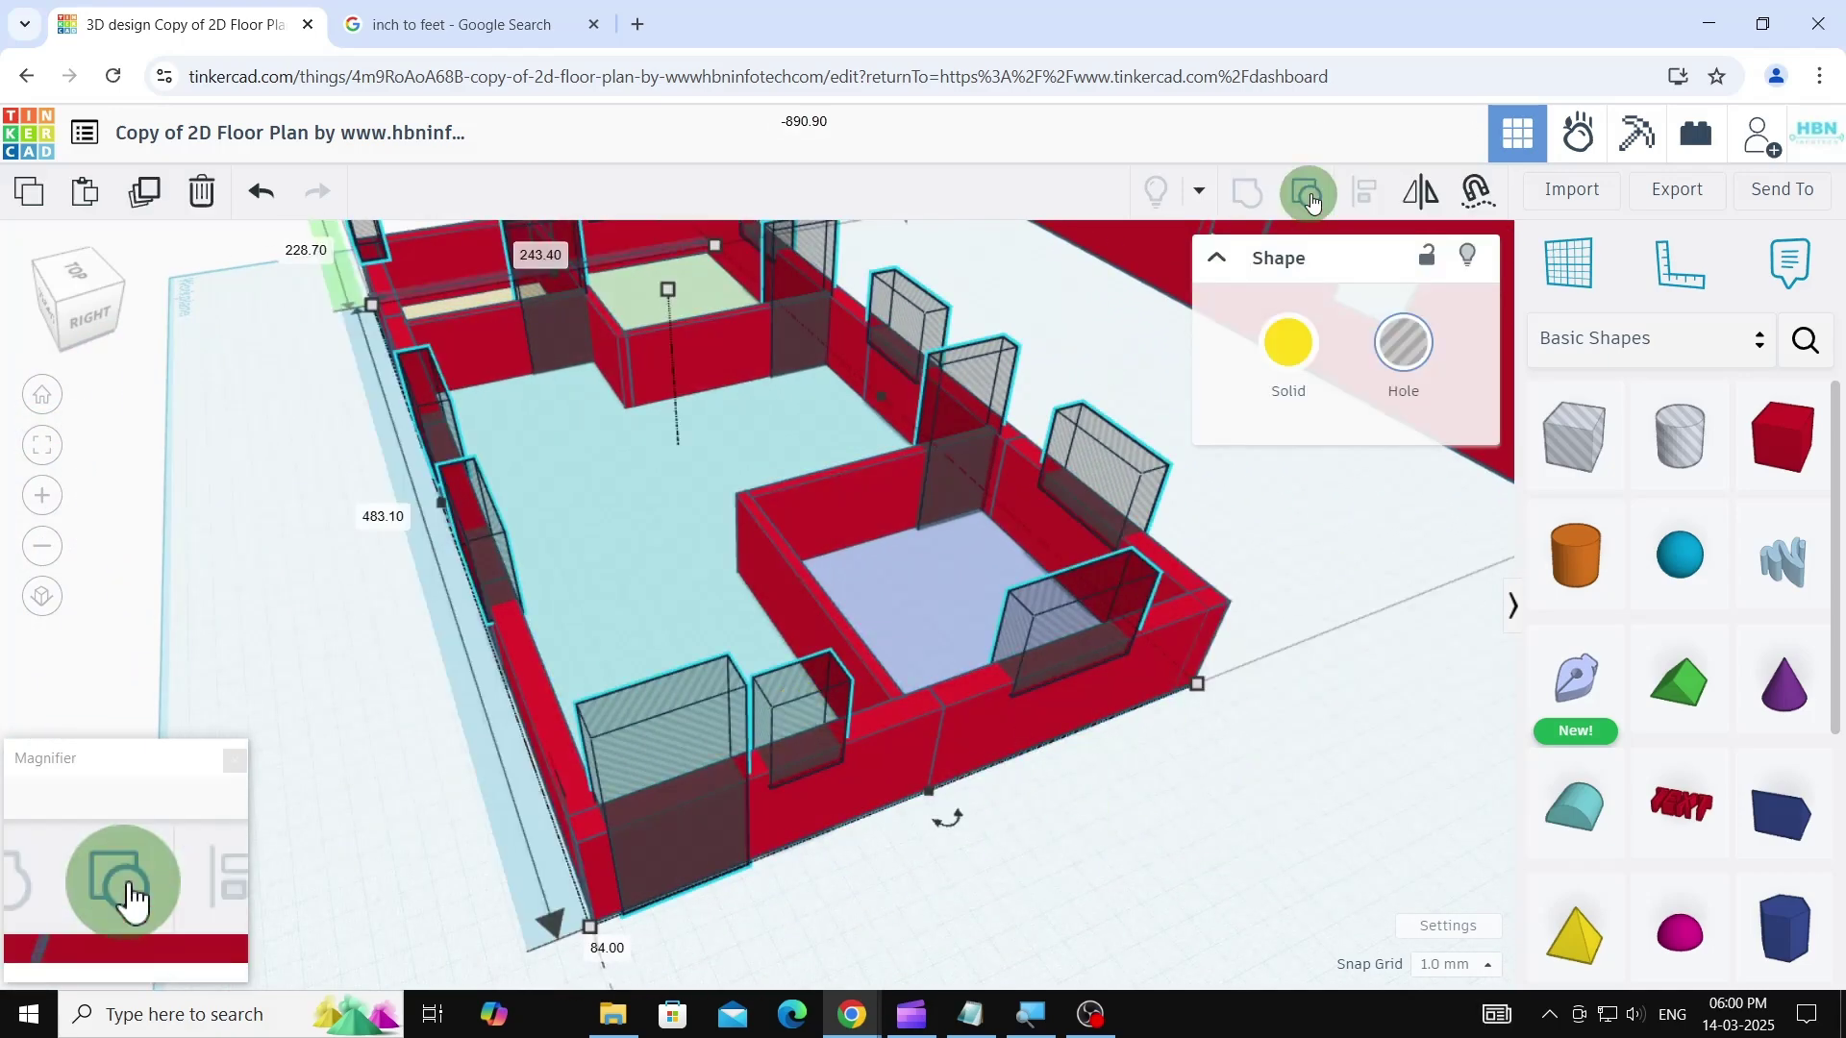
pyautogui.click(1305, 192)
# - Cut the low house's main entrance and adjacent window by grouping both hole boxes with the hall's front wall
pyautogui.click(808, 722)
pyautogui.keyDown('shift'); pyautogui.click(871, 778); pyautogui.keyUp('shift')
pyautogui.keyDown('shift'); pyautogui.click(673, 731); pyautogui.keyUp('shift')
pyautogui.click(1247, 192)
# - Cut the low house's front room windows by grouping the front and side hole boxes with their outer wall pieces
pyautogui.click(1150, 779)
pyautogui.click(1106, 702)
pyautogui.keyDown('shift'); pyautogui.click(1077, 615); pyautogui.keyUp('shift')
pyautogui.click(1247, 192)
pyautogui.click(1177, 587)
pyautogui.keyDown('shift'); pyautogui.click(1105, 461); pyautogui.keyUp('shift')
pyautogui.click(1247, 192)
# - Cut the low house's front room doorway by grouping its door hole box with the partition wall
pyautogui.click(846, 481)
pyautogui.hotkey('ctrl', 'z')
pyautogui.scroll(5, 1029, 437)
pyautogui.moveTo(817, 788); pyautogui.dragTo(865, 651, button='right')
pyautogui.scroll(2, 863, 651)
pyautogui.click(802, 642)
pyautogui.scroll(-4, 860, 596)
pyautogui.keyDown('shift'); pyautogui.click(462, 577); pyautogui.keyUp('shift')
pyautogui.click(1247, 192)
# - Cut the hall's window next to the front room by grouping its hole box with the low house's side wall piece
pyautogui.moveTo(1115, 436); pyautogui.dragTo(1028, 471, button='right')
pyautogui.click(948, 418)
pyautogui.keyDown('shift'); pyautogui.click(966, 327); pyautogui.keyUp('shift')
pyautogui.click(1247, 193)
pyautogui.scroll(-3, 1153, 404)
pyautogui.click(770, 370)
pyautogui.click(1247, 192)
pyautogui.hotkey('ctrl', 'z')
# - Cut the large rear room's doorway in the low house by grouping the 36 wide hole box with its partition wall
pyautogui.scroll(9, 962, 414)
pyautogui.click(808, 520)
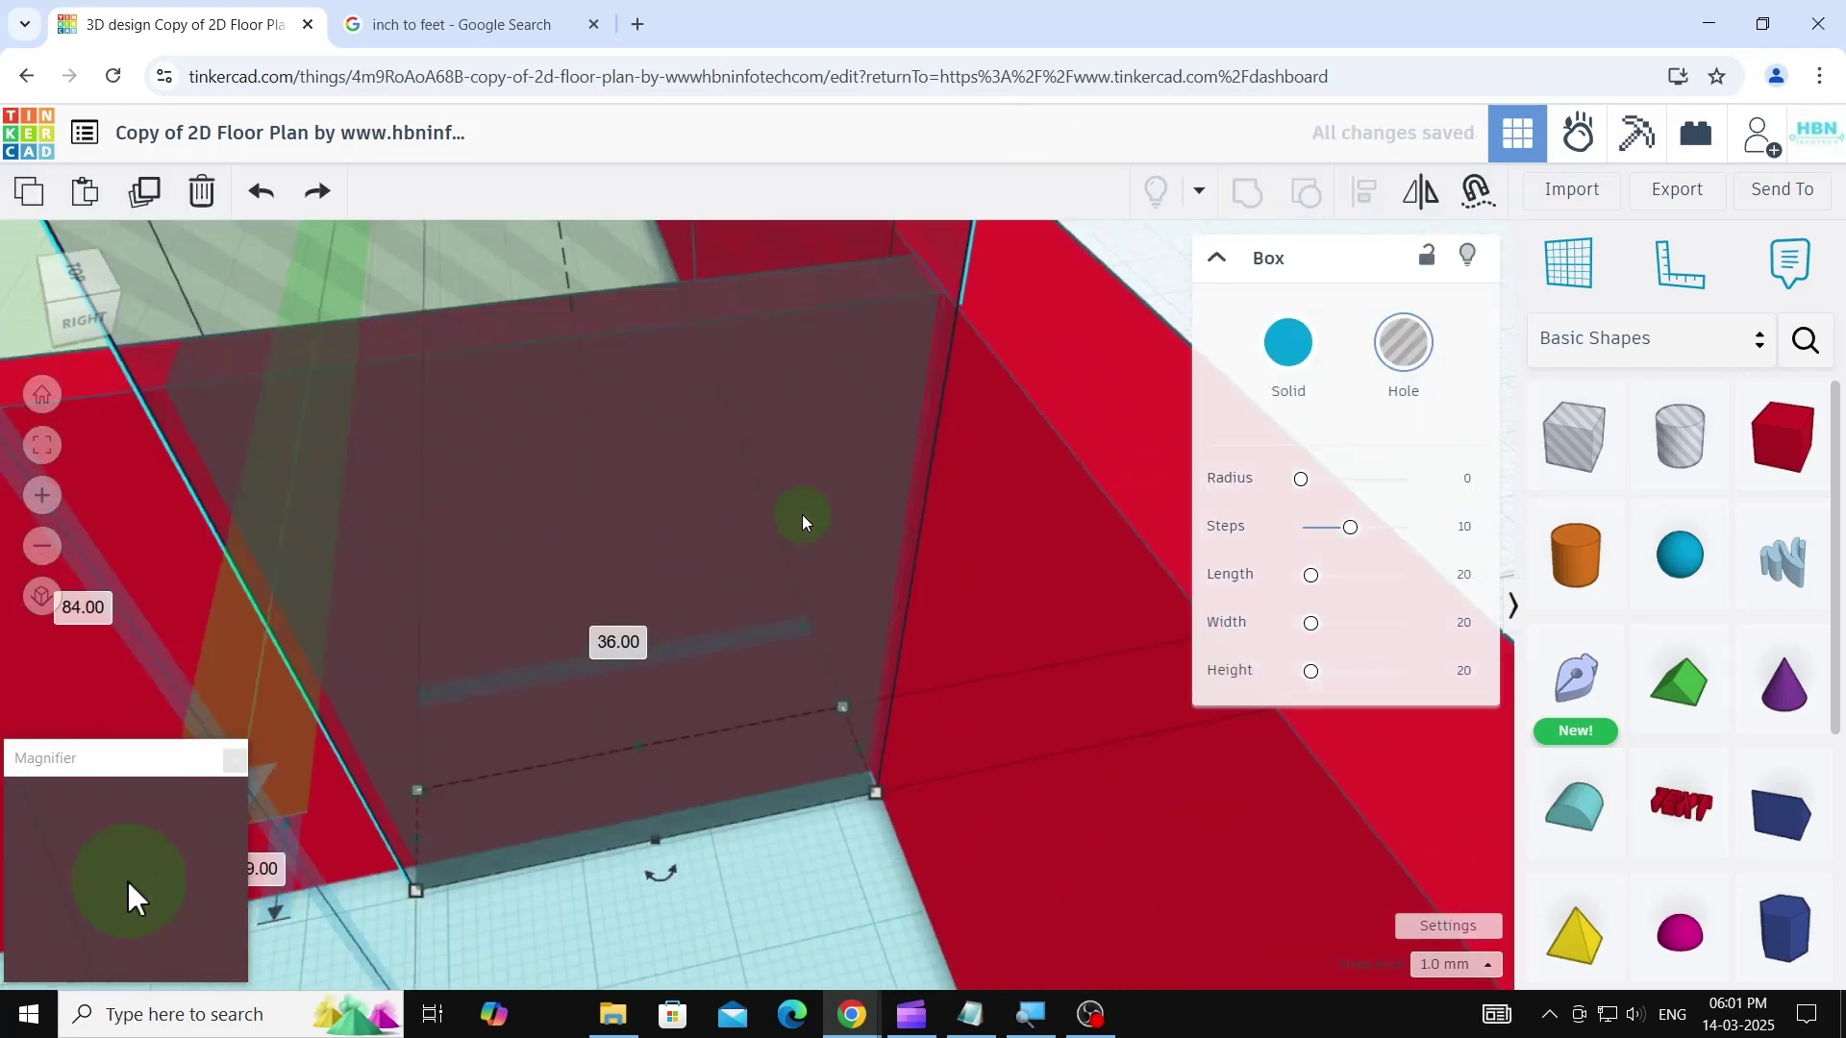
pyautogui.moveTo(1037, 587); pyautogui.dragTo(813, 561, button='right')
pyautogui.scroll(-4, 813, 561)
pyautogui.keyDown('shift'); pyautogui.click(664, 528); pyautogui.keyUp('shift')
pyautogui.click(1247, 193)
# - Cut the large rear room's side and back windows in the low house by grouping each hole box with its wall
pyautogui.moveTo(1034, 572); pyautogui.dragTo(1240, 607, button='right')
pyautogui.scroll(-3, 1239, 608)
pyautogui.click(1067, 500)
pyautogui.keyDown('shift'); pyautogui.click(984, 352); pyautogui.keyUp('shift')
pyautogui.click(1248, 192)
pyautogui.click(731, 317)
pyautogui.keyDown('shift'); pyautogui.click(694, 377); pyautogui.keyUp('shift')
pyautogui.click(1247, 192)
# - Cut the small rear room's doorway by grouping its hole box with the 98 long, 42 high partition wall
pyautogui.click(588, 509)
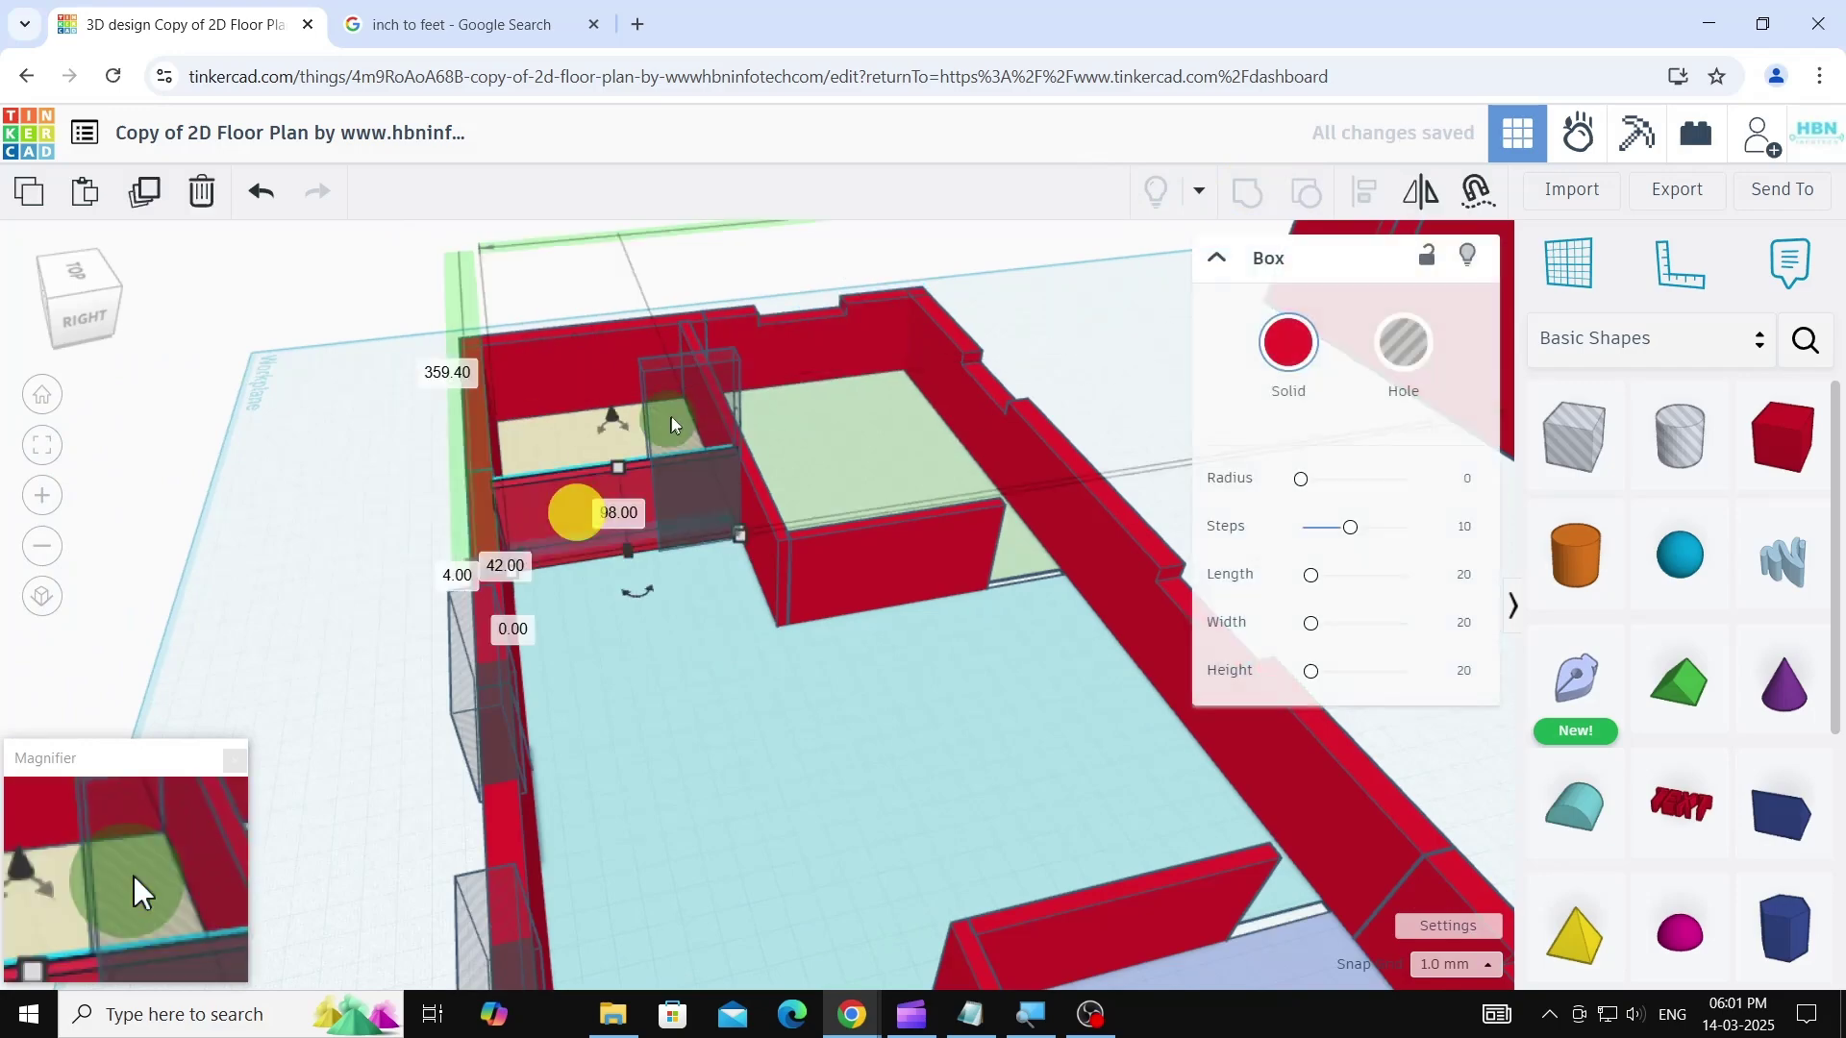
pyautogui.keyDown('shift'); pyautogui.click(694, 485); pyautogui.keyUp('shift')
pyautogui.click(1247, 192)
# - Cut both windows in the low house's long hall-side wall by grouping their hole boxes with that wall
pyautogui.moveTo(817, 731); pyautogui.dragTo(910, 669, button='right')
pyautogui.click(904, 635)
pyautogui.keyDown('shift'); pyautogui.click(745, 452); pyautogui.keyUp('shift')
pyautogui.keyDown('shift'); pyautogui.click(977, 504); pyautogui.keyUp('shift')
pyautogui.click(1247, 192)
# - Group all outer and partition wall pieces of the low house into one shape
pyautogui.scroll(-3, 1331, 819)
pyautogui.moveTo(1330, 819); pyautogui.dragTo(1285, 843, button='right')
pyautogui.keyDown('shift'); pyautogui.click(499, 429); pyautogui.keyUp('shift')
pyautogui.hotkey('ctrl', 'g')
pyautogui.scroll(1, 923, 375)
pyautogui.keyDown('shift'); pyautogui.click(879, 441); pyautogui.keyUp('shift')
pyautogui.hotkey('ctrl', 'g')
pyautogui.keyDown('shift'); pyautogui.click(1213, 602); pyautogui.keyUp('shift')
pyautogui.keyDown('shift'); pyautogui.click(1182, 818); pyautogui.keyUp('shift')
pyautogui.moveTo(1183, 817); pyautogui.dragTo(1133, 727, button='middle')
pyautogui.click(1370, 839)
pyautogui.scroll(-3, 1369, 838)
pyautogui.moveTo(1370, 838); pyautogui.dragTo(1206, 723, button='right')
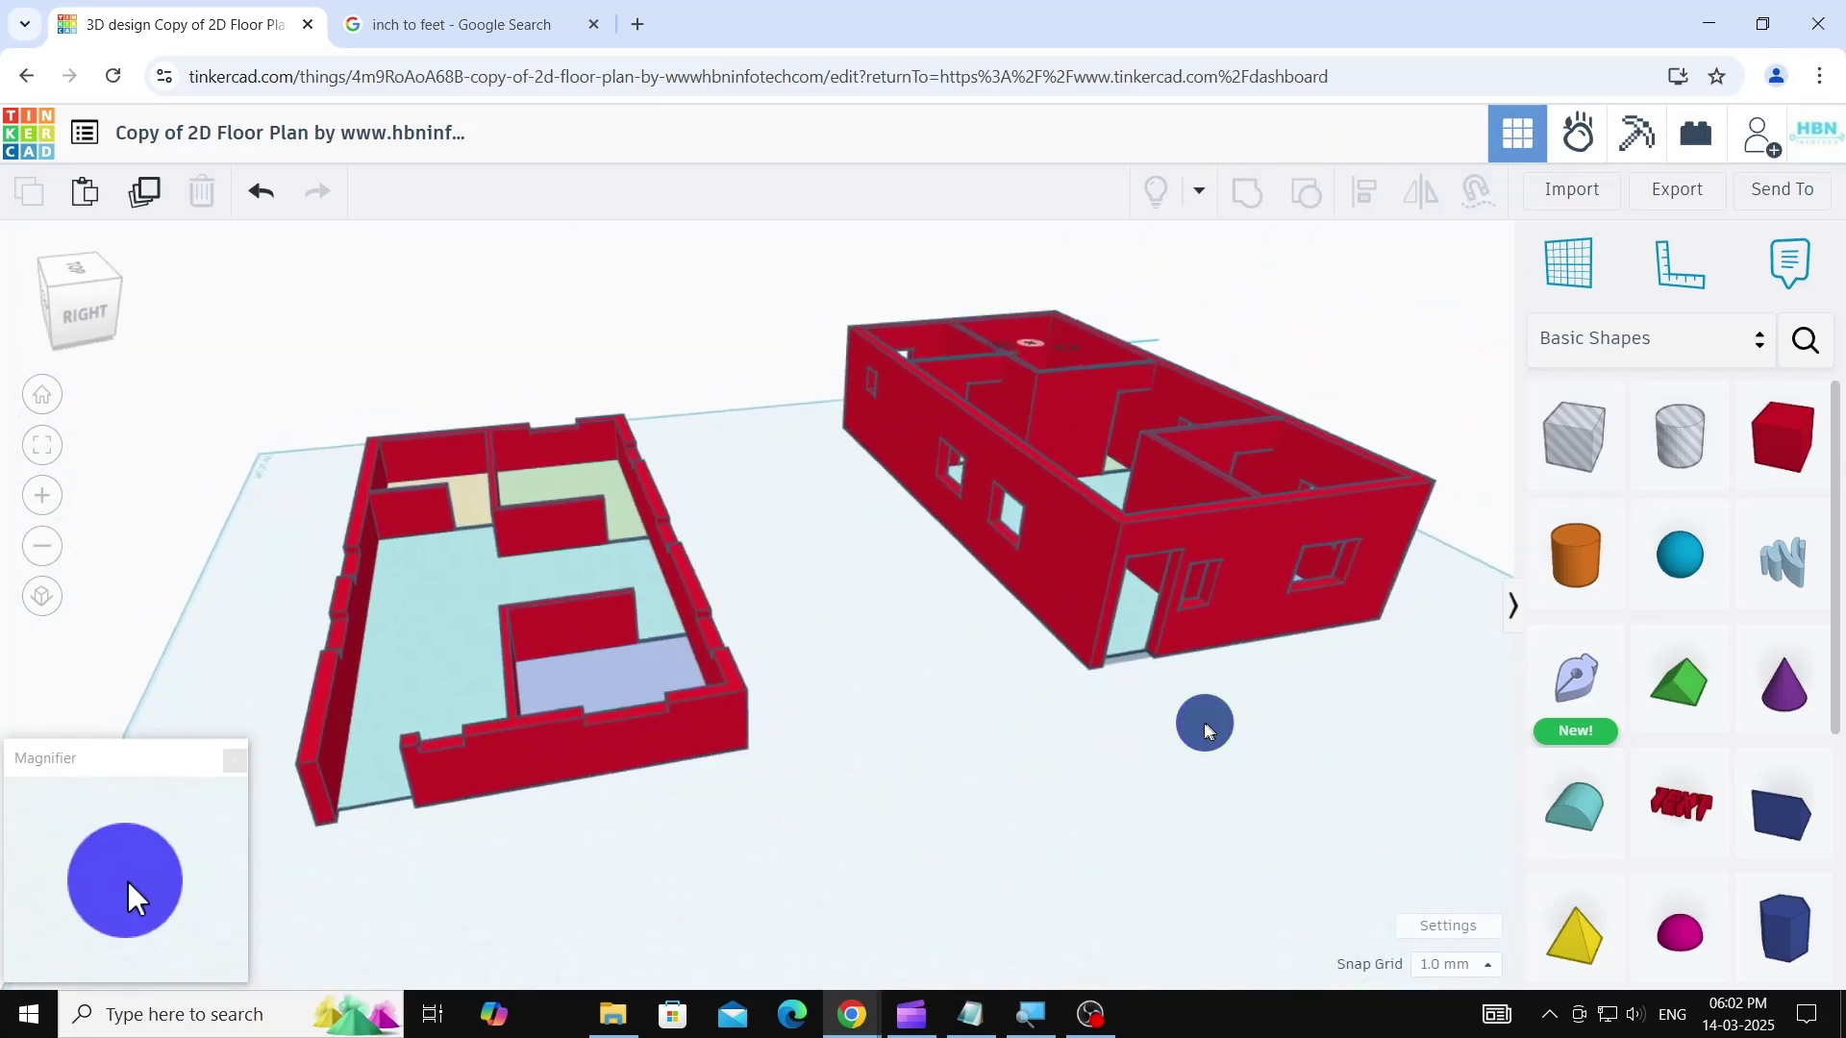
# - Recolour the low house's grouped walls with a light beige preset colour
pyautogui.click(682, 734)
pyautogui.click(1295, 345)
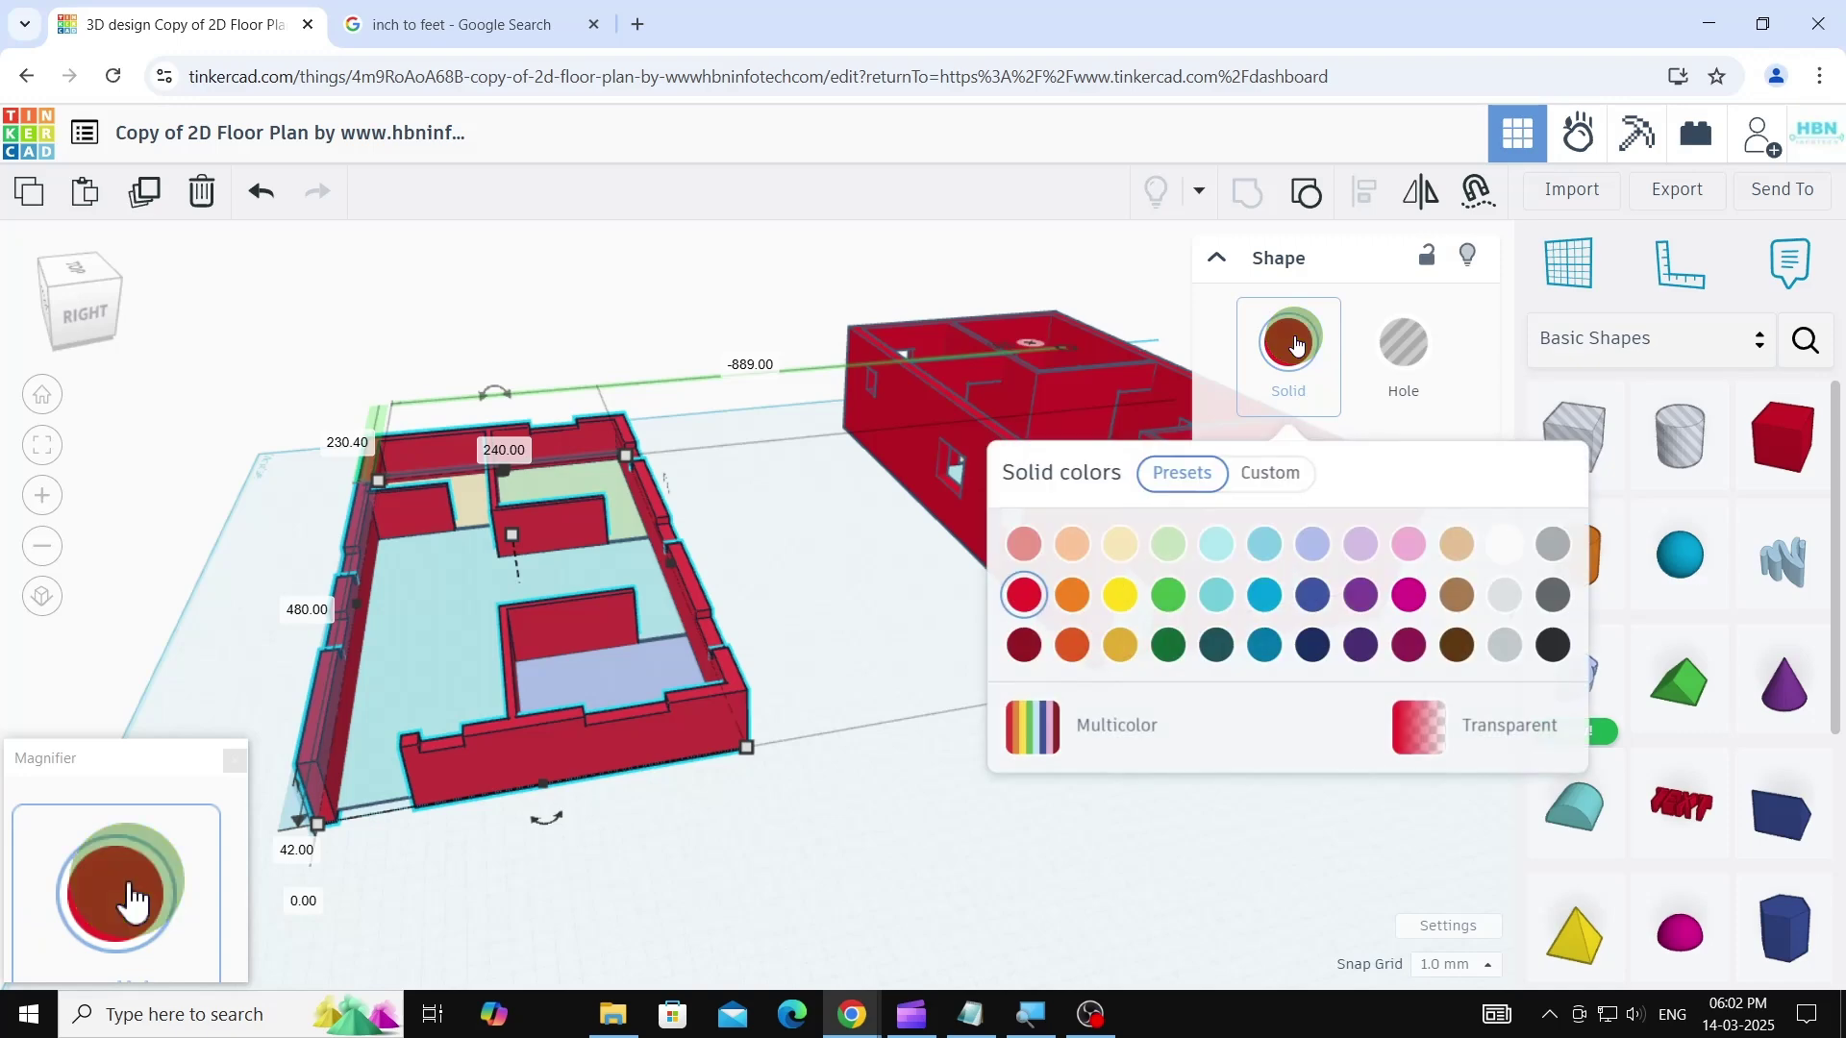
pyautogui.click(1076, 551)
pyautogui.click(815, 839)
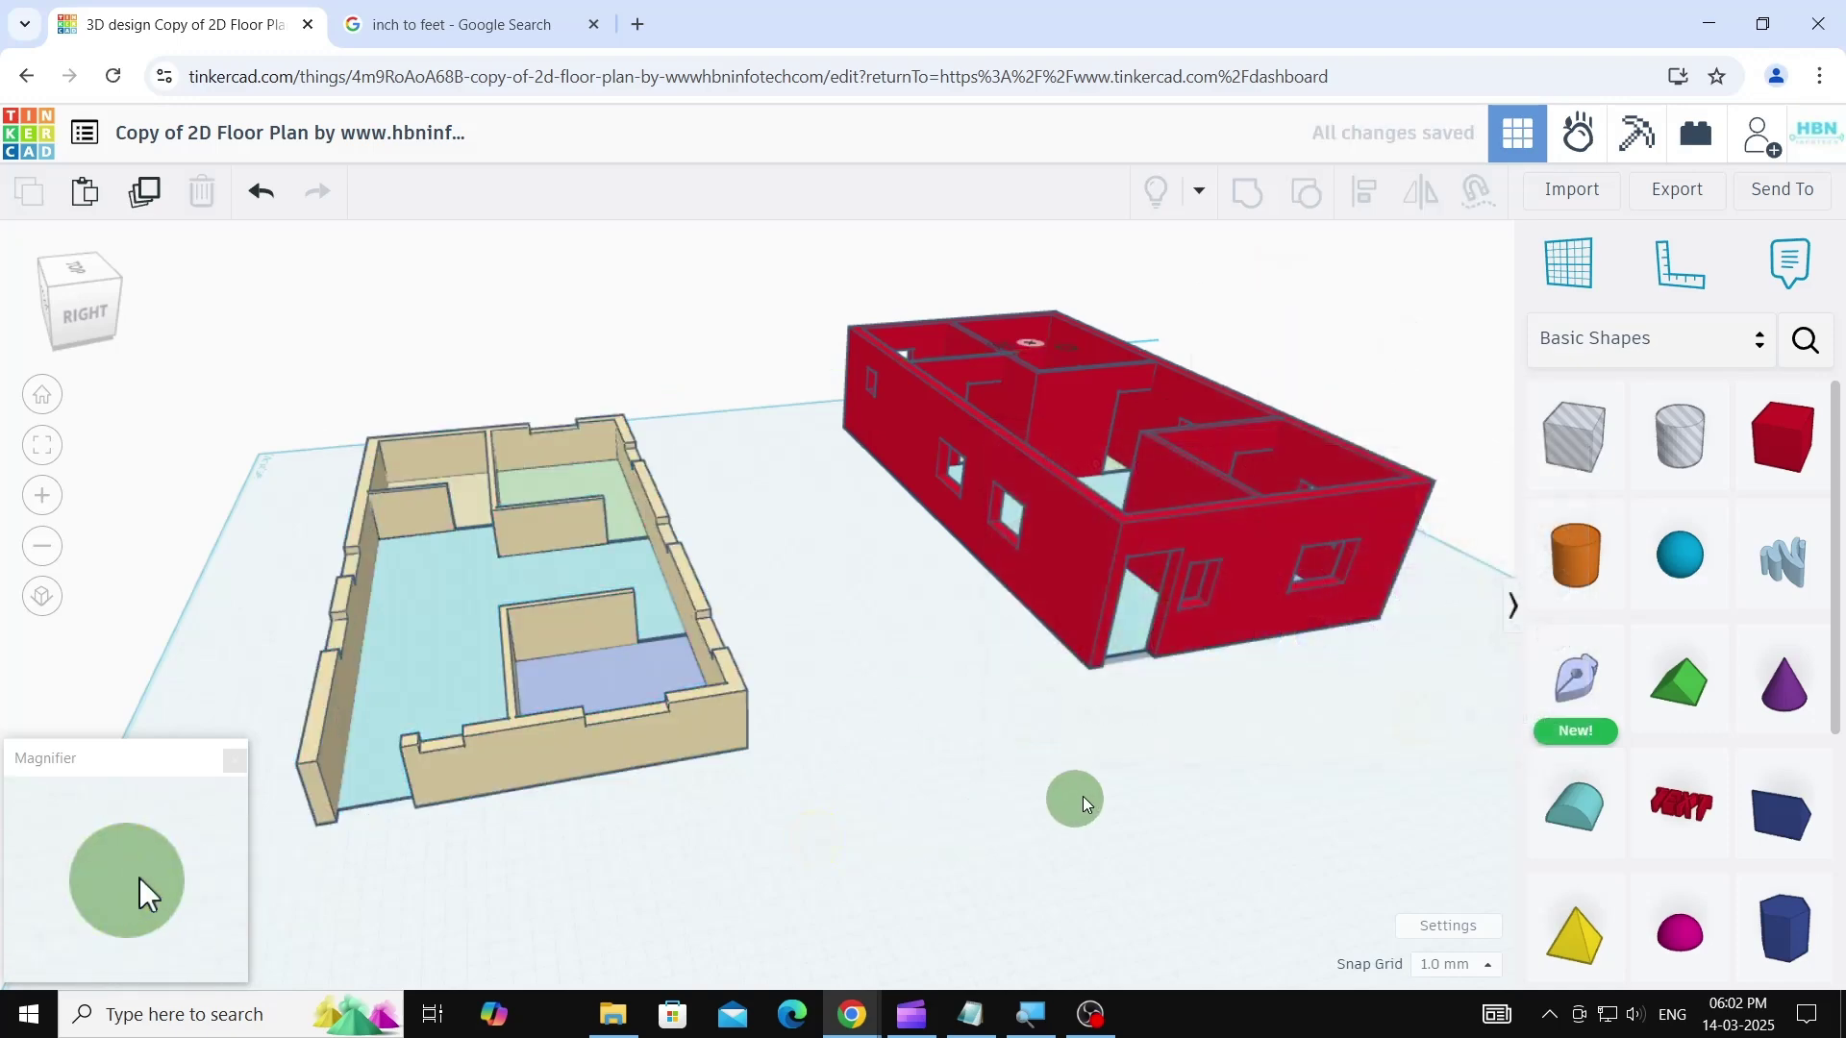
pyautogui.moveTo(1261, 746)
pyautogui.mouseDown(button='right')
pyautogui.moveTo(1121, 726)
pyautogui.moveTo(1278, 741)
pyautogui.moveTo(1281, 761)
pyautogui.mouseUp(button='right')
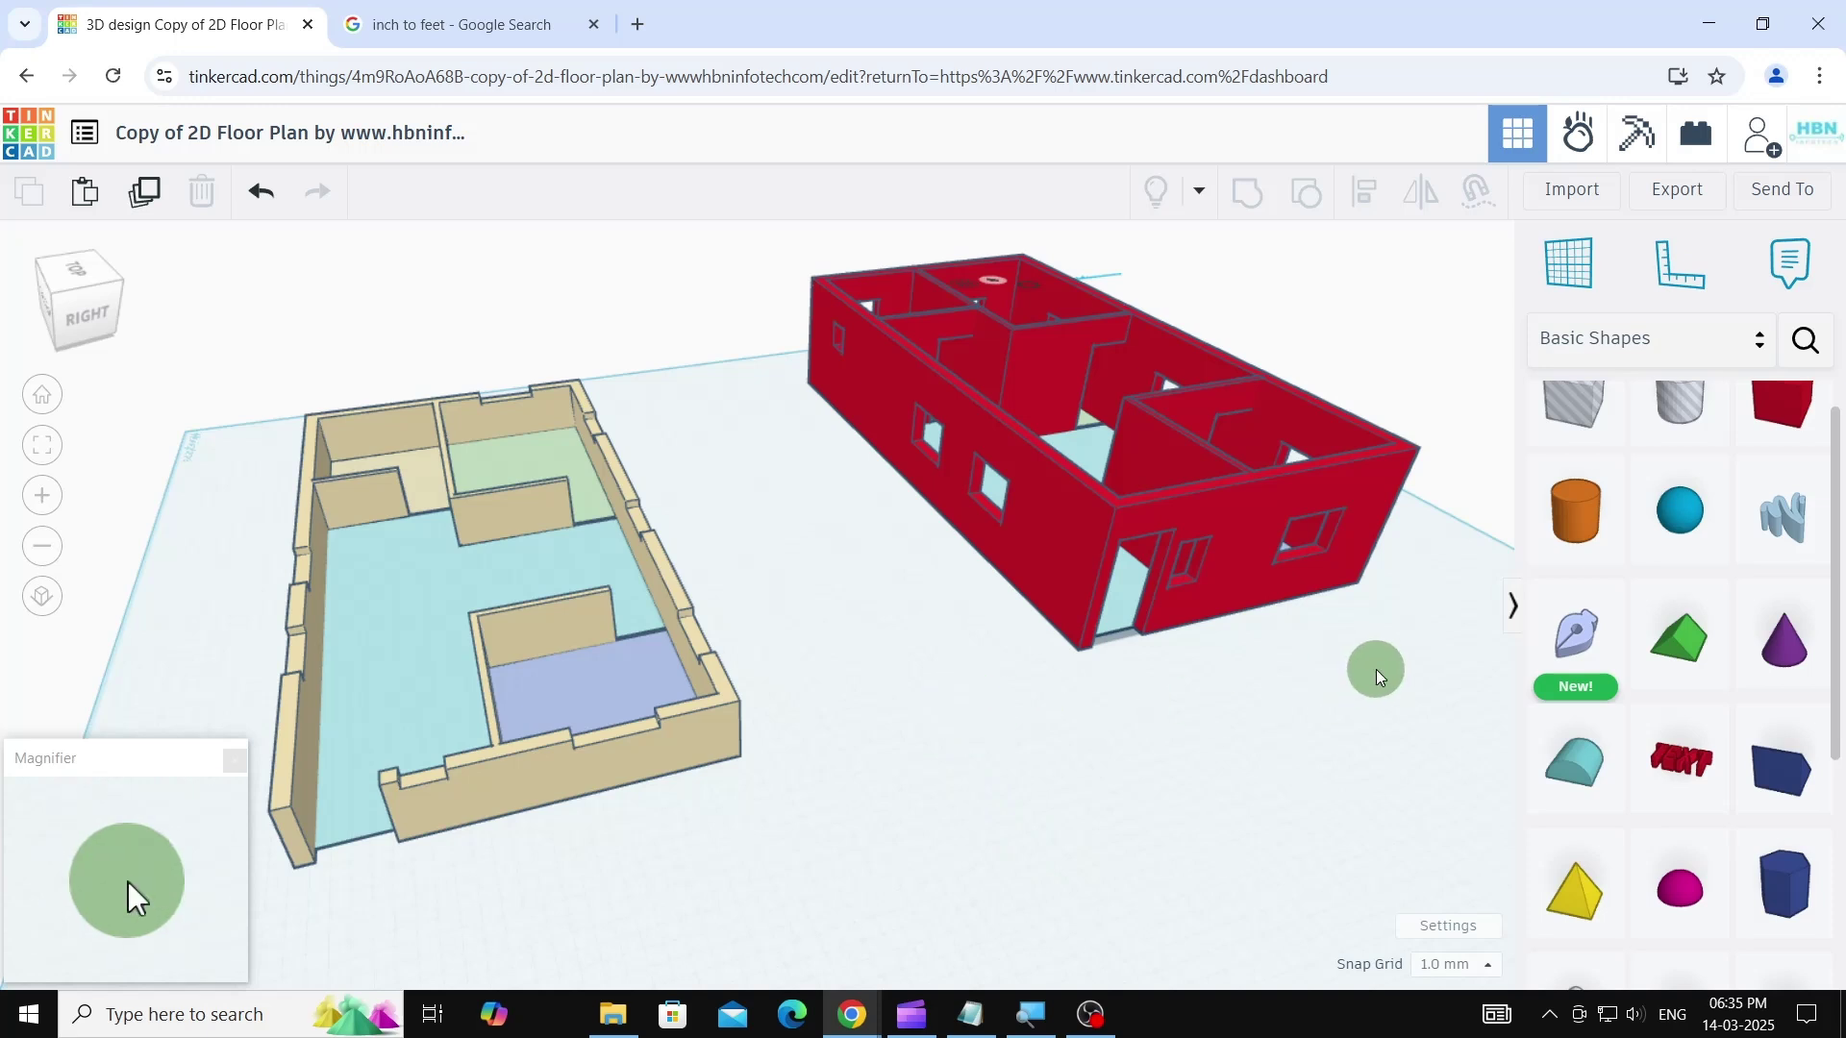
# - Place a Nine paned door from the Structures & Scenery shapes on the workplane in front of the tall house
pyautogui.click(1661, 352)
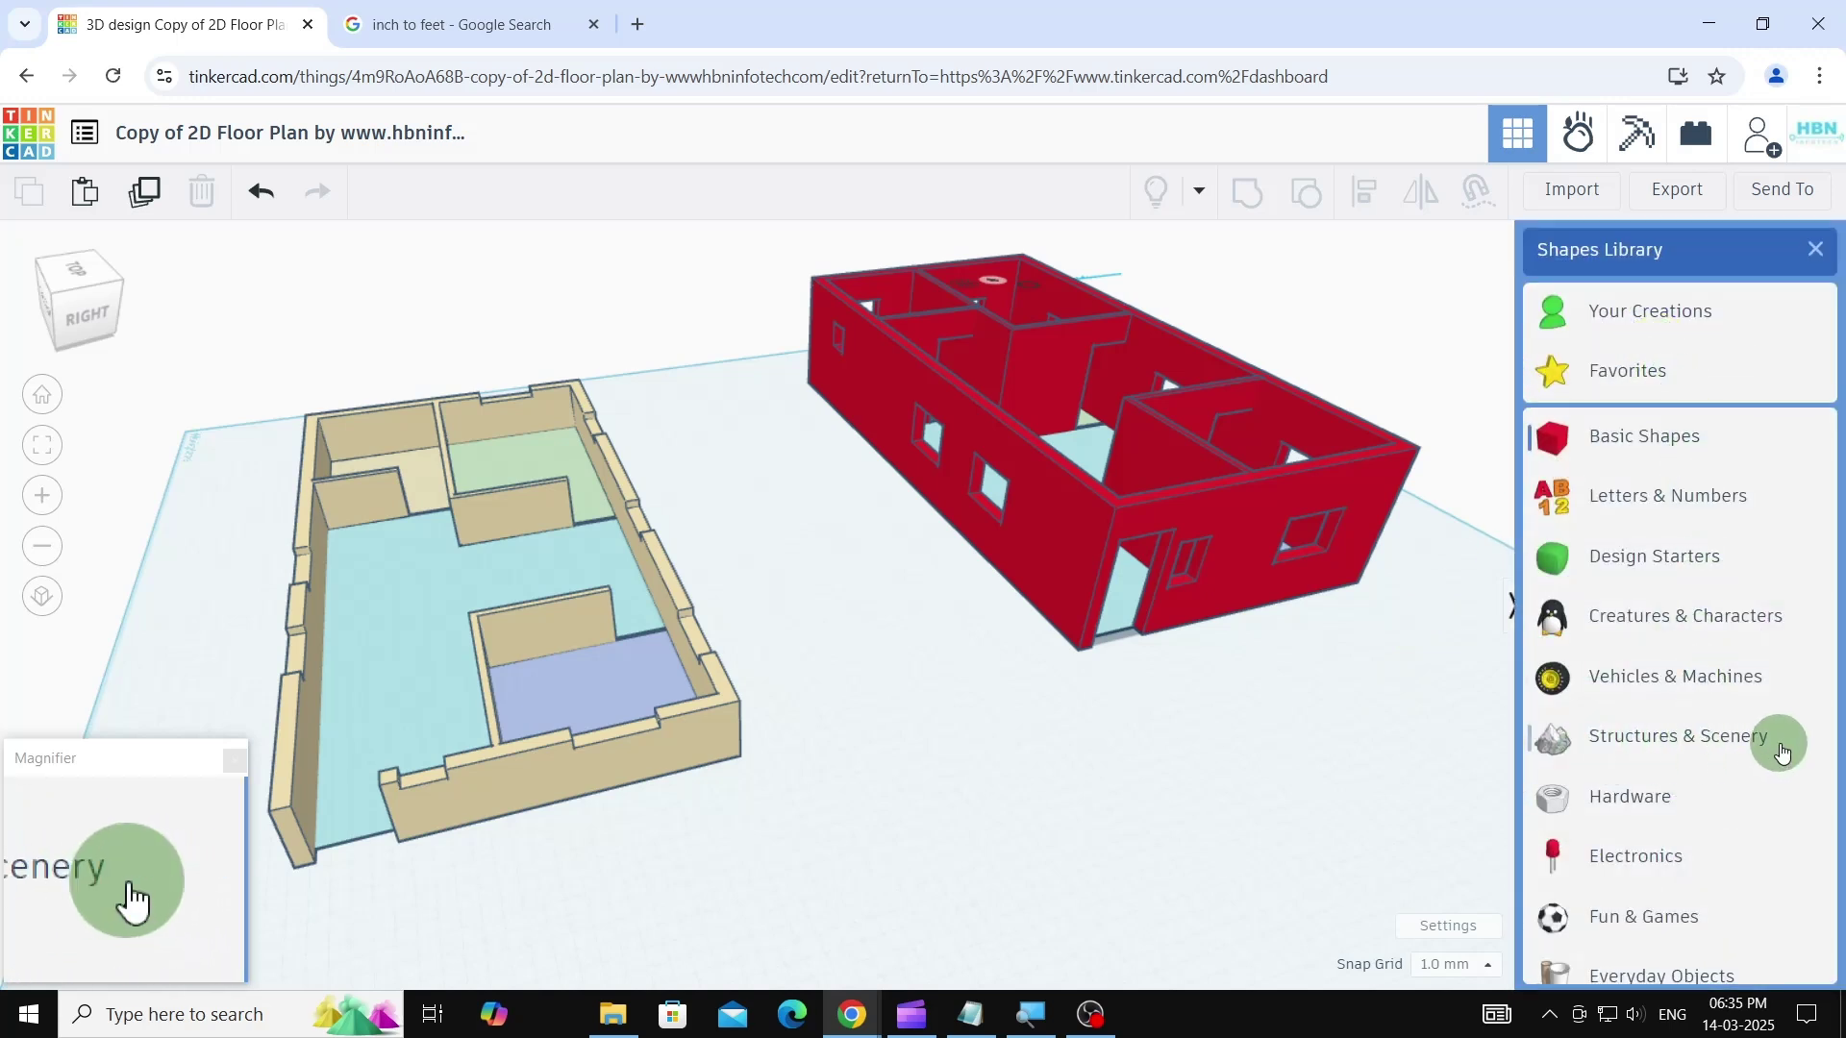
pyautogui.click(1681, 747)
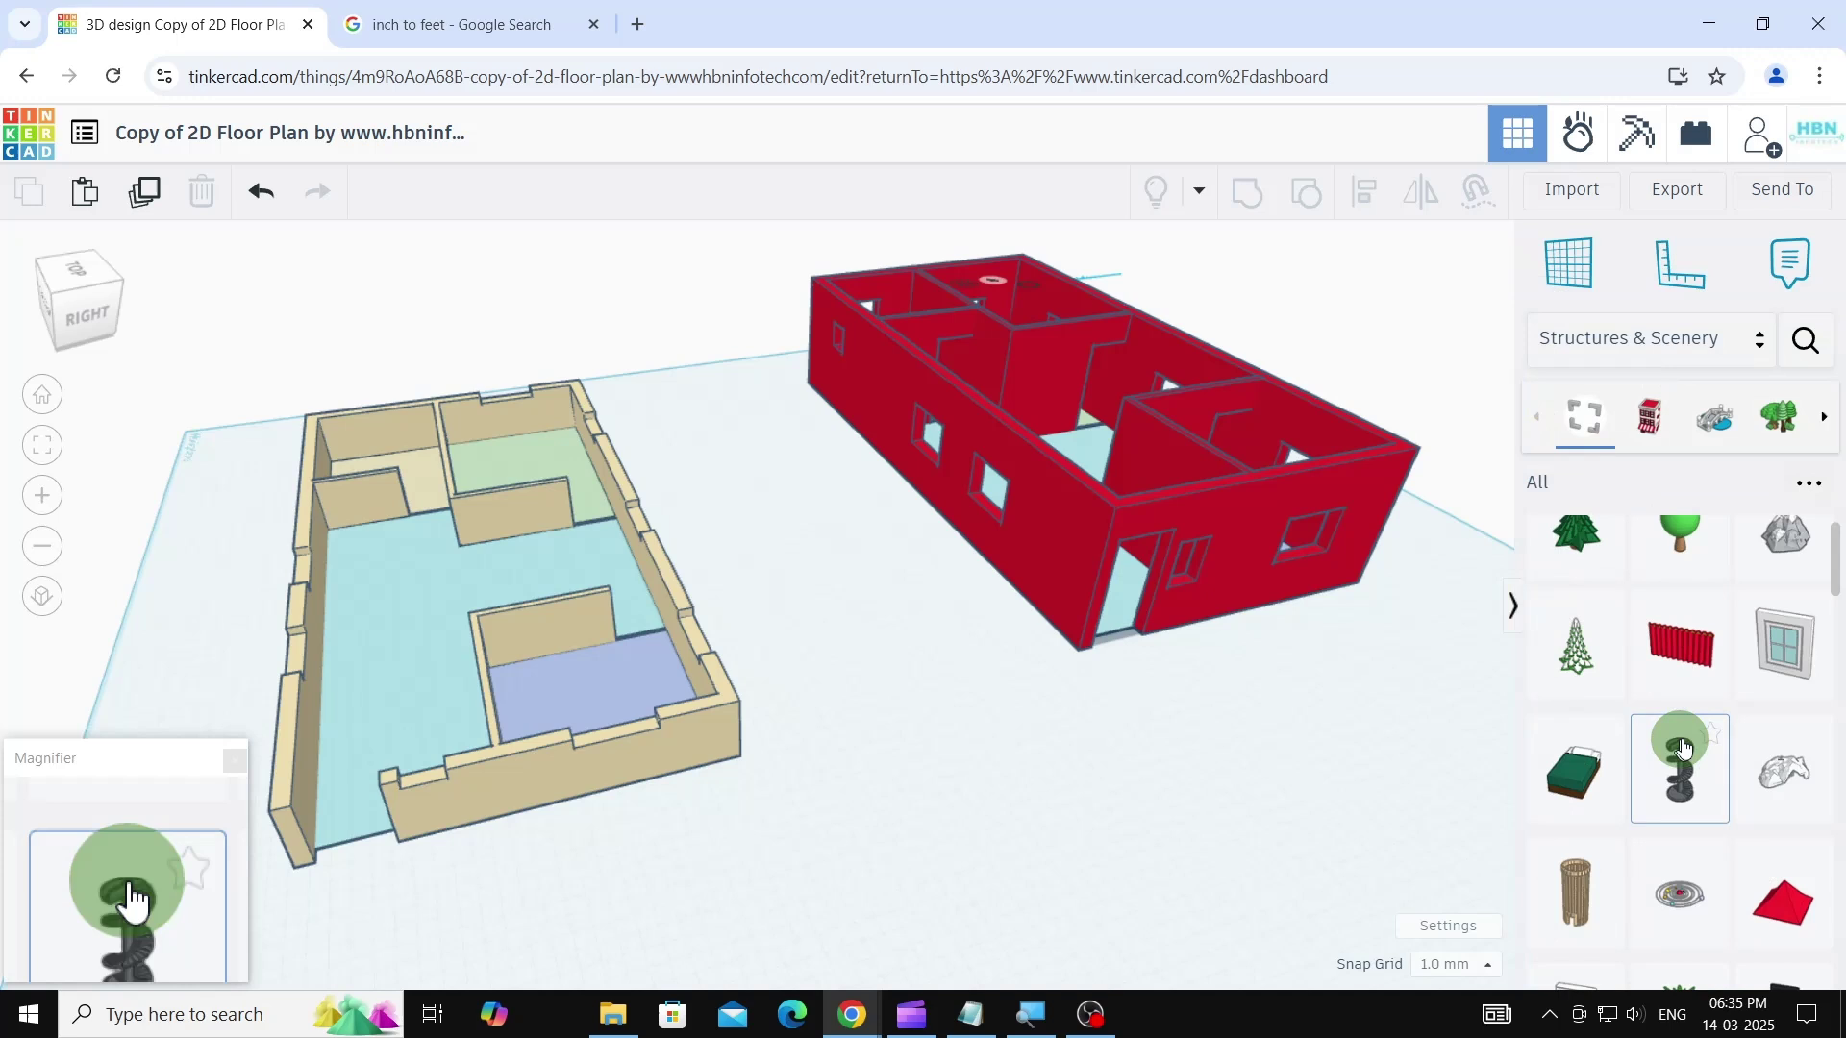
pyautogui.scroll(-10, 1826, 600)
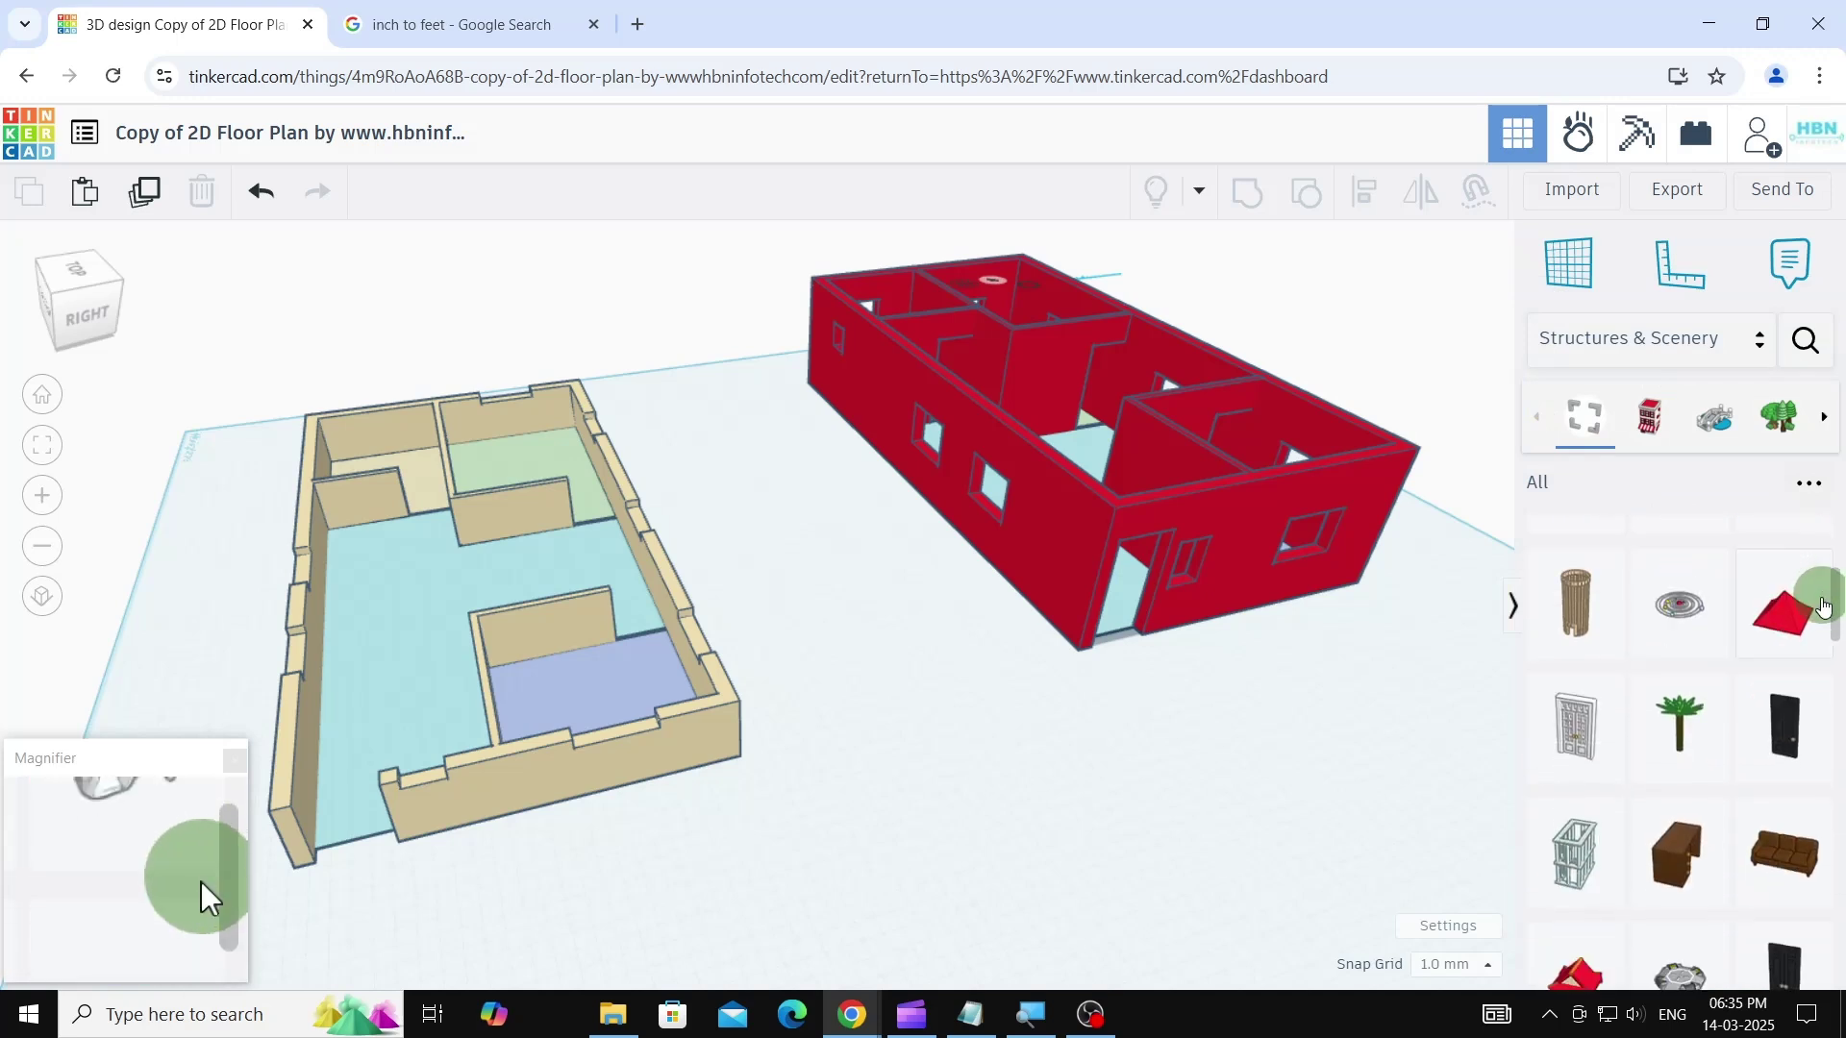
pyautogui.scroll(1, 1789, 681)
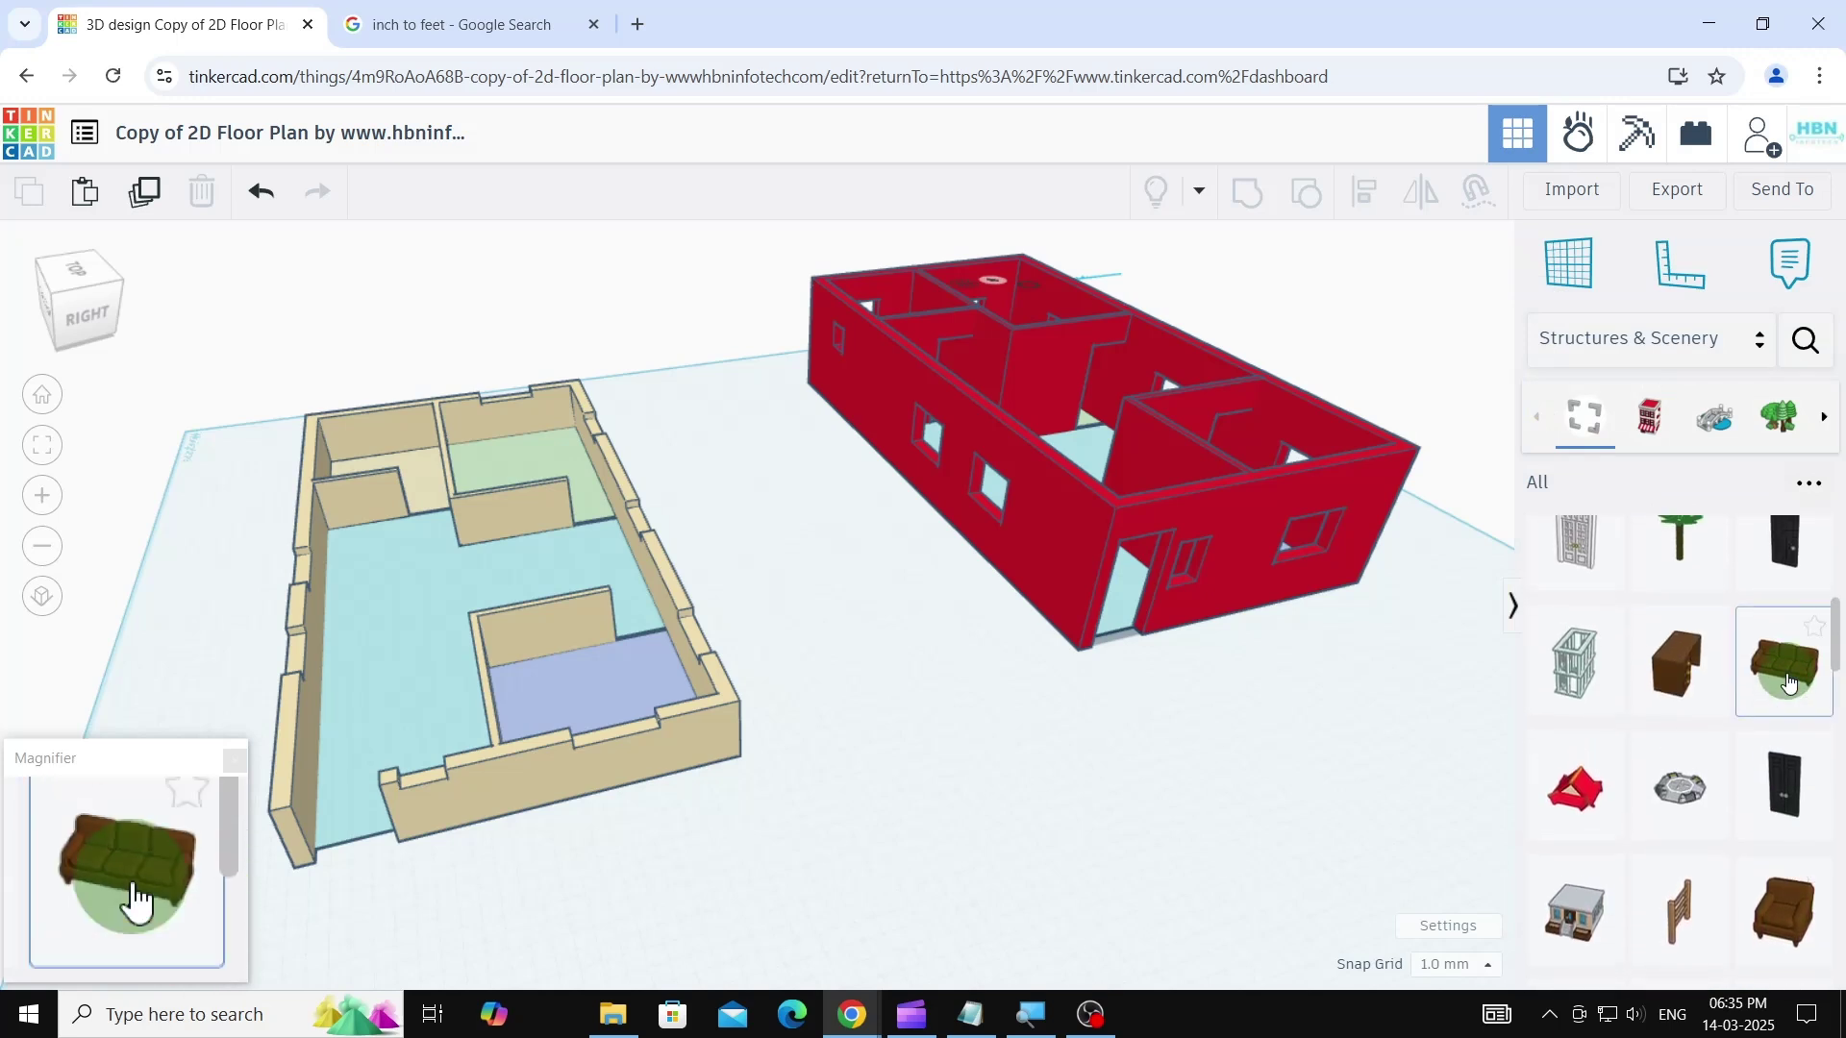
pyautogui.scroll(-5, 1789, 681)
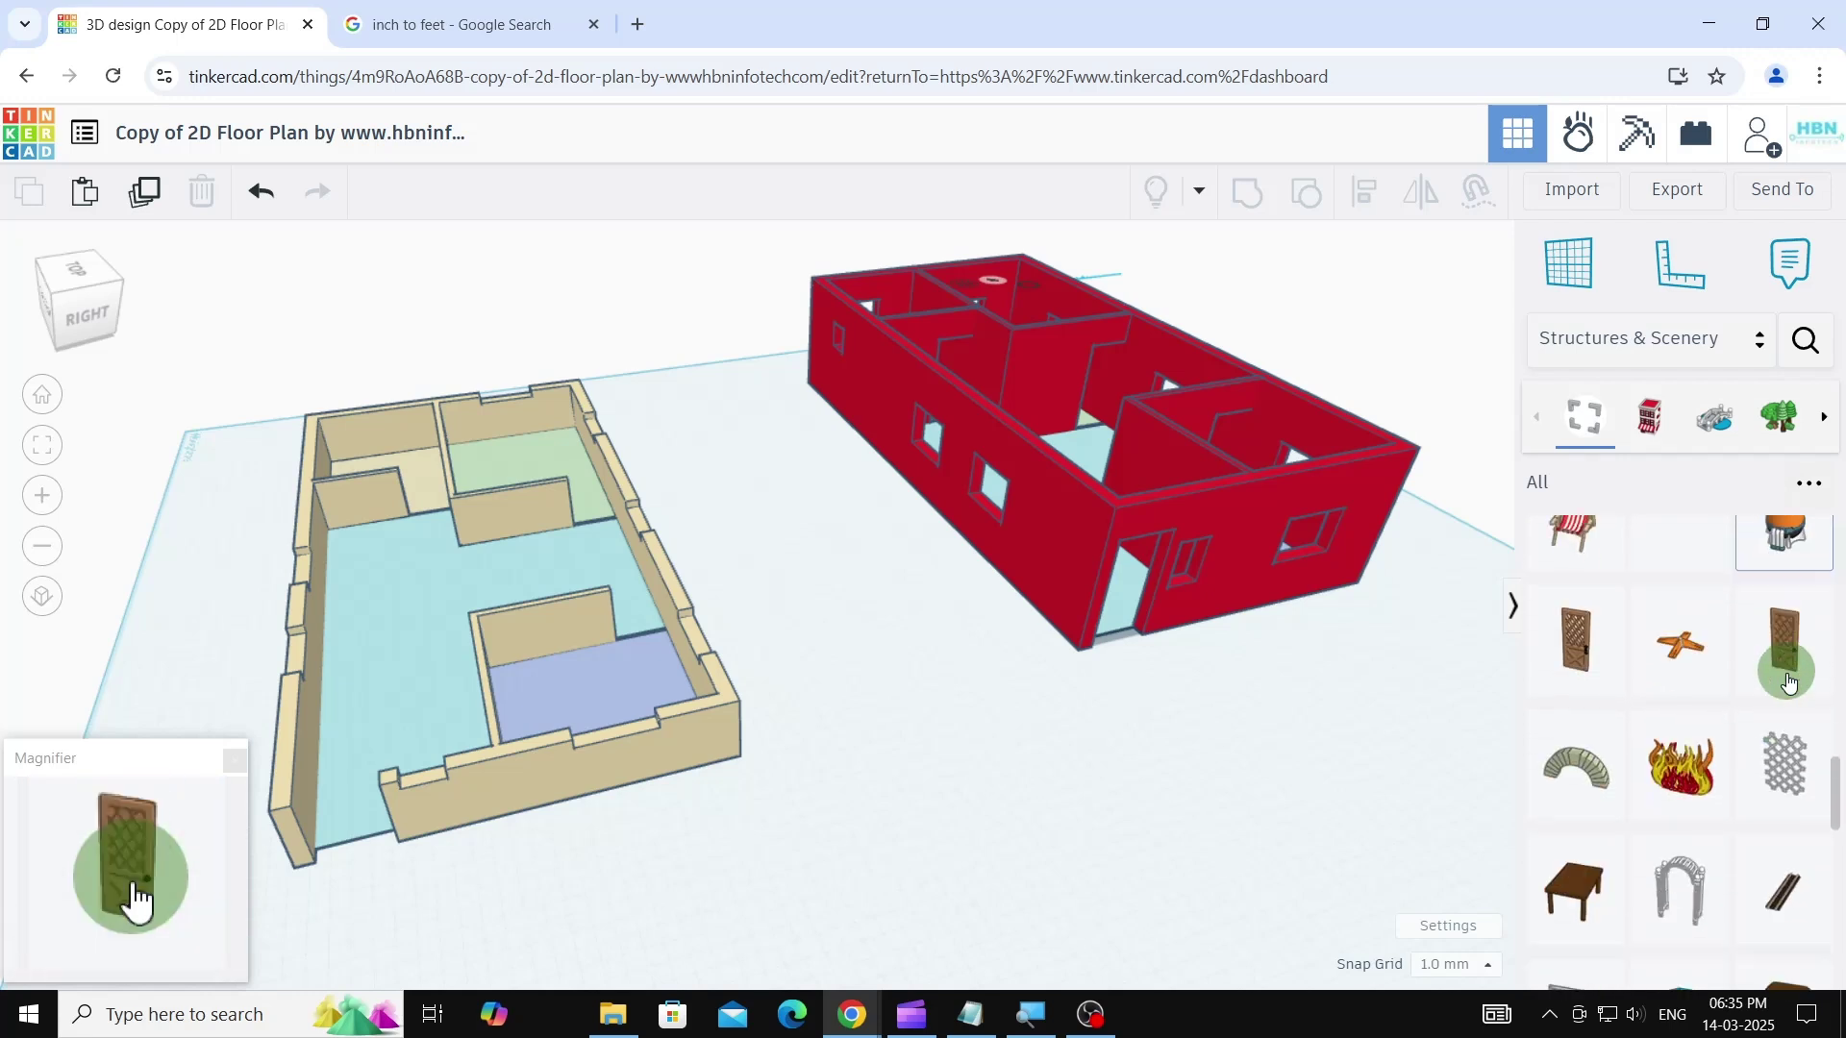
pyautogui.scroll(-1, 1789, 682)
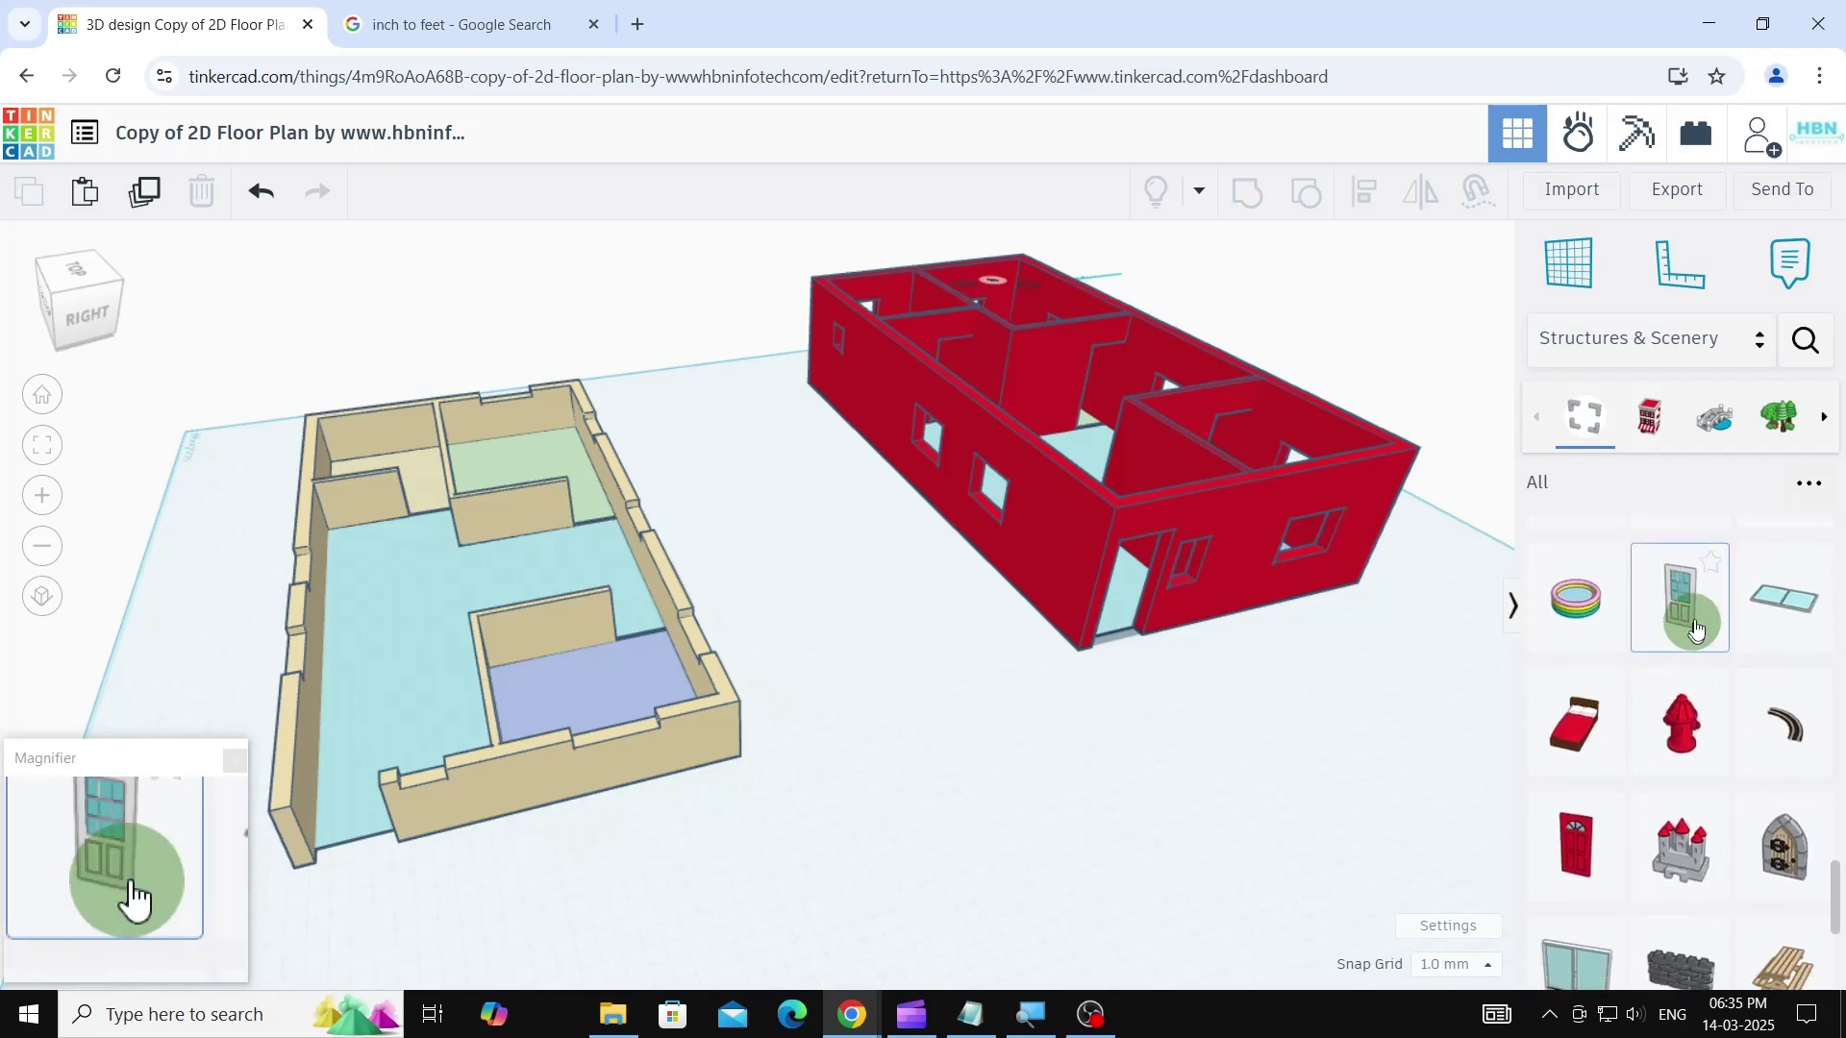
pyautogui.click(1114, 758)
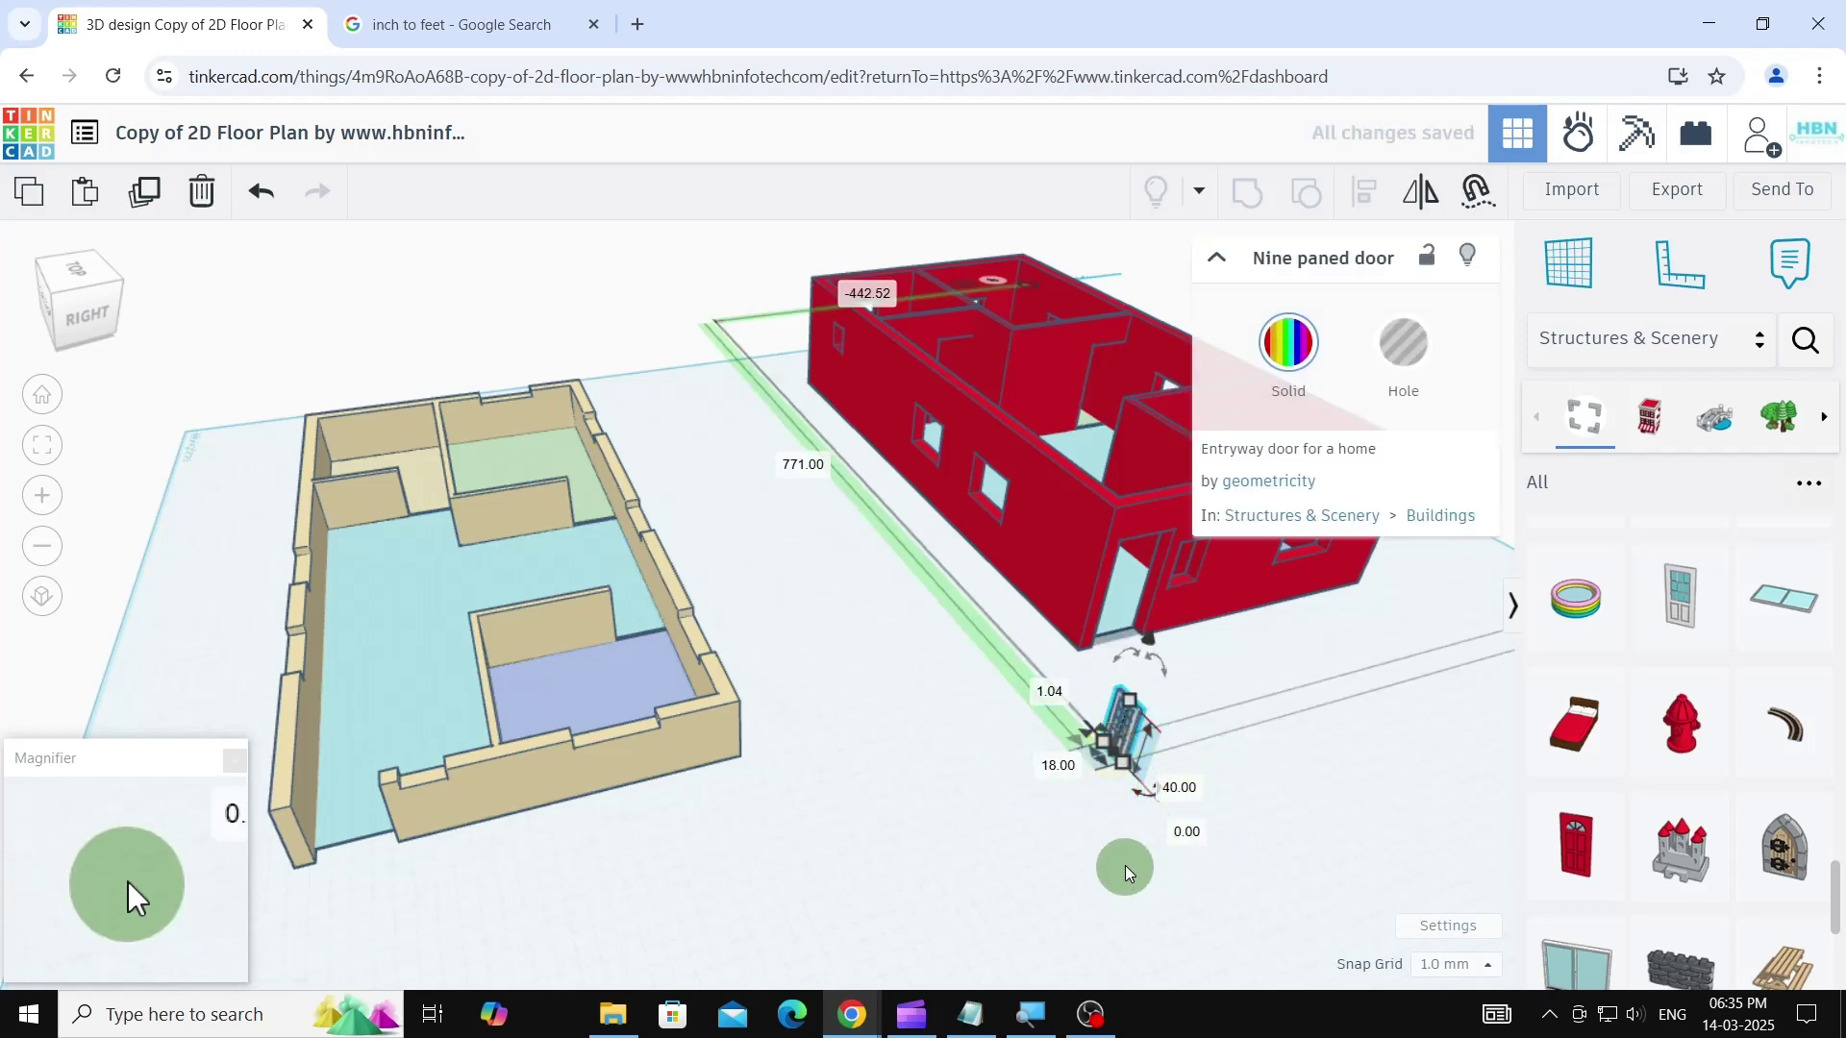
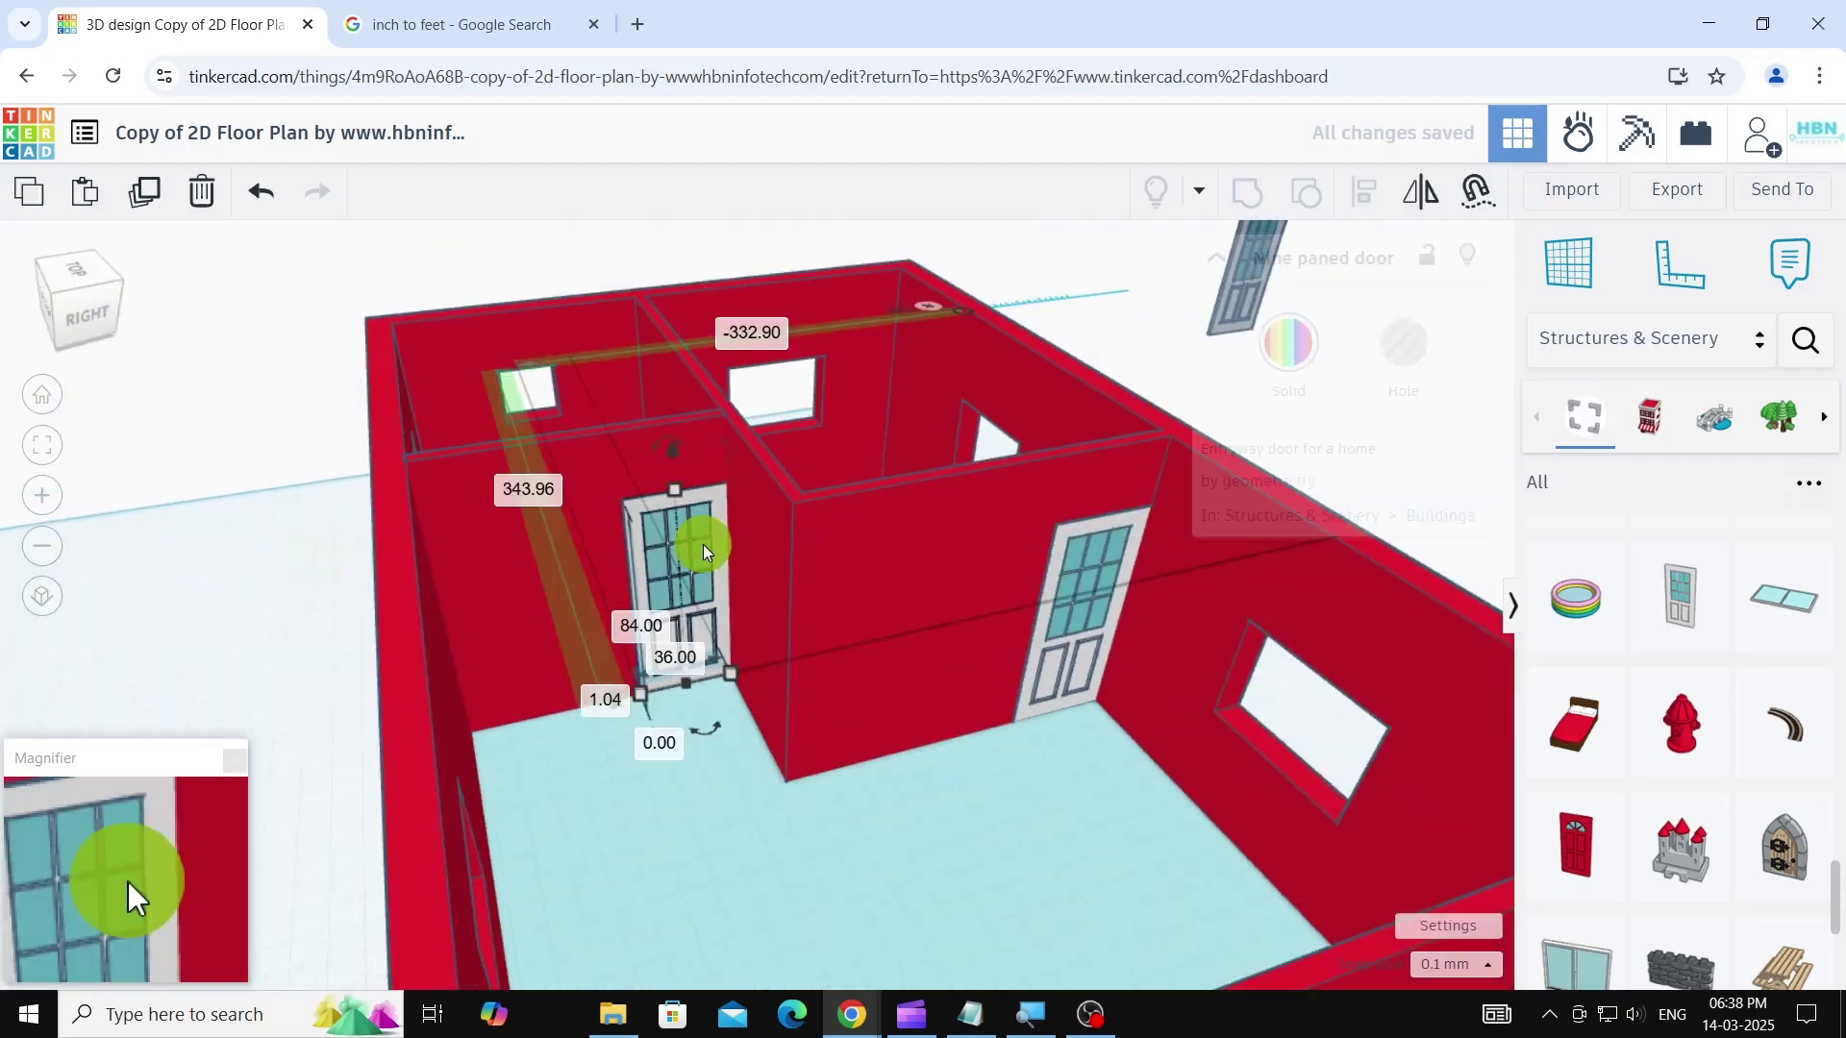
# - Fit 36 wide, 84 high Nine paned doors into the small rear room and front room doorways of the tall house
pyautogui.scroll(10, 740, 586)
pyautogui.scroll(2, 839, 848)
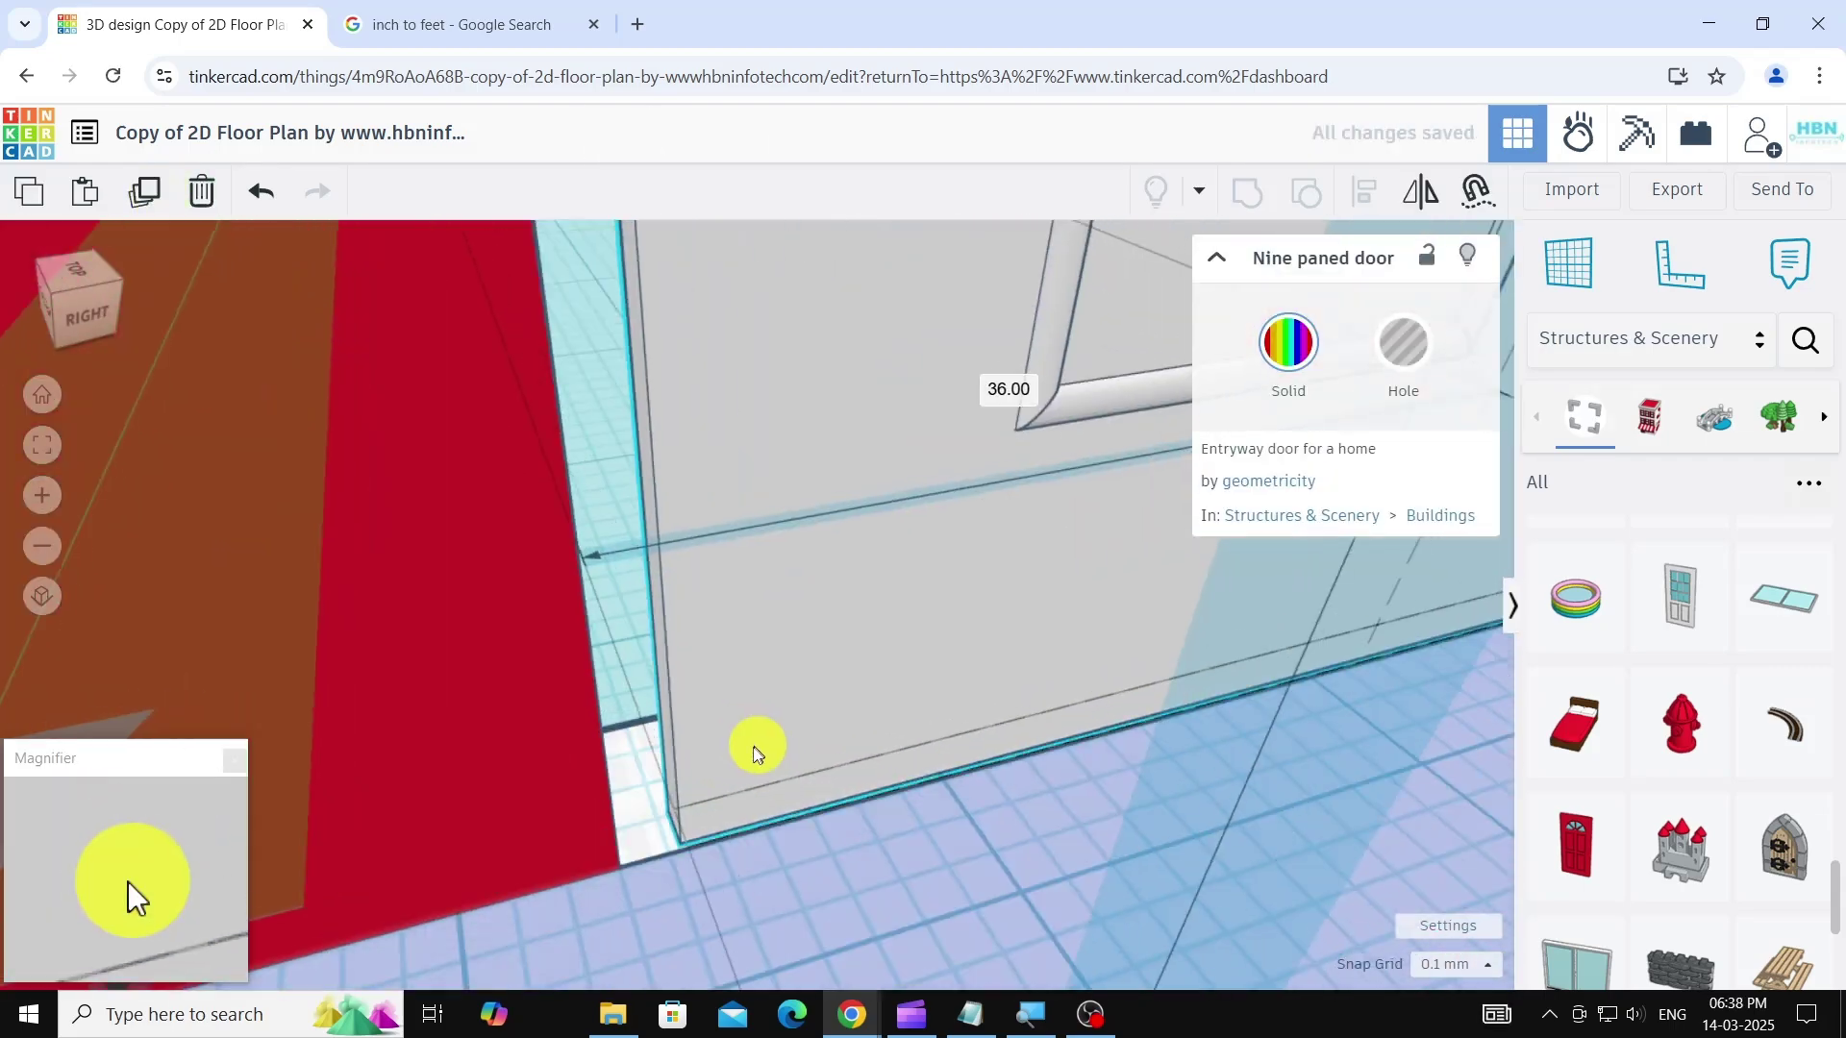
pyautogui.scroll(-8, 673, 808)
# - Fit 36 wide, 84 high Nine paned doors into the two rear room doorways of the low house
pyautogui.scroll(10, 482, 787)
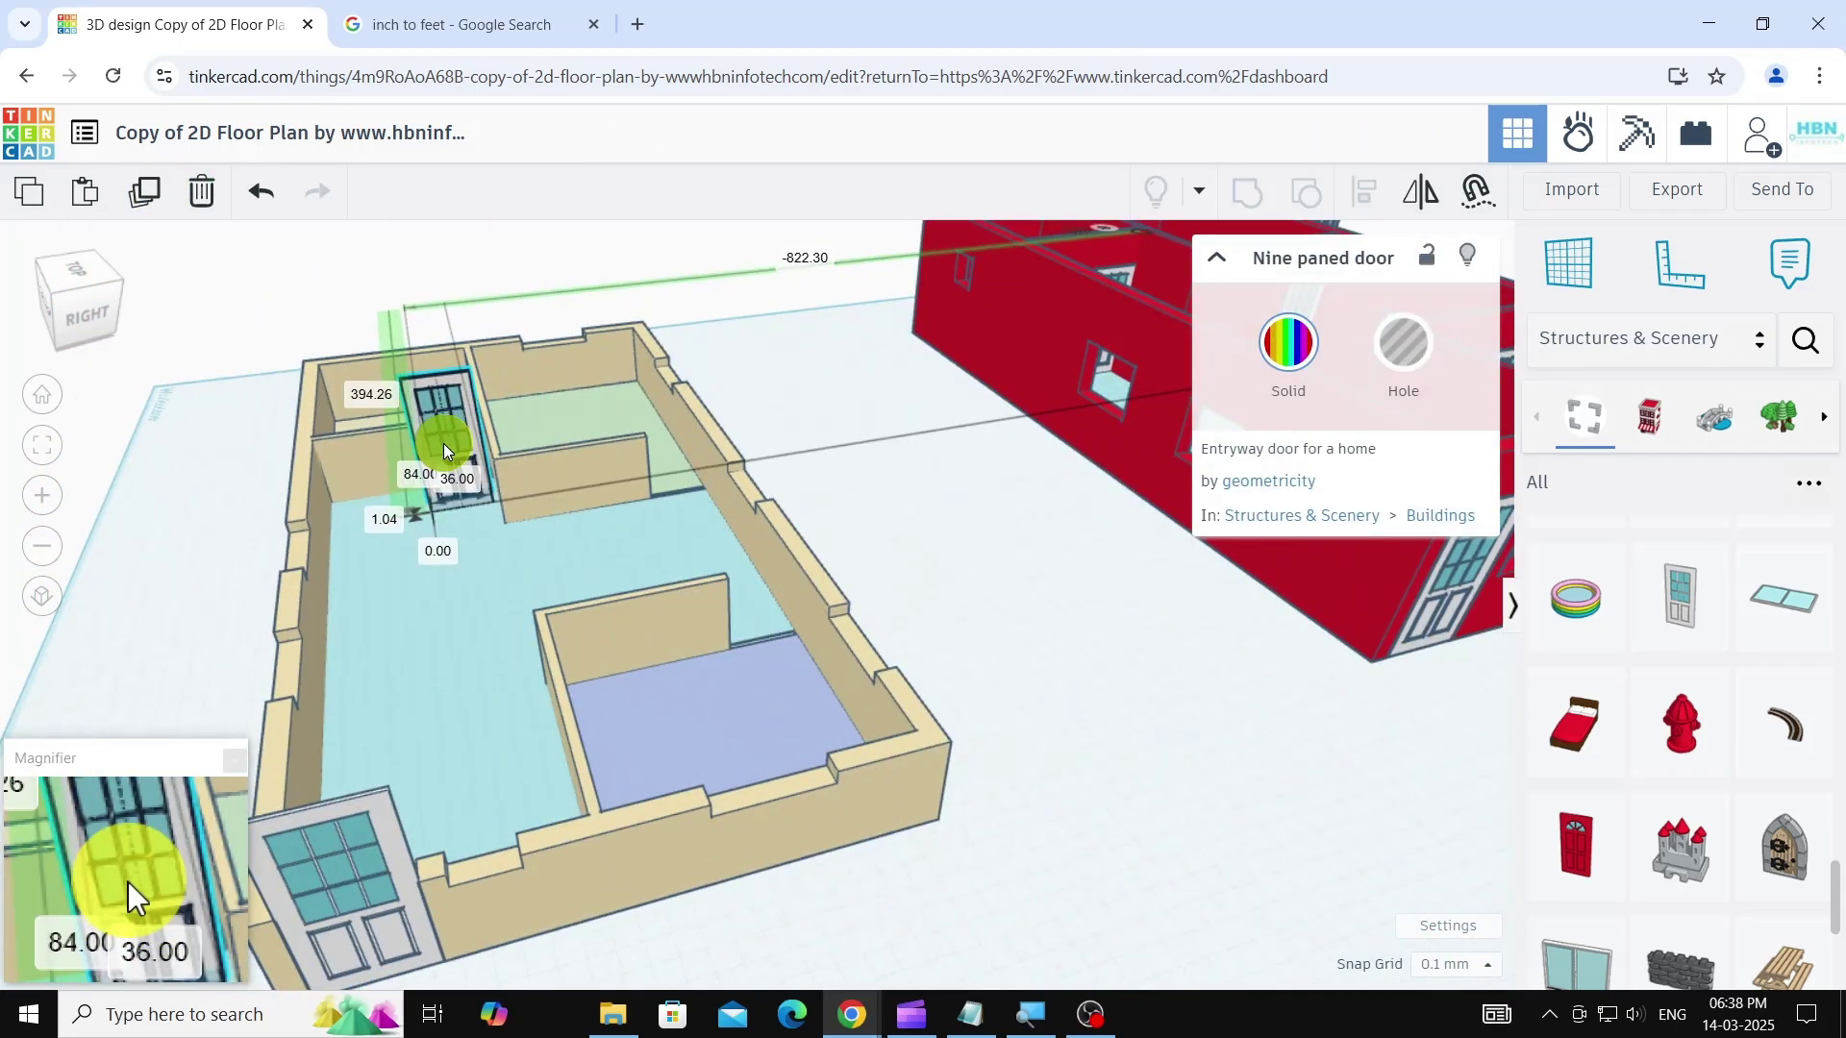
pyautogui.scroll(-3, 509, 645)
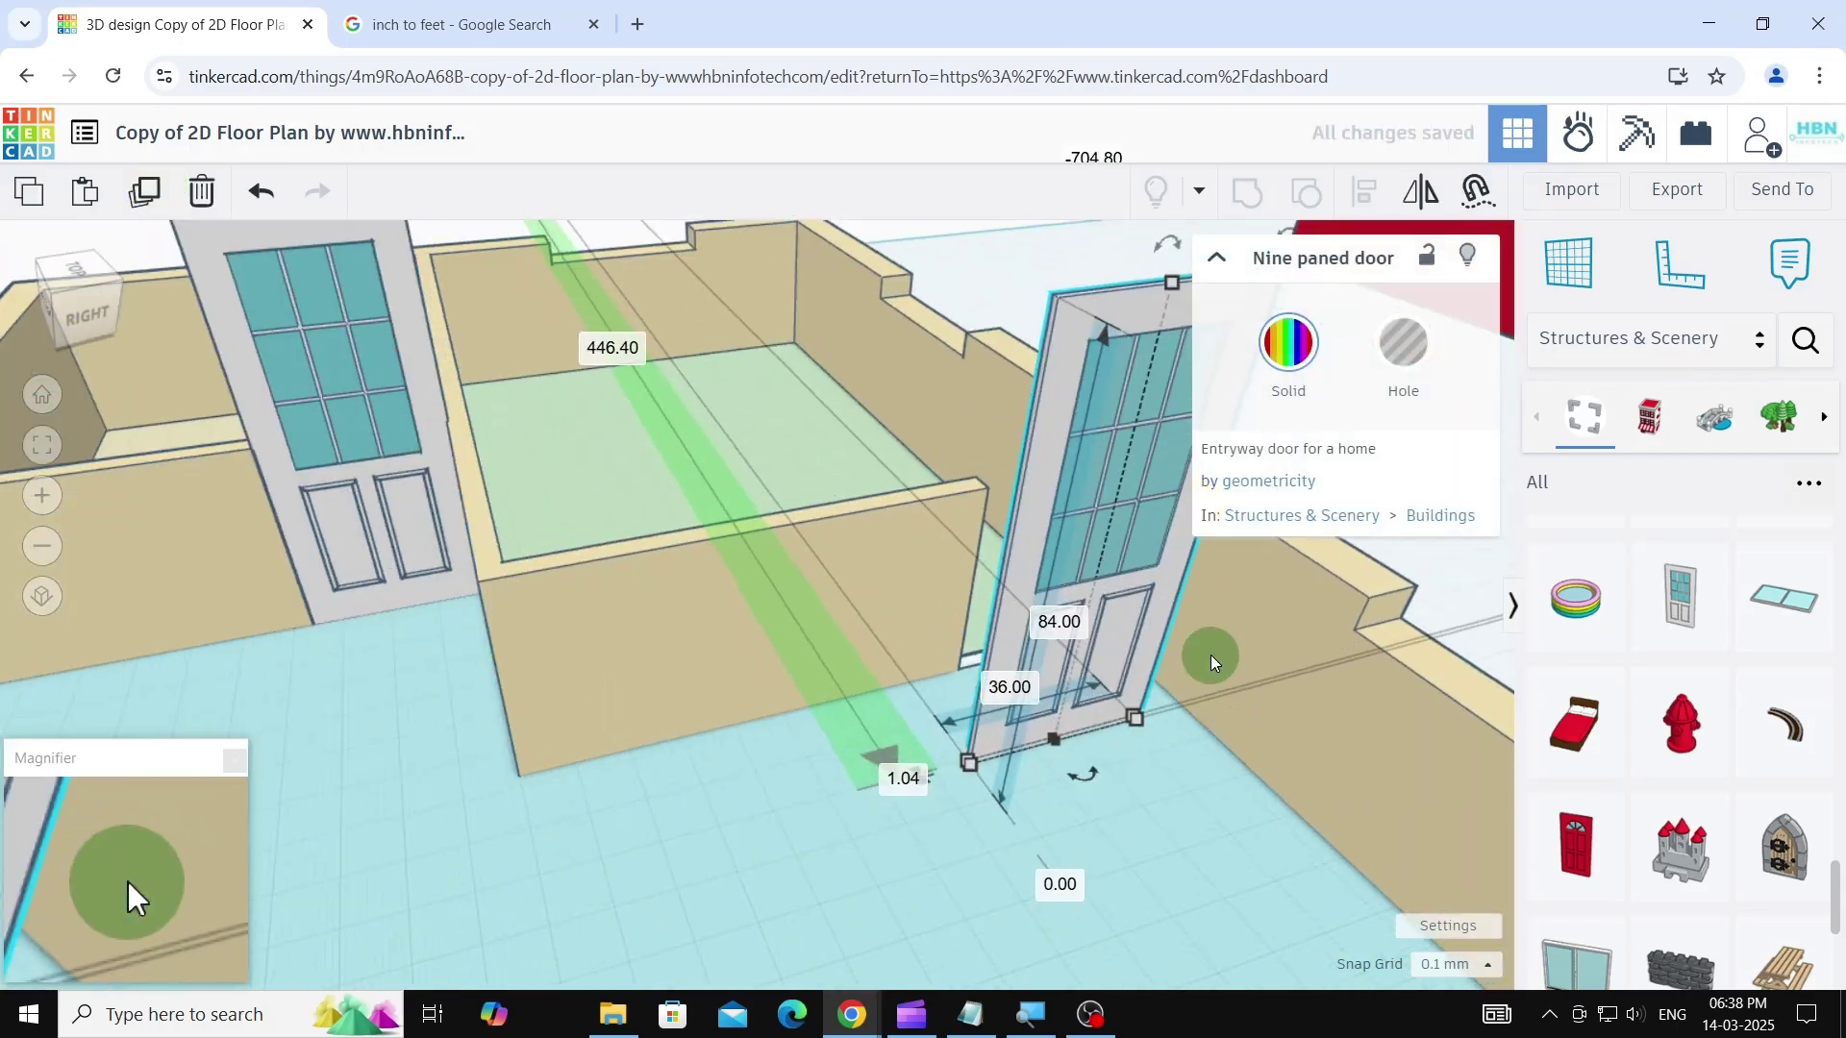
pyautogui.scroll(6, 1077, 769)
pyautogui.moveTo(453, 594); pyautogui.dragTo(333, 552)
pyautogui.scroll(-10, 769, 587)
pyautogui.click(918, 388)
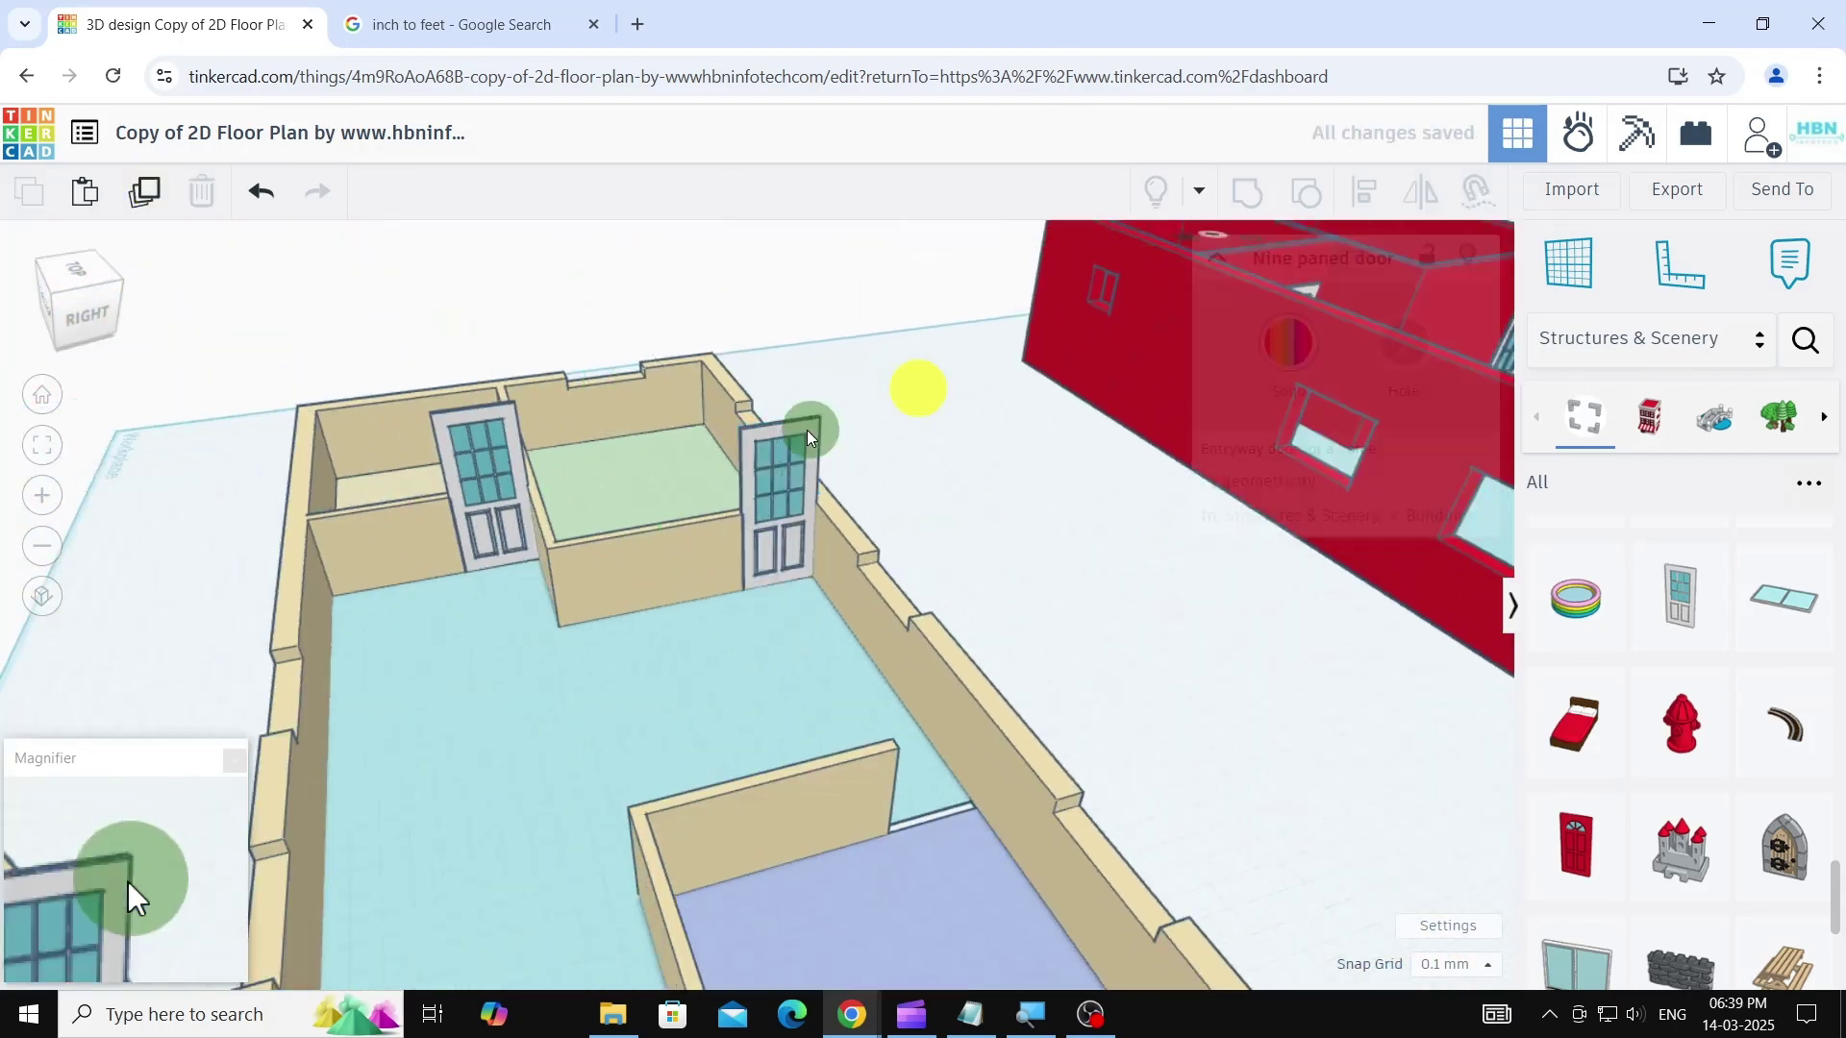
# - Fit Nine paned doors into the low house's front room doorway and its entrance doorway
pyautogui.keyDown('alt'); pyautogui.moveTo(807, 438); pyautogui.dragTo(1006, 648); pyautogui.keyUp('alt')
pyautogui.scroll(10, 890, 841)
pyautogui.moveTo(602, 705); pyautogui.dragTo(639, 669)
pyautogui.scroll(-12, 638, 670)
pyautogui.click(885, 846)
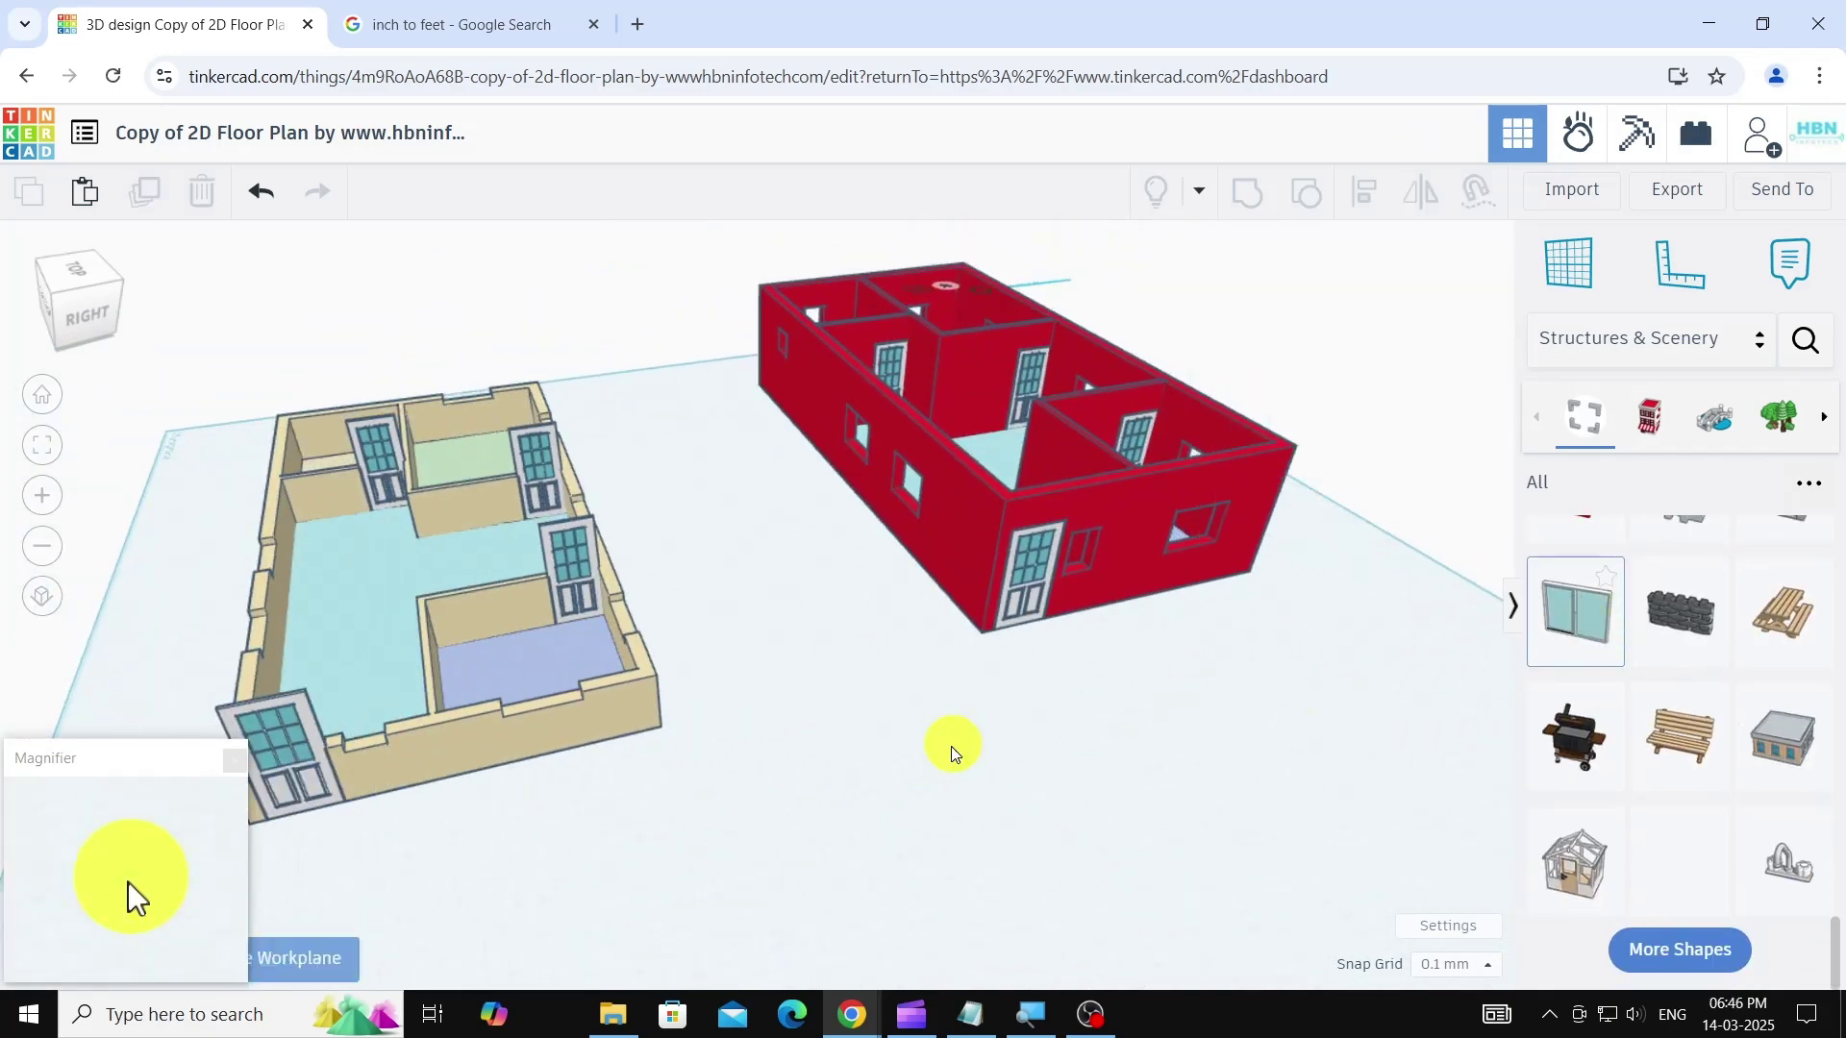
# - Place a Sliding Windows shape before the tall house, size it 48 wide and 36 high, and turn it parallel to the entrance wall
pyautogui.click(953, 746)
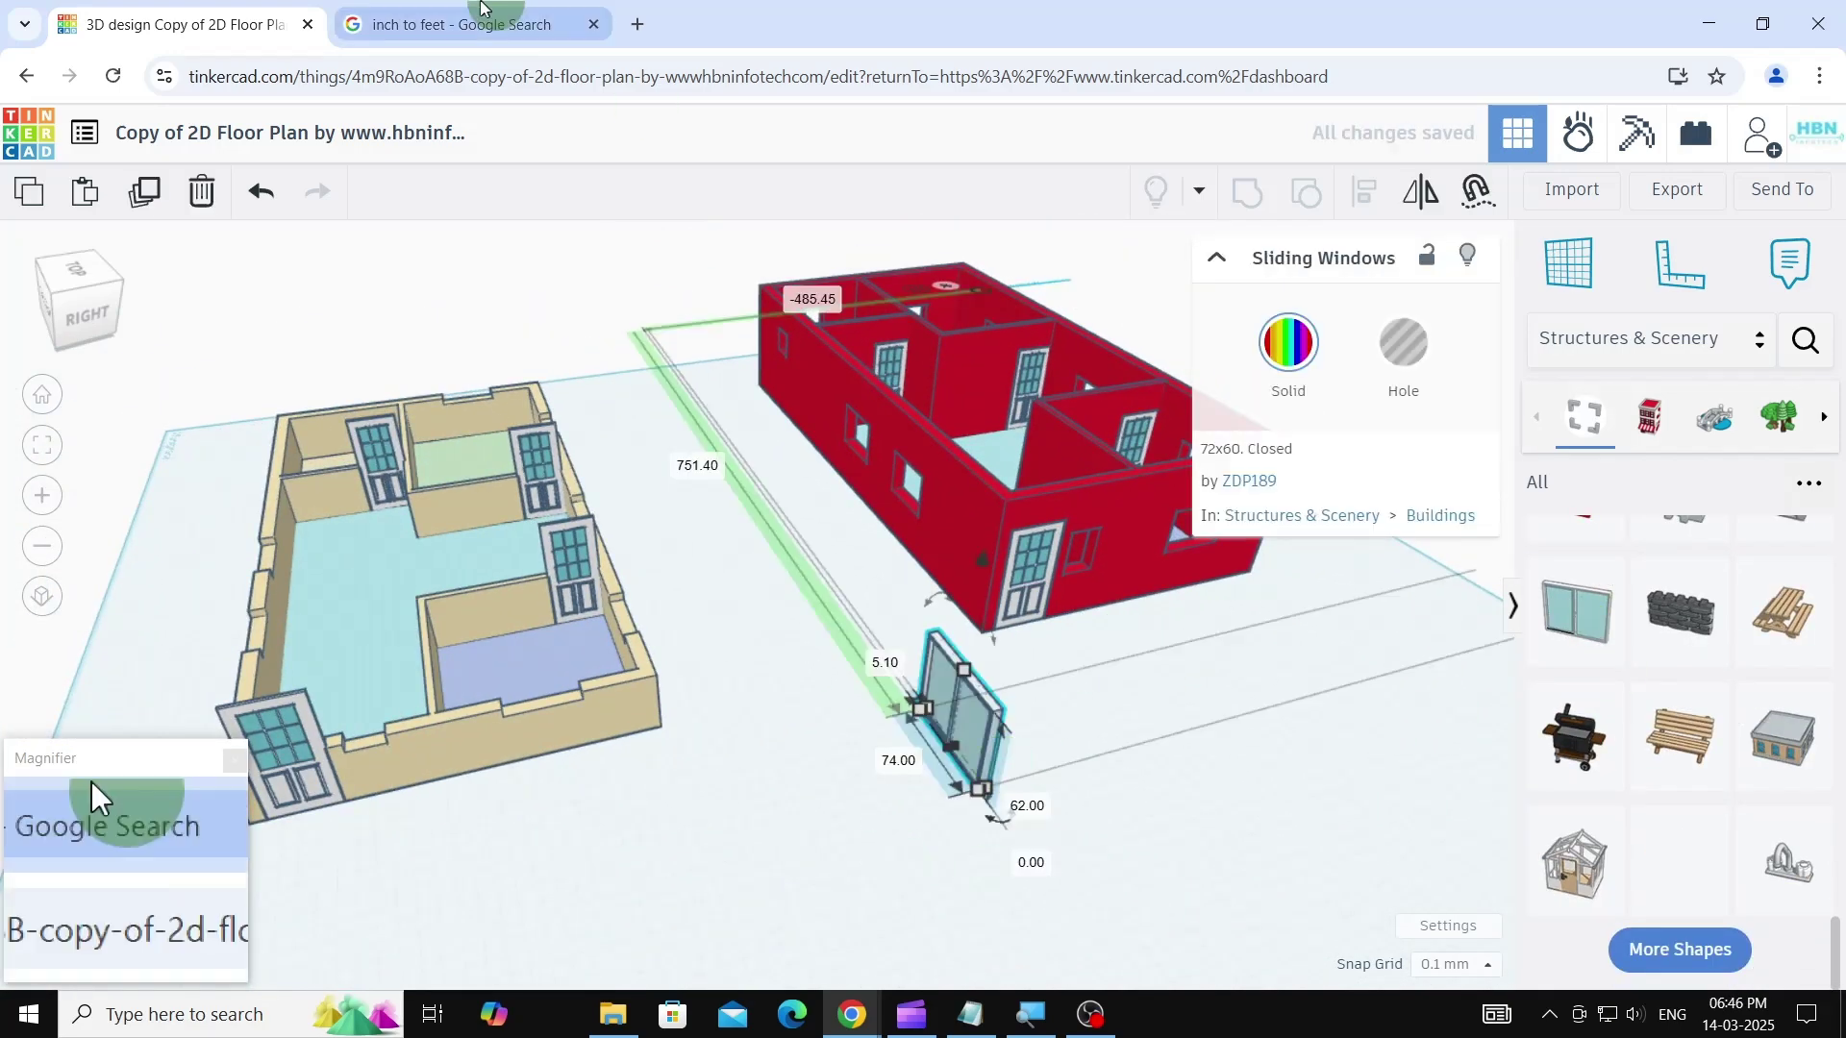
pyautogui.scroll(4, 918, 846)
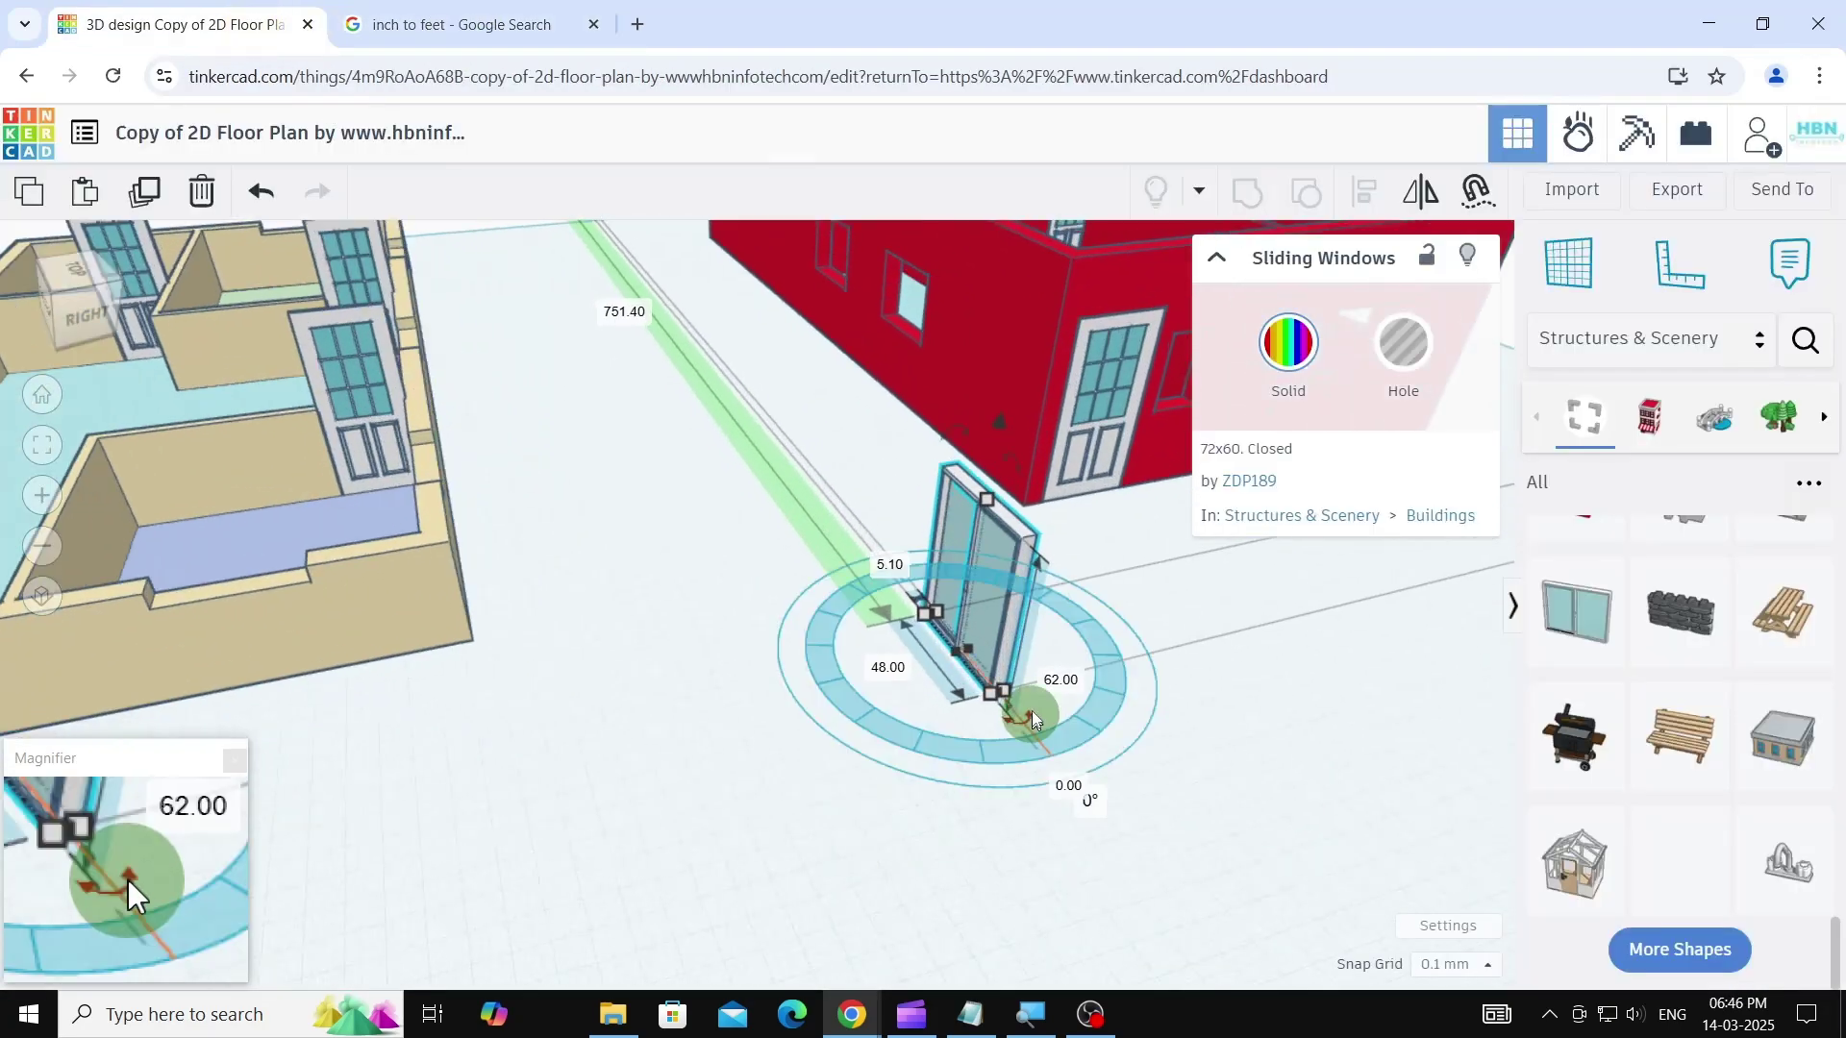
pyautogui.moveTo(1040, 739); pyautogui.dragTo(1014, 632)
pyautogui.scroll(3, 1012, 630)
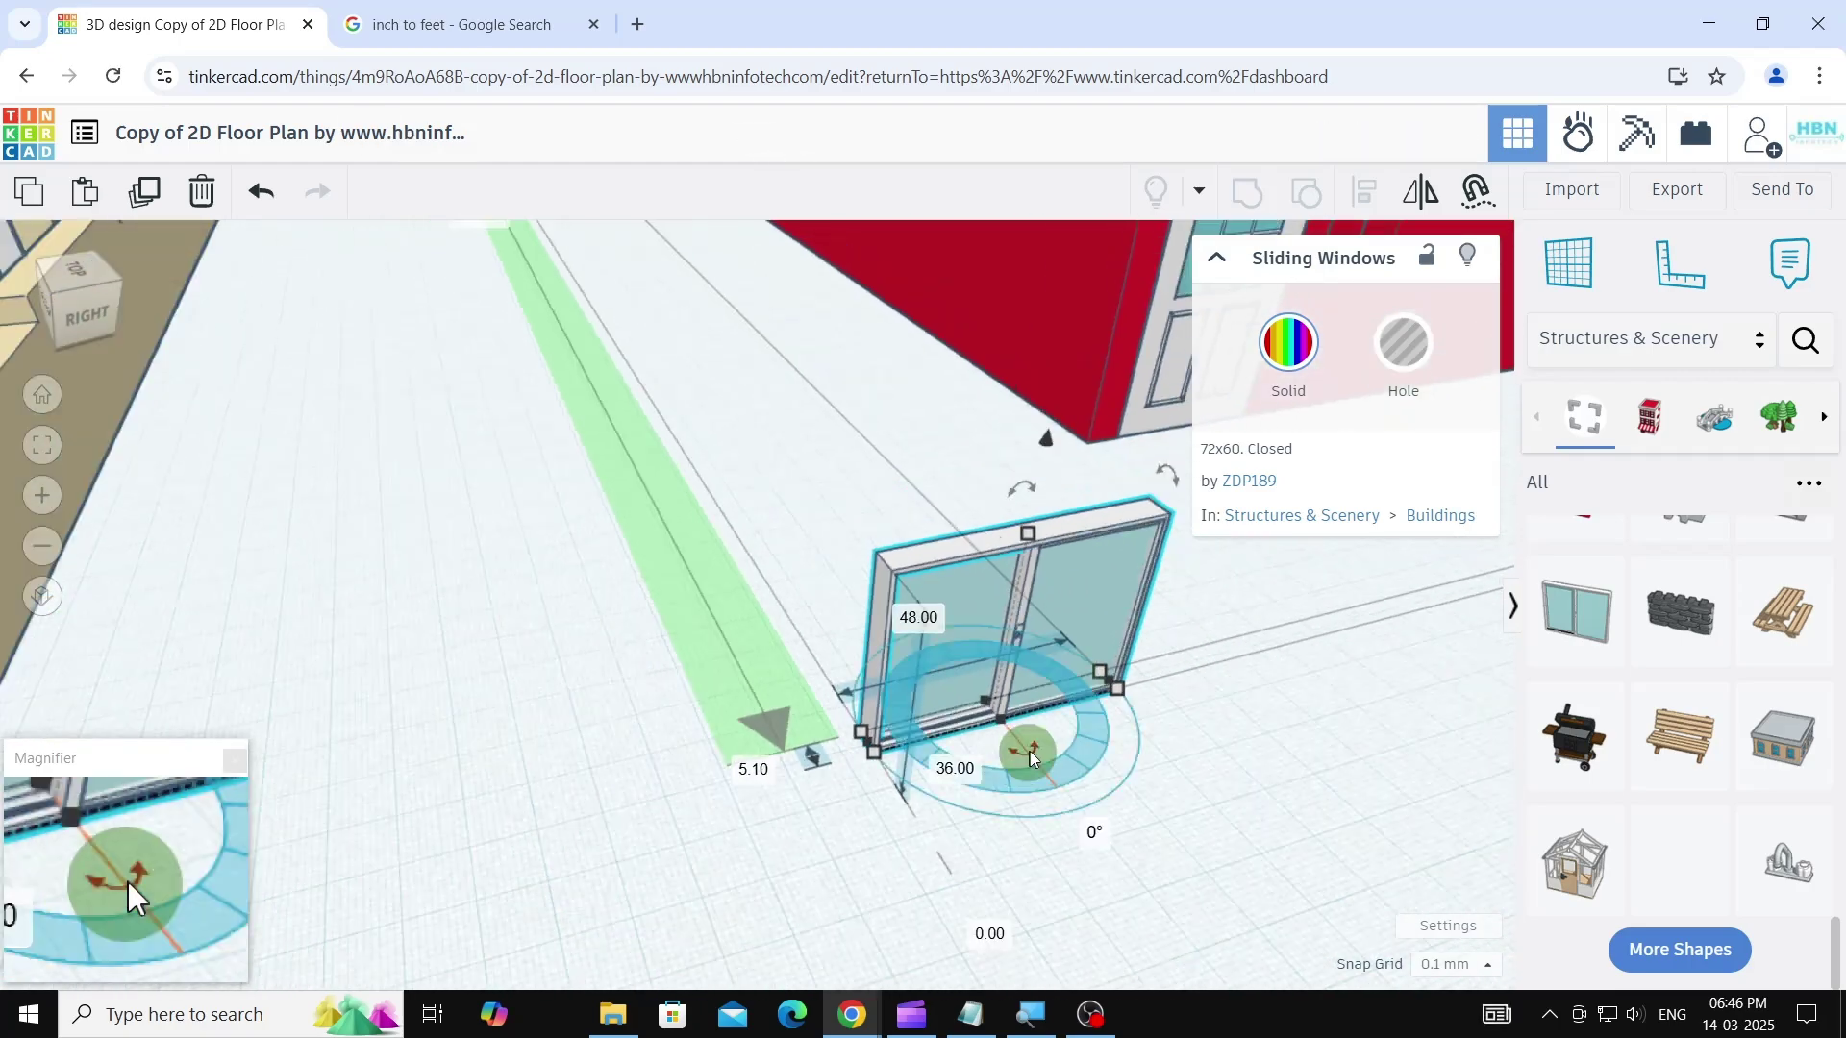
pyautogui.moveTo(1029, 753); pyautogui.dragTo(850, 815)
# - Move the sliding window in front of the tall house's entrance wall and raise it 36 above the workplane
pyautogui.scroll(-3, 850, 815)
pyautogui.scroll(-2, 850, 816)
pyautogui.click(1300, 659)
pyautogui.scroll(3, 1300, 660)
pyautogui.moveTo(577, 834); pyautogui.dragTo(1175, 647)
pyautogui.scroll(5, 1317, 748)
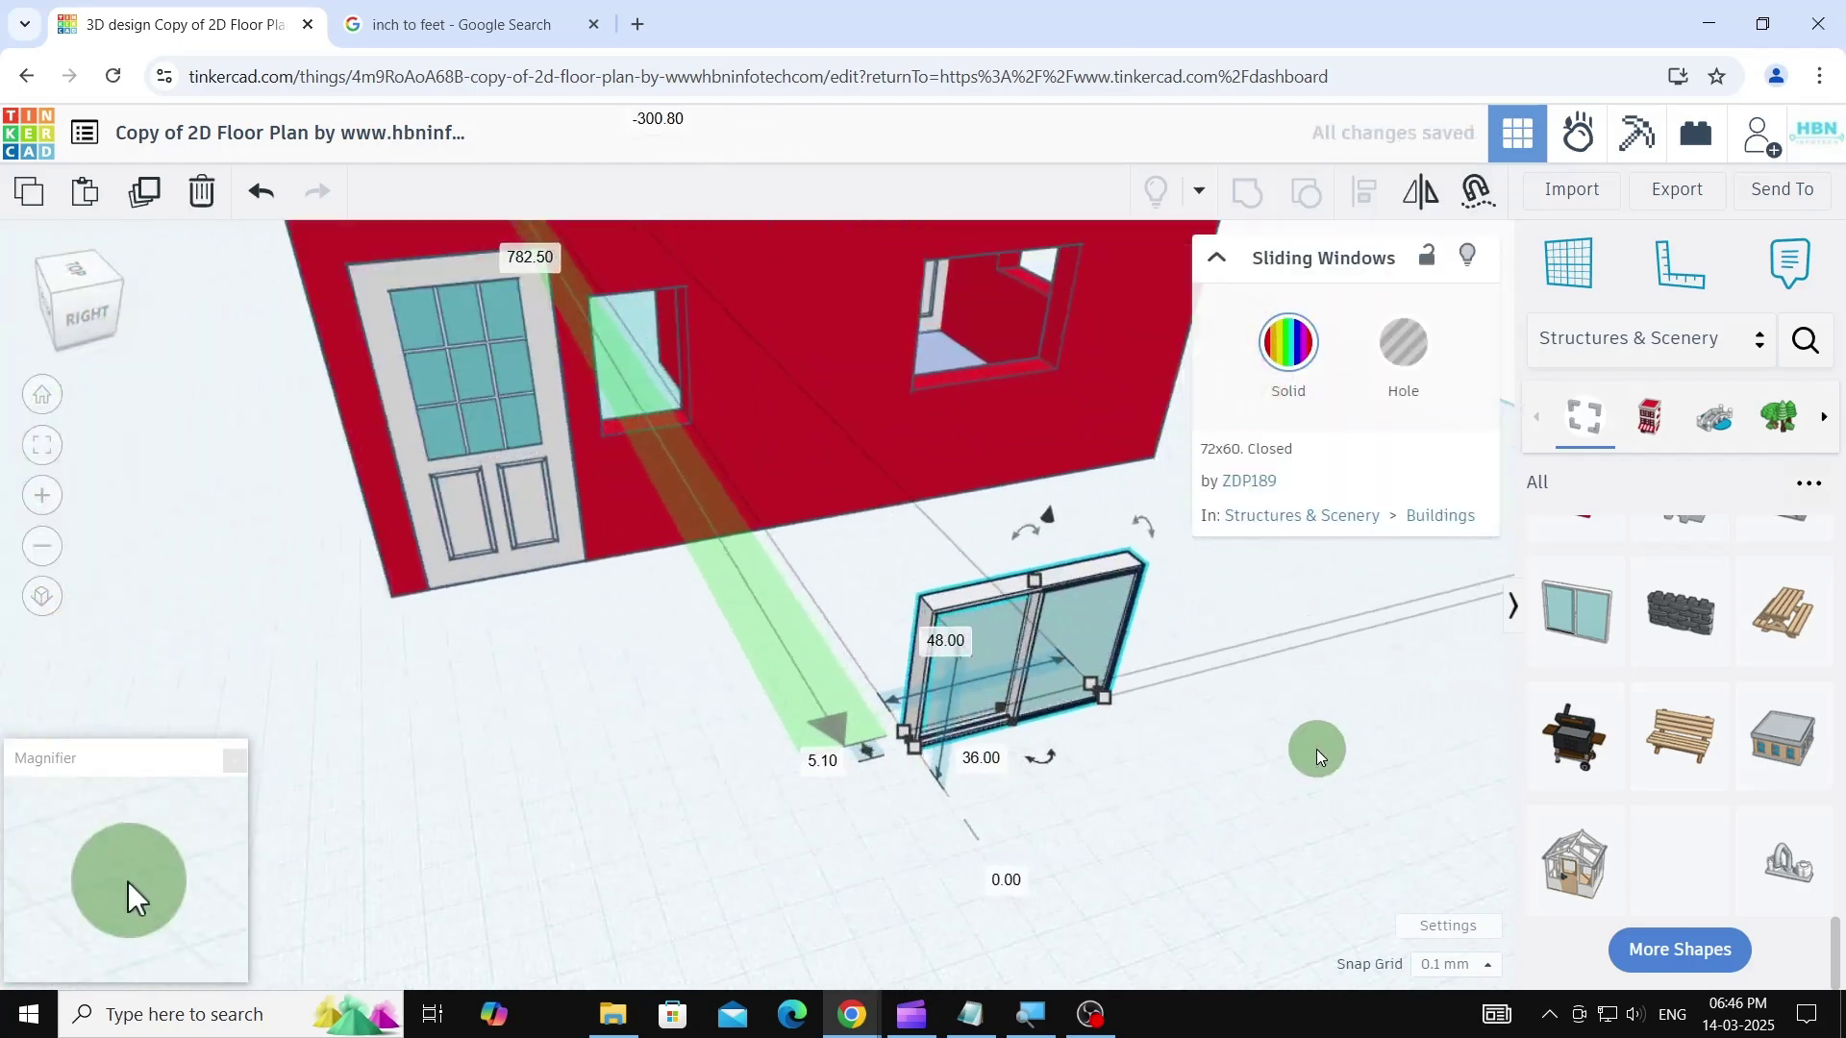
pyautogui.click(871, 942)
pyautogui.write('36')
pyautogui.press('Return')
# - Fit the 48 wide window into the tall house's wide front opening and bring a duplicate out in front of the house
pyautogui.scroll(-3, 871, 817)
pyautogui.scroll(5, 879, 460)
pyautogui.moveTo(790, 501); pyautogui.dragTo(505, 560)
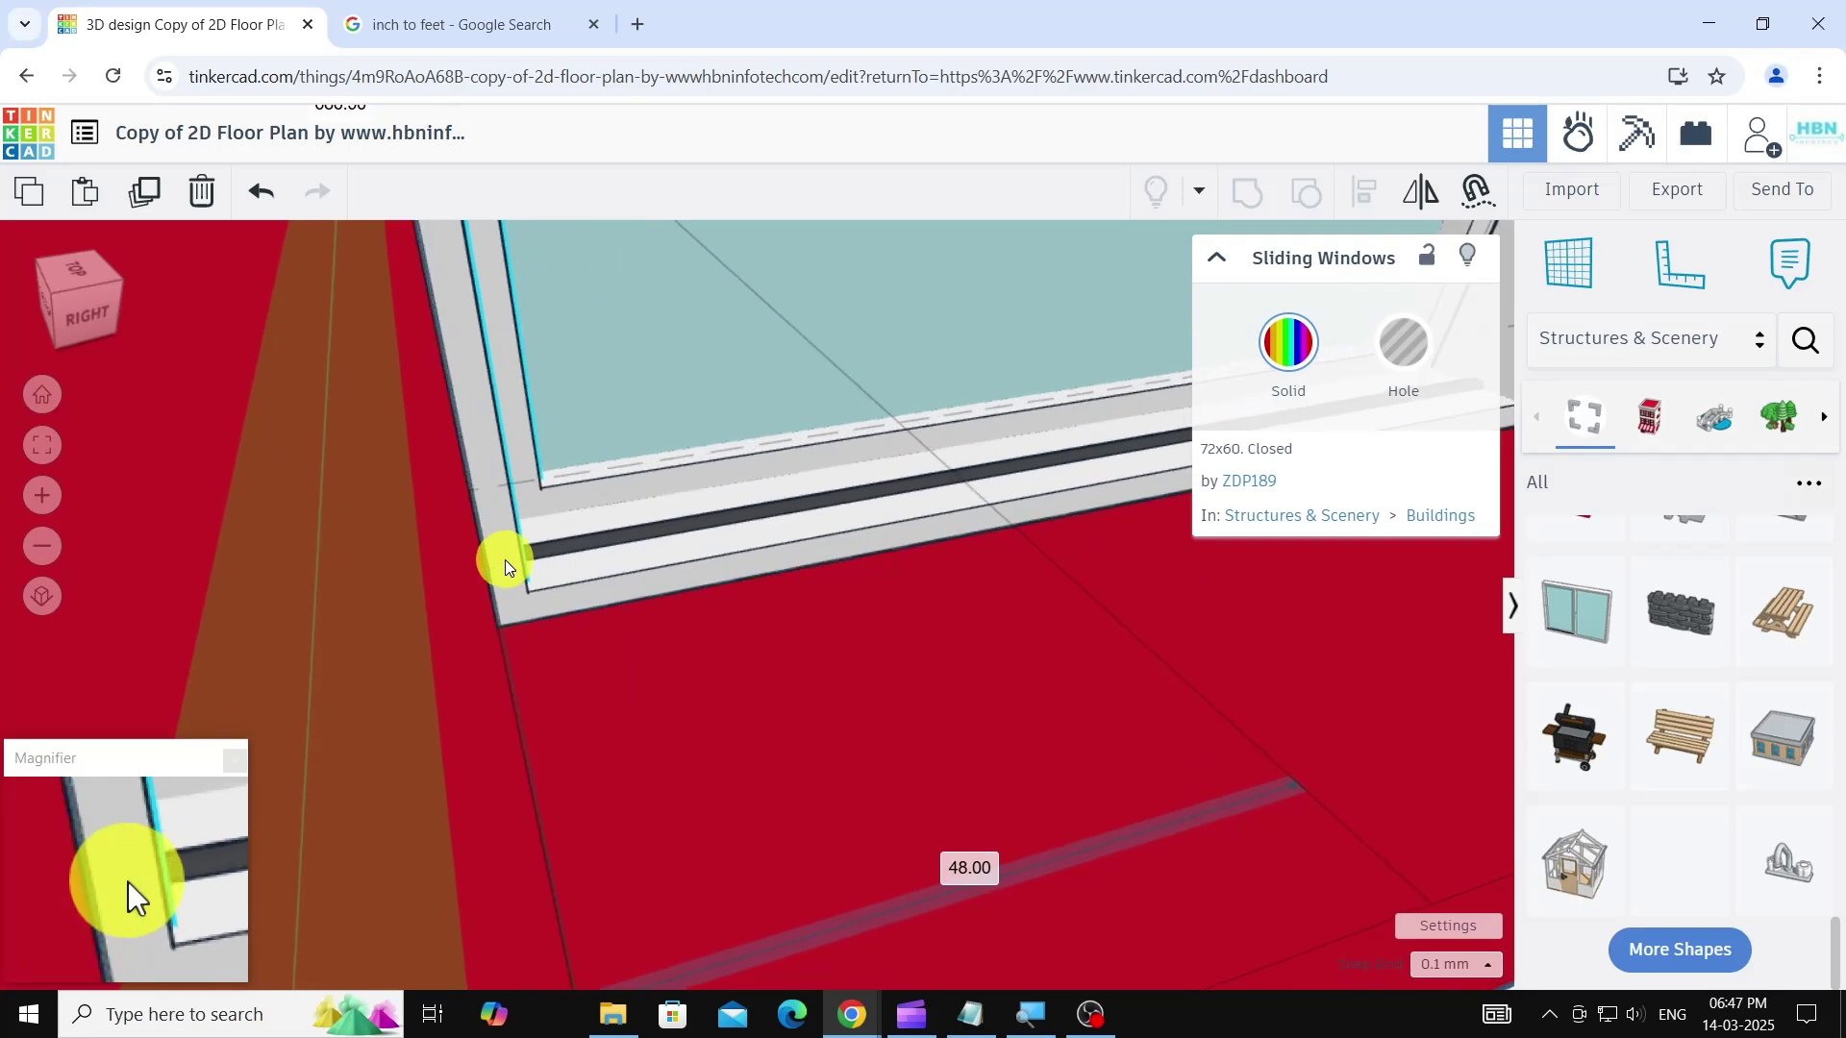
pyautogui.scroll(-5, 1098, 625)
pyautogui.scroll(-3, 1098, 625)
pyautogui.scroll(-2, 1200, 817)
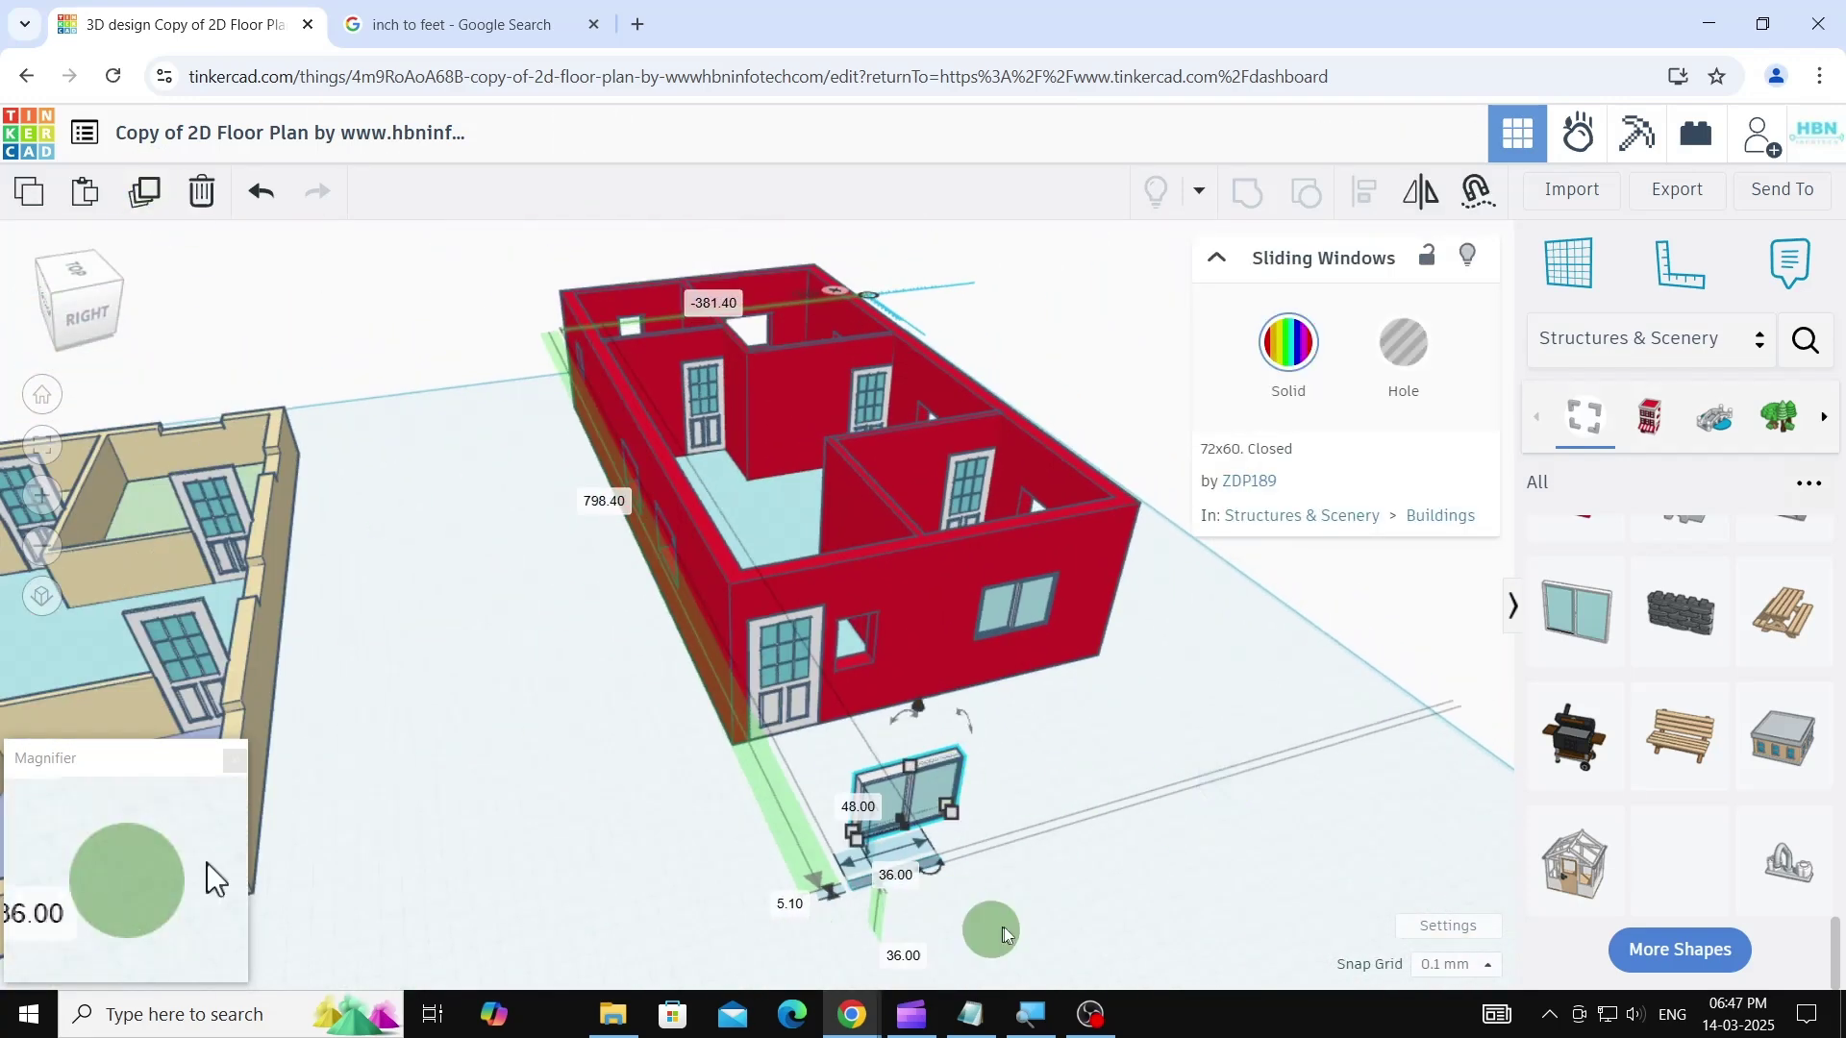
# - Set the duplicate window's width to 24 and fit it into the narrow opening beside the tall house's entrance door
pyautogui.scroll(3, 1005, 935)
pyautogui.click(791, 803)
pyautogui.press('Return')
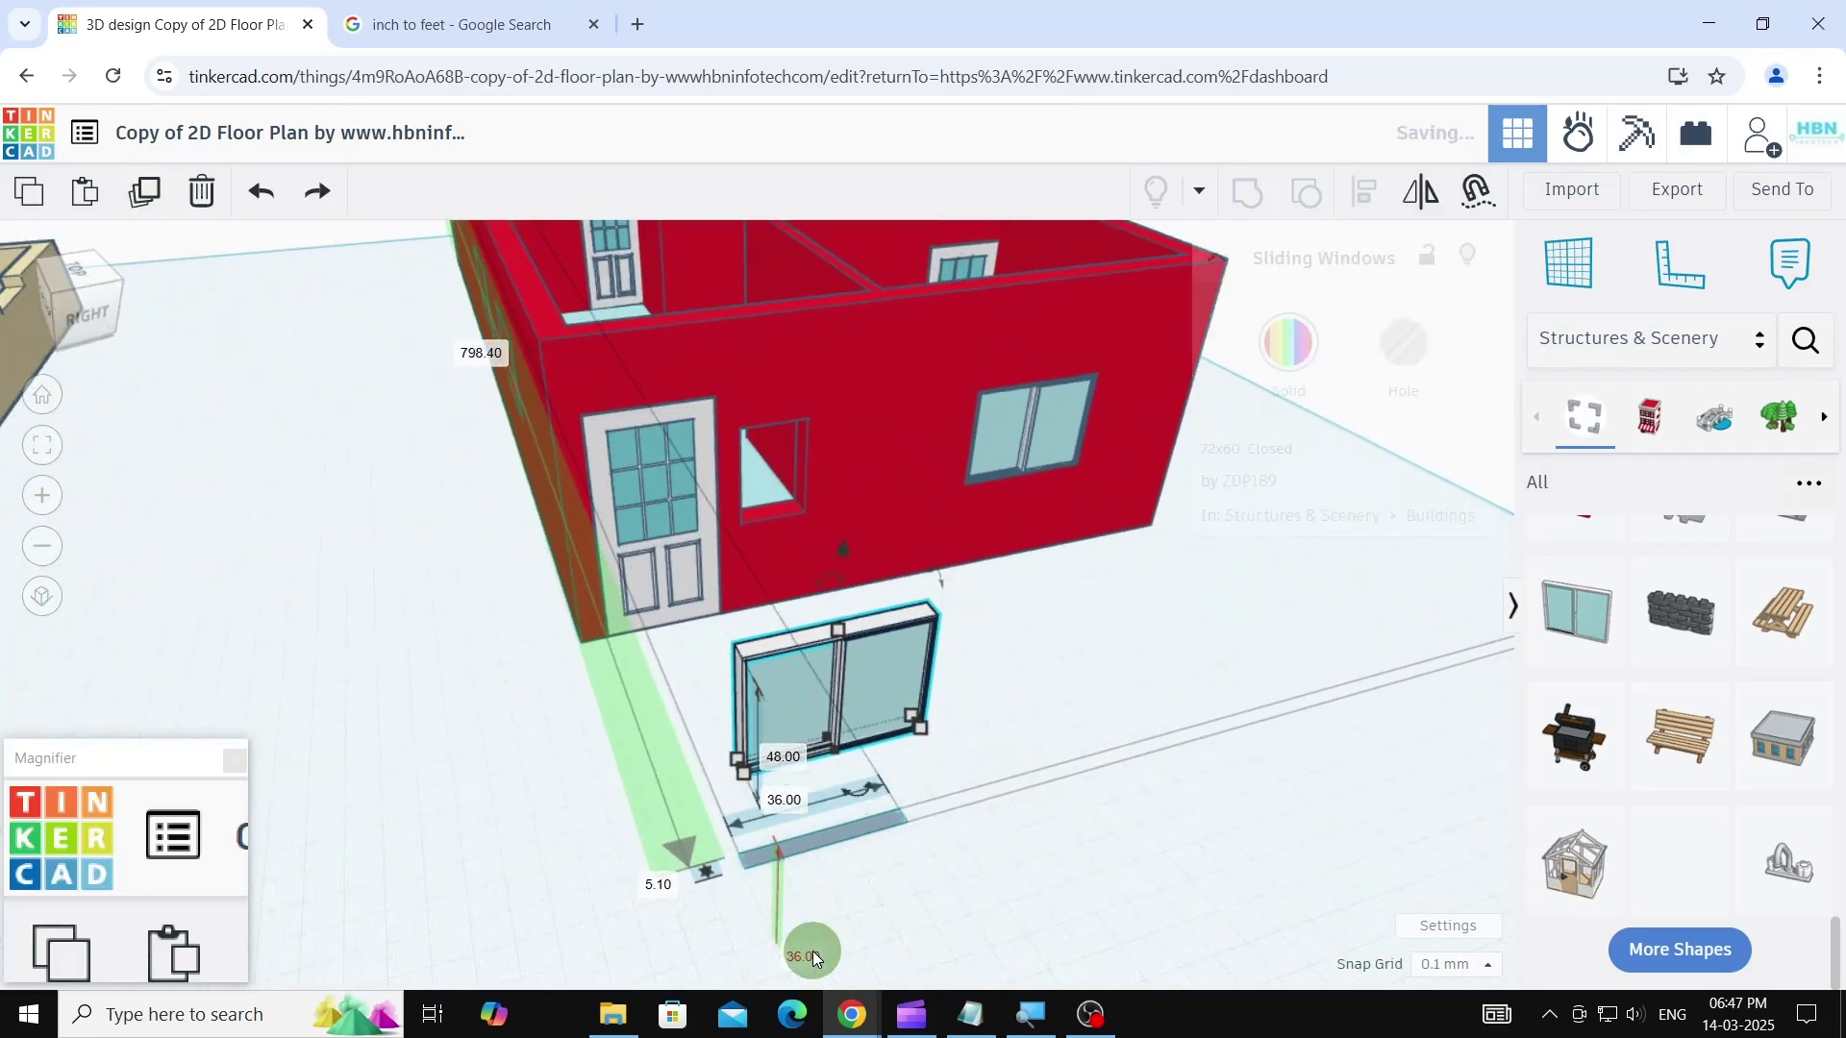
pyautogui.write('24')
pyautogui.press('Return')
pyautogui.scroll(1, 784, 758)
pyautogui.moveTo(808, 687); pyautogui.dragTo(805, 430)
pyautogui.scroll(5, 806, 430)
pyautogui.scroll(-5, 502, 626)
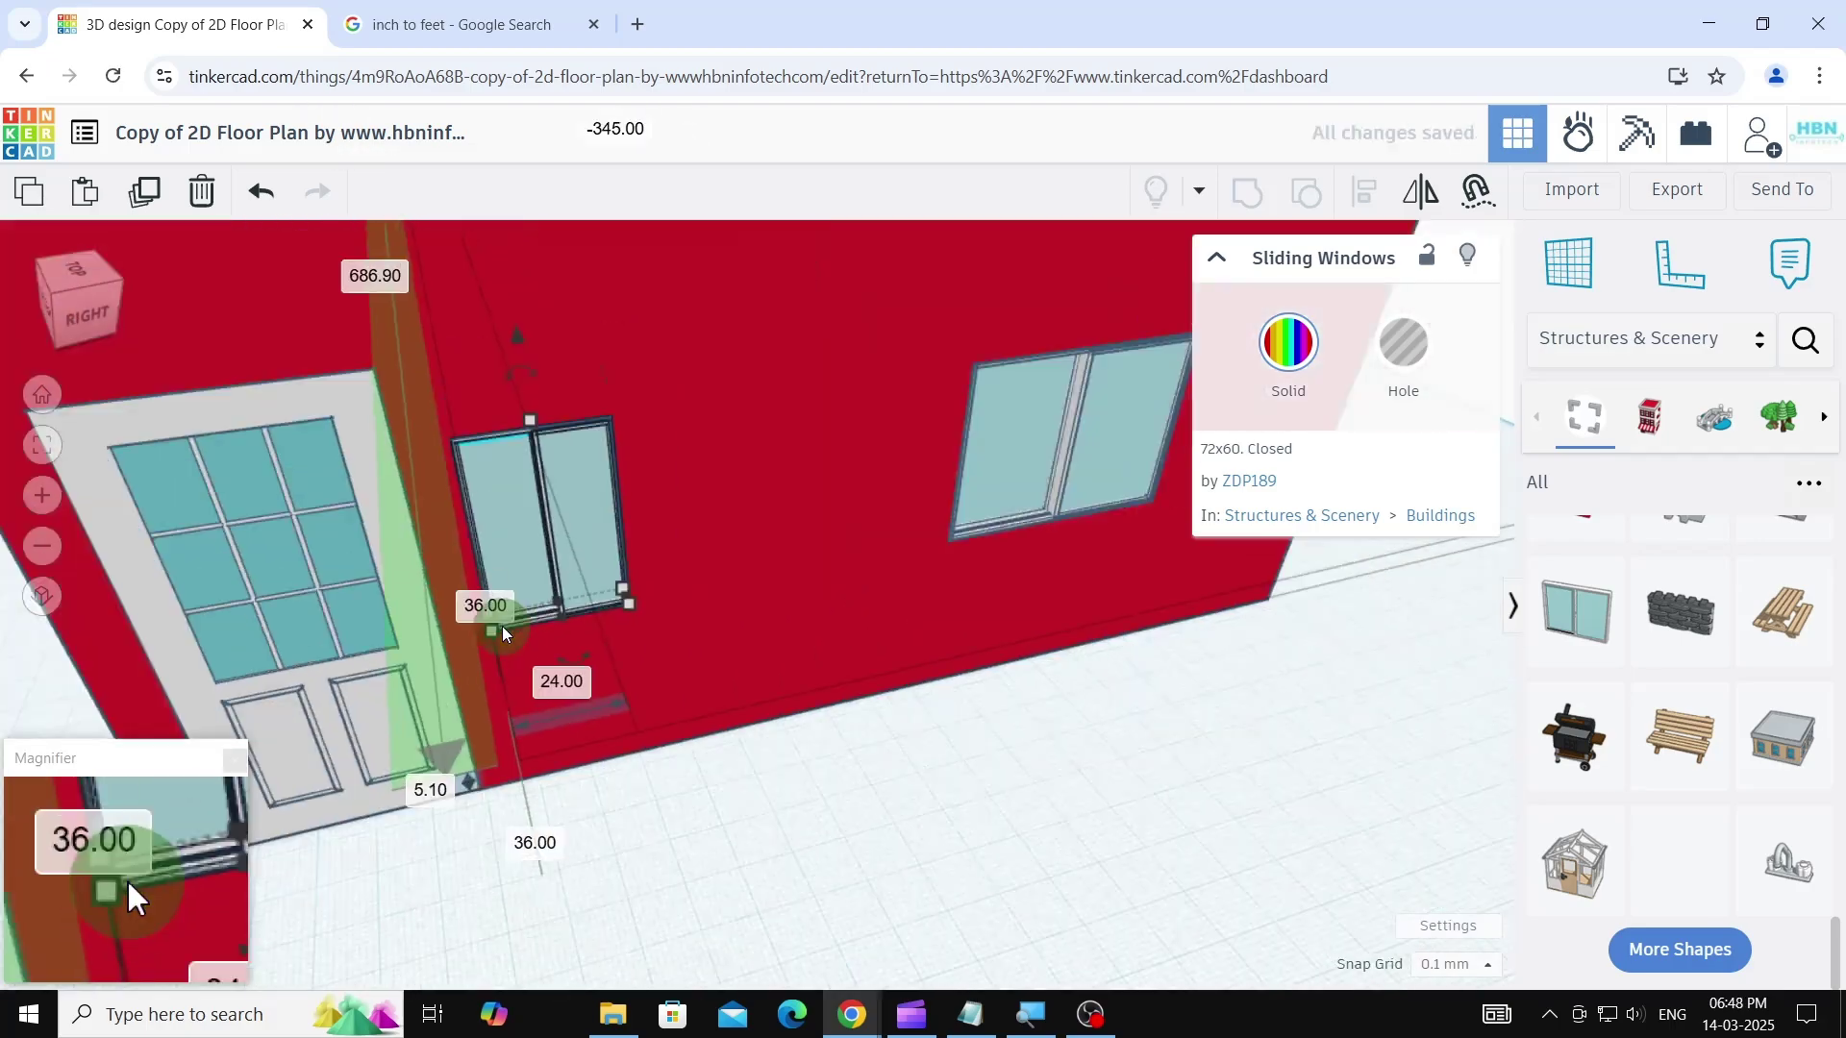
# - Duplicate the tall house's 48 wide front window and fit the copy into the low house's wide front opening
pyautogui.click(971, 471)
pyautogui.click(161, 208)
pyautogui.scroll(-7, 1069, 654)
pyautogui.moveTo(903, 500); pyautogui.dragTo(471, 779)
pyautogui.scroll(8, 459, 786)
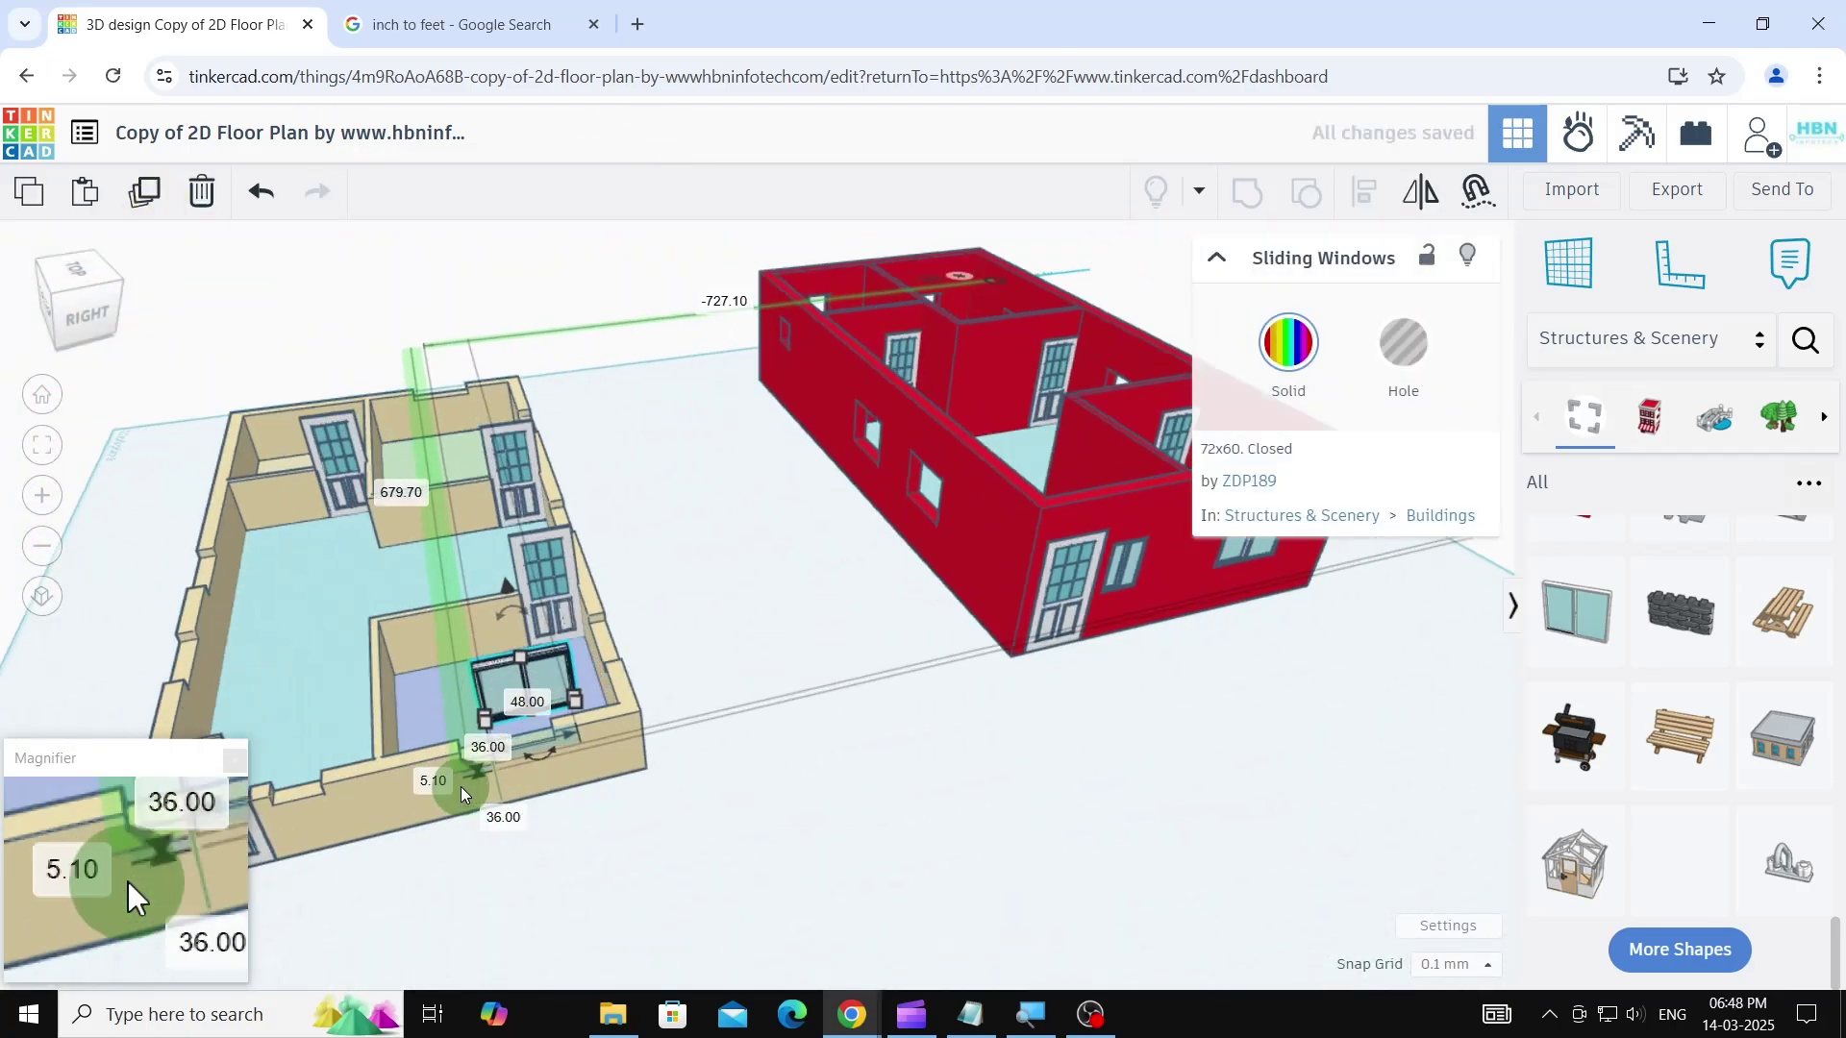
pyautogui.moveTo(399, 480); pyautogui.dragTo(404, 688)
pyautogui.scroll(4, 403, 694)
pyautogui.keyDown('shift'); pyautogui.click(394, 685); pyautogui.keyUp('shift')
pyautogui.keyDown('shift'); pyautogui.click(544, 746); pyautogui.keyUp('shift')
pyautogui.scroll(-2, 589, 644)
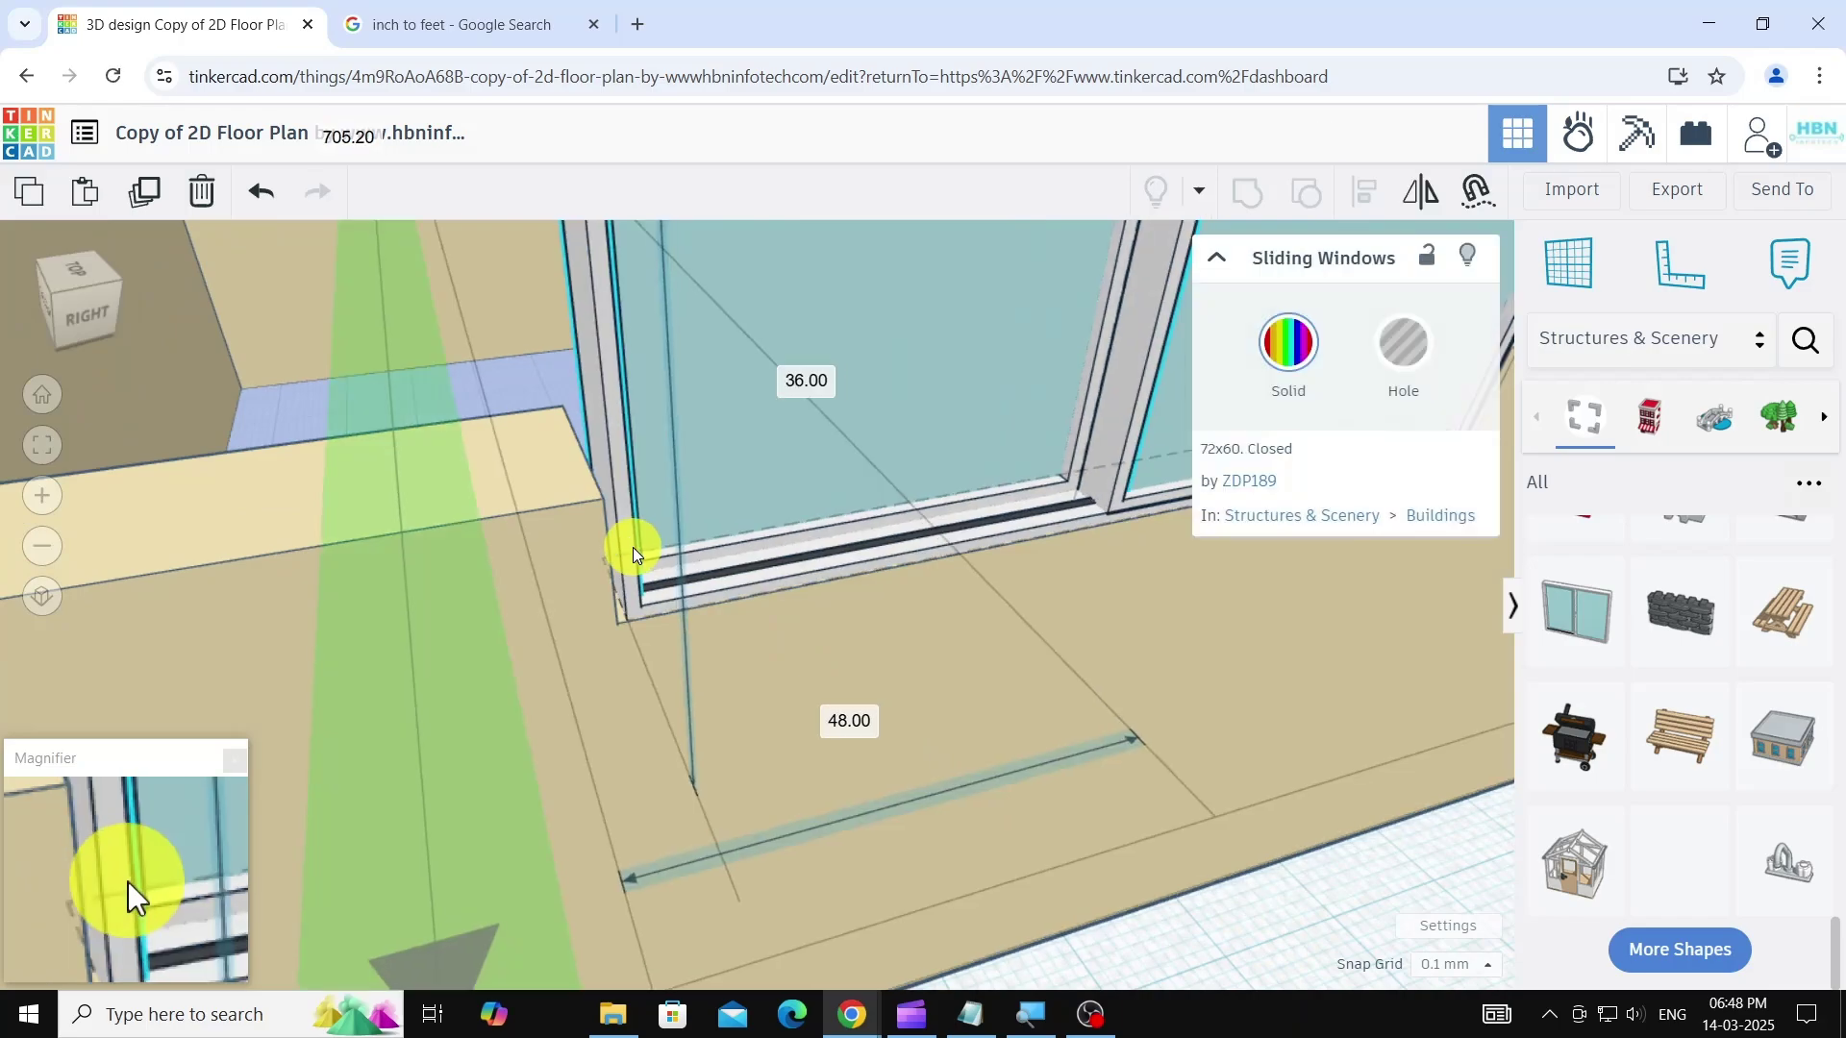
pyautogui.scroll(3, 630, 546)
pyautogui.scroll(-5, 604, 690)
# - Fit a 24 wide, 36 high sliding window copy into the low house's narrow front opening beside the entrance door
pyautogui.scroll(6, 1250, 783)
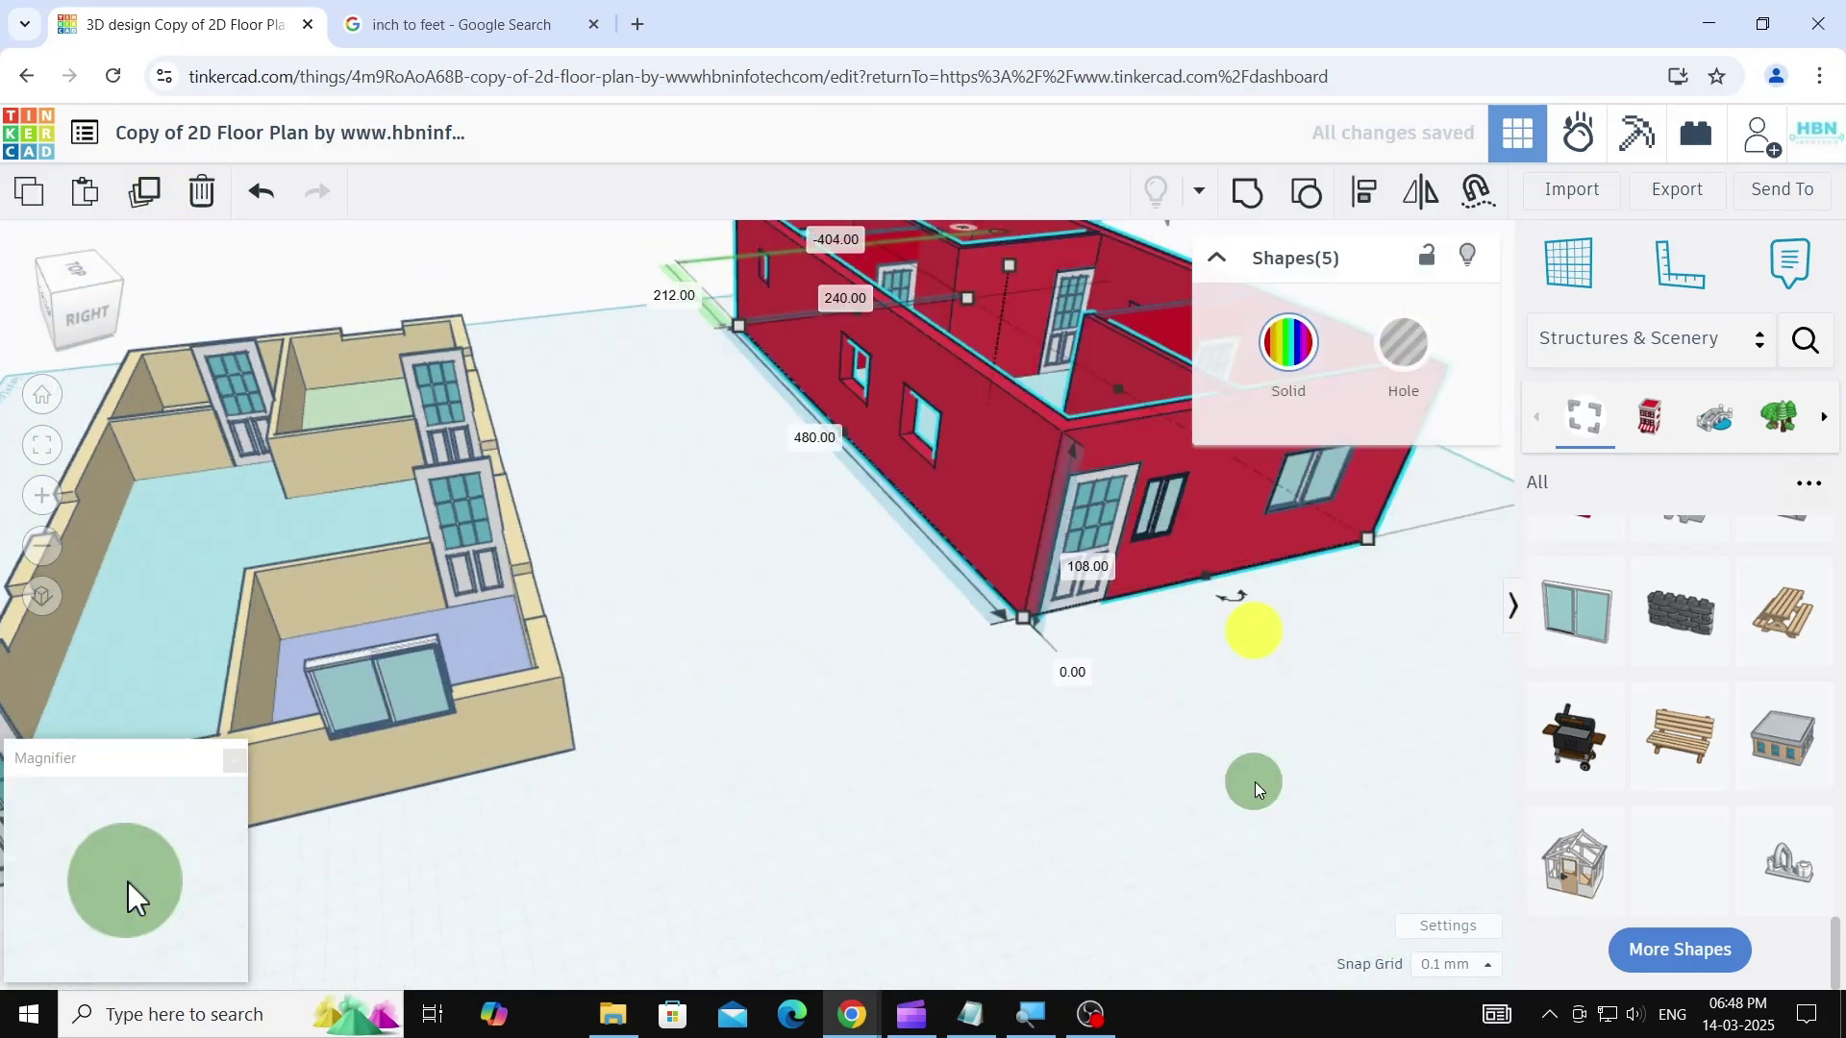
pyautogui.scroll(-5, 681, 719)
pyautogui.scroll(7, 436, 708)
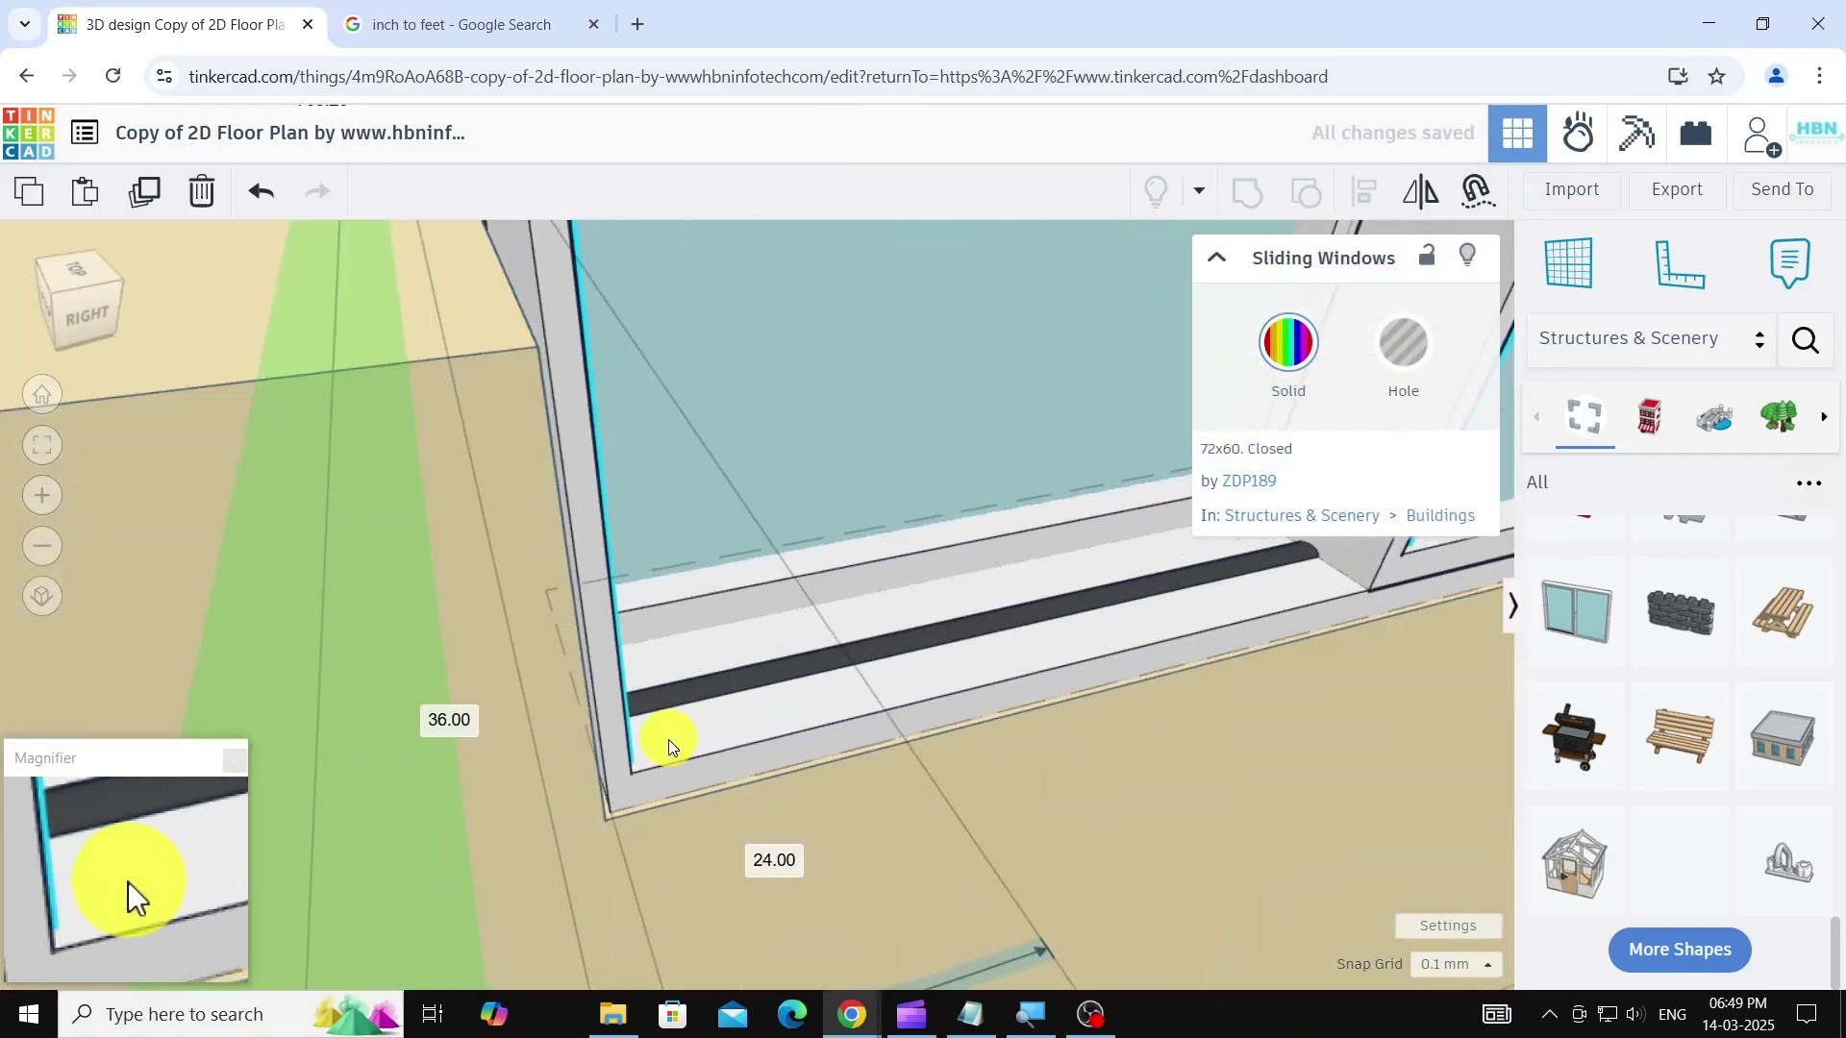
pyautogui.scroll(-5, 670, 747)
# - Turn a window copy sideways, size it 24 by 24, raise it to 60, and fit it into the tall house's rearmost left side opening
pyautogui.moveTo(542, 568); pyautogui.dragTo(913, 500)
pyautogui.scroll(3, 950, 686)
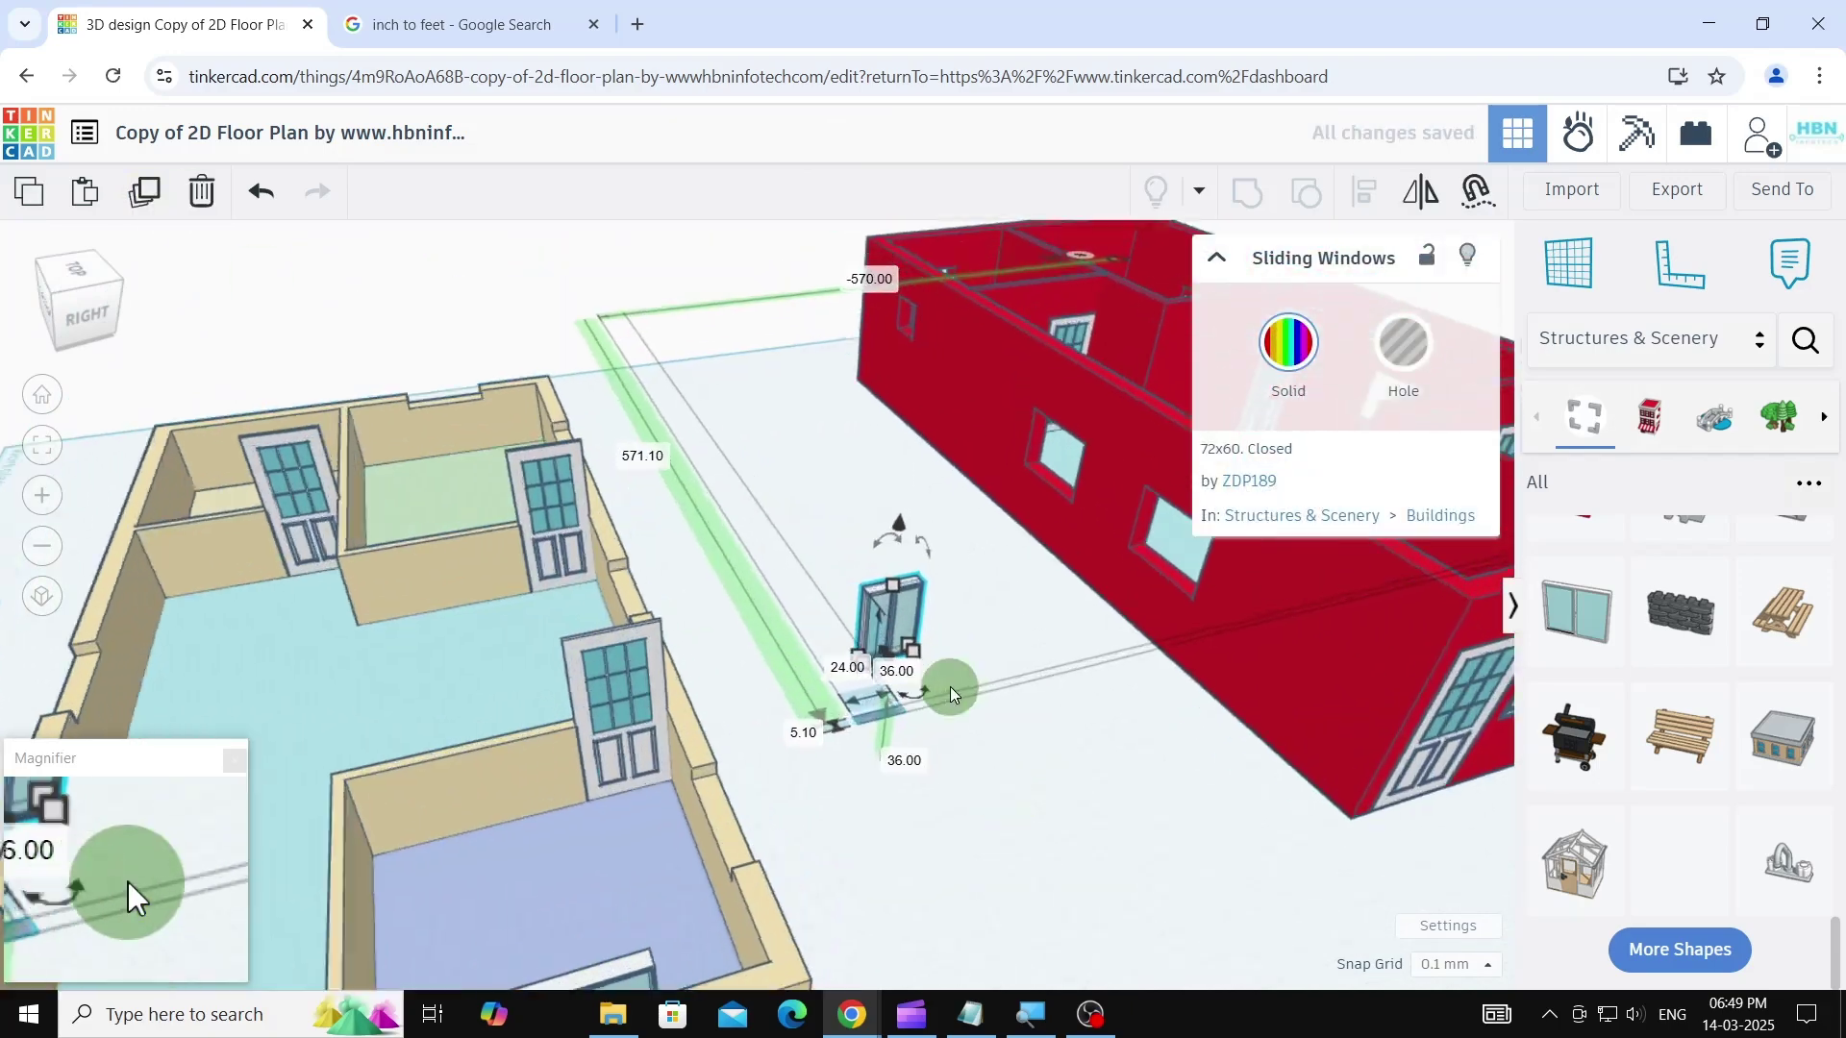
pyautogui.moveTo(950, 687); pyautogui.dragTo(932, 609)
pyautogui.scroll(3, 846, 688)
pyautogui.scroll(-2, 844, 688)
pyautogui.moveTo(817, 605); pyautogui.dragTo(965, 326)
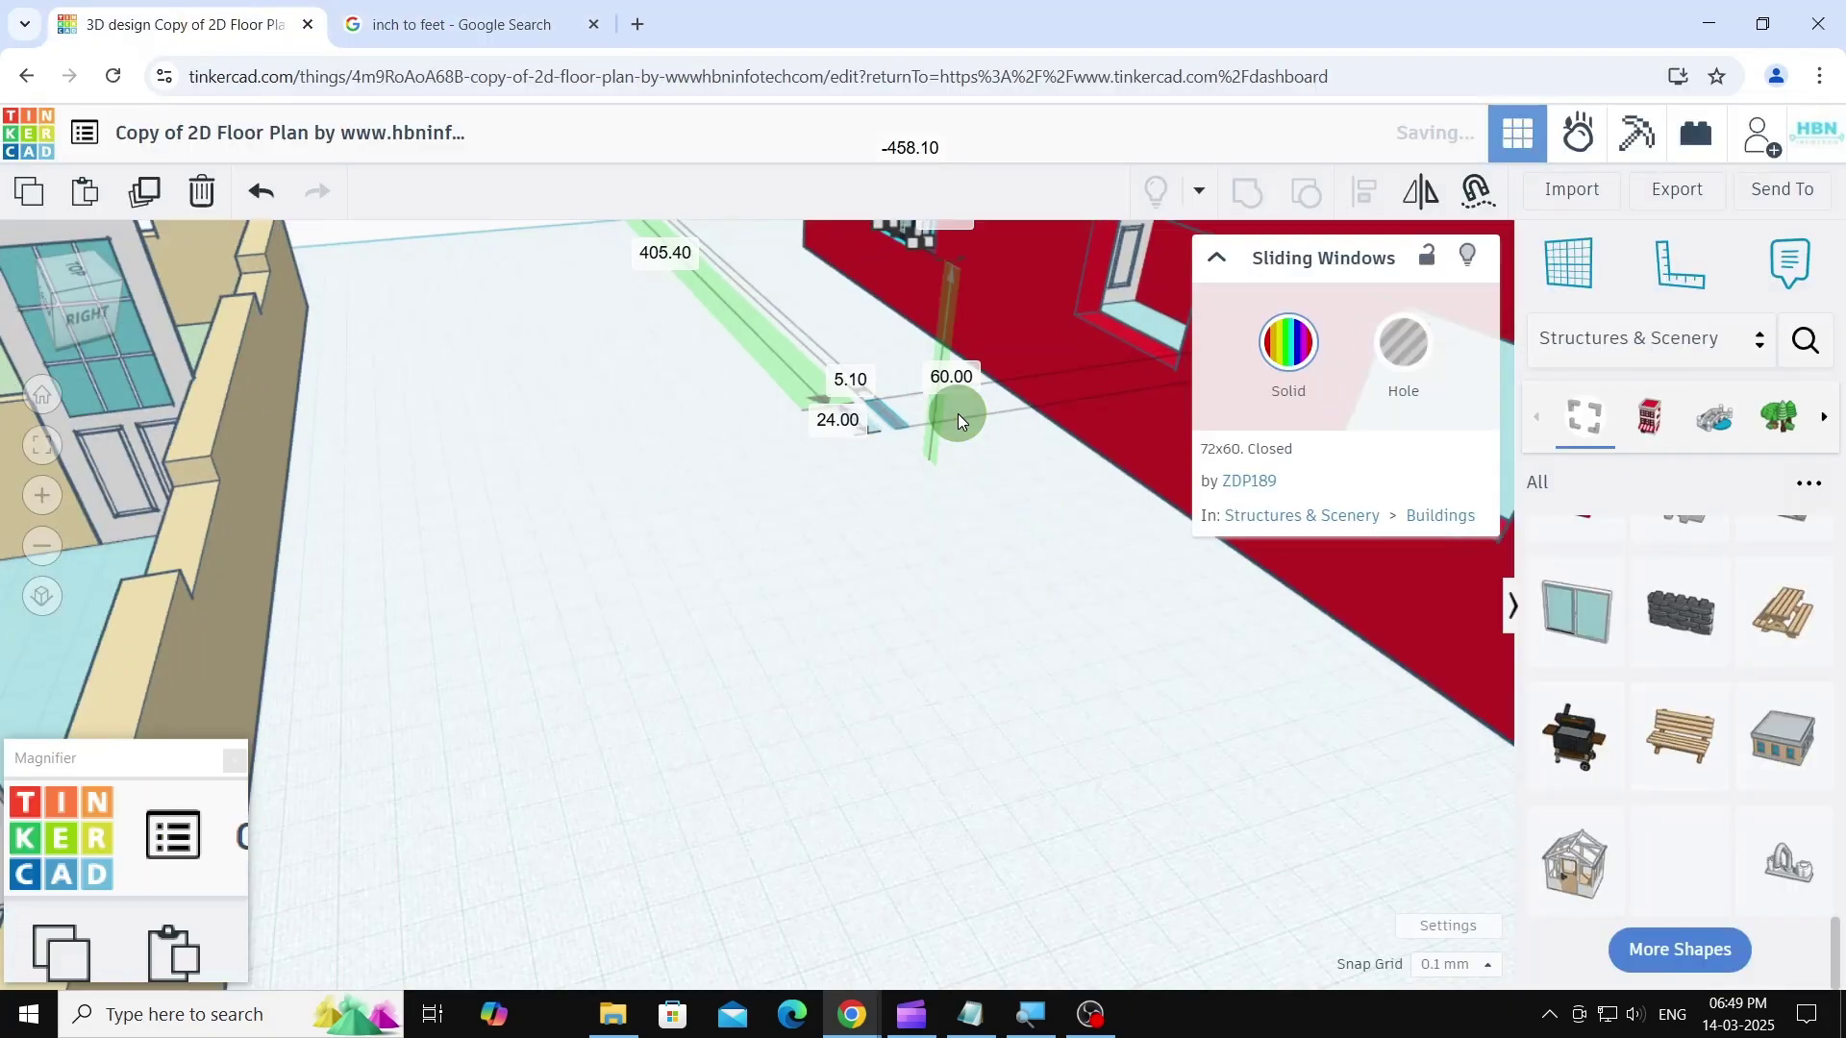
pyautogui.scroll(-4, 958, 413)
pyautogui.scroll(4, 902, 424)
pyautogui.scroll(5, 902, 425)
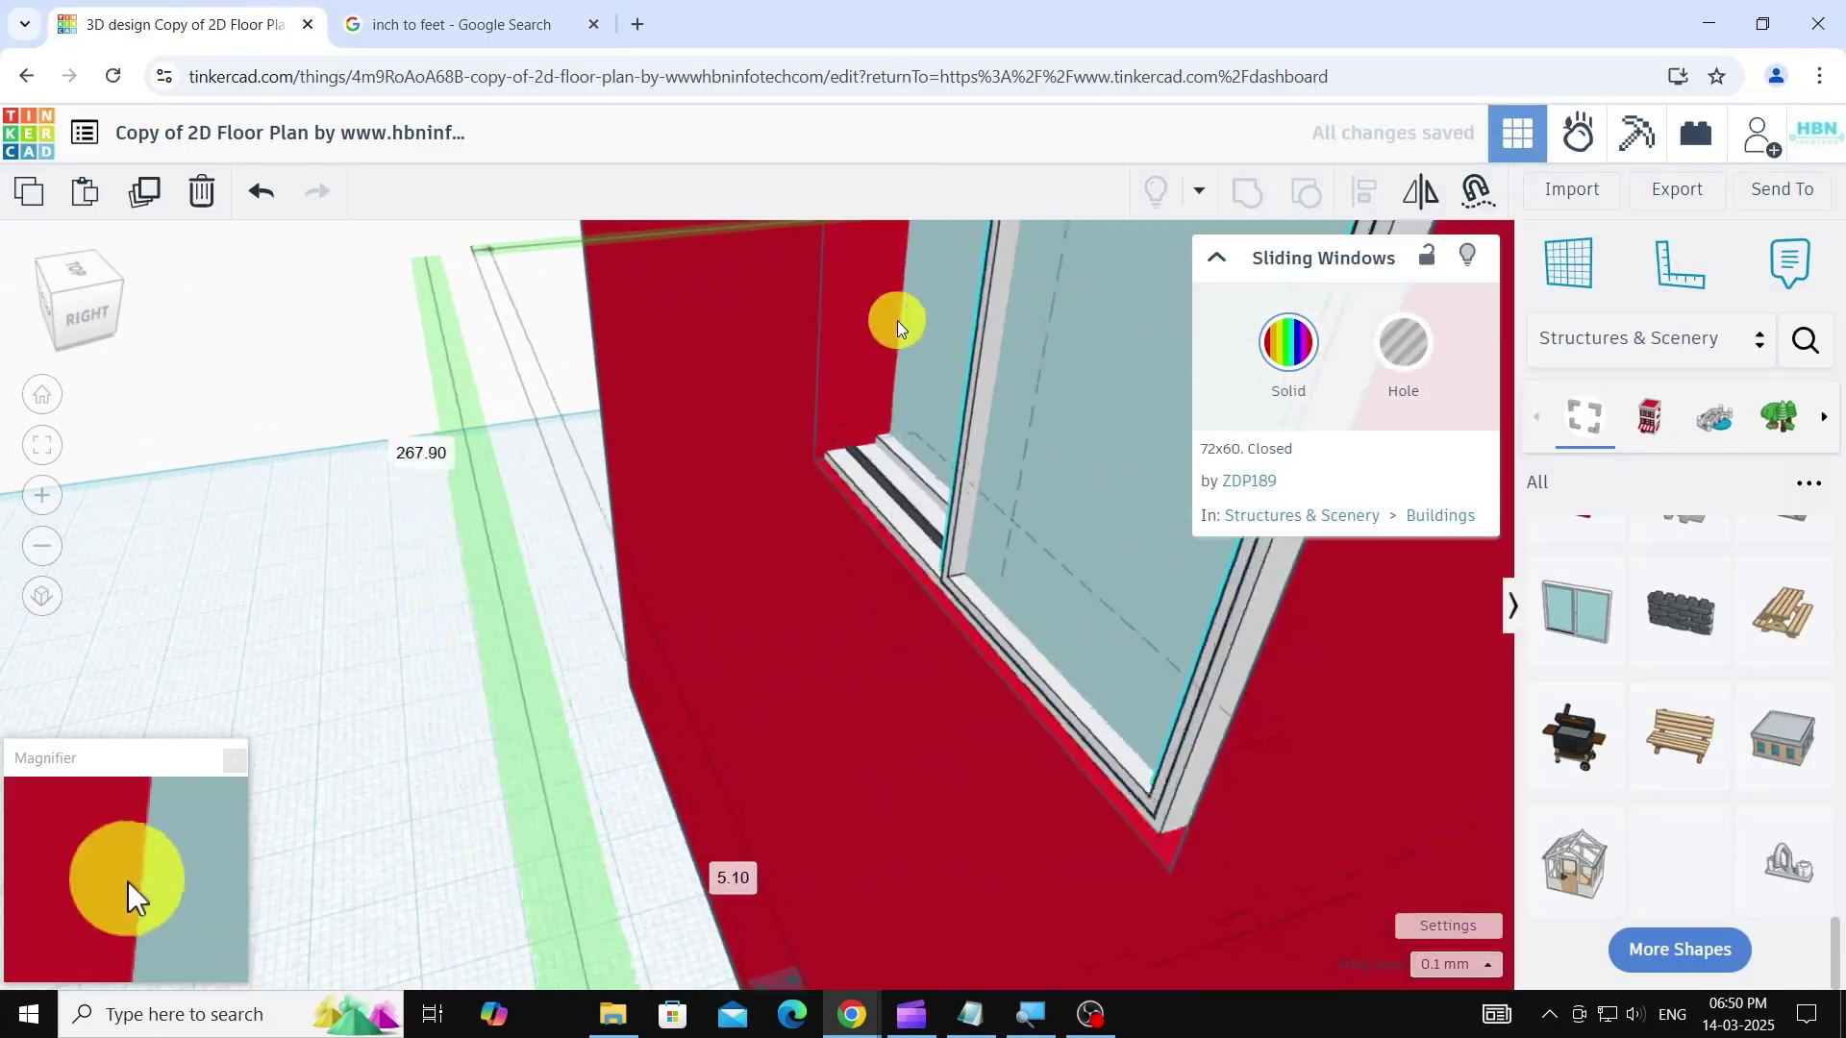
# - Duplicate the 24 by 24 window and pull the copy clear of the tall house's left side wall
pyautogui.moveTo(1064, 725); pyautogui.dragTo(474, 486, button='right')
pyautogui.scroll(-5, 627, 414)
pyautogui.click(147, 196)
pyautogui.moveTo(663, 389); pyautogui.dragTo(601, 452)
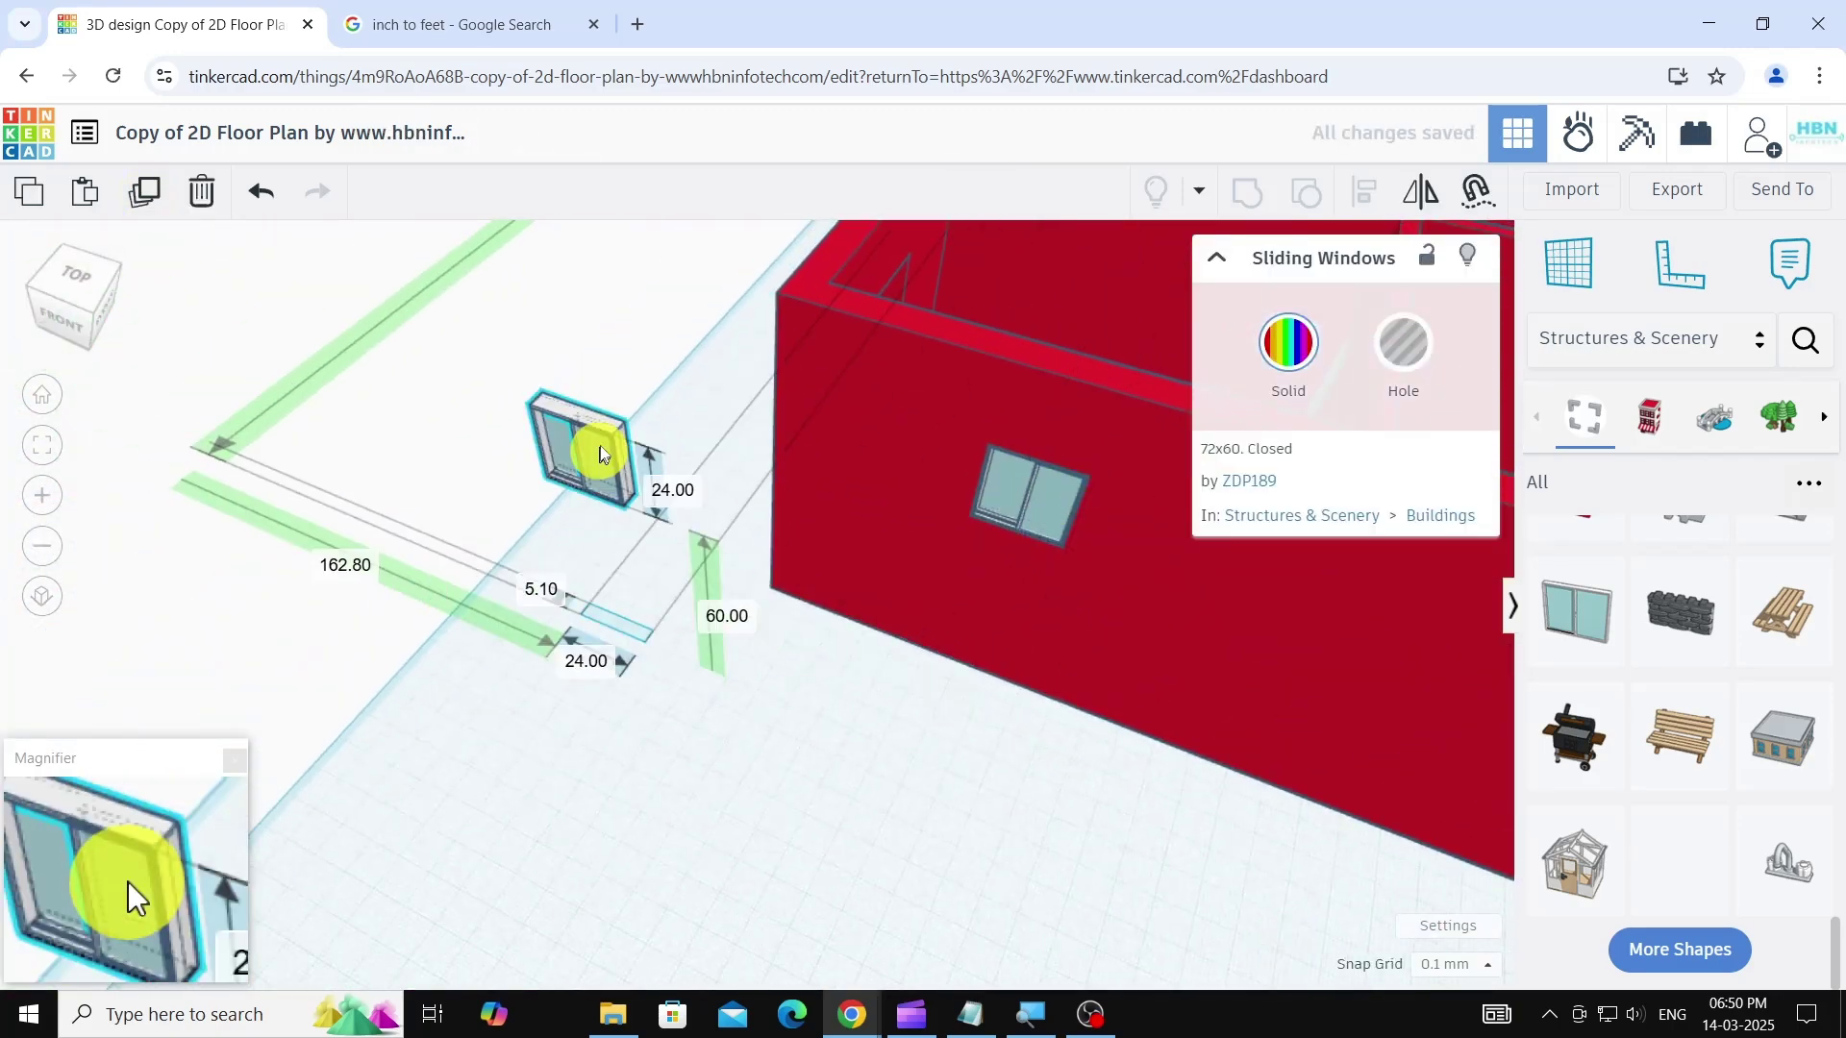
pyautogui.moveTo(602, 453); pyautogui.dragTo(673, 577, button='right')
pyautogui.moveTo(846, 538); pyautogui.dragTo(654, 551)
pyautogui.click(866, 692)
# - Fit a sliding window copy into the tall house's rear wall opening nearest the left side wall
pyautogui.moveTo(1250, 769); pyautogui.dragTo(816, 465, button='right')
pyautogui.scroll(-4, 789, 590)
pyautogui.scroll(3, 816, 464)
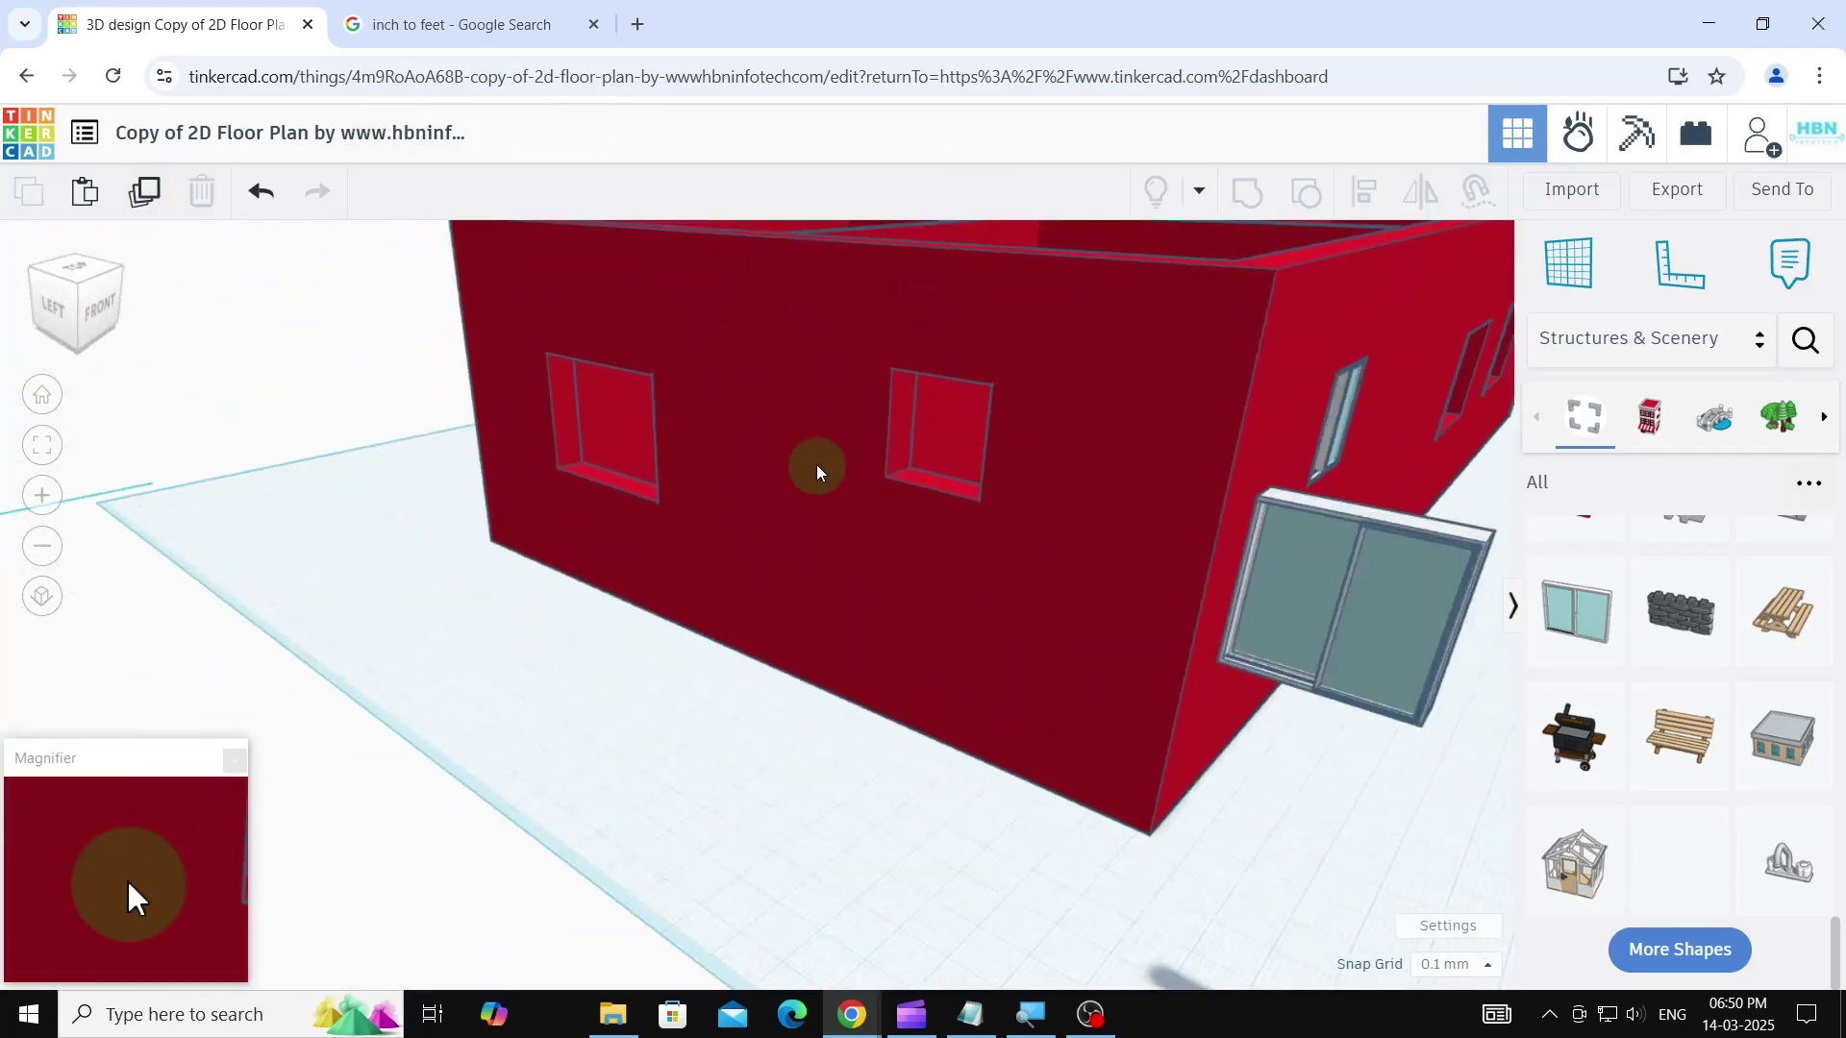
pyautogui.moveTo(1341, 606); pyautogui.dragTo(1082, 462)
pyautogui.scroll(6, 942, 446)
pyautogui.click(877, 737)
pyautogui.scroll(-2, 790, 688)
pyautogui.scroll(-10, 790, 688)
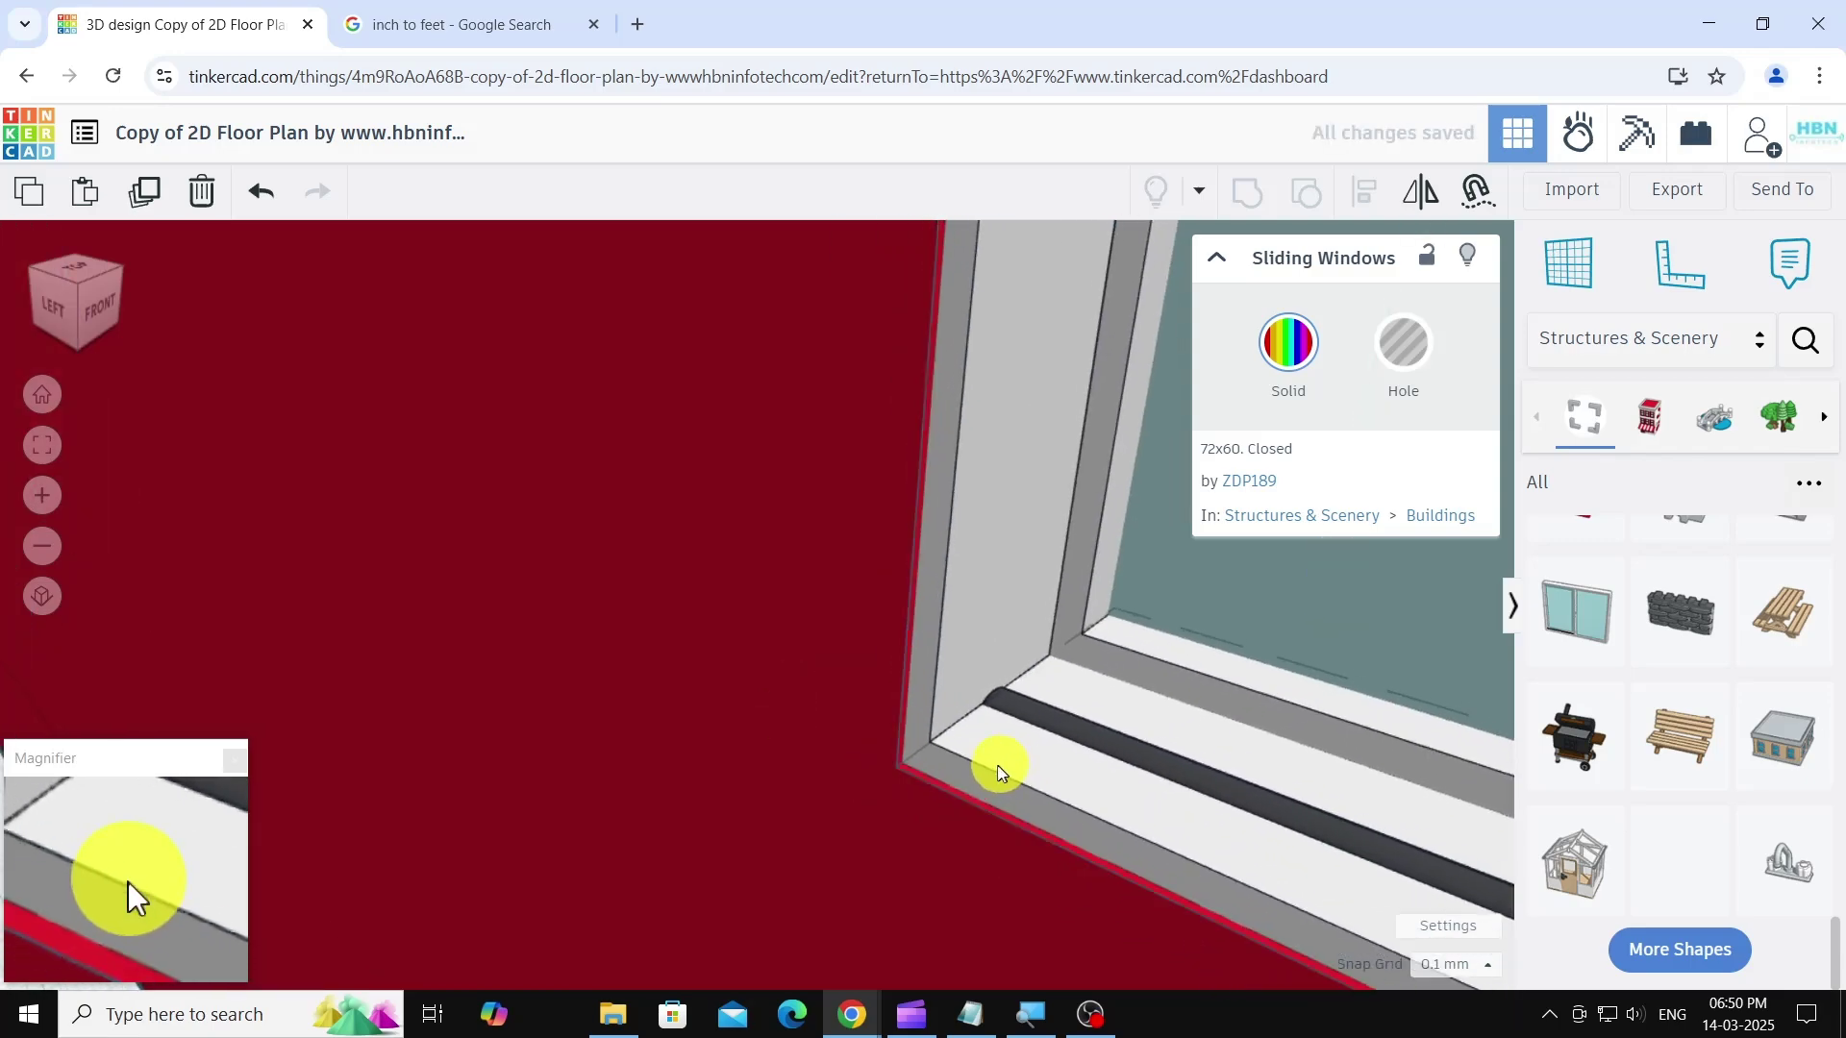
# - Turn a 48 wide, 36 high window copy along the tall house's left side wall and fit it into a large opening there
pyautogui.scroll(4, 743, 625)
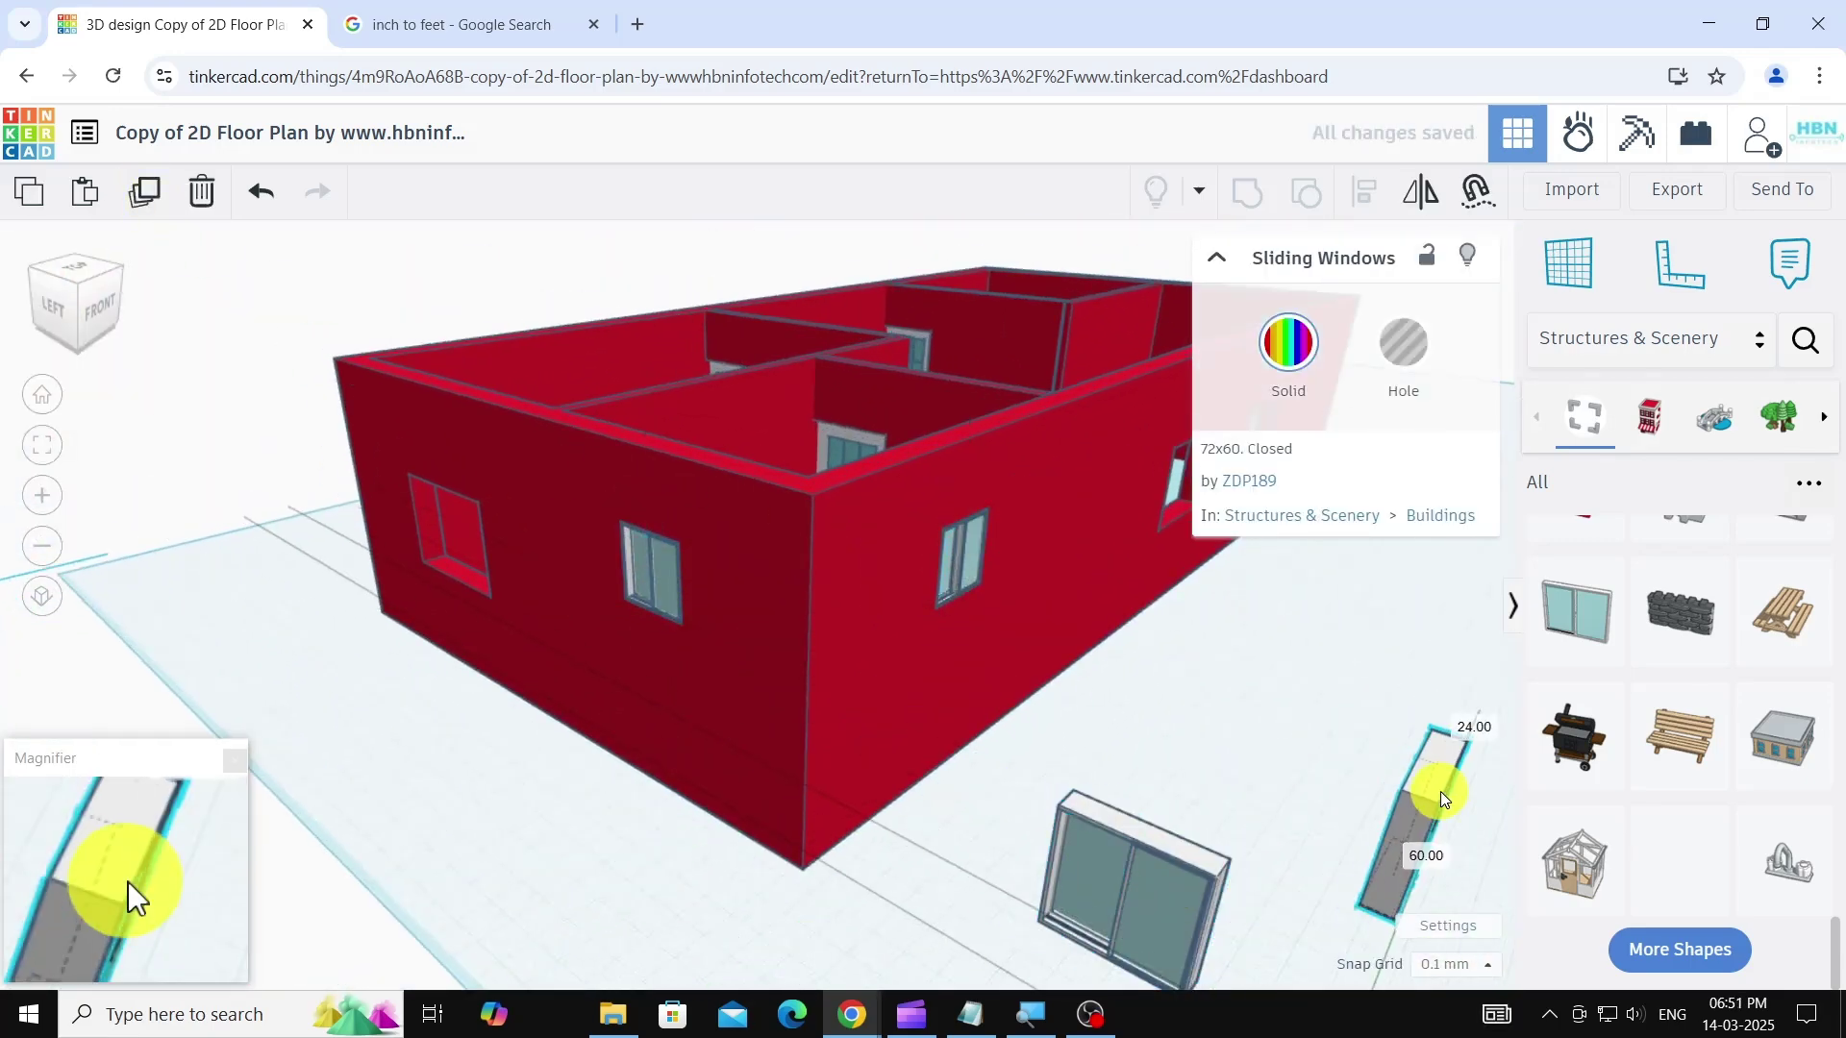
pyautogui.scroll(-6, 853, 660)
pyautogui.click(658, 636)
pyautogui.moveTo(658, 637); pyautogui.dragTo(394, 500, button='right')
pyautogui.click(638, 899)
pyautogui.hotkey('ctrl', 'd')
pyautogui.moveTo(639, 899); pyautogui.dragTo(913, 692)
pyautogui.scroll(2, 913, 693)
pyautogui.moveTo(930, 770); pyautogui.dragTo(807, 759)
pyautogui.scroll(3, 852, 704)
pyautogui.moveTo(852, 702); pyautogui.dragTo(925, 535)
pyautogui.scroll(8, 873, 615)
pyautogui.moveTo(1137, 700); pyautogui.dragTo(856, 471)
pyautogui.scroll(-9, 1001, 647)
# - Duplicate the side window and fit the copy into the other large opening in the tall house's left side wall
pyautogui.click(145, 201)
pyautogui.scroll(5, 855, 471)
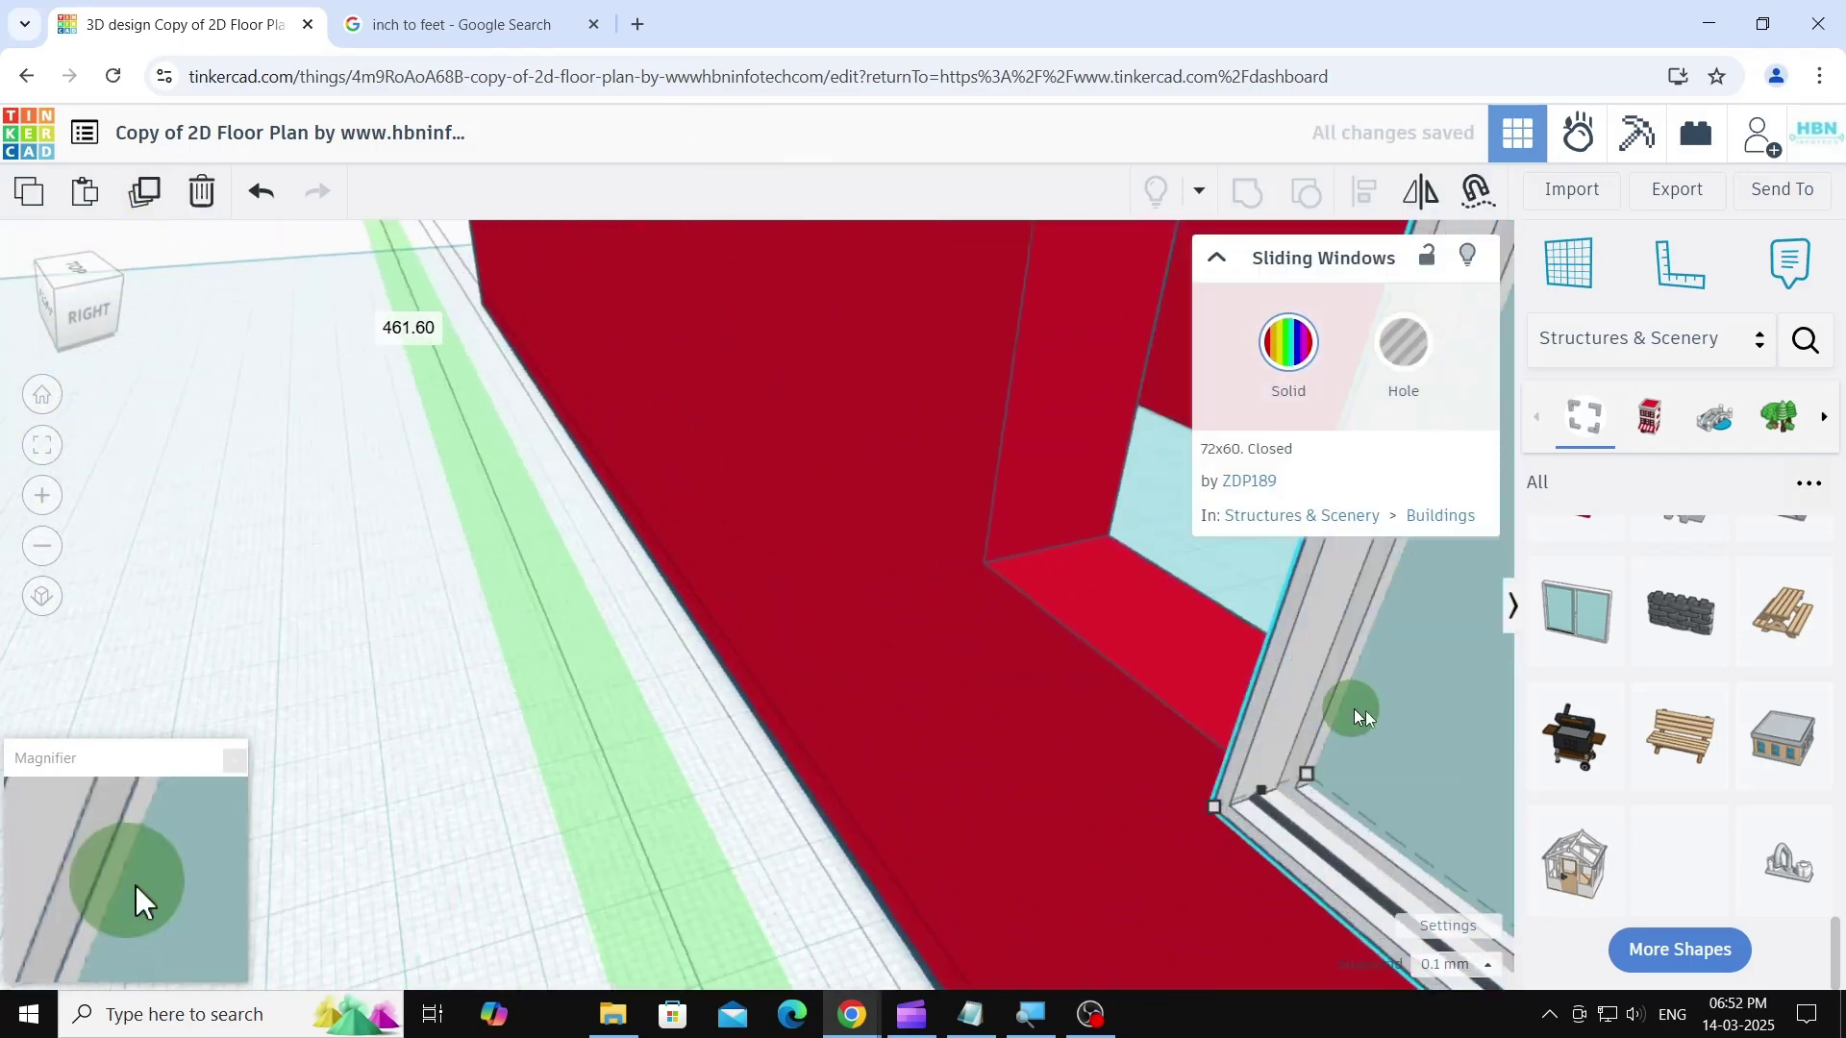
pyautogui.moveTo(1353, 708); pyautogui.dragTo(750, 544)
pyautogui.scroll(-7, 789, 534)
pyautogui.click(1116, 487)
pyautogui.scroll(-3, 1116, 487)
# - Copy a 48 wide, 36 high side window to the low house and fit it into an opening in its left side wall
pyautogui.click(1149, 582)
pyautogui.click(152, 202)
pyautogui.moveTo(1149, 586); pyautogui.dragTo(355, 567)
pyautogui.moveTo(846, 625); pyautogui.dragTo(1503, 420, button='middle')
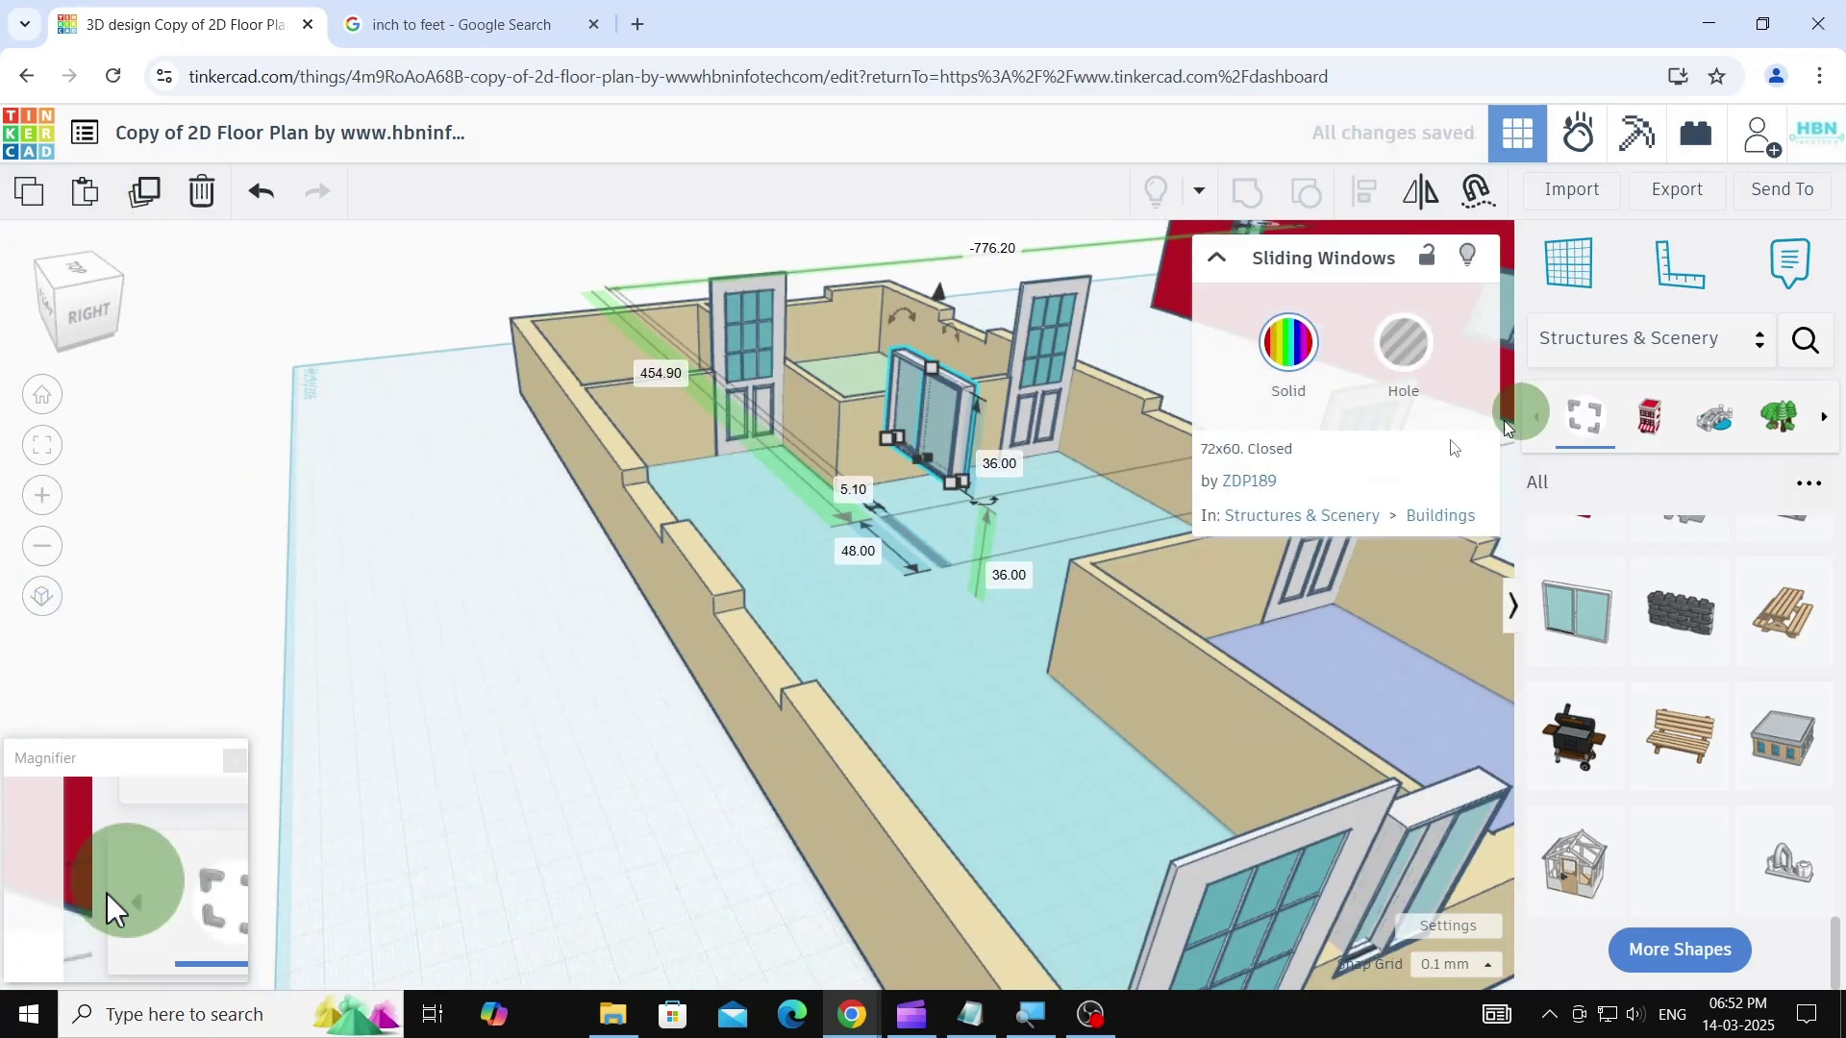
pyautogui.scroll(7, 854, 466)
pyautogui.moveTo(931, 409); pyautogui.dragTo(1066, 677)
pyautogui.scroll(3, 761, 501)
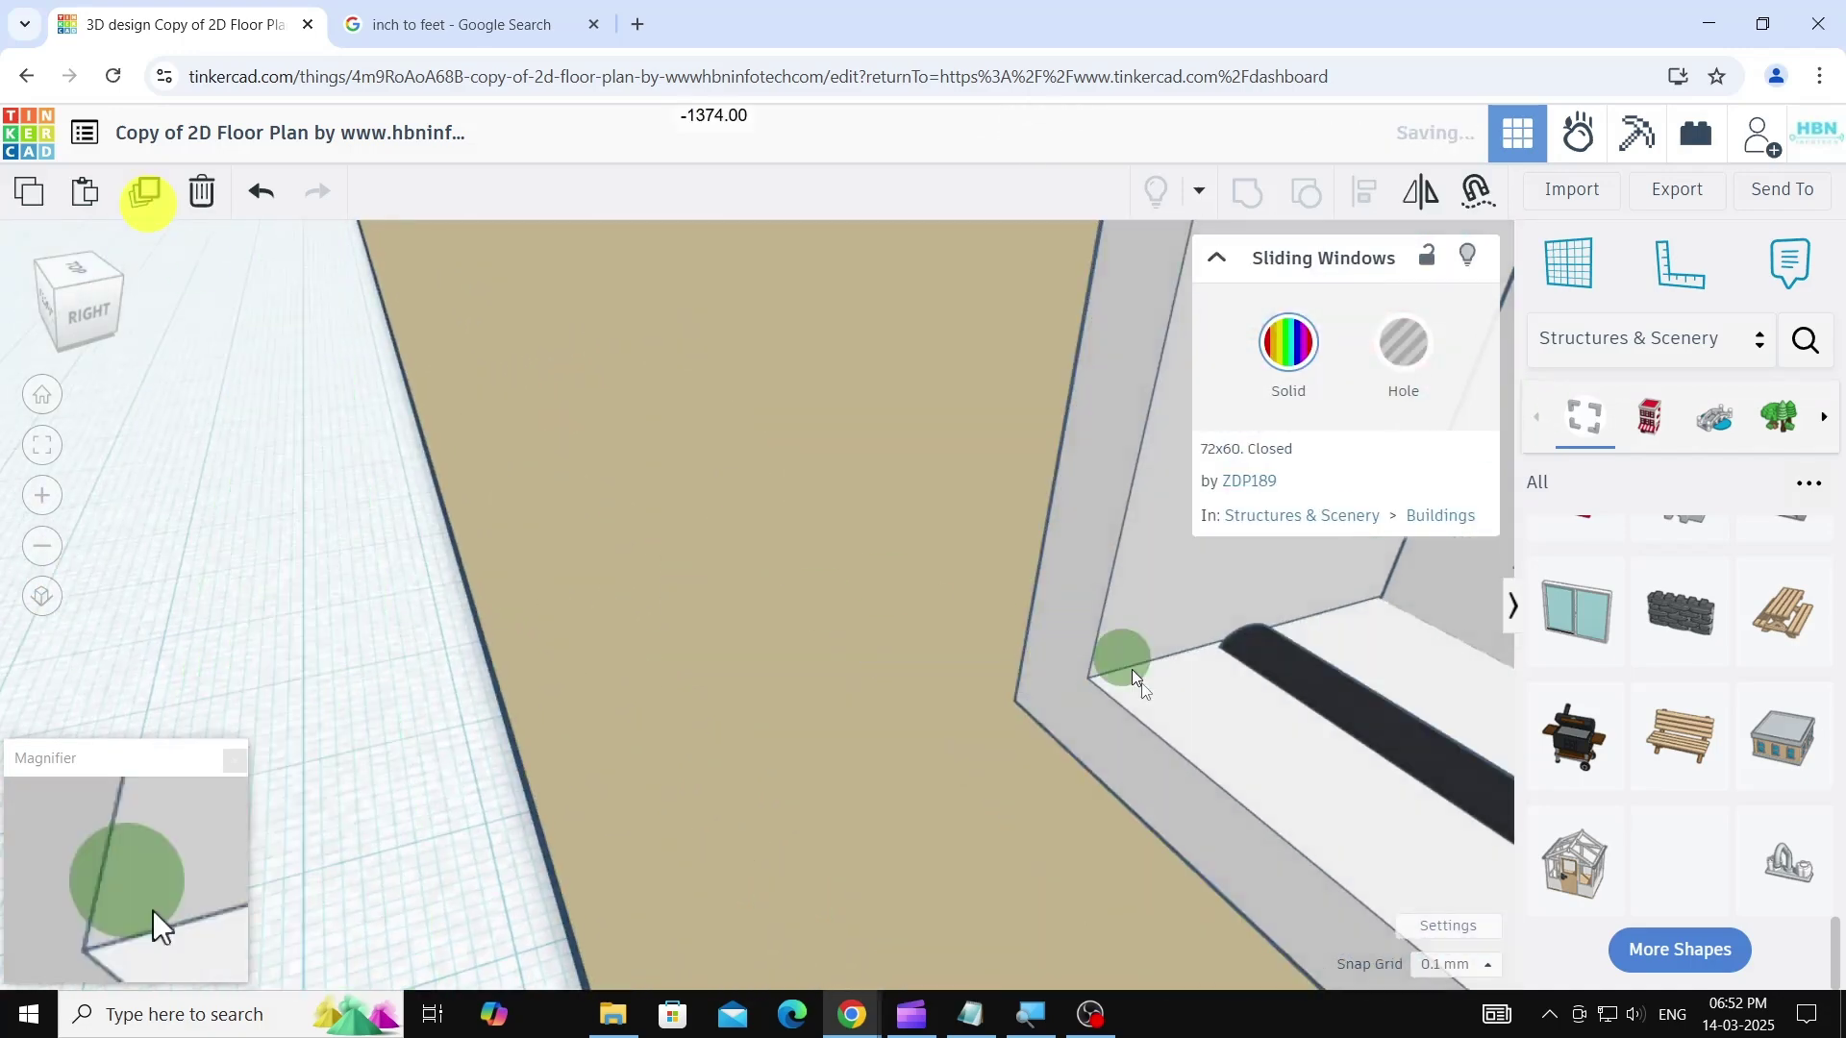
# - Fit another copy of the 48 wide window into the second opening of the low house's left side wall
pyautogui.scroll(-8, 1058, 674)
pyautogui.scroll(8, 1081, 562)
pyautogui.scroll(5, 1023, 562)
pyautogui.moveTo(1081, 562); pyautogui.dragTo(853, 548)
pyautogui.scroll(-10, 753, 568)
# - Copy a 48 wide, 36 high window from the low house and fit it into an opening in the tall house's right side wall
pyautogui.click(1423, 654)
pyautogui.moveTo(1423, 653); pyautogui.dragTo(1306, 700, button='middle')
pyautogui.moveTo(1306, 700); pyautogui.dragTo(961, 700, button='right')
pyautogui.click(447, 534)
pyautogui.click(145, 190)
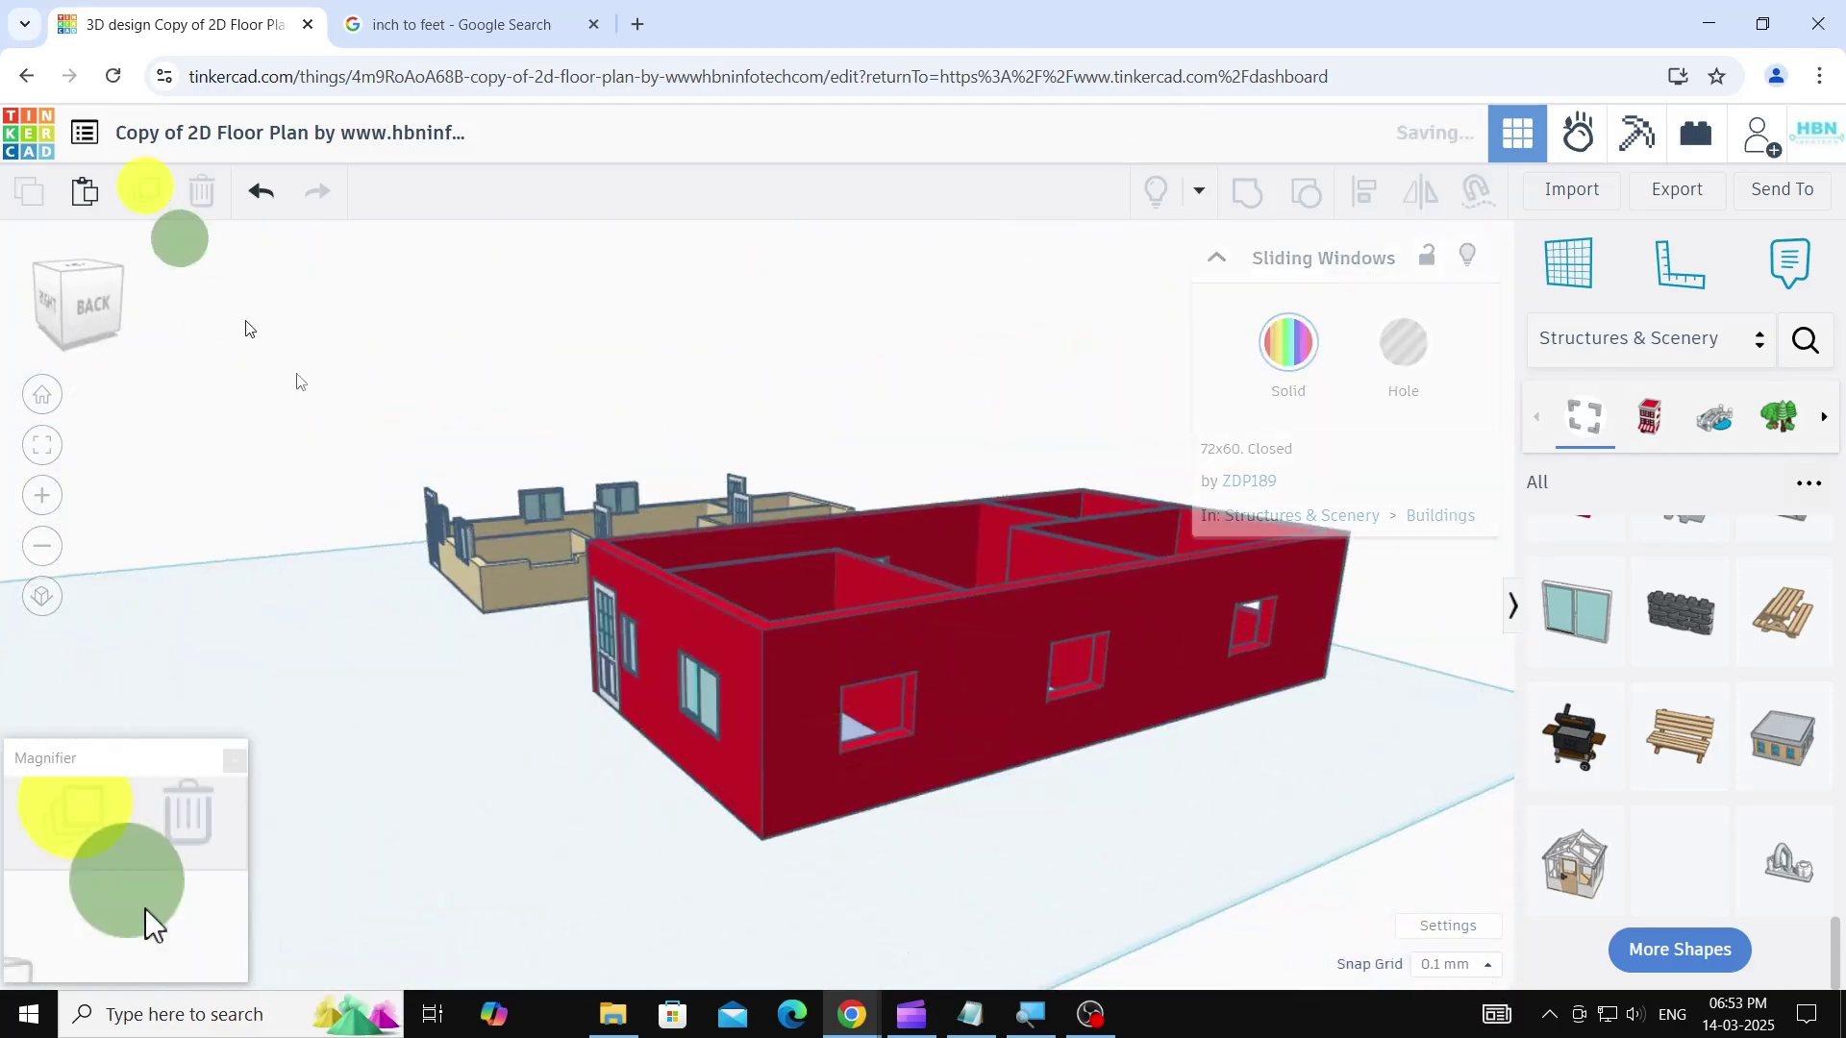
pyautogui.moveTo(447, 533); pyautogui.dragTo(927, 837)
pyautogui.moveTo(1075, 886); pyautogui.dragTo(1158, 754)
pyautogui.moveTo(927, 812); pyautogui.dragTo(866, 673)
pyautogui.scroll(5, 865, 673)
pyautogui.scroll(3, 452, 654)
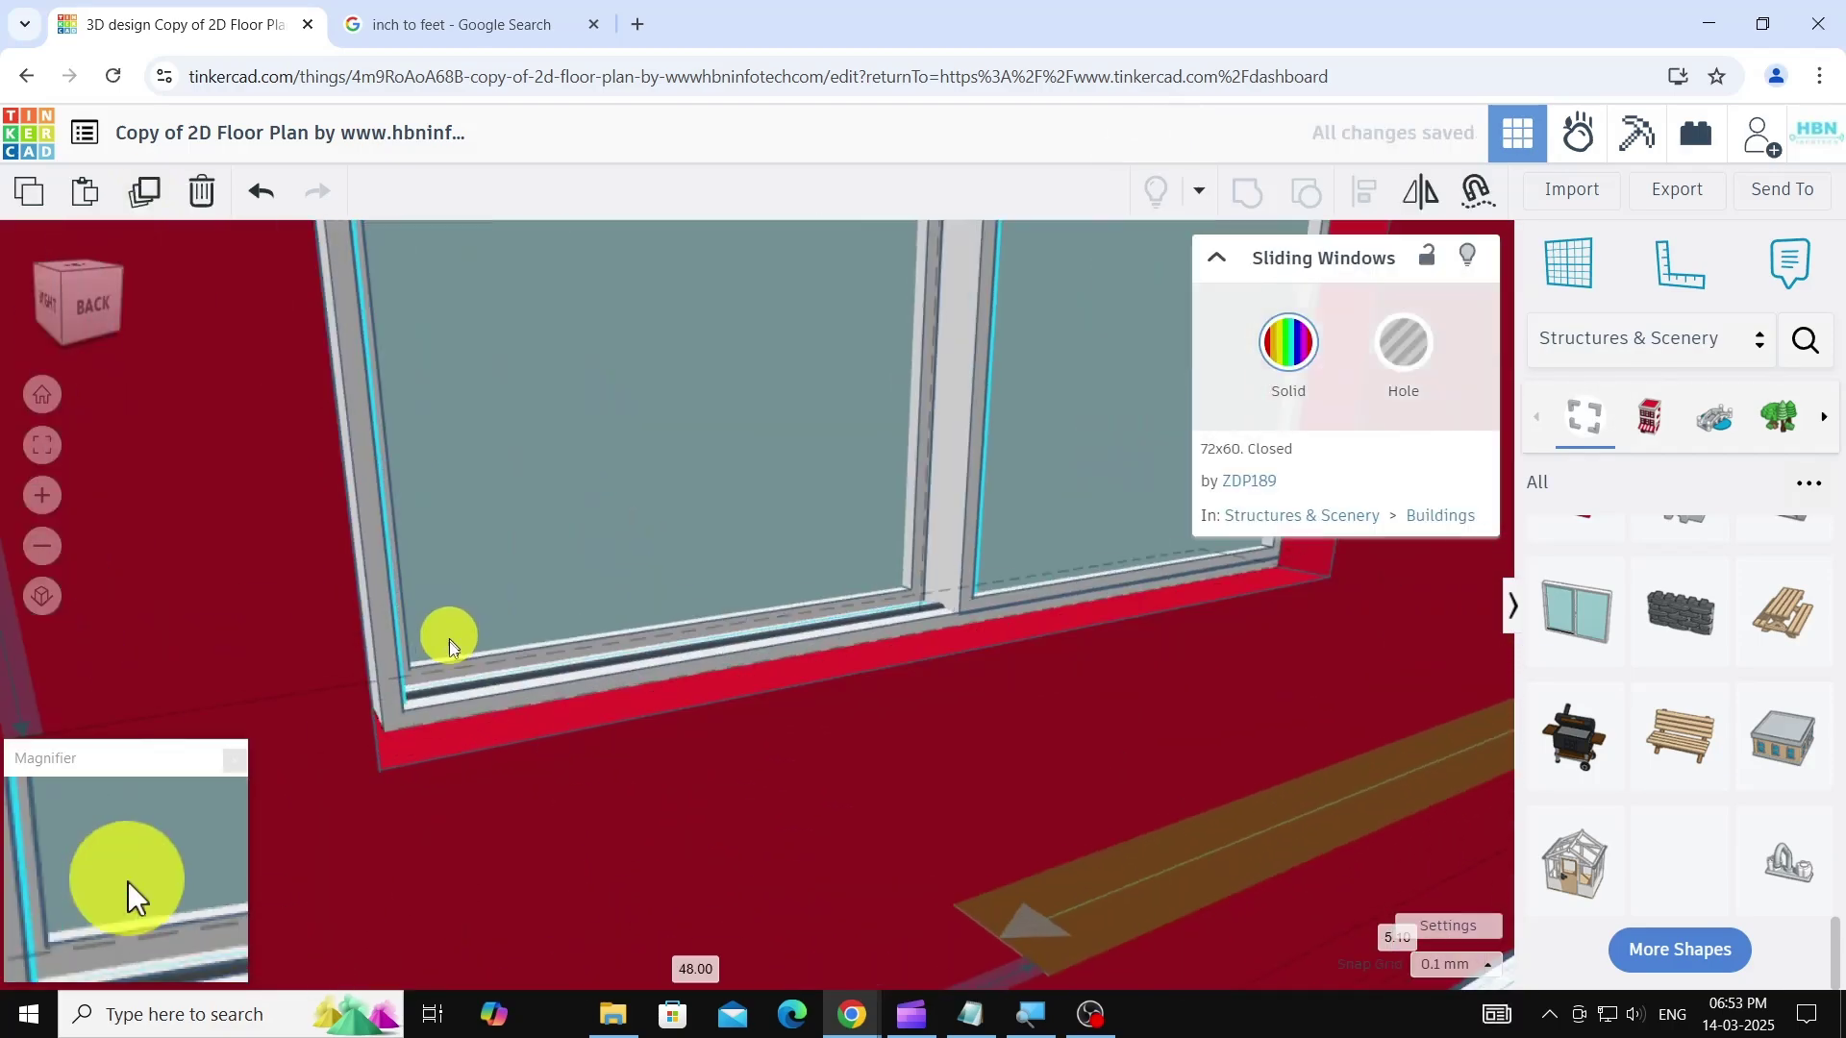
pyautogui.scroll(-5, 379, 516)
pyautogui.scroll(5, 952, 577)
pyautogui.scroll(-5, 489, 636)
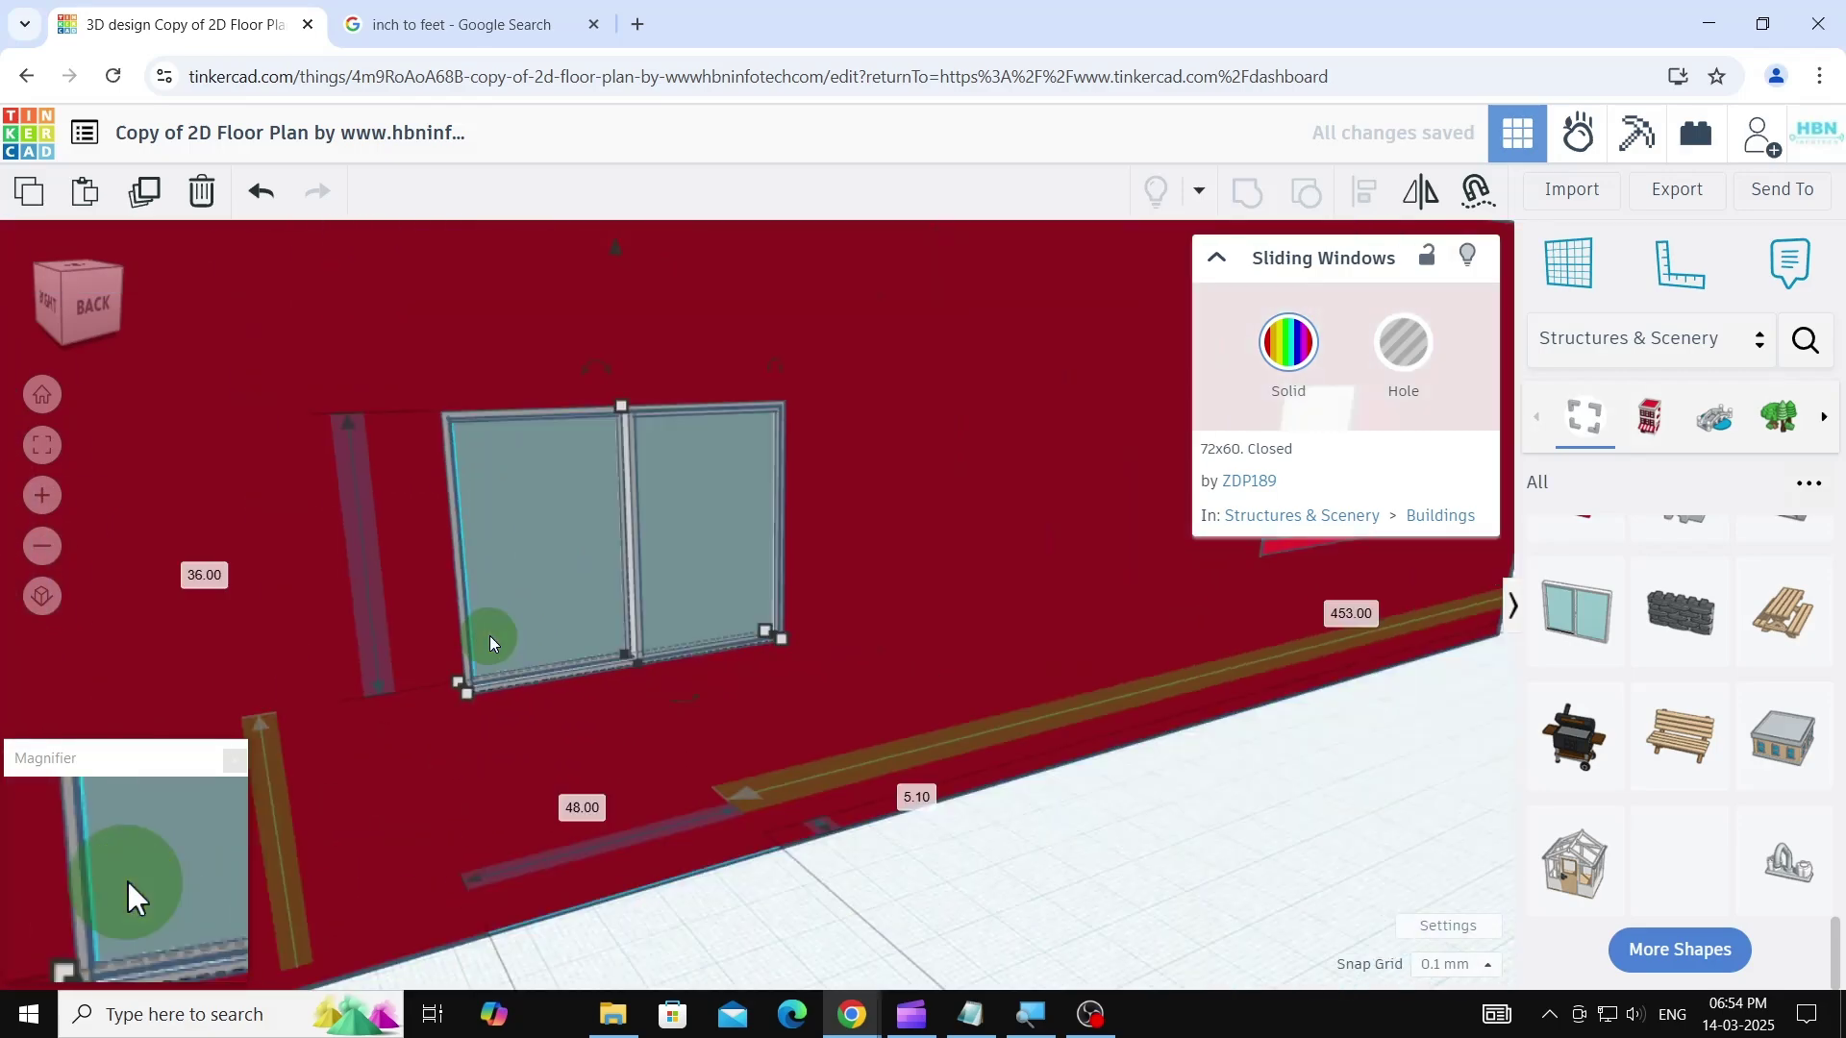
# - Align 48 wide, 36 high window copies with the remaining openings in the tall house's right side wall
pyautogui.scroll(6, 1042, 546)
pyautogui.scroll(-5, 763, 676)
pyautogui.moveTo(1346, 923); pyautogui.dragTo(1228, 890, button='right')
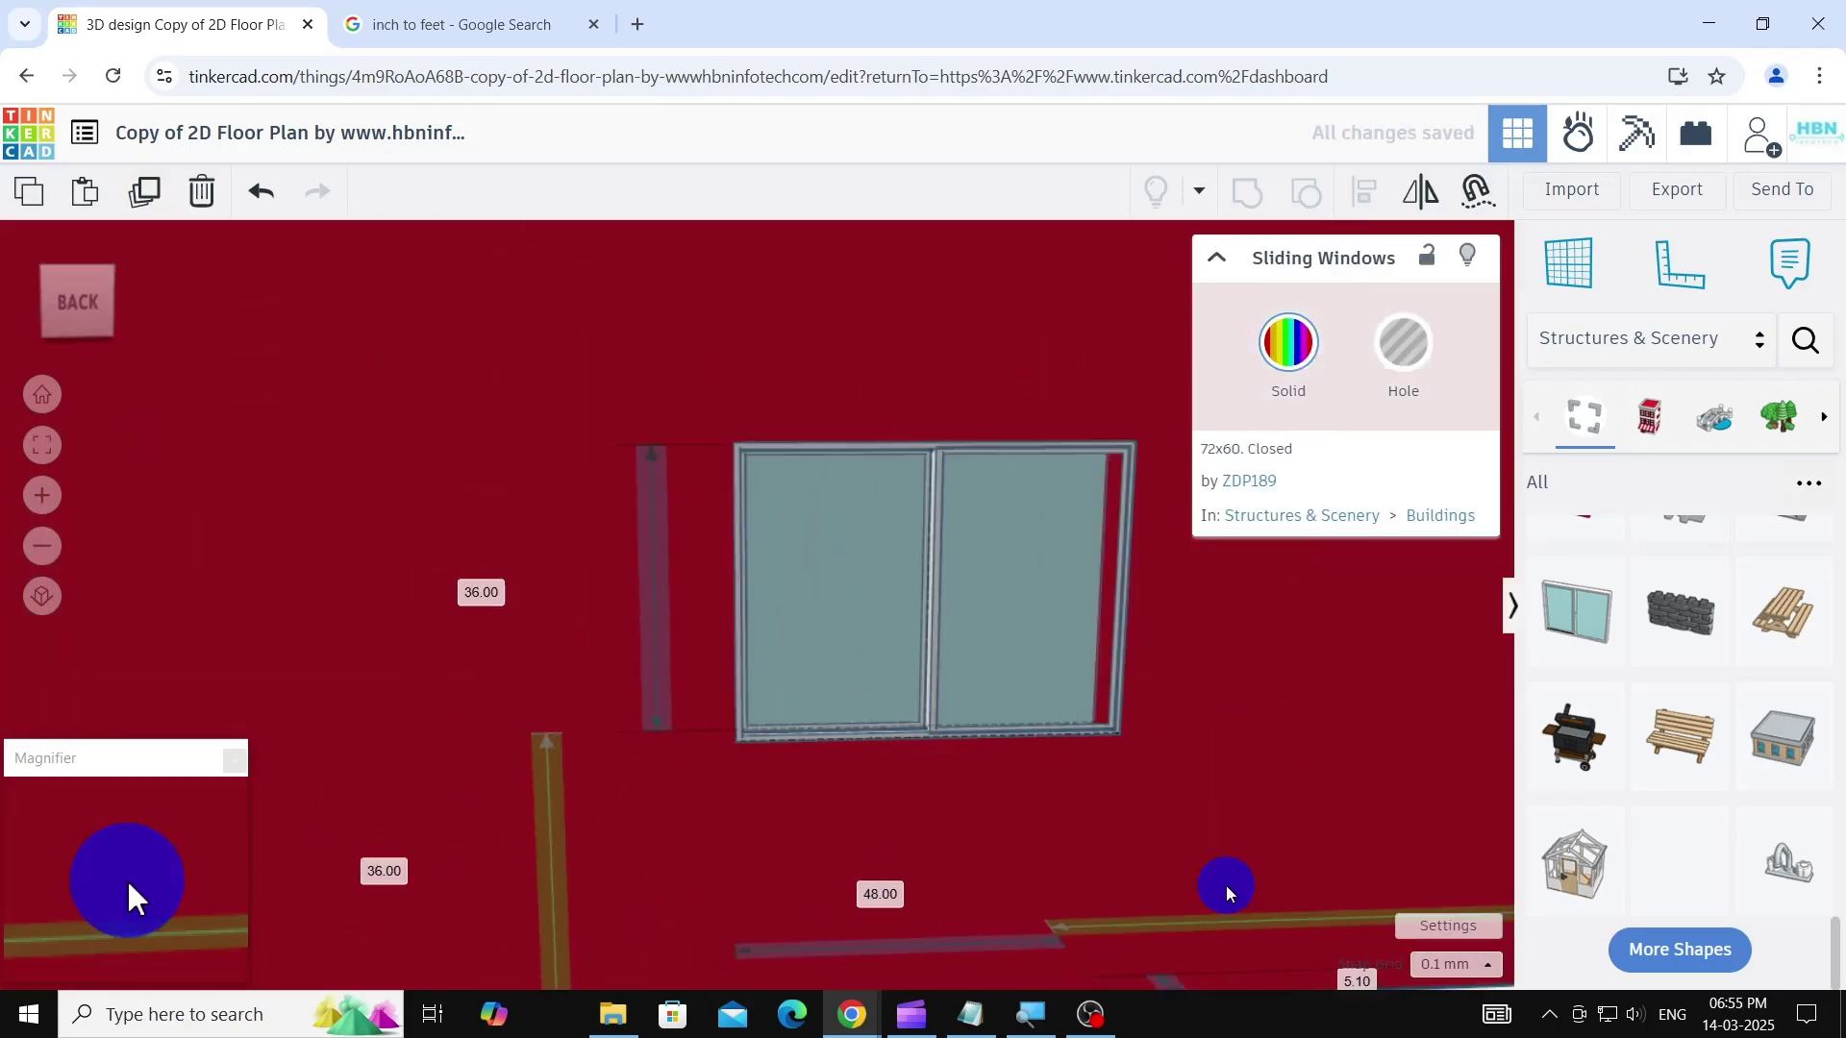
pyautogui.moveTo(961, 627)
pyautogui.mouseDown()
pyautogui.moveTo(1001, 632)
pyautogui.moveTo(969, 624)
pyautogui.mouseUp()
pyautogui.scroll(3, 865, 654)
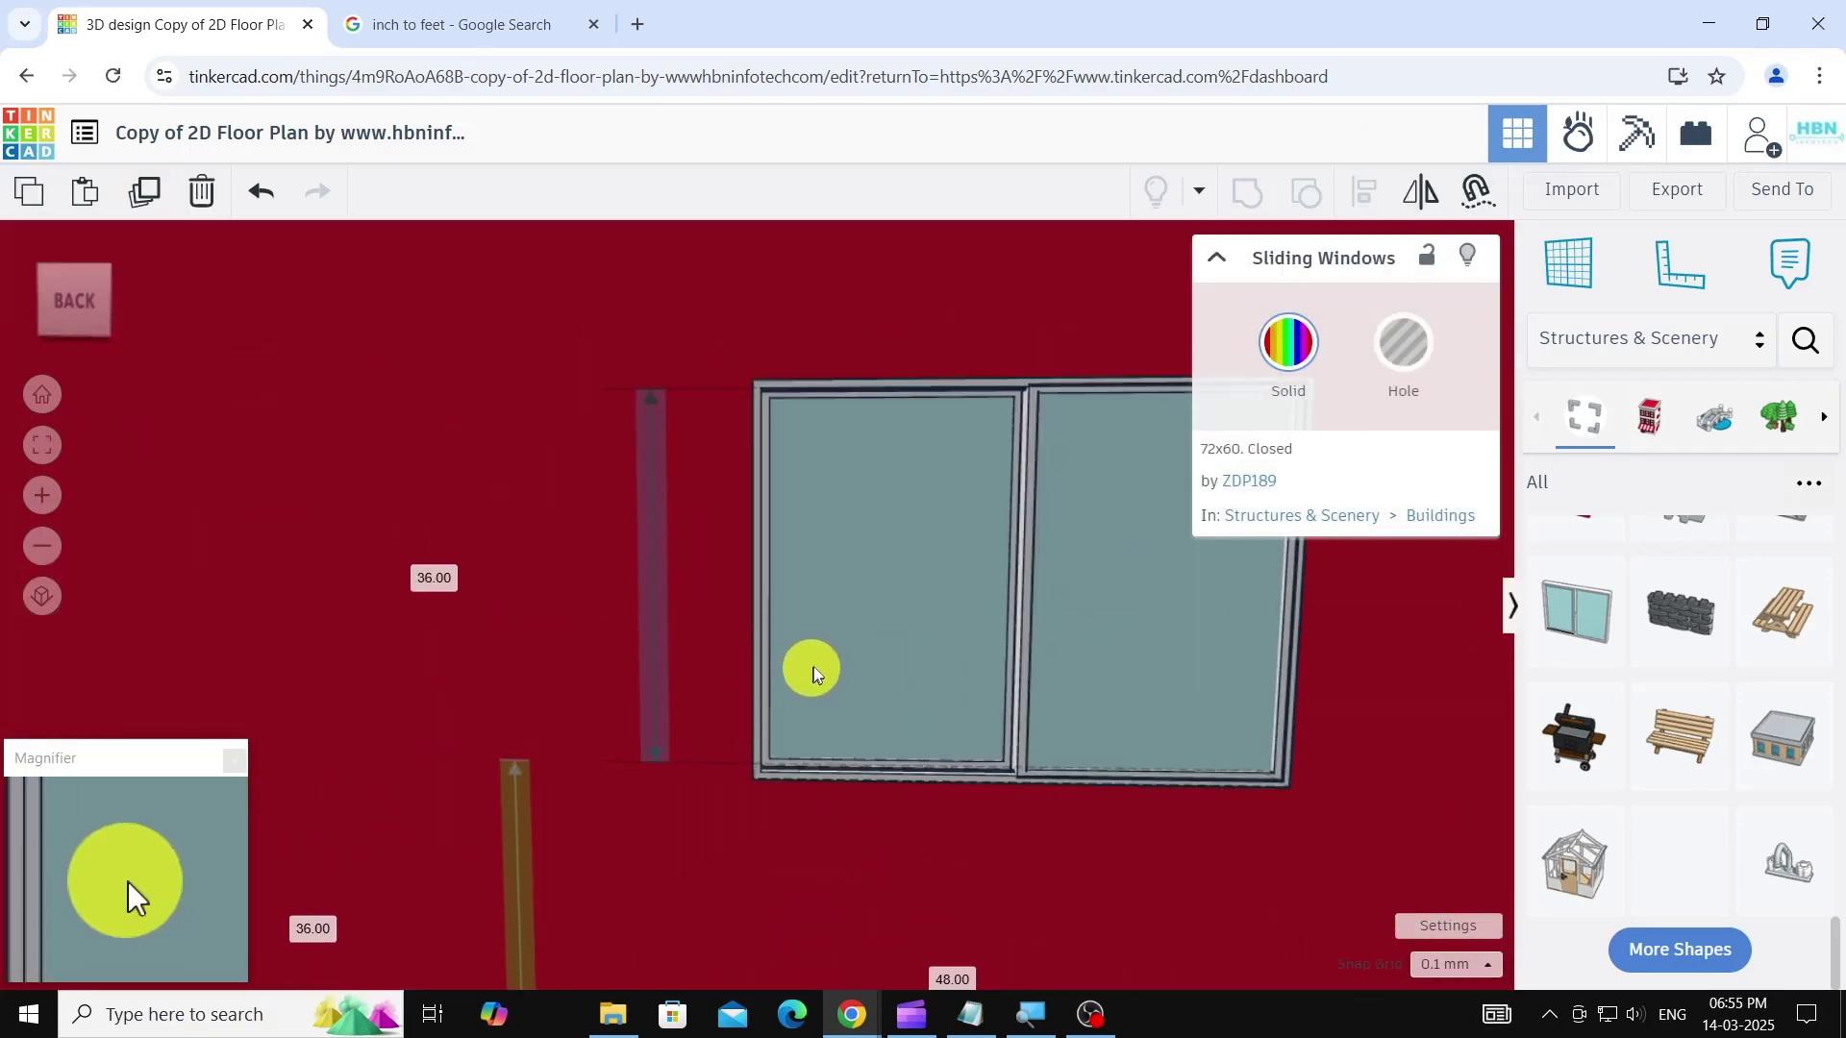
pyautogui.scroll(3, 977, 782)
pyautogui.scroll(-5, 976, 785)
pyautogui.scroll(-3, 685, 665)
# - Duplicate a right side window, turn the copy parallel to the tall house's rear wall, and fit it into the empty rear opening
pyautogui.click(1135, 654)
pyautogui.moveTo(1135, 654); pyautogui.dragTo(1036, 753, button='right')
pyautogui.moveTo(1221, 779); pyautogui.dragTo(1116, 702, button='right')
pyautogui.click(882, 678)
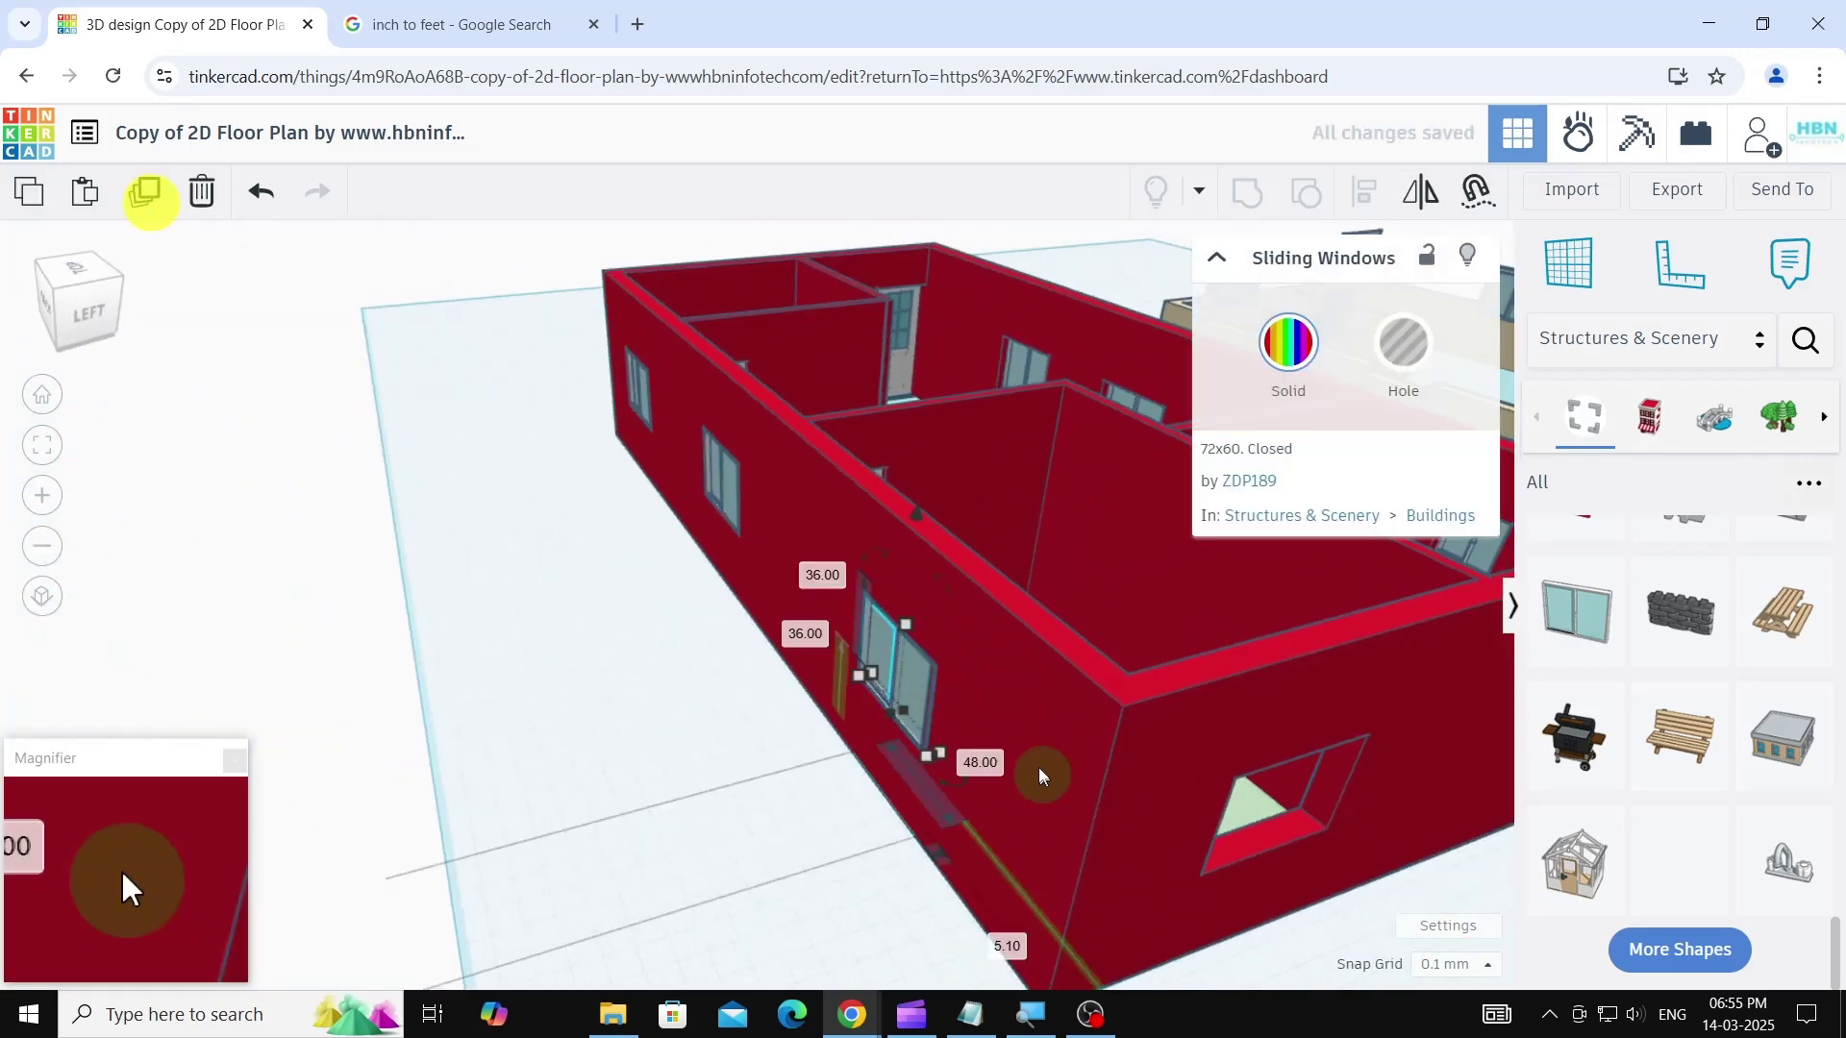
pyautogui.hotkey('ctrl', 'd')
pyautogui.moveTo(883, 678); pyautogui.dragTo(639, 721)
pyautogui.moveTo(712, 856); pyautogui.dragTo(805, 684)
pyautogui.moveTo(653, 730); pyautogui.dragTo(1175, 794)
pyautogui.scroll(4, 1175, 795)
pyautogui.click(949, 653)
pyautogui.scroll(3, 856, 826)
pyautogui.click(787, 710)
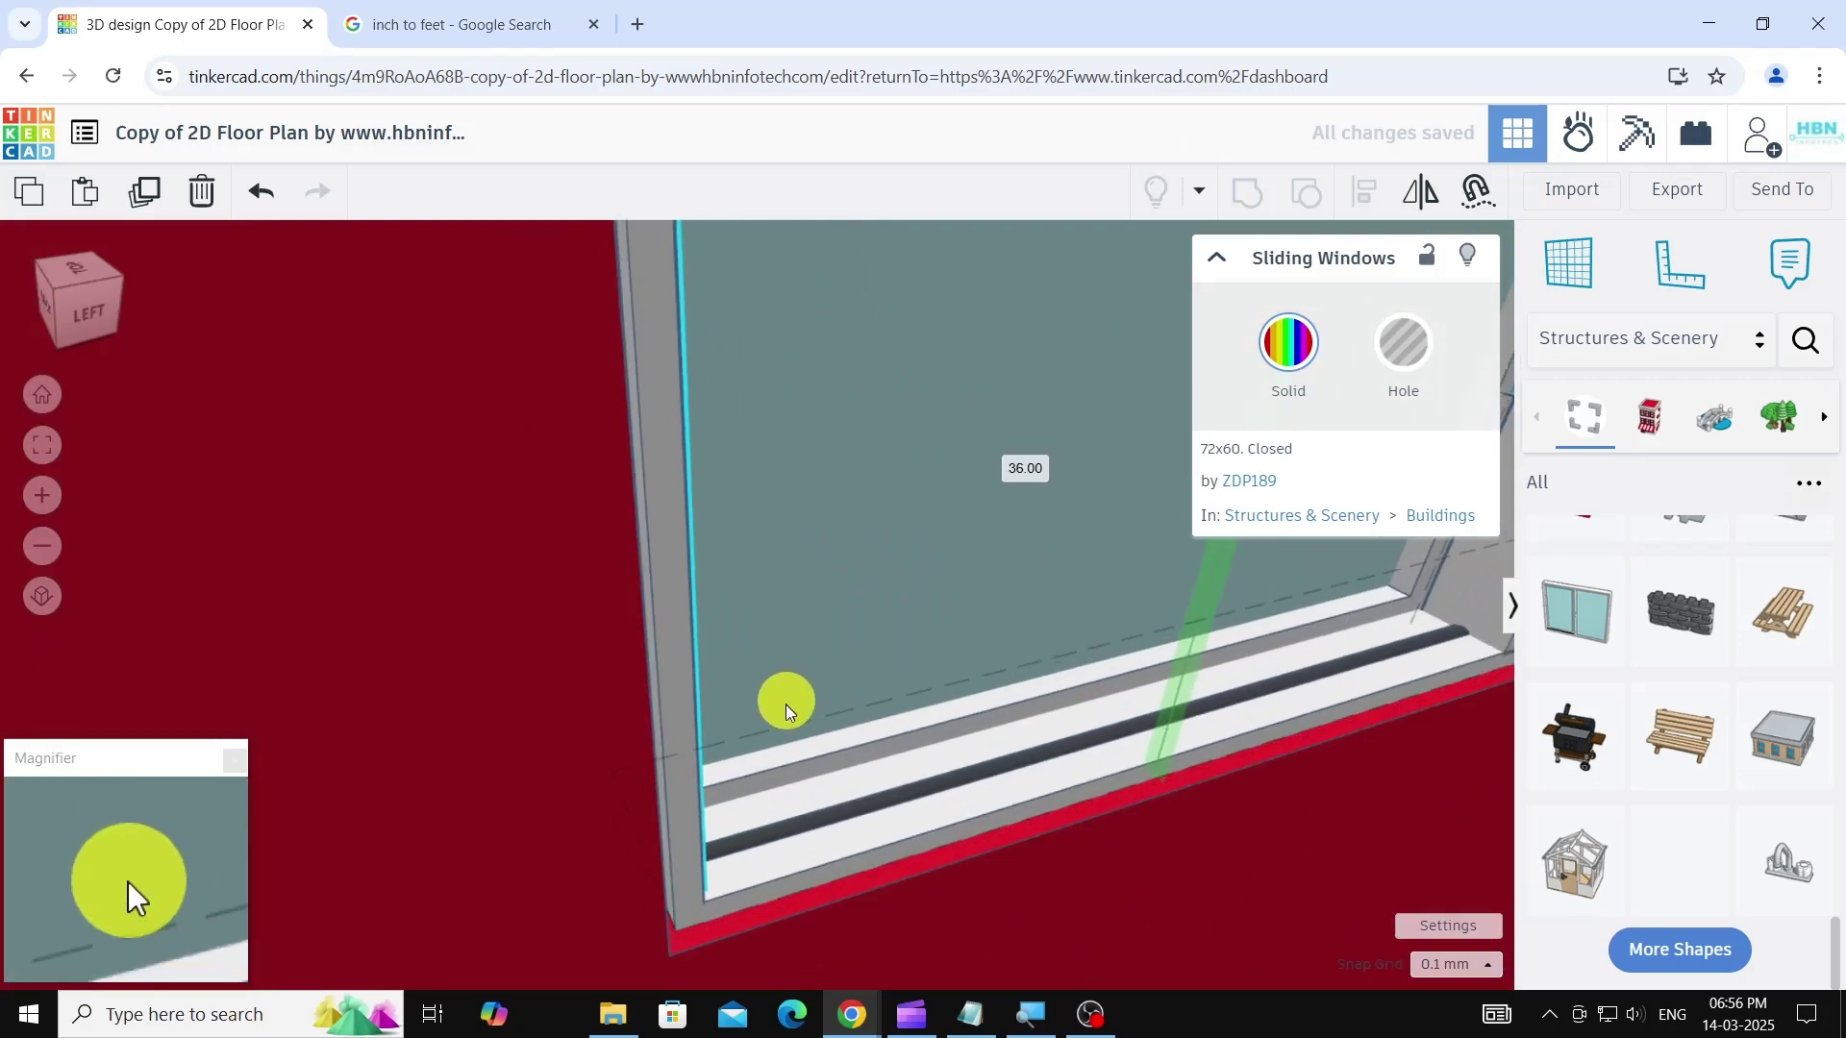
# - Duplicate the low house's 48 wide, 36 high front window and move the copy into the space between the two houses
pyautogui.scroll(-6, 787, 709)
pyautogui.click(1250, 846)
pyautogui.moveTo(1250, 846); pyautogui.dragTo(750, 625, button='right')
pyautogui.moveTo(1259, 918); pyautogui.dragTo(1156, 839, button='right')
pyautogui.scroll(-5, 1250, 654)
pyautogui.scroll(5, 1125, 666)
pyautogui.click(876, 697)
pyautogui.hotkey('ctrl', 'd')
pyautogui.moveTo(876, 697); pyautogui.dragTo(1198, 596)
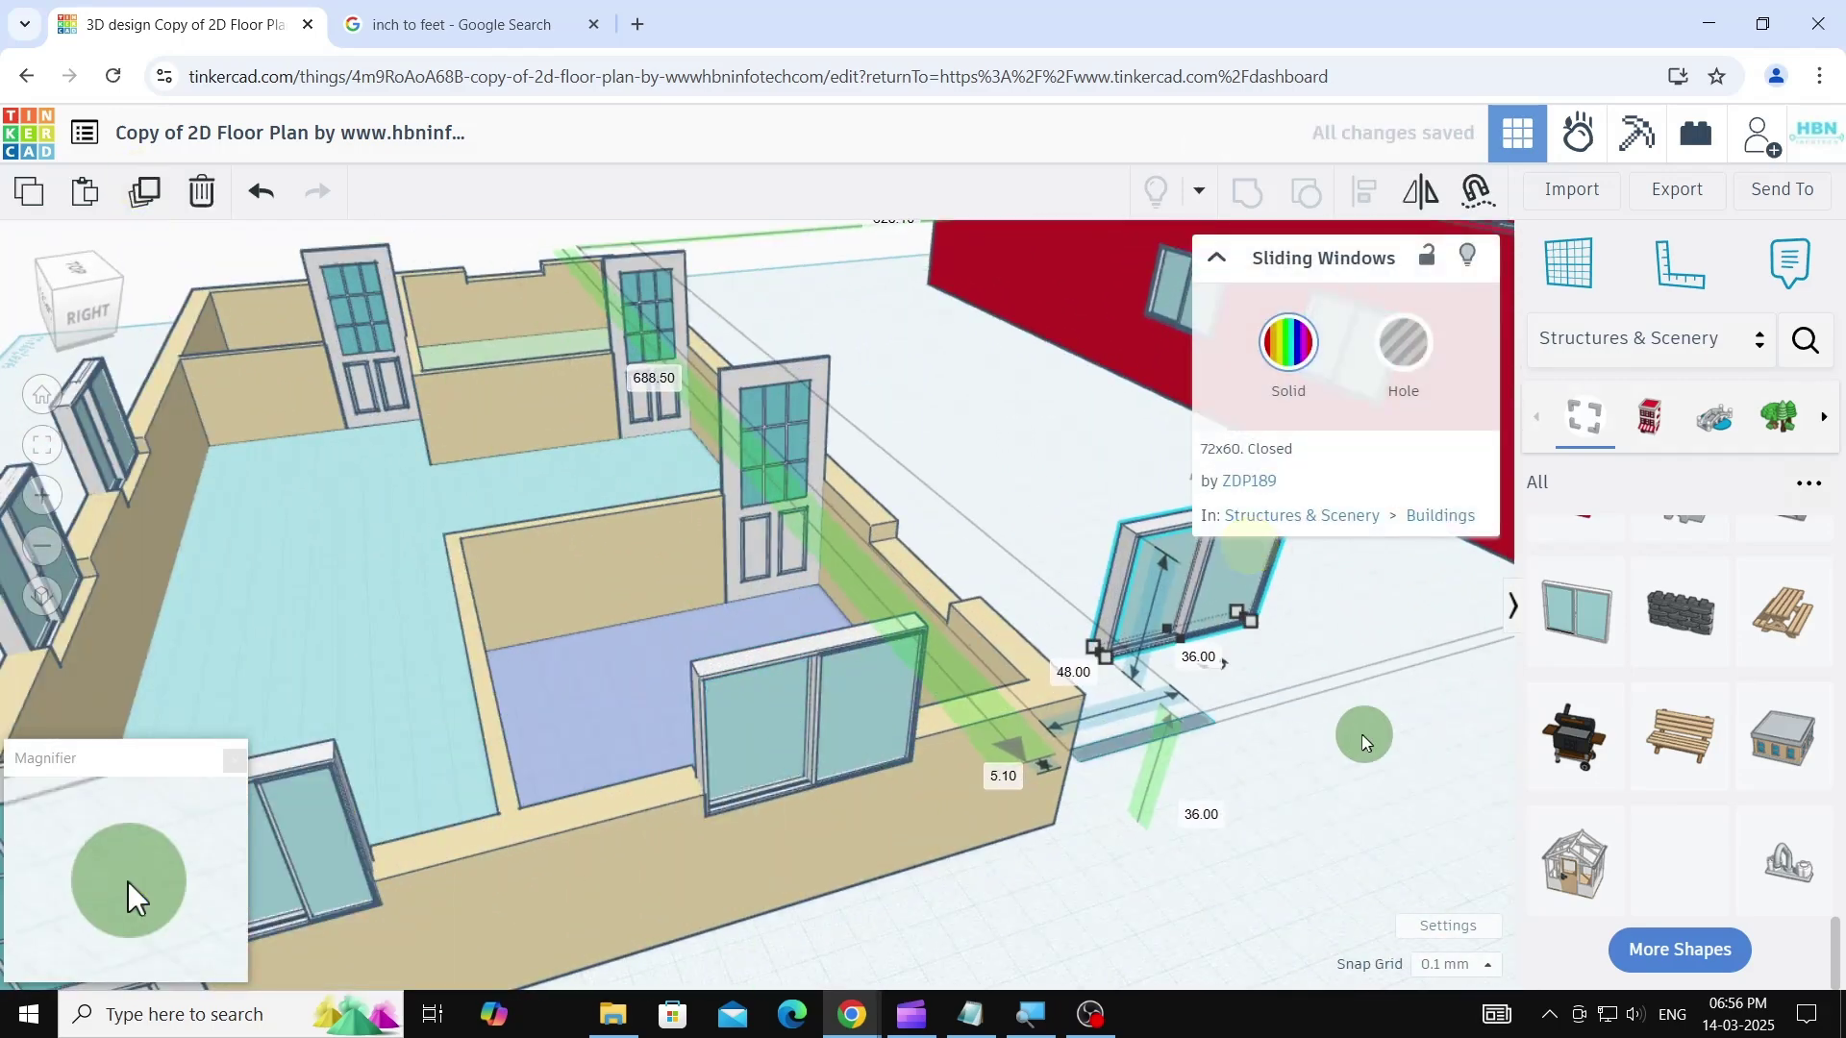
# - Turn the window copy sideways and fit it into the low house's right side wall opening nearest the front
pyautogui.moveTo(1364, 741); pyautogui.dragTo(1058, 750, button='right')
pyautogui.moveTo(723, 846); pyautogui.dragTo(813, 647)
pyautogui.moveTo(993, 721); pyautogui.dragTo(673, 692, button='right')
pyautogui.moveTo(865, 403); pyautogui.dragTo(570, 333)
pyautogui.scroll(6, 452, 409)
pyautogui.scroll(-4, 293, 678)
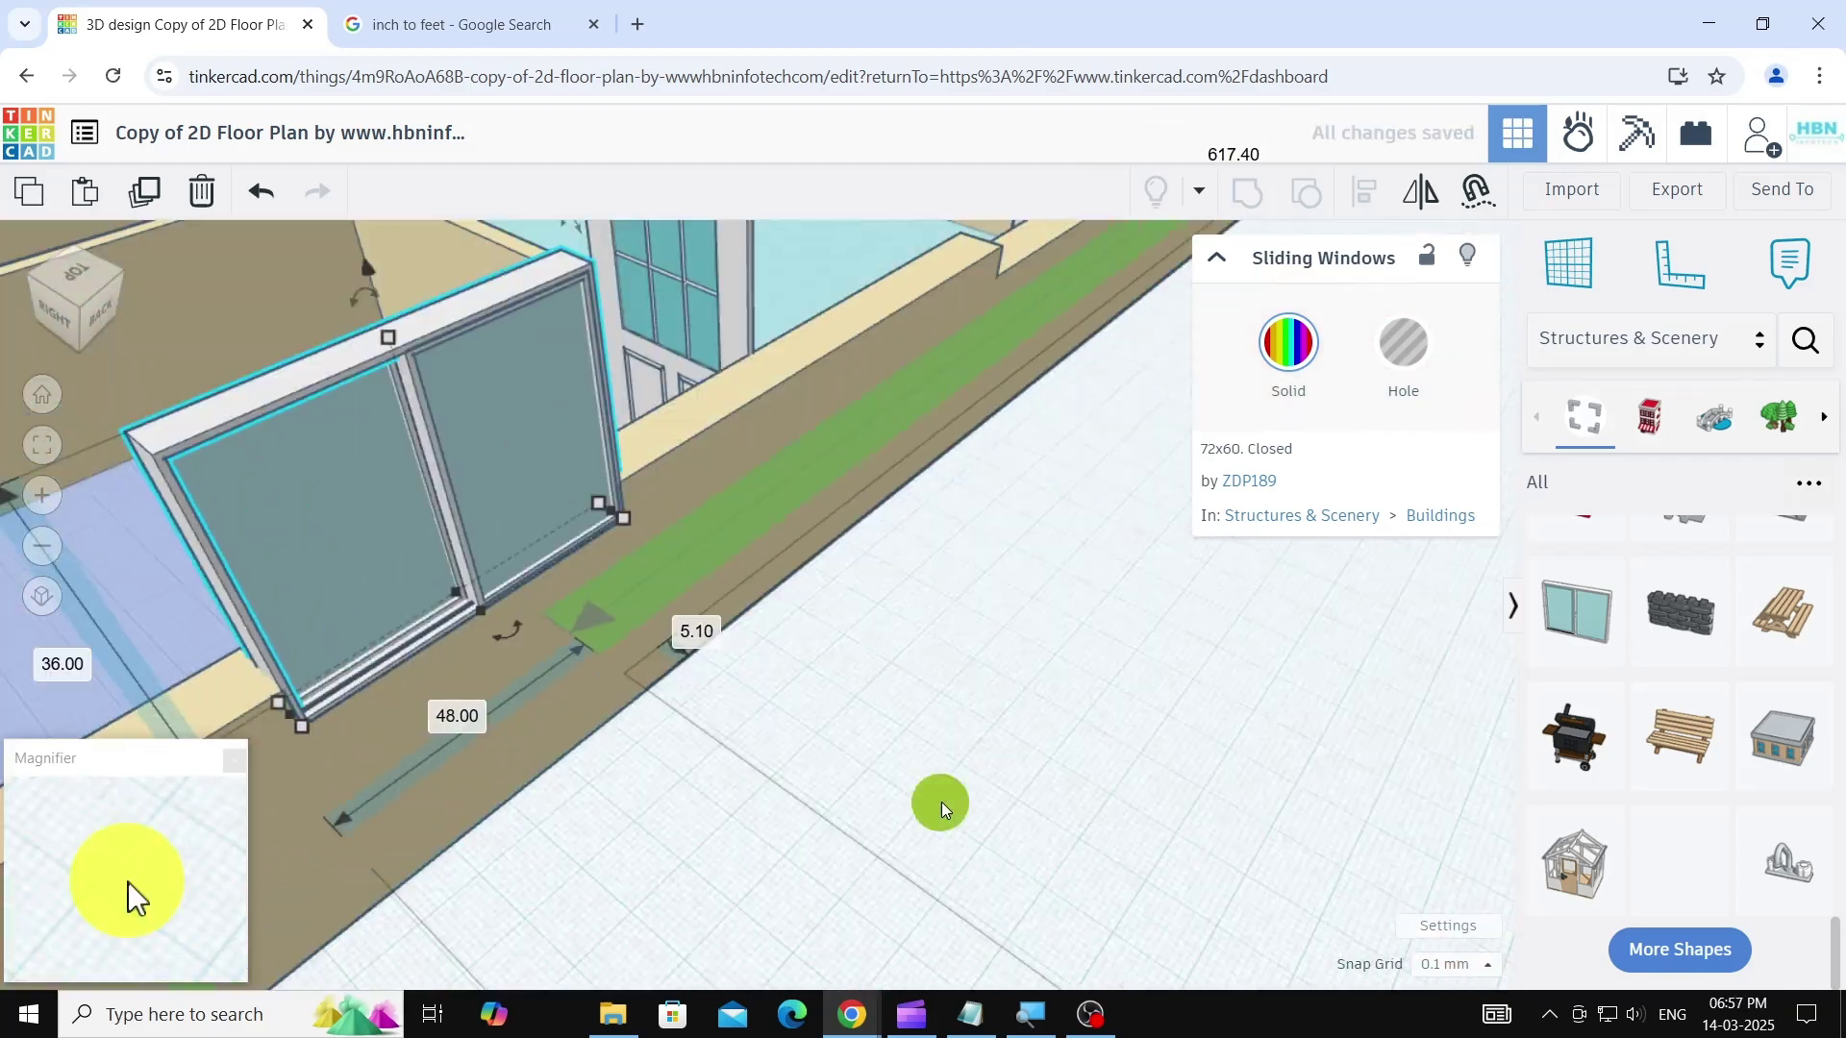
# - Duplicate the low house's right side window and move the copy along that wall into the next opening
pyautogui.click(942, 802)
pyautogui.moveTo(942, 802); pyautogui.dragTo(683, 383, button='right')
pyautogui.click(683, 383)
pyautogui.hotkey('ctrl', 'd')
pyautogui.moveTo(682, 382); pyautogui.dragTo(1178, 615)
pyautogui.moveTo(1414, 734); pyautogui.dragTo(1058, 721, button='right')
pyautogui.moveTo(865, 576); pyautogui.dragTo(836, 414)
pyautogui.scroll(5, 851, 414)
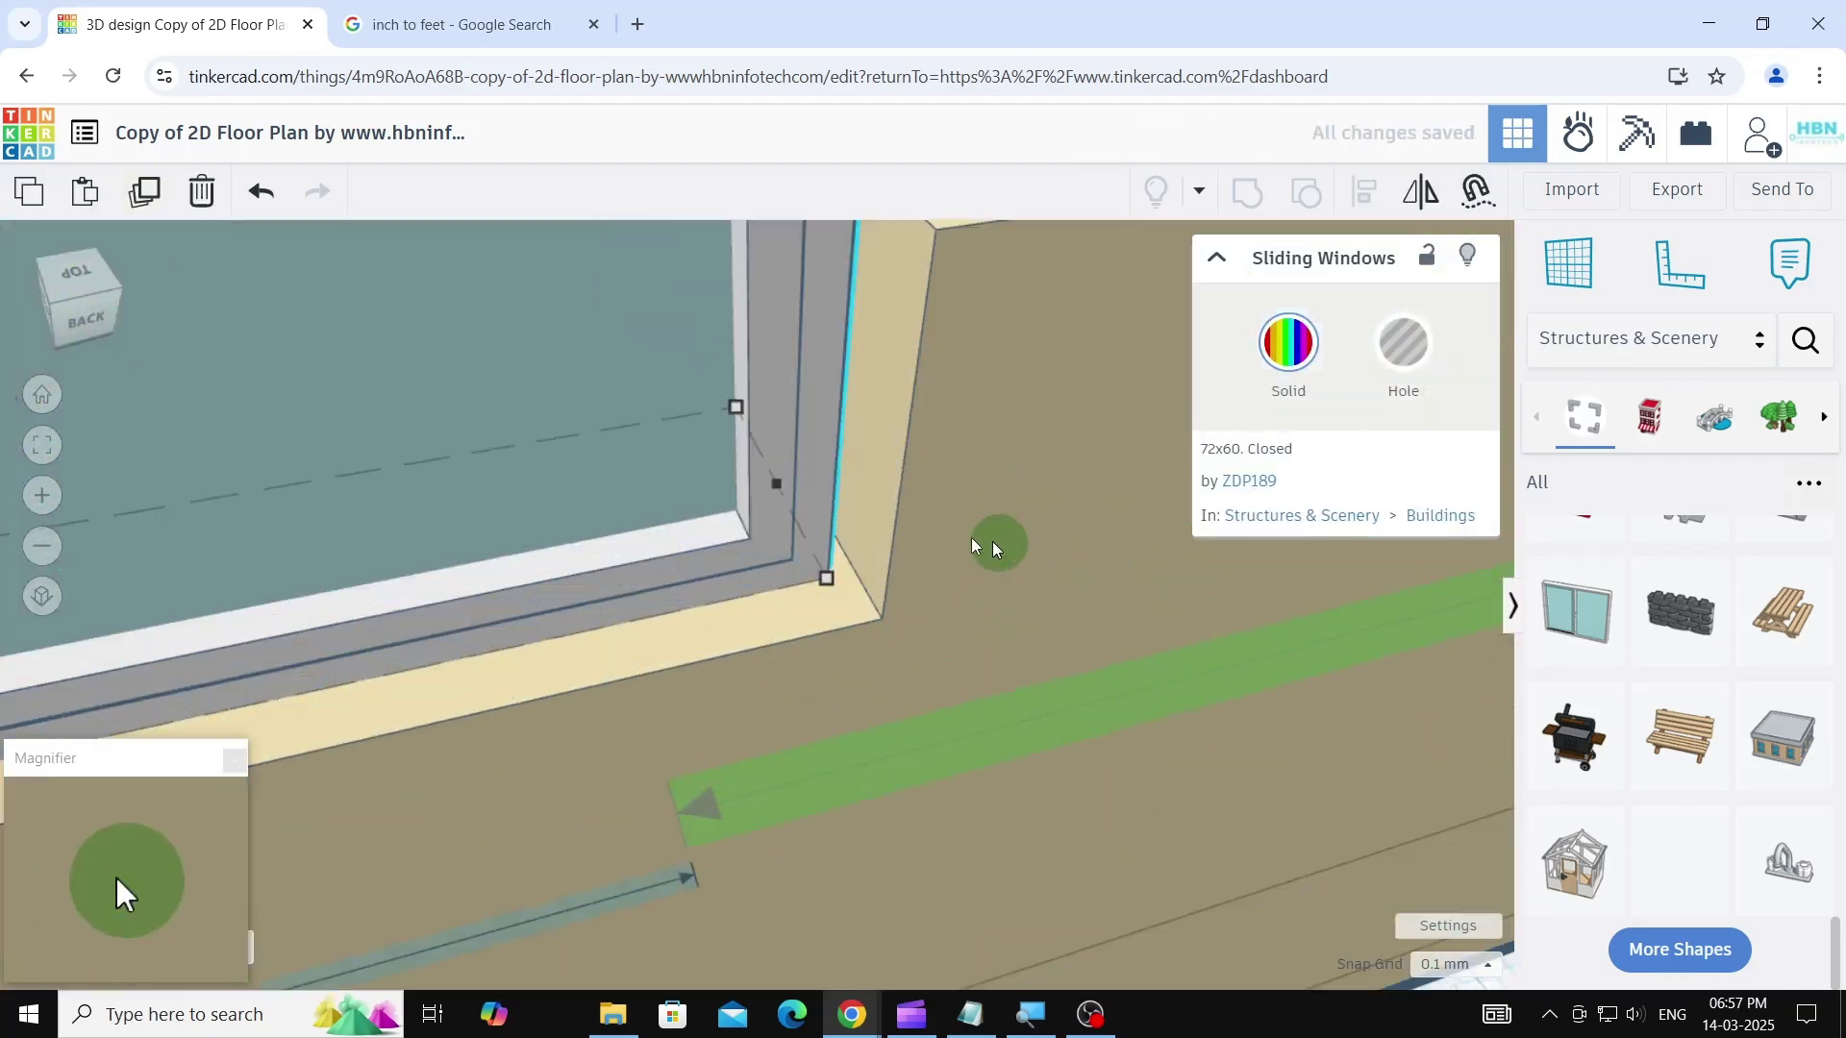
# - Duplicate the right side window again and fit the copy into the wall's remaining opening toward the rear
pyautogui.scroll(-6, 805, 492)
pyautogui.moveTo(971, 684); pyautogui.dragTo(660, 736, button='middle')
pyautogui.hotkey('ctrl', 'd')
pyautogui.moveTo(398, 493); pyautogui.dragTo(1010, 372)
pyautogui.scroll(6, 925, 446)
pyautogui.moveTo(471, 635); pyautogui.dragTo(496, 629)
pyautogui.scroll(-6, 595, 659)
pyautogui.moveTo(962, 616); pyautogui.dragTo(614, 673, button='right')
pyautogui.scroll(2, 654, 414)
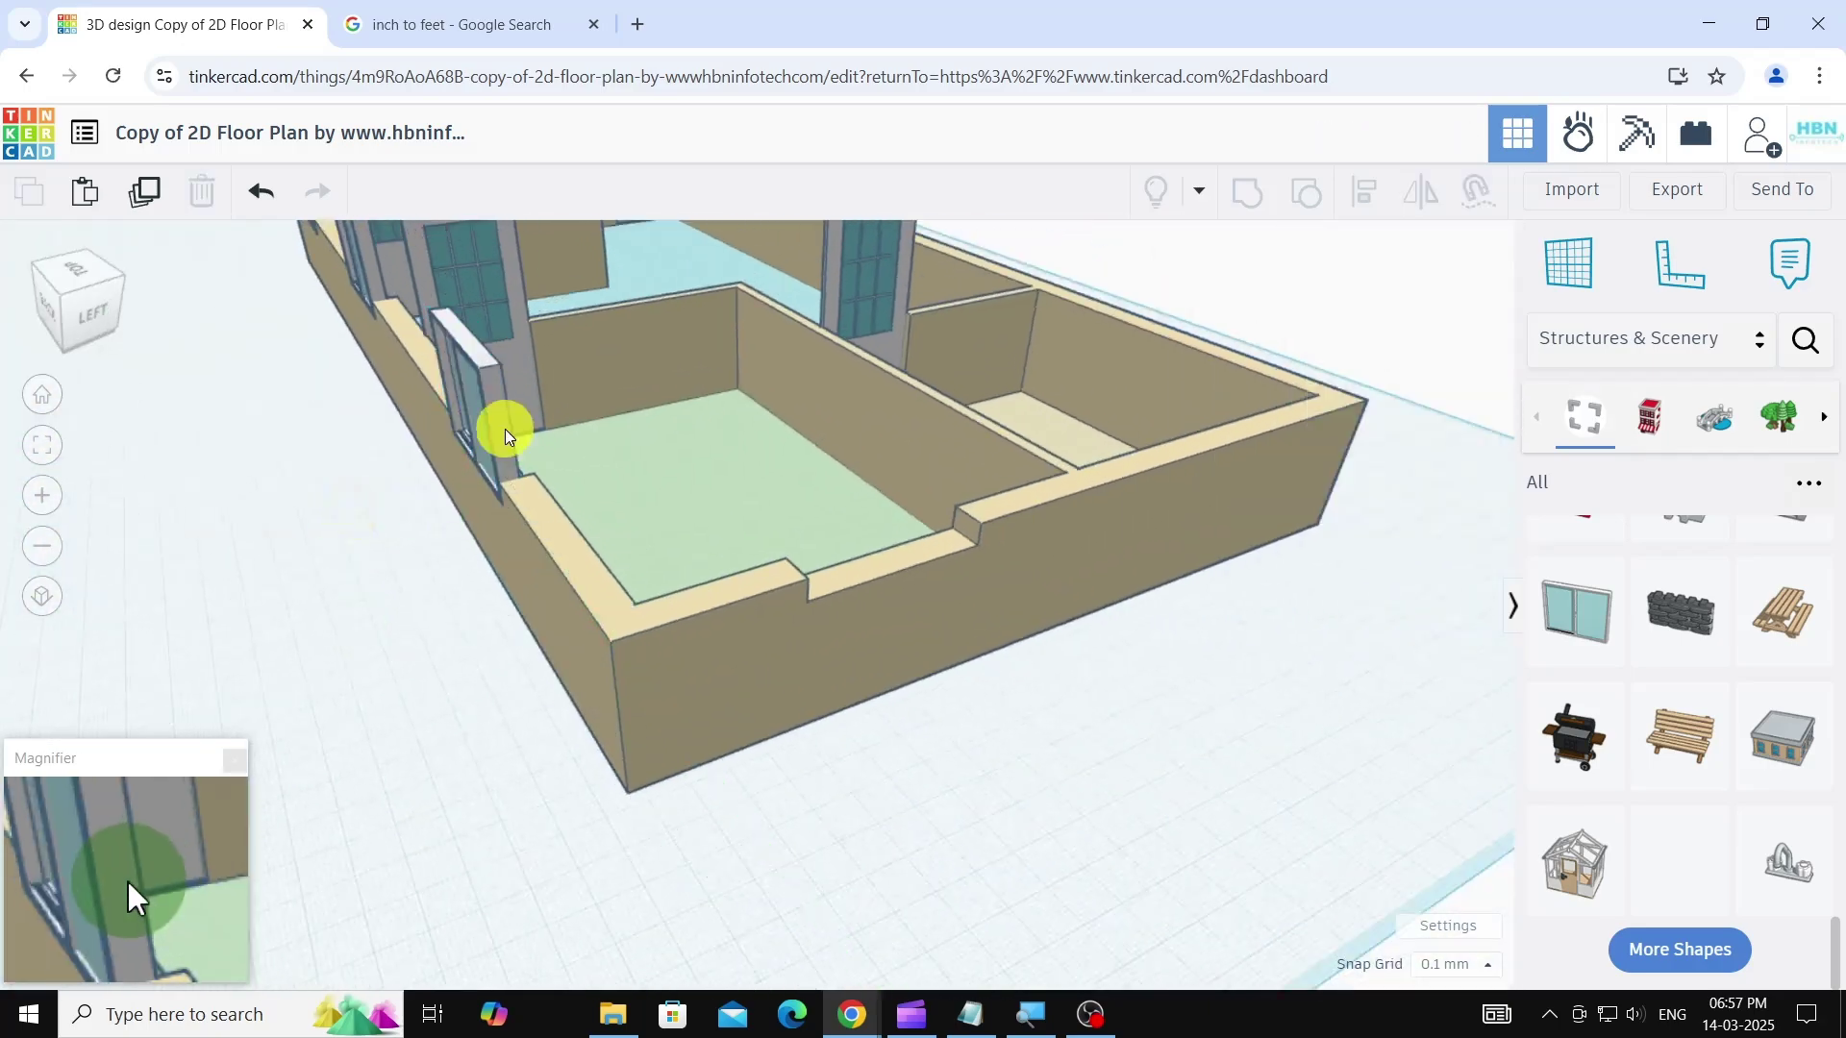
# - Duplicate a side window, turn the copy parallel to the low house's rear wall, and fit it into the rear opening
pyautogui.click(505, 428)
pyautogui.hotkey('ctrl', 'd')
pyautogui.moveTo(505, 428); pyautogui.dragTo(979, 692)
pyautogui.moveTo(986, 817); pyautogui.dragTo(1098, 624)
pyautogui.scroll(2, 1098, 625)
pyautogui.moveTo(798, 615); pyautogui.dragTo(837, 510)
pyautogui.scroll(4, 842, 568)
pyautogui.scroll(3, 584, 545)
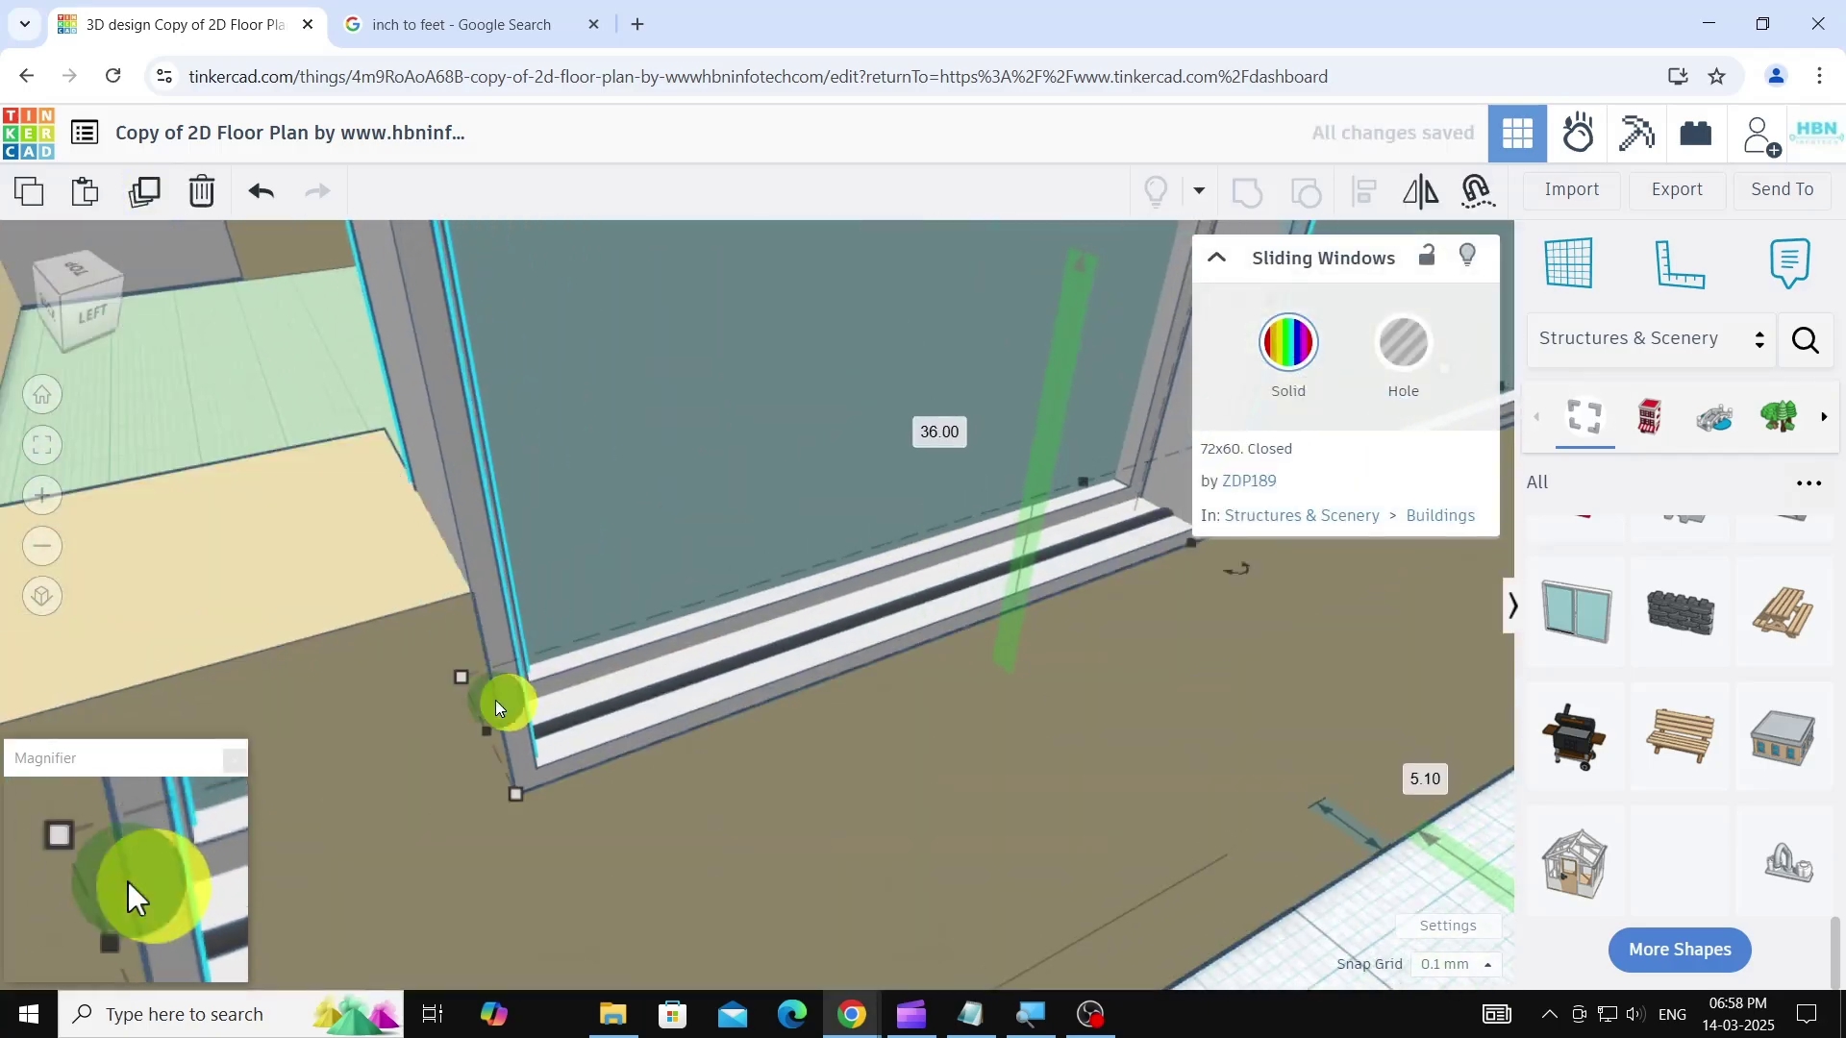
pyautogui.scroll(-10, 494, 700)
pyautogui.click(837, 765)
pyautogui.moveTo(836, 766); pyautogui.dragTo(365, 490, button='right')
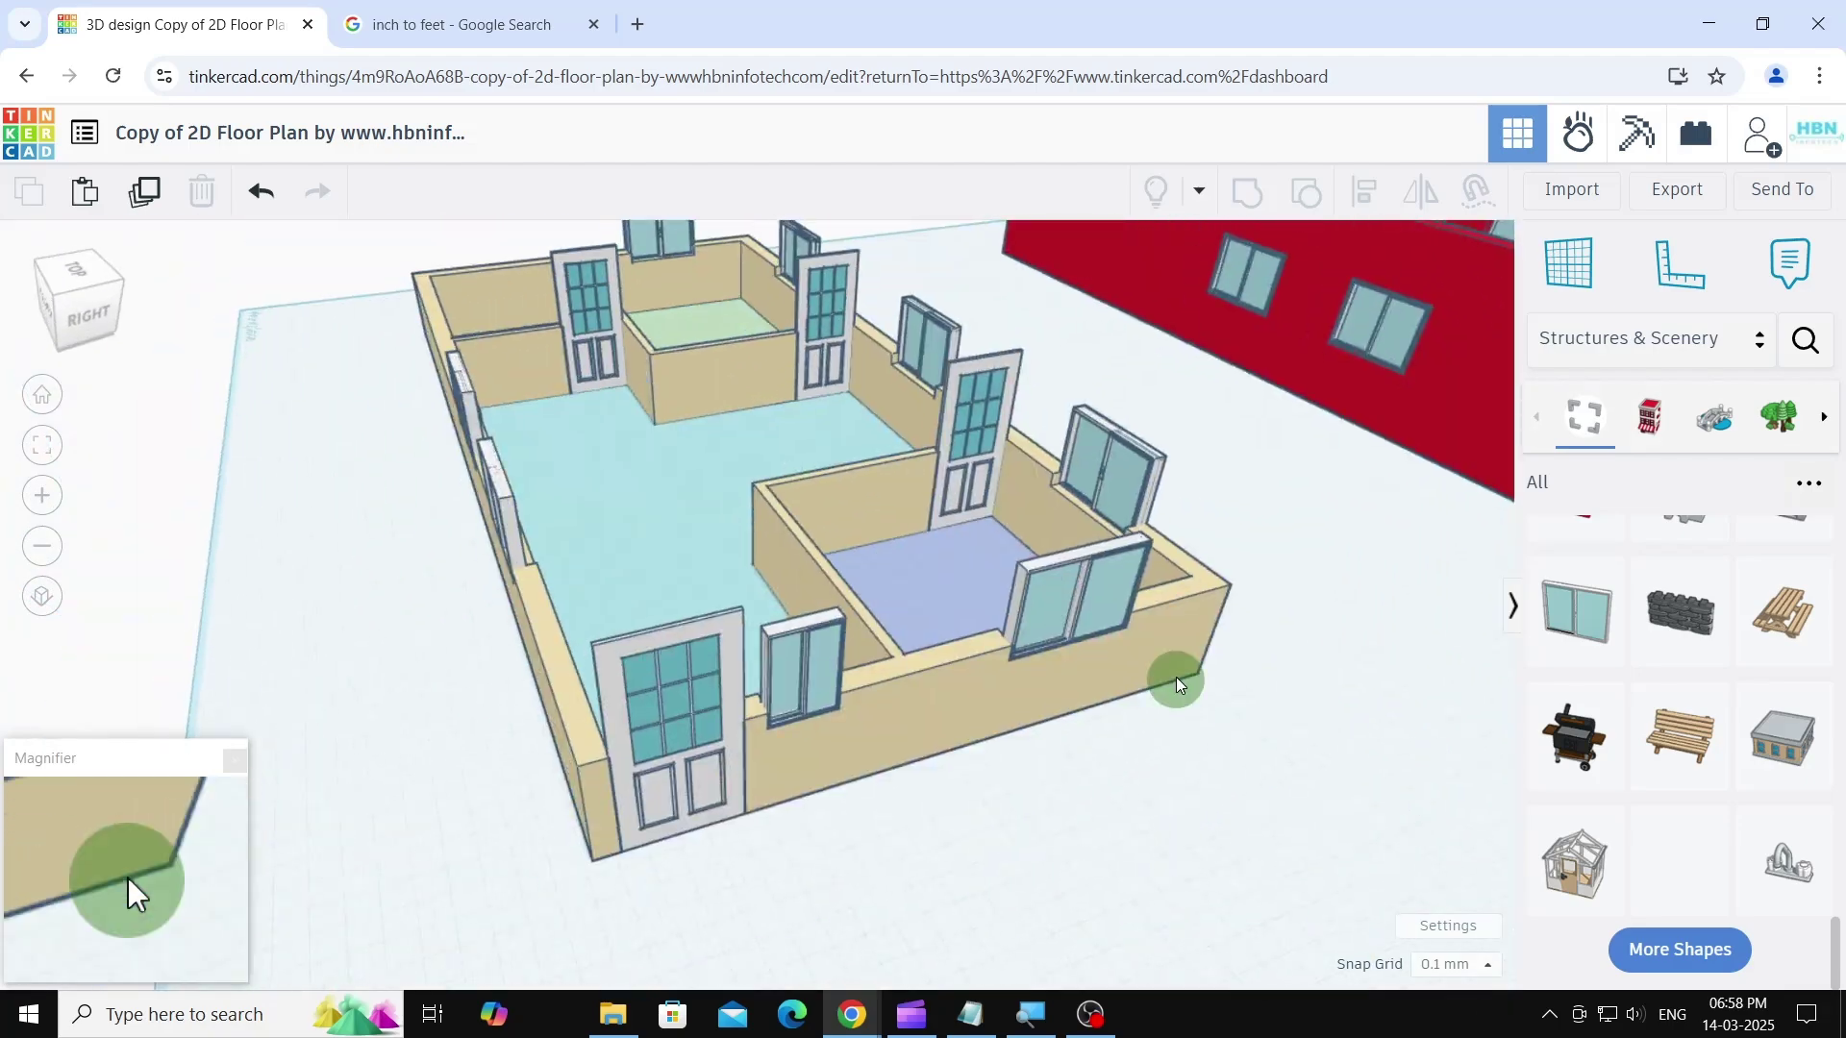
# - Size a Leather Couch beside the low house to 75 long, 33 deep and 30 high
pyautogui.moveTo(1175, 677); pyautogui.dragTo(1051, 725, button='right')
pyautogui.scroll(2, 1337, 616)
pyautogui.scroll(5, 1739, 701)
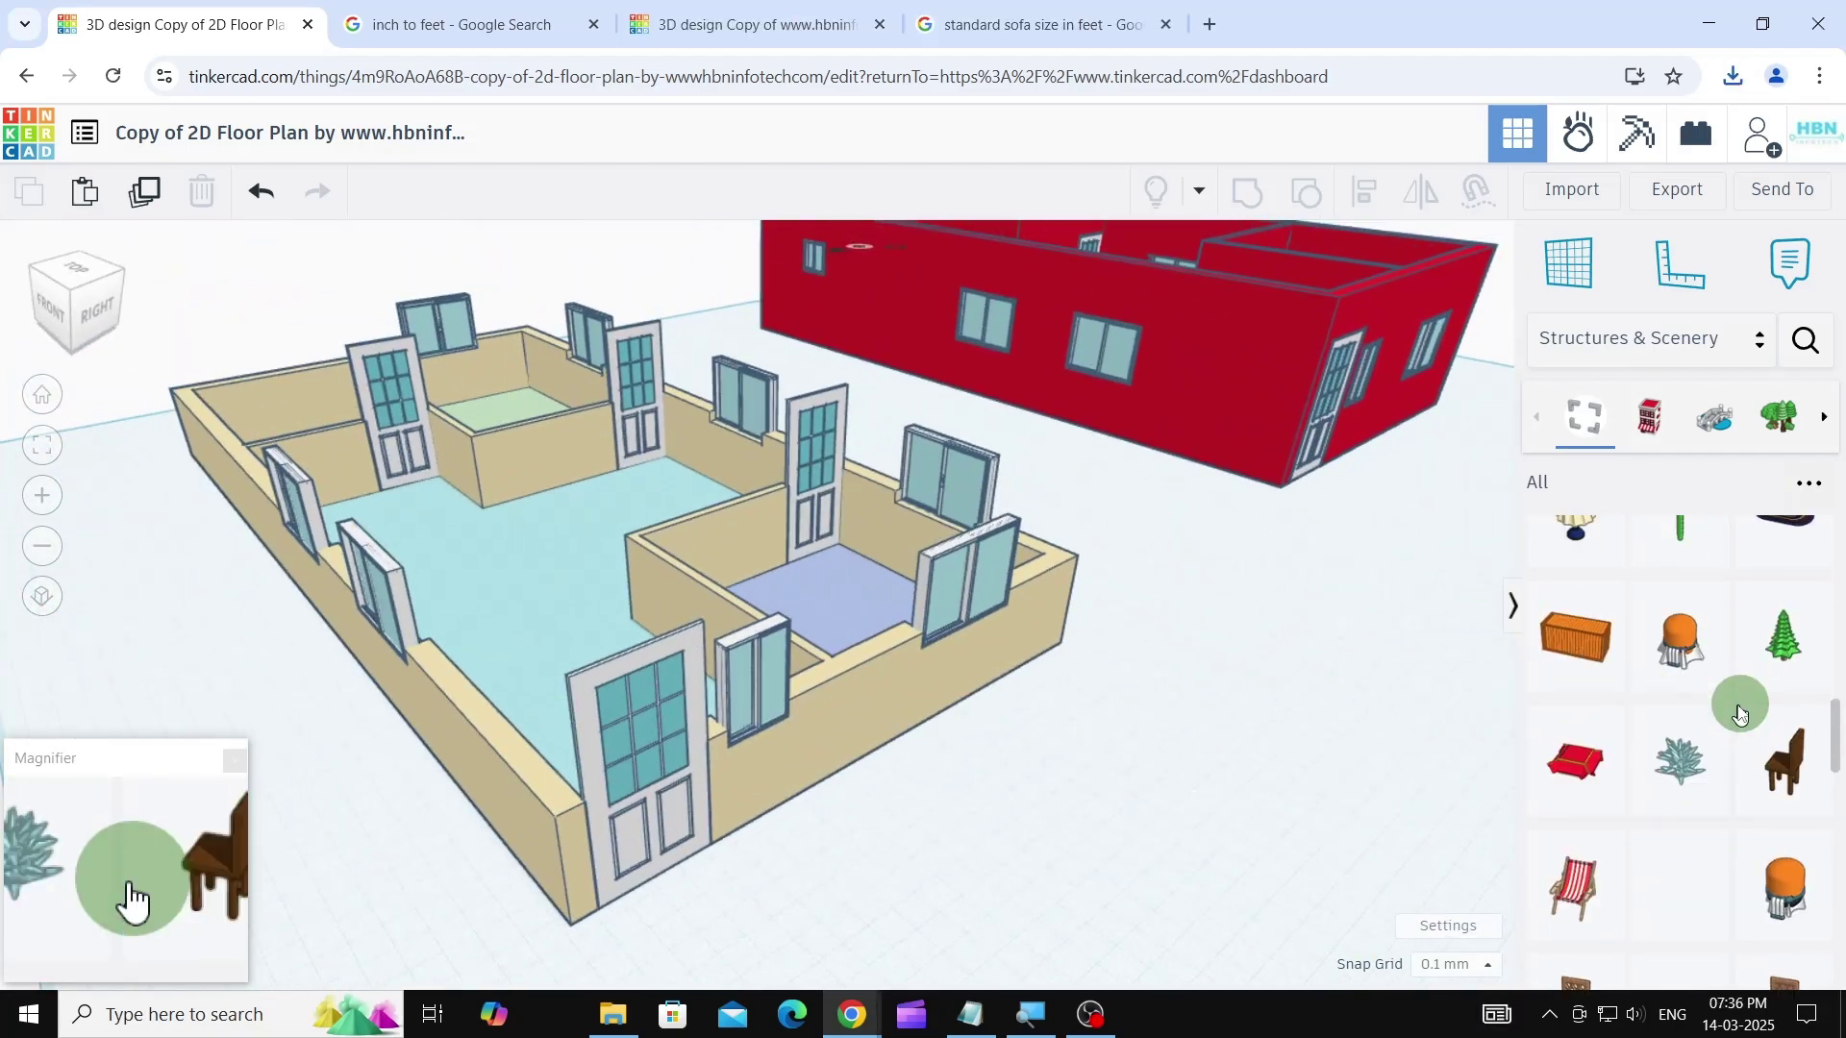
pyautogui.scroll(-2, 1171, 762)
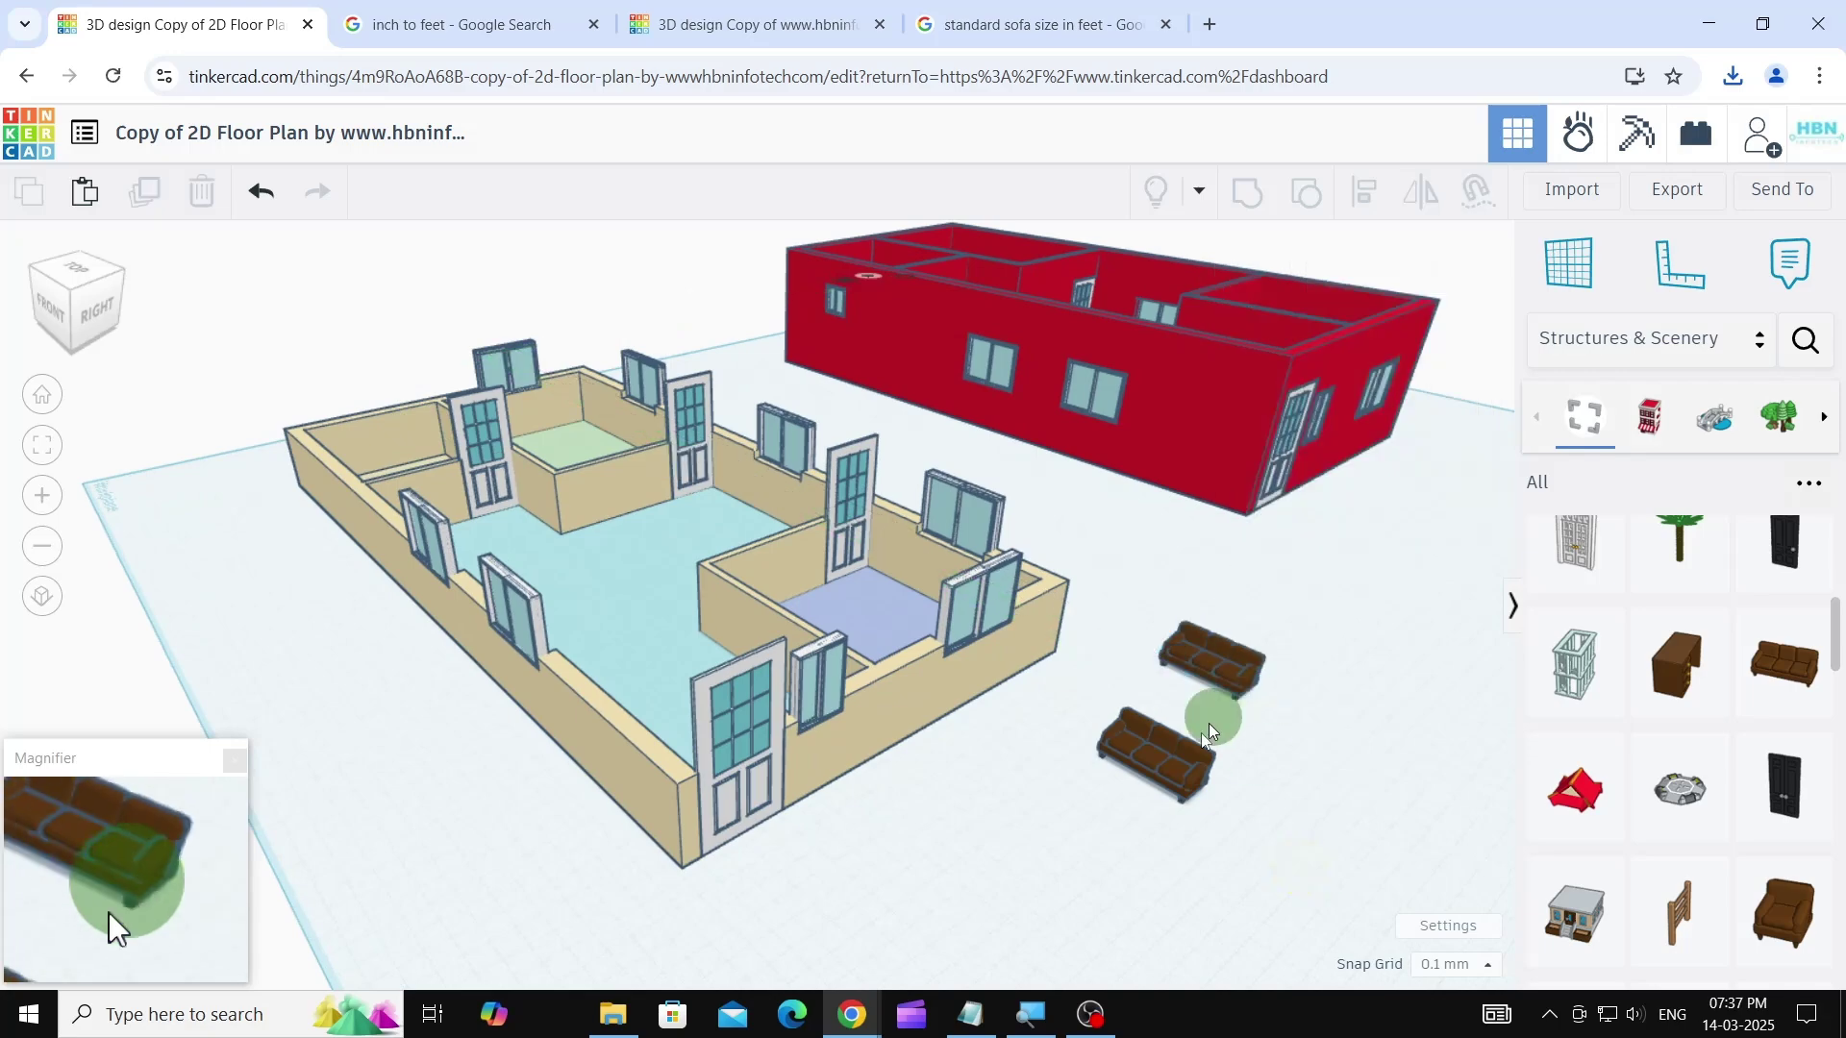
pyautogui.scroll(3, 1331, 717)
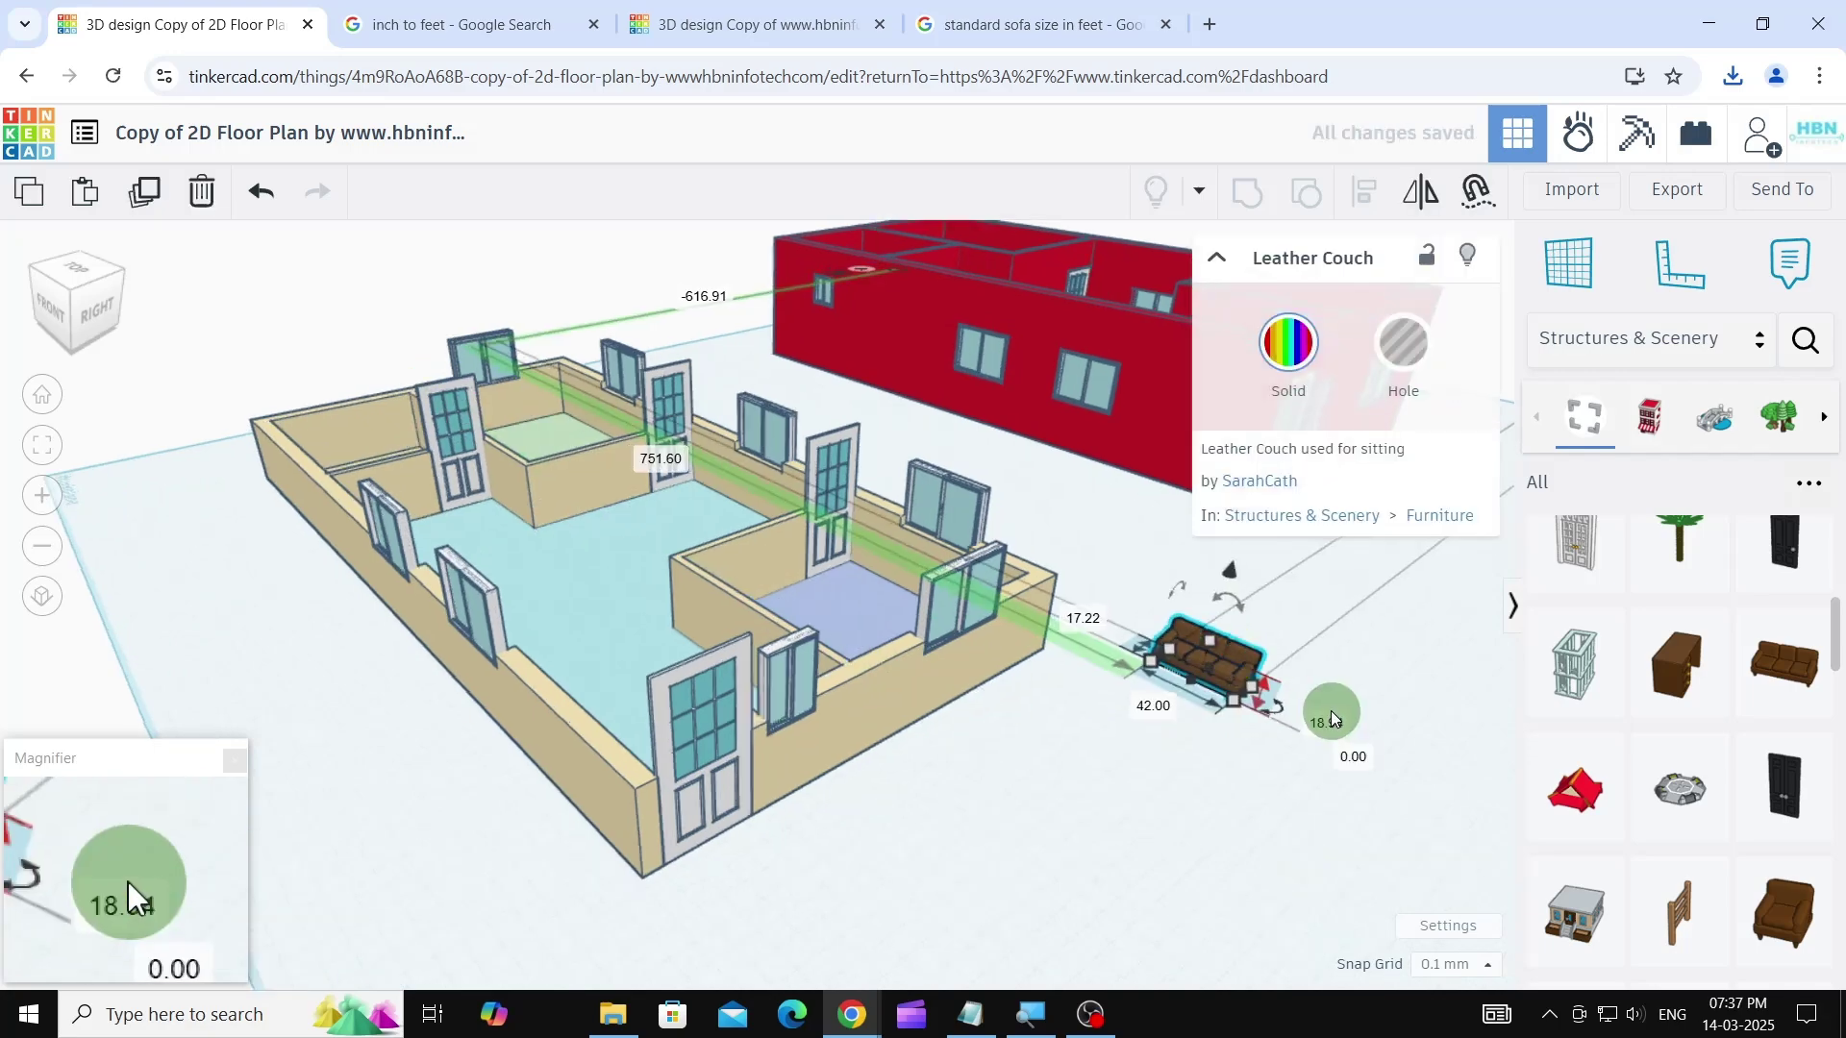
pyautogui.click(1091, 701)
pyautogui.write('75')
pyautogui.scroll(-2, 1235, 748)
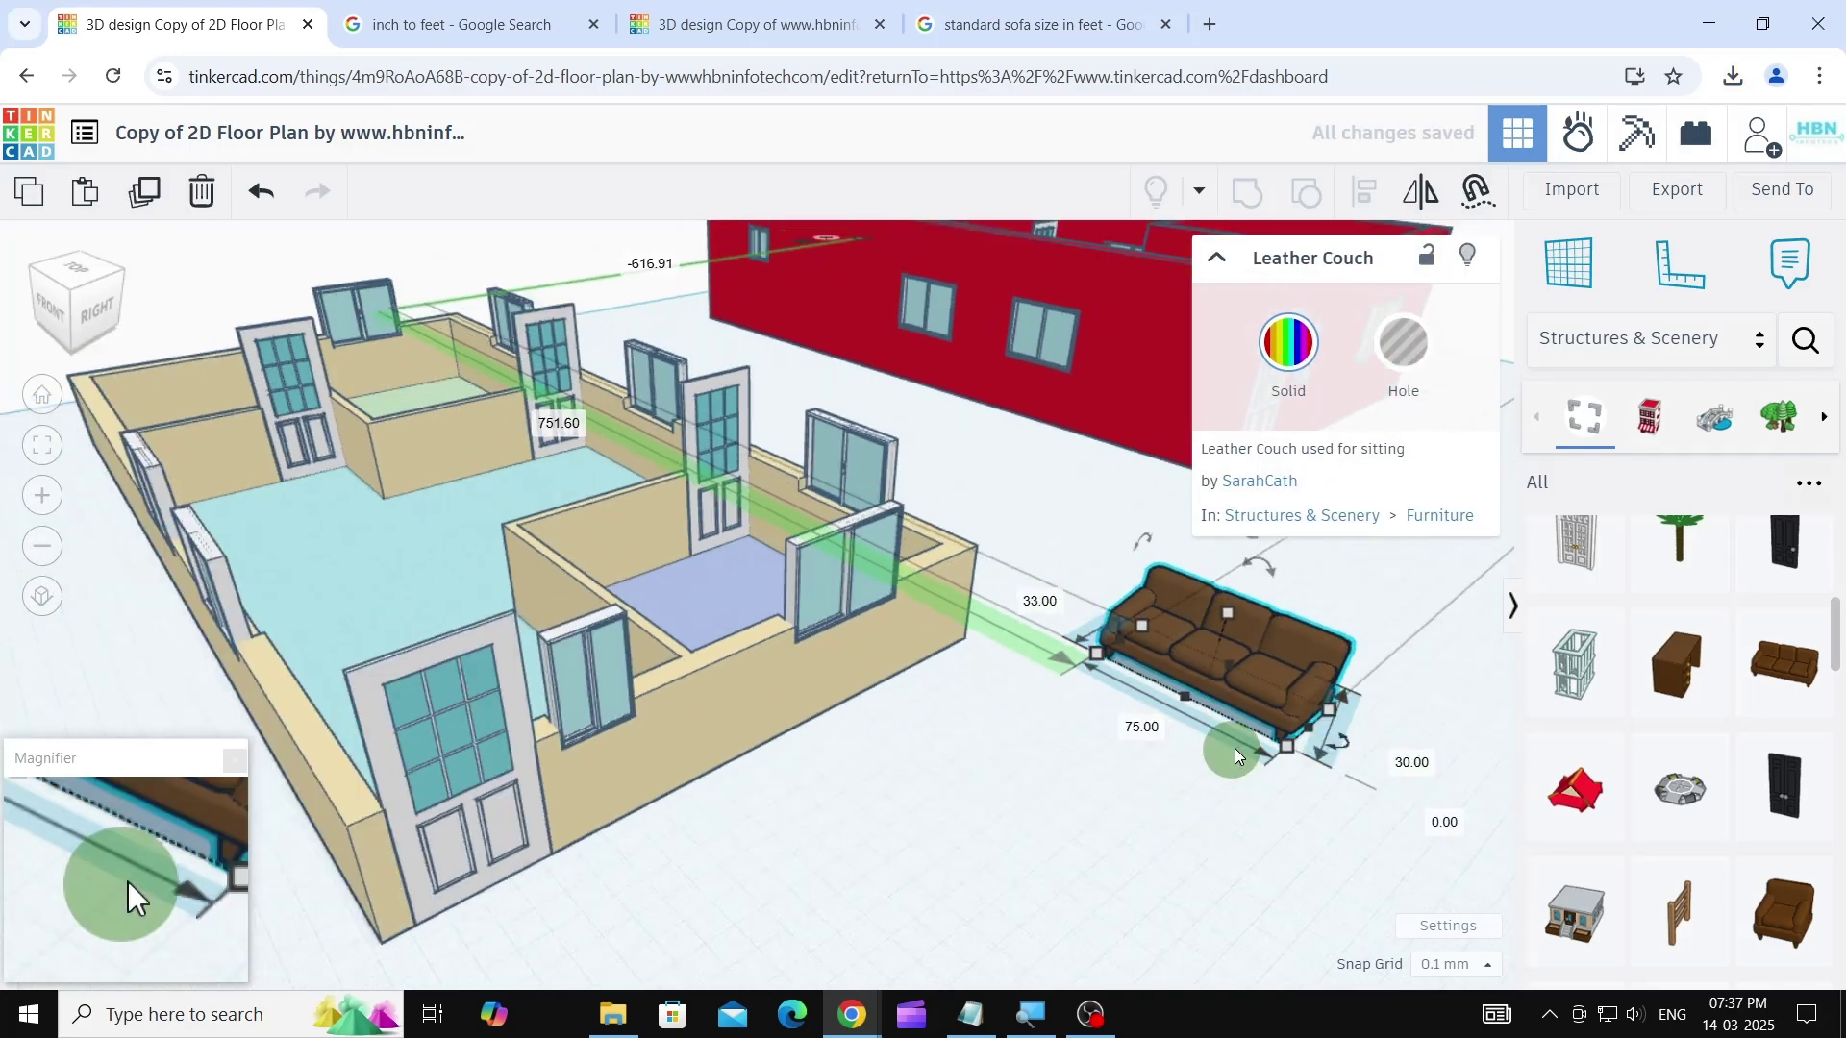
# - Turn the Leather Couch sideways and place it in the low house's large room against the left side wall
pyautogui.moveTo(1322, 746); pyautogui.dragTo(1102, 741)
pyautogui.moveTo(1248, 700); pyautogui.dragTo(480, 548)
pyautogui.scroll(2, 519, 539)
pyautogui.moveTo(621, 713); pyautogui.dragTo(452, 760, button='right')
pyautogui.moveTo(389, 444); pyautogui.dragTo(384, 441)
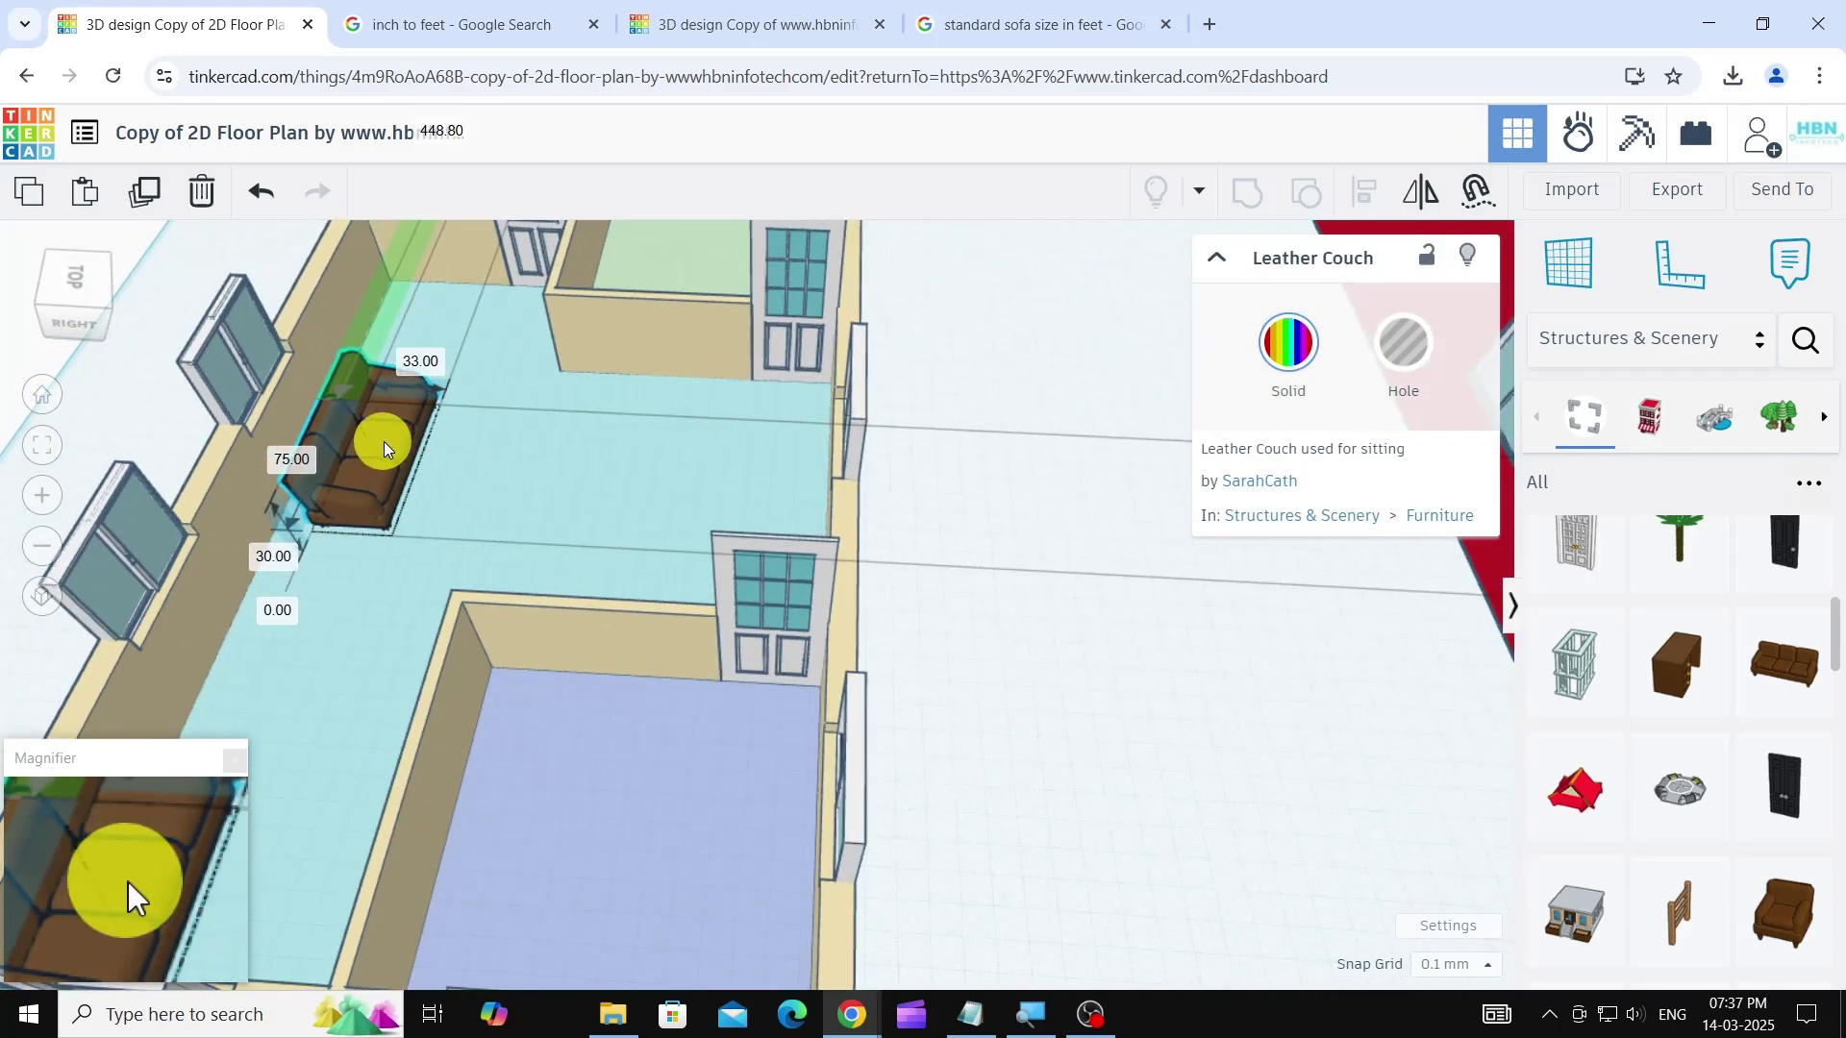
pyautogui.click(243, 552)
pyautogui.moveTo(192, 577); pyautogui.dragTo(244, 552, button='right')
pyautogui.scroll(2, 339, 504)
pyautogui.click(339, 504)
pyautogui.moveTo(413, 740)
pyautogui.mouseDown(button='right')
pyautogui.moveTo(535, 692)
pyautogui.moveTo(433, 745)
pyautogui.mouseUp(button='right')
# - Add a 33 by 33, 30 high Leather Chair outside the low house and turn it to match the couch's direction
pyautogui.click(1773, 892)
pyautogui.moveTo(1774, 902); pyautogui.dragTo(1291, 686)
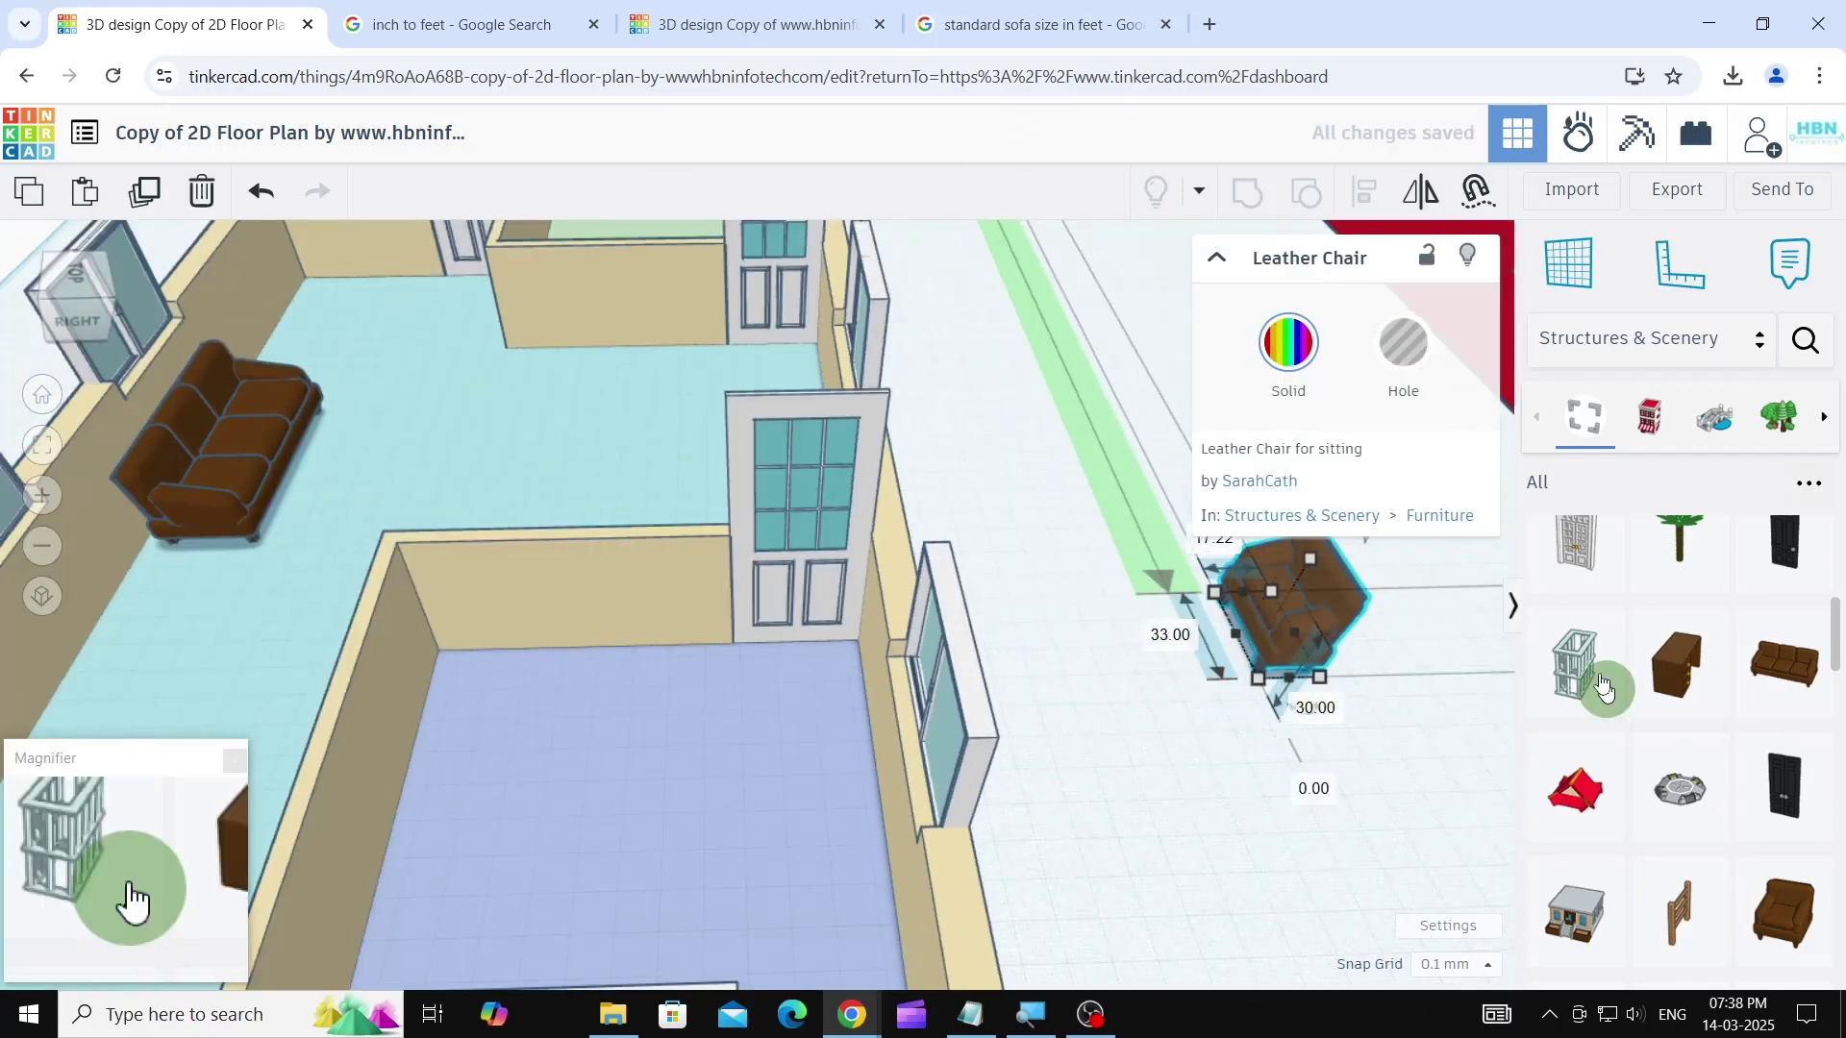
pyautogui.moveTo(1442, 673); pyautogui.dragTo(1250, 731, button='middle')
pyautogui.moveTo(1106, 759); pyautogui.dragTo(992, 694)
# - Move the Leather Chair into the large room, in line with the couch and against the left side wall
pyautogui.moveTo(1115, 664); pyautogui.dragTo(43, 678)
pyautogui.moveTo(43, 678); pyautogui.dragTo(261, 548, button='middle')
pyautogui.scroll(2, 262, 548)
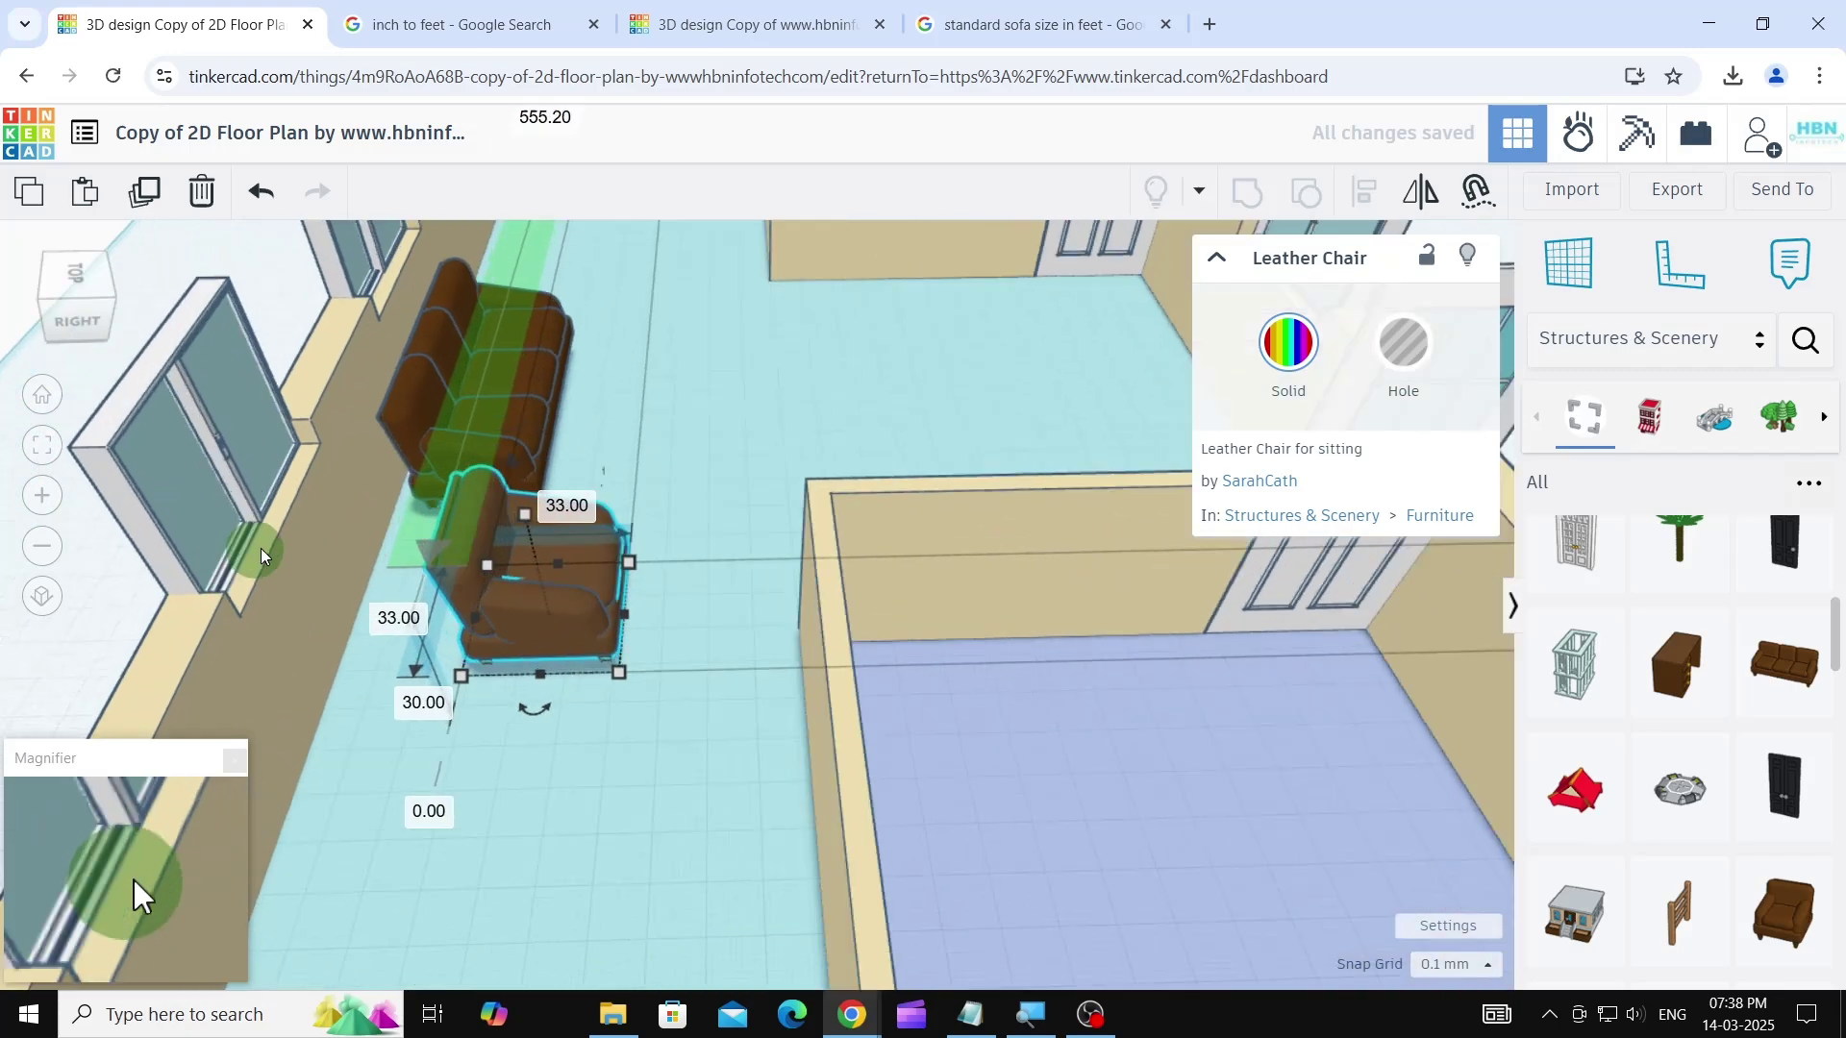
pyautogui.scroll(2, 262, 555)
pyautogui.moveTo(770, 590); pyautogui.dragTo(606, 593)
pyautogui.scroll(-5, 606, 593)
pyautogui.click(1334, 685)
# - Place a blue-topped coffee table in front of the couch in the large room
pyautogui.scroll(-5, 1793, 713)
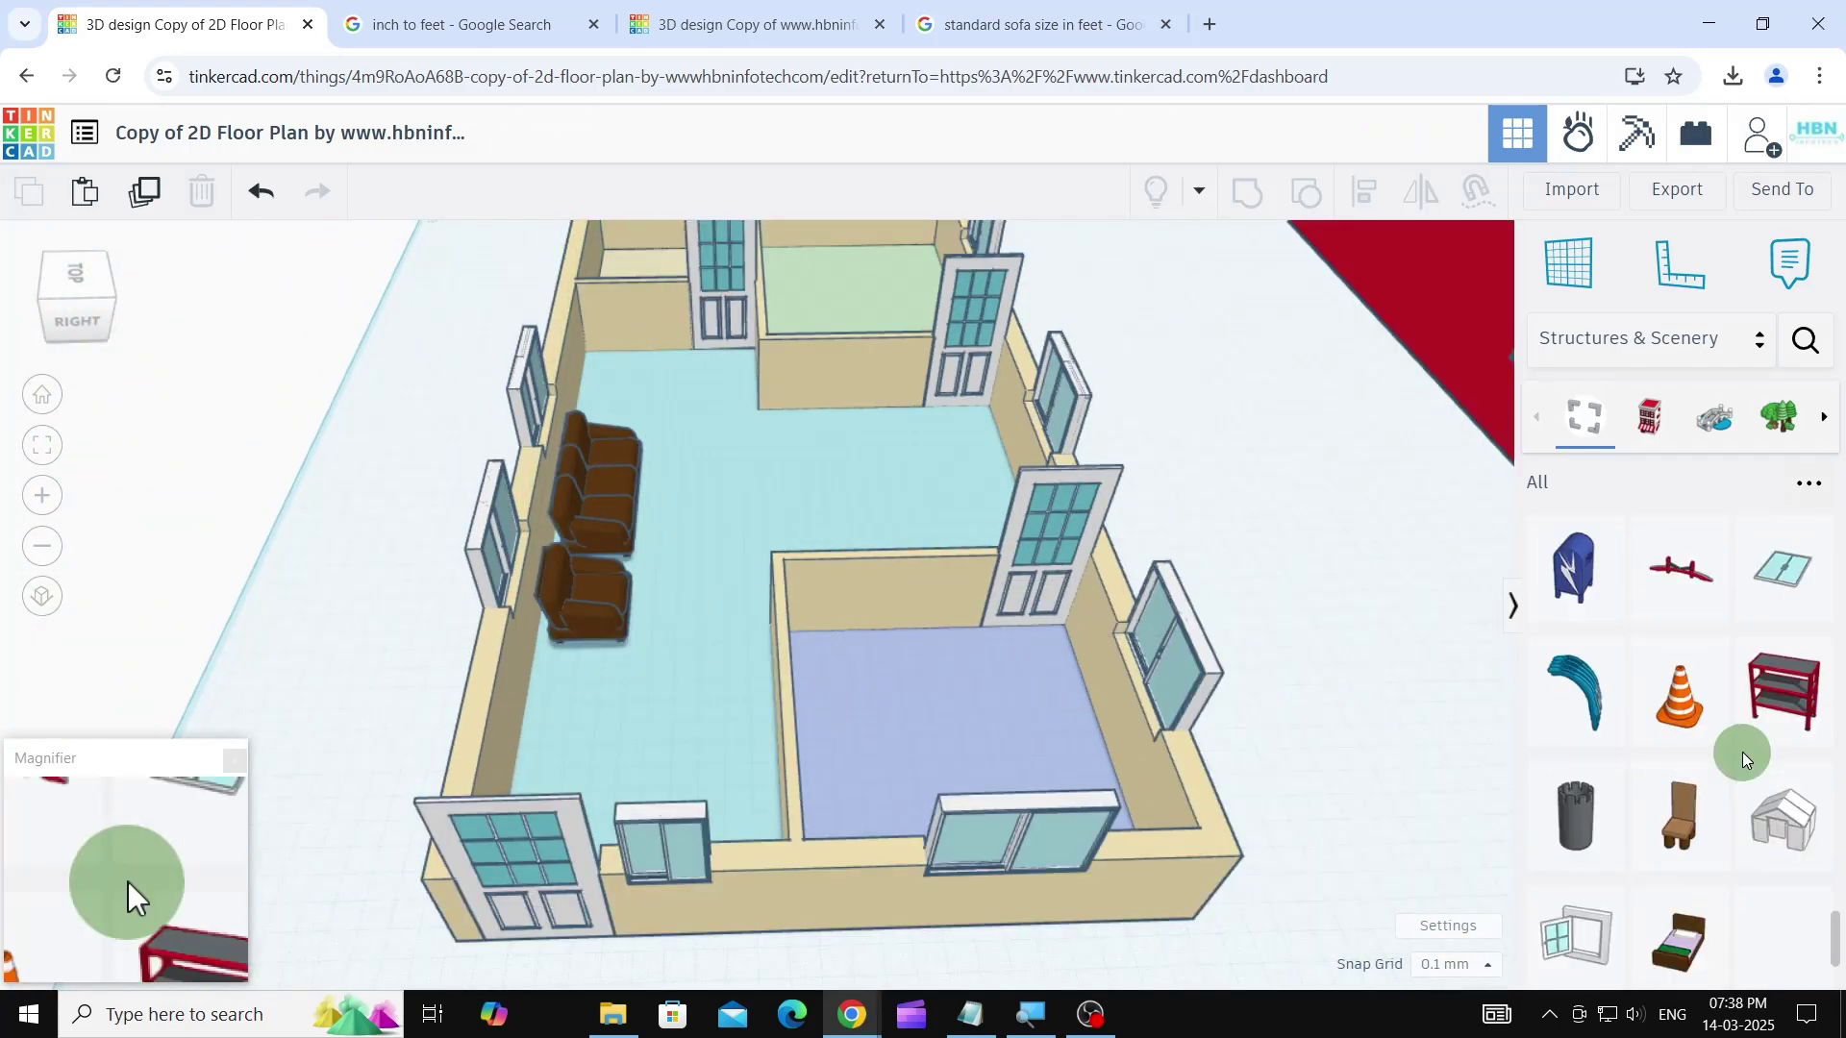
pyautogui.moveTo(689, 544); pyautogui.dragTo(689, 544)
pyautogui.click(1365, 673)
pyautogui.moveTo(1365, 673); pyautogui.dragTo(1215, 687, button='middle')
# - Add a brown Desk outside the low house and size it 60 wide, 30 deep and 30 high
pyautogui.scroll(6, 1712, 696)
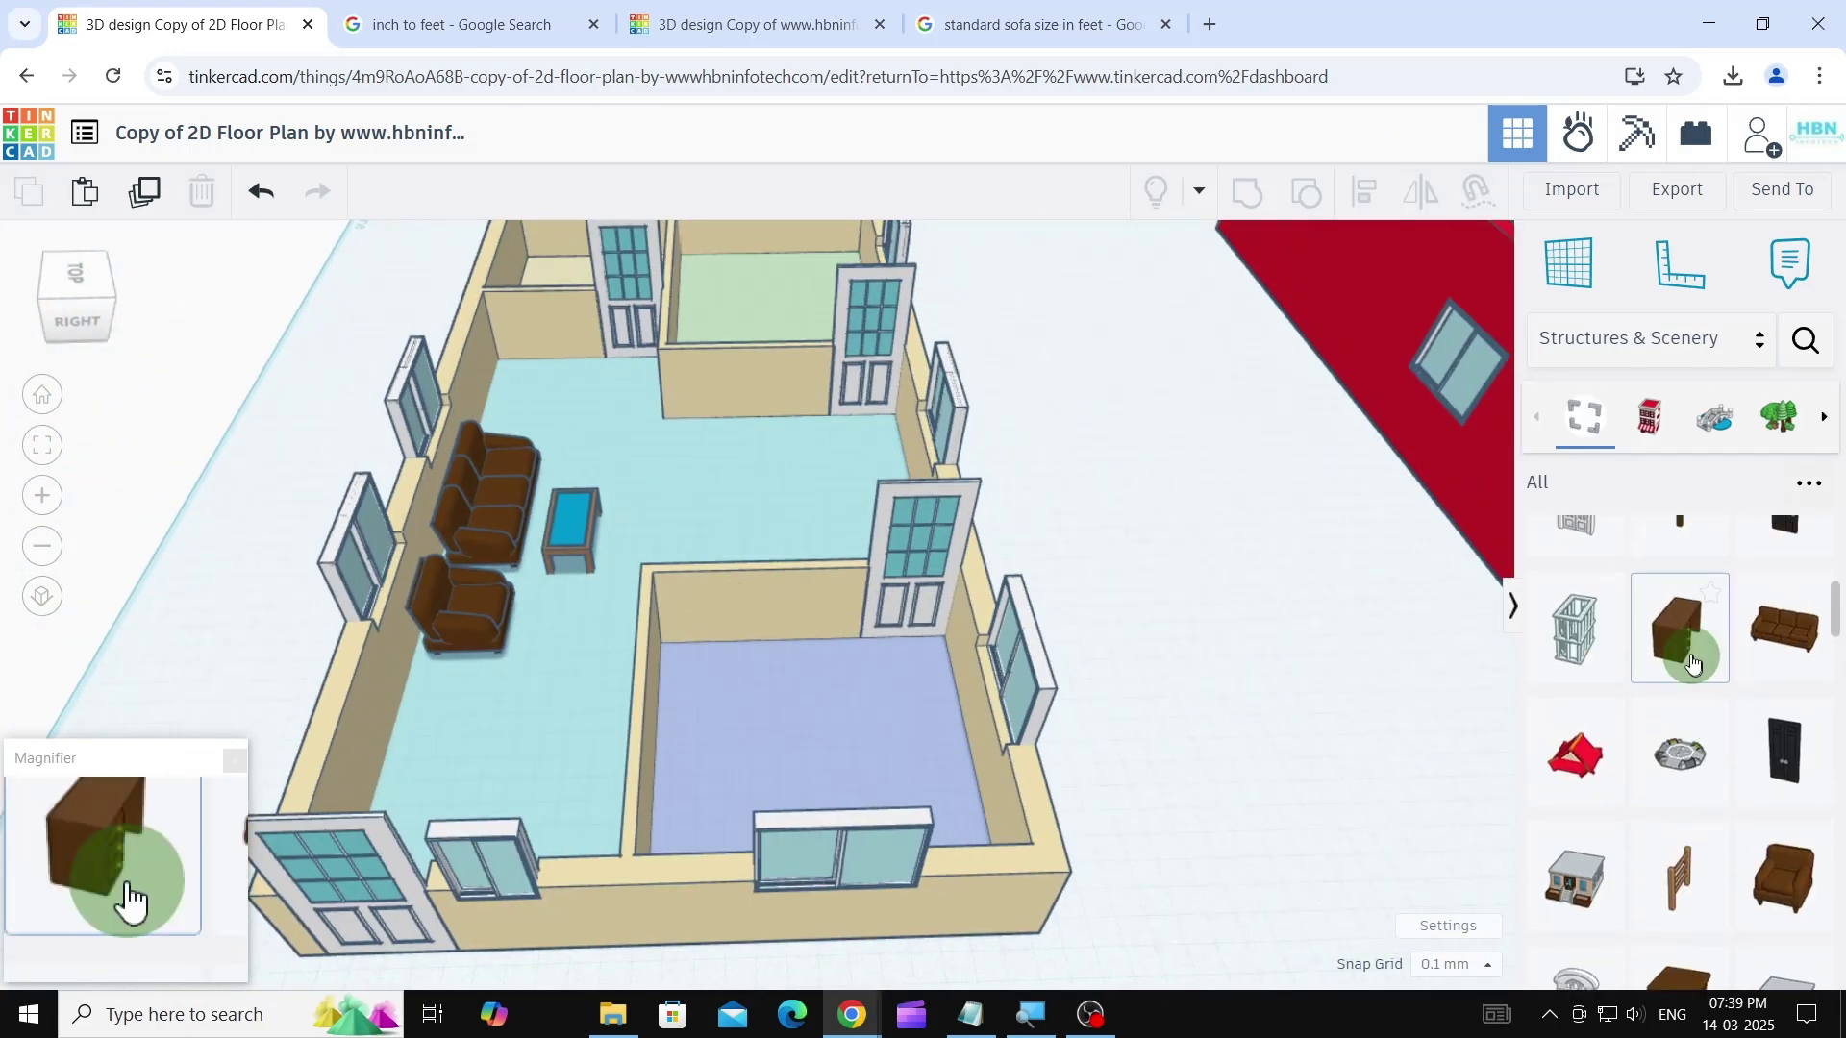
pyautogui.moveTo(1682, 645); pyautogui.dragTo(1194, 587)
pyautogui.moveTo(1340, 660); pyautogui.dragTo(991, 630, button='middle')
pyautogui.scroll(3, 846, 505)
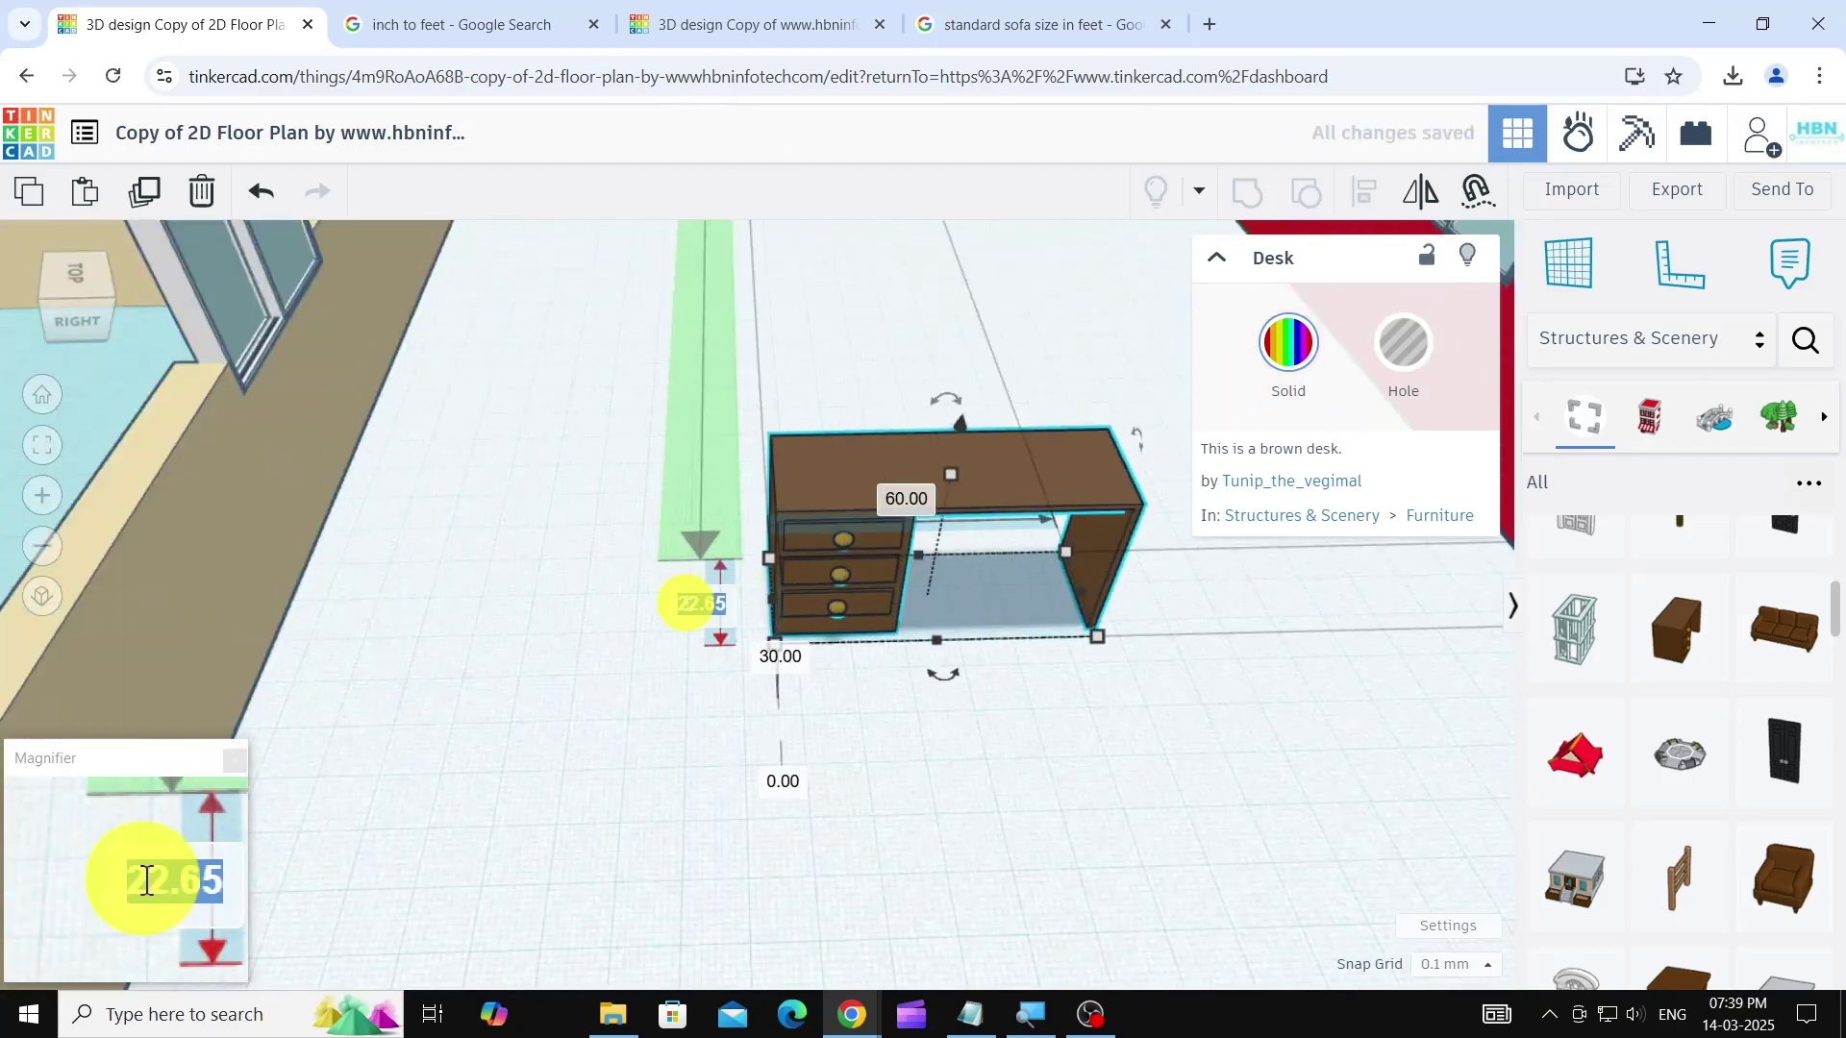
pyautogui.write('30')
pyautogui.press('Return')
# - Move the desk into the large room against the green-floored room's wall
pyautogui.scroll(-4, 1284, 710)
pyautogui.moveTo(1188, 625); pyautogui.dragTo(653, 427)
pyautogui.scroll(3, 616, 423)
pyautogui.scroll(-4, 574, 702)
pyautogui.click(1154, 539)
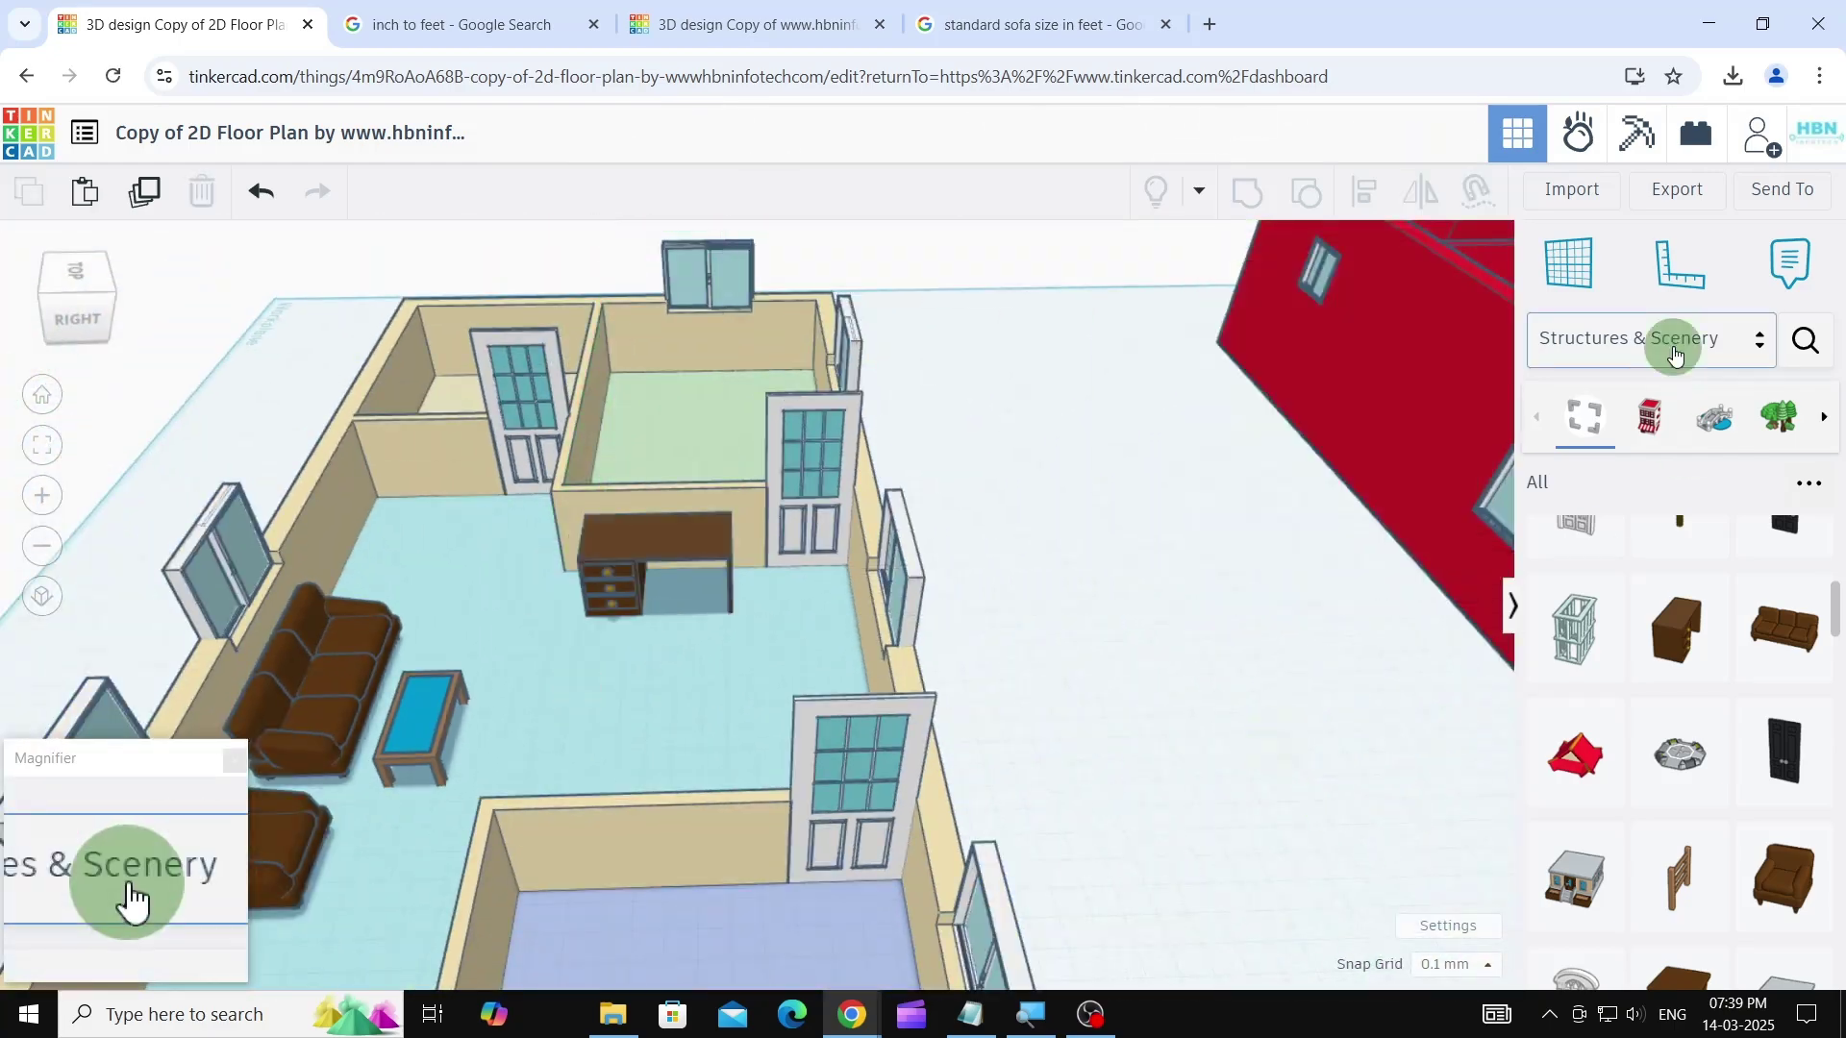
# - Place a Gaming Chair from the Everyday Objects collection in front of the desk and rotate it horizontally
pyautogui.click(1674, 353)
pyautogui.click(1625, 976)
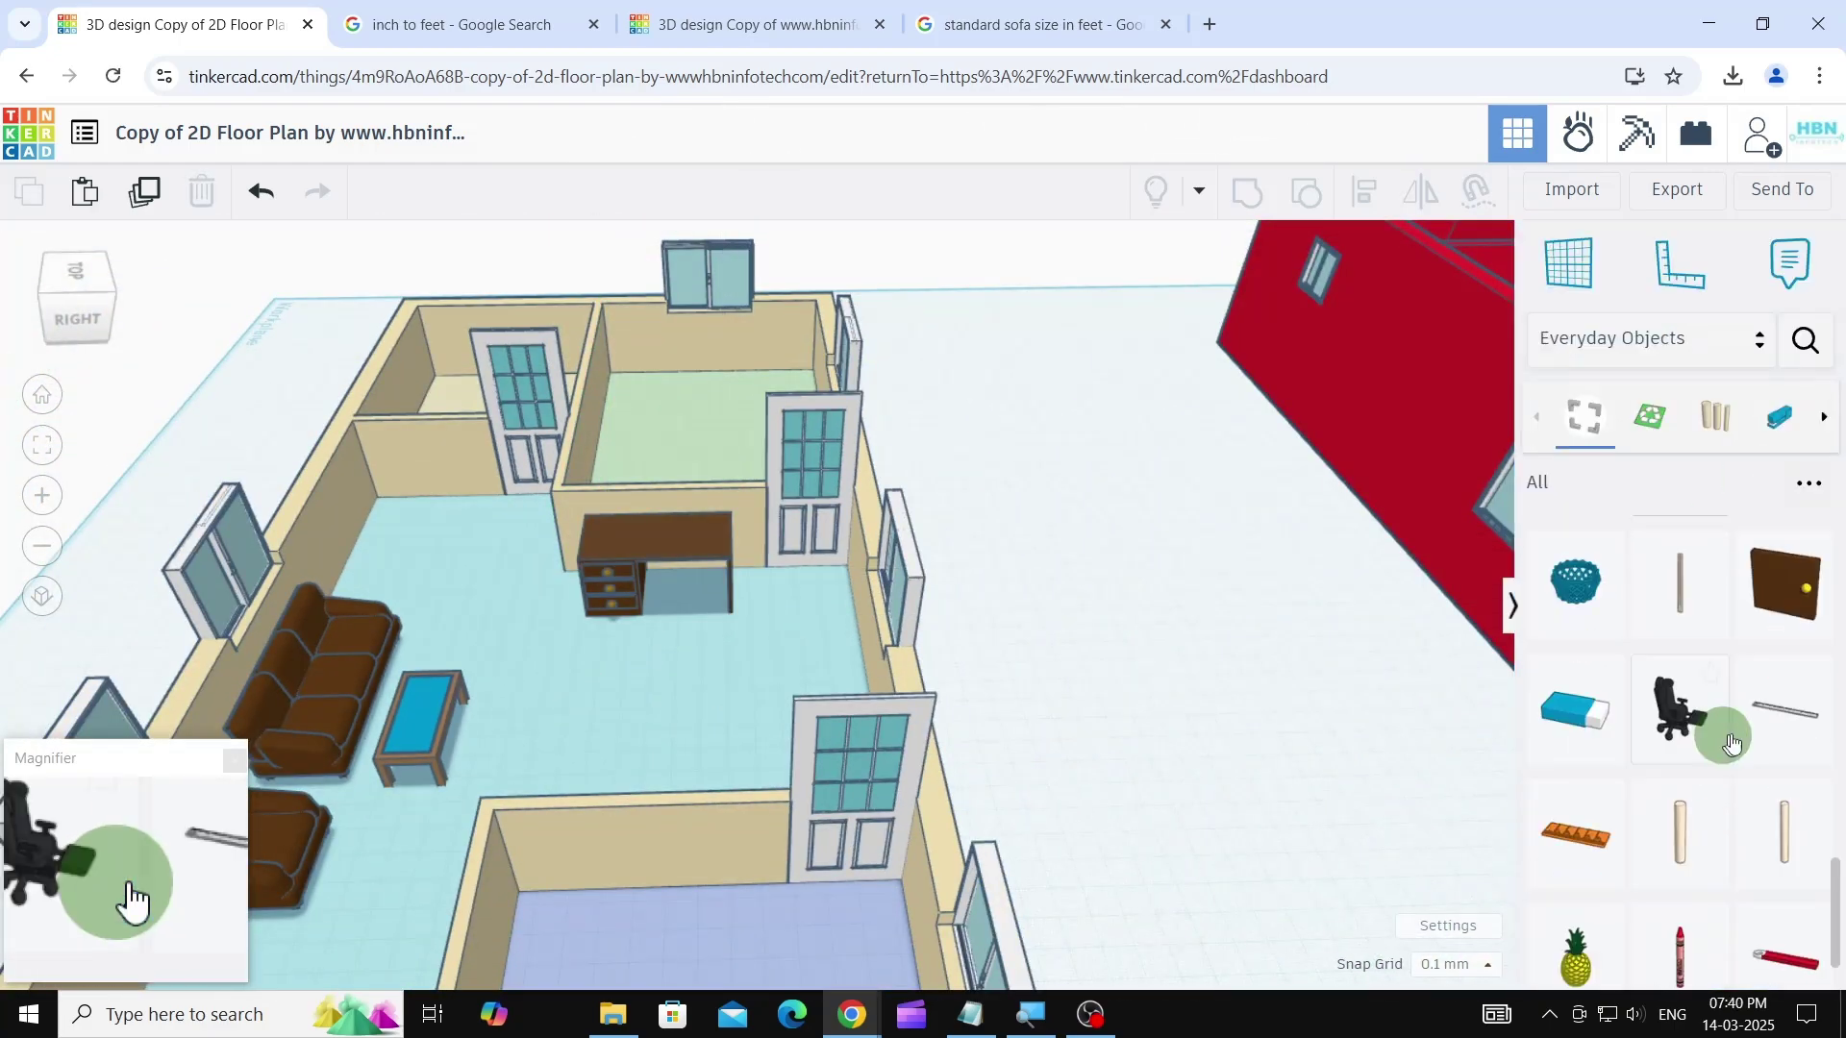
pyautogui.moveTo(1731, 743); pyautogui.dragTo(655, 665)
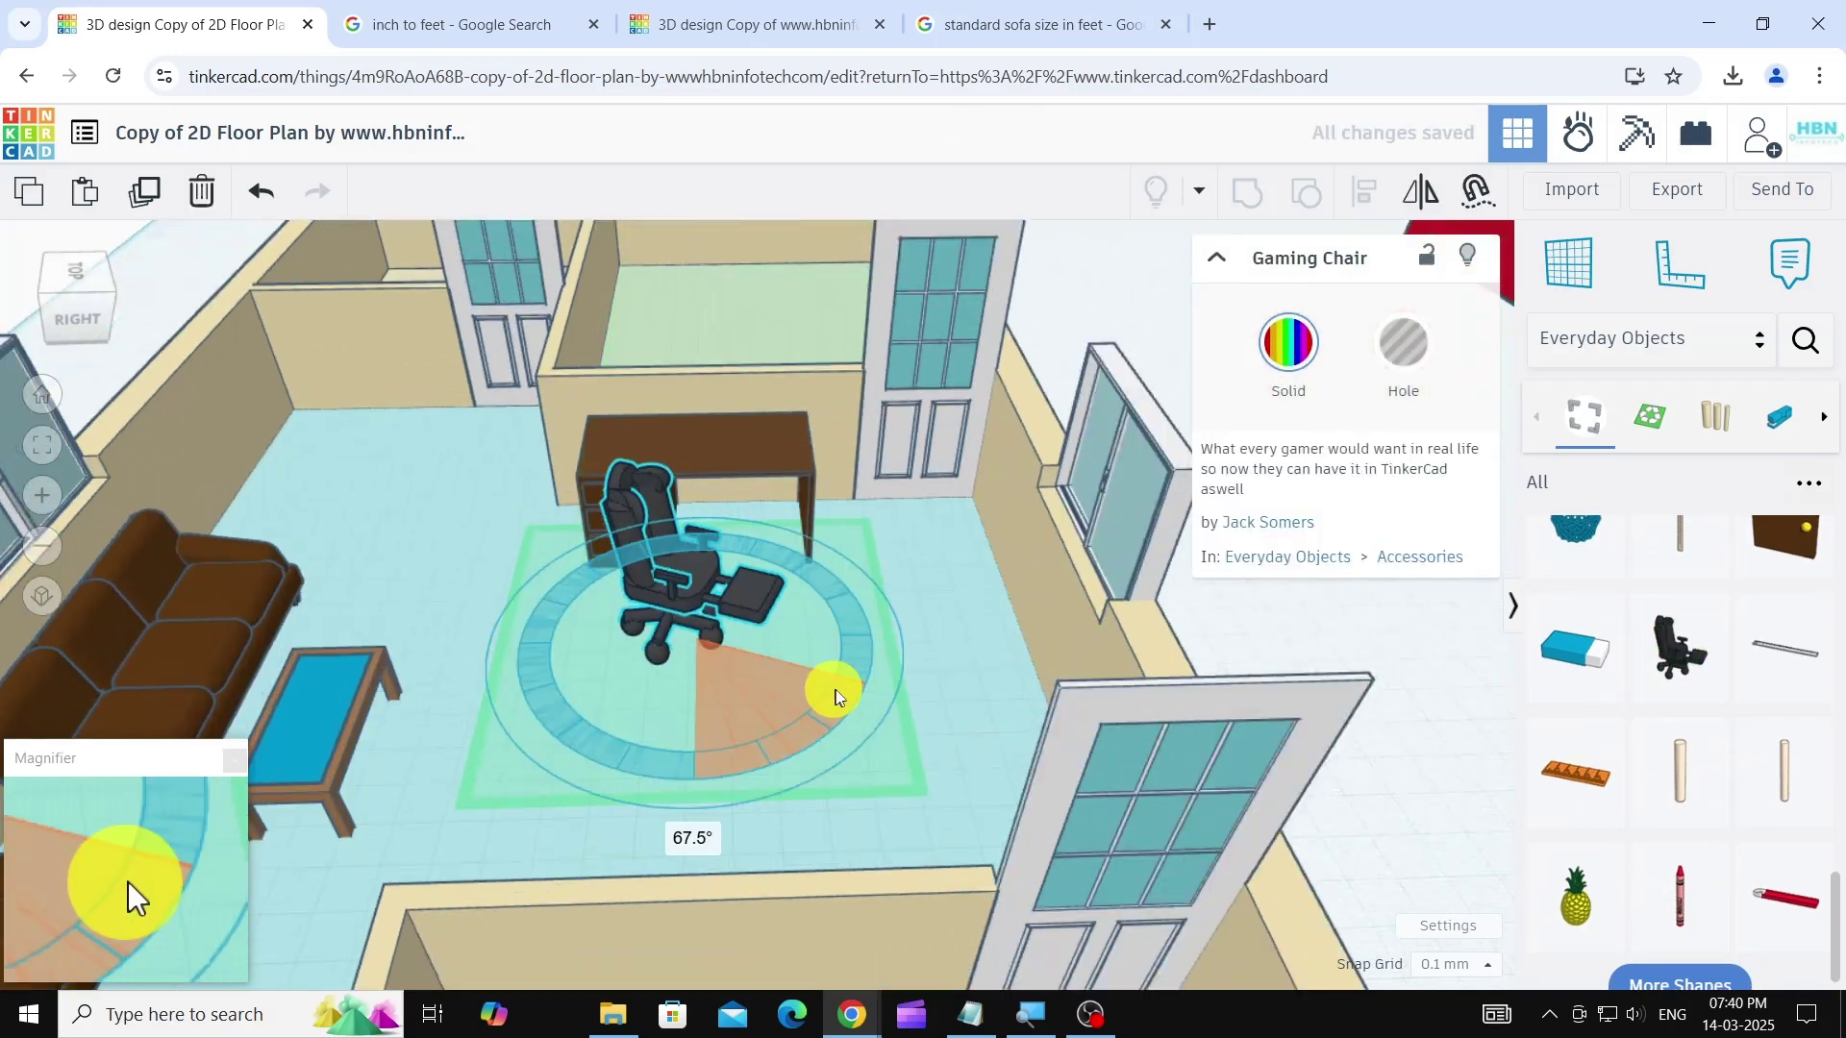
pyautogui.click(1122, 577)
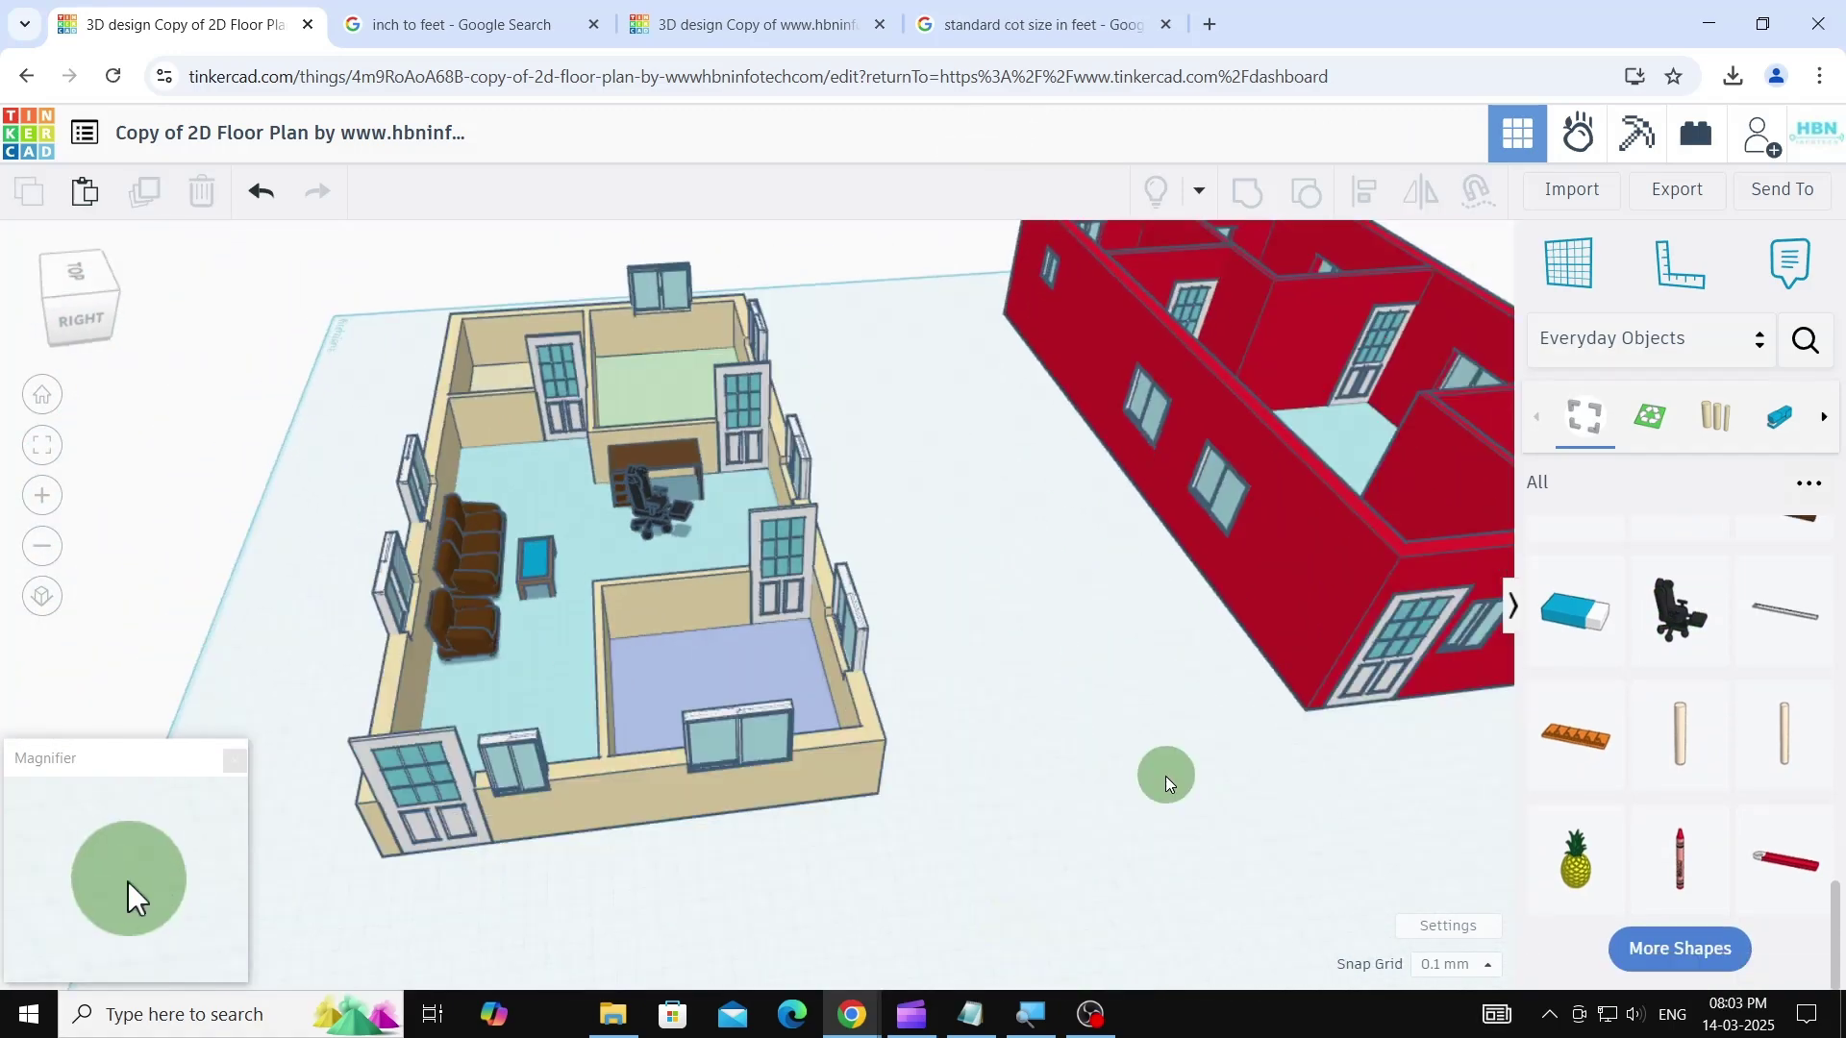
# - Add bed 2 from the Structures & Scenery collection to the low house's green-floored bedroom
pyautogui.click(1674, 339)
pyautogui.click(1693, 535)
pyautogui.moveTo(1673, 736); pyautogui.dragTo(616, 317)
pyautogui.scroll(2, 1163, 745)
pyautogui.moveTo(961, 577); pyautogui.dragTo(1351, 596, button='right')
pyautogui.scroll(3, 289, 539)
pyautogui.moveTo(317, 567); pyautogui.dragTo(730, 606, button='middle')
# - Fit the bed into the rear right corner of the green-floored bedroom, flush with the walls
pyautogui.moveTo(754, 639); pyautogui.dragTo(688, 505)
pyautogui.scroll(4, 429, 602)
pyautogui.scroll(1, 429, 602)
pyautogui.moveTo(606, 633); pyautogui.dragTo(394, 587)
pyautogui.scroll(4, 527, 629)
pyautogui.scroll(-4, 404, 587)
pyautogui.moveTo(990, 711); pyautogui.dragTo(679, 425, button='right')
pyautogui.scroll(4, 645, 654)
pyautogui.moveTo(654, 663); pyautogui.dragTo(649, 634)
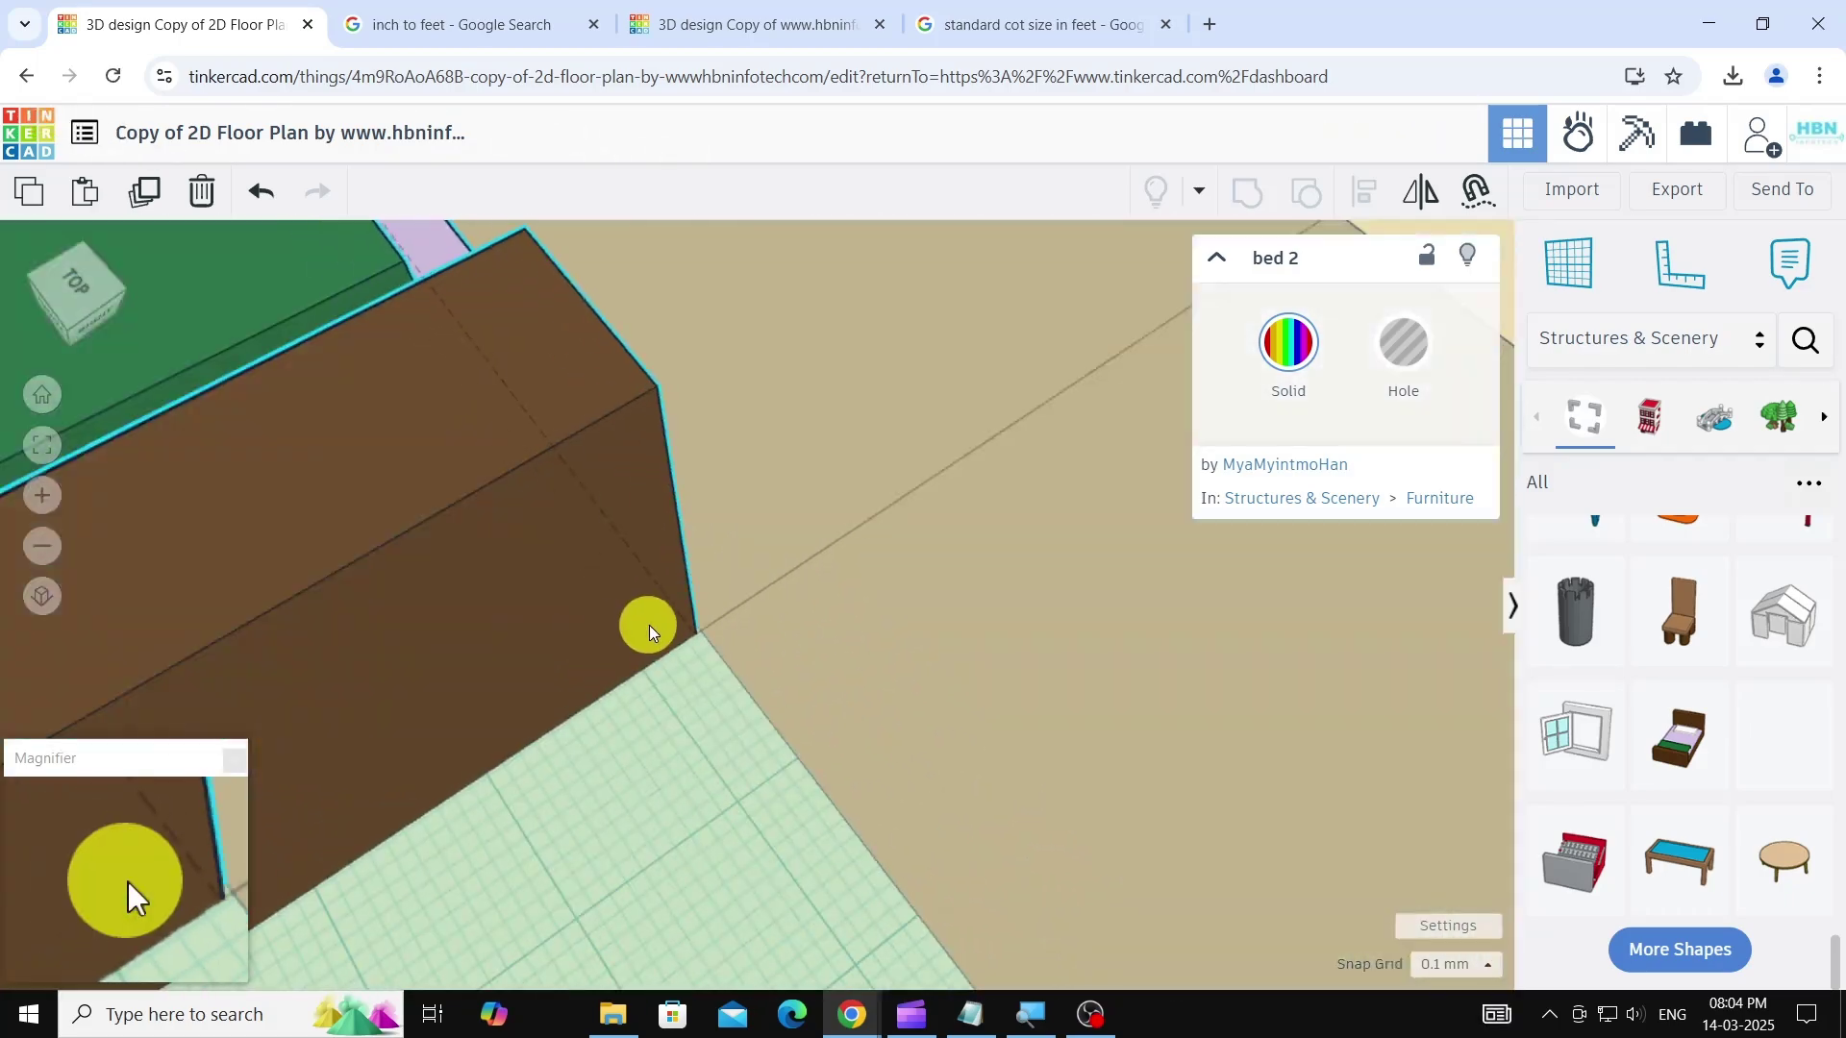
pyautogui.scroll(-10, 973, 680)
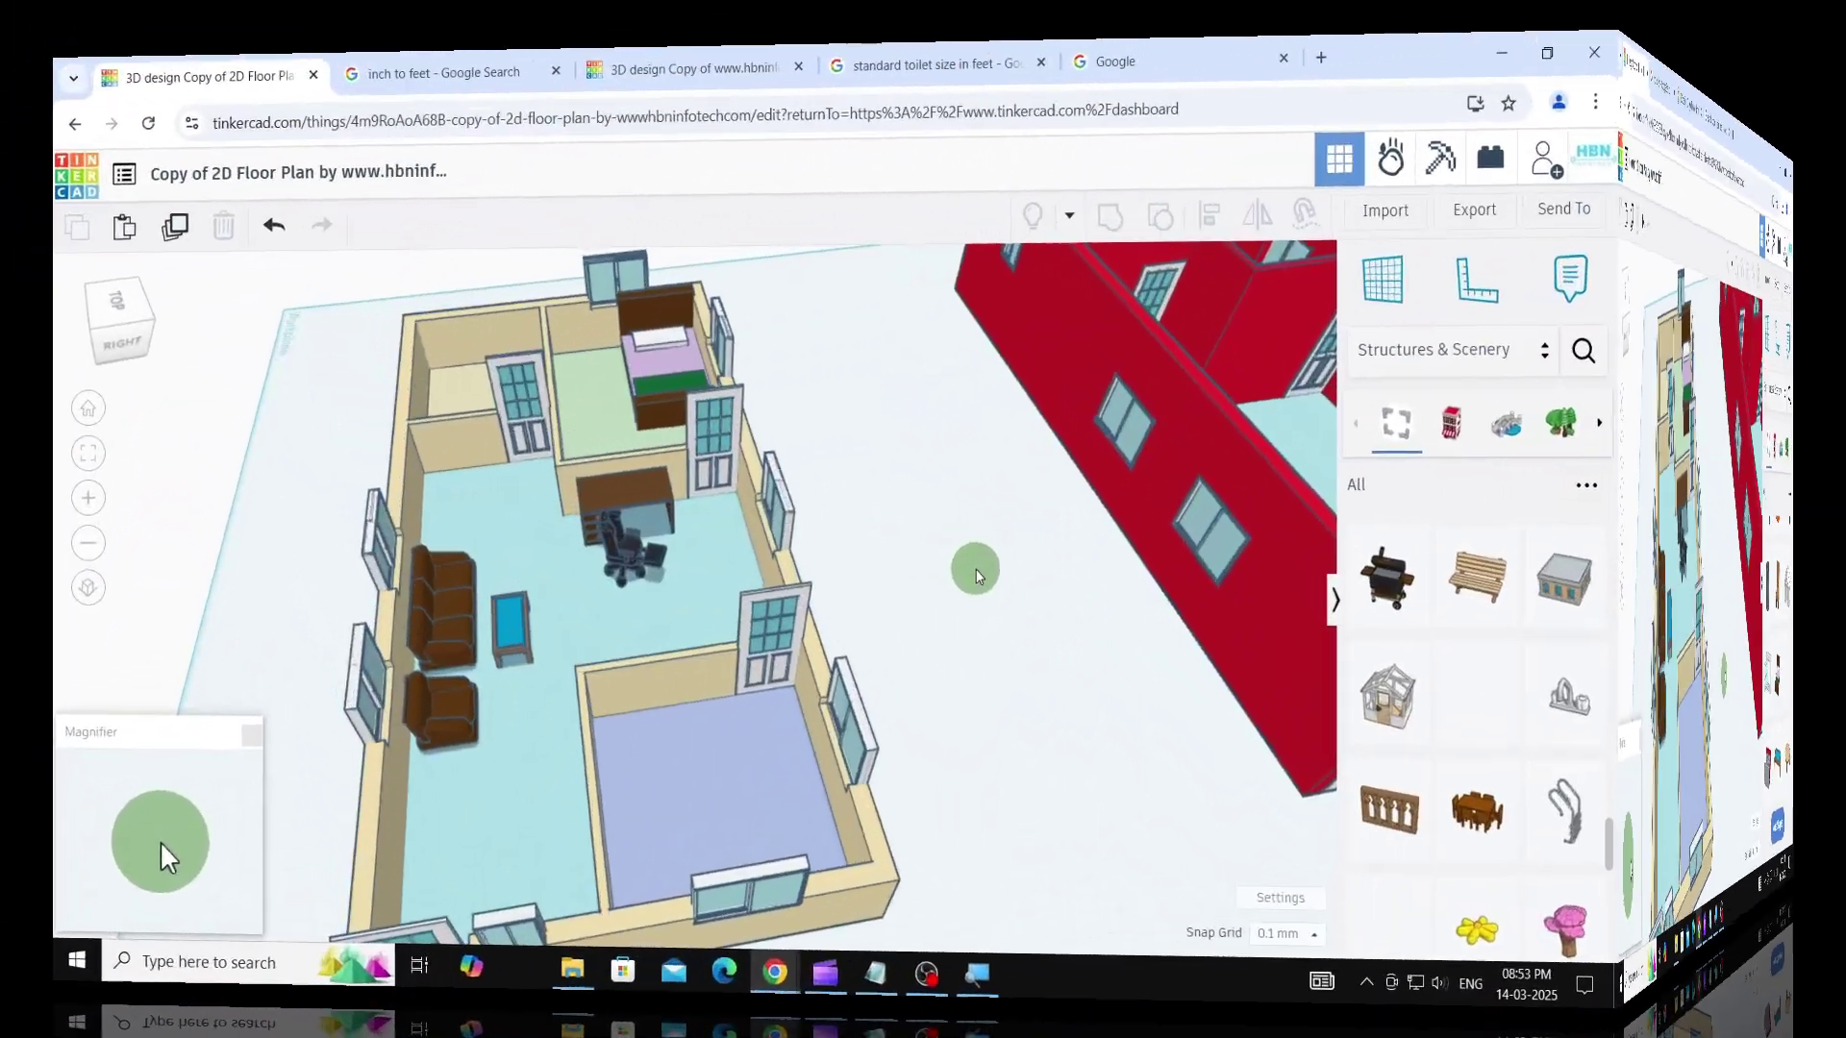
# - Browse the shape library for a toilet, and search Google for "tinkercad toilet"
pyautogui.scroll(-1, 1579, 697)
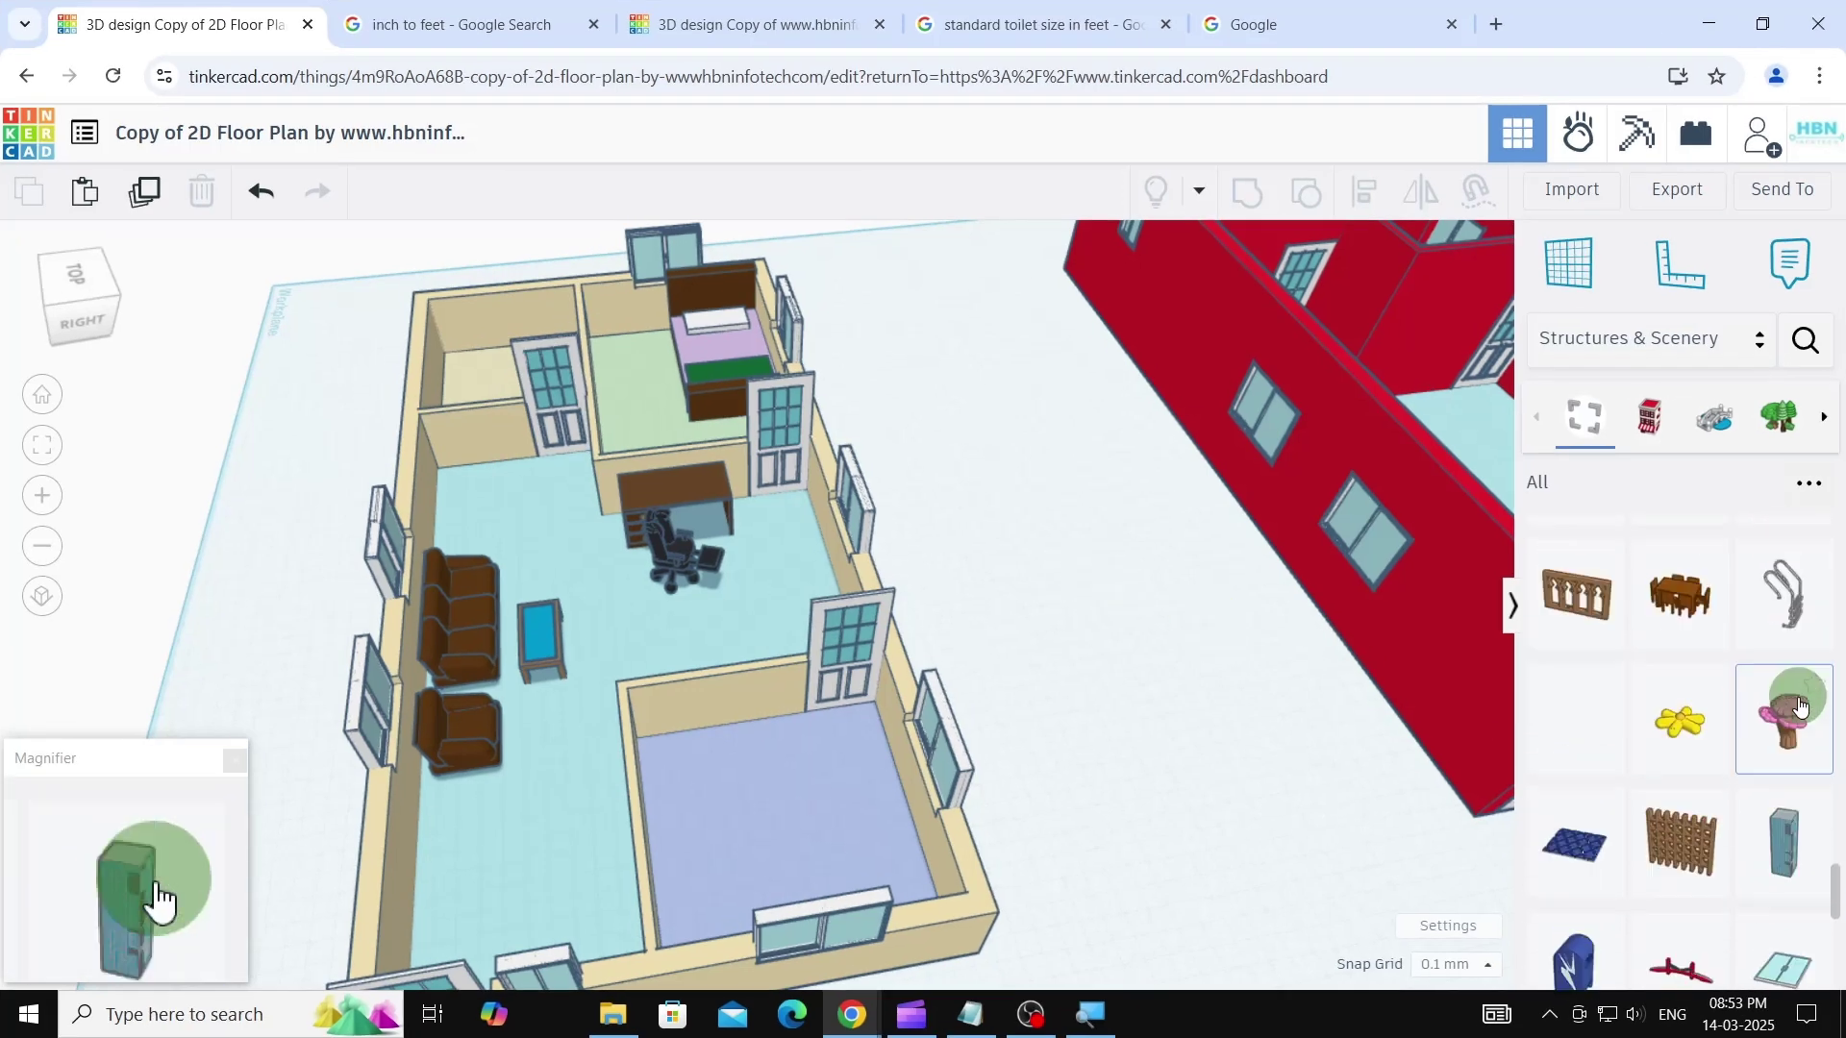
pyautogui.scroll(-2, 1801, 708)
pyautogui.scroll(3, 1801, 708)
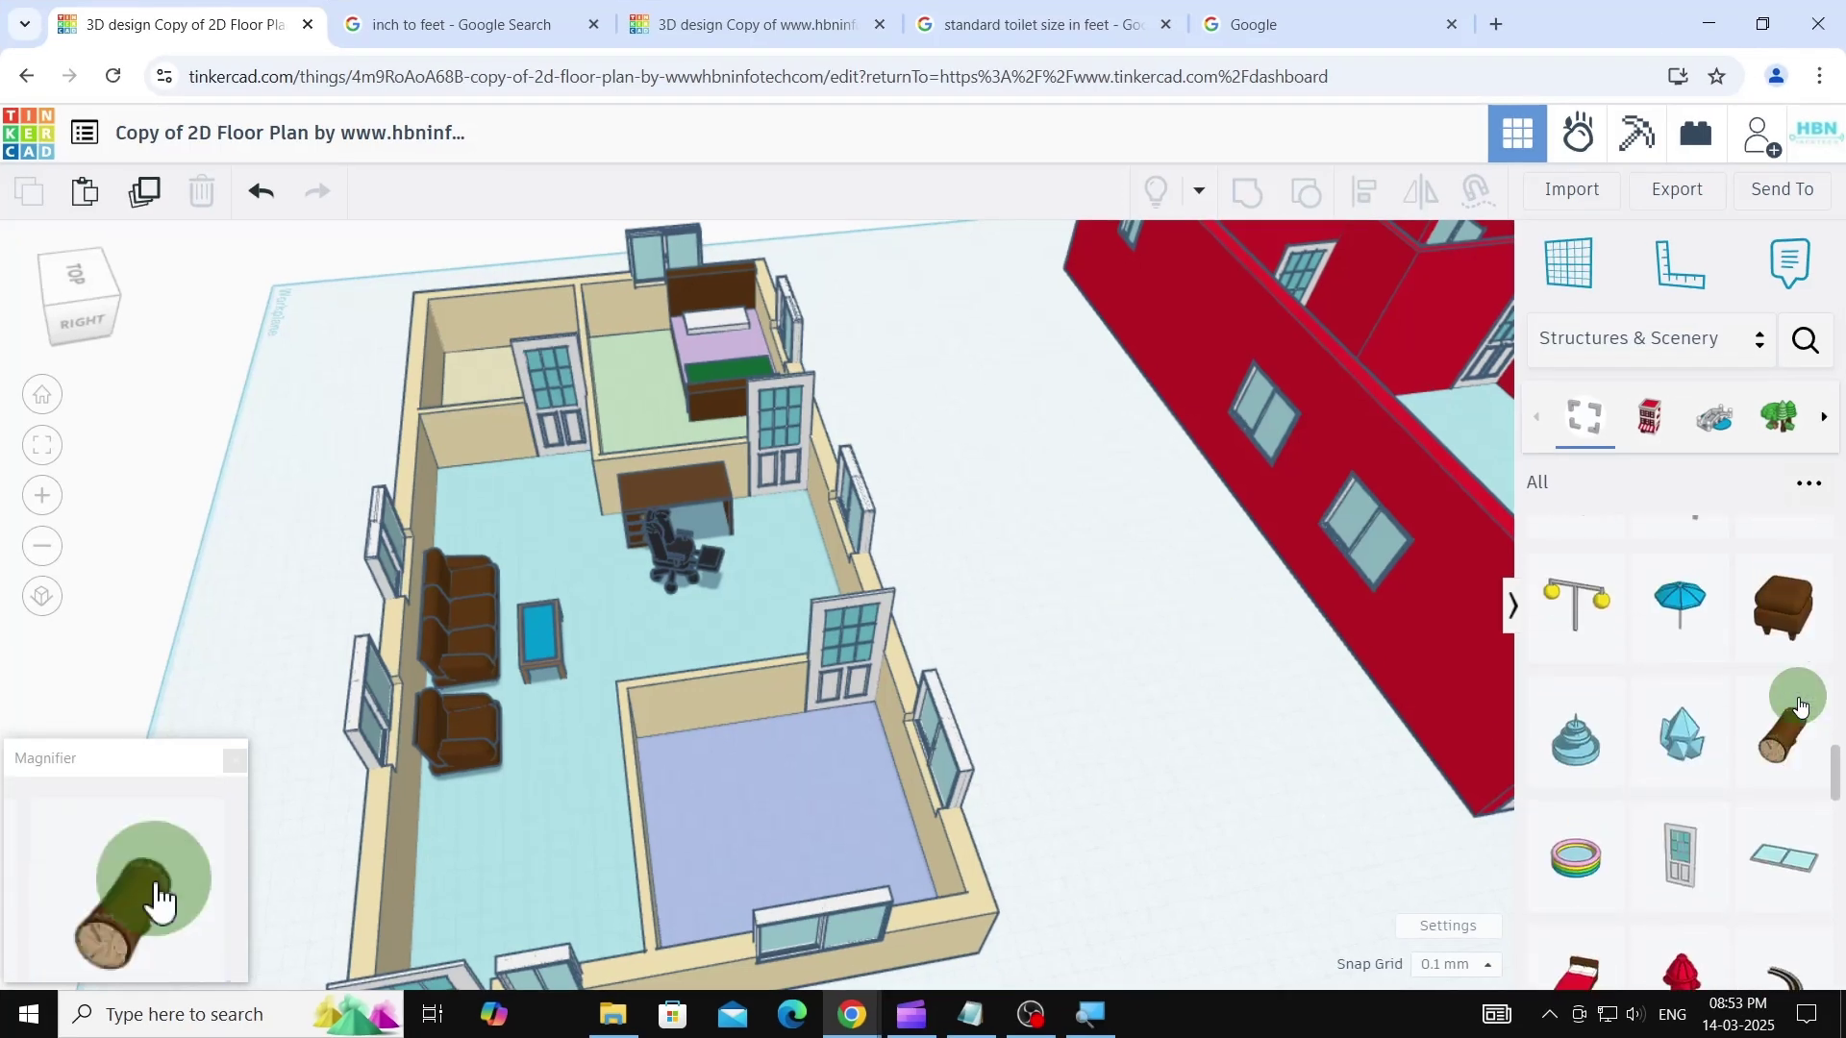
pyautogui.scroll(-2, 1800, 708)
pyautogui.click(1279, 24)
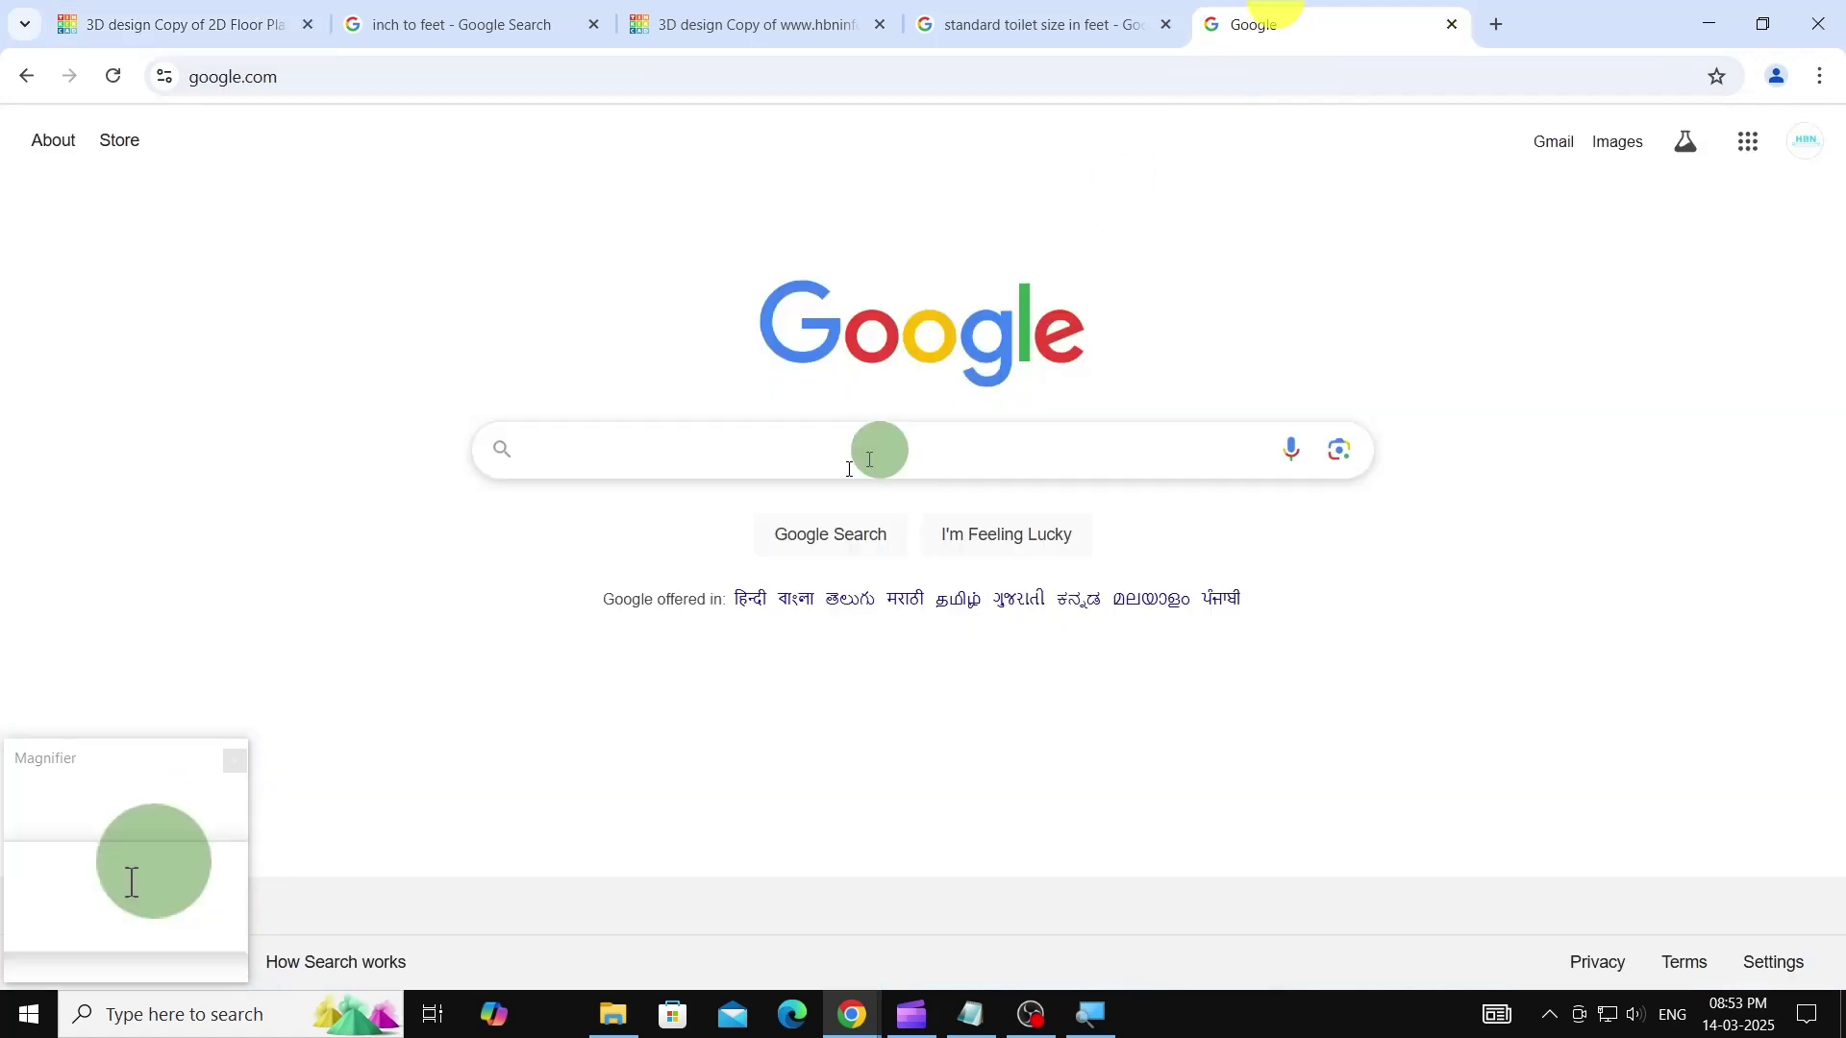
pyautogui.click(824, 448)
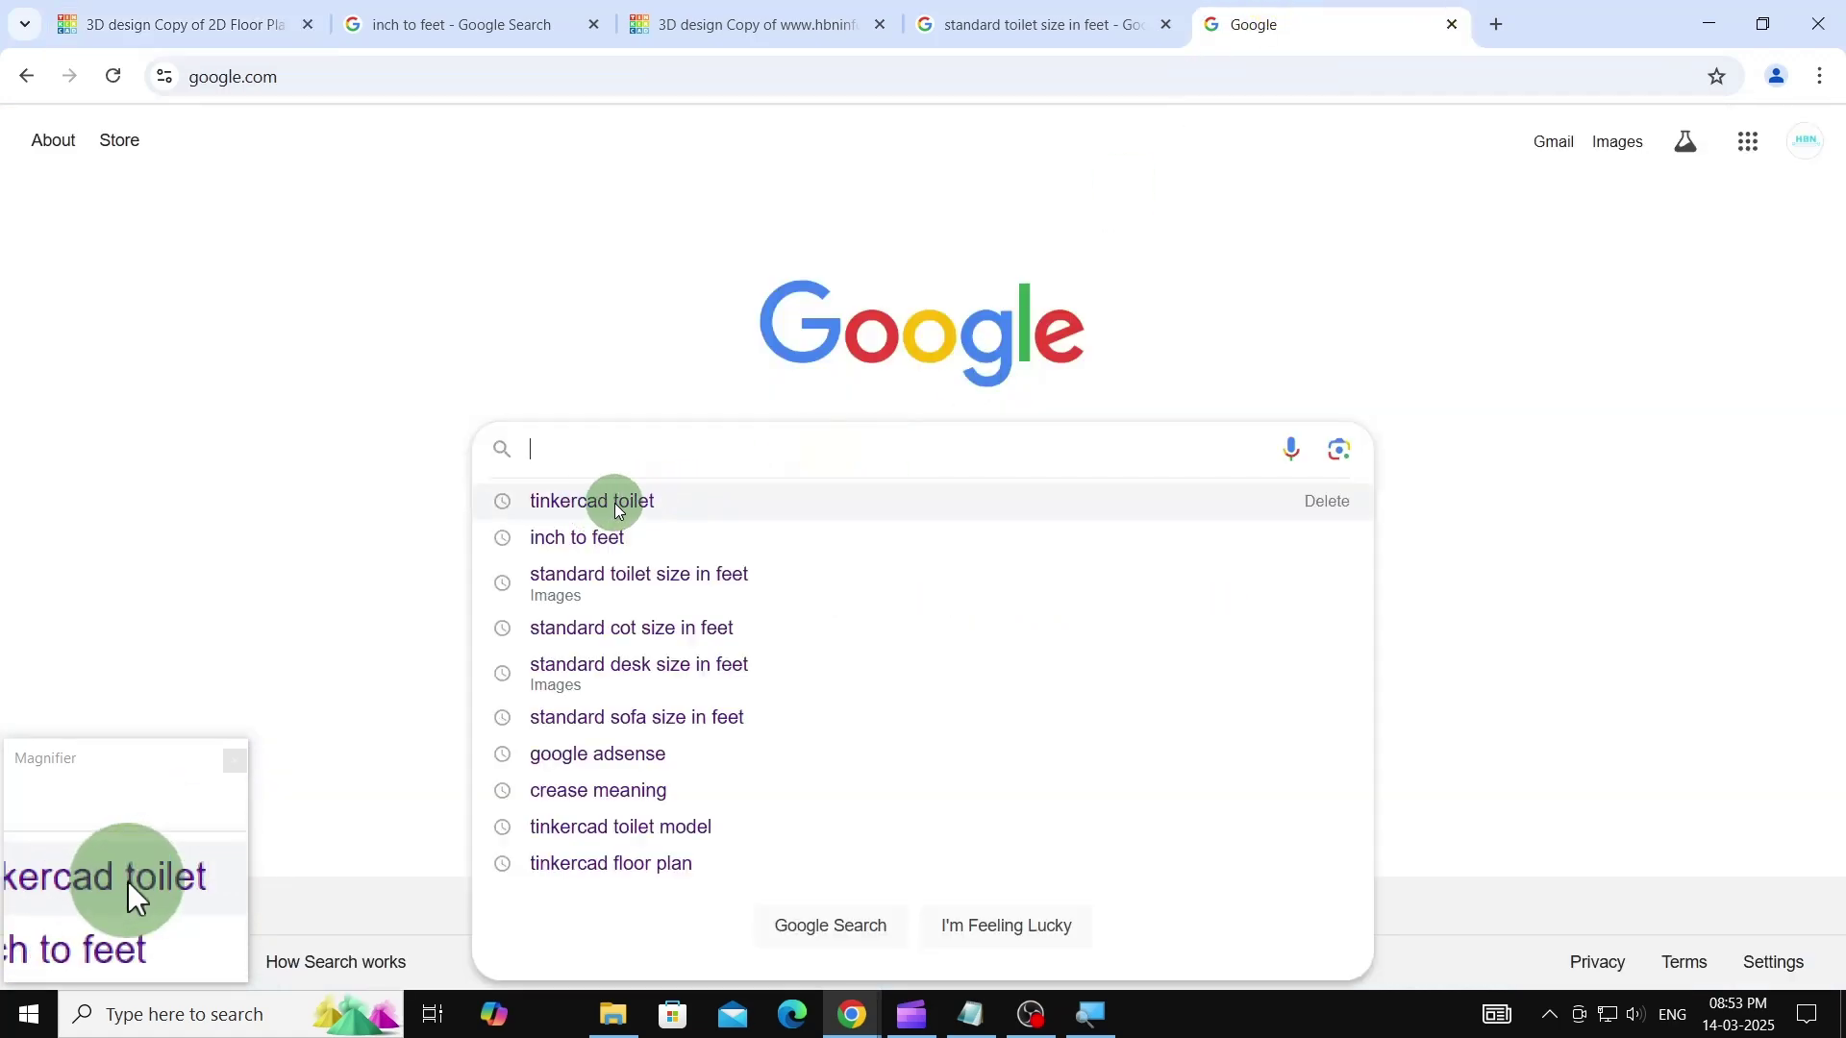
pyautogui.click(616, 510)
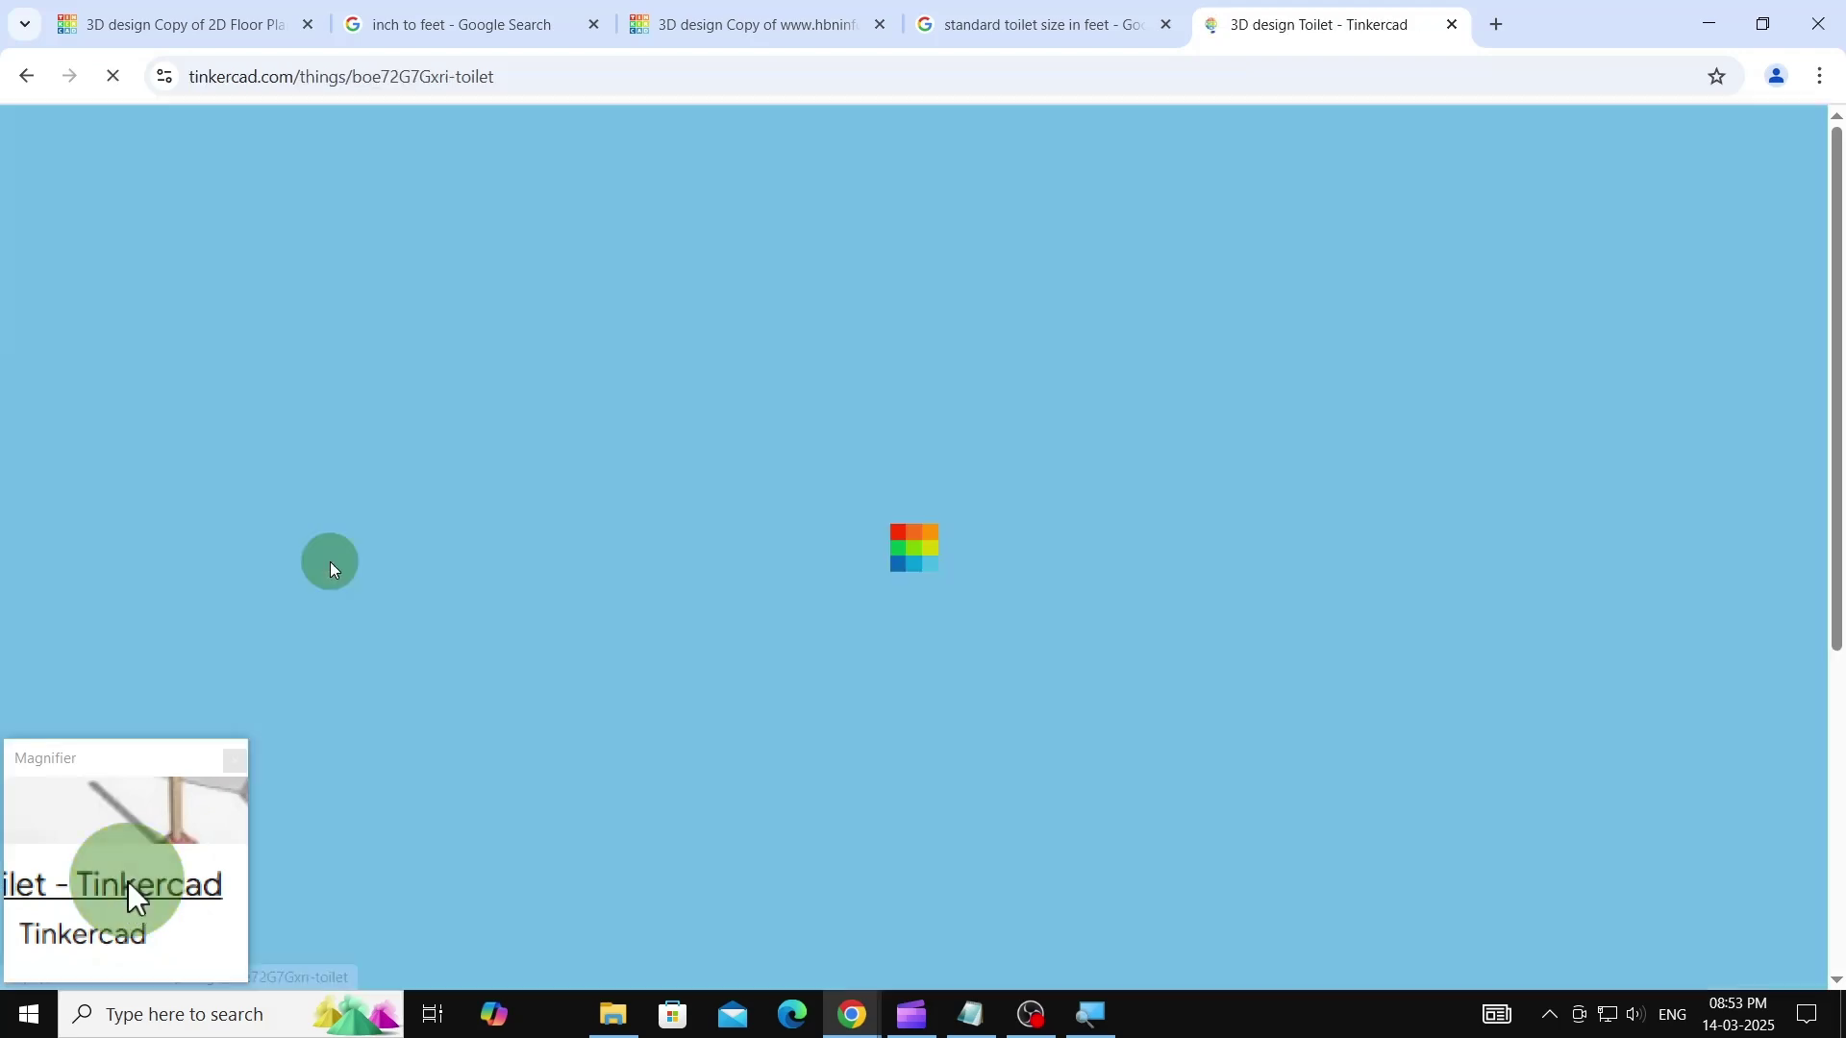
# - Look over the Toilet design's gallery page and make an editable copy of the design
pyautogui.scroll(-7, 1429, 394)
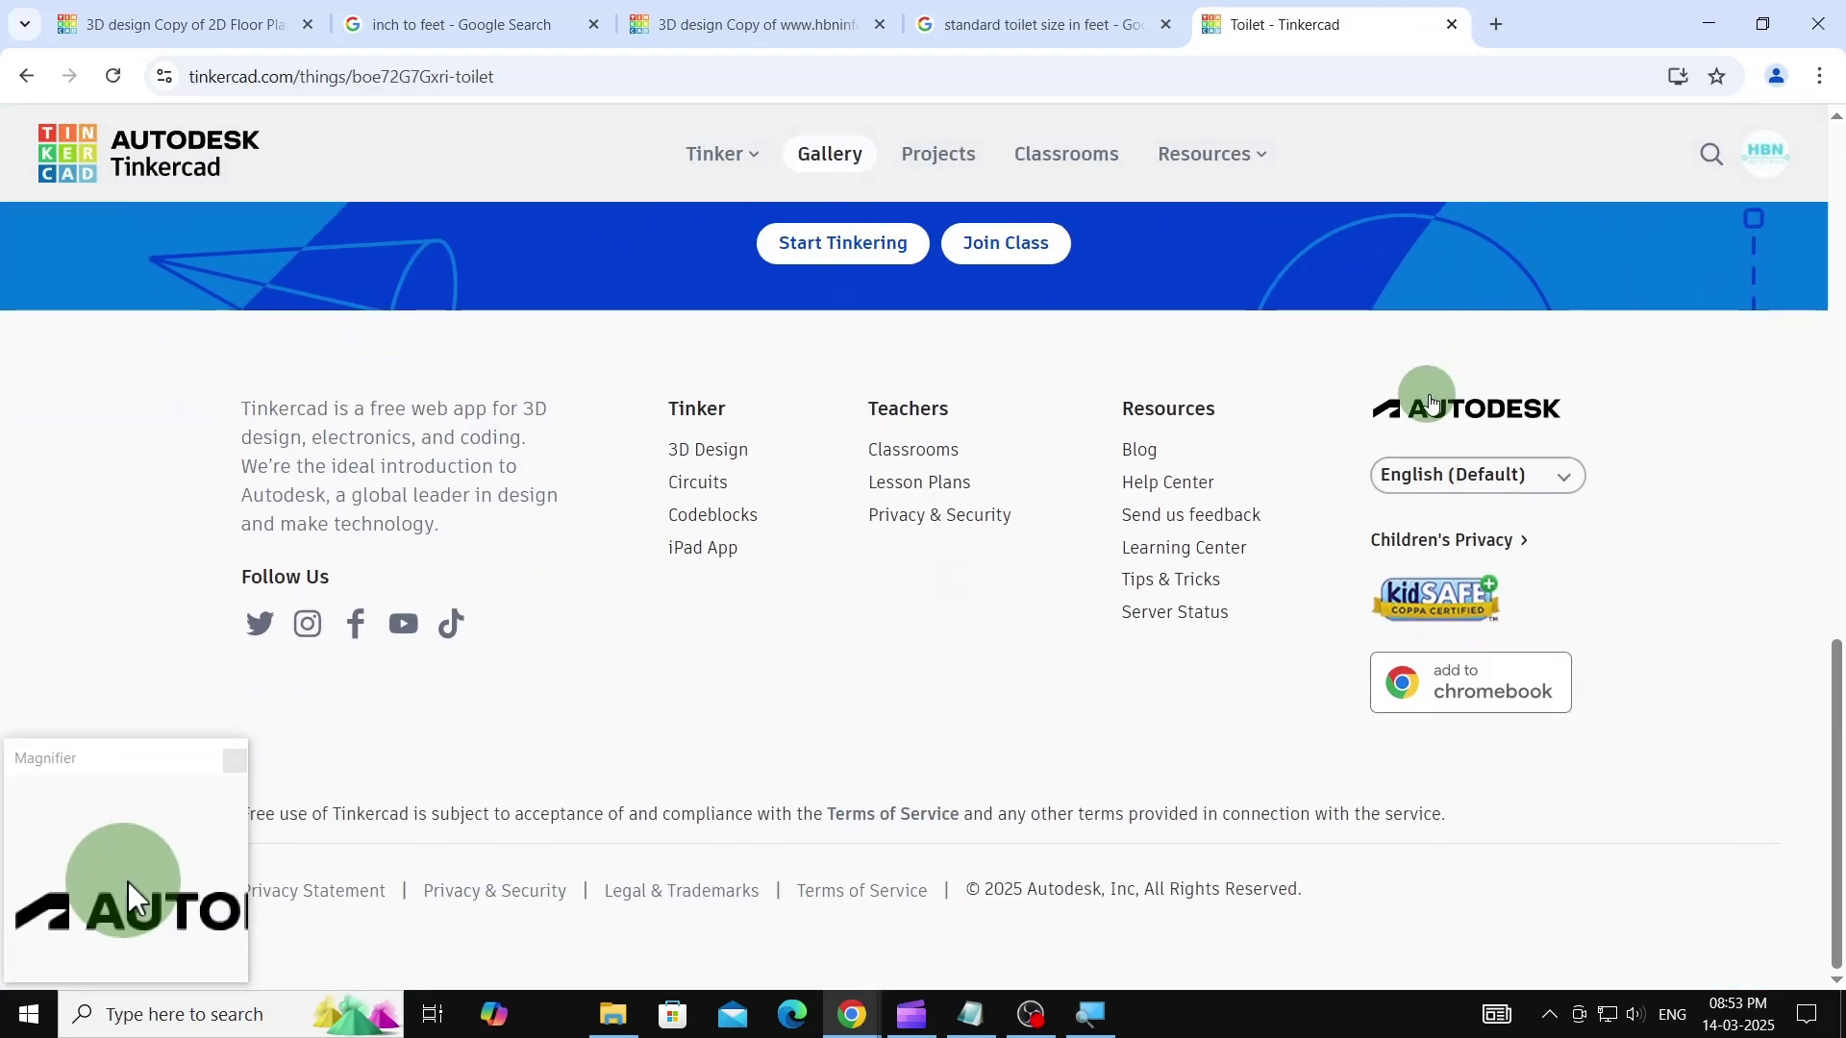
pyautogui.scroll(10, 1450, 430)
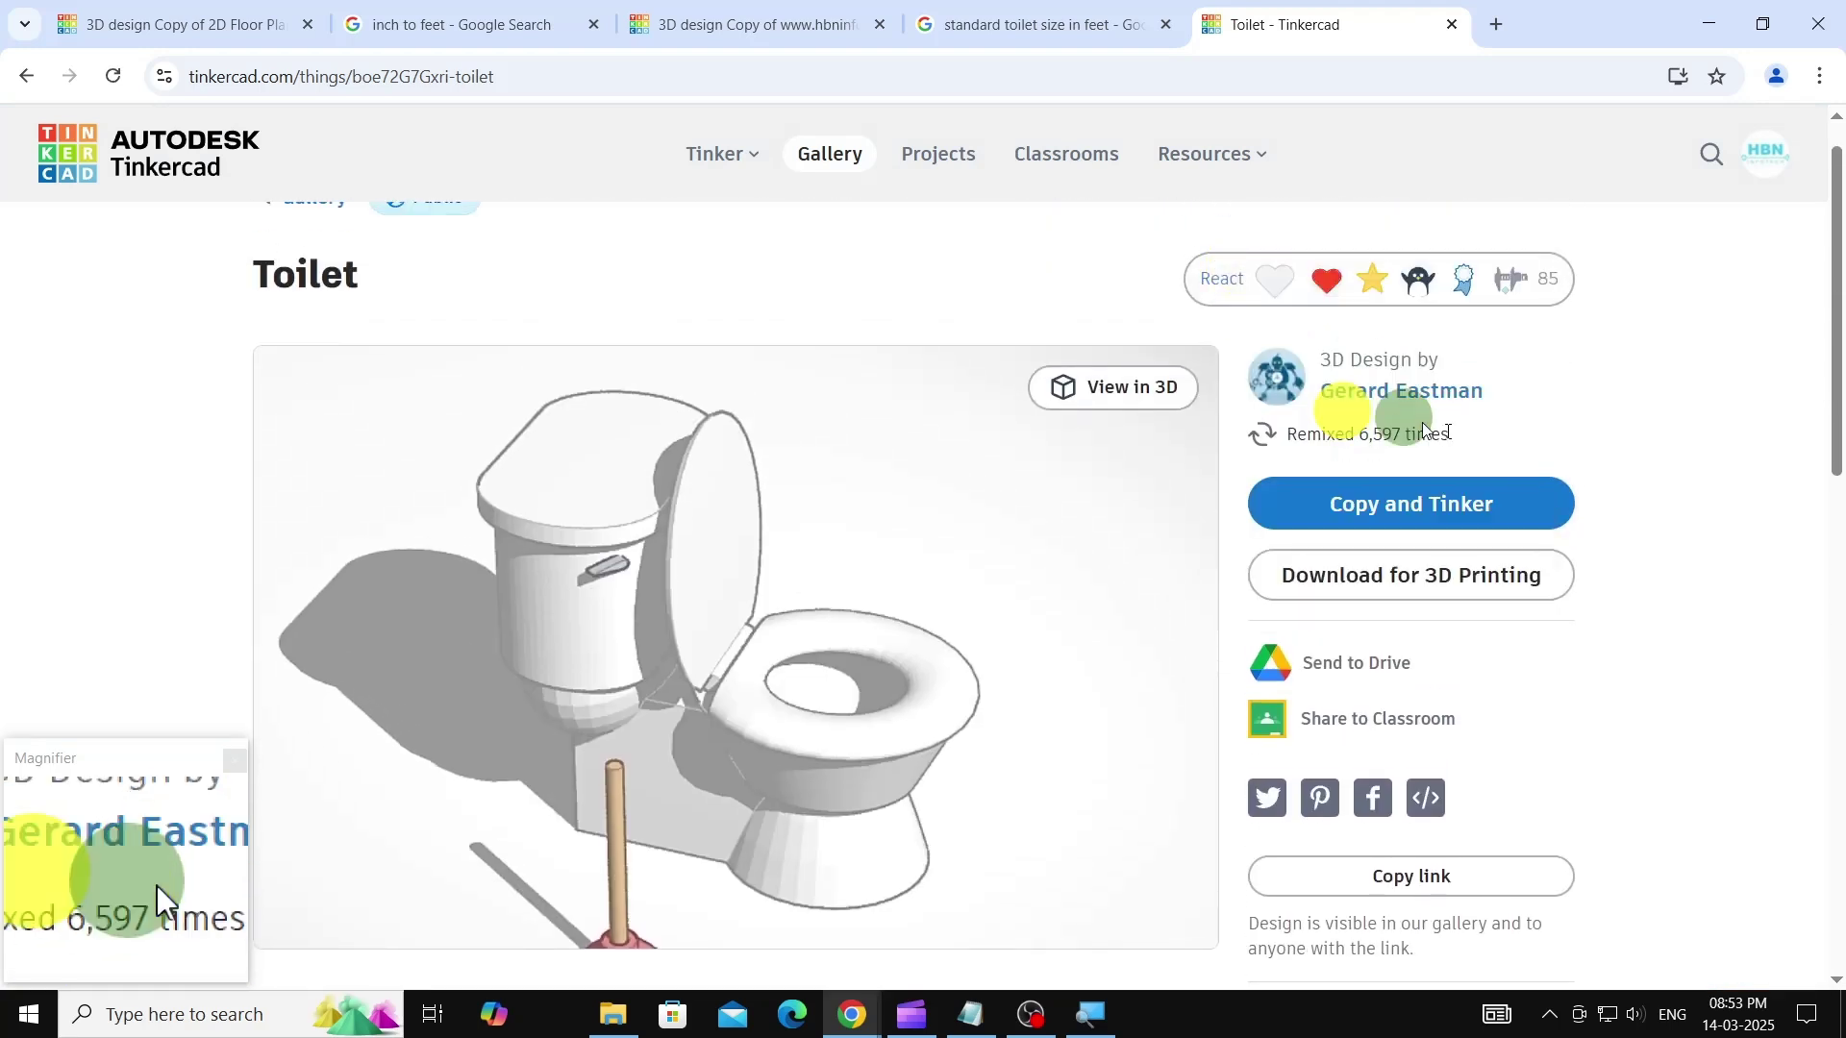
pyautogui.click(1479, 510)
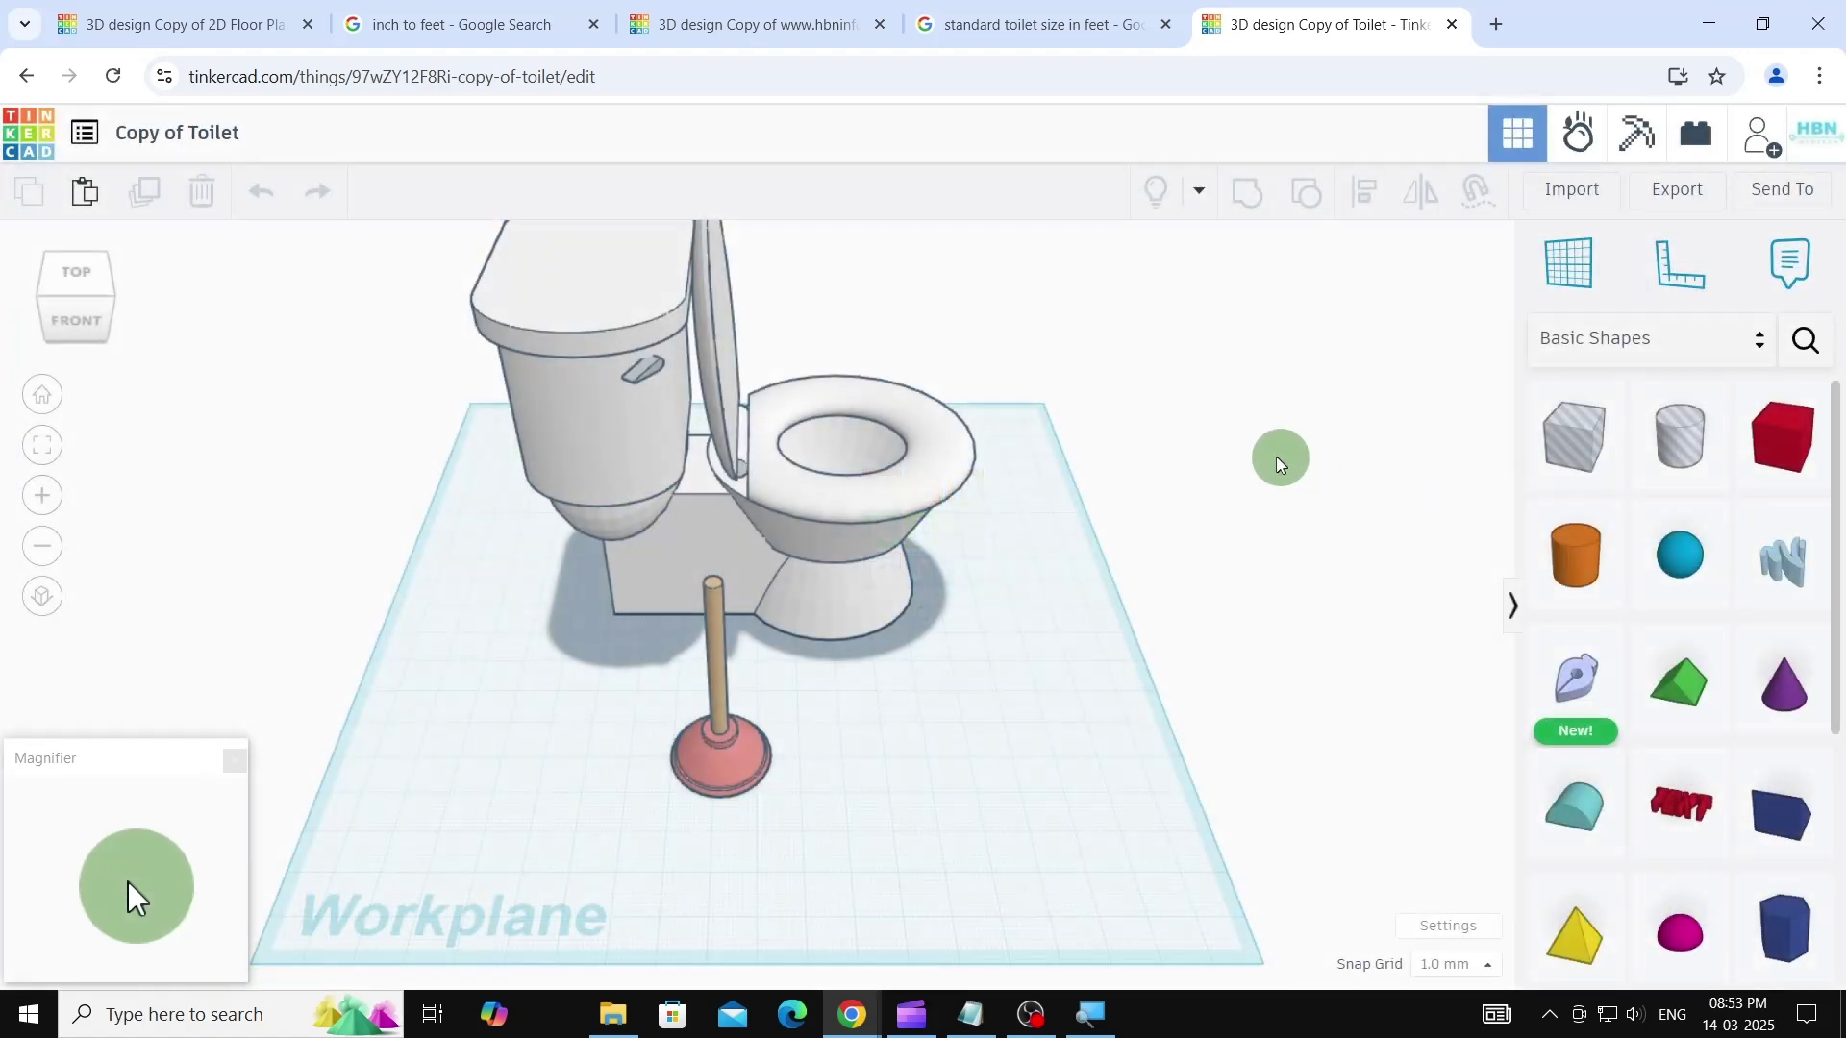
# - Check the toilet, plunger and helix shapes in the copied design, and group all four shapes together
pyautogui.moveTo(1278, 464); pyautogui.dragTo(769, 582, button='right')
pyautogui.click(845, 583)
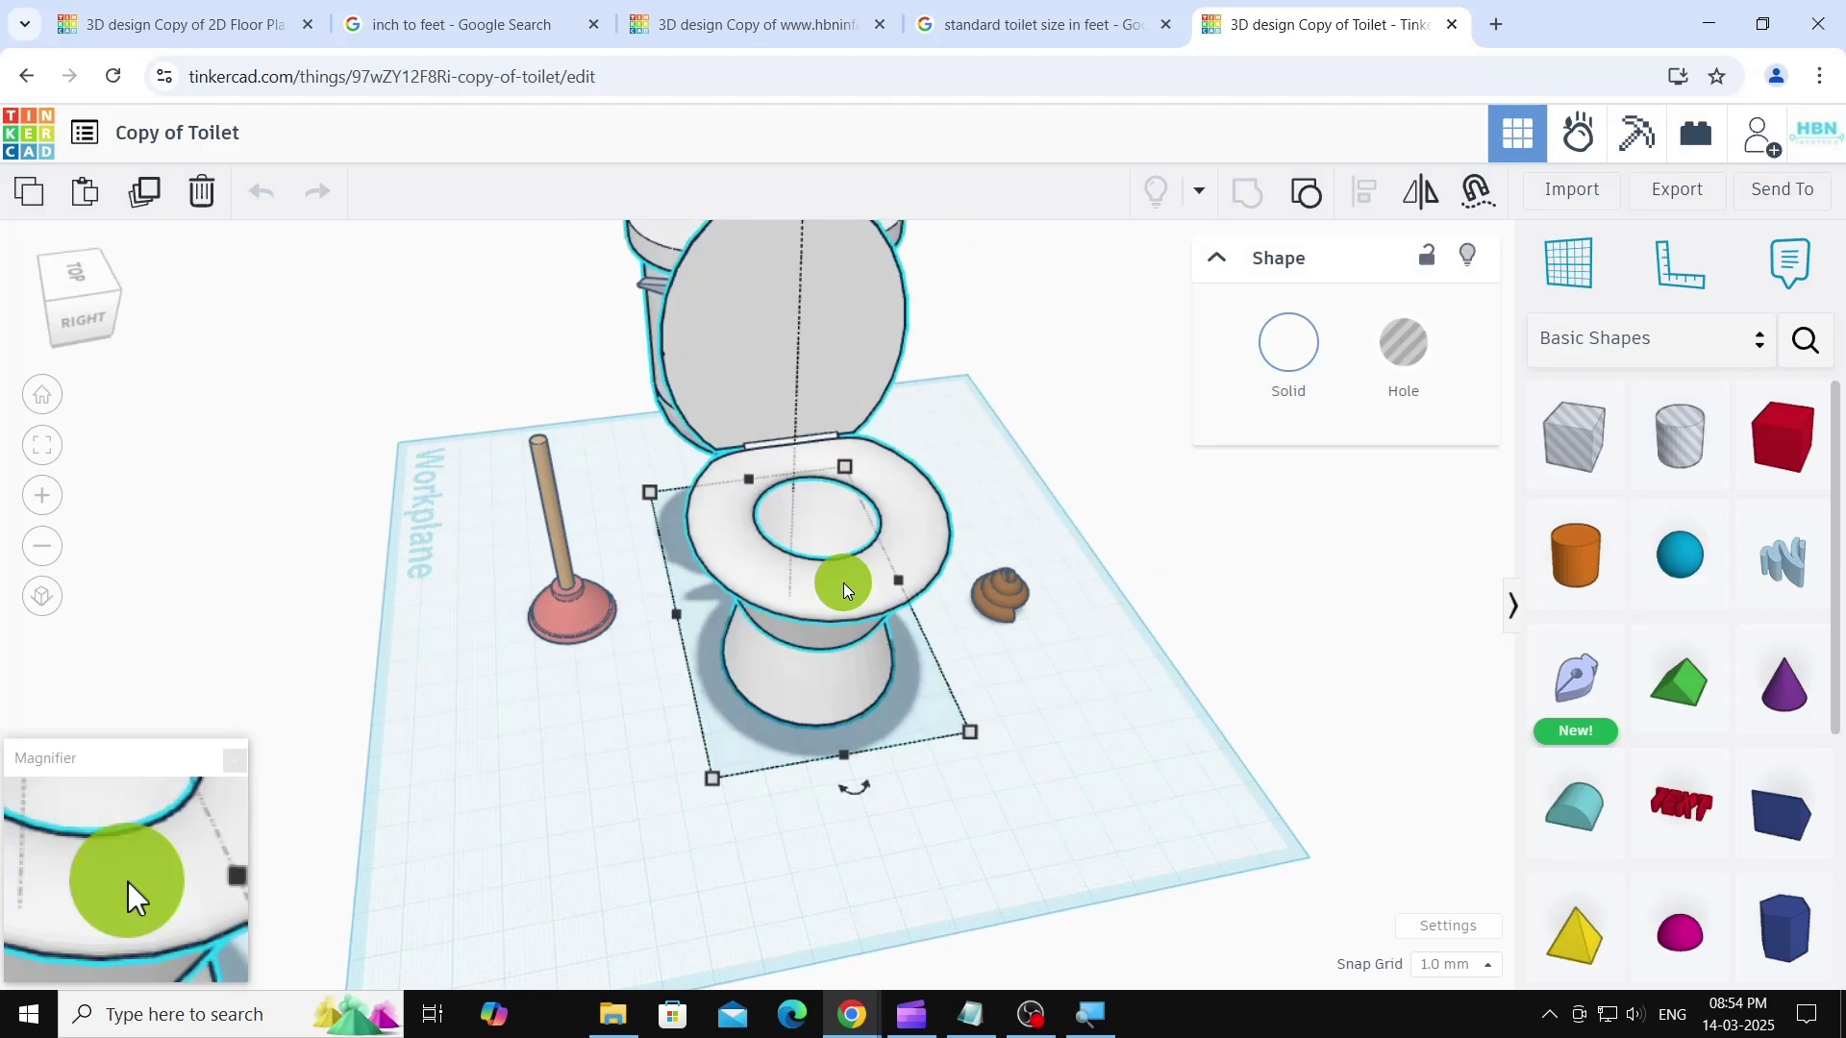
pyautogui.click(1018, 581)
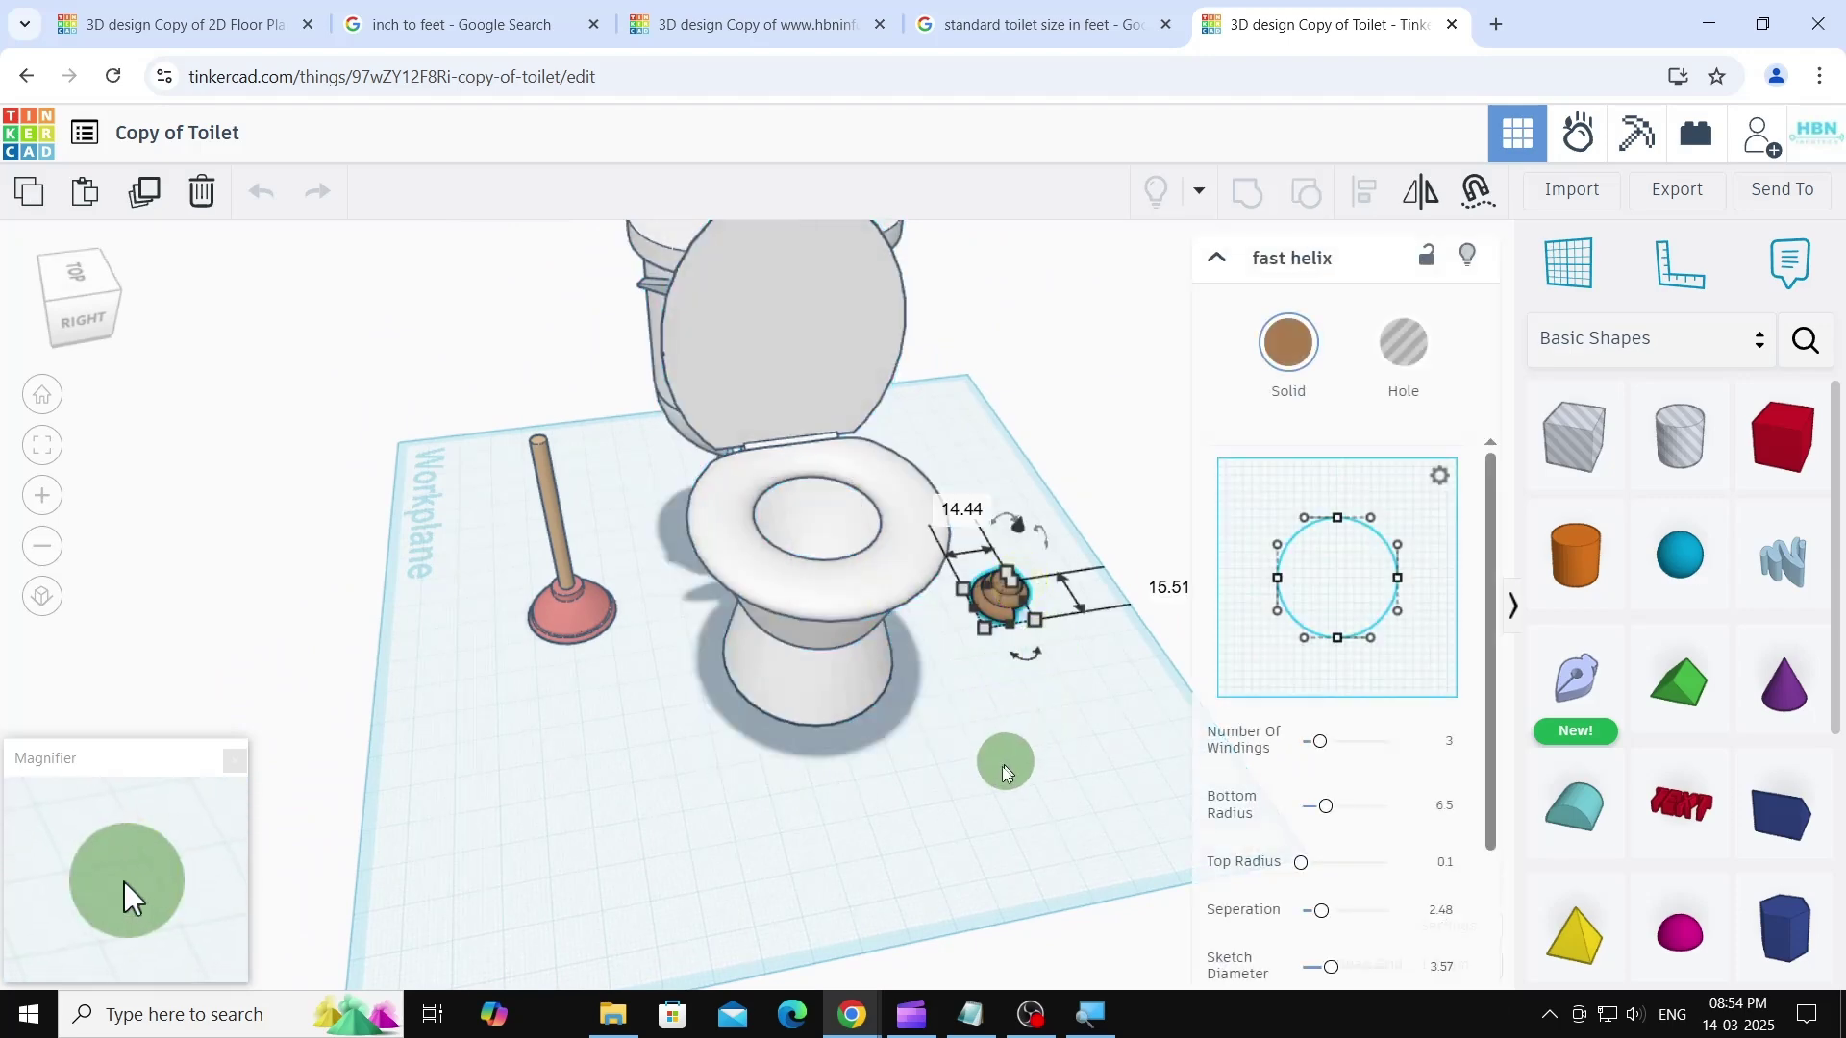
pyautogui.click(555, 605)
pyautogui.scroll(-3, 754, 774)
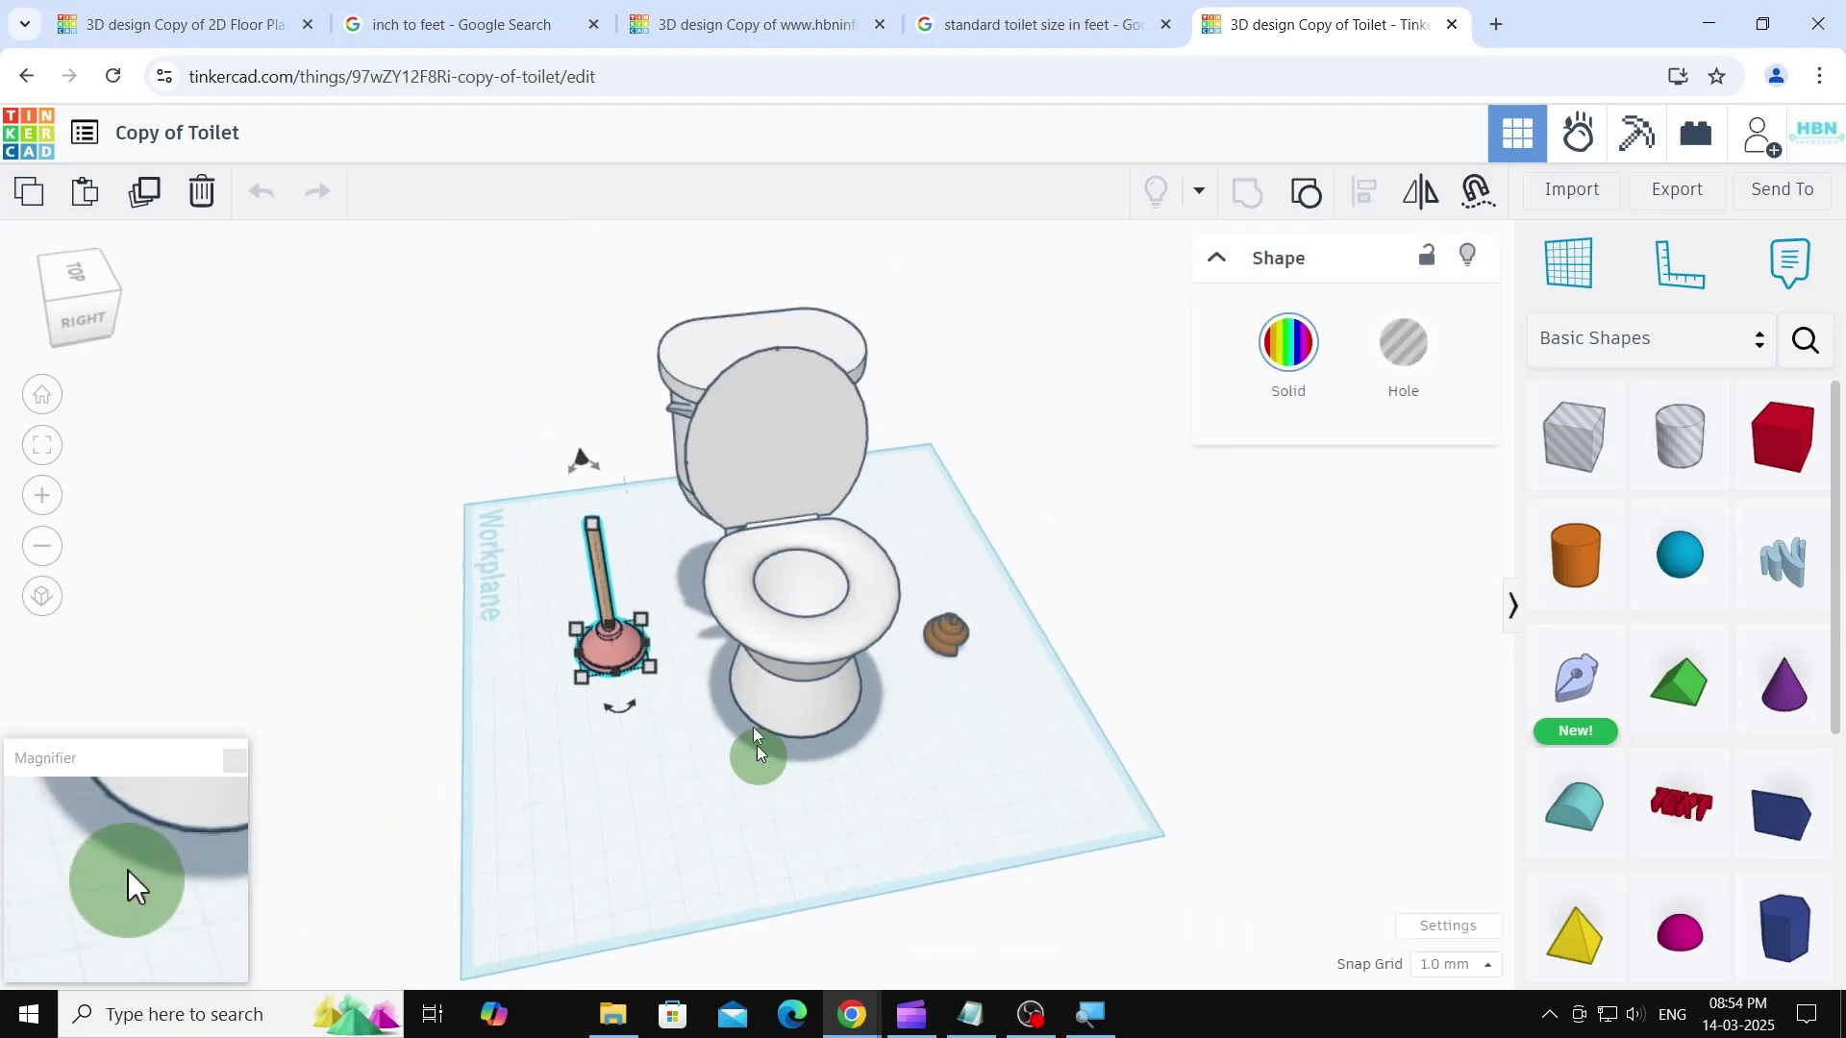
pyautogui.moveTo(494, 252); pyautogui.dragTo(1092, 847)
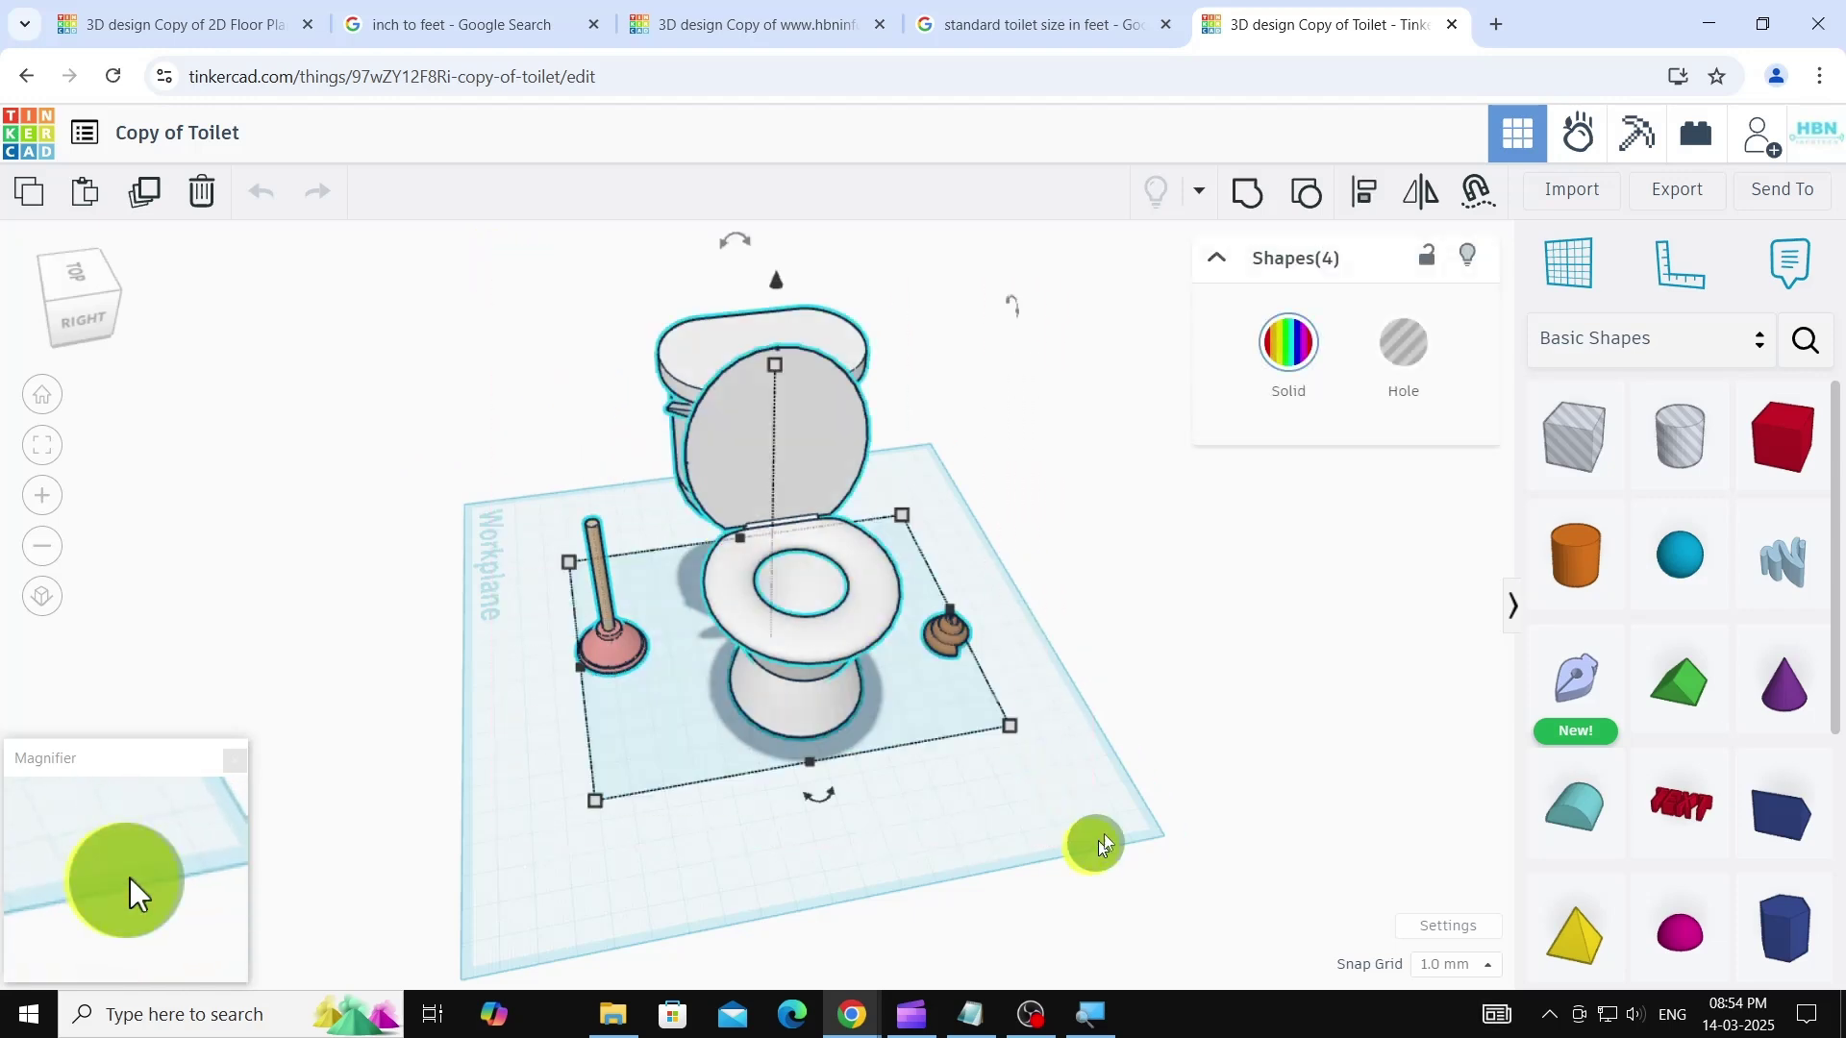
pyautogui.click(1245, 190)
# - Apply the Multicolor option to the grouped toilet model so its parts keep their original colours
pyautogui.click(1284, 367)
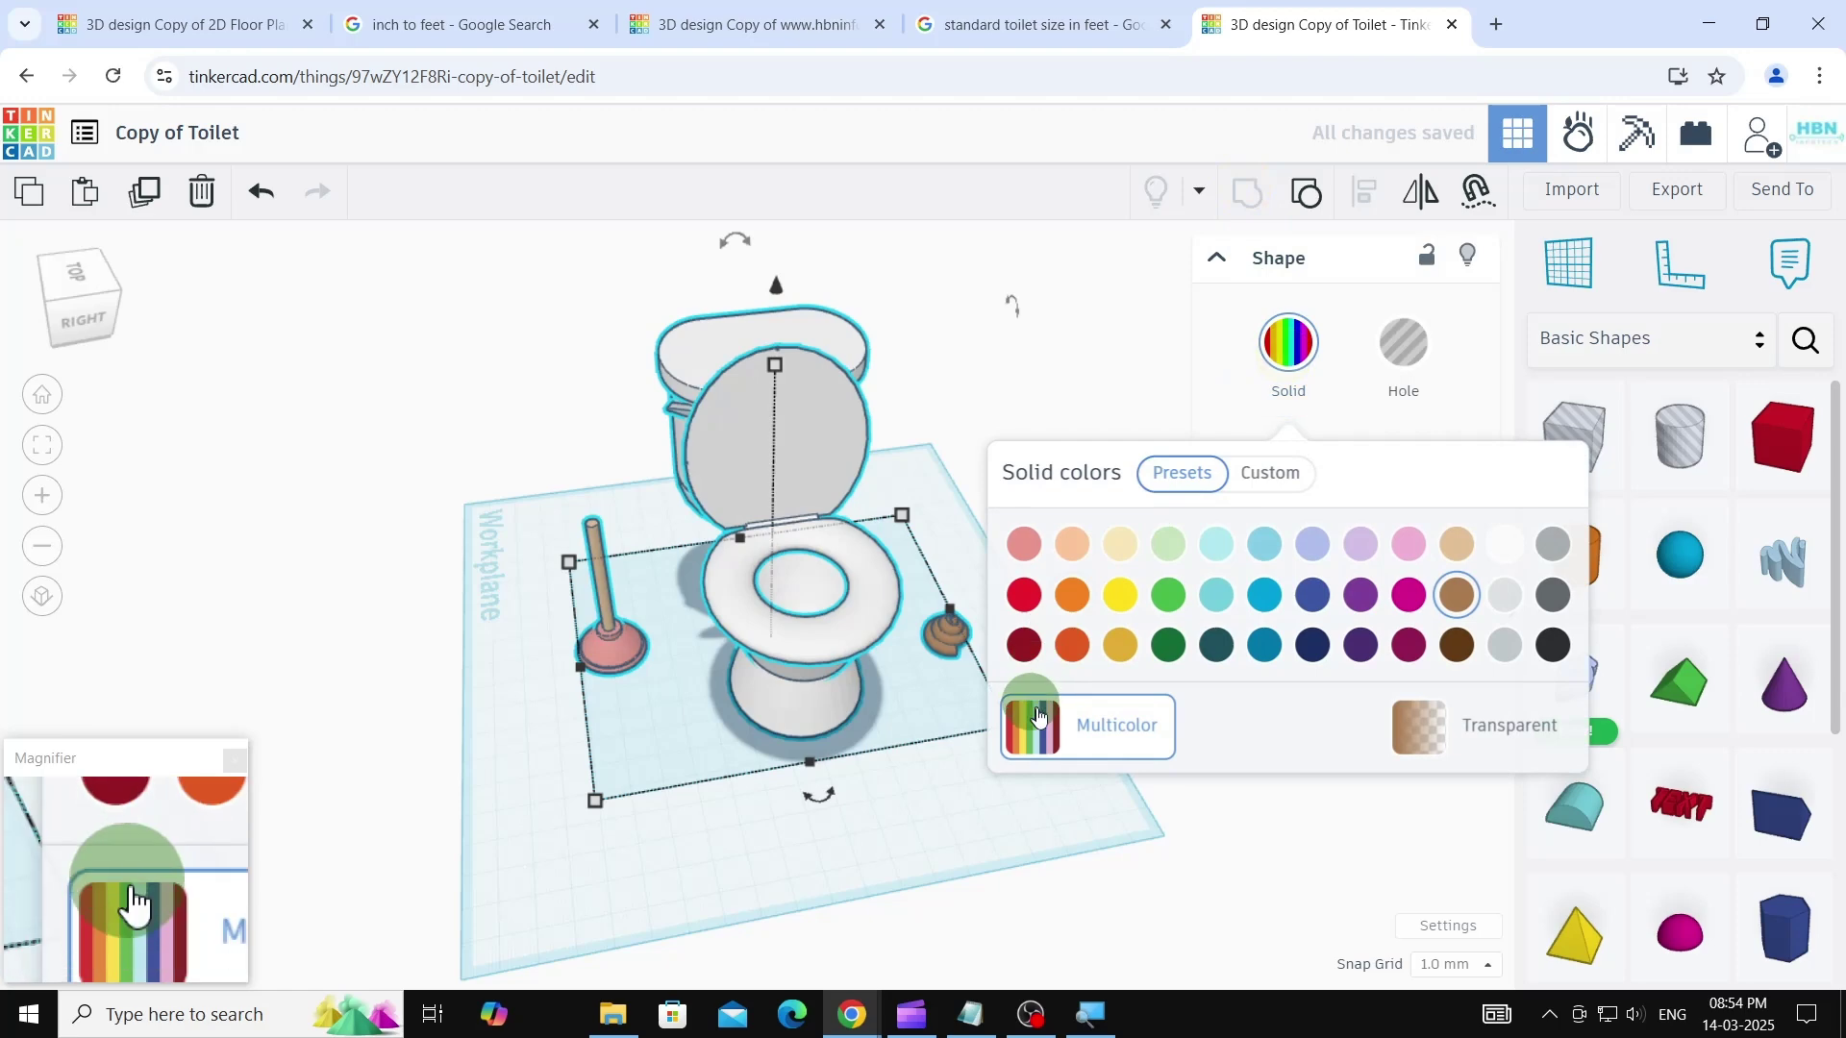
pyautogui.click(1052, 747)
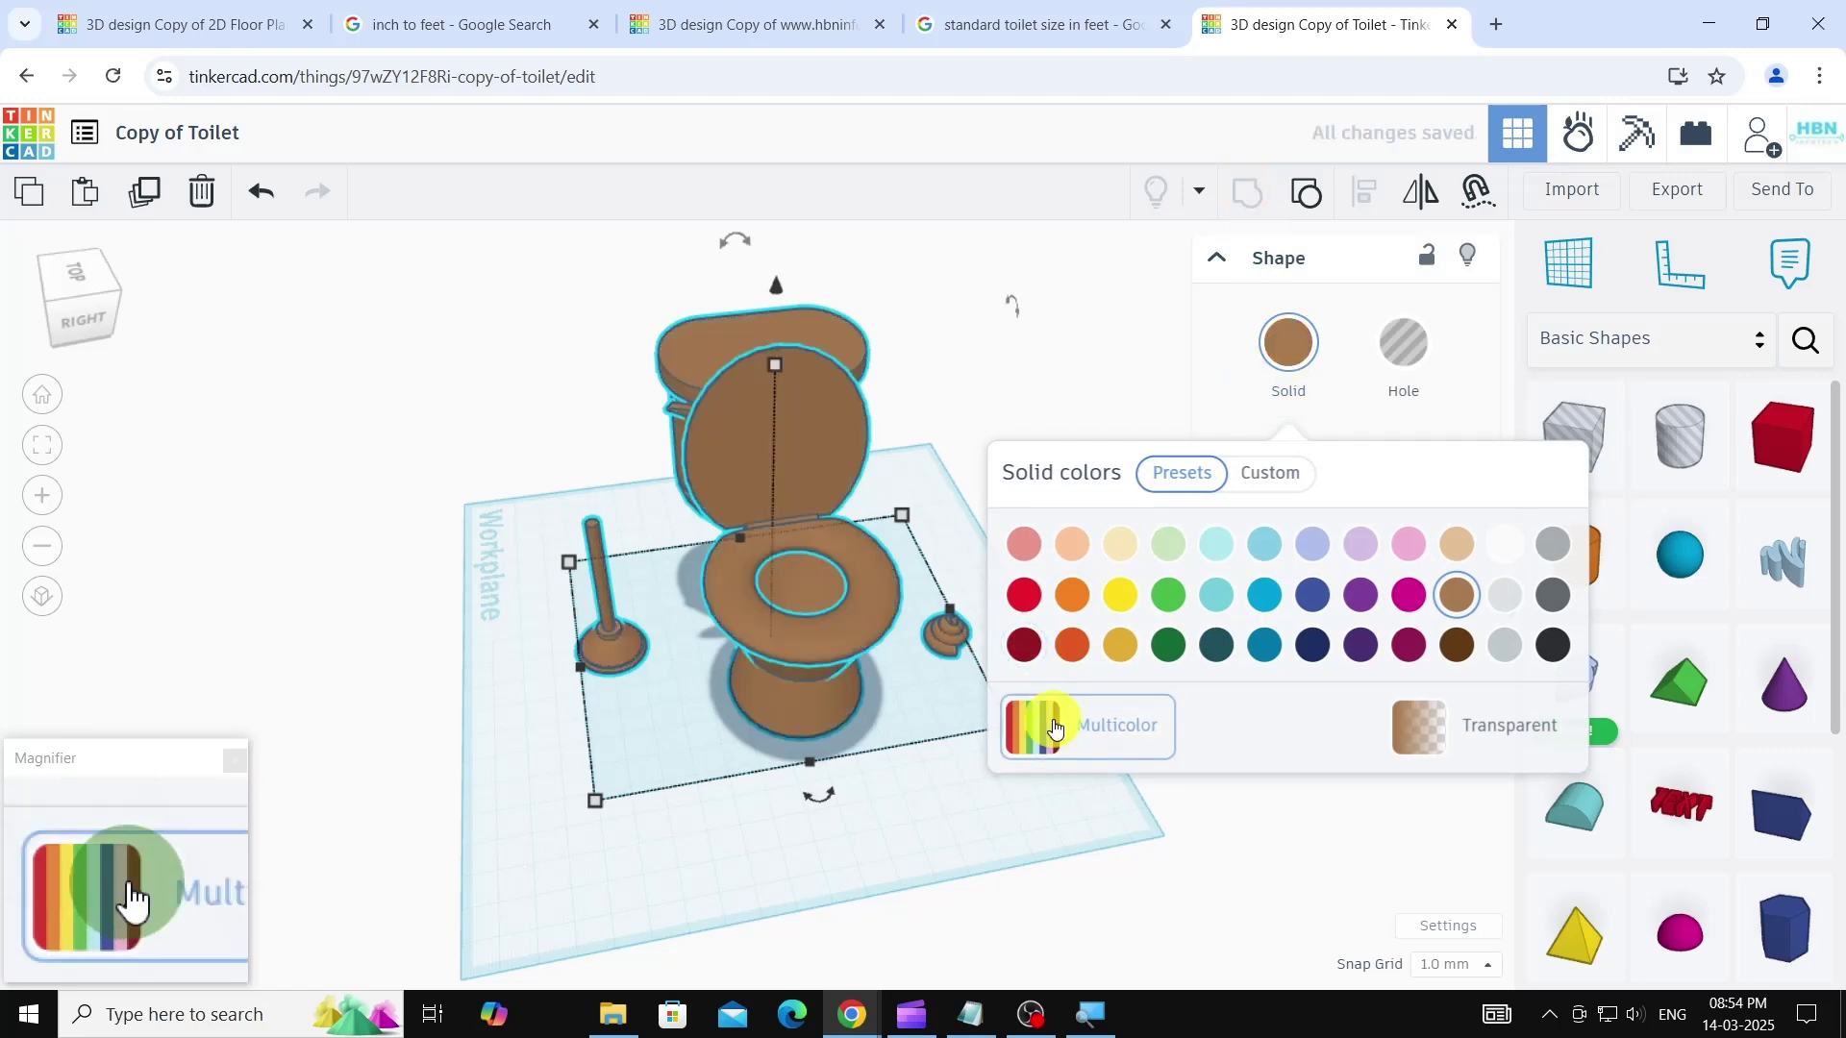
pyautogui.click(1054, 727)
pyautogui.click(1062, 310)
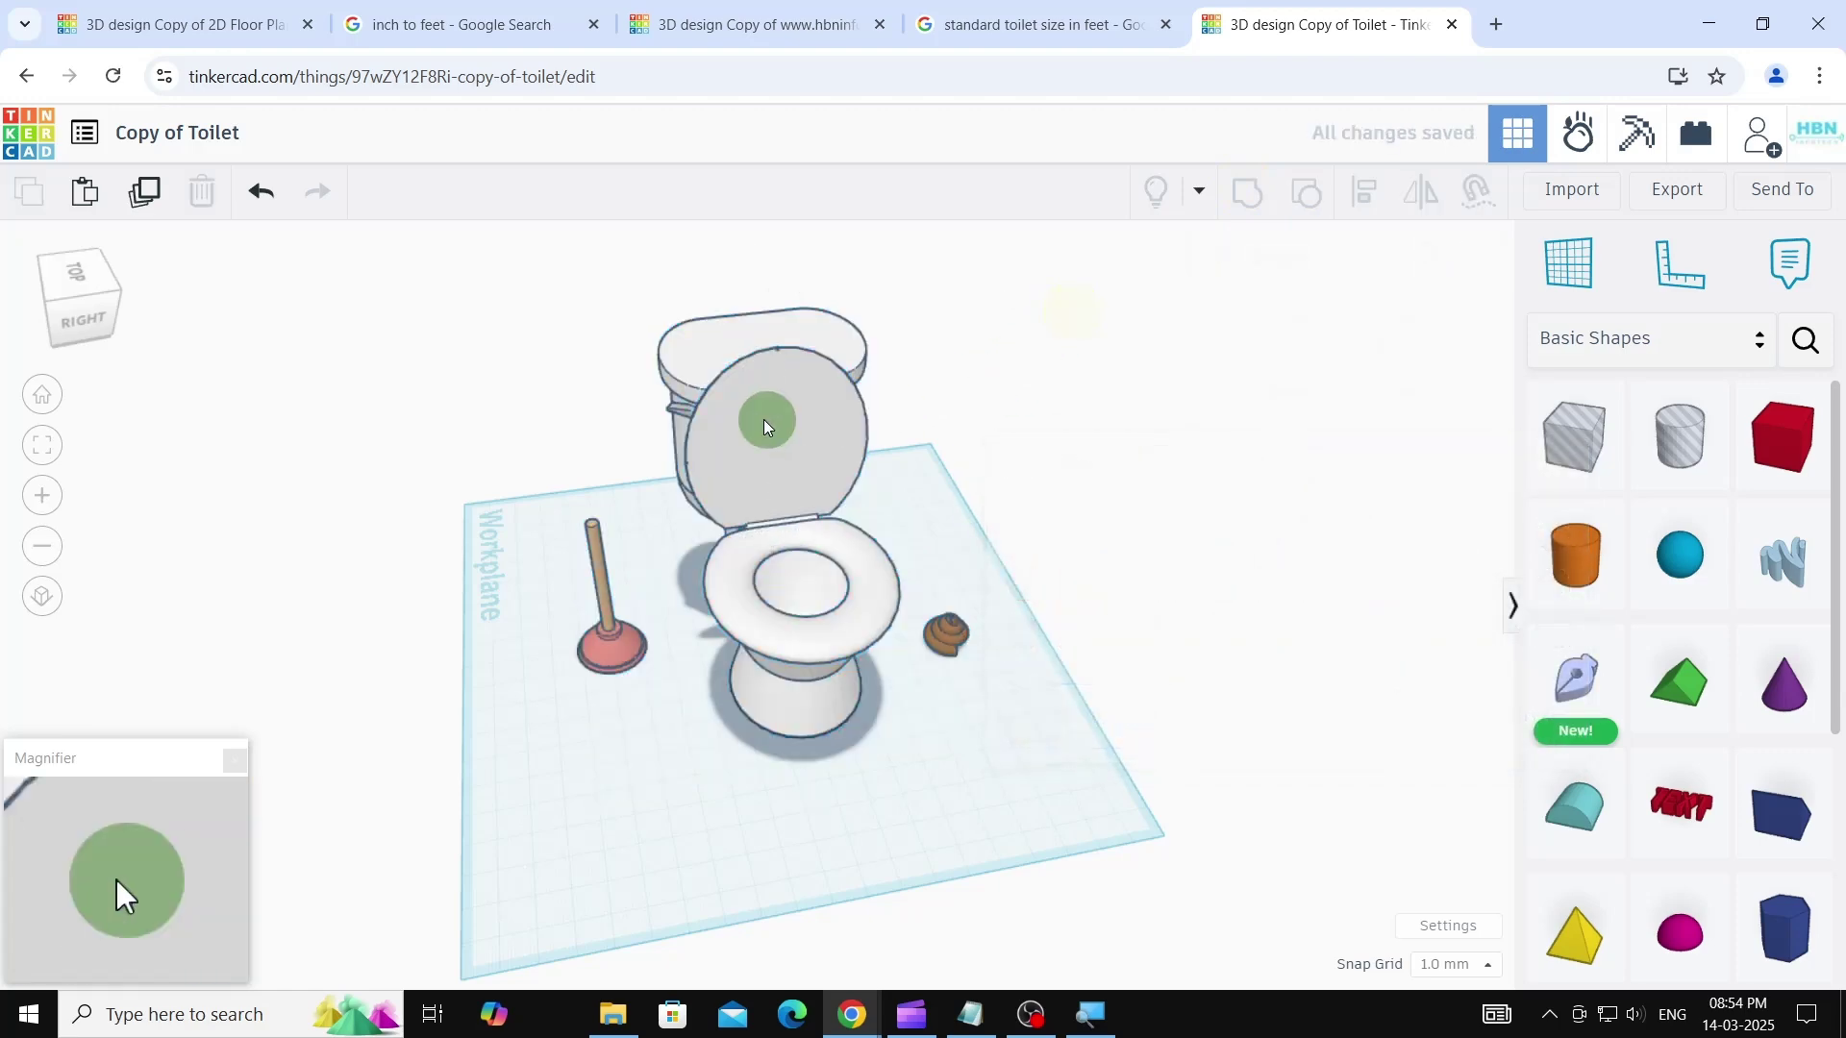
# - Copy the grouped toilet model into the 2D Floor Plan design and place it between the low house and the red house
pyautogui.click(747, 401)
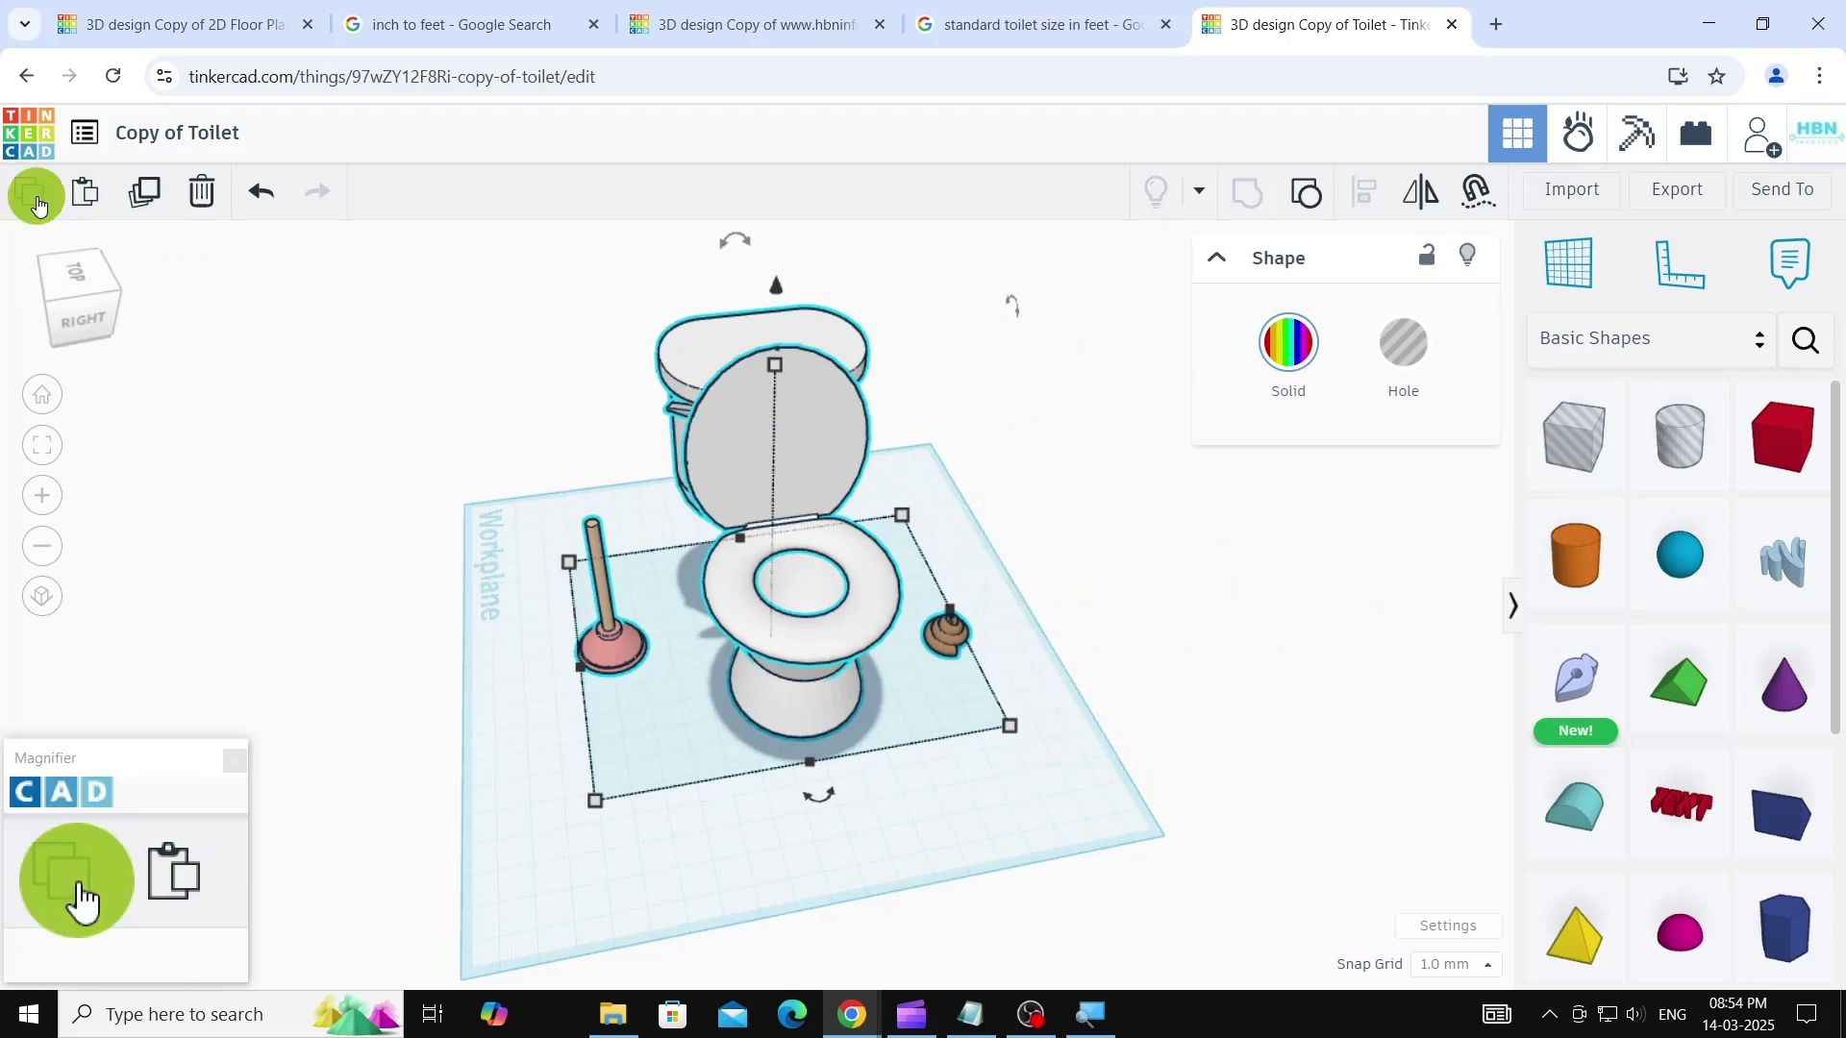
pyautogui.click(158, 26)
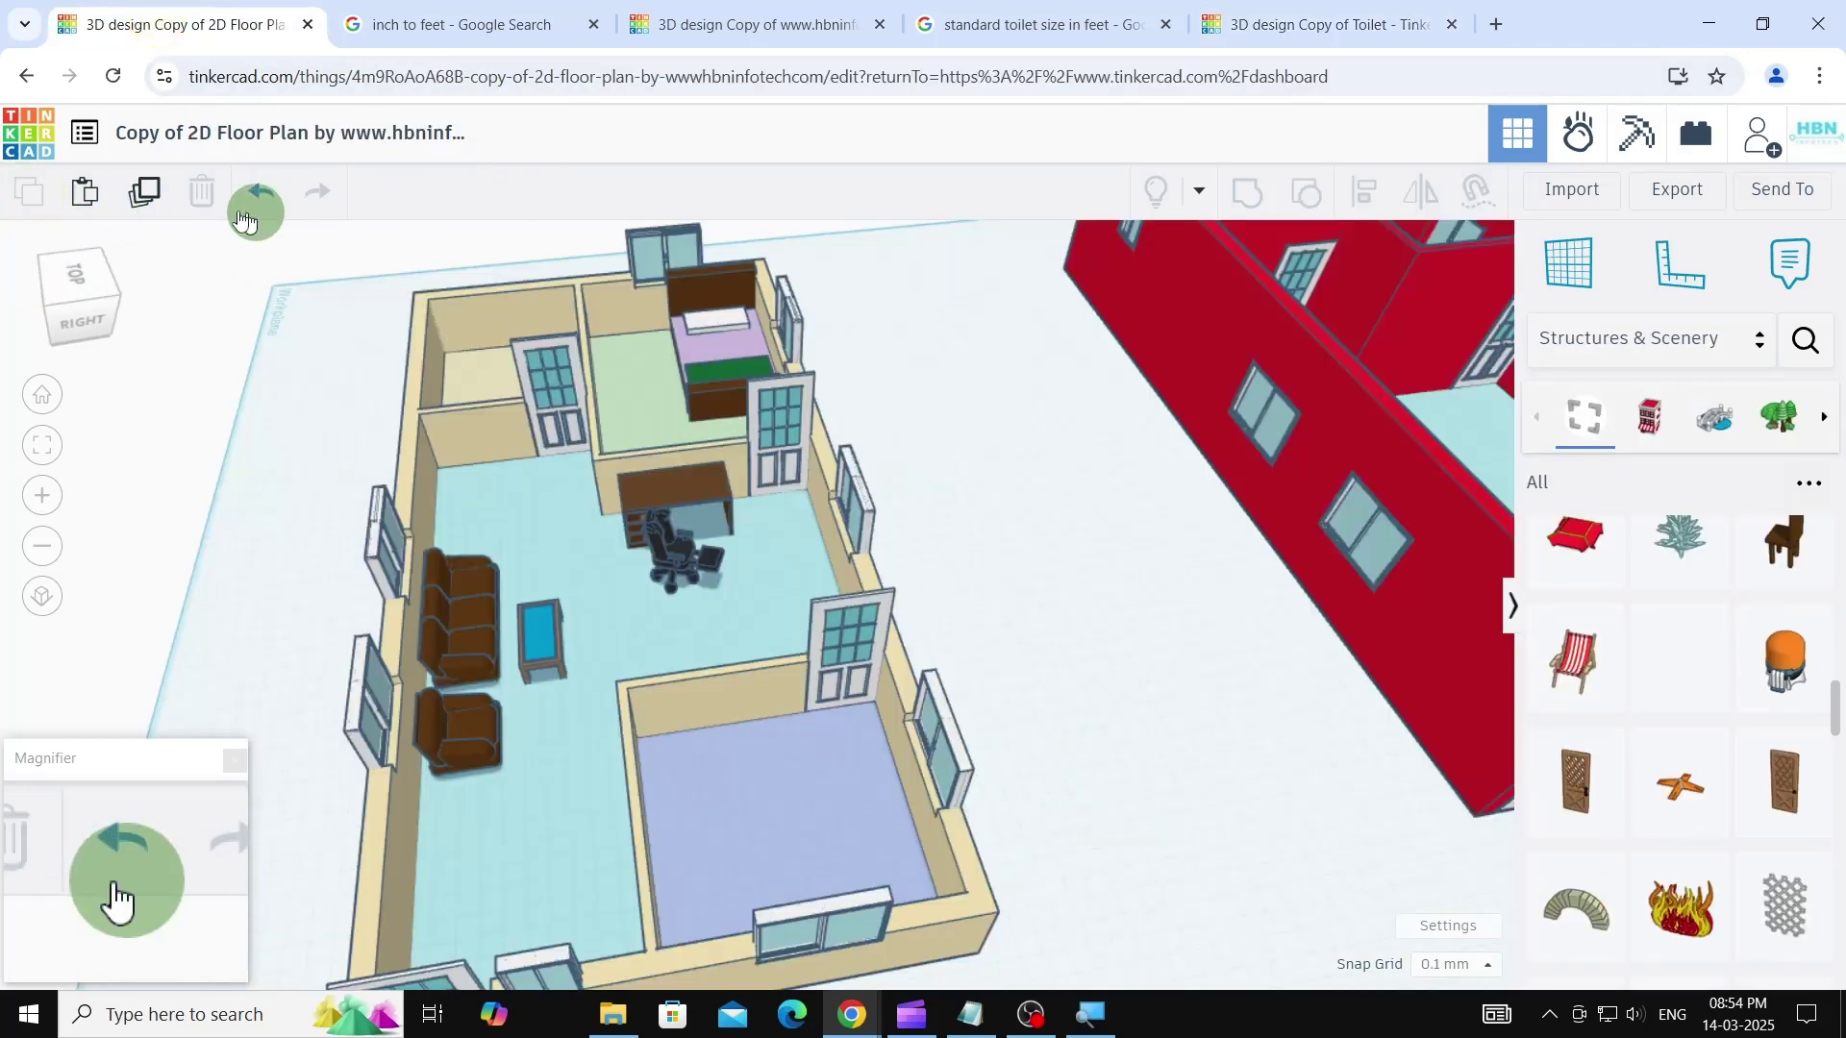
pyautogui.click(78, 196)
pyautogui.scroll(-4, 925, 568)
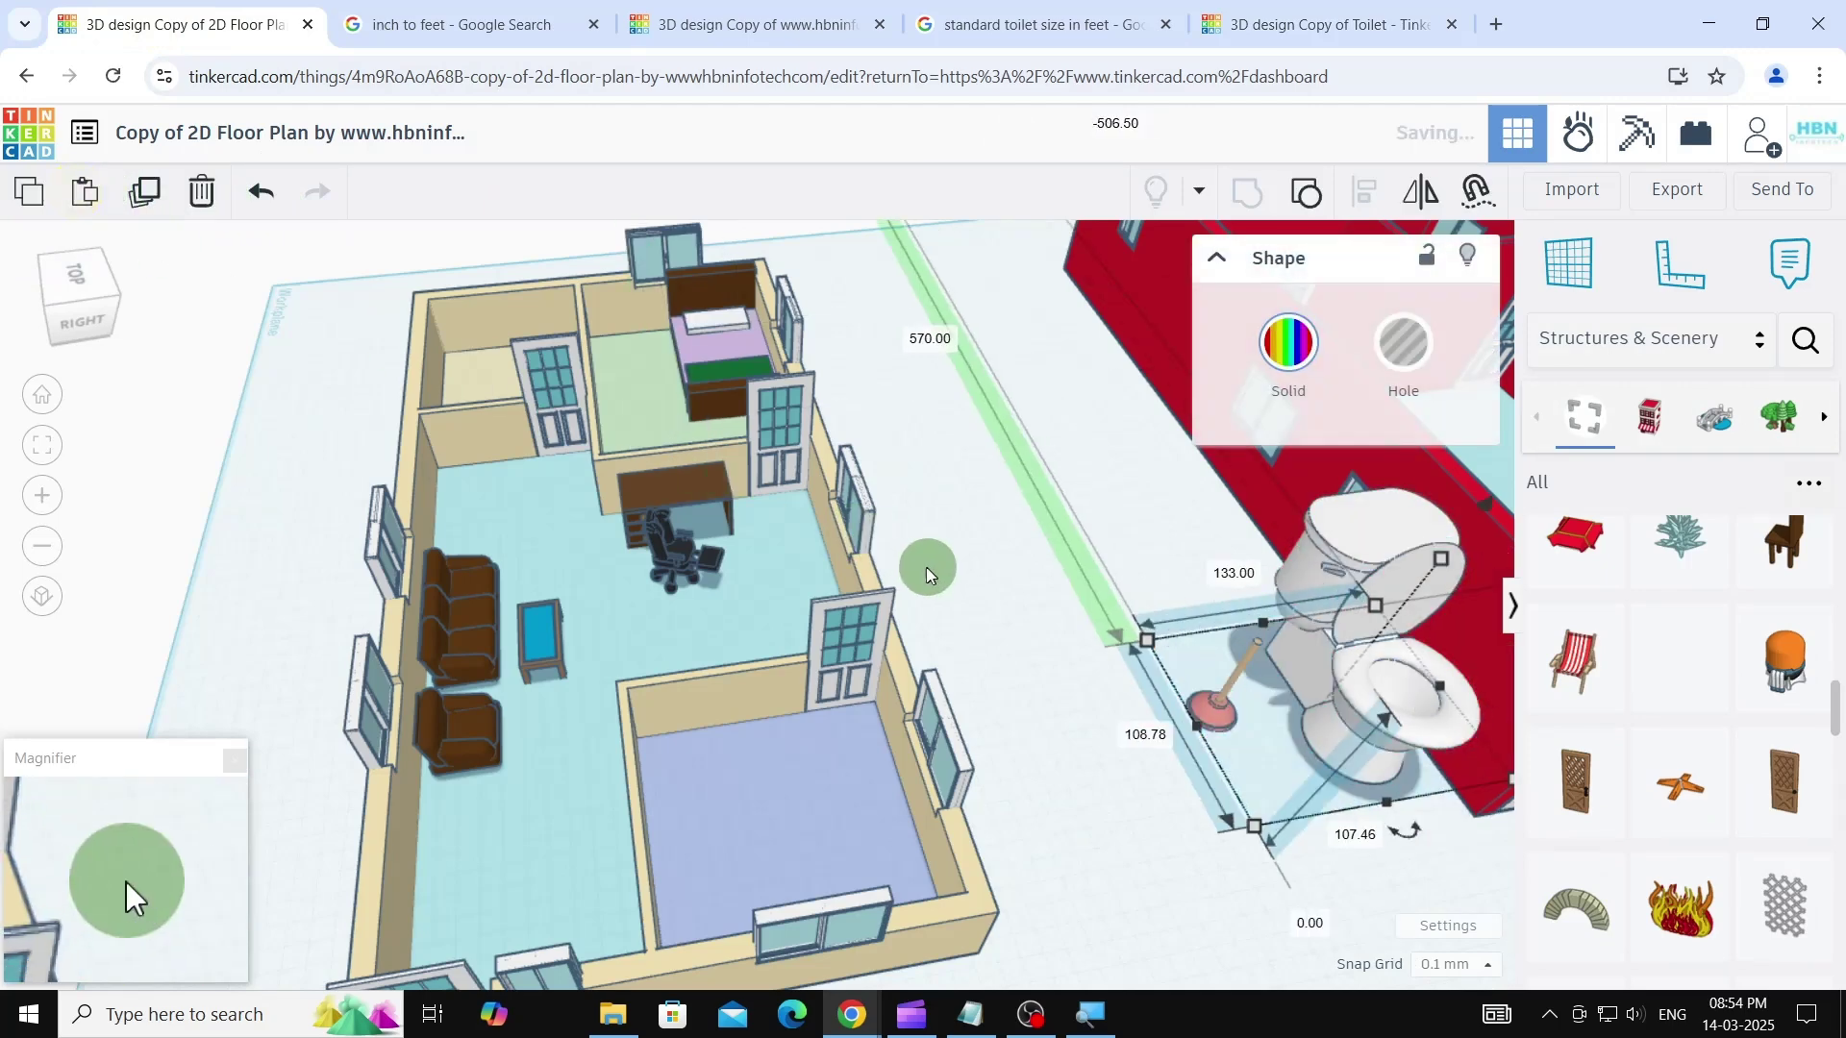
pyautogui.moveTo(1269, 702); pyautogui.dragTo(1204, 707)
pyautogui.scroll(1, 1327, 860)
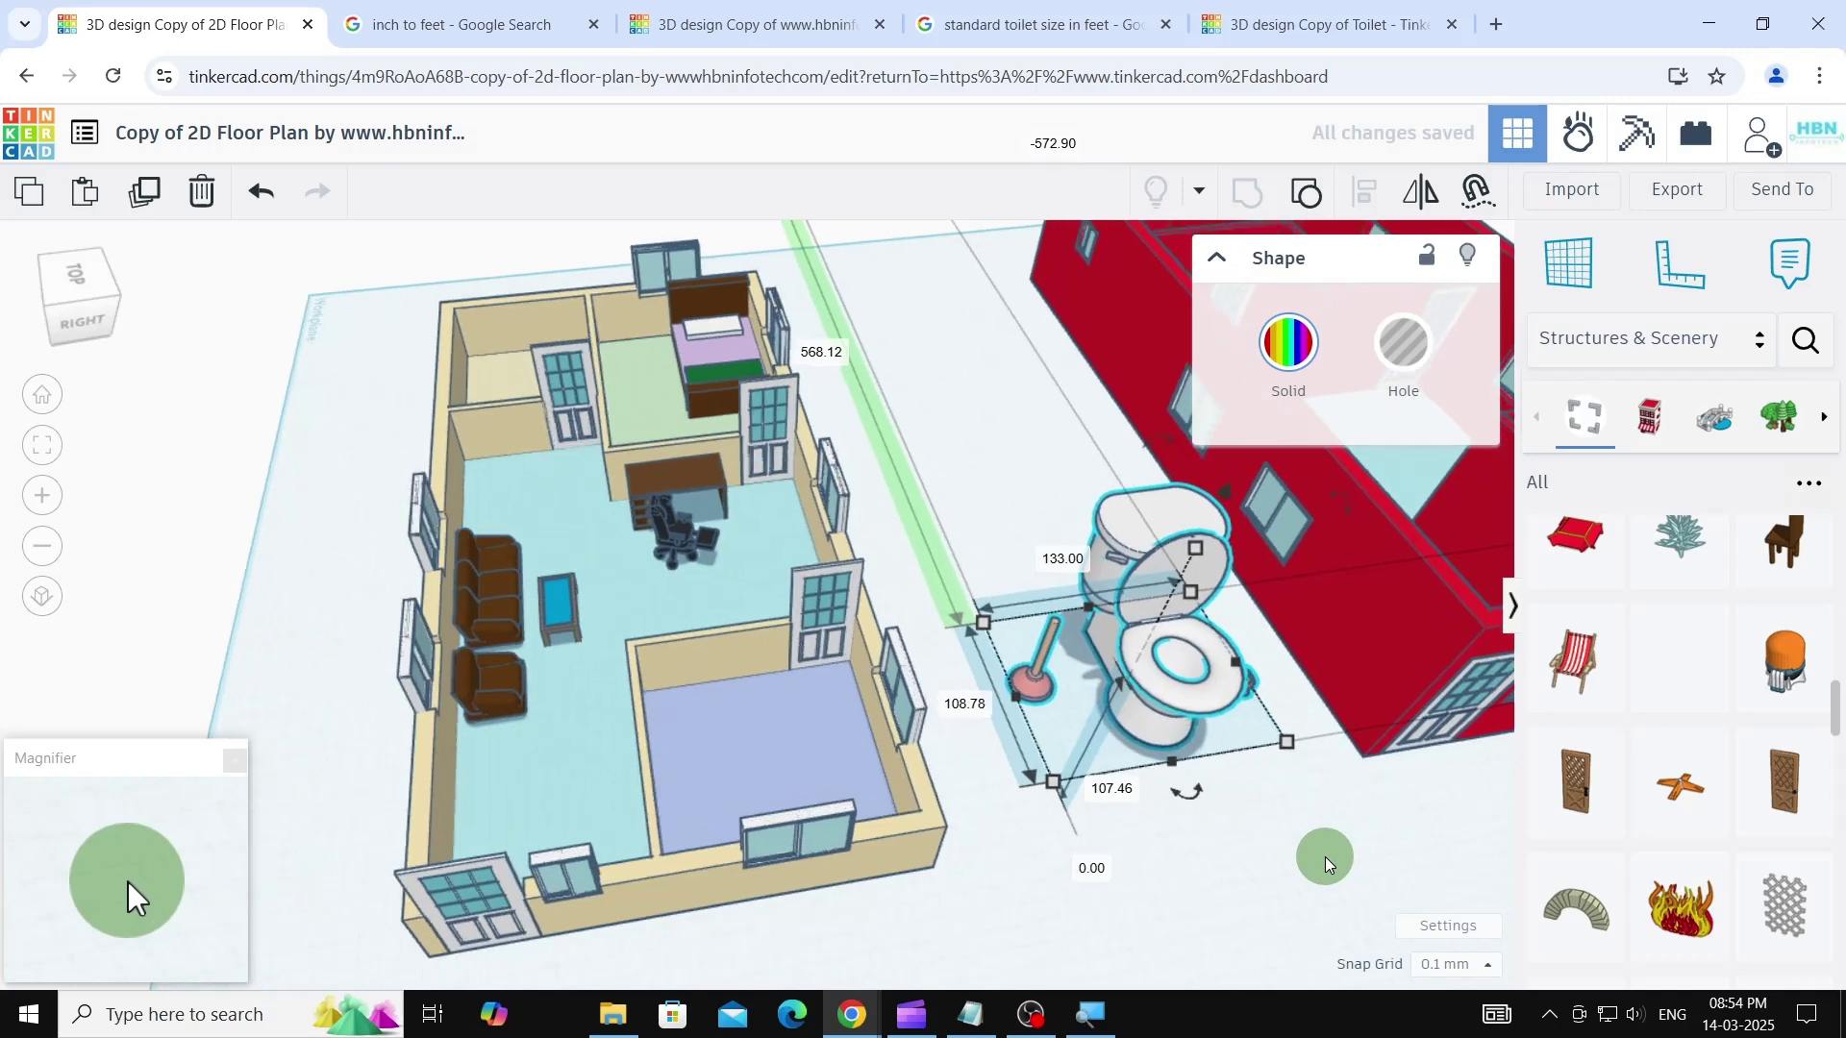
# - Resize the toilet model to 17 mm by 17 mm with a height of 30 mm
pyautogui.write('30')
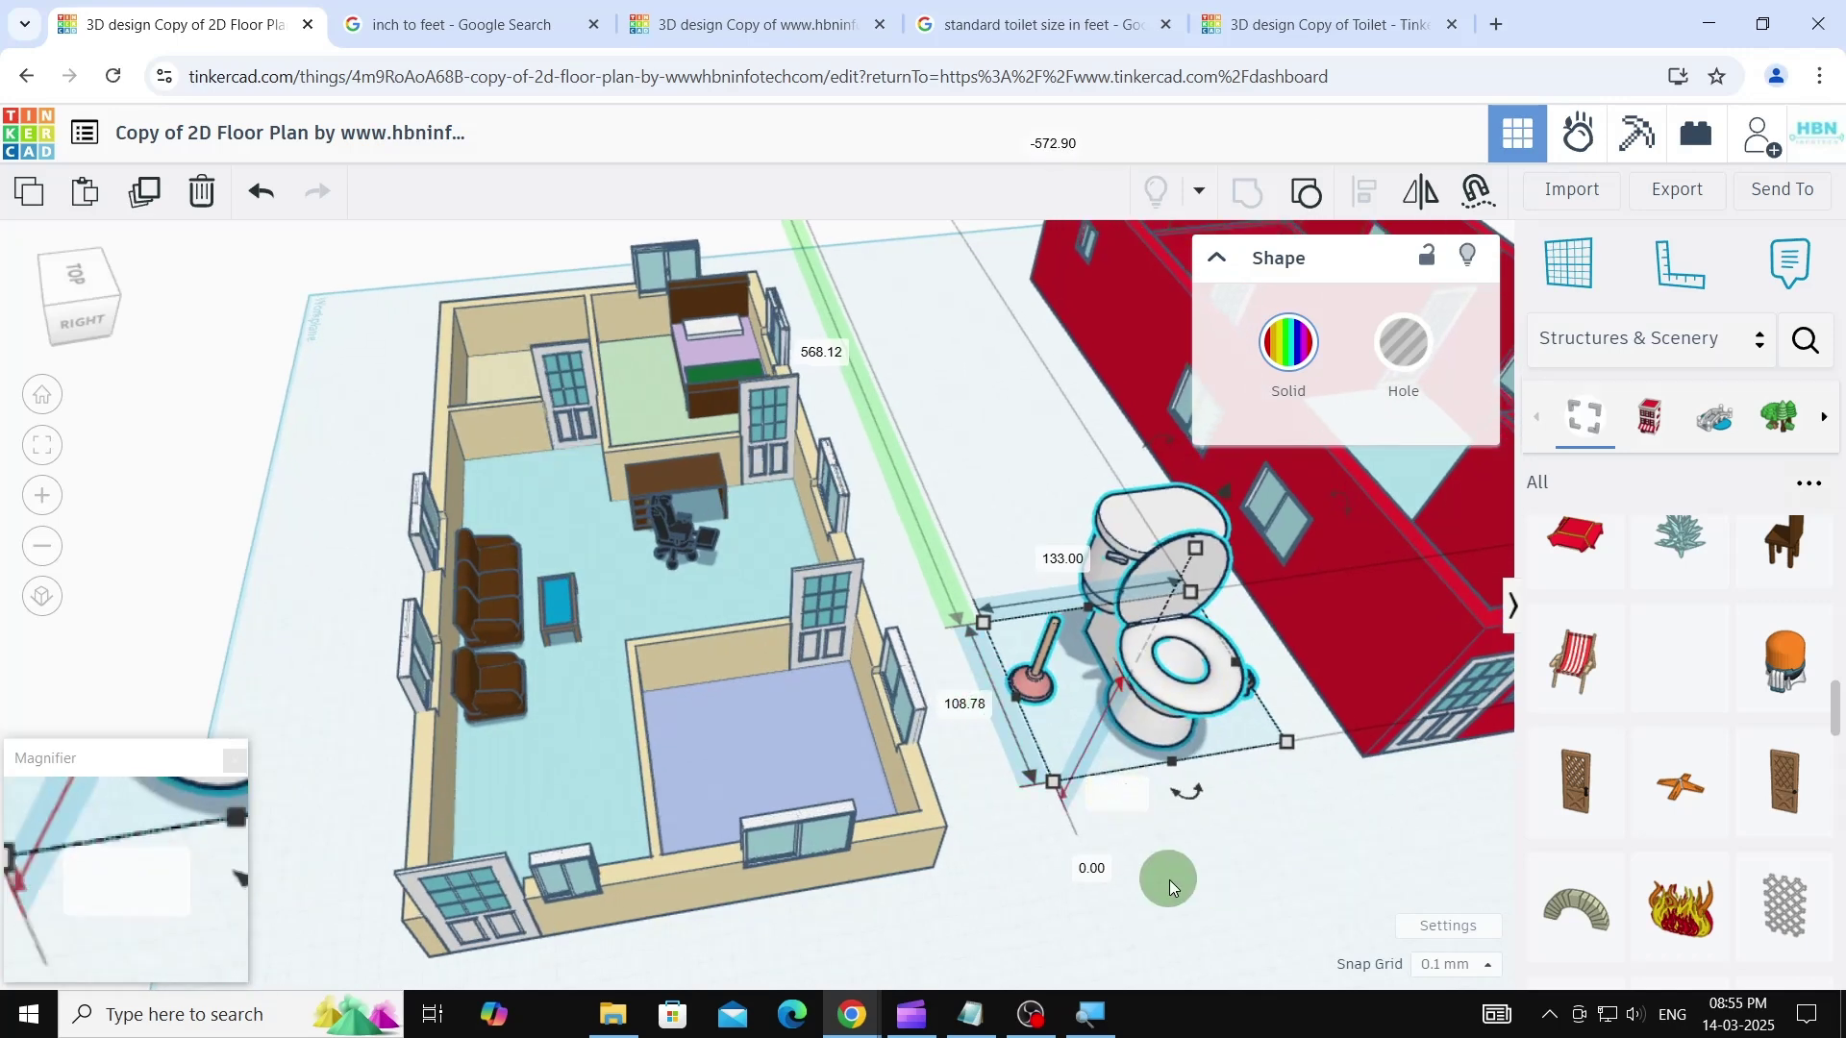
pyautogui.click(961, 707)
pyautogui.write('17')
pyautogui.click(1064, 560)
pyautogui.write('15')
pyautogui.click(1020, 649)
# - Move the toilet model into the small bathroom of the low house
pyautogui.scroll(3, 1020, 649)
pyautogui.moveTo(996, 591); pyautogui.dragTo(519, 486)
pyautogui.scroll(-3, 887, 549)
pyautogui.scroll(6, 341, 423)
pyautogui.moveTo(846, 620); pyautogui.dragTo(617, 220)
pyautogui.scroll(-2, 920, 688)
pyautogui.scroll(5, 910, 579)
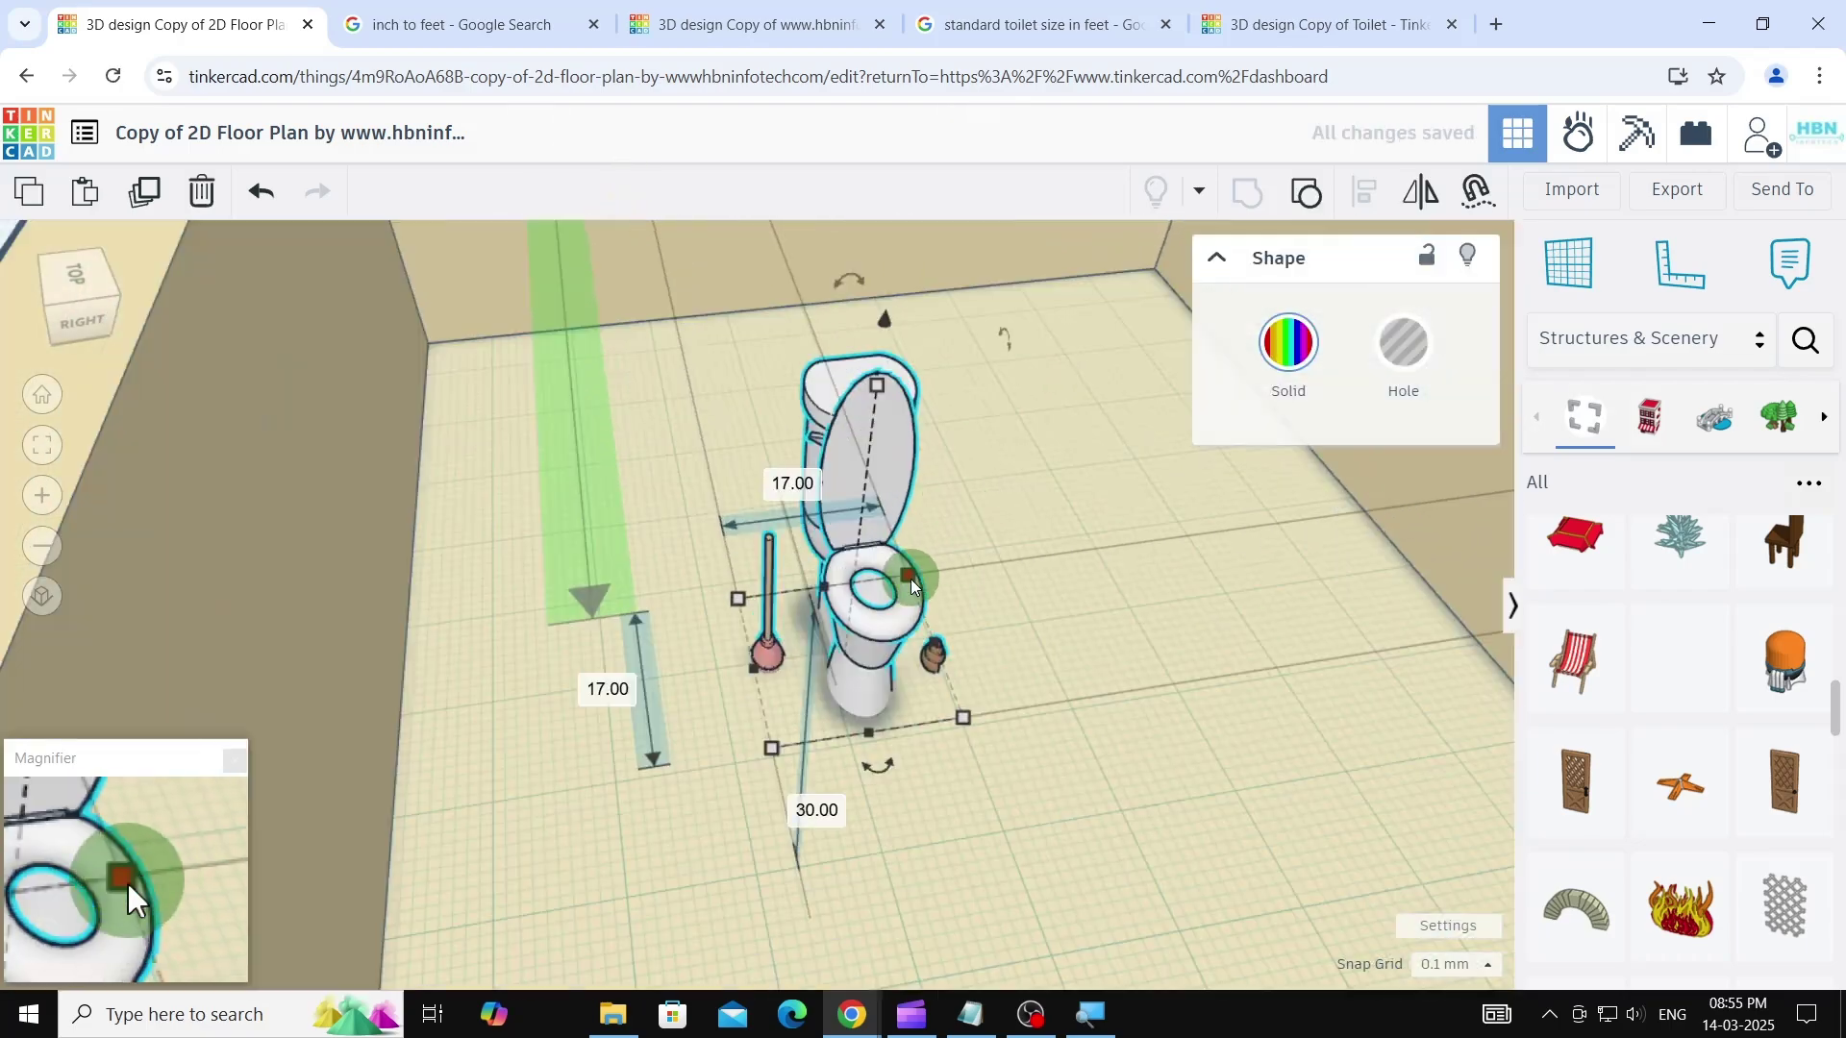
# - Widen the toilet model to about 29.4 mm by 20.8 mm and set it in the bathroom corner against the walls
pyautogui.moveTo(910, 579); pyautogui.dragTo(712, 413)
pyautogui.scroll(-2, 700, 361)
pyautogui.moveTo(712, 413); pyautogui.dragTo(630, 664, button='right')
pyautogui.moveTo(630, 663); pyautogui.dragTo(651, 689)
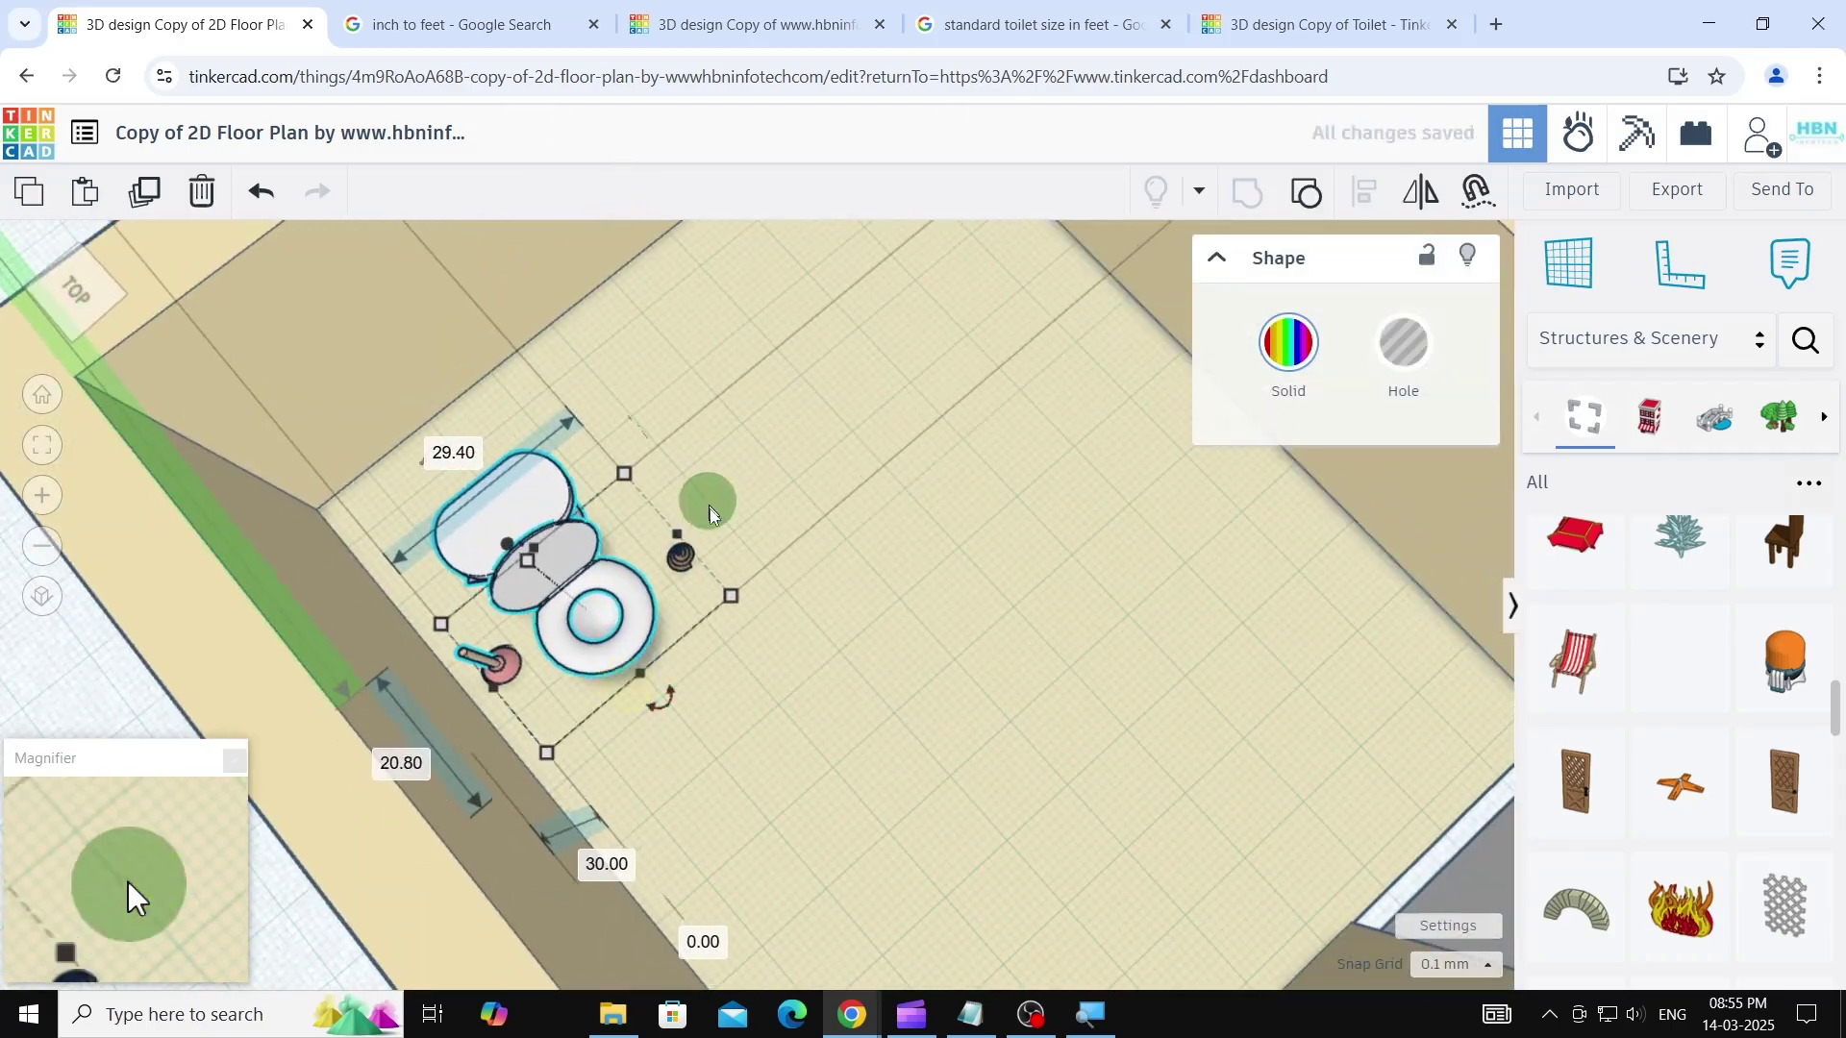
pyautogui.click(710, 507)
pyautogui.moveTo(709, 508); pyautogui.dragTo(804, 528, button='right')
pyautogui.click(609, 494)
pyautogui.moveTo(608, 494); pyautogui.dragTo(1059, 667, button='right')
pyautogui.scroll(3, 639, 730)
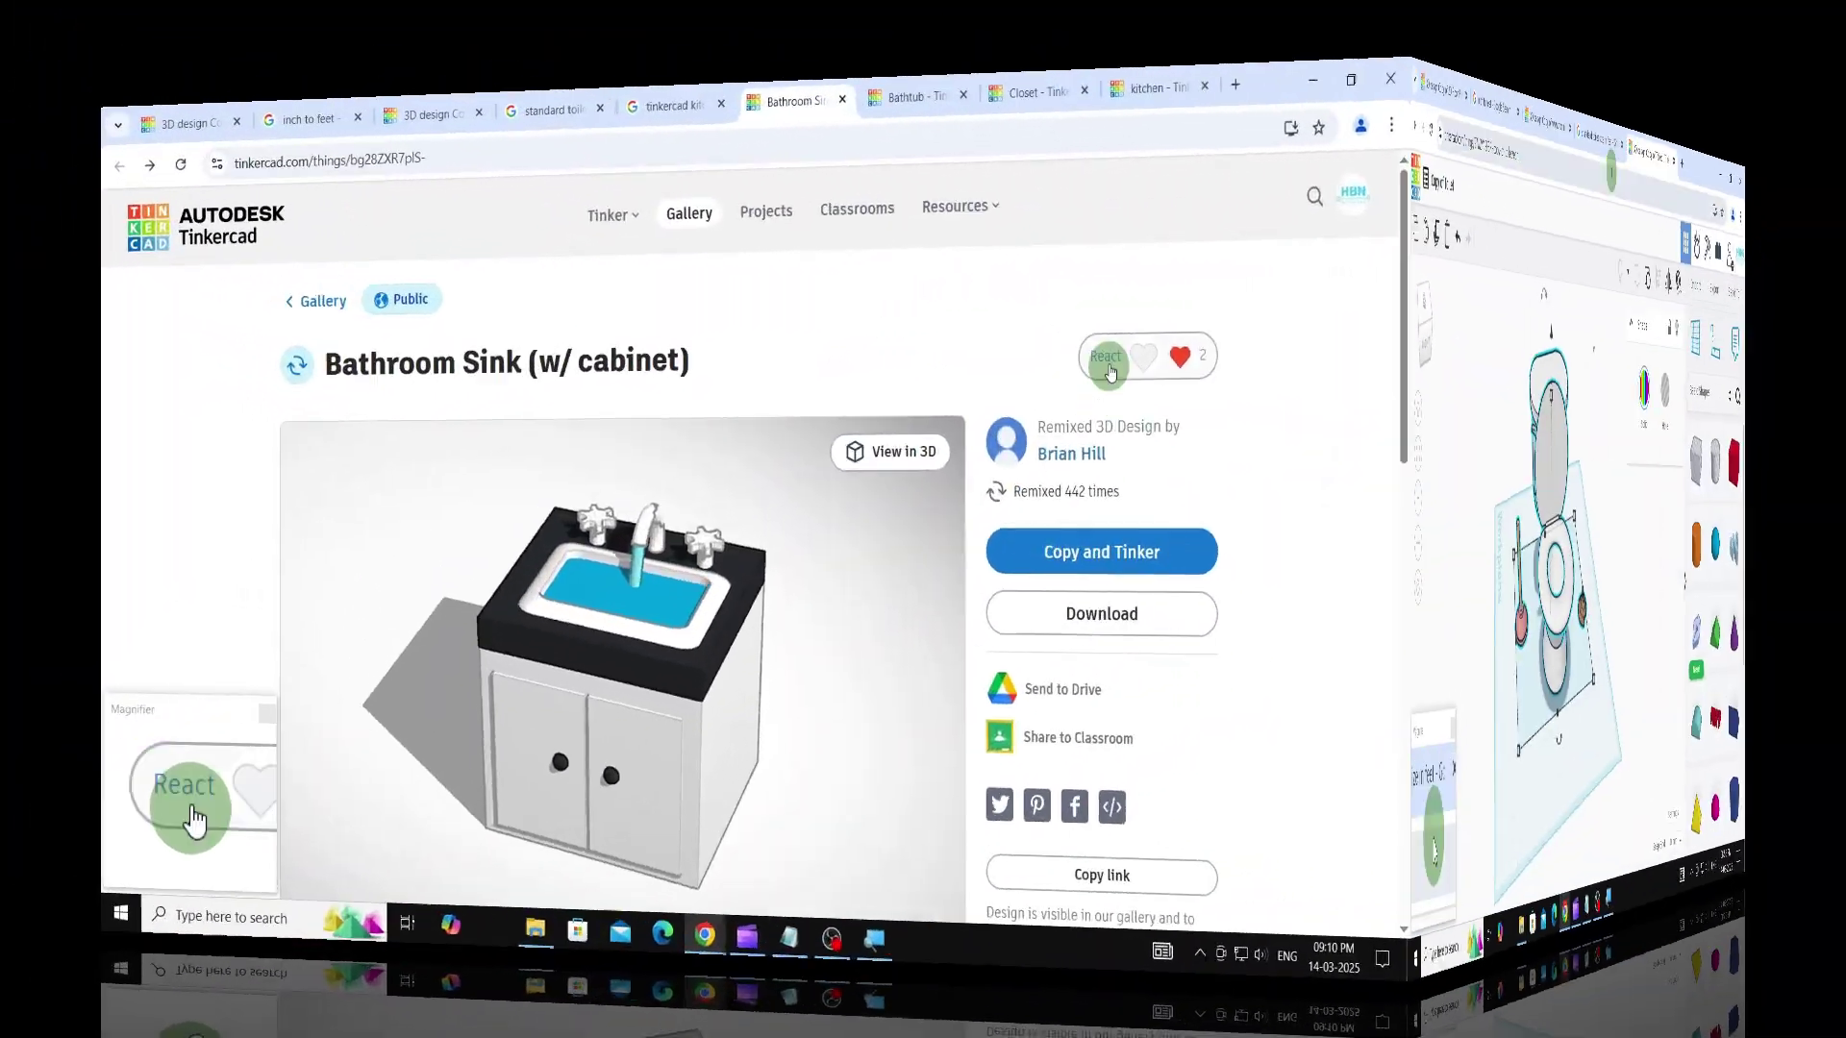
# - Make an editable copy of the Bathroom Sink (w/ cabinet) design and group all its shapes
pyautogui.click(1110, 373)
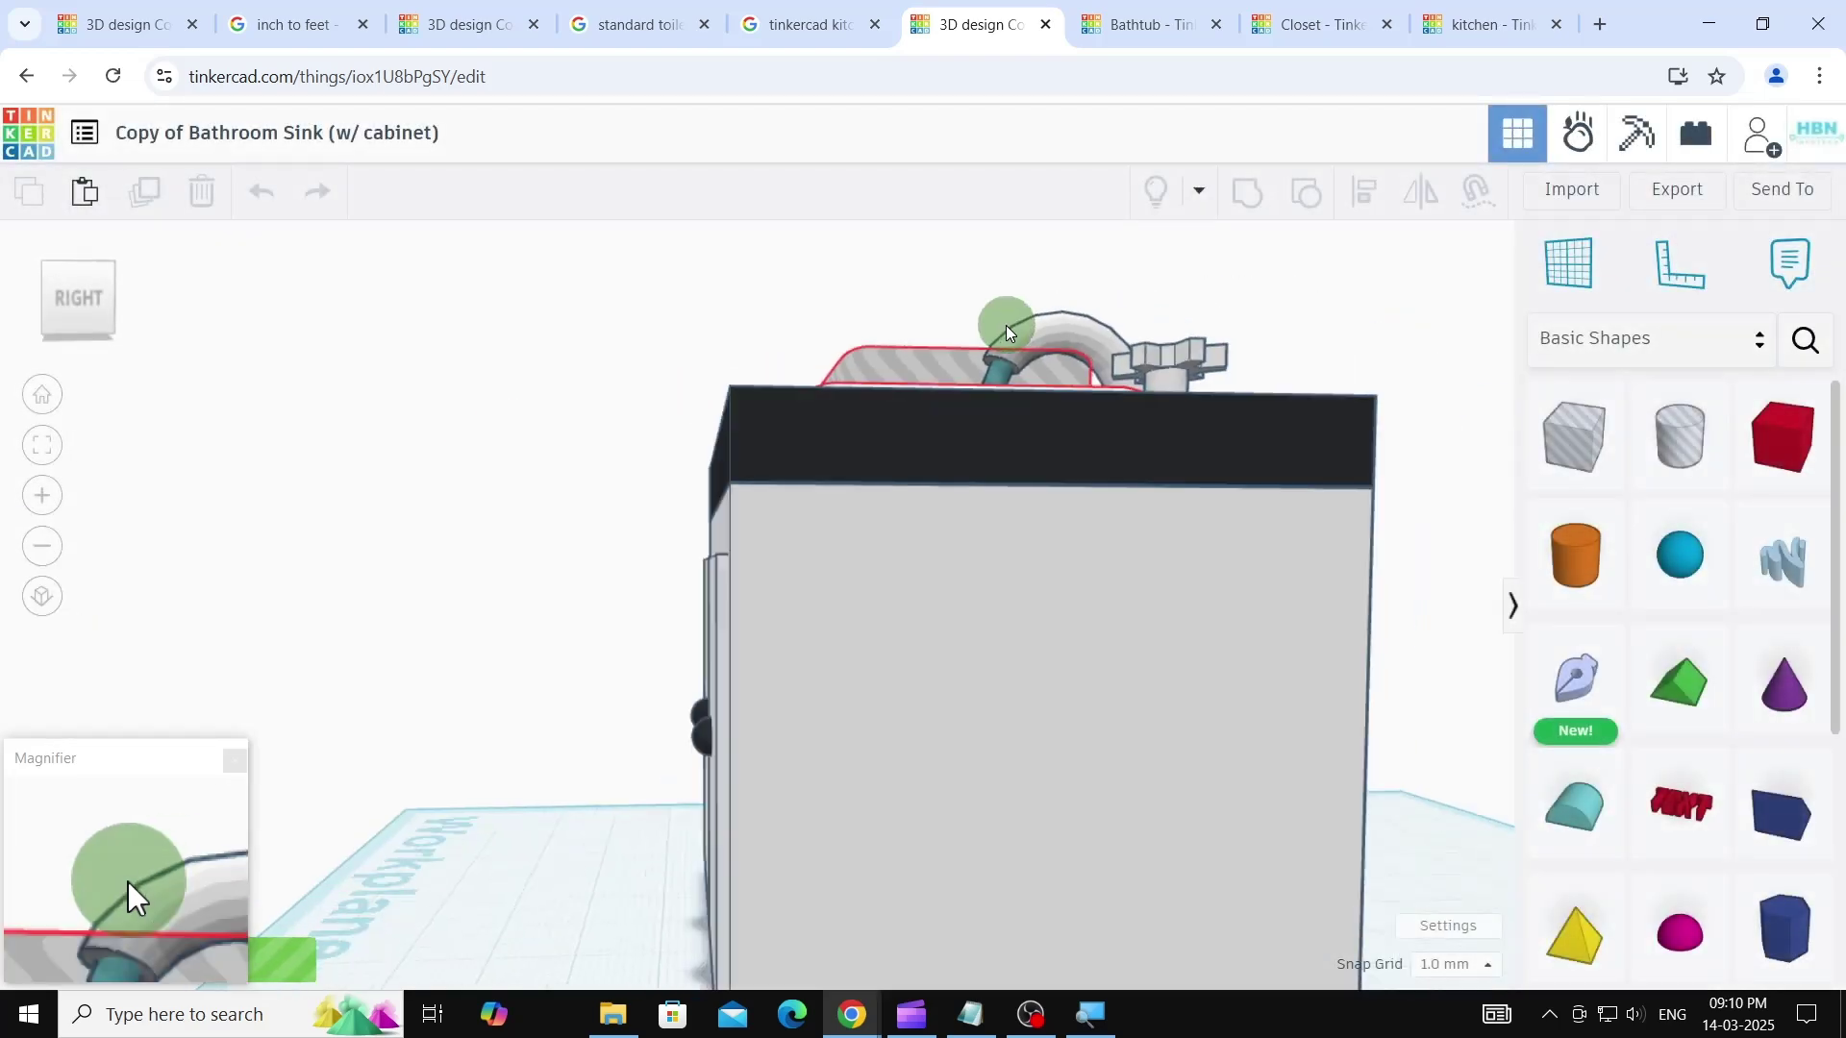
pyautogui.moveTo(1005, 332); pyautogui.dragTo(1026, 586, button='right')
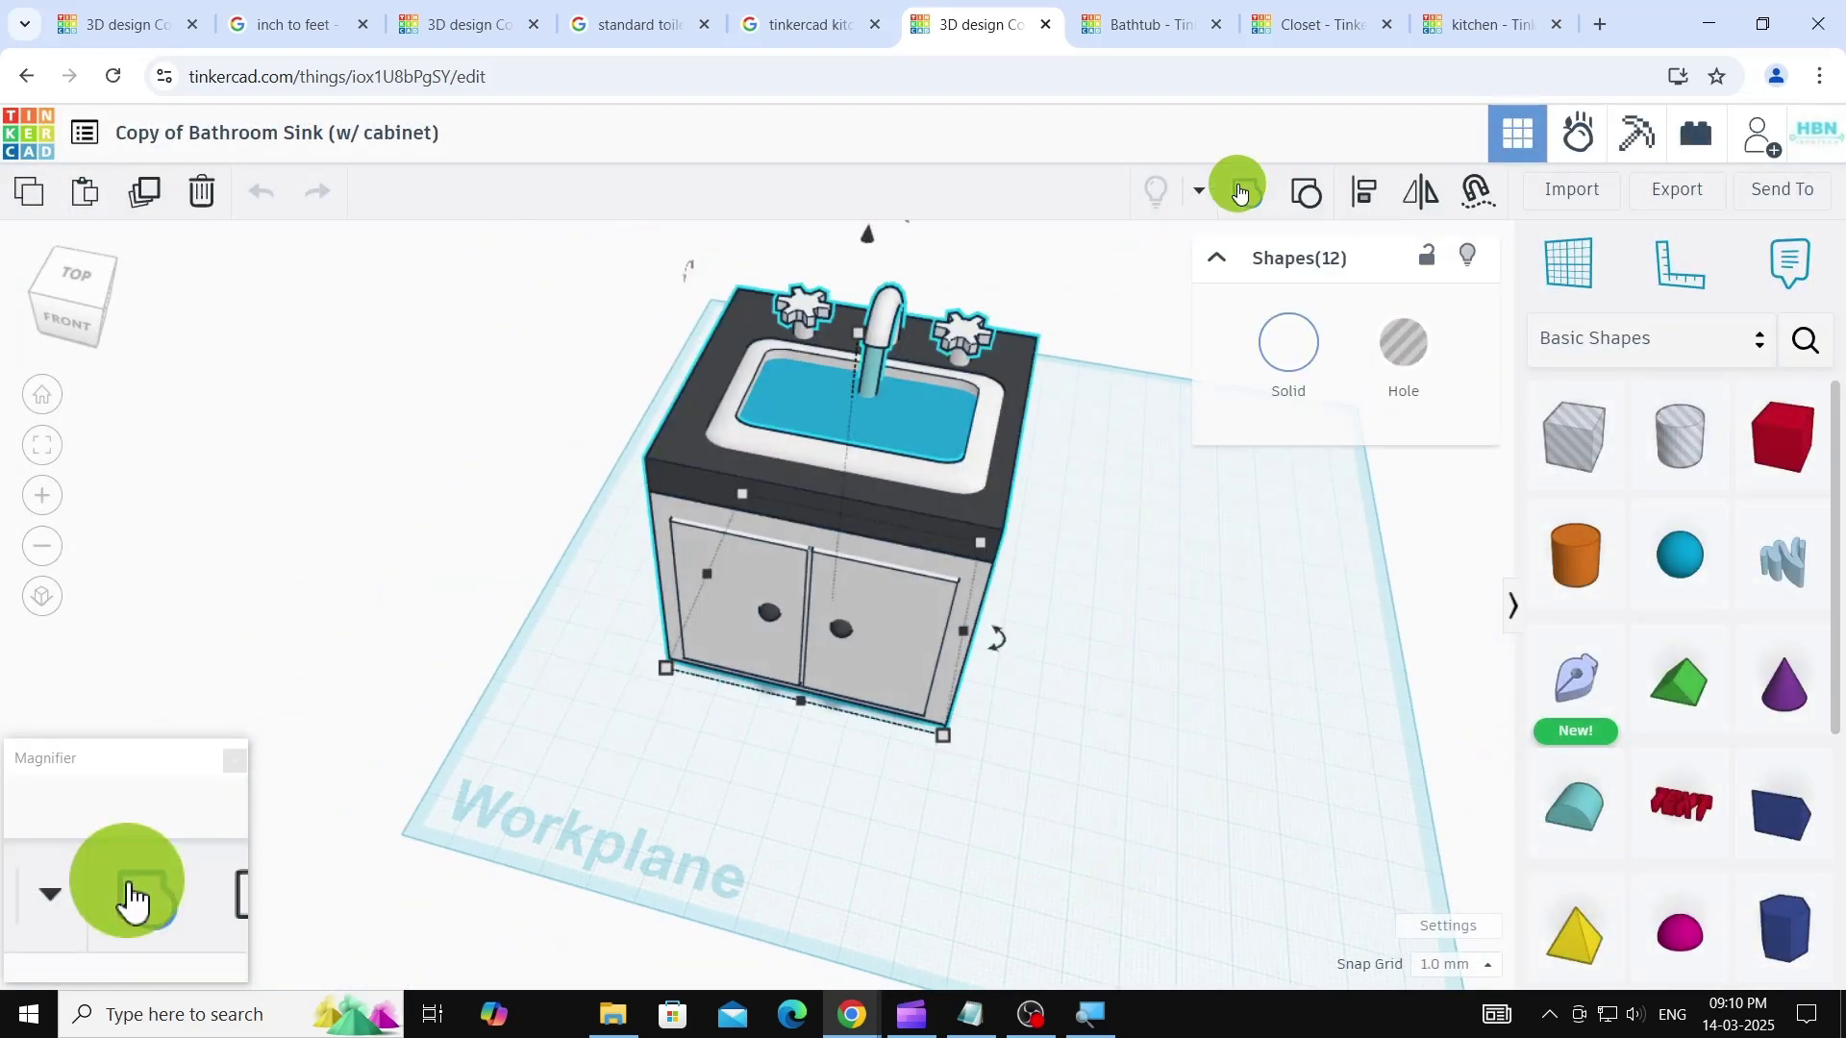
pyautogui.moveTo(936, 524)
pyautogui.mouseDown()
pyautogui.moveTo(872, 638)
pyautogui.moveTo(952, 547)
pyautogui.mouseUp()
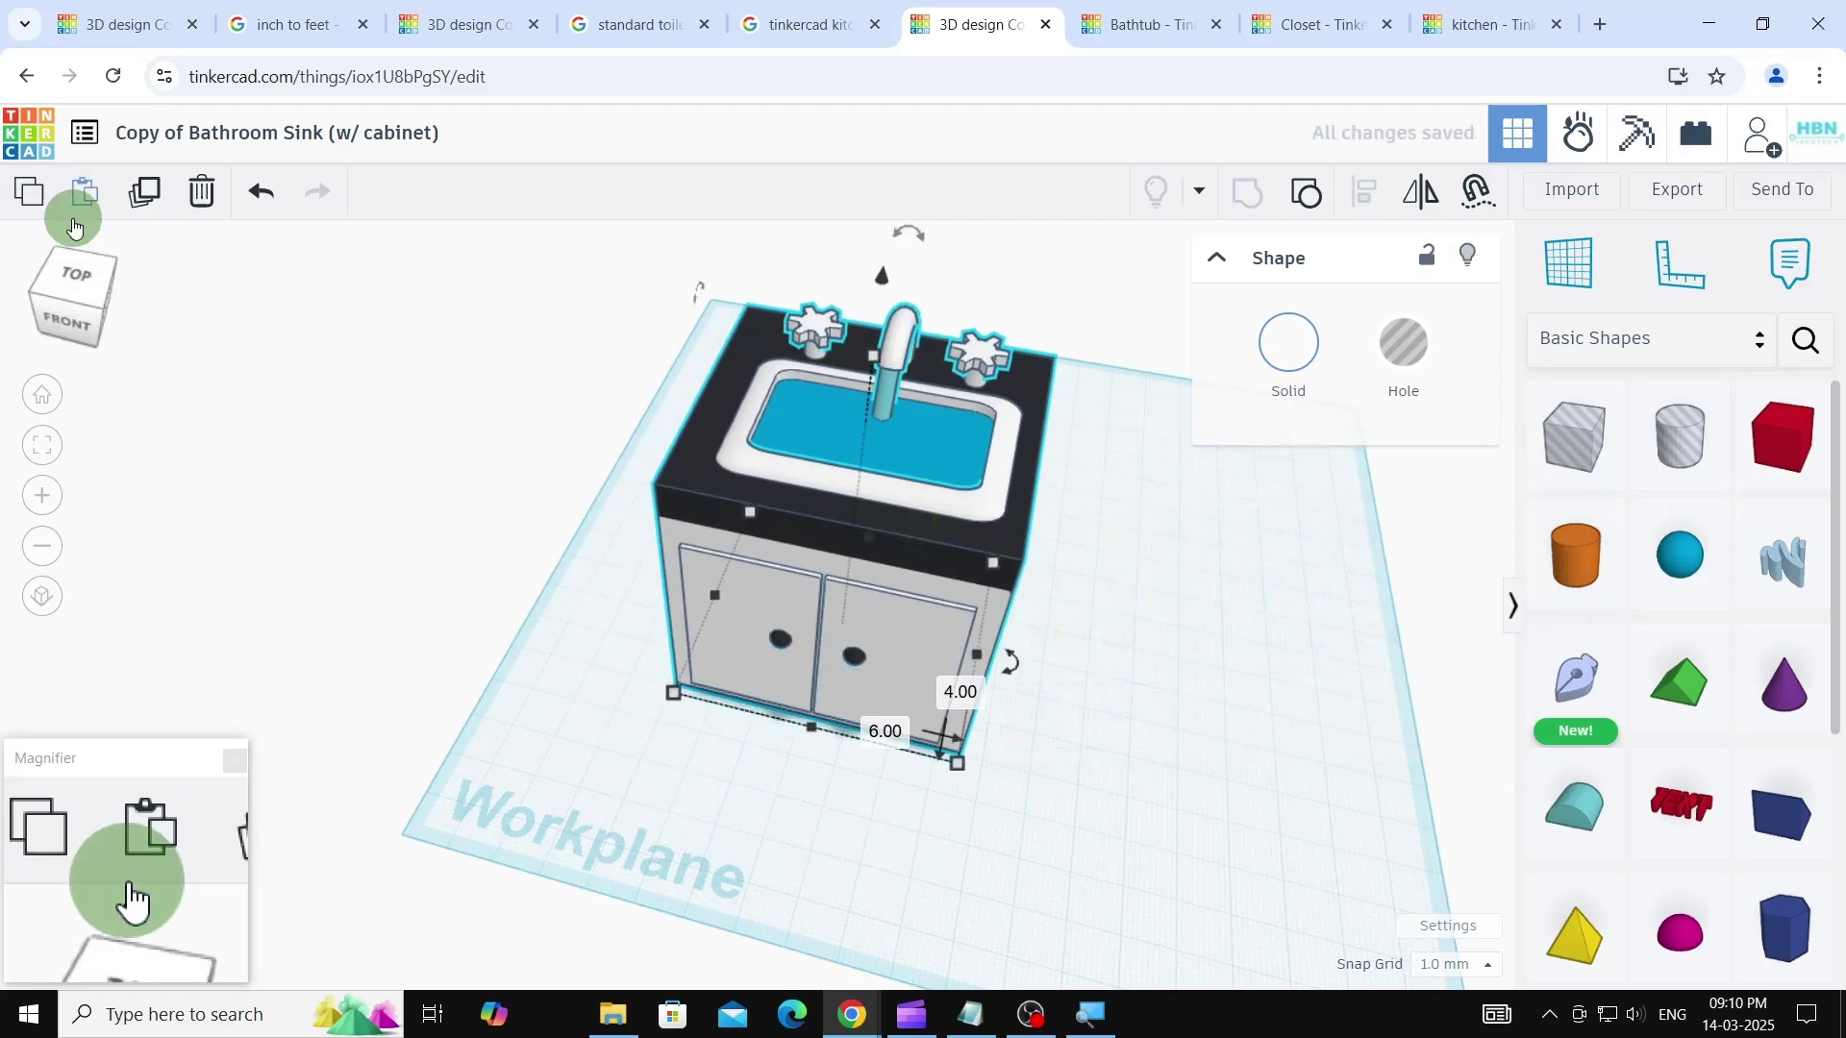
# - Paste the grouped bathroom sink into the floor plan design, in the open area between the two houses
pyautogui.click(130, 24)
pyautogui.hotkey('ctrl', 'v')
pyautogui.scroll(-2, 317, 346)
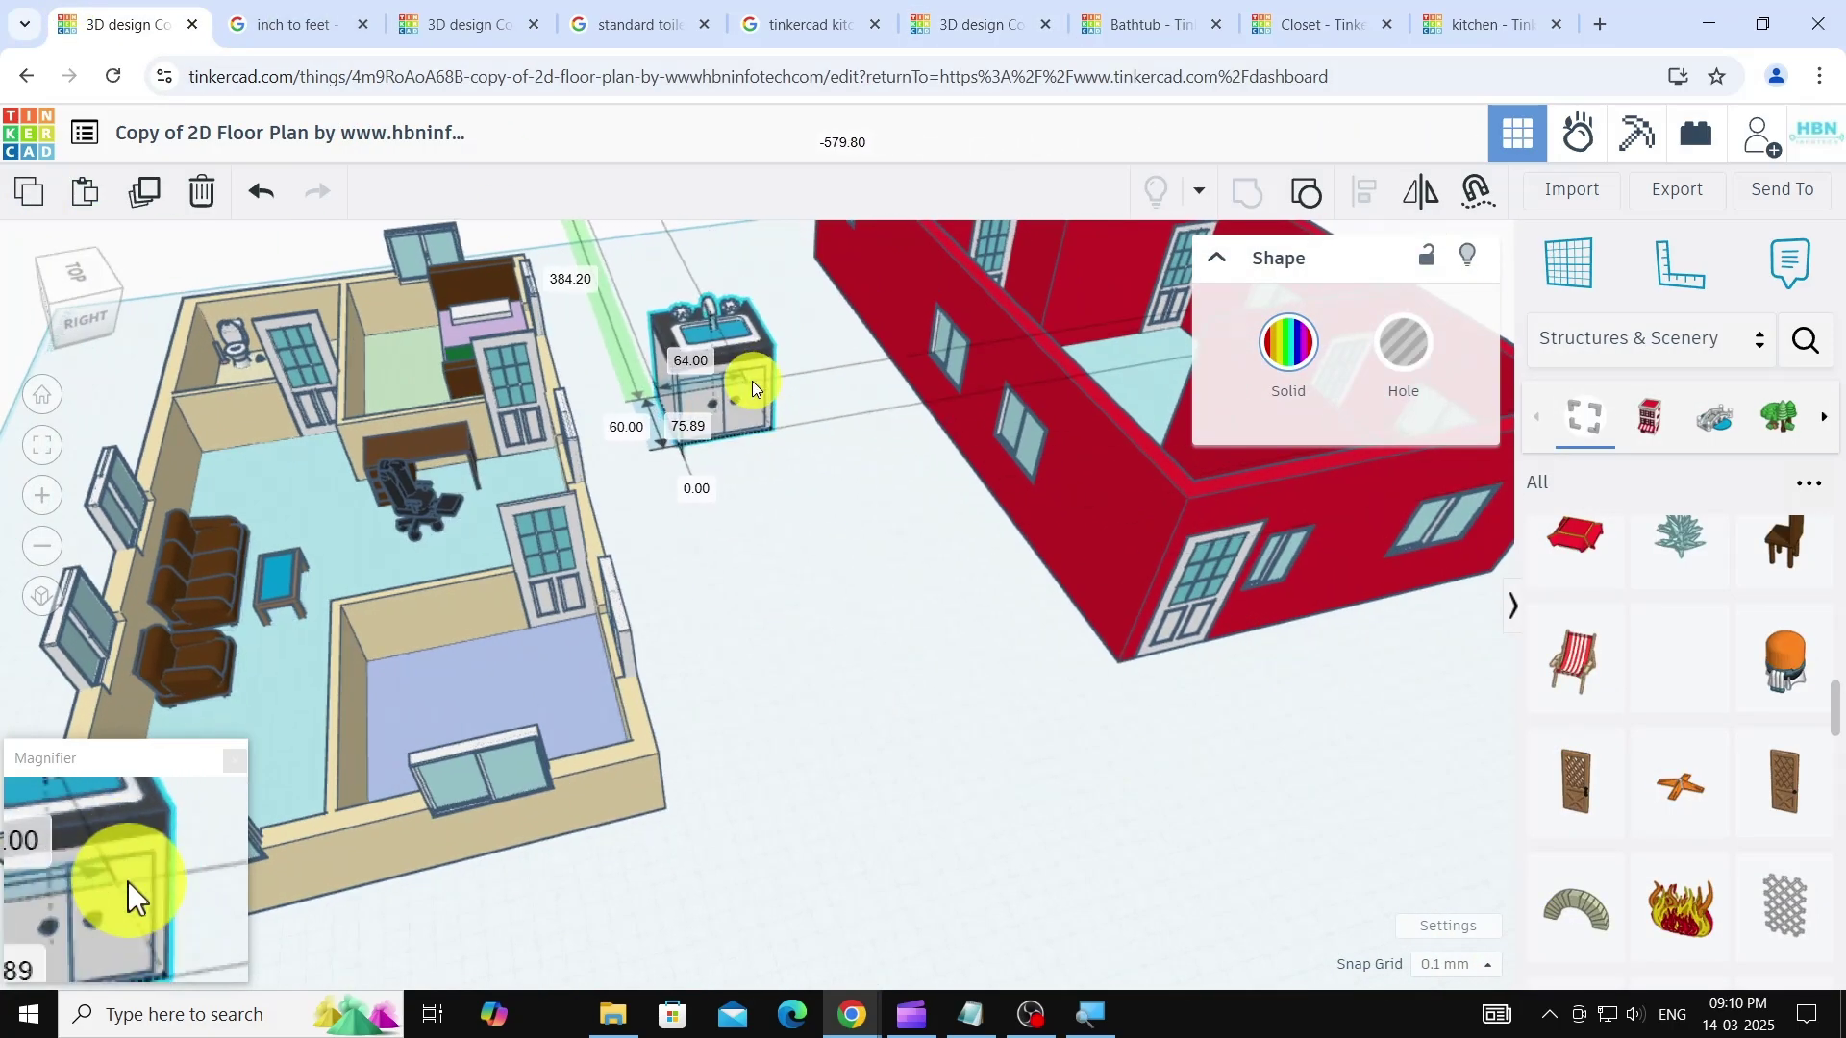
# - Make an editable copy of the Bathtub design and group all its shapes
pyautogui.click(1135, 21)
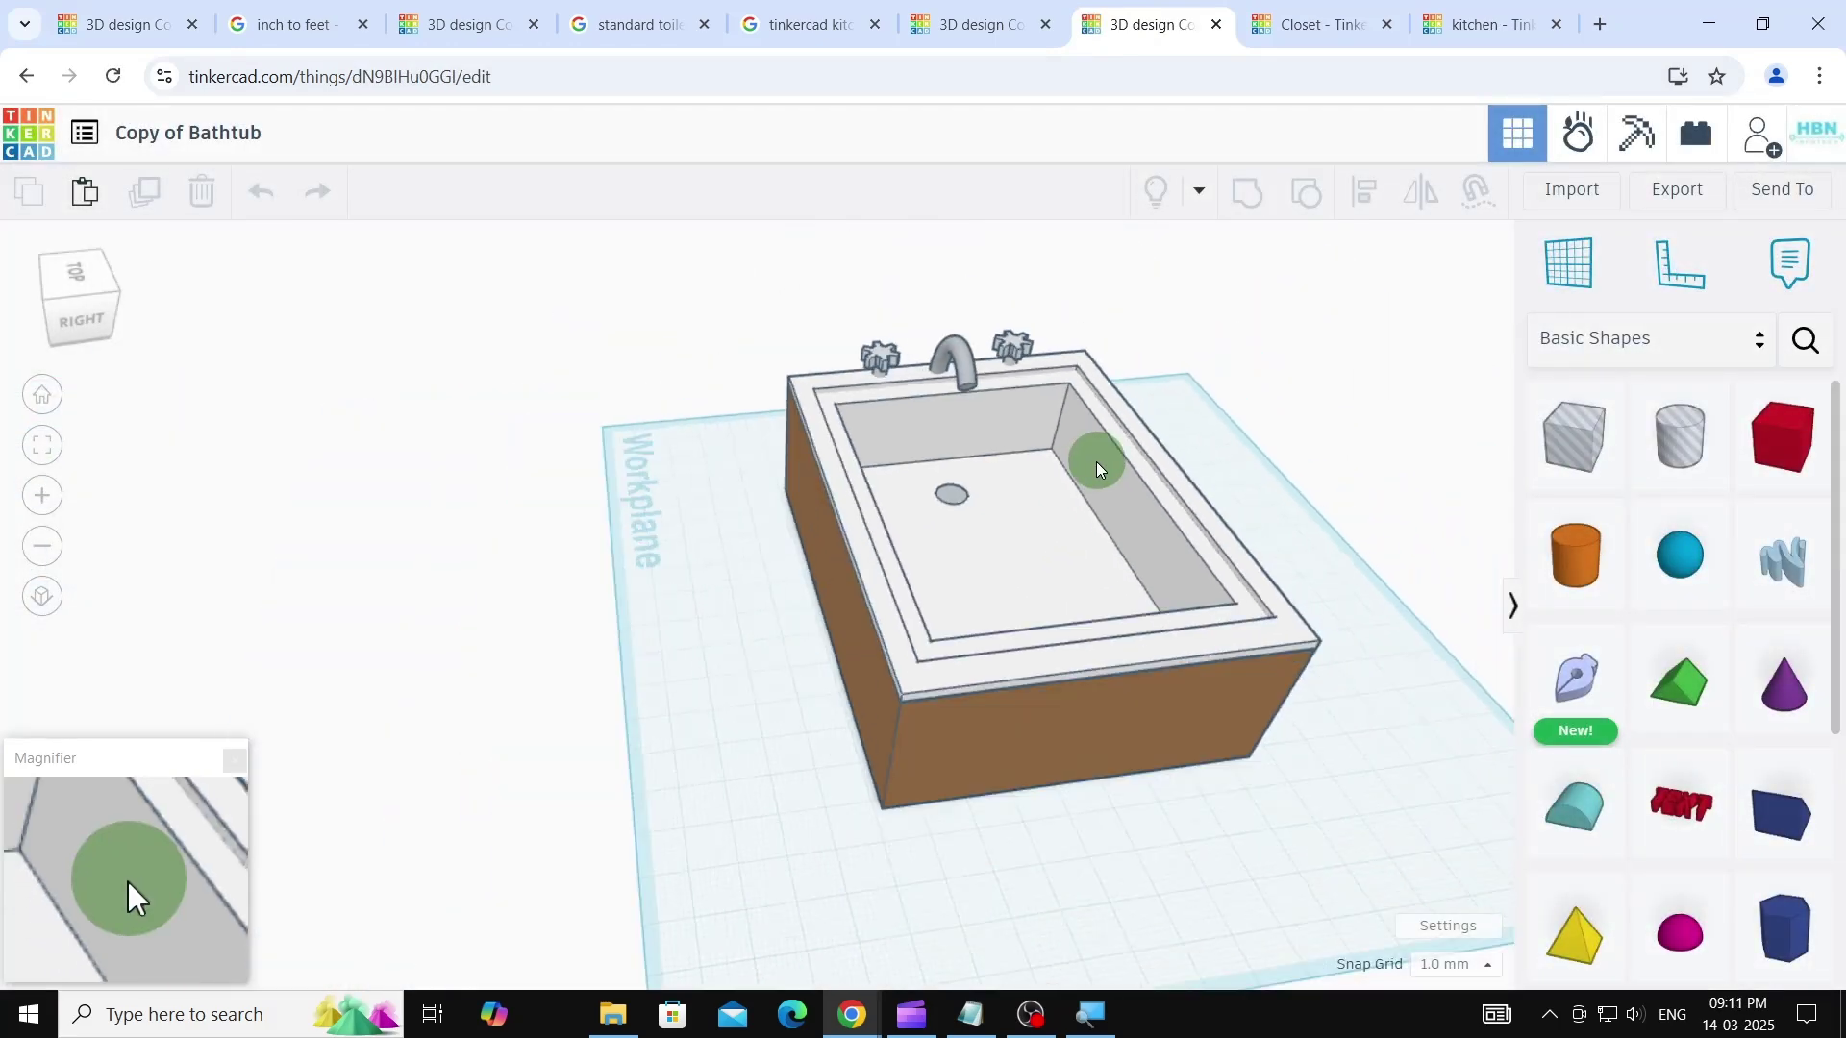
pyautogui.scroll(-2, 1096, 462)
pyautogui.moveTo(774, 267); pyautogui.dragTo(1409, 855)
# - Apply Multicolor to the grouped bathtub and paste it into the floor plan design beside the sink cabinet
pyautogui.click(1288, 342)
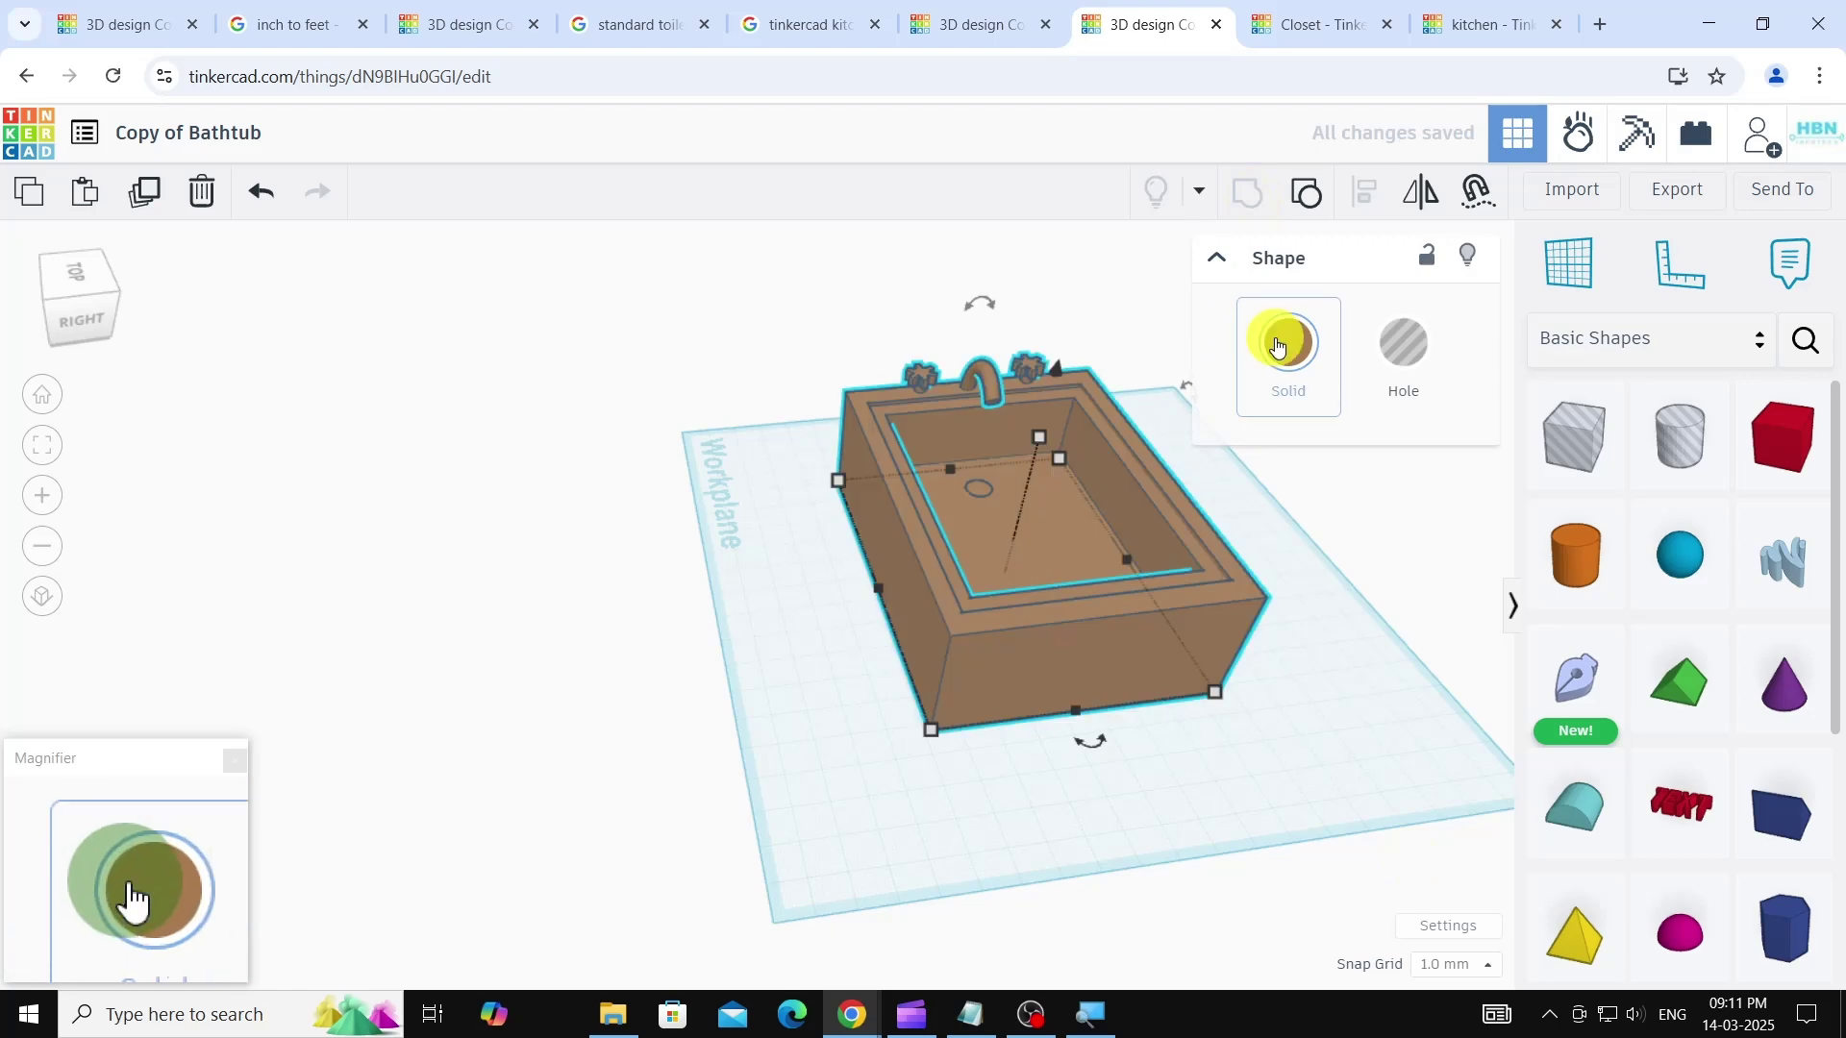
pyautogui.click(1030, 725)
pyautogui.moveTo(928, 567); pyautogui.dragTo(905, 589)
pyautogui.click(111, 27)
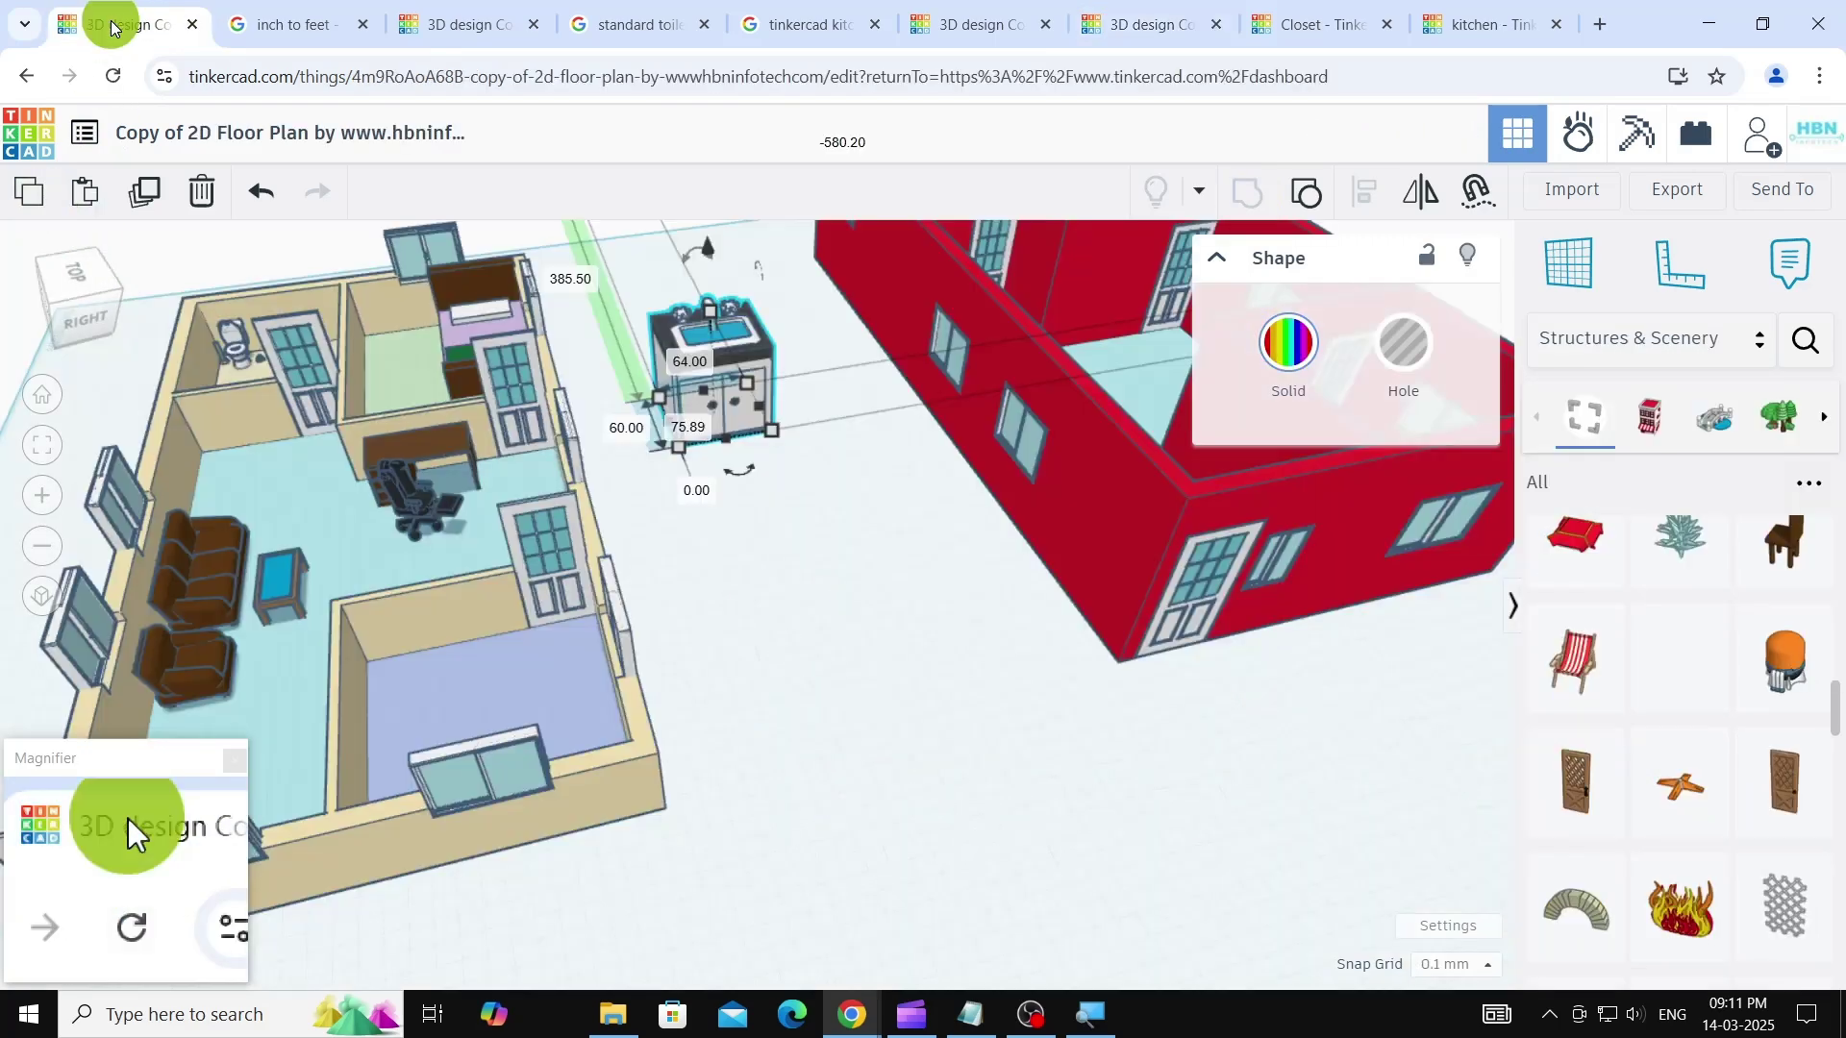
# - Make a grouped Multicolor copy of the Closet design and paste it into the floor plan design near the bathtub
pyautogui.click(1324, 16)
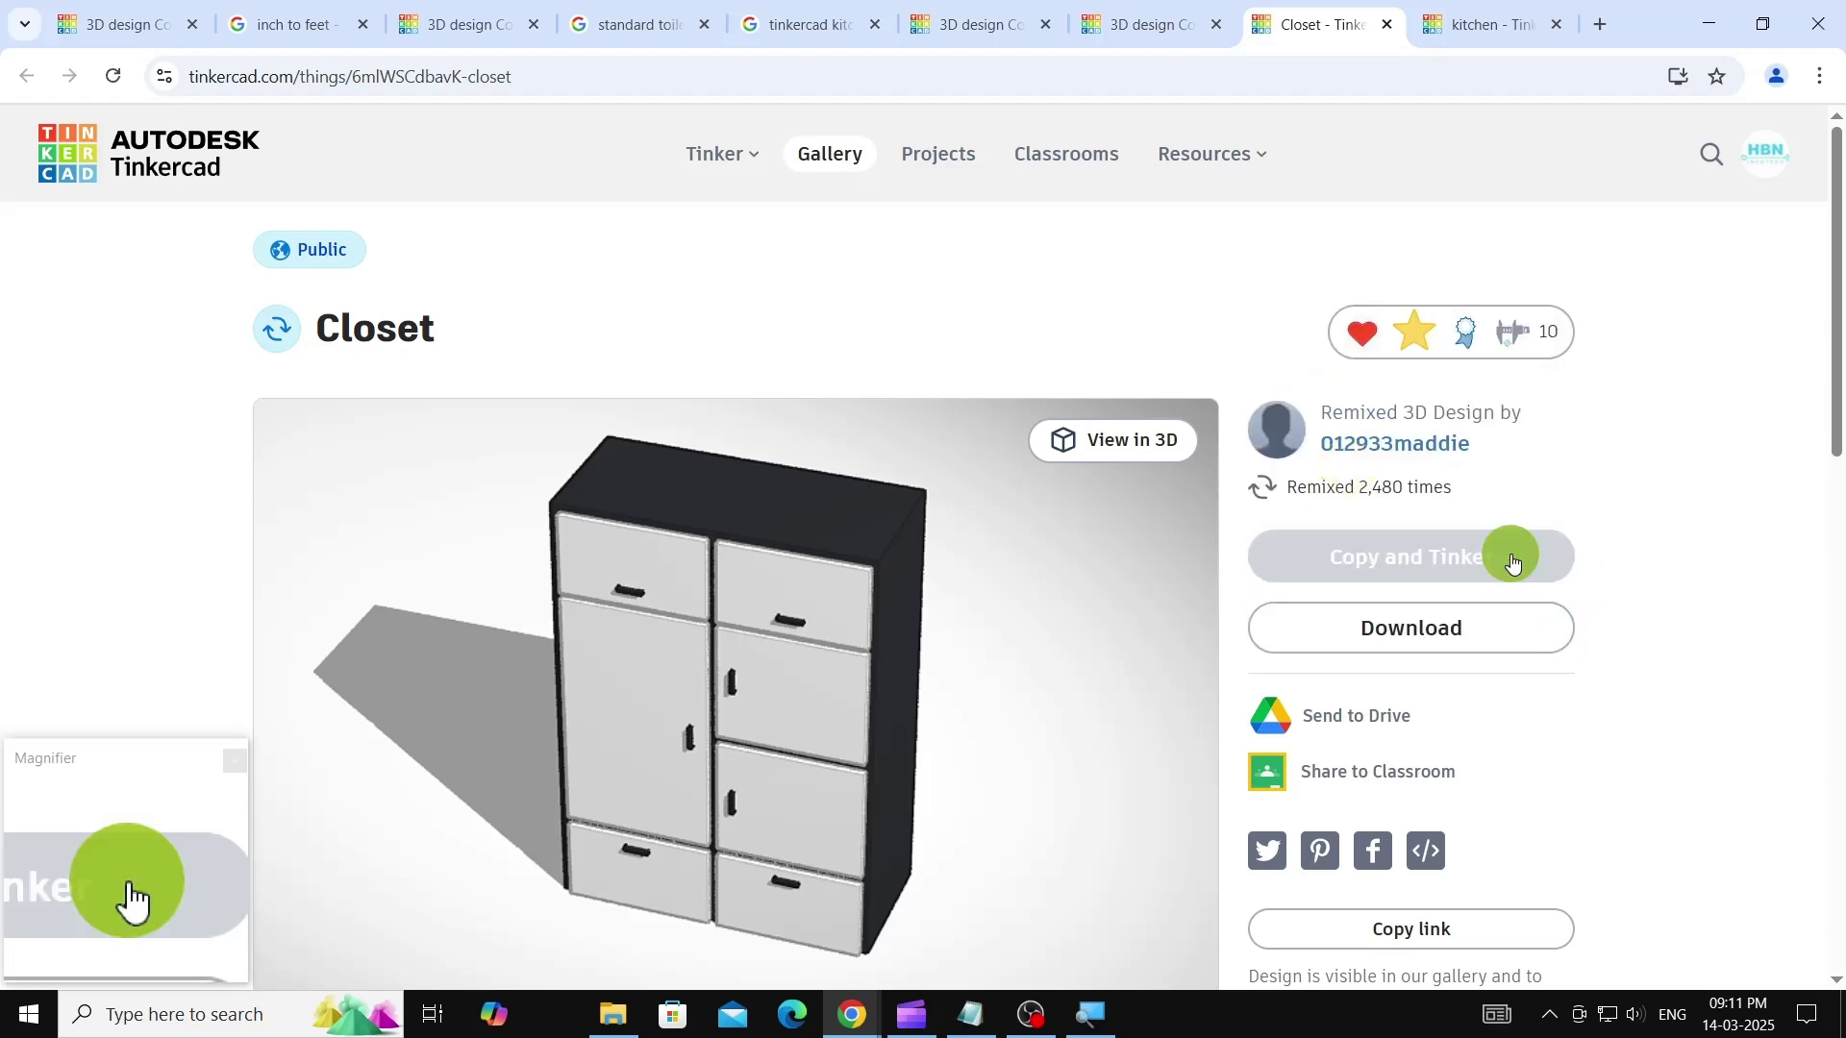
pyautogui.click(1511, 561)
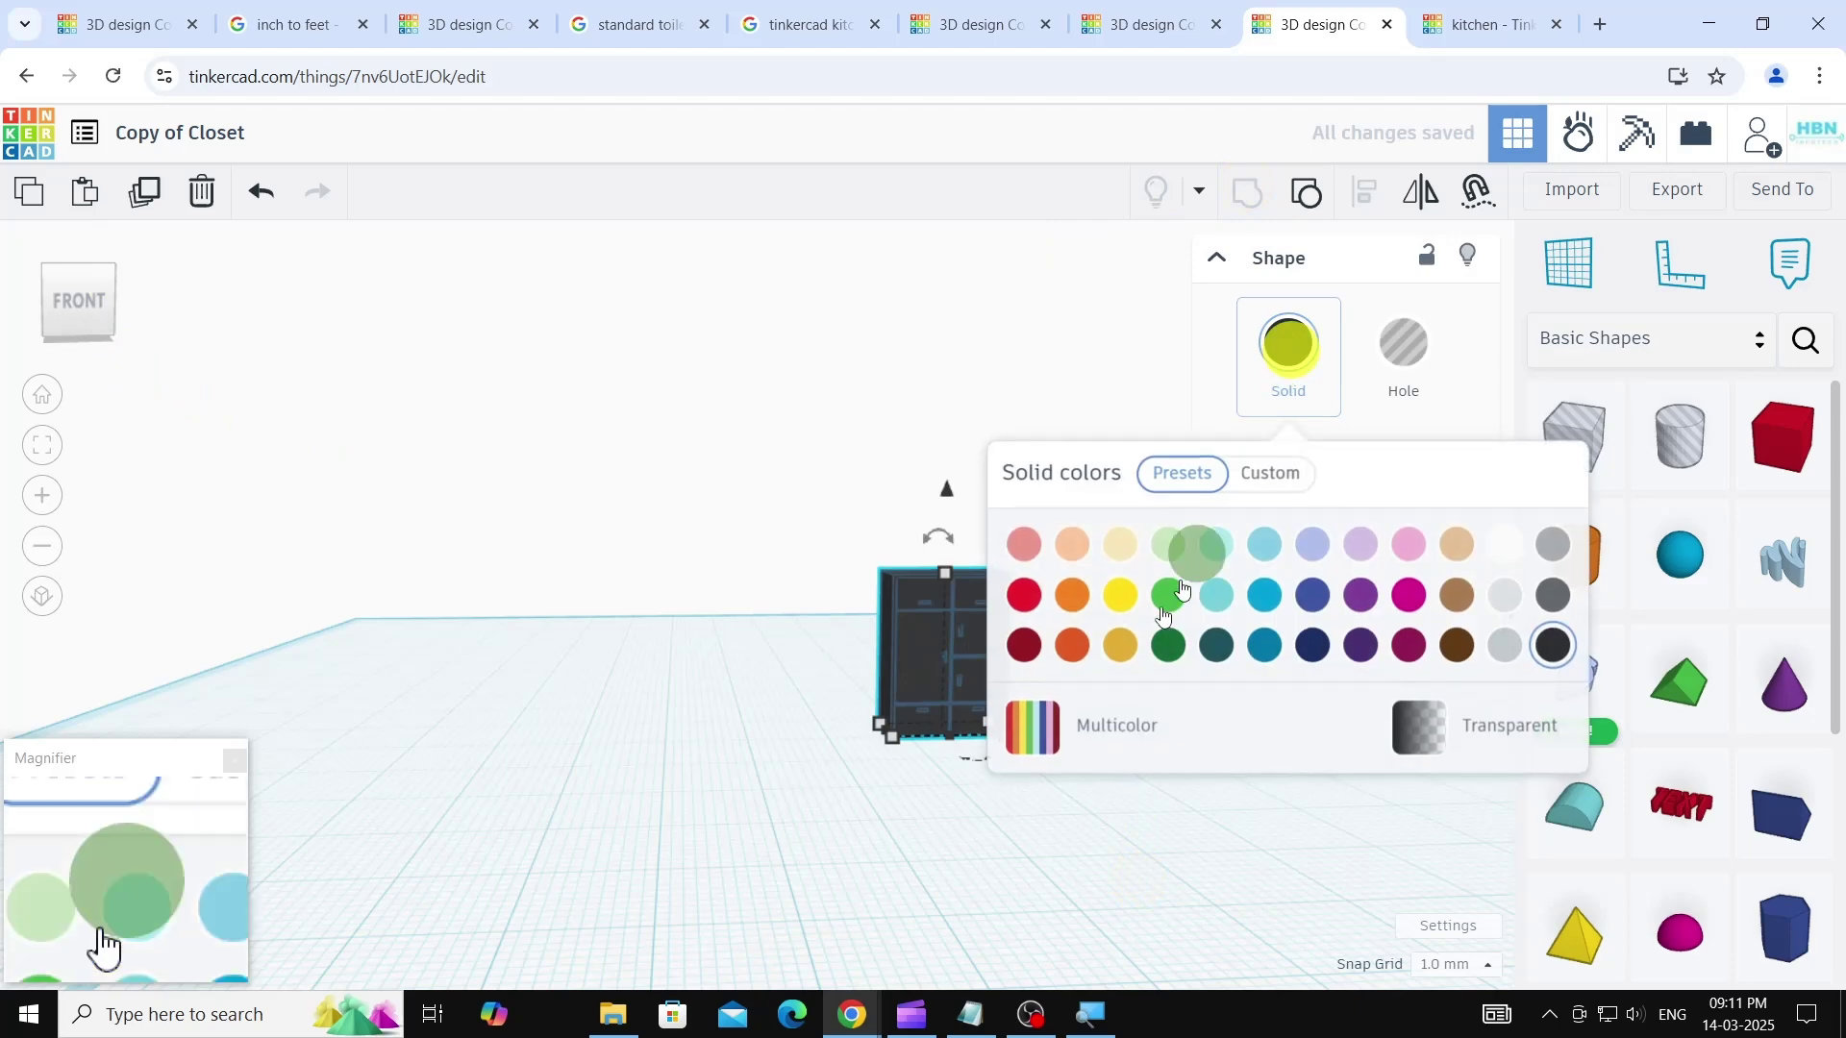
pyautogui.click(115, 24)
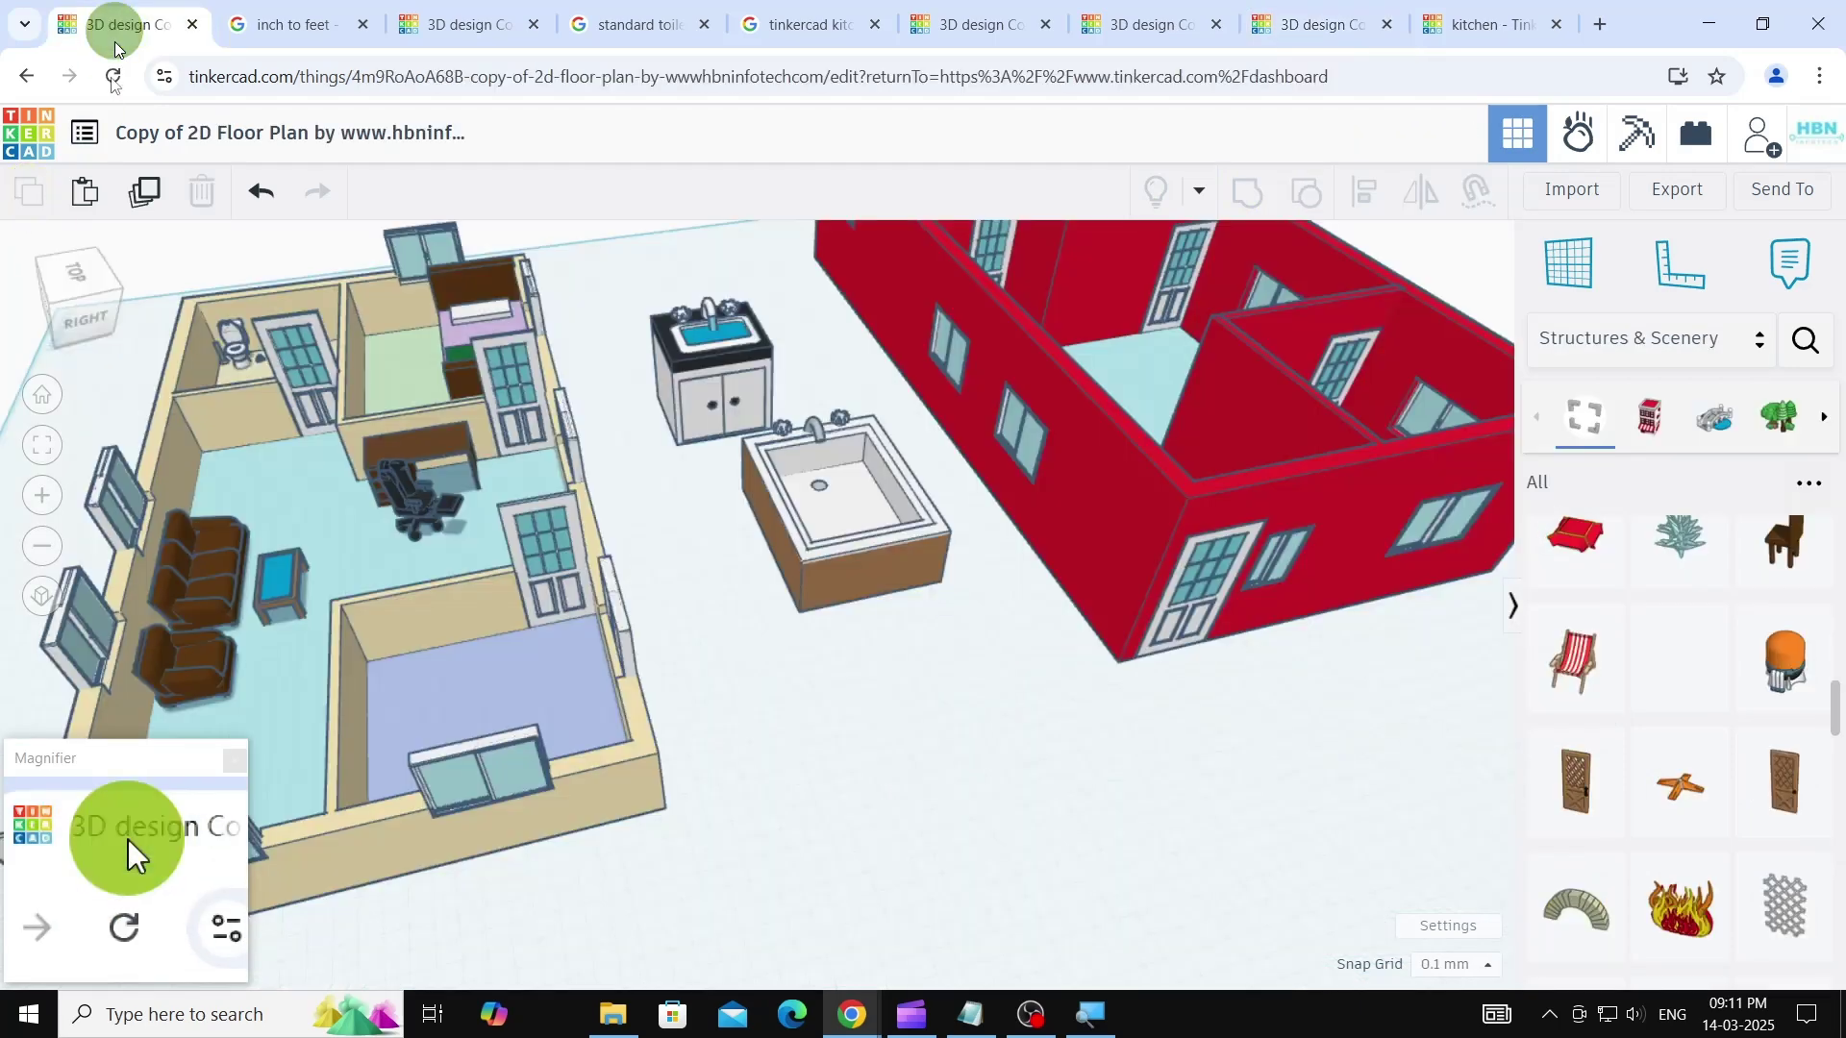
pyautogui.click(85, 190)
pyautogui.moveTo(808, 623); pyautogui.dragTo(905, 695)
# - Make an editable copy of the kitchen design and select its counter unit
pyautogui.click(1491, 24)
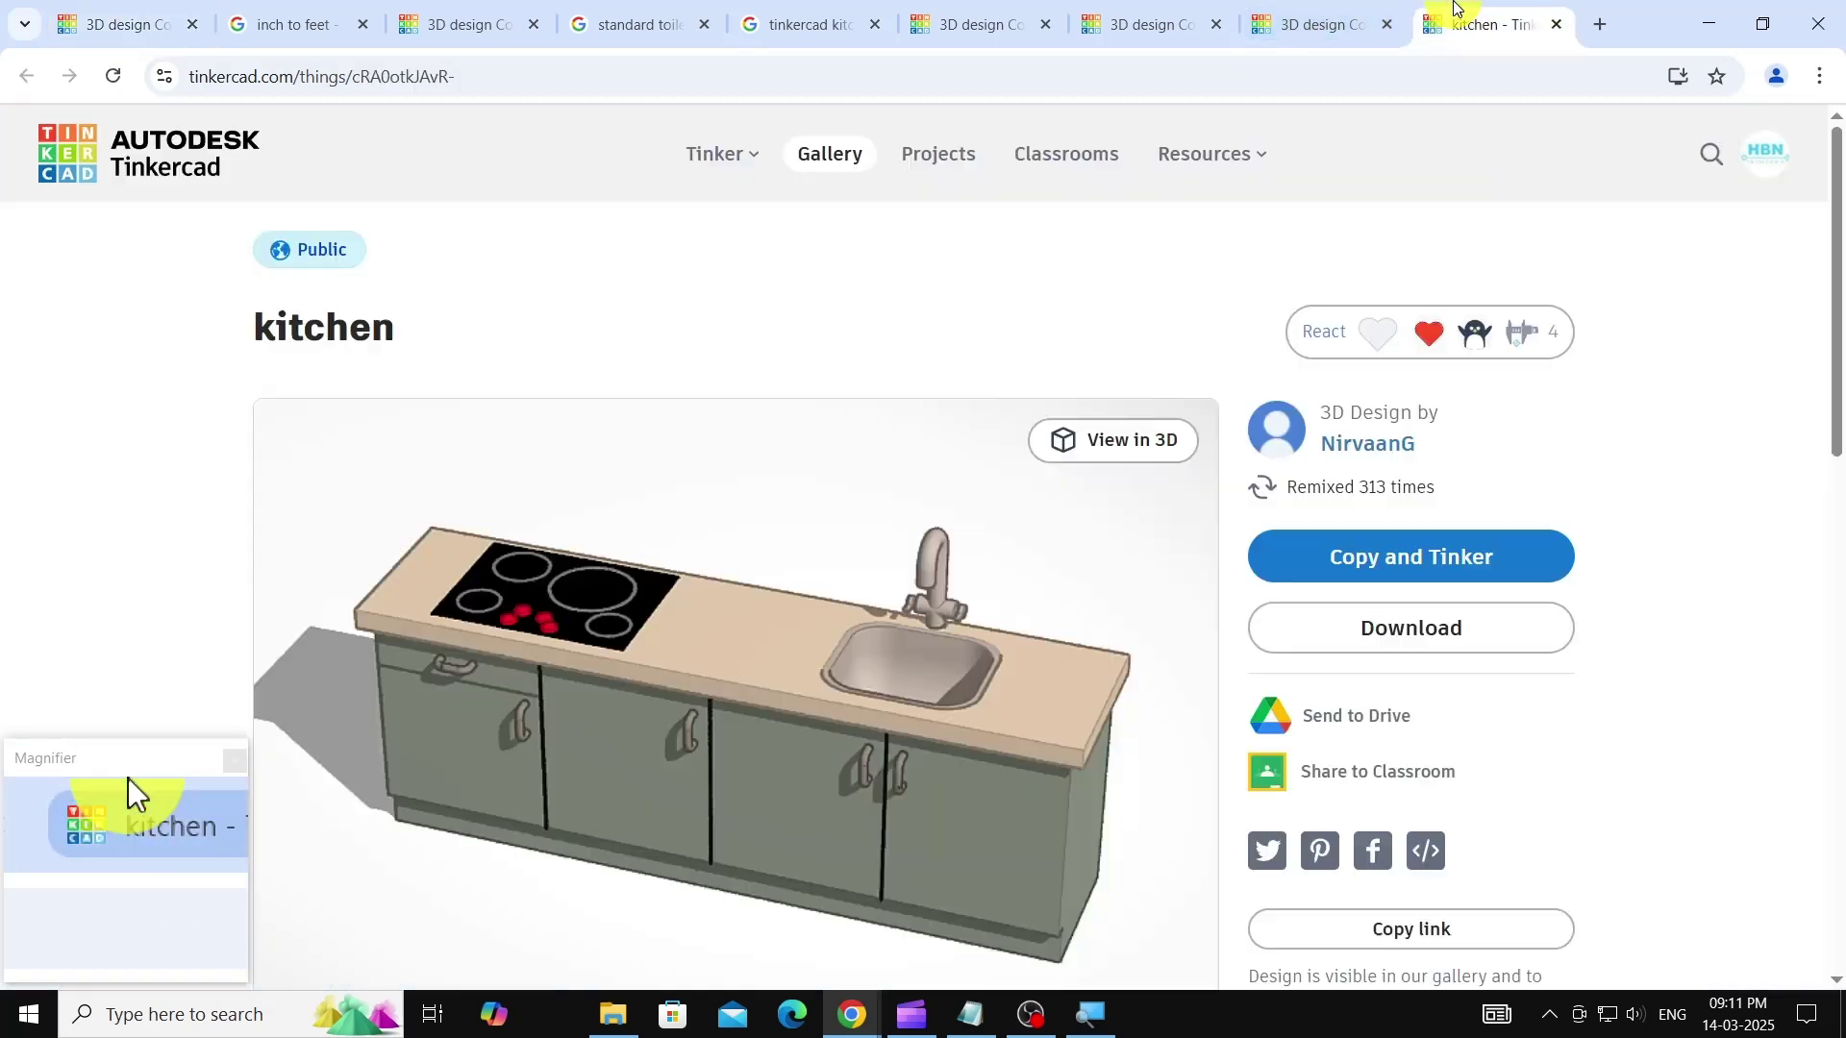
pyautogui.click(1312, 24)
pyautogui.click(1491, 24)
pyautogui.click(1346, 335)
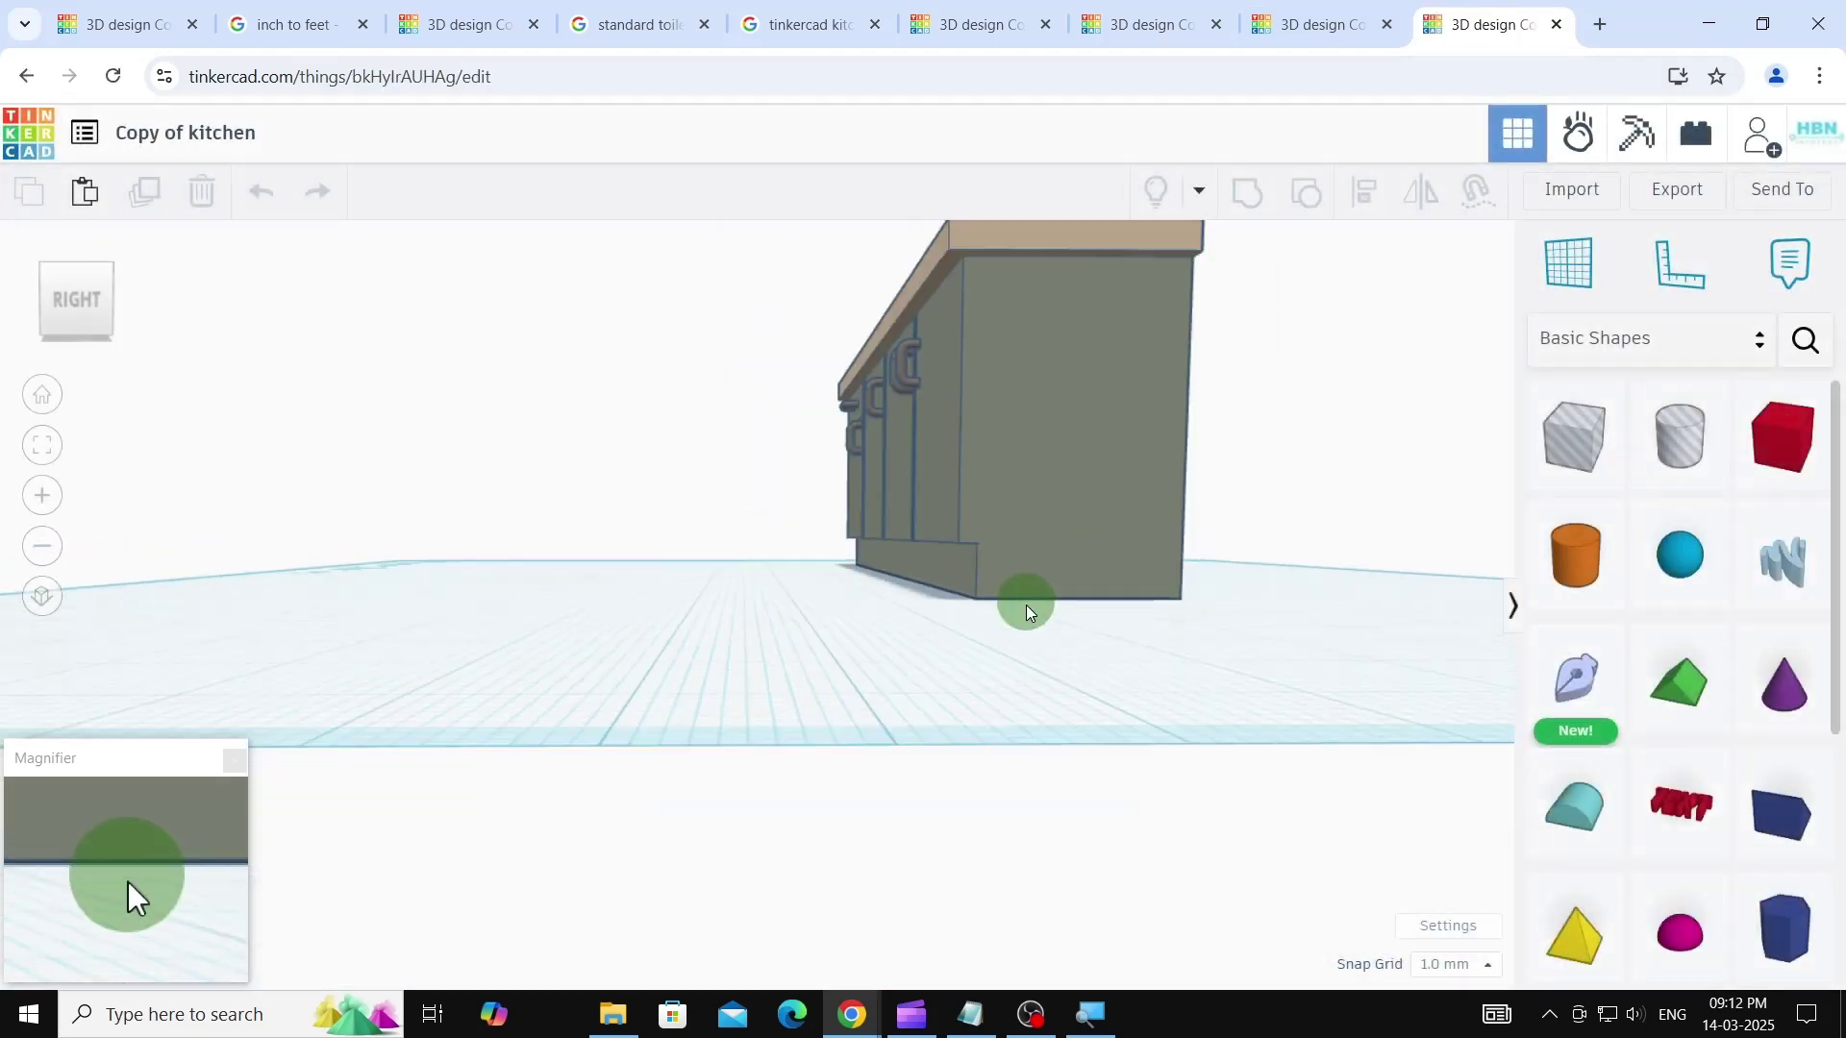
pyautogui.moveTo(758, 532); pyautogui.dragTo(792, 682, button='right')
pyautogui.scroll(-4, 775, 333)
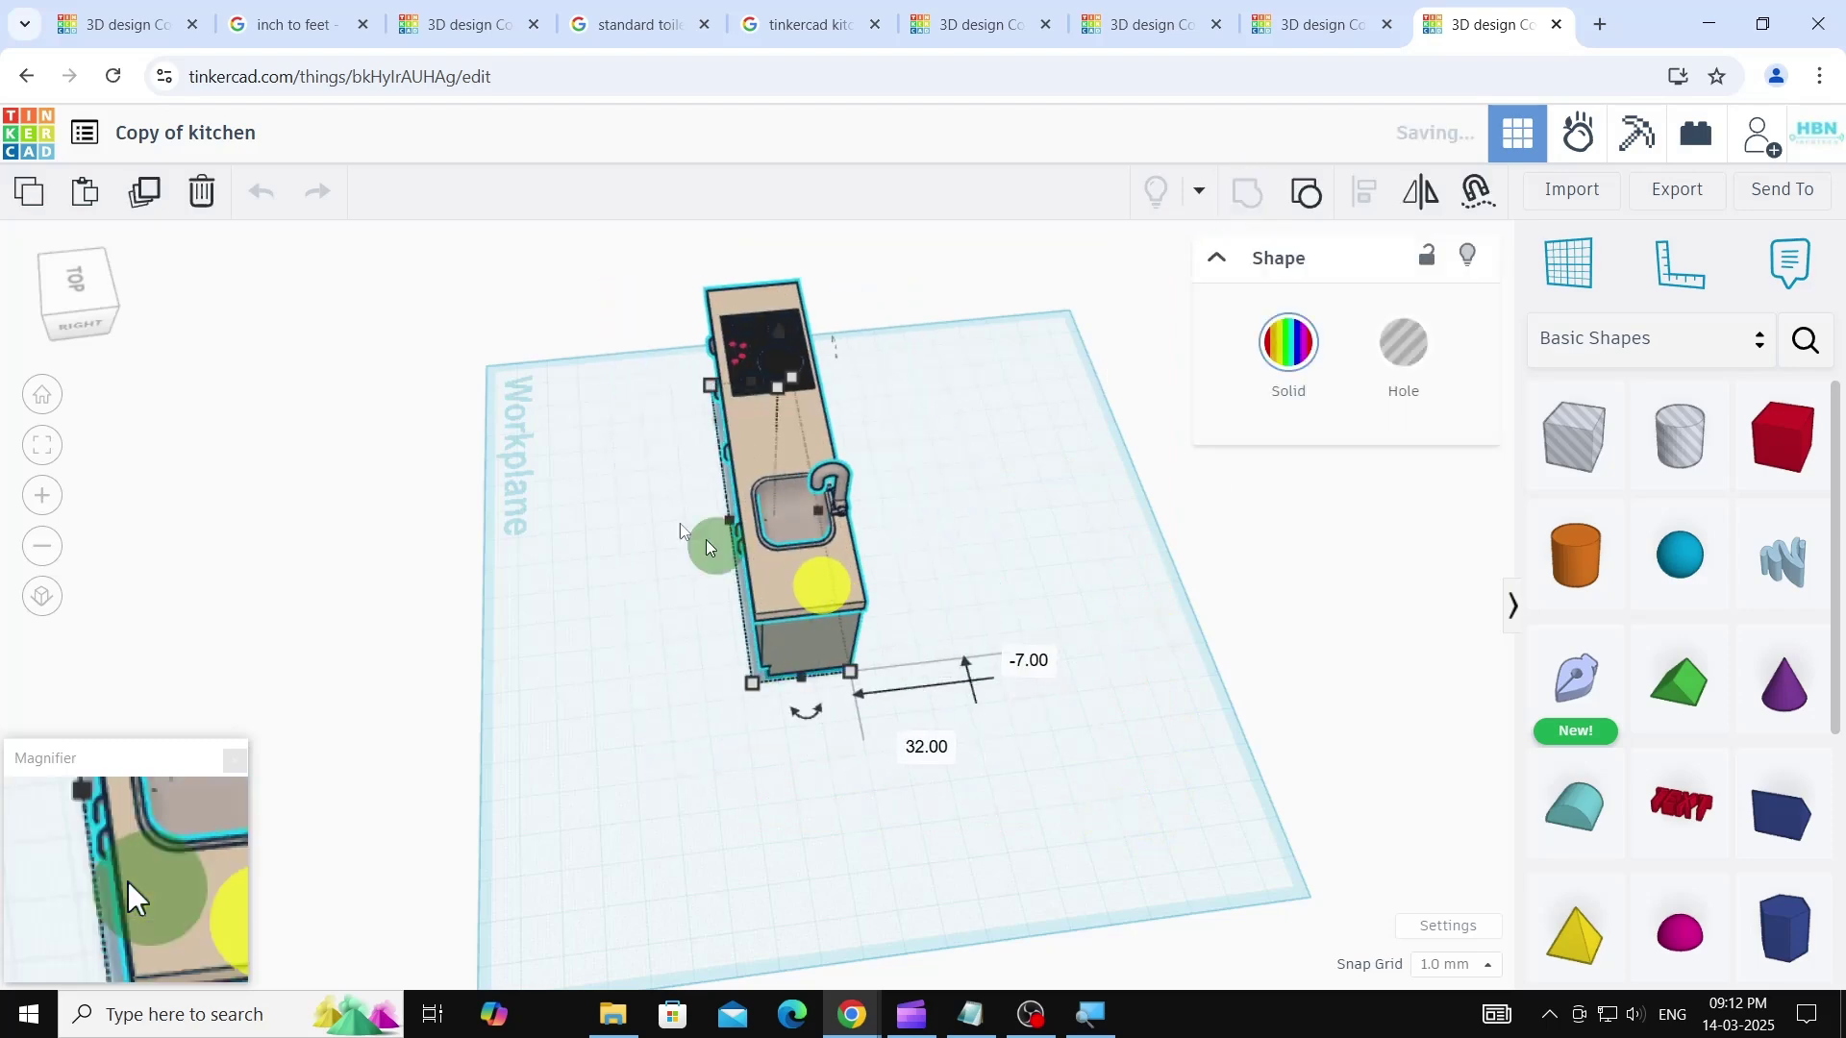
# - Paste the kitchen counter into the floor plan design and move it to the open area beyond the bathtub
pyautogui.click(134, 26)
pyautogui.click(903, 589)
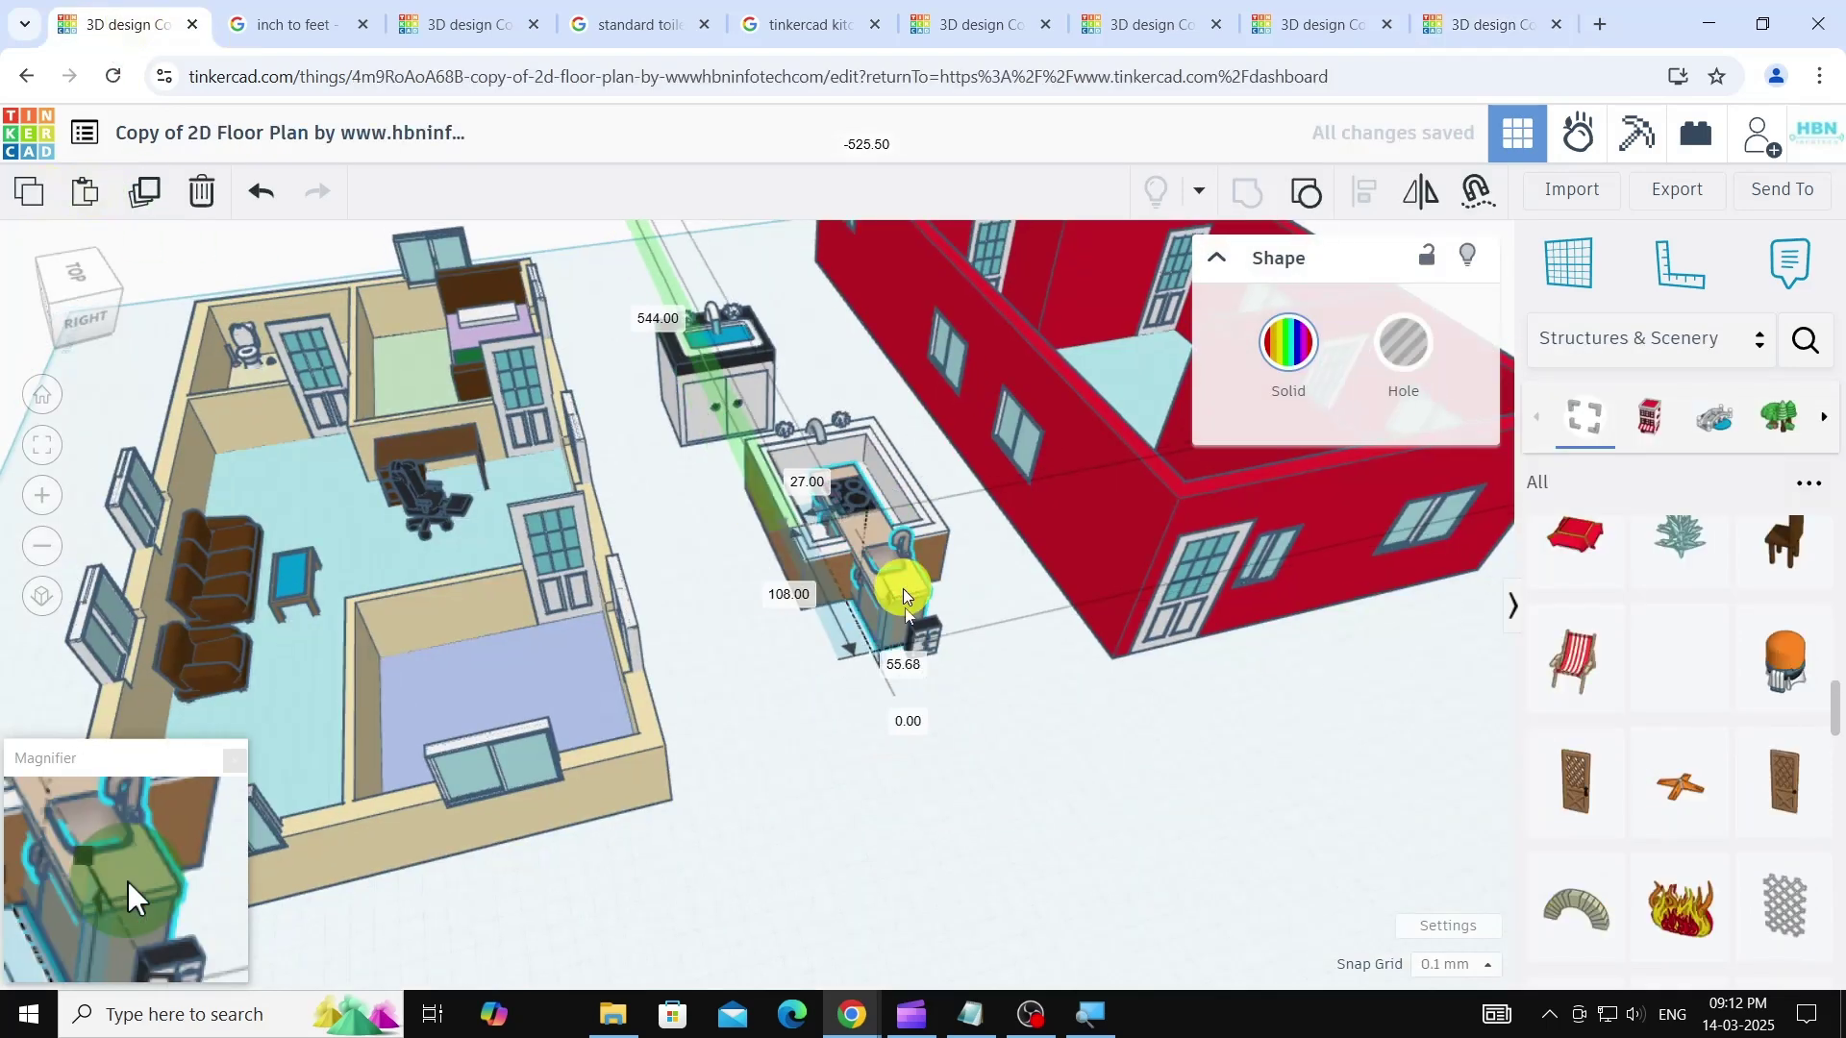
pyautogui.moveTo(799, 776); pyautogui.dragTo(1322, 774, button='right')
pyautogui.click(1053, 383)
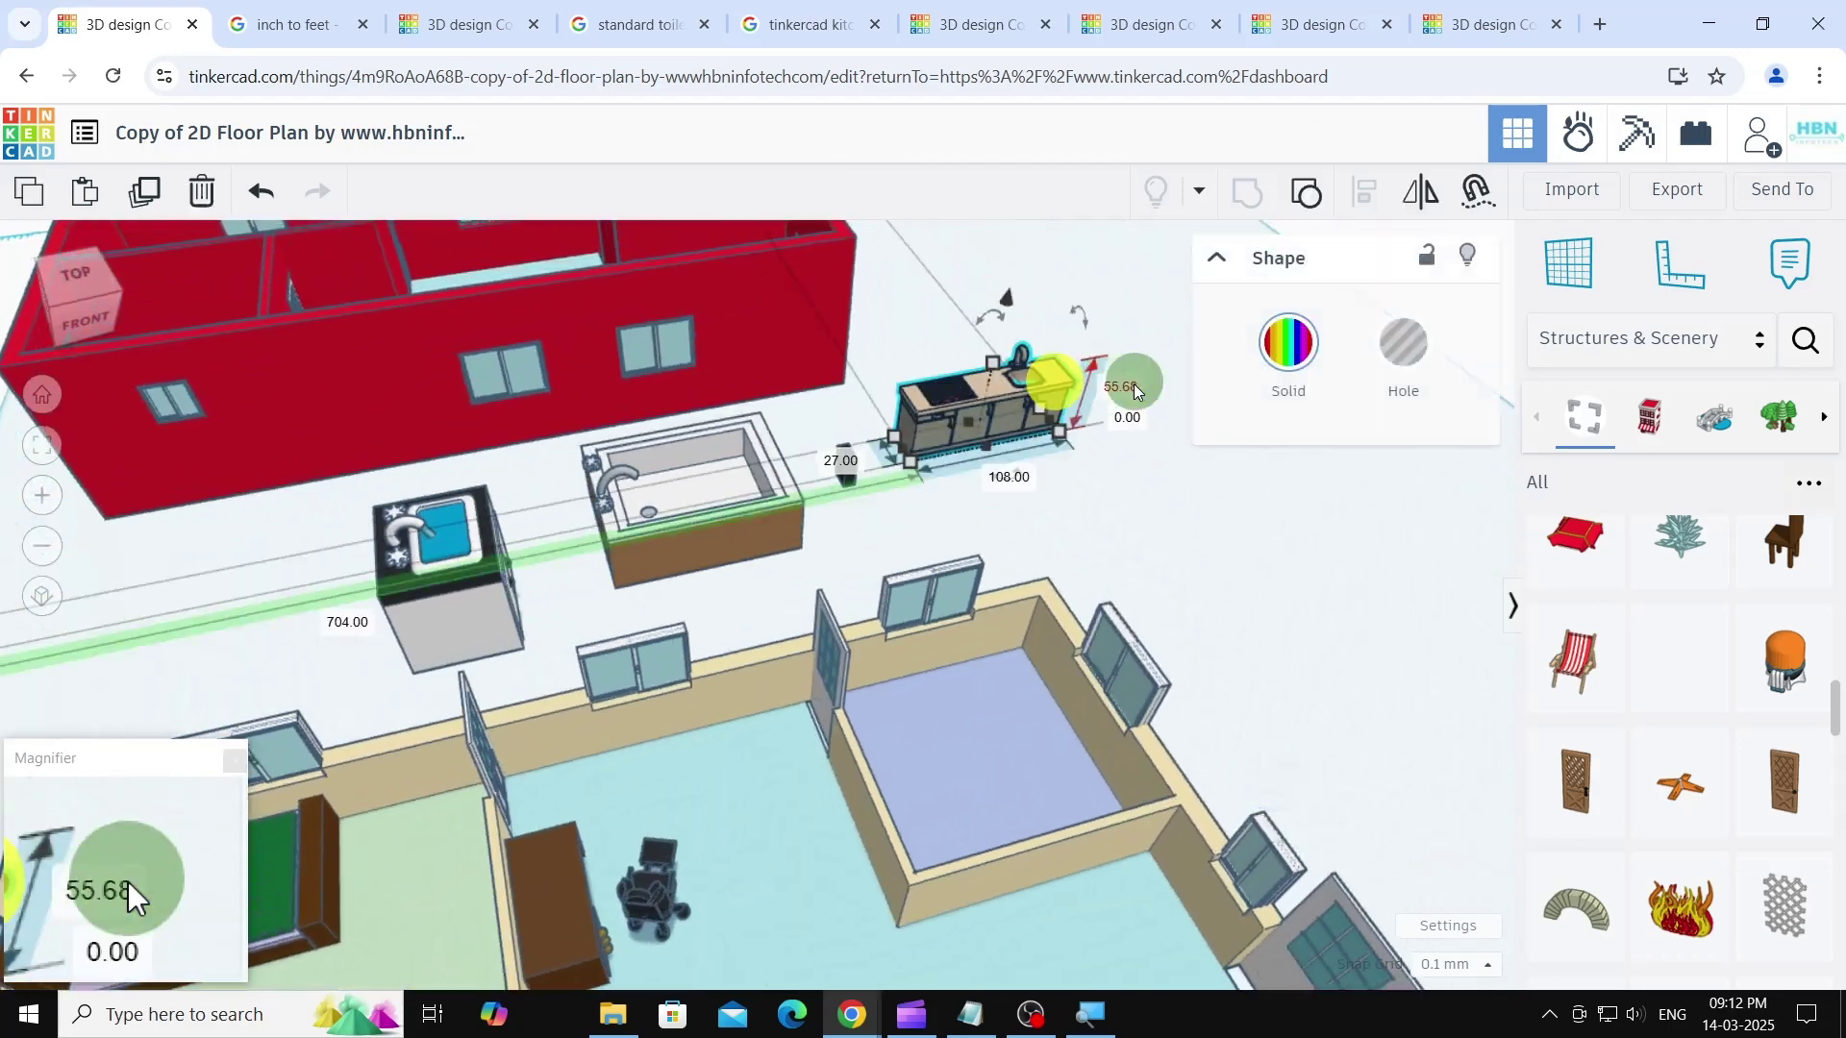
# - Turn the kitchen counter a quarter turn and move it against the end wall of the room with the lavender floor
pyautogui.scroll(4, 1133, 384)
pyautogui.moveTo(1043, 542); pyautogui.dragTo(1009, 649, button='right')
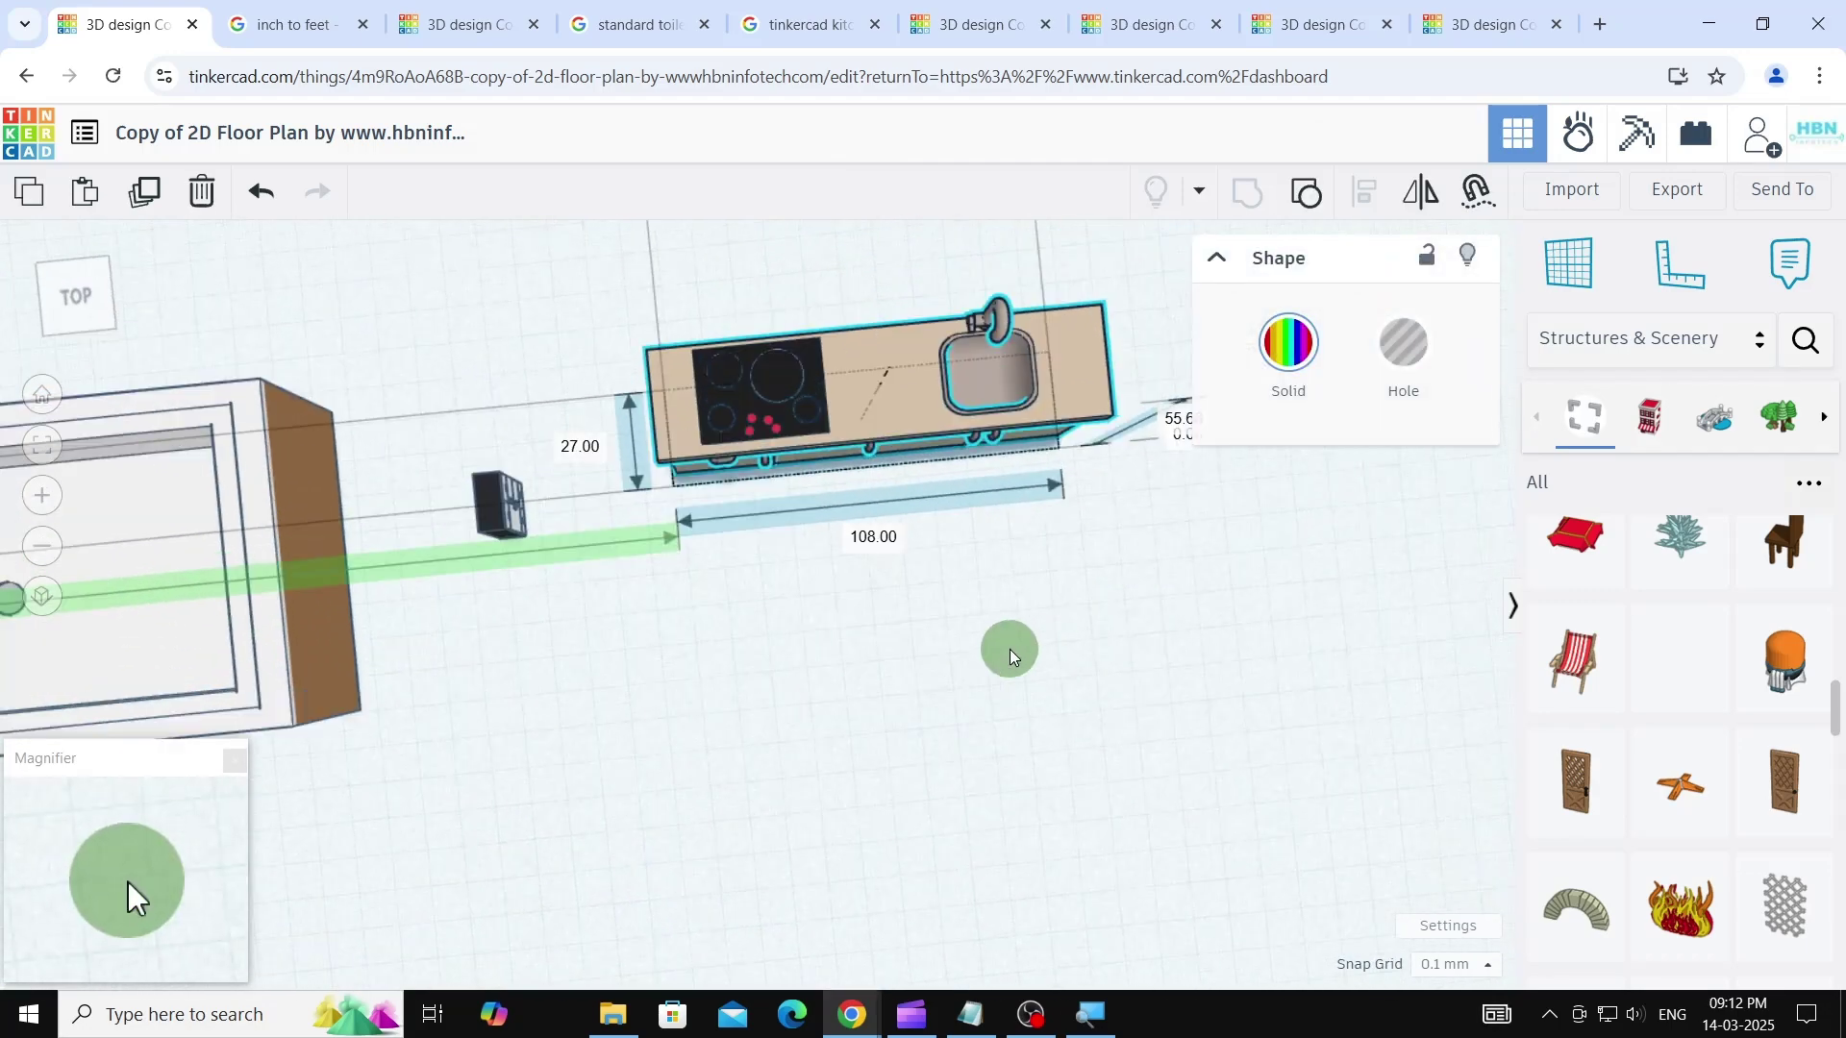
pyautogui.moveTo(932, 470); pyautogui.dragTo(871, 367)
pyautogui.scroll(-2, 833, 367)
pyautogui.scroll(-2, 832, 368)
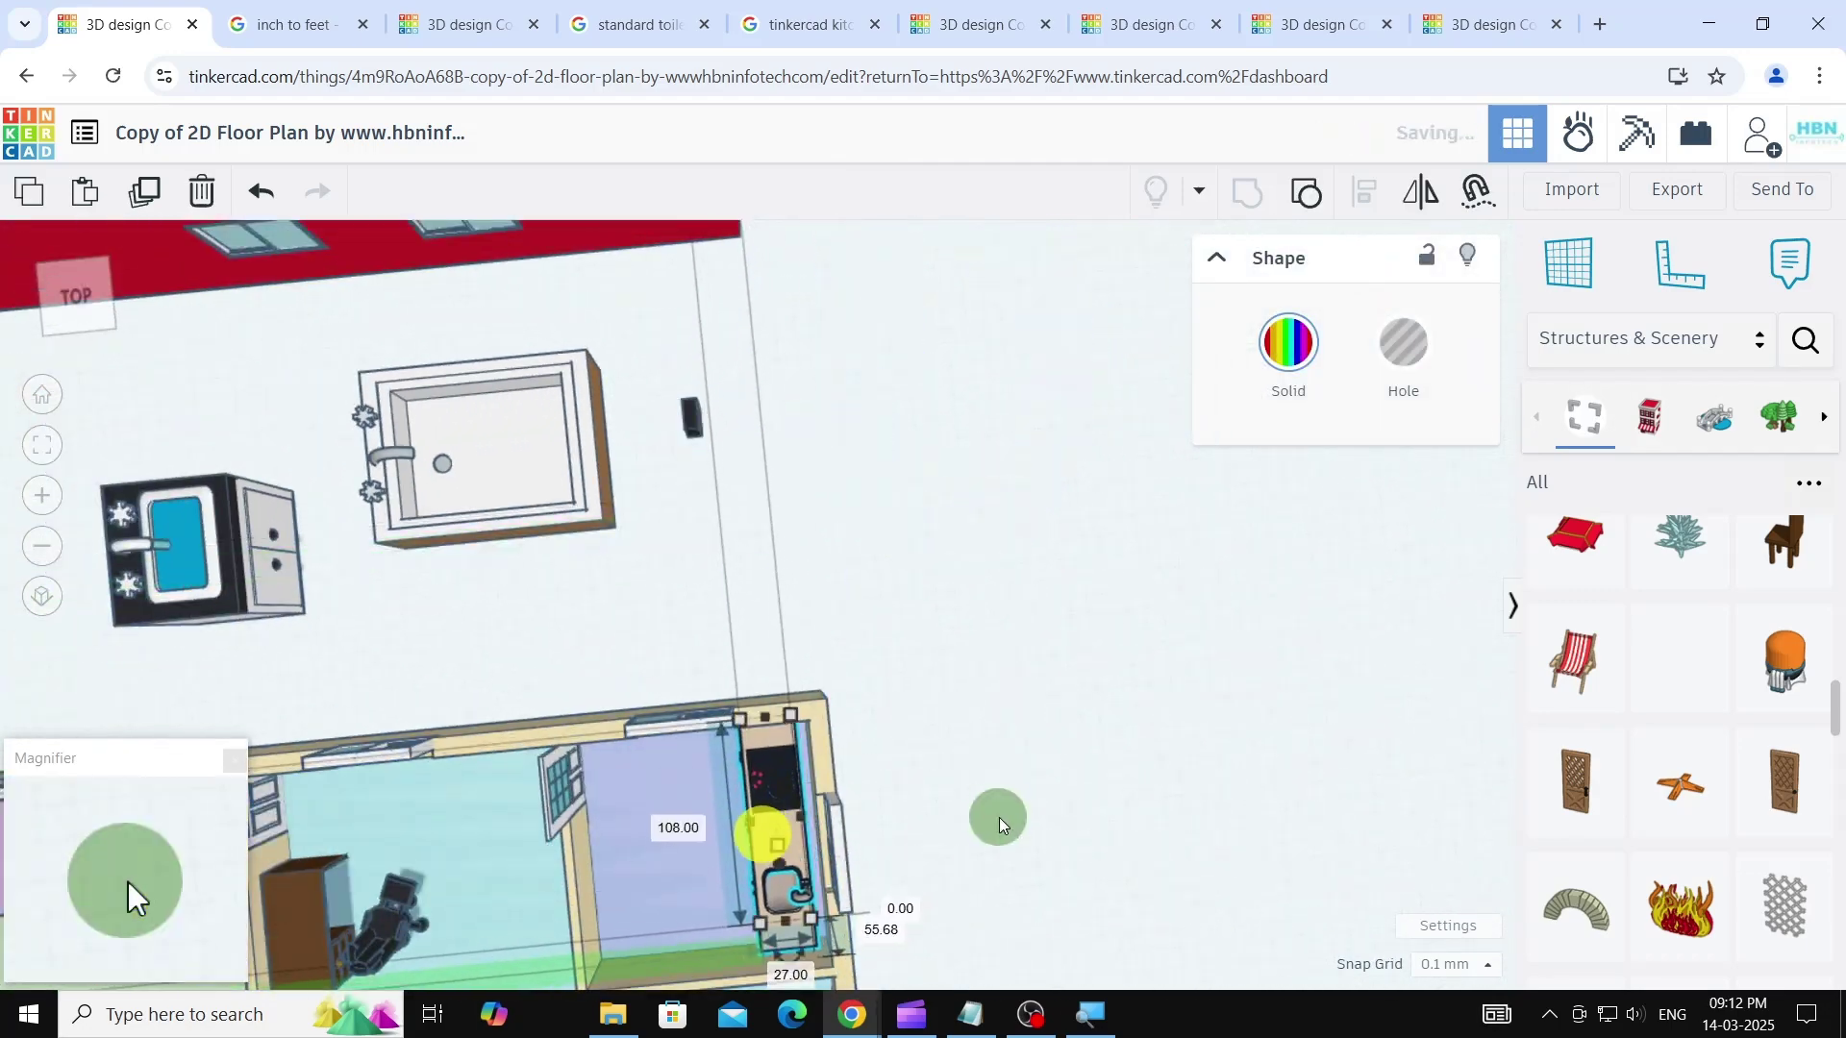
# - Adjust the kitchen counter's position so it fits snugly into the room's corner under the window
pyautogui.moveTo(999, 817); pyautogui.dragTo(1279, 630, button='right')
pyautogui.scroll(3, 891, 574)
pyautogui.scroll(3, 978, 495)
pyautogui.scroll(3, 664, 704)
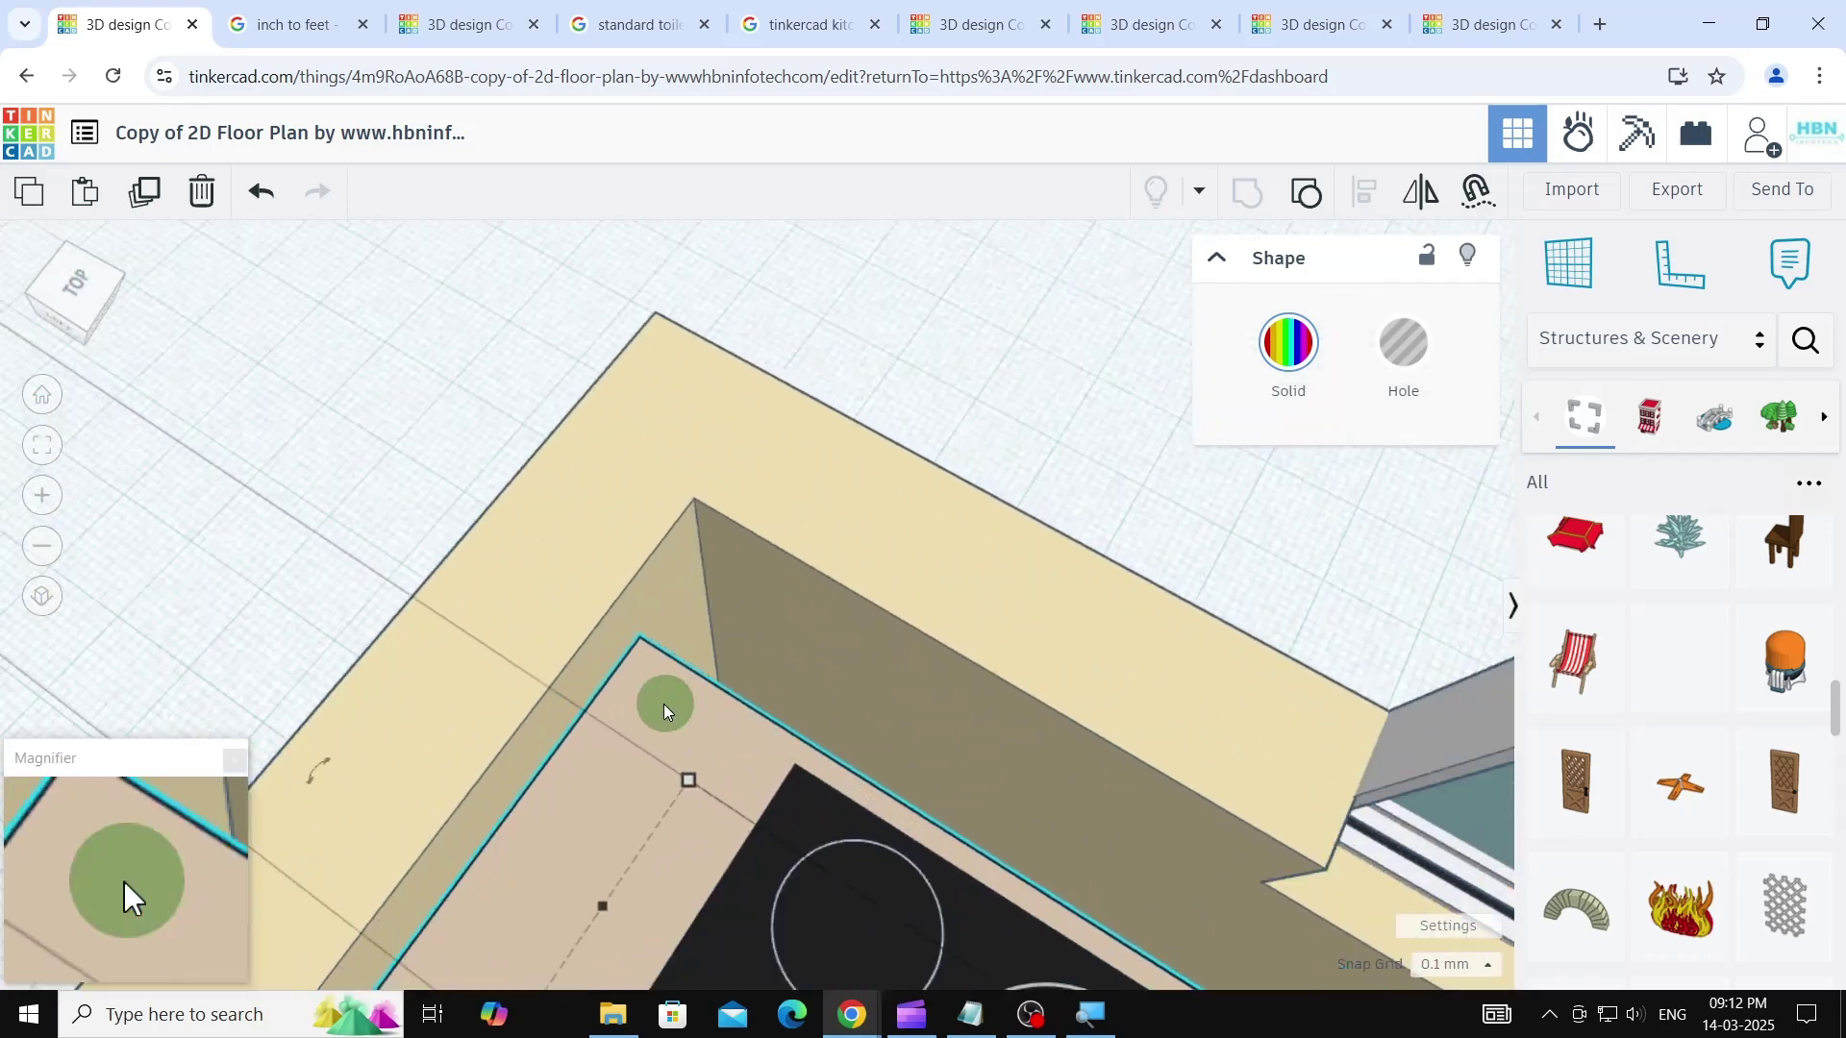
pyautogui.moveTo(729, 615); pyautogui.dragTo(877, 712, button='right')
pyautogui.scroll(3, 742, 770)
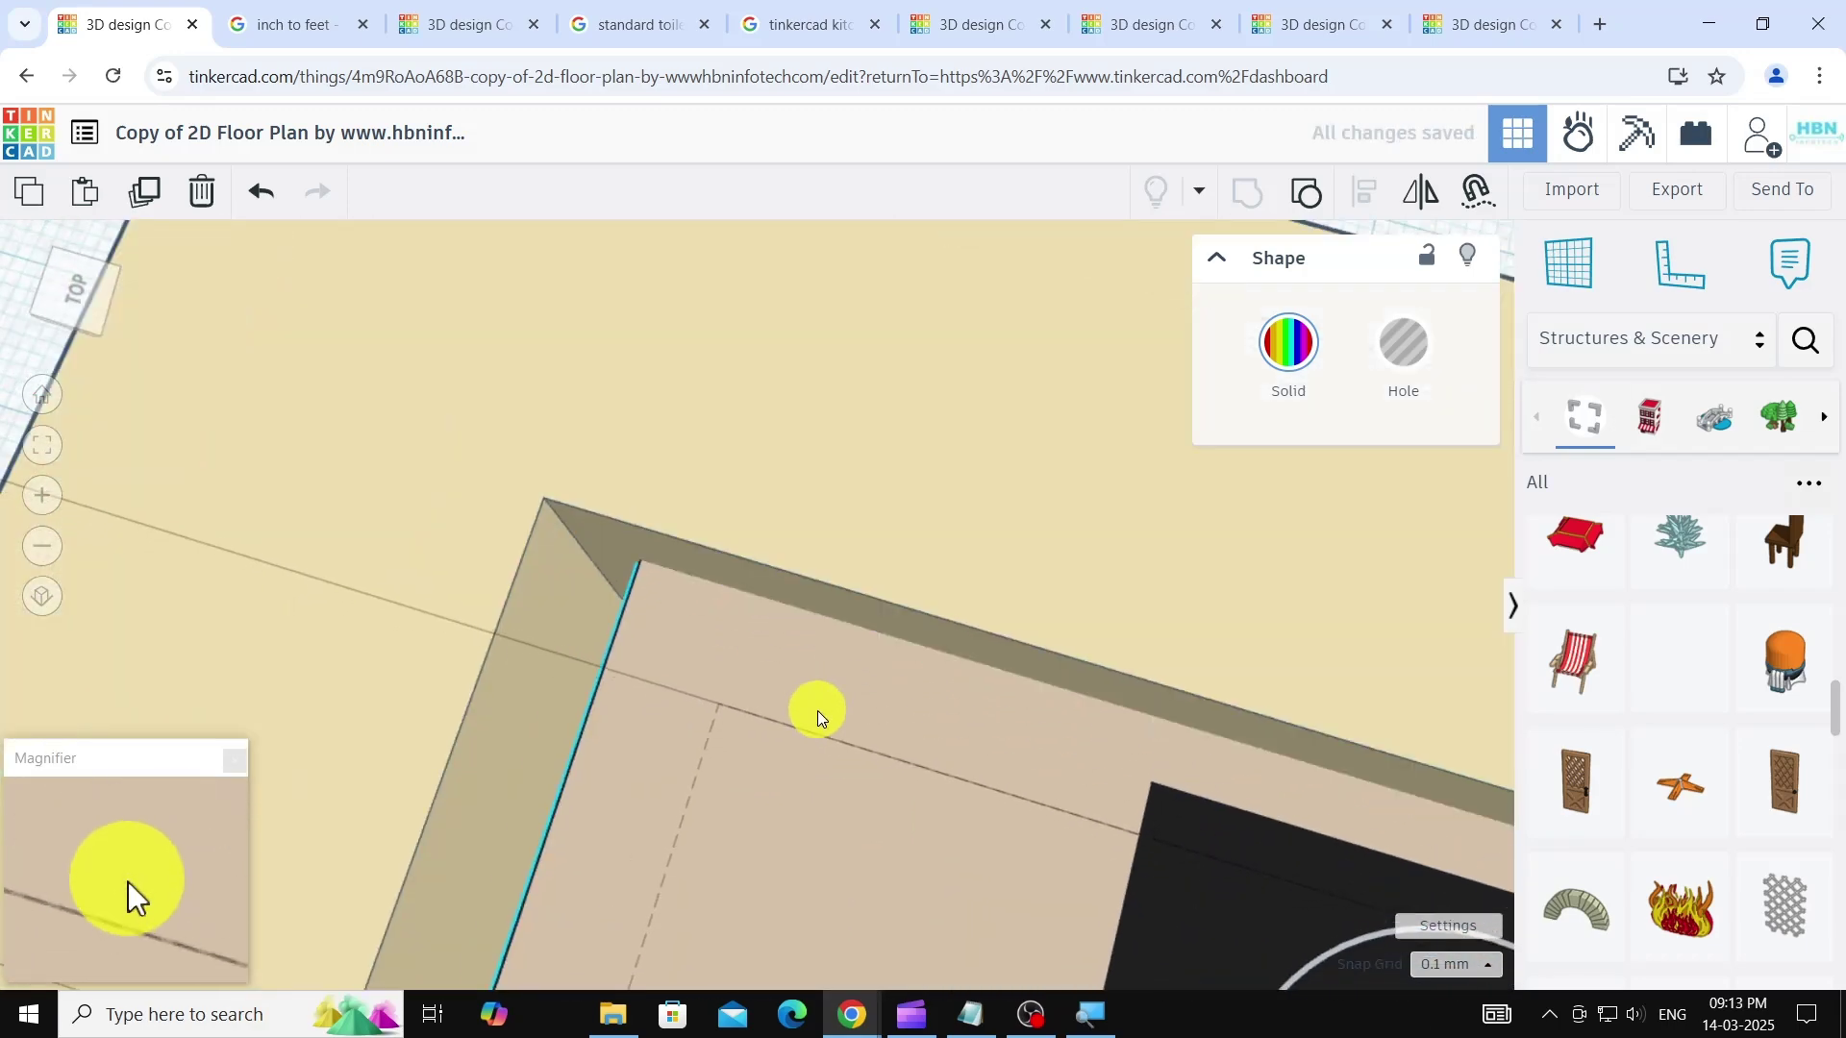
pyautogui.scroll(-3, 577, 751)
pyautogui.moveTo(581, 752); pyautogui.dragTo(814, 764, button='right')
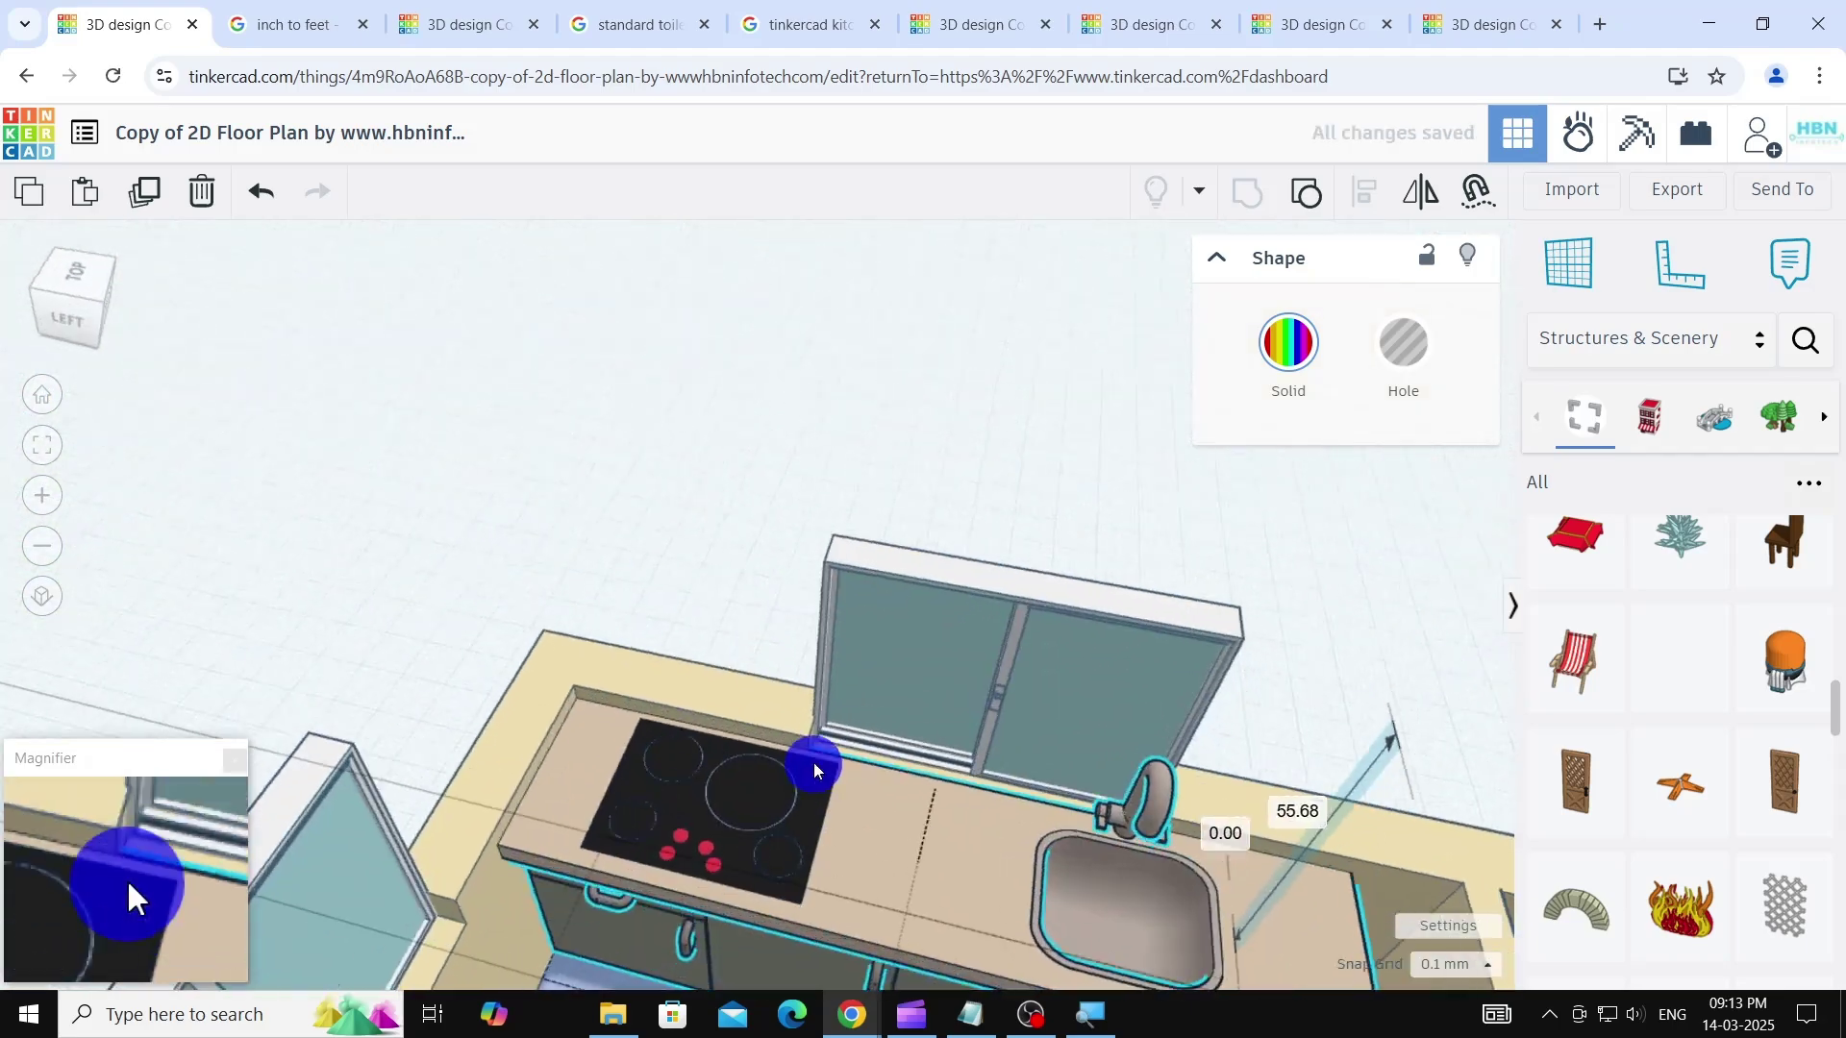
pyautogui.scroll(-3, 814, 763)
pyautogui.click(988, 473)
pyautogui.moveTo(988, 473); pyautogui.dragTo(546, 577, button='right')
pyautogui.scroll(-5, 544, 577)
pyautogui.moveTo(1042, 635); pyautogui.dragTo(1092, 754, button='right')
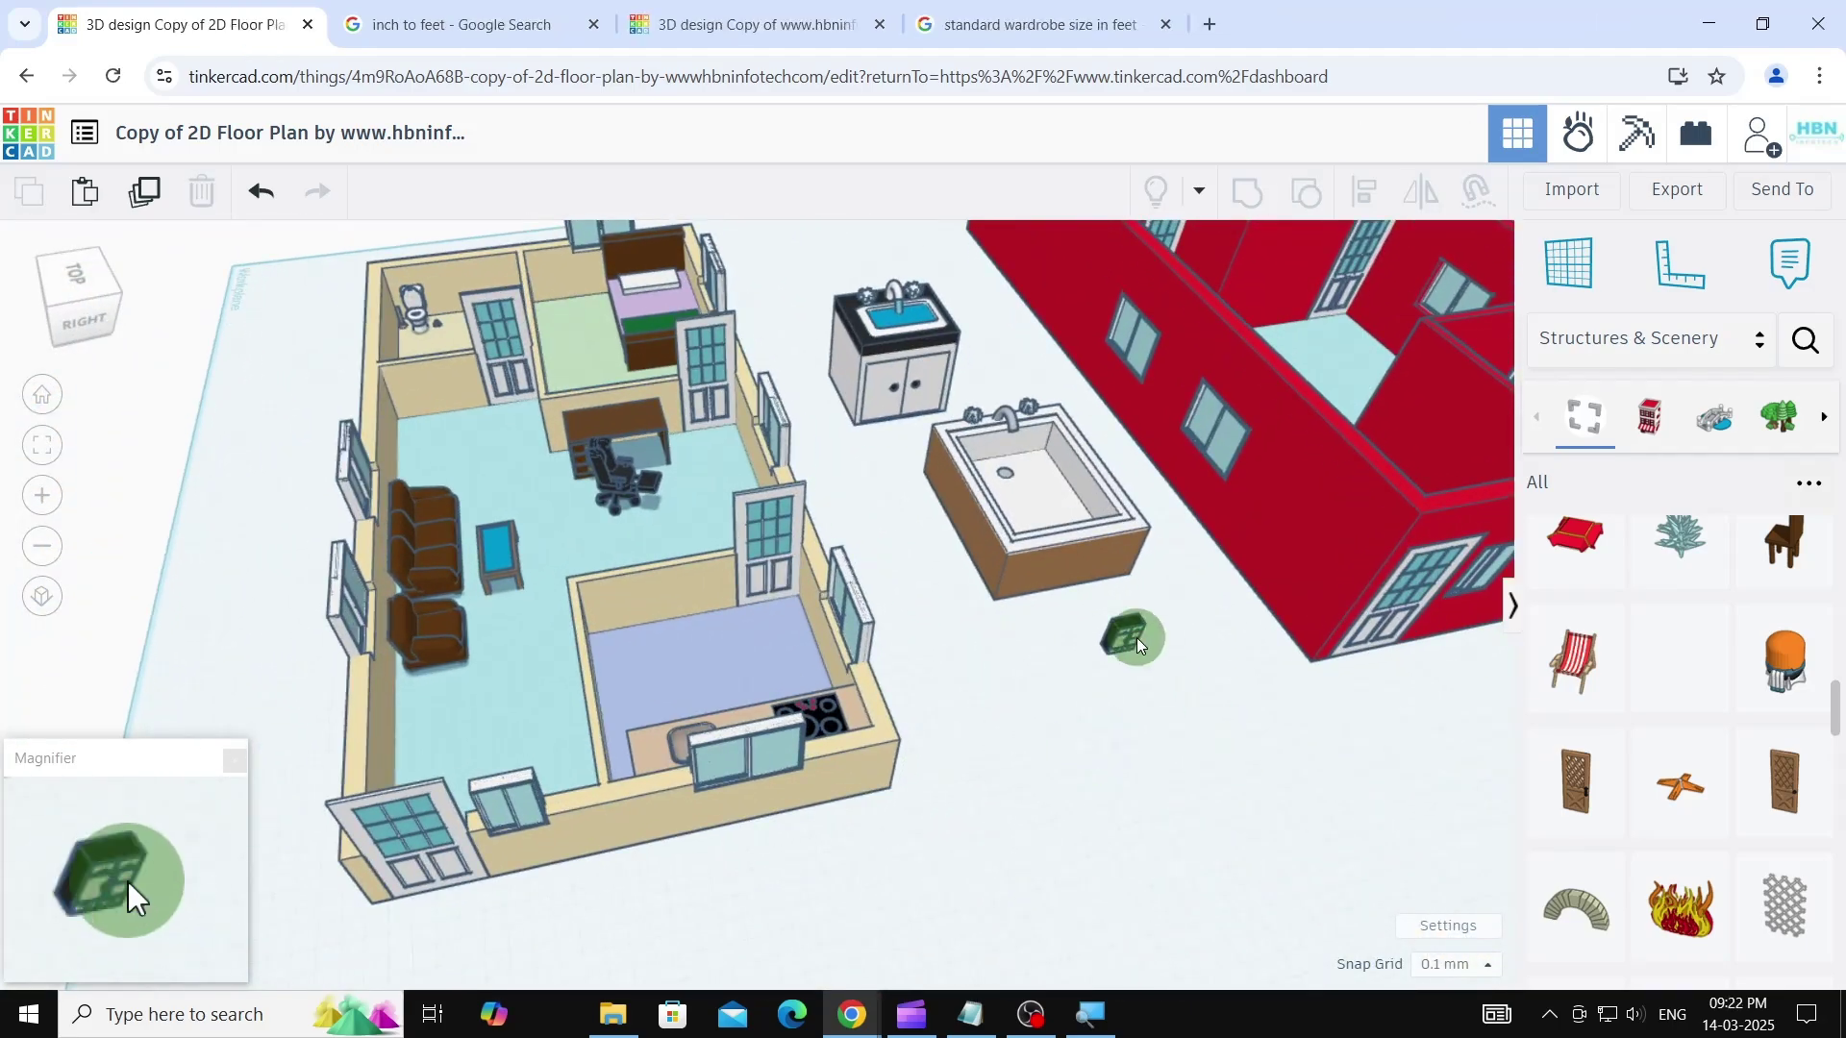
# - Enlarge the closet to 72.5 mm wide, 35 mm deep and 100 mm high
pyautogui.click(1121, 746)
pyautogui.scroll(3, 1148, 609)
pyautogui.scroll(3, 1148, 610)
pyautogui.keyDown('shift'); pyautogui.moveTo(804, 718); pyautogui.dragTo(913, 1014); pyautogui.keyUp('shift')
pyautogui.scroll(-5, 1048, 654)
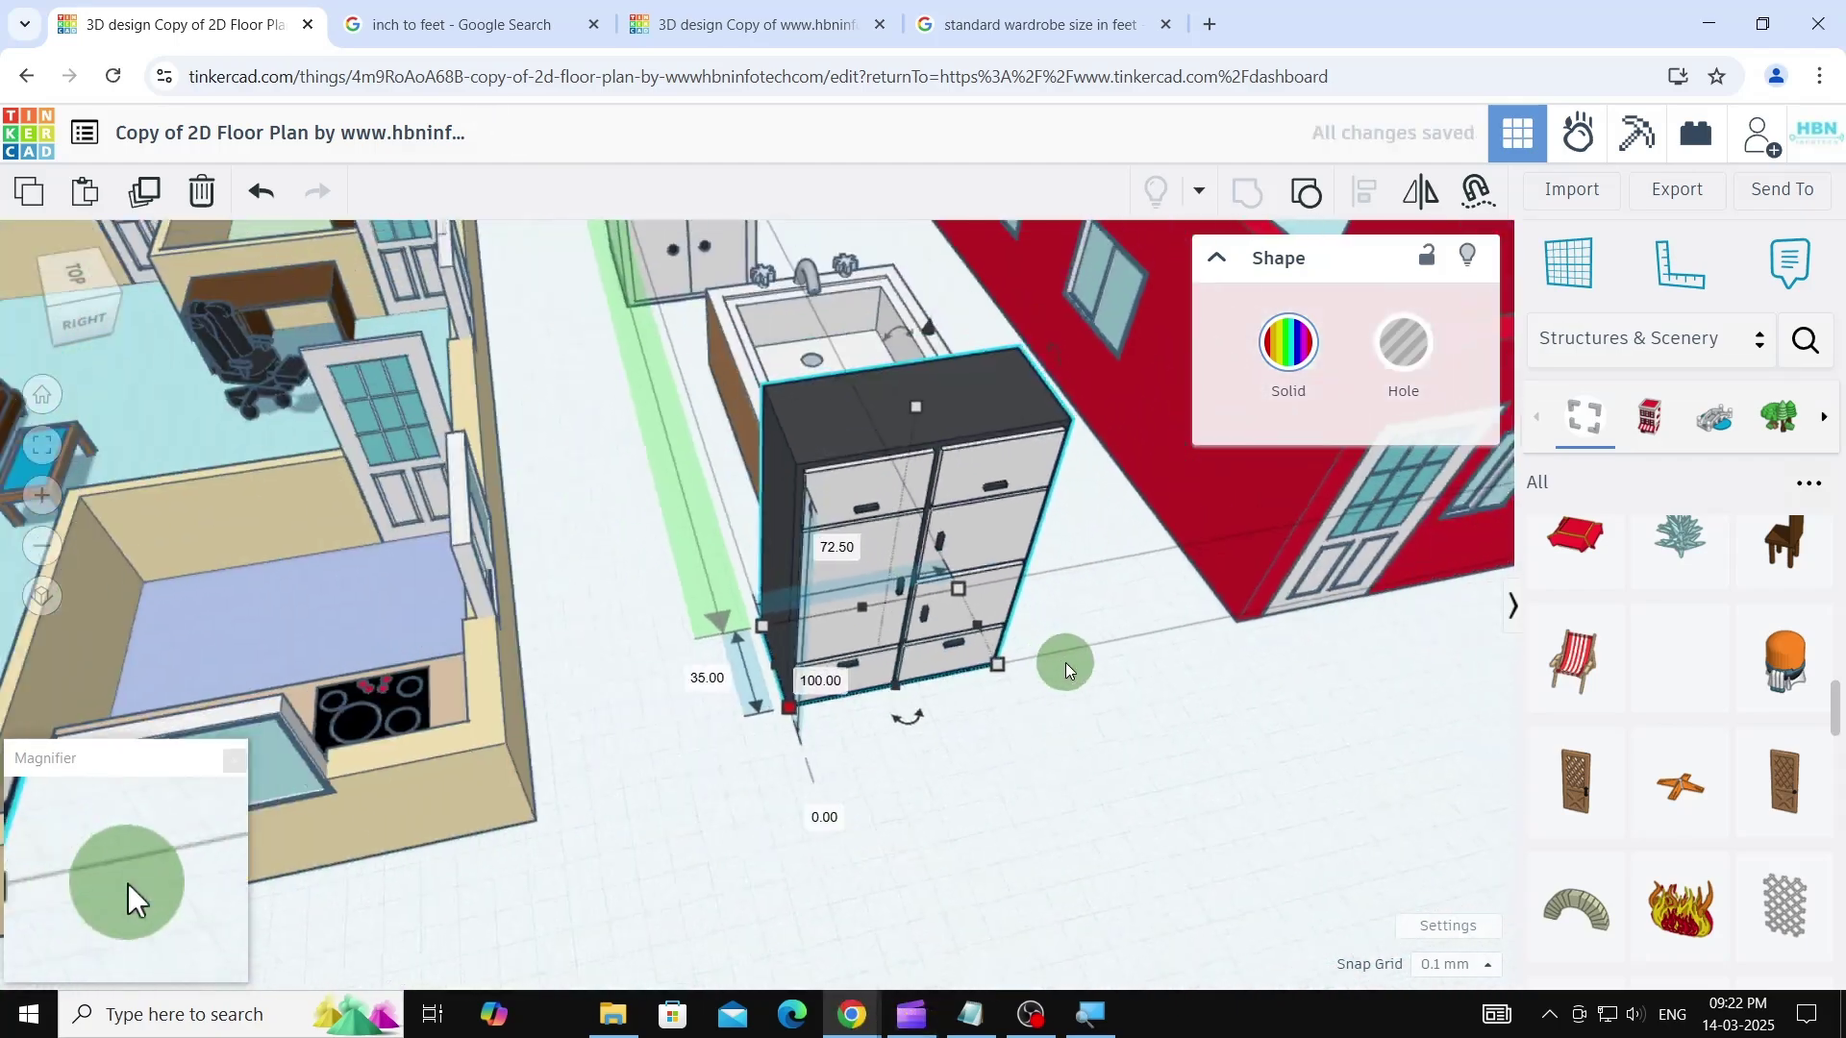
# - Move the closet into the green-floored bedroom, turned lengthwise along the bathroom partition opposite the bed
pyautogui.scroll(-2, 1066, 661)
pyautogui.moveTo(952, 577); pyautogui.dragTo(500, 279)
pyautogui.scroll(2, 515, 385)
pyautogui.scroll(-5, 580, 642)
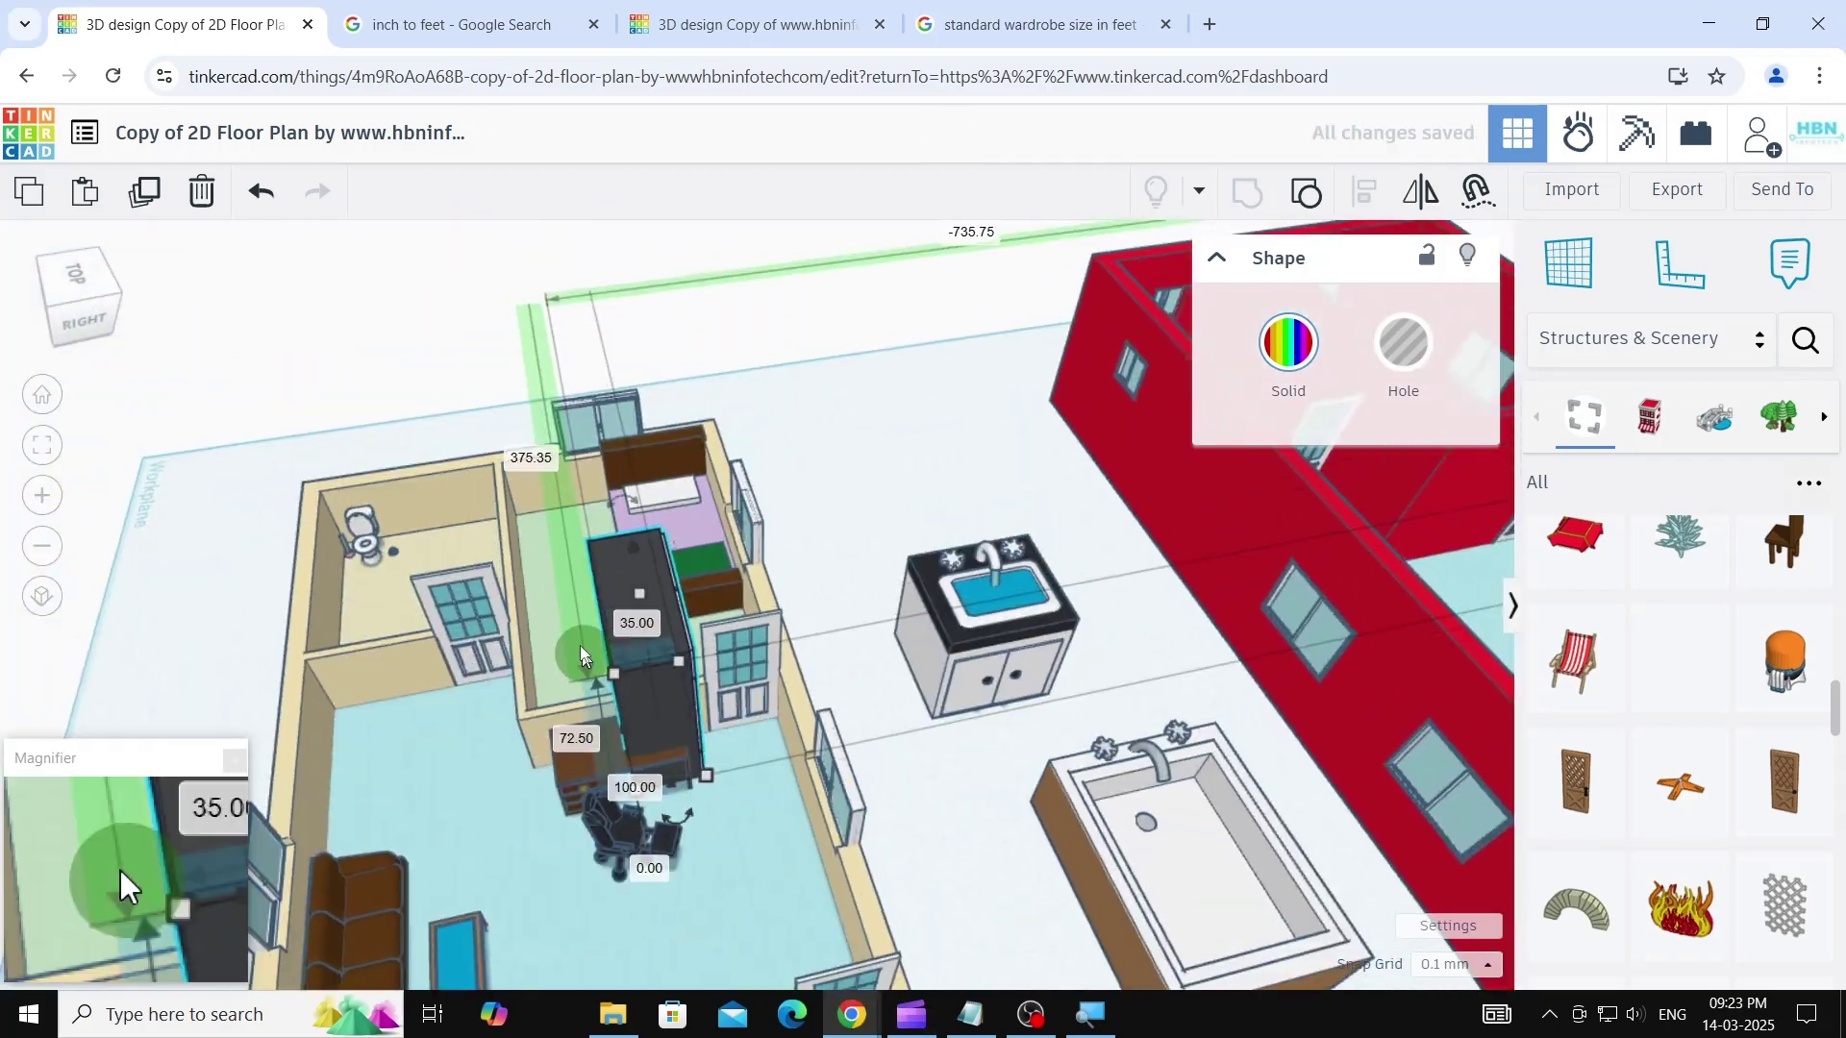
pyautogui.moveTo(580, 643); pyautogui.dragTo(581, 509, button='right')
pyautogui.scroll(5, 962, 479)
pyautogui.scroll(3, 581, 509)
pyautogui.scroll(-5, 815, 469)
pyautogui.click(969, 742)
# - Scale the bathroom sink cabinet down proportionally to about 25.7 mm by 24.1 mm and 30.5 mm high
pyautogui.moveTo(815, 469); pyautogui.dragTo(1104, 515, button='right')
pyautogui.scroll(-3, 1104, 515)
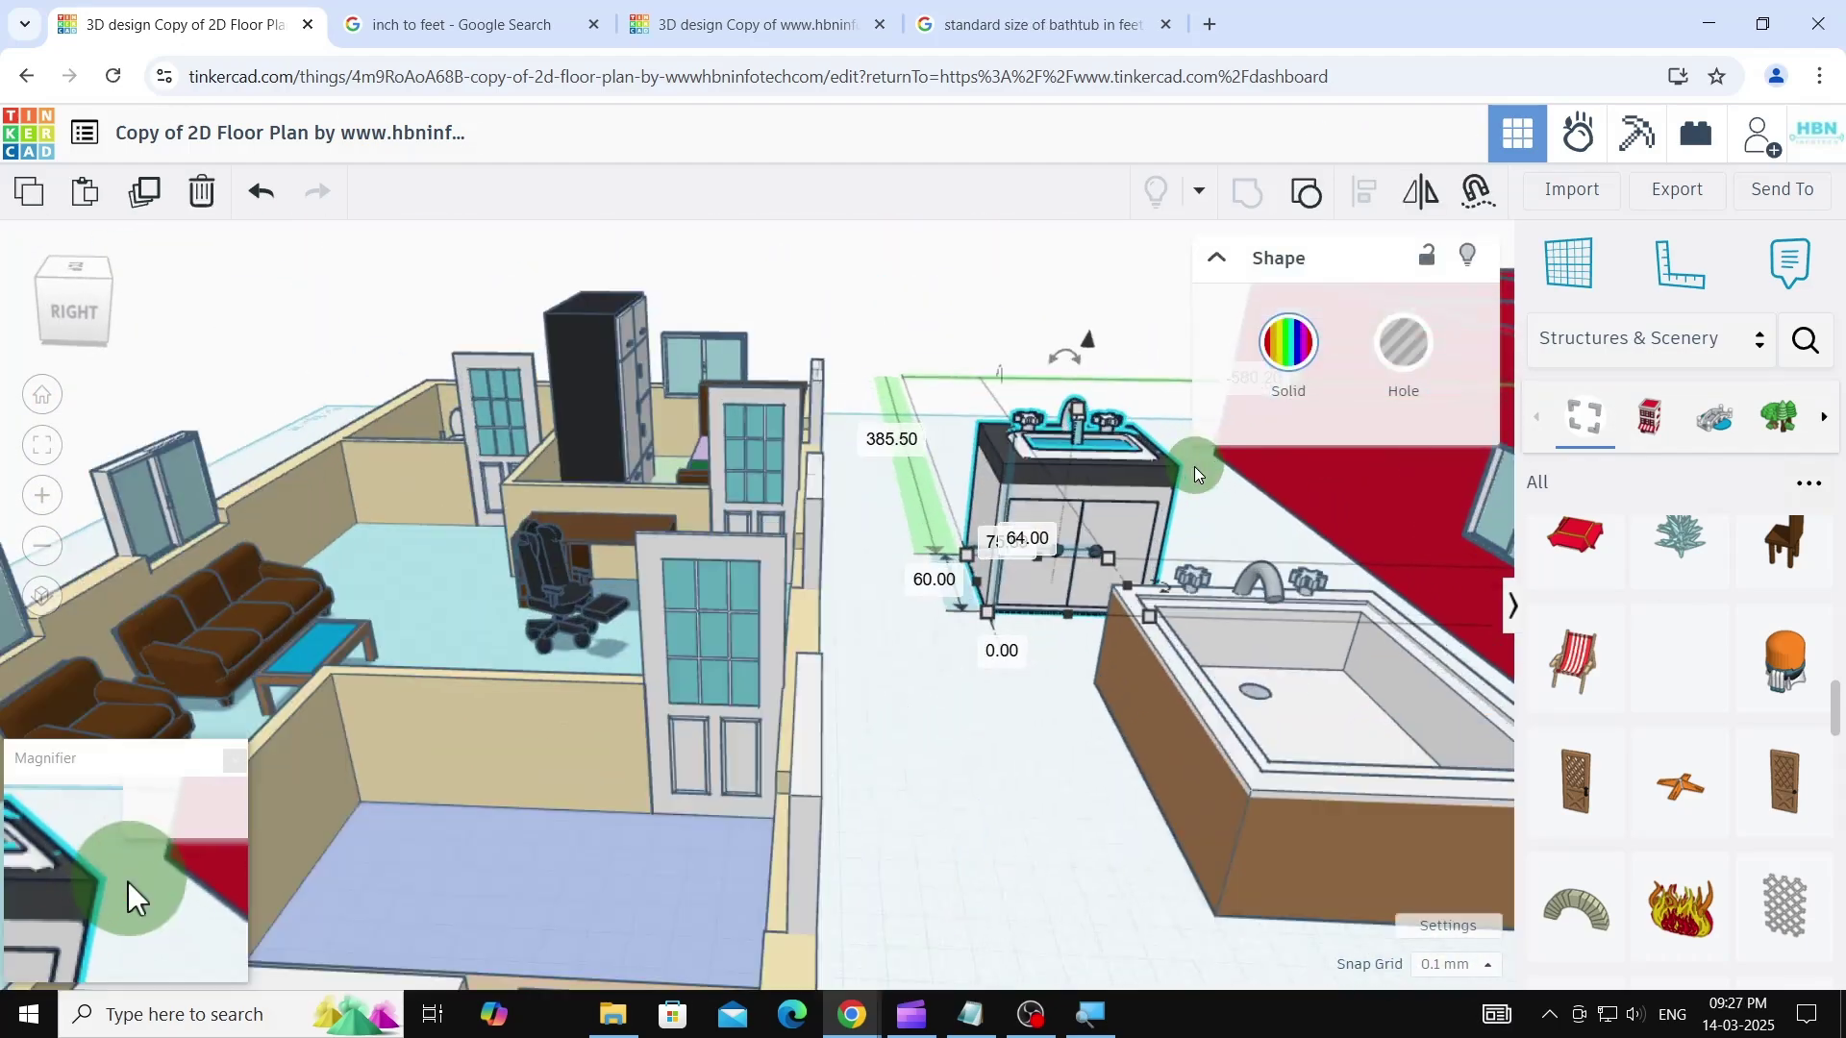
pyautogui.moveTo(1195, 462); pyautogui.dragTo(817, 370, button='right')
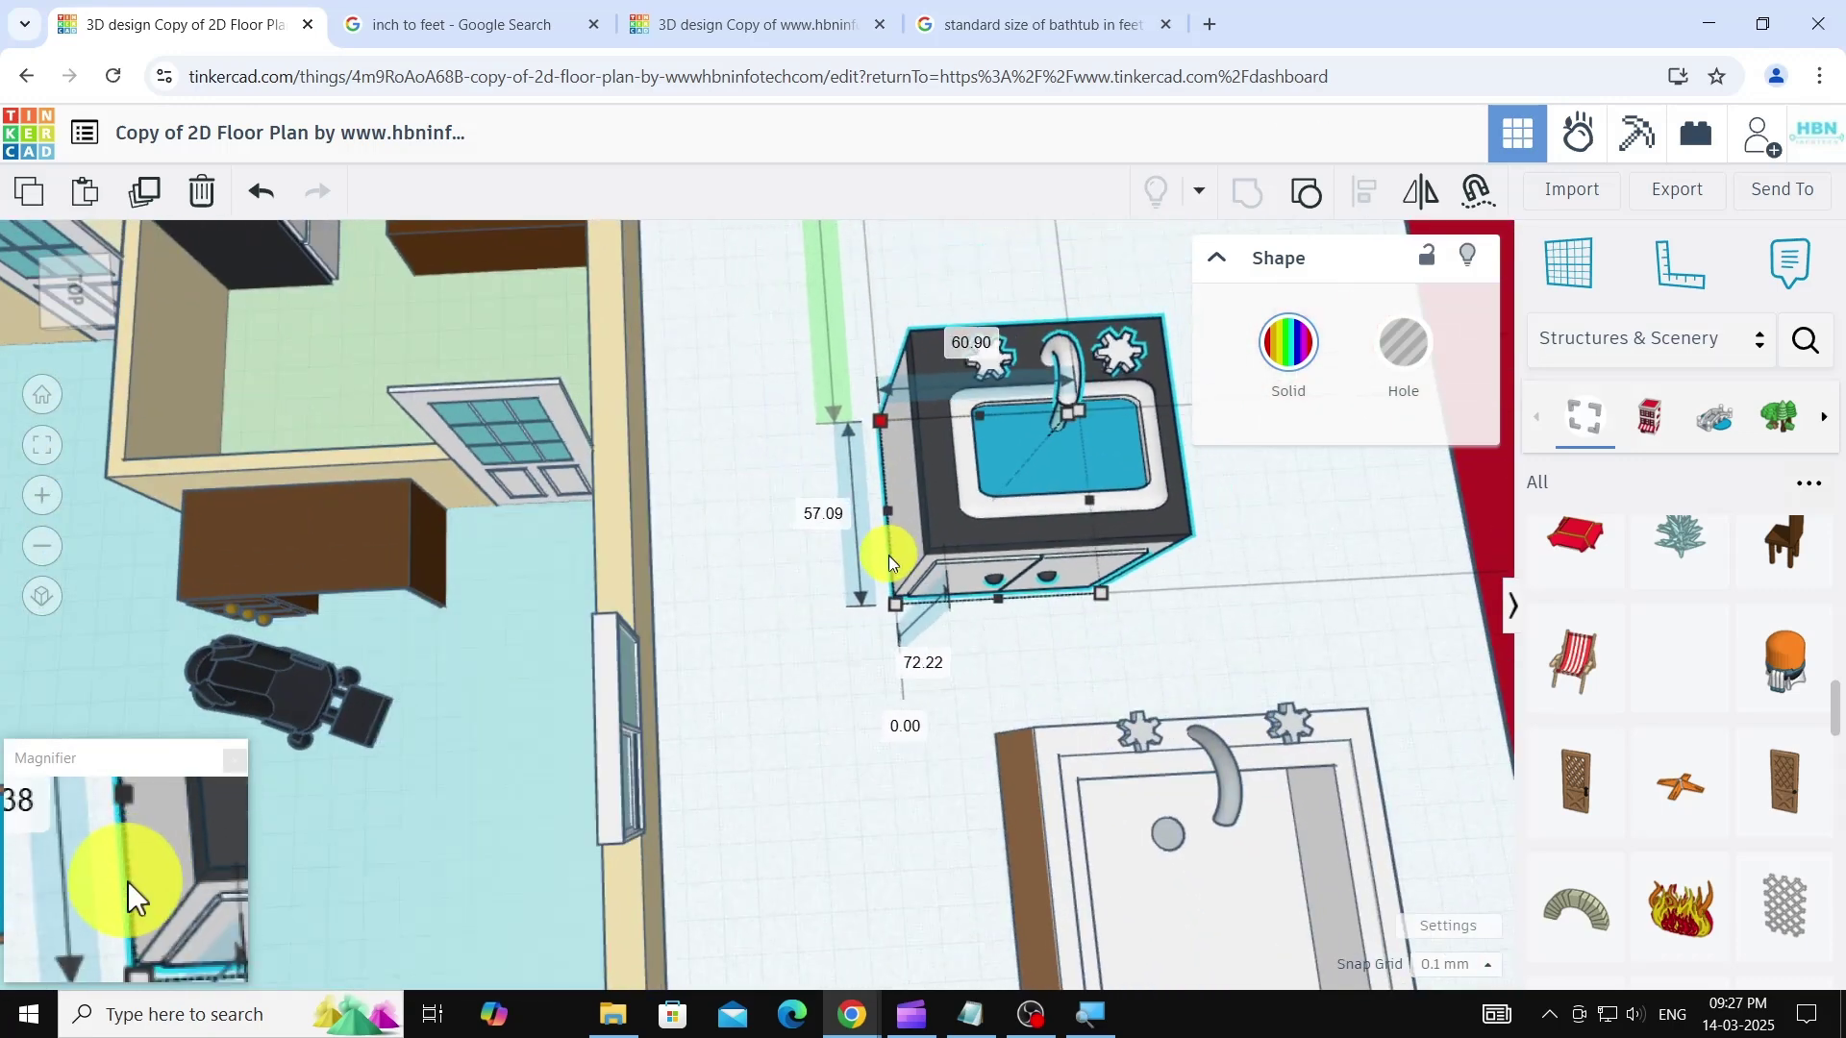
pyautogui.keyDown('shift'); pyautogui.moveTo(910, 579); pyautogui.dragTo(920, 580); pyautogui.keyUp('shift')
pyautogui.scroll(3, 919, 579)
pyautogui.keyDown('shift'); pyautogui.moveTo(839, 392); pyautogui.dragTo(996, 670); pyautogui.keyUp('shift')
pyautogui.moveTo(995, 670); pyautogui.dragTo(775, 450, button='middle')
pyautogui.scroll(3, 775, 450)
pyautogui.keyDown('shift'); pyautogui.moveTo(775, 450); pyautogui.dragTo(818, 559); pyautogui.keyUp('shift')
pyautogui.scroll(-3, 810, 418)
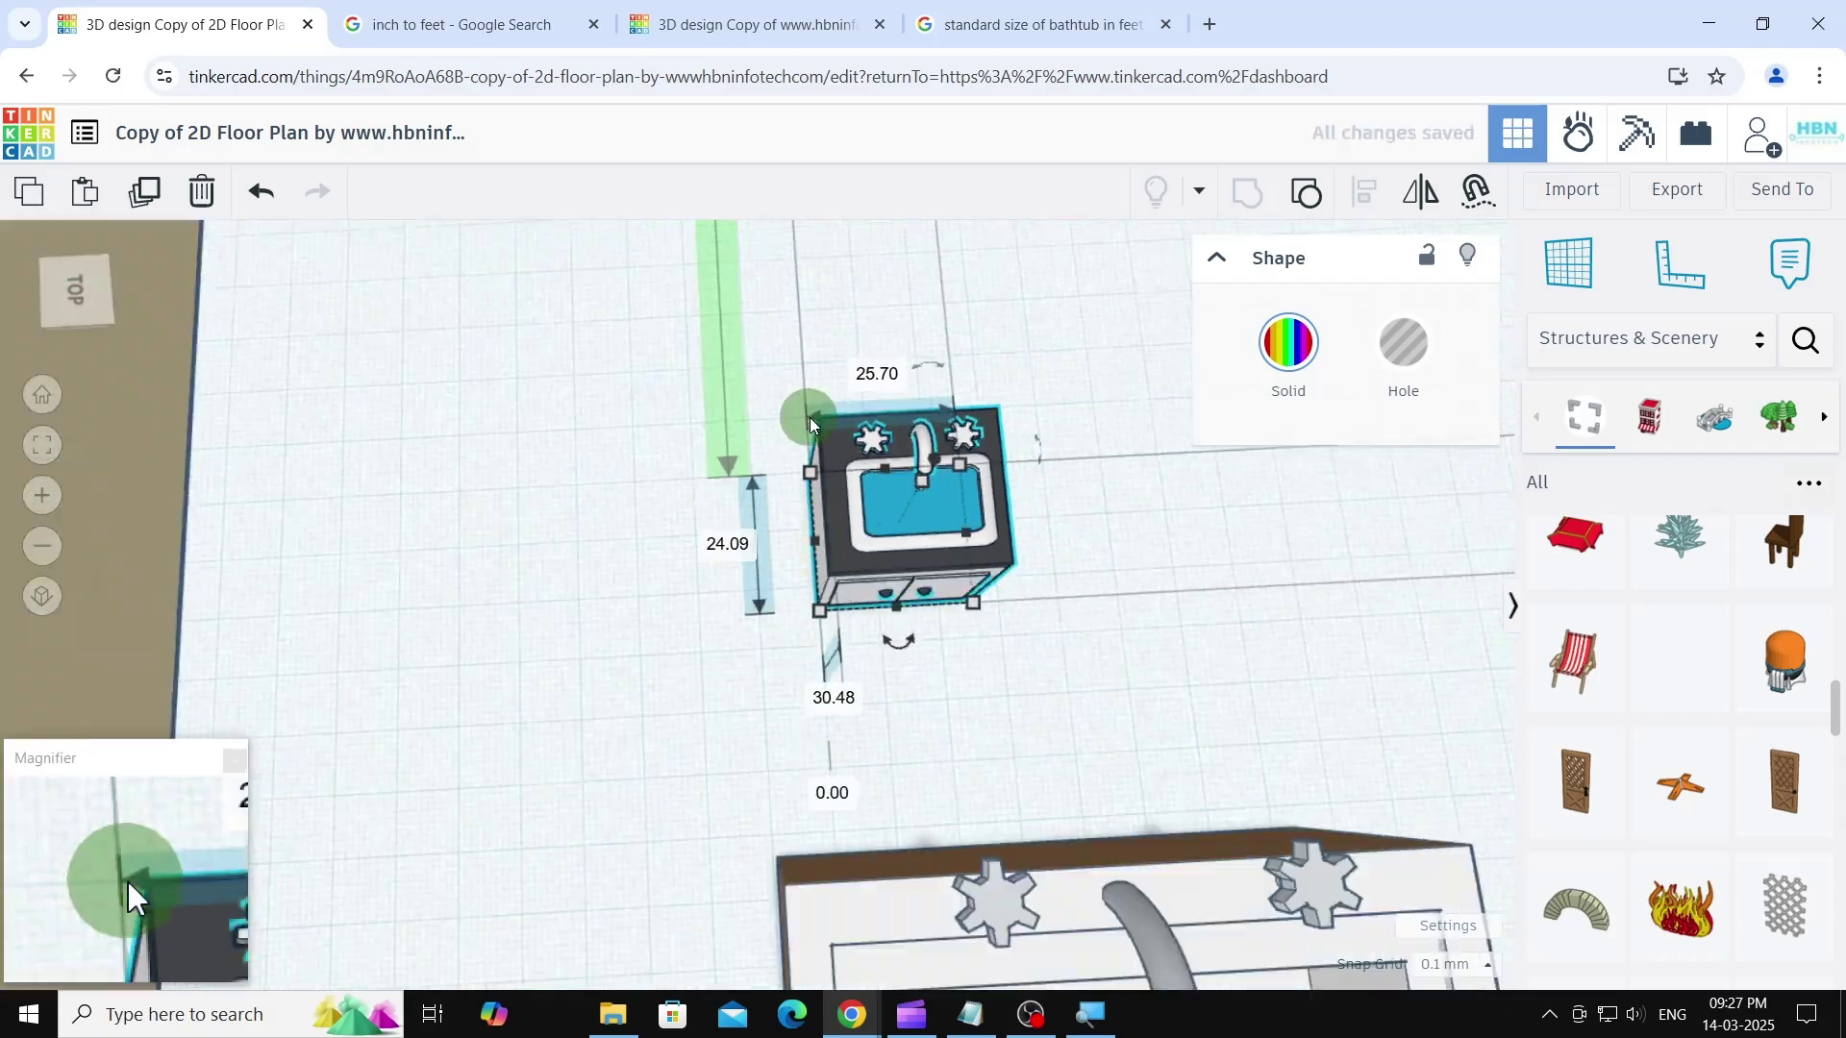
# - Move the sink cabinet into the low house's bathroom, next to its door
pyautogui.moveTo(810, 418); pyautogui.dragTo(643, 230, button='right')
pyautogui.moveTo(865, 404); pyautogui.dragTo(291, 247)
pyautogui.scroll(-3, 804, 445)
pyautogui.moveTo(804, 445); pyautogui.dragTo(1240, 413, button='middle')
pyautogui.moveTo(1240, 413); pyautogui.dragTo(1286, 580, button='right')
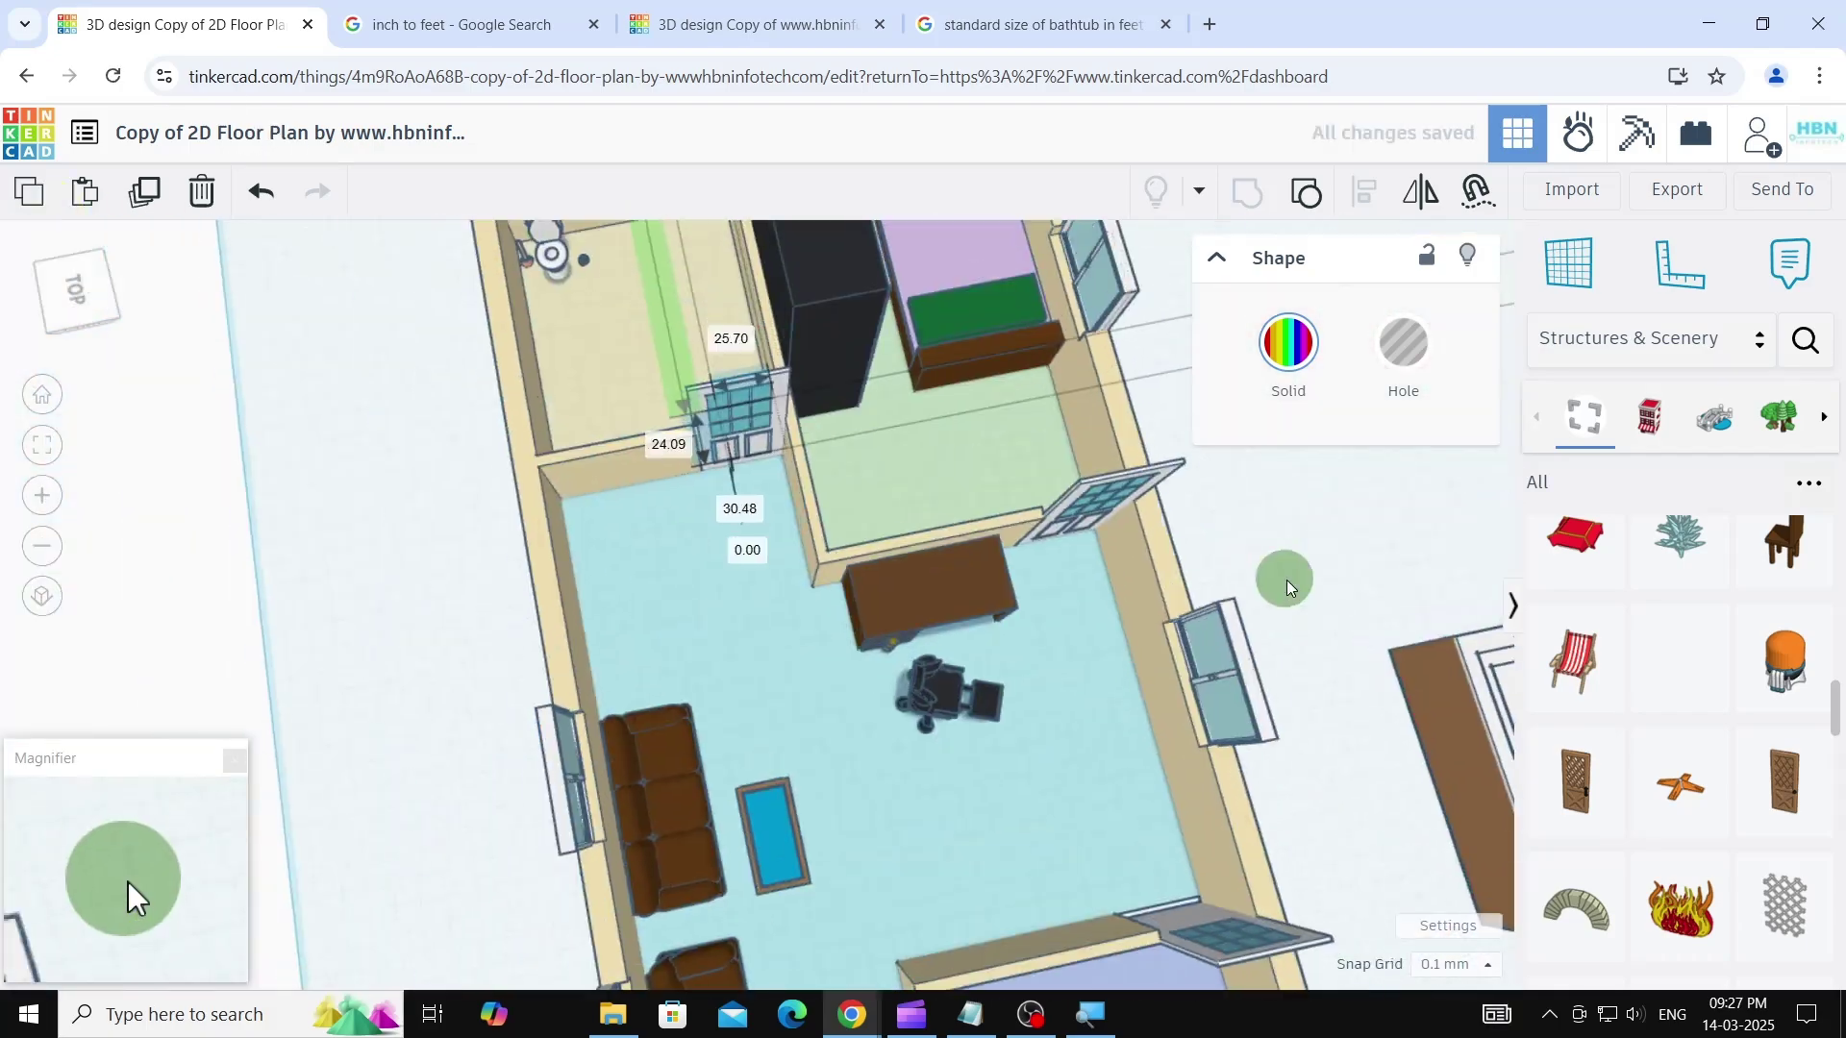
# - Move the sink cabinet into the bathroom corner where the outer side wall meets the living-room partition
pyautogui.scroll(2, 593, 342)
pyautogui.scroll(1, 593, 341)
pyautogui.moveTo(846, 447); pyautogui.dragTo(478, 364)
pyautogui.moveTo(750, 470); pyautogui.dragTo(833, 339, button='right')
pyautogui.scroll(3, 833, 341)
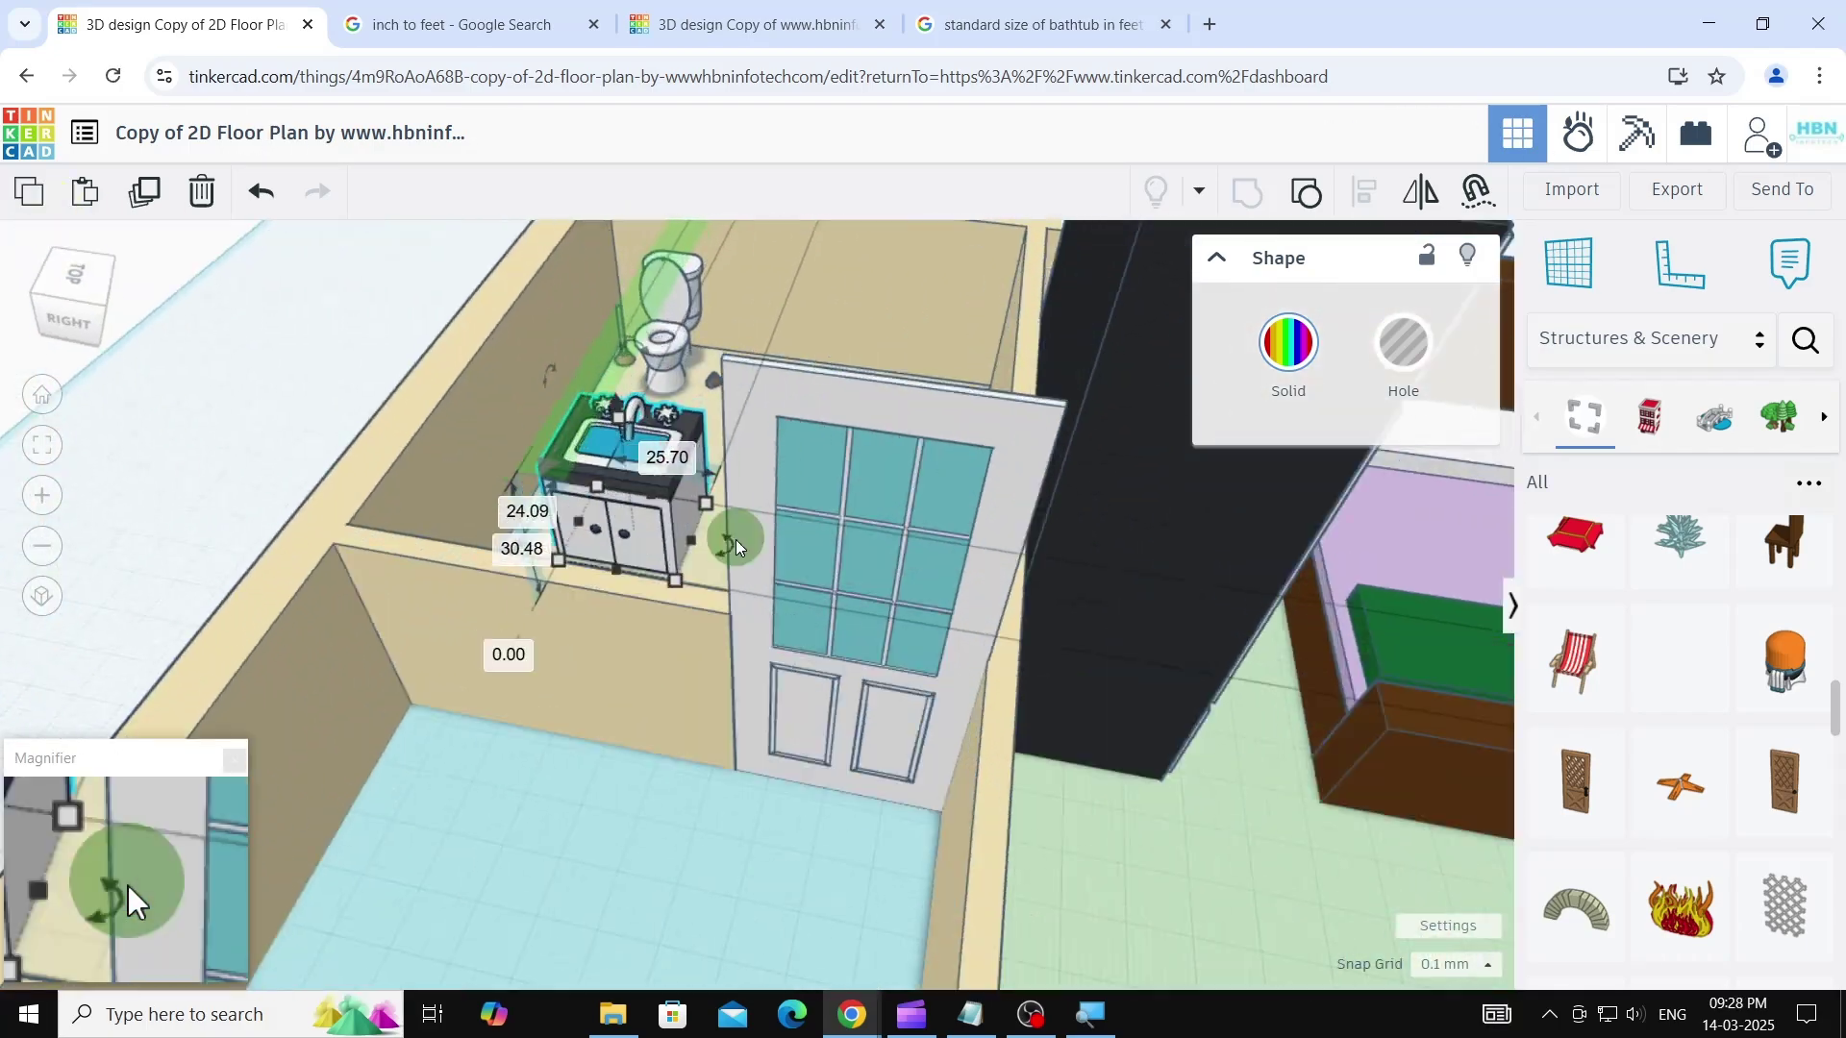
# - Rotate the sink cabinet 90 degrees so its back is against the outer side wall and its doors face the bathroom
pyautogui.moveTo(736, 540); pyautogui.dragTo(673, 467)
pyautogui.scroll(1, 563, 440)
pyautogui.scroll(2, 563, 440)
pyautogui.click(564, 569)
pyautogui.scroll(3, 460, 627)
pyautogui.scroll(-6, 402, 557)
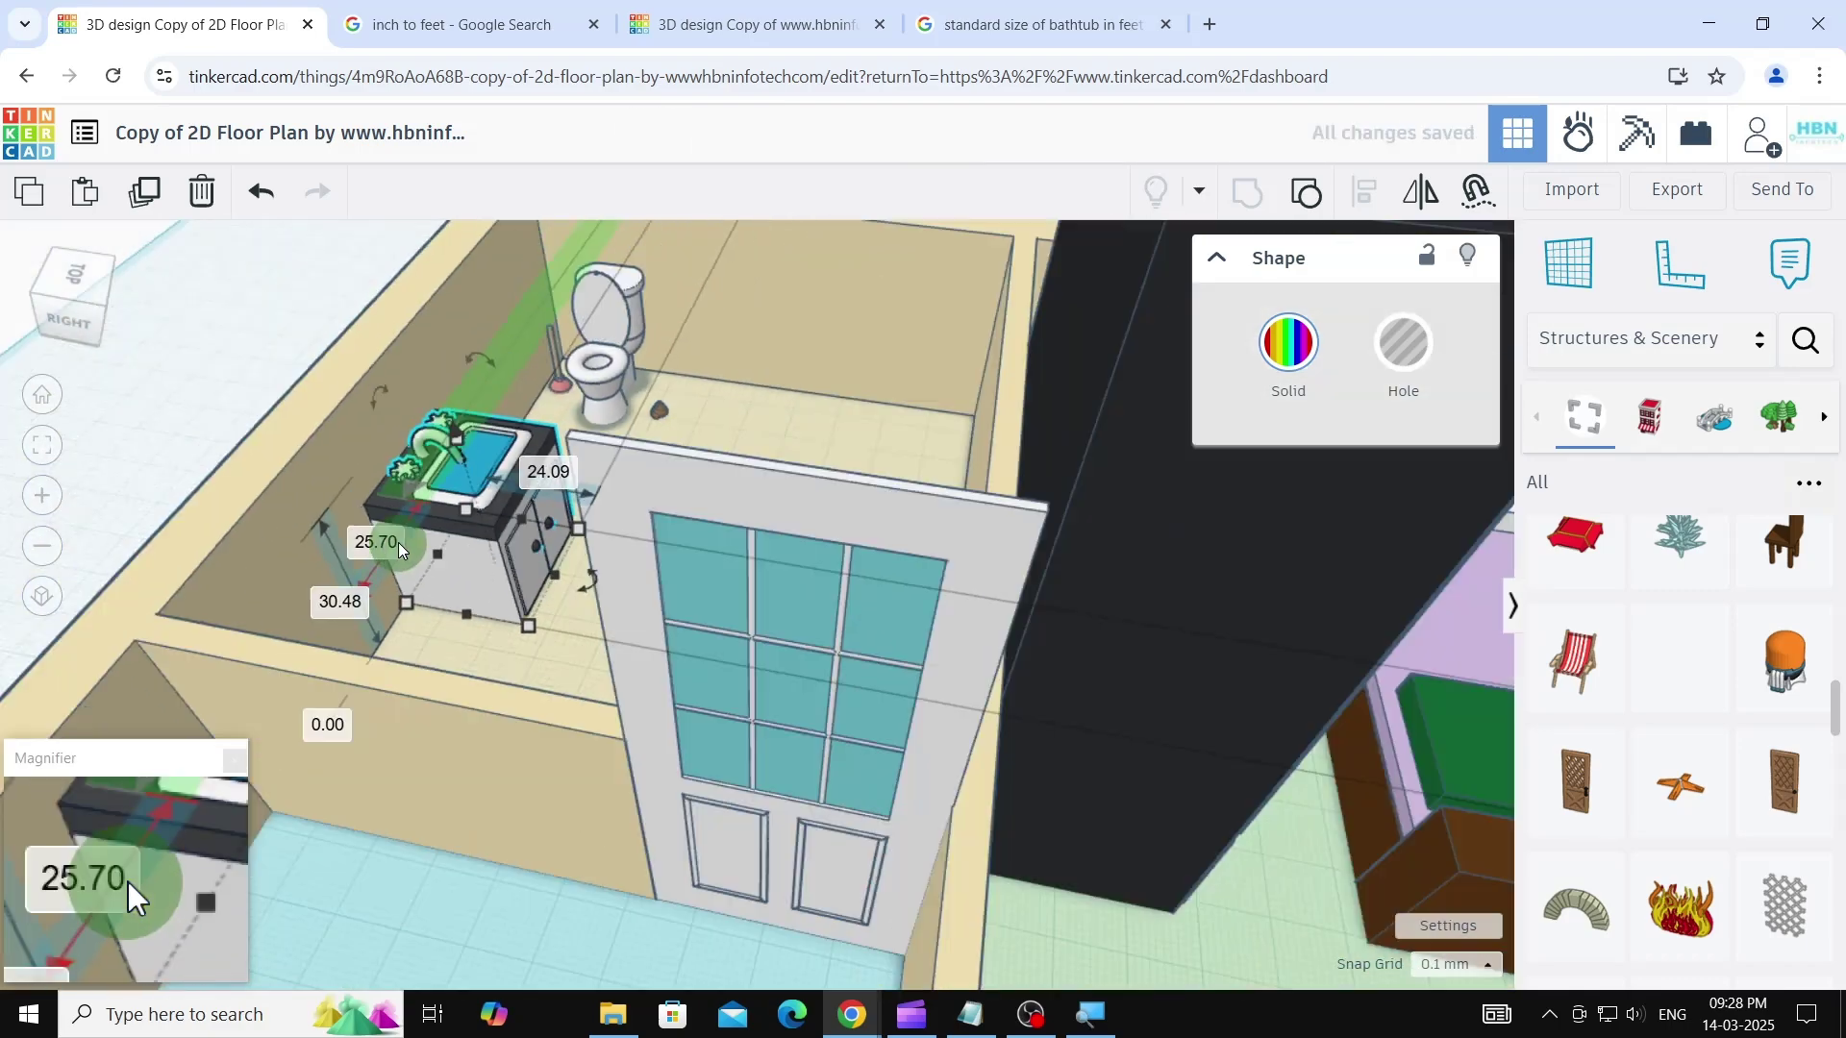
# - Scale the bathtub down proportionally to about 51.6 mm by 70.3 mm and 32.4 mm high
pyautogui.click(1468, 584)
pyautogui.scroll(-2, 820, 304)
pyautogui.moveTo(1057, 846); pyautogui.dragTo(804, 302, button='middle')
pyautogui.scroll(1, 1000, 654)
pyautogui.click(942, 702)
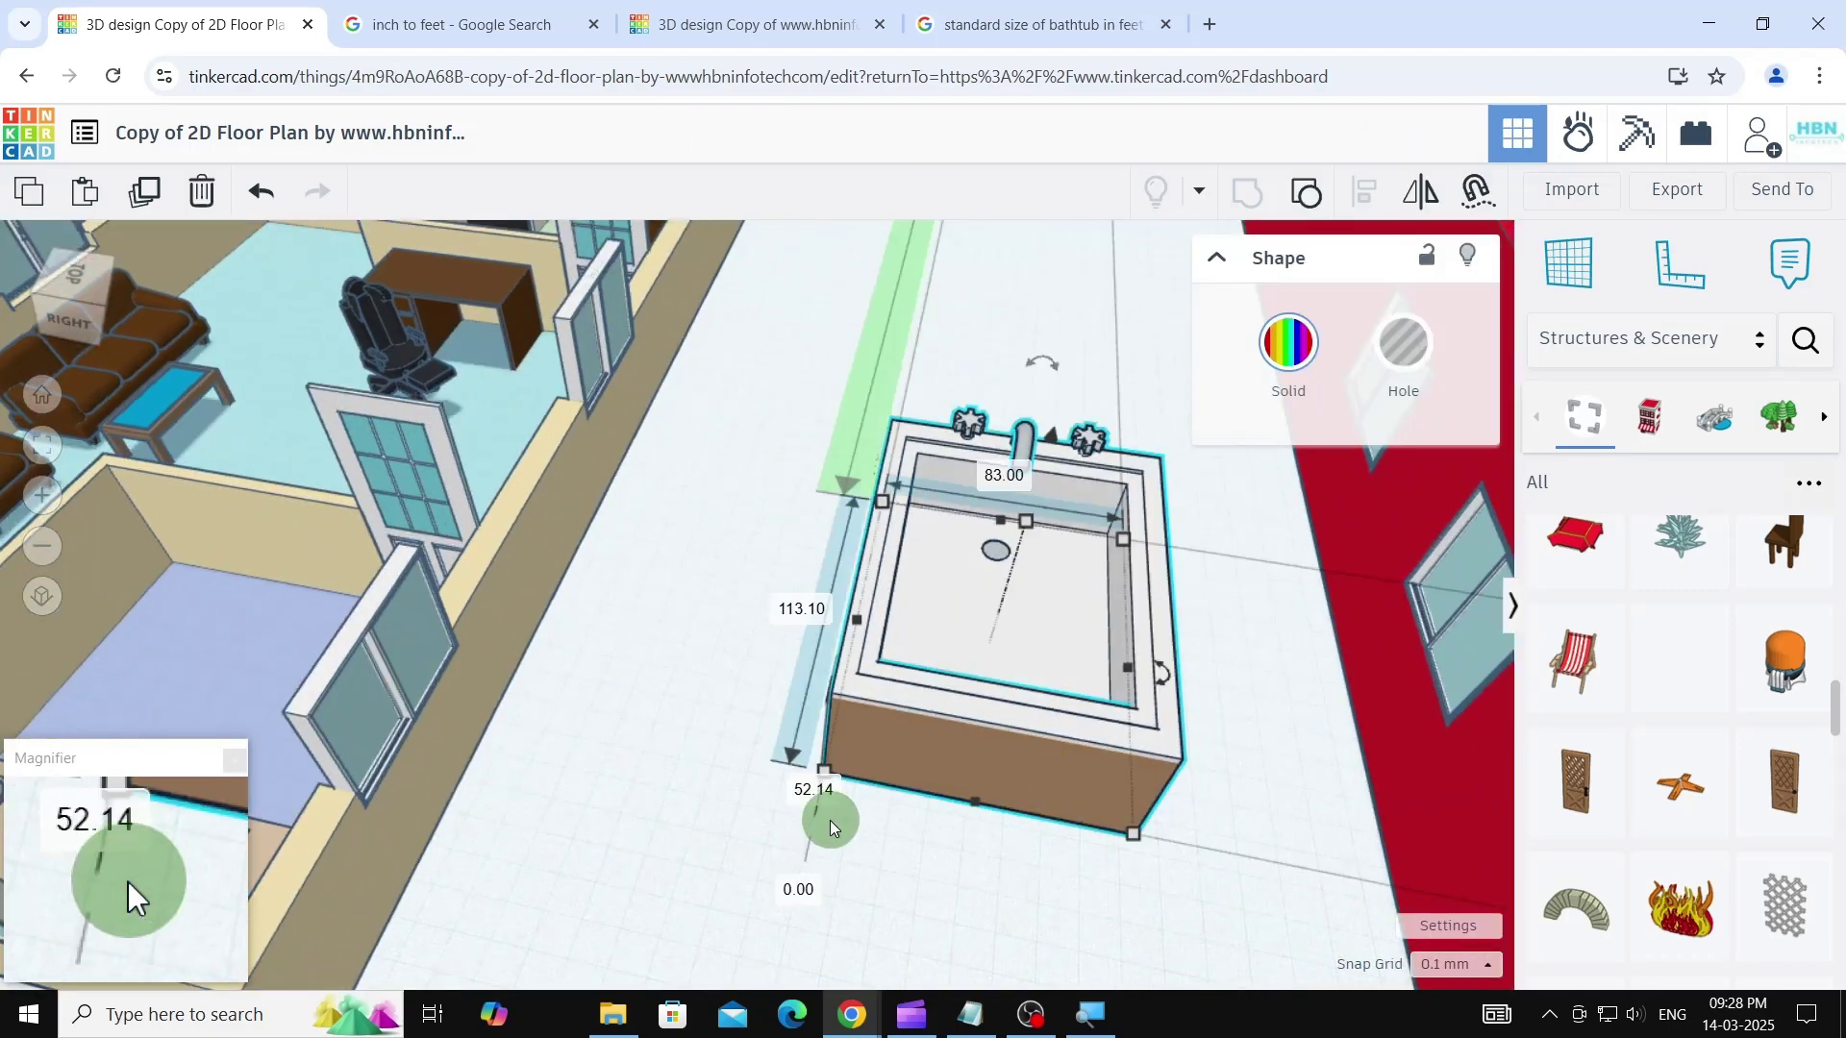
pyautogui.keyDown('shift'); pyautogui.moveTo(915, 624); pyautogui.dragTo(962, 574); pyautogui.keyUp('shift')
# - Move the bathtub into the low house's bathroom, beside the toilet
pyautogui.scroll(-3, 1272, 791)
pyautogui.moveTo(1151, 673); pyautogui.dragTo(671, 346)
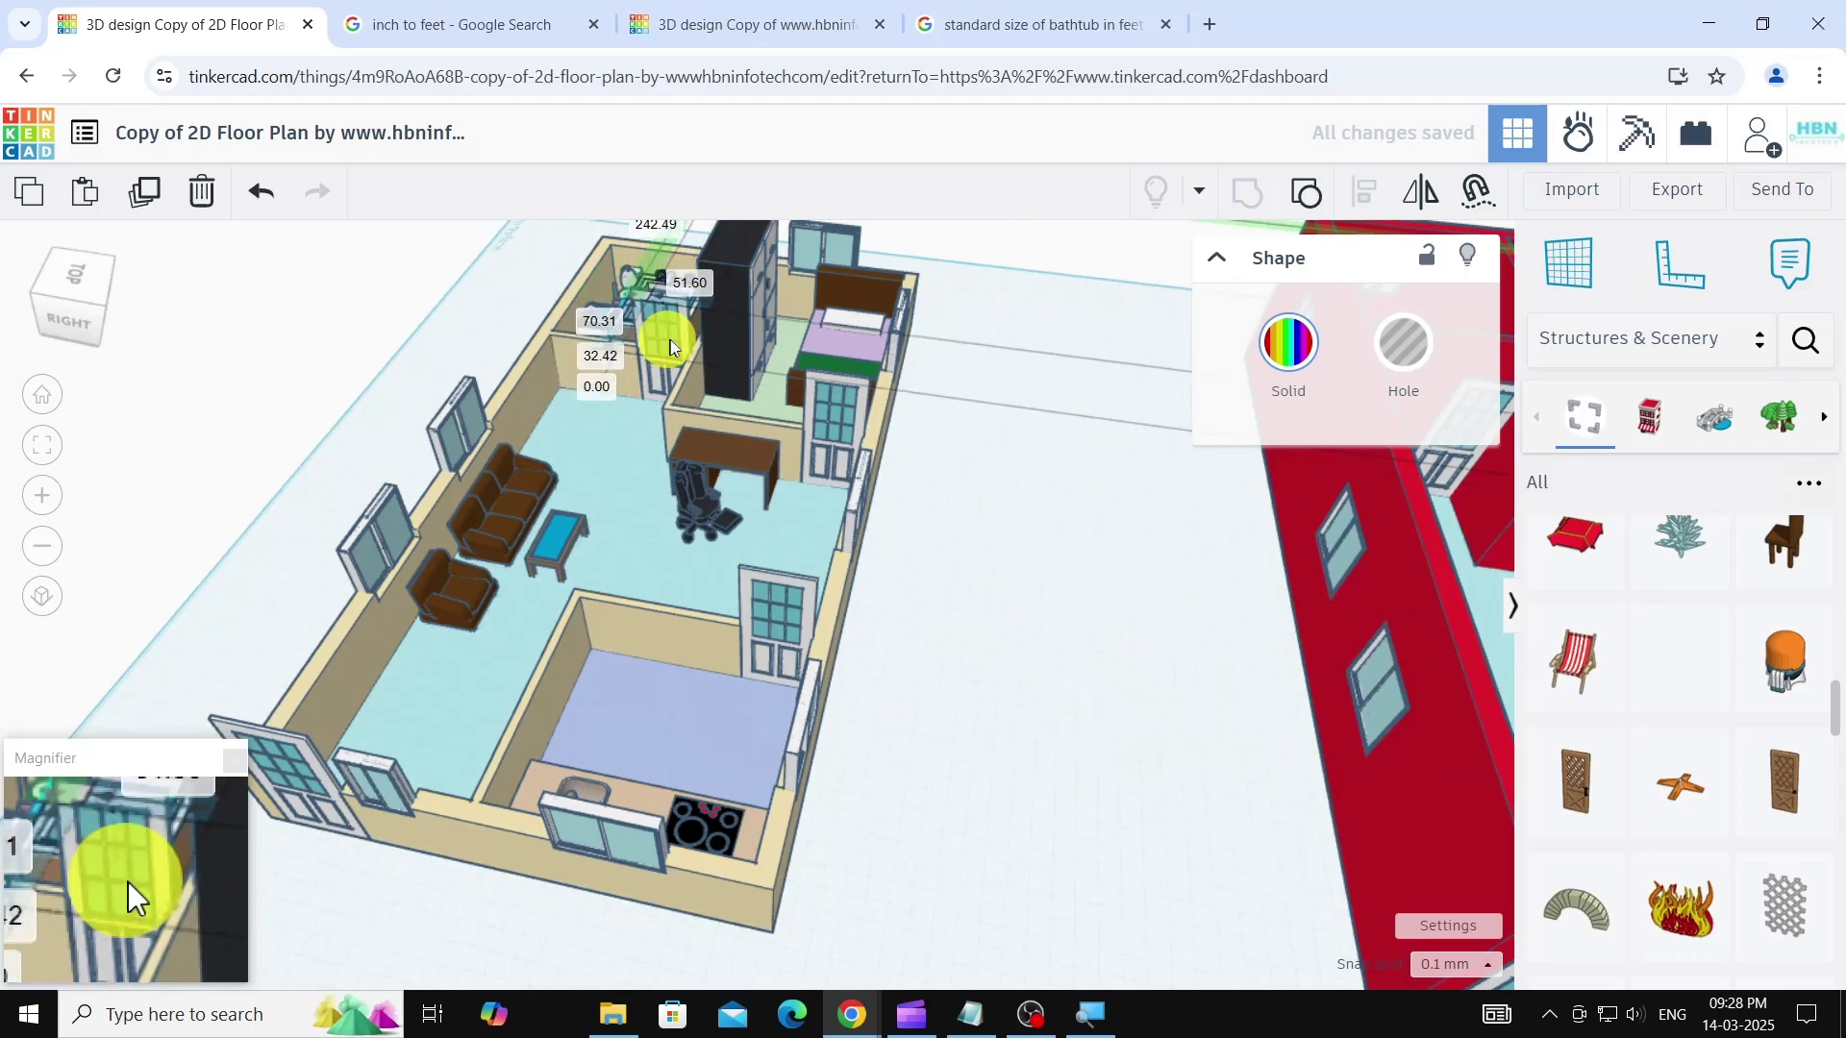
pyautogui.moveTo(1123, 779); pyautogui.dragTo(1355, 834, button='right')
pyautogui.scroll(10, 246, 302)
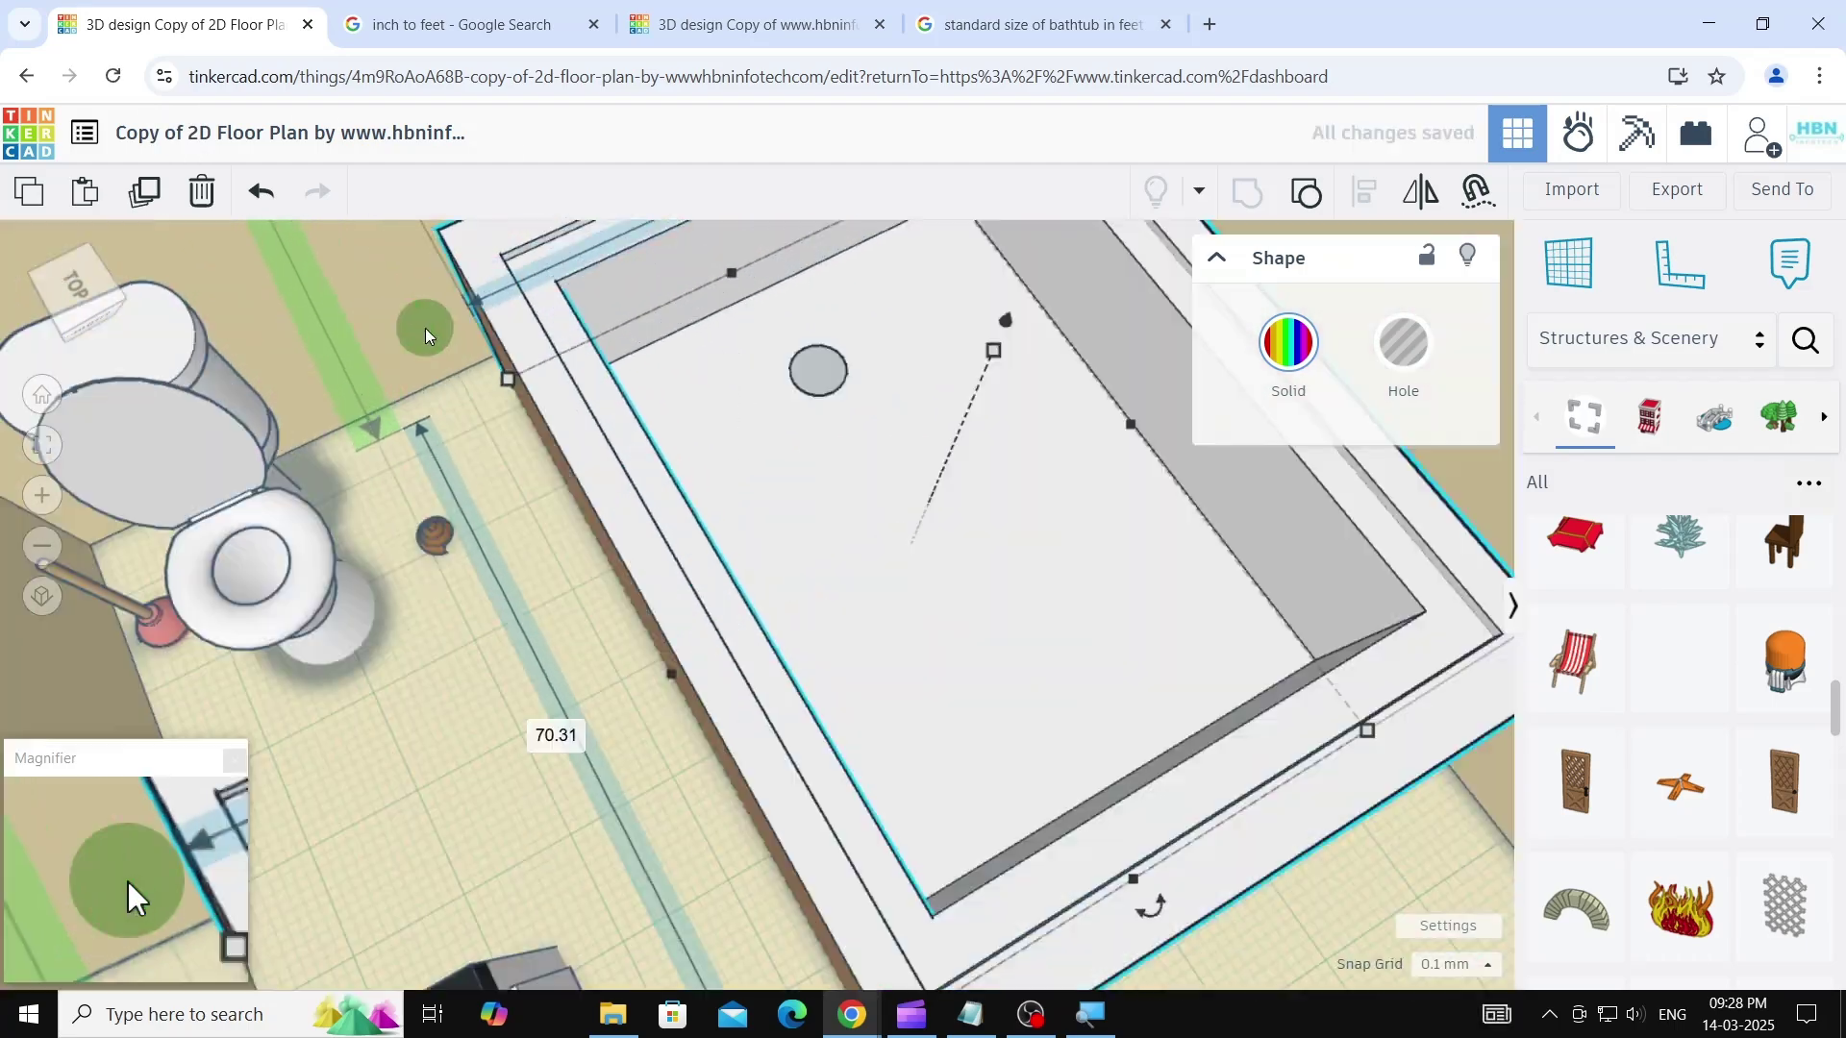
pyautogui.moveTo(425, 327); pyautogui.dragTo(784, 533, button='right')
pyautogui.scroll(4, 467, 538)
pyautogui.moveTo(449, 590); pyautogui.dragTo(400, 582)
# - Shift the bathtub closer to the bedroom partition, leaving floor space between it and the toilet, and deselect it
pyautogui.scroll(-6, 404, 596)
pyautogui.moveTo(1077, 760); pyautogui.dragTo(887, 723, button='right')
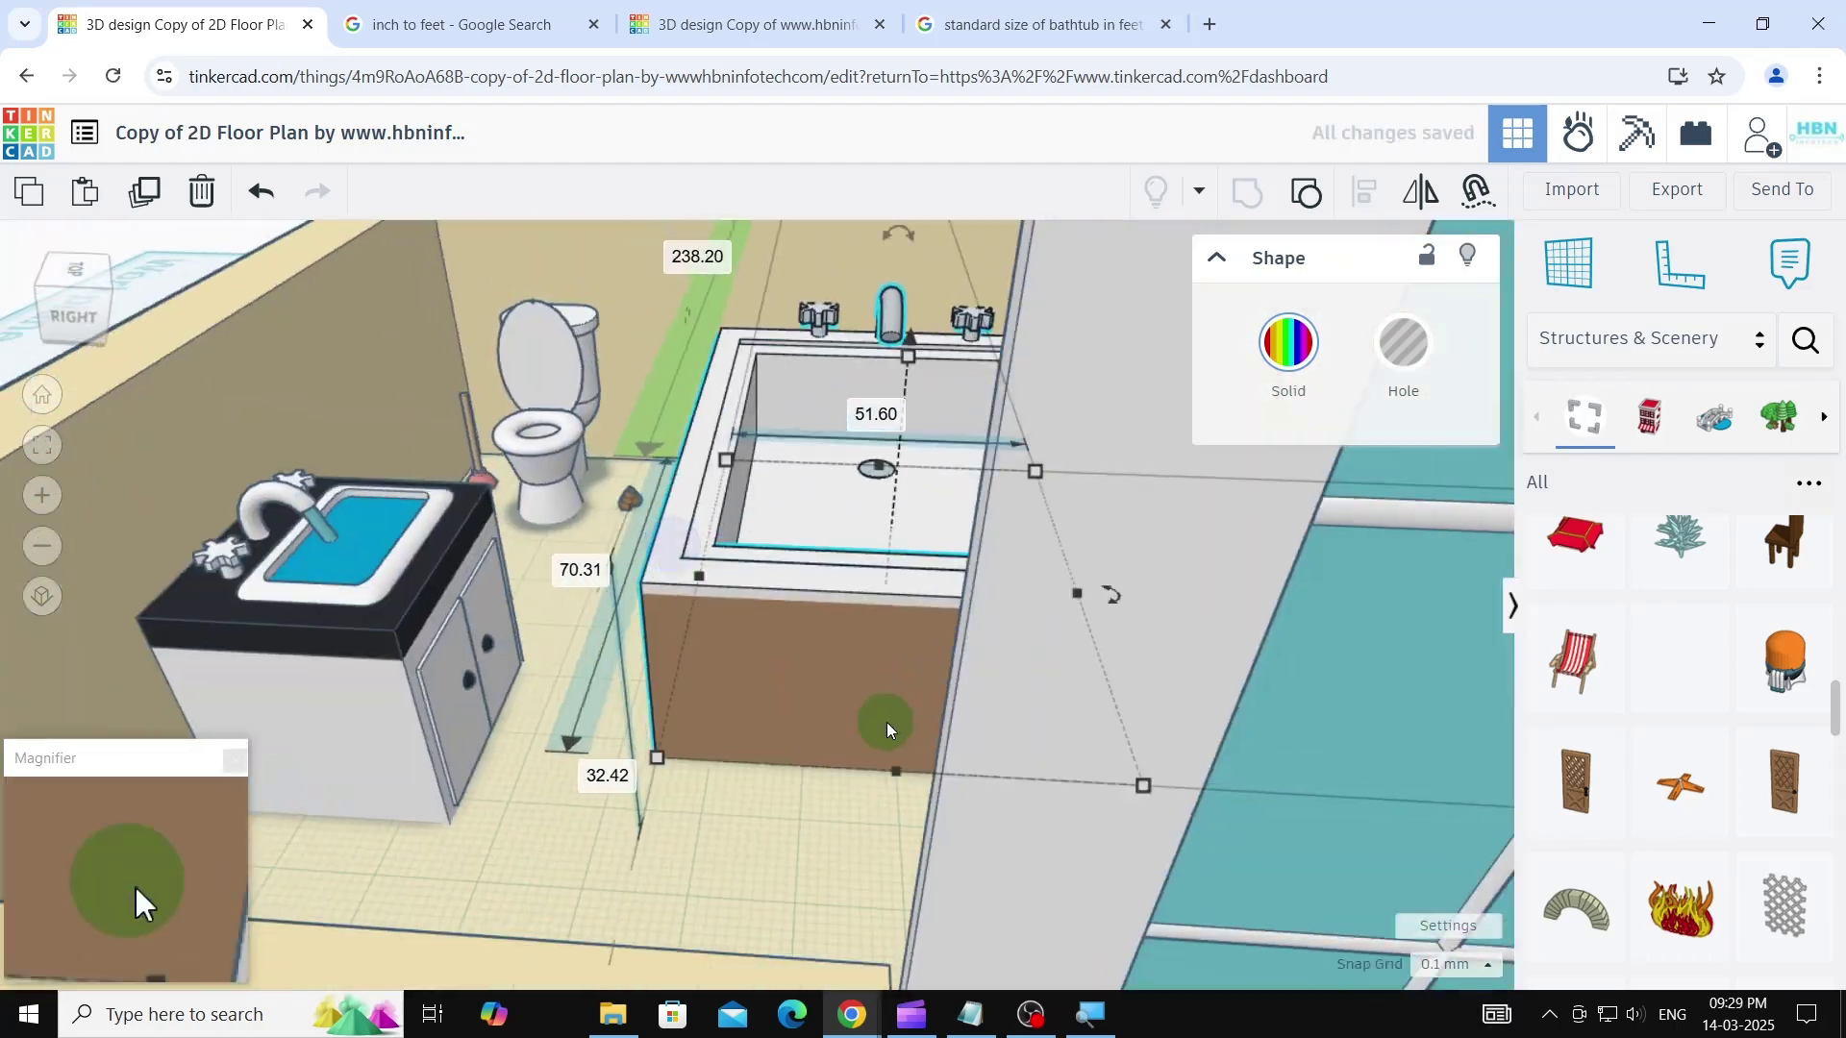
pyautogui.scroll(7, 887, 723)
pyautogui.moveTo(1063, 741); pyautogui.dragTo(1179, 724)
pyautogui.scroll(-10, 1179, 724)
pyautogui.click(499, 296)
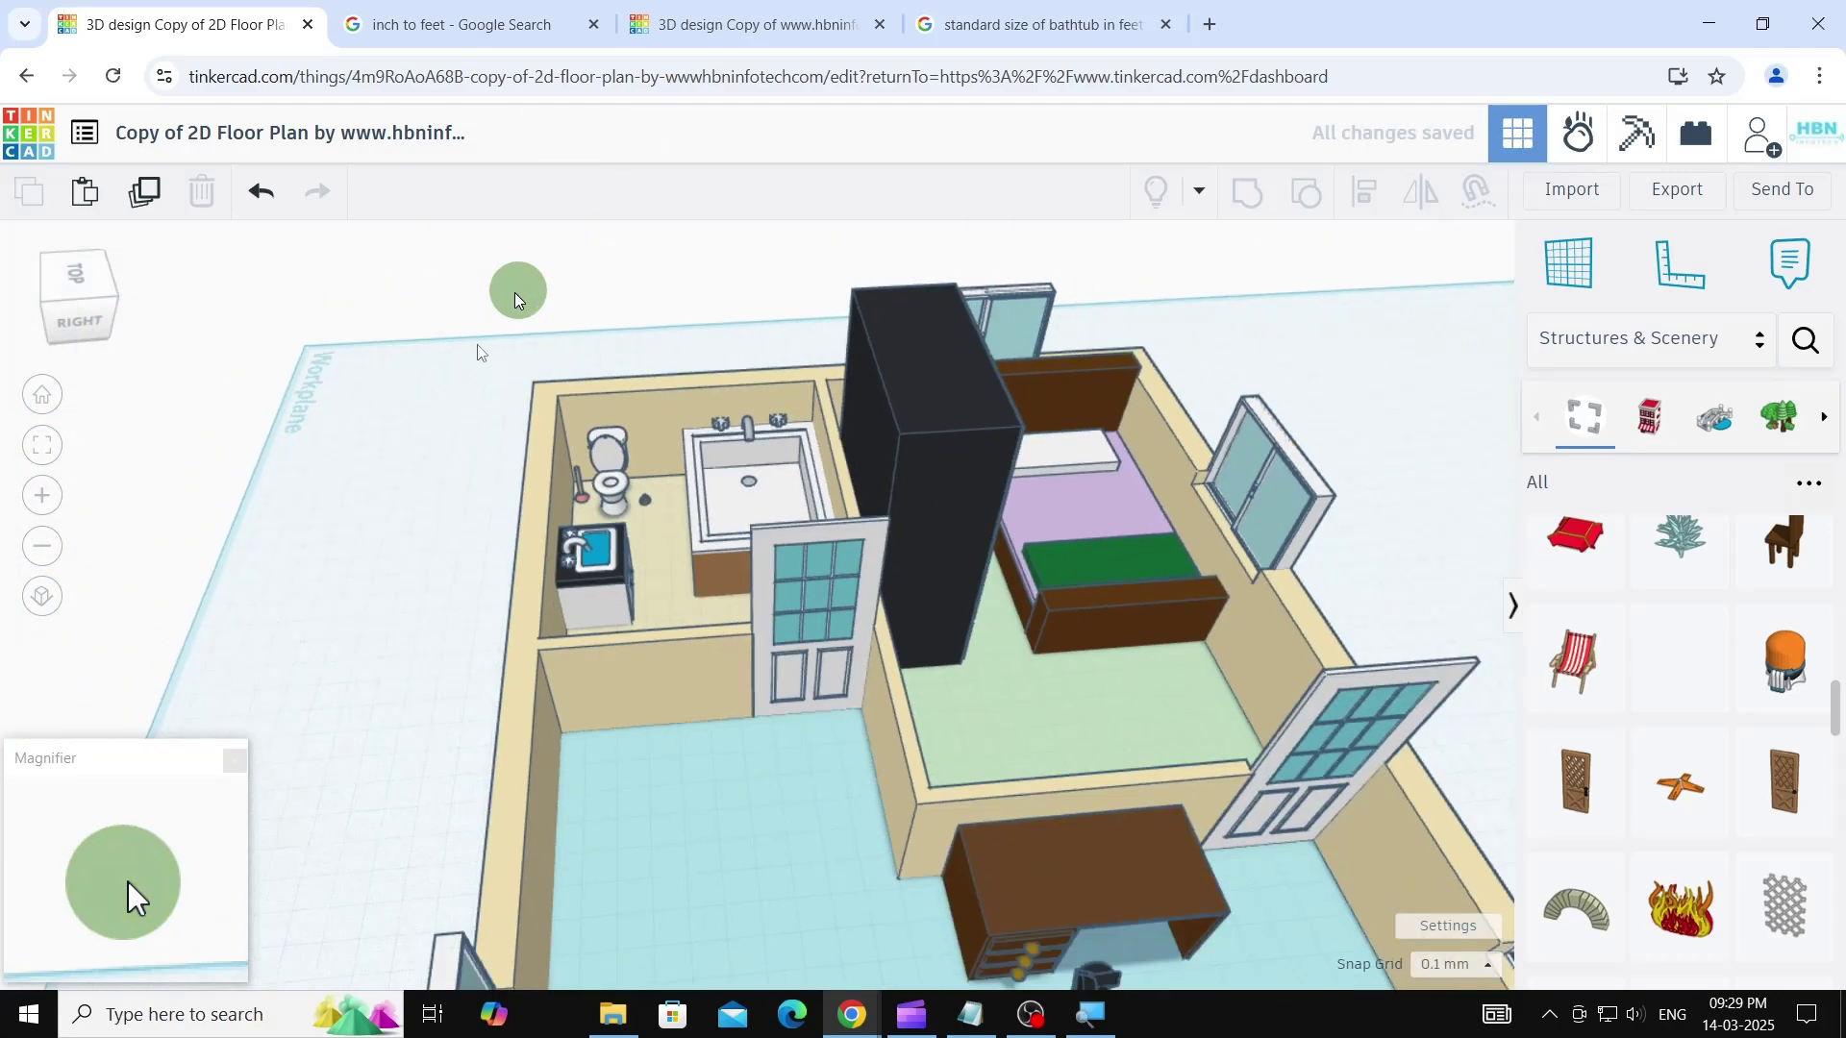
# - Examine the furnished low house from several sides, room by room, and view it next to the red high-walled house
pyautogui.moveTo(339, 635); pyautogui.dragTo(1360, 607, button='right')
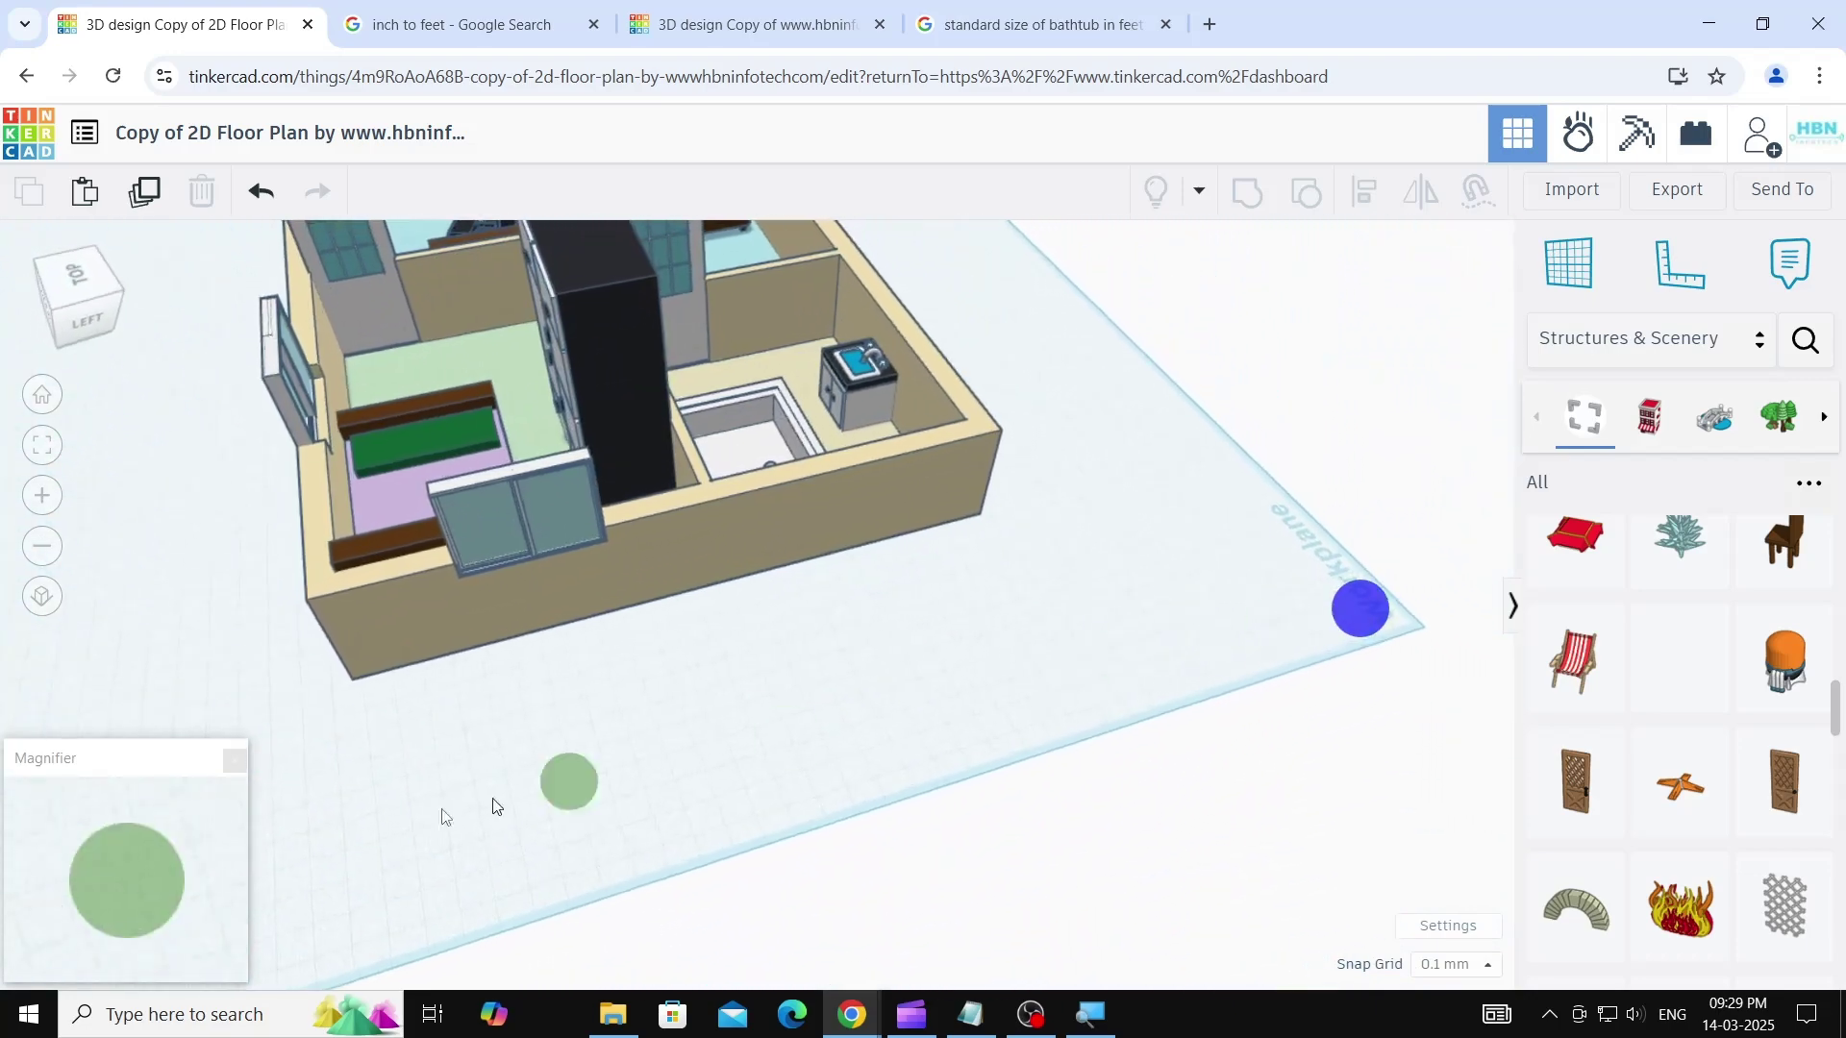
pyautogui.moveTo(473, 740); pyautogui.dragTo(948, 702, button='right')
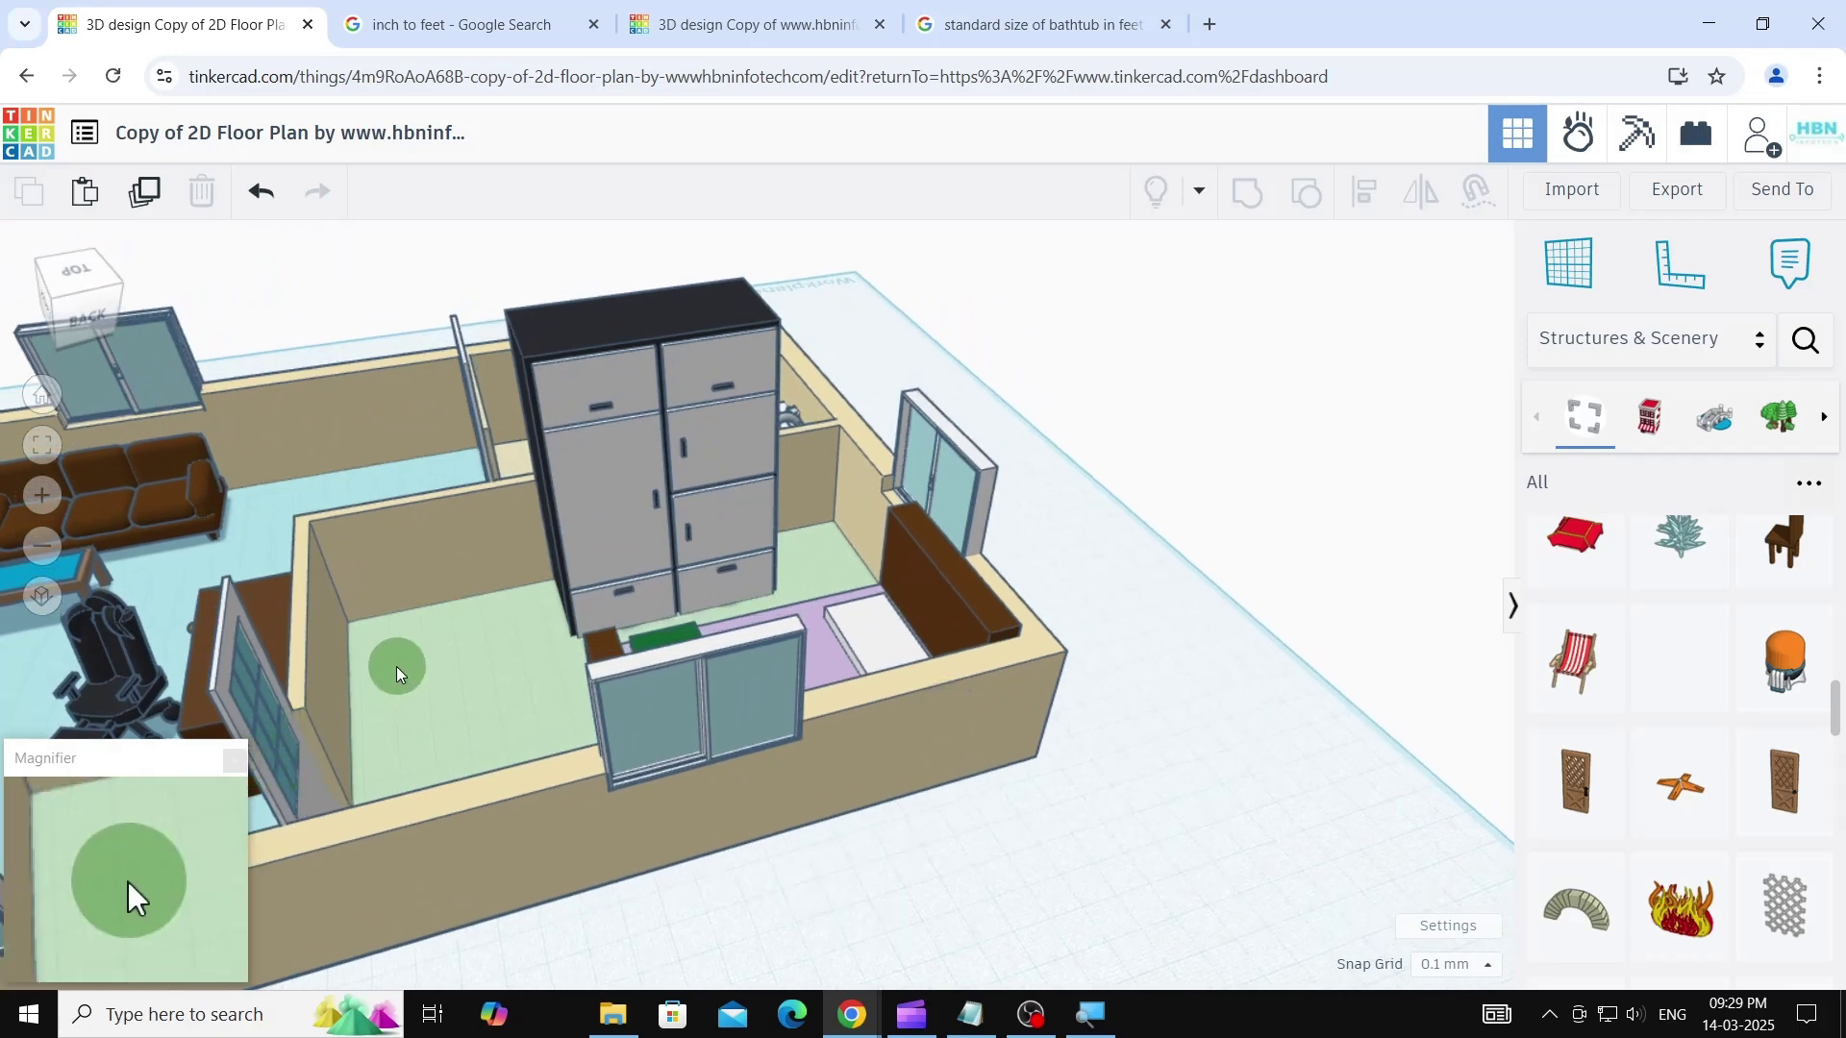
pyautogui.moveTo(396, 666); pyautogui.dragTo(1015, 477, button='middle')
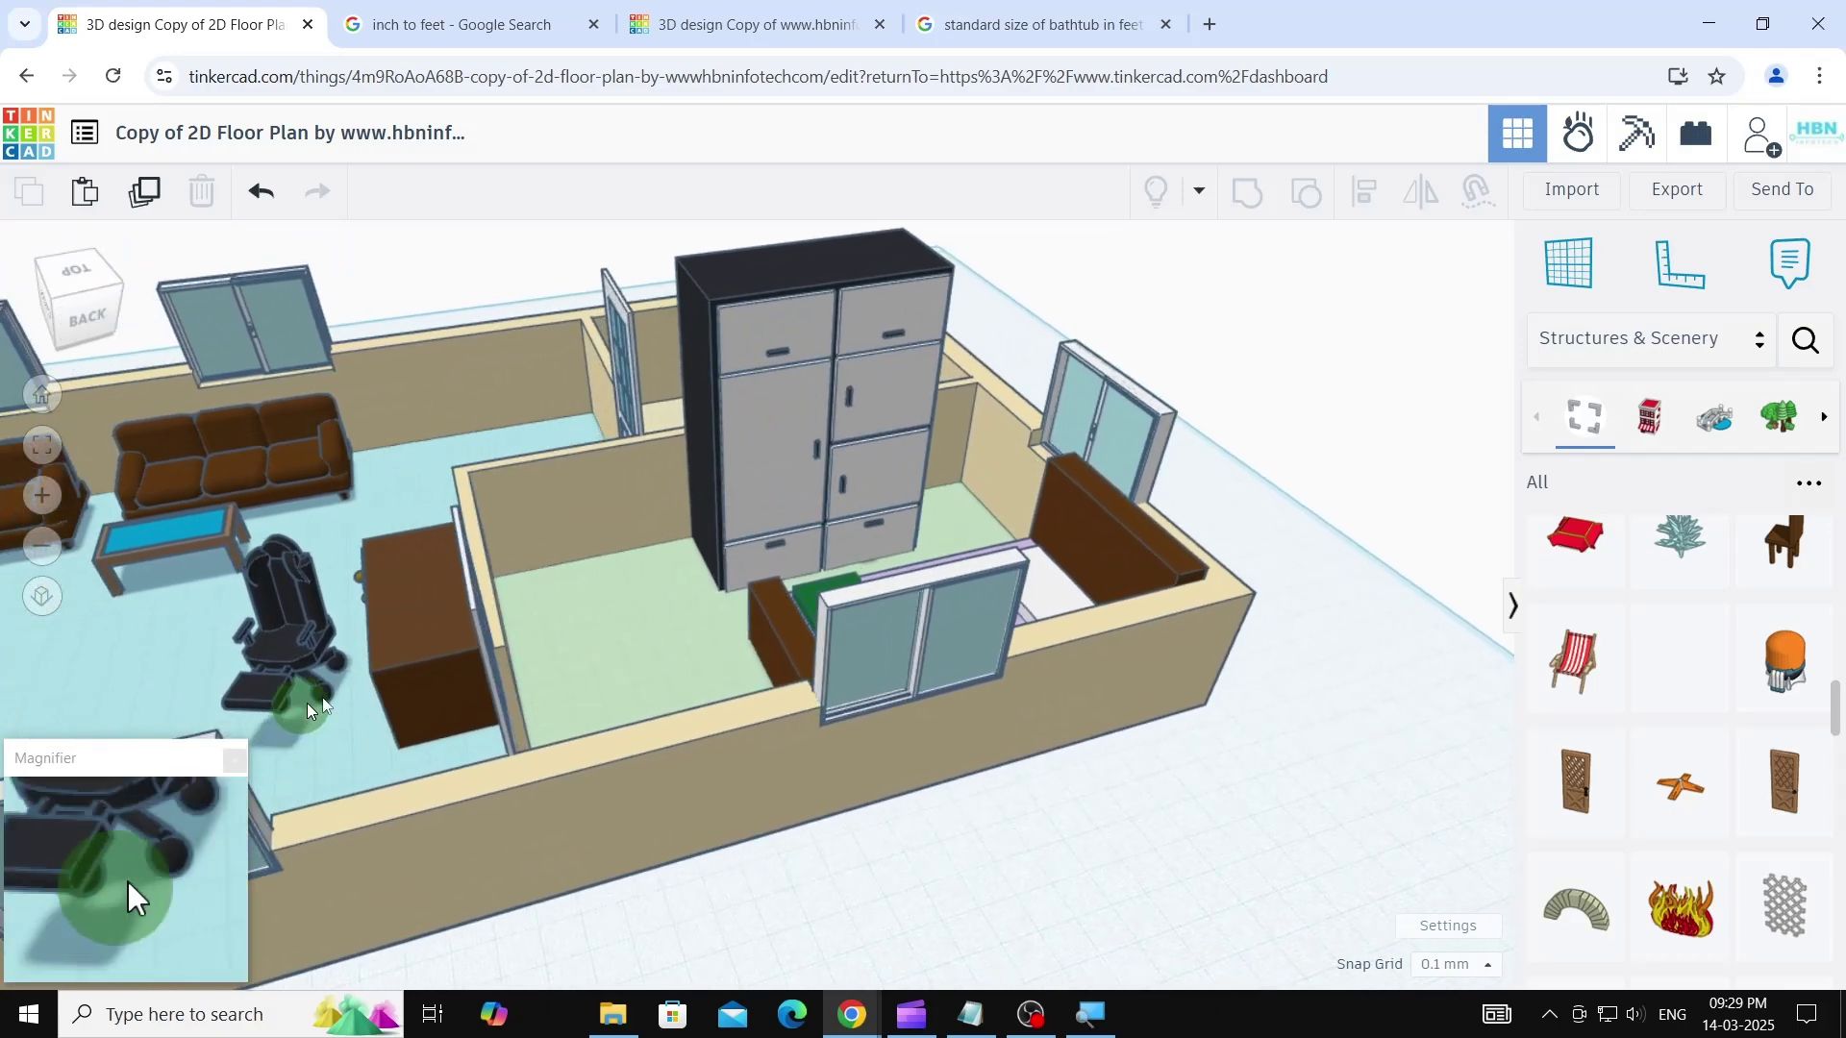
pyautogui.moveTo(308, 702); pyautogui.dragTo(971, 553, button='middle')
pyautogui.moveTo(444, 589); pyautogui.dragTo(1591, 306, button='middle')
pyautogui.moveTo(260, 534); pyautogui.dragTo(1248, 357, button='middle')
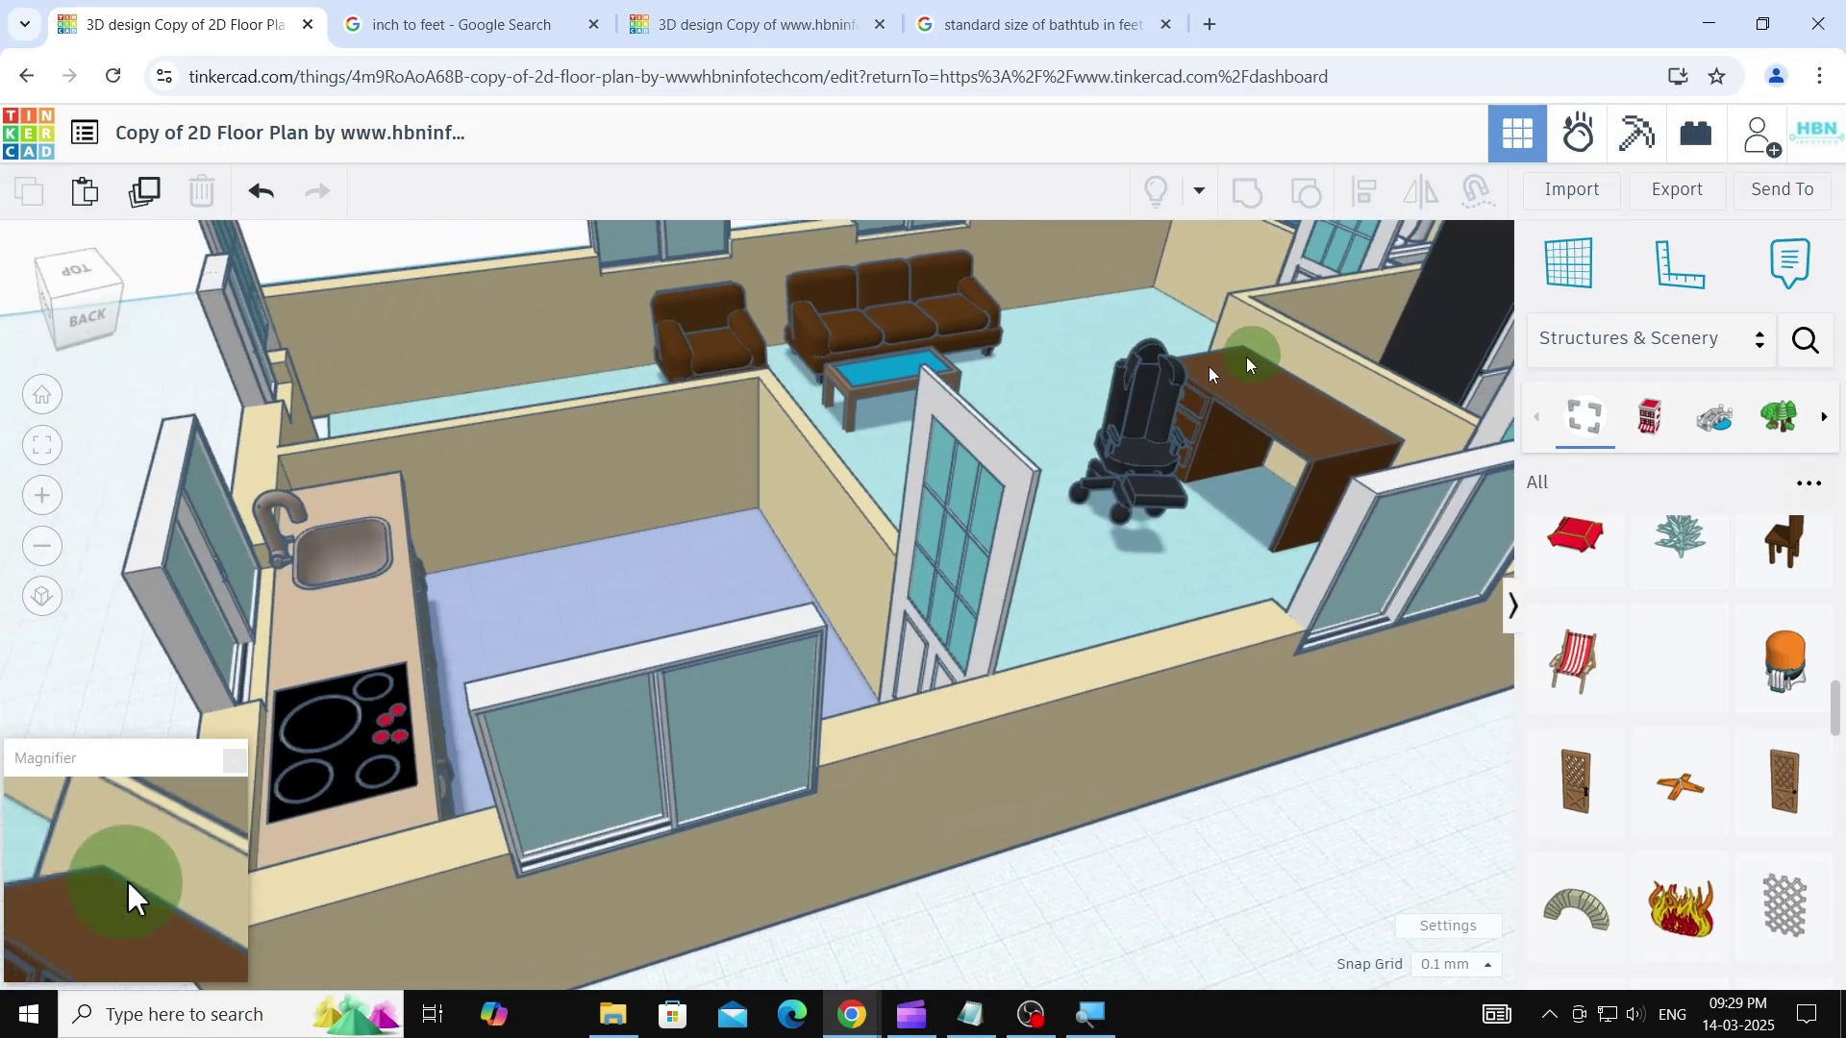
pyautogui.moveTo(596, 533); pyautogui.dragTo(1274, 851, button='middle')
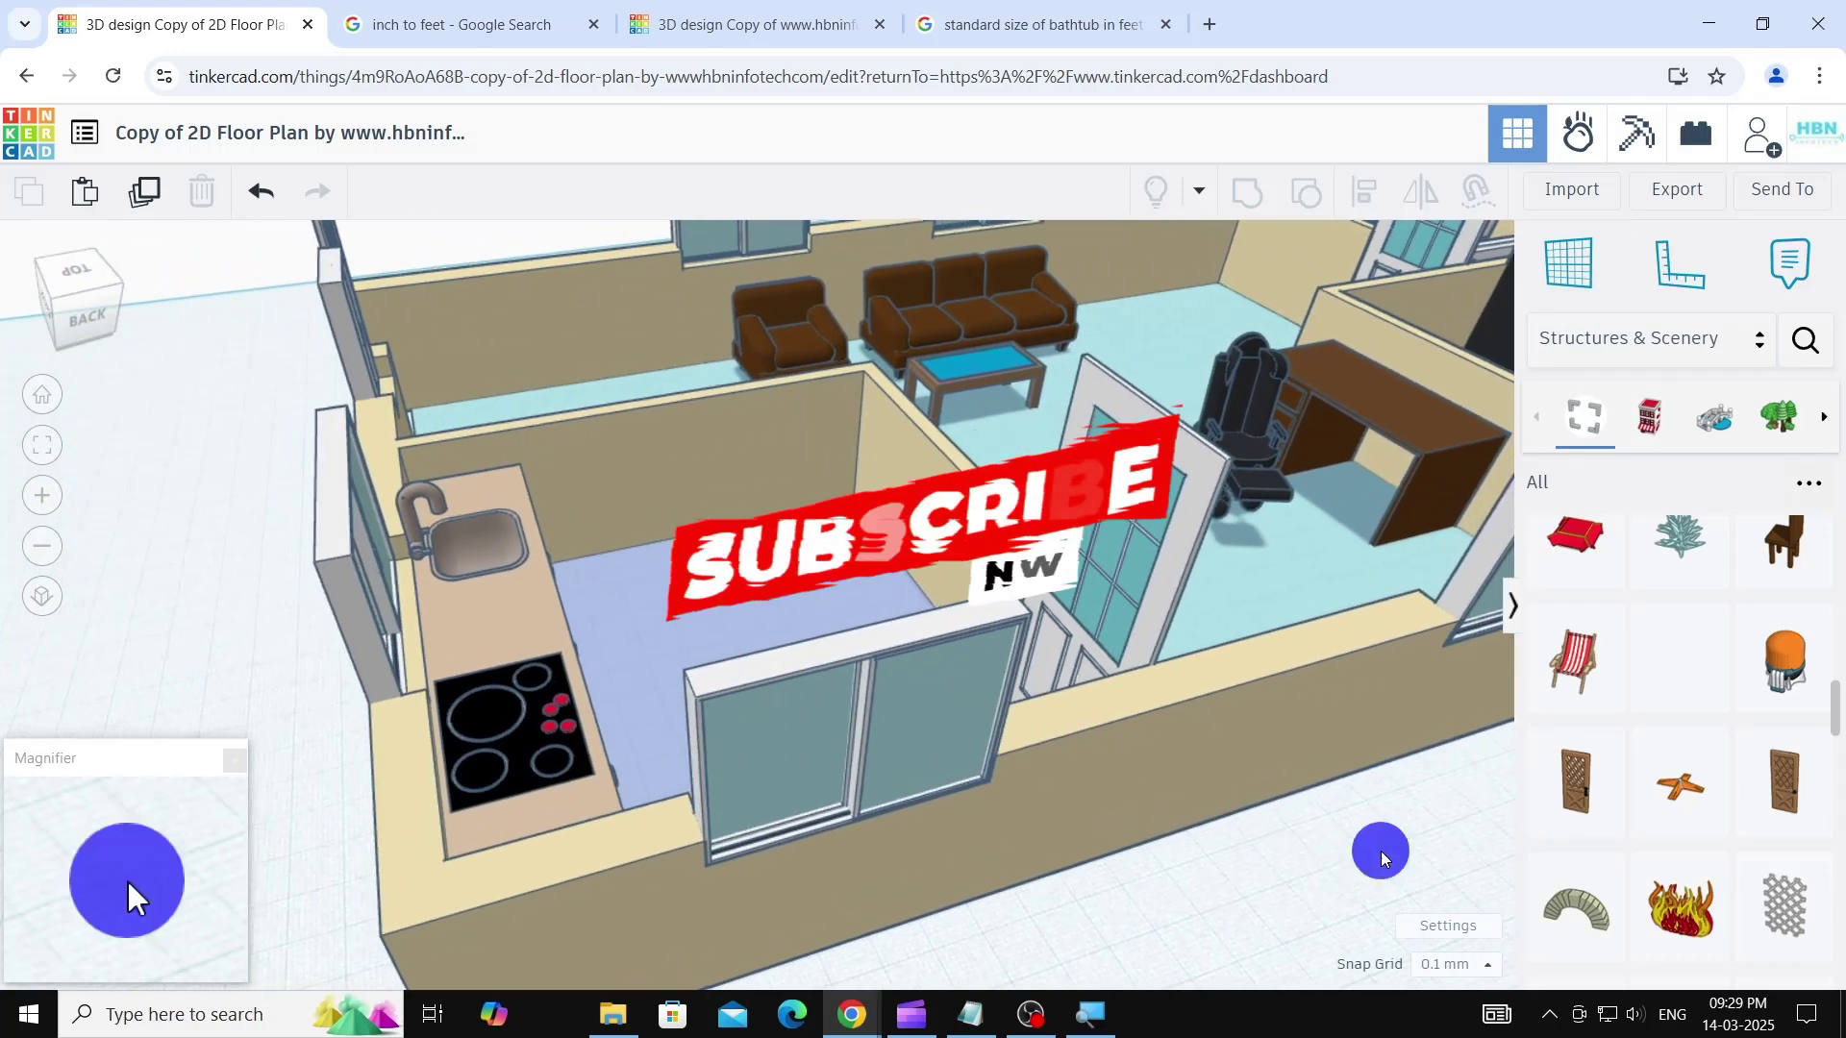
pyautogui.moveTo(1382, 859); pyautogui.dragTo(1573, 827, button='right')
pyautogui.scroll(-10, 774, 606)
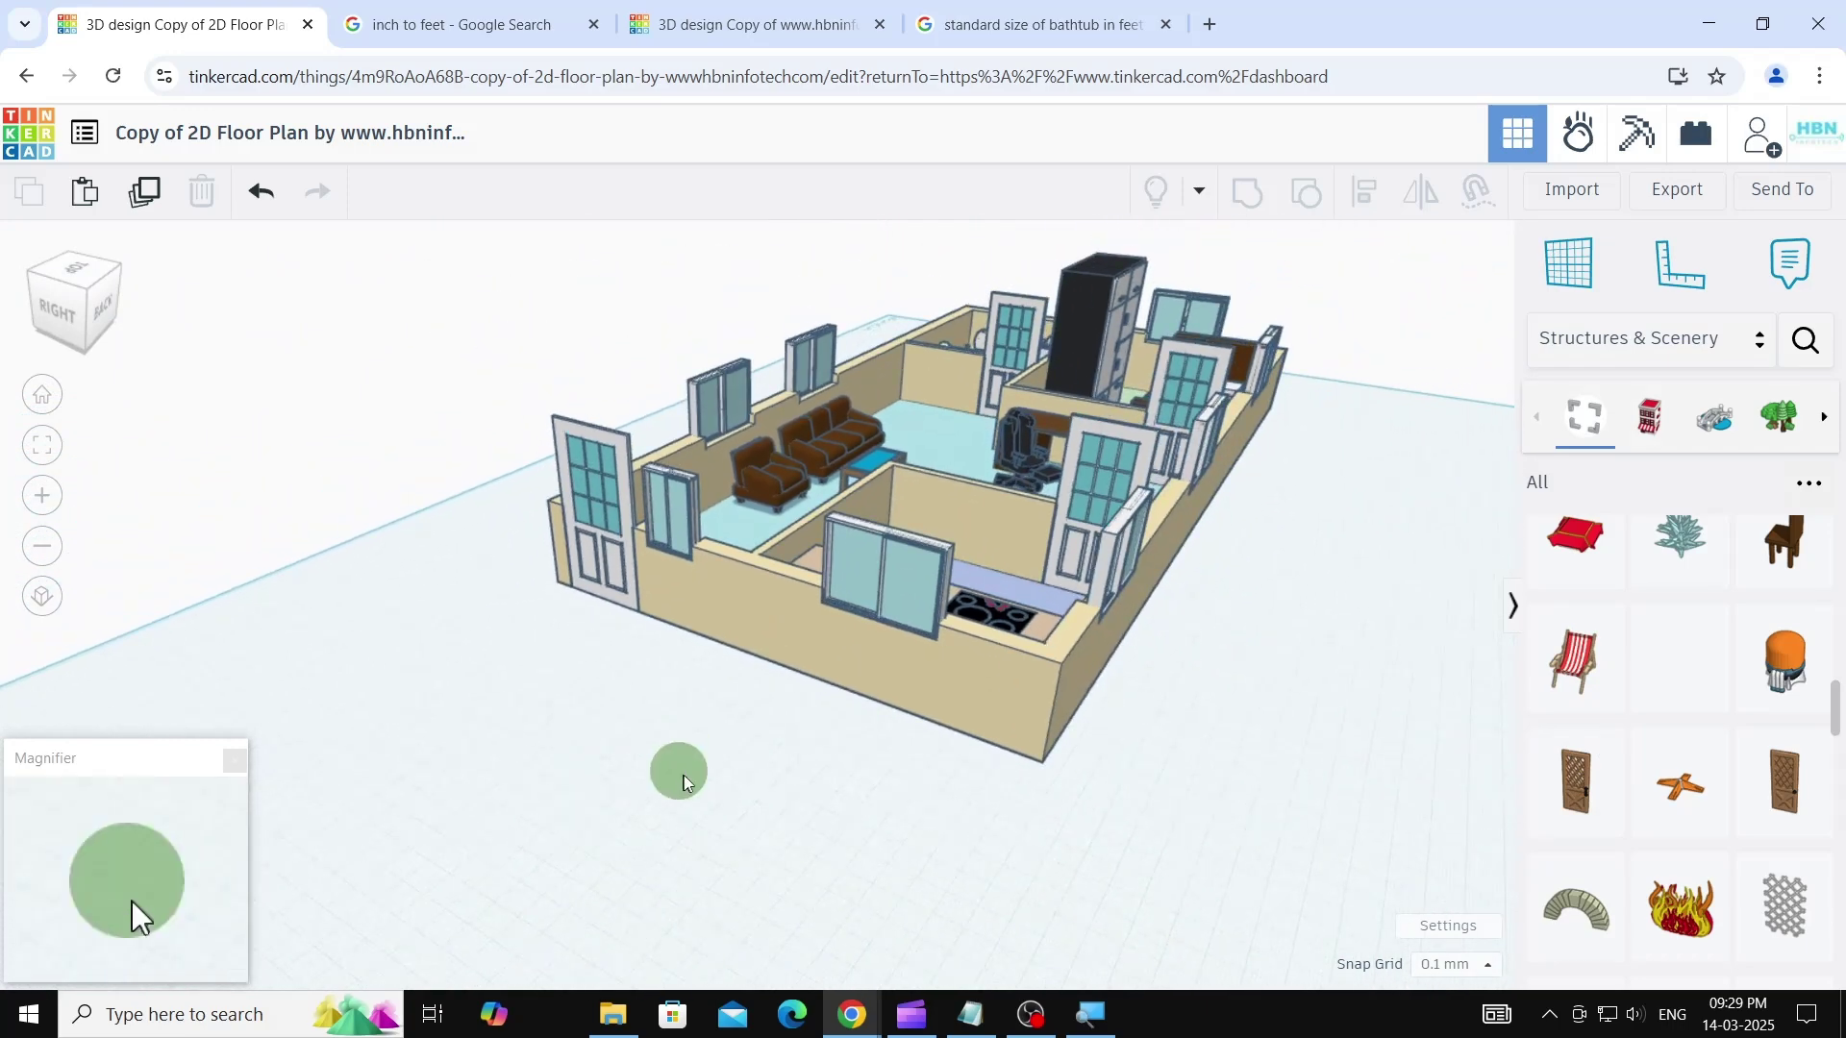
pyautogui.moveTo(680, 770); pyautogui.dragTo(937, 733, button='right')
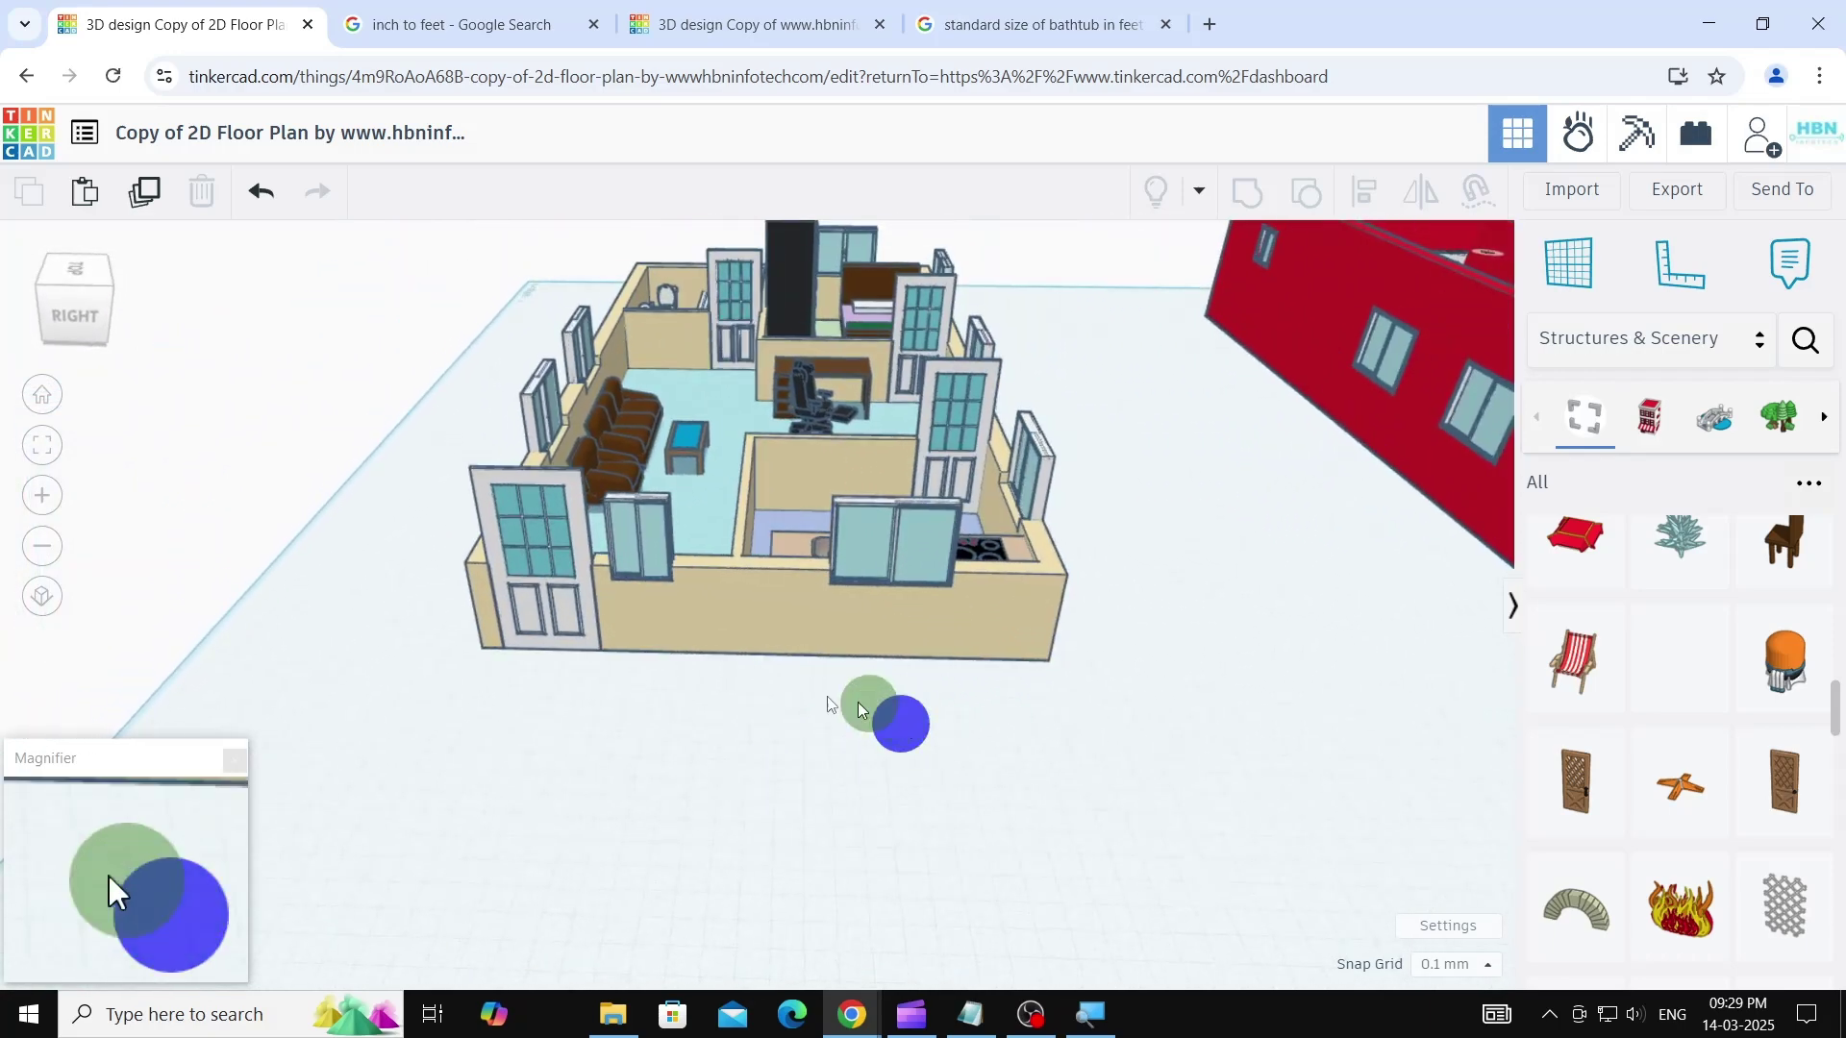
pyautogui.scroll(-3, 610, 678)
pyautogui.moveTo(992, 708); pyautogui.dragTo(960, 724, button='middle')
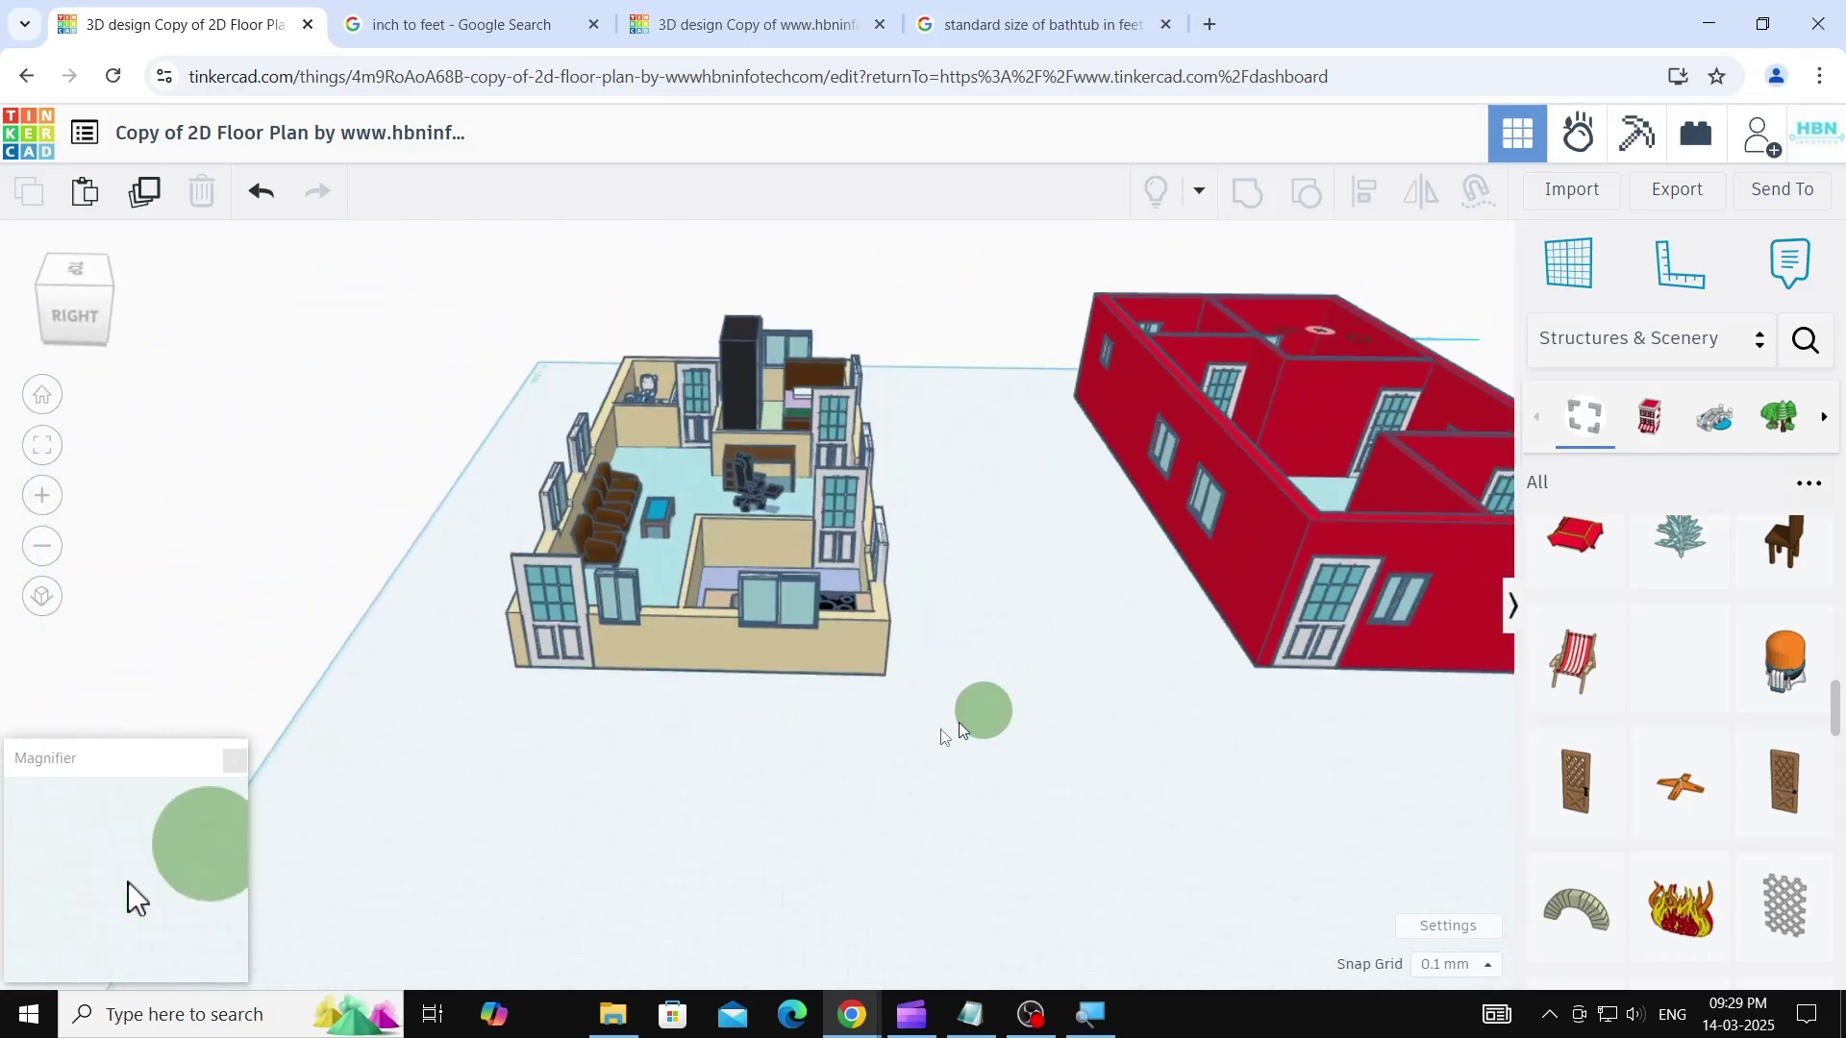
pyautogui.moveTo(960, 723); pyautogui.dragTo(661, 738, button='right')
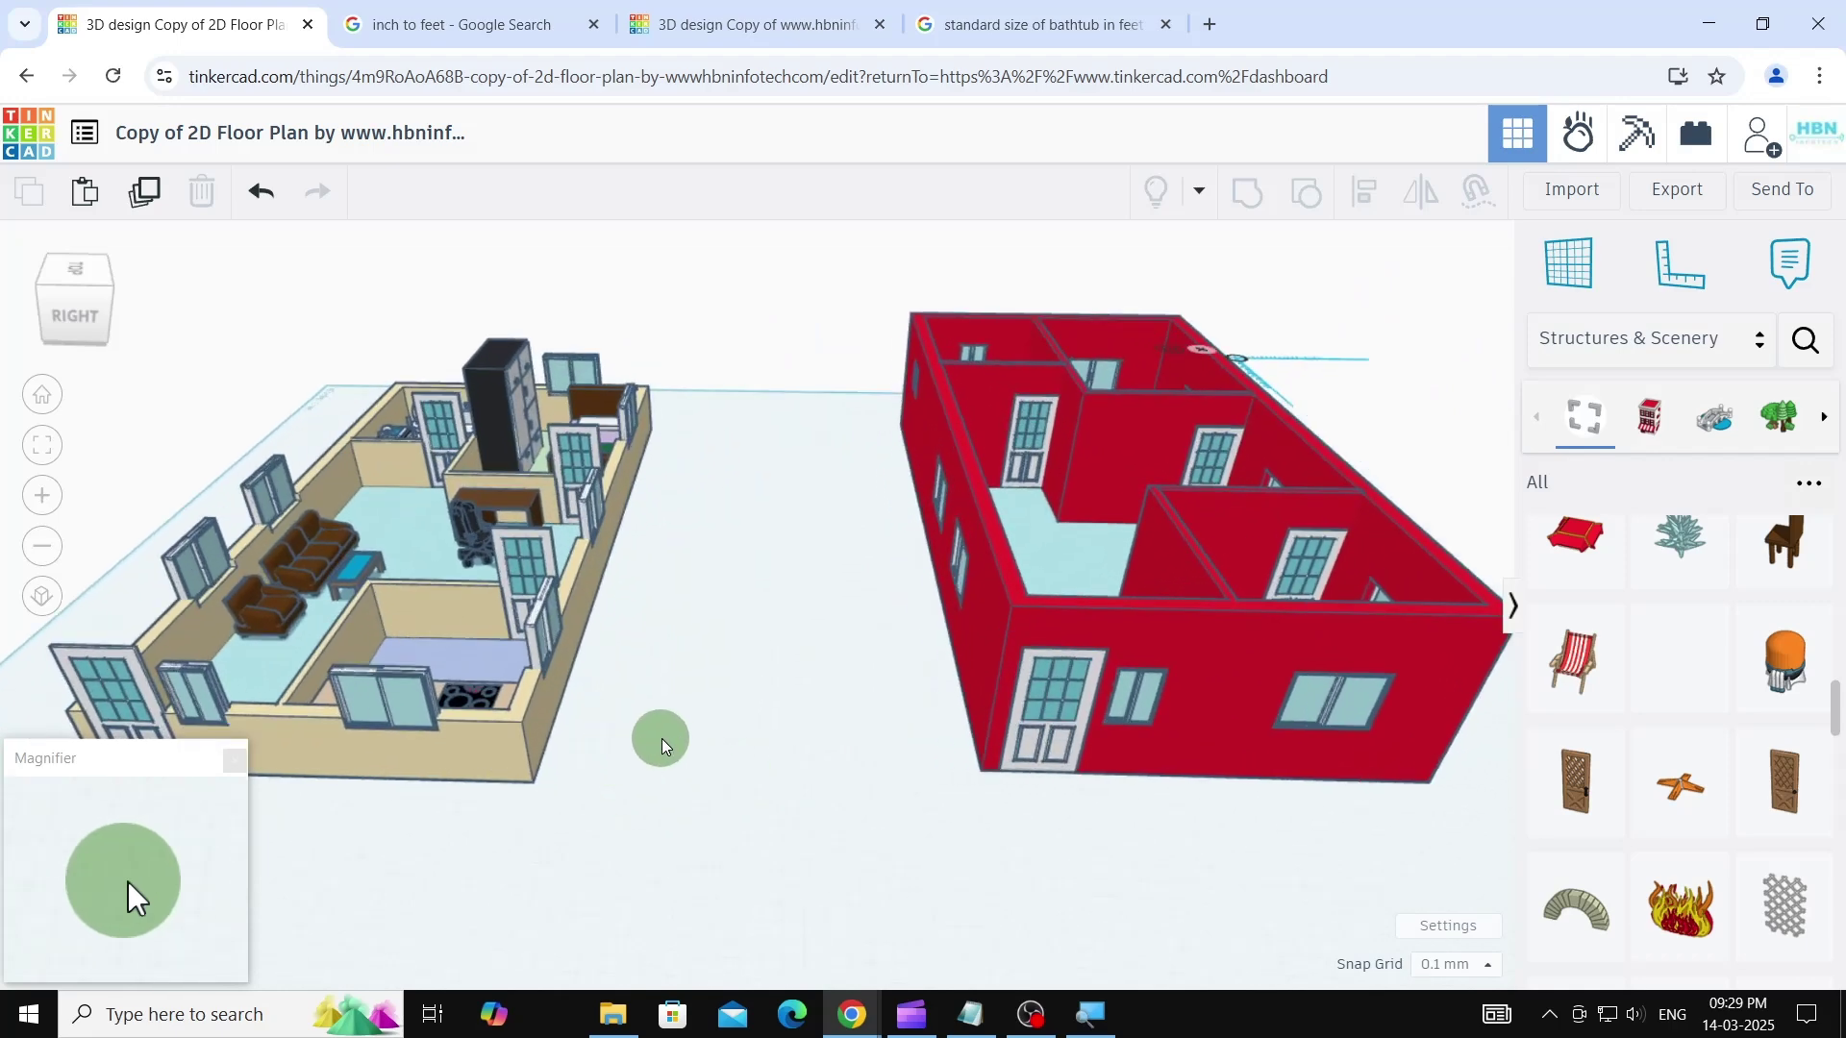
pyautogui.moveTo(655, 733); pyautogui.dragTo(788, 694, button='middle')
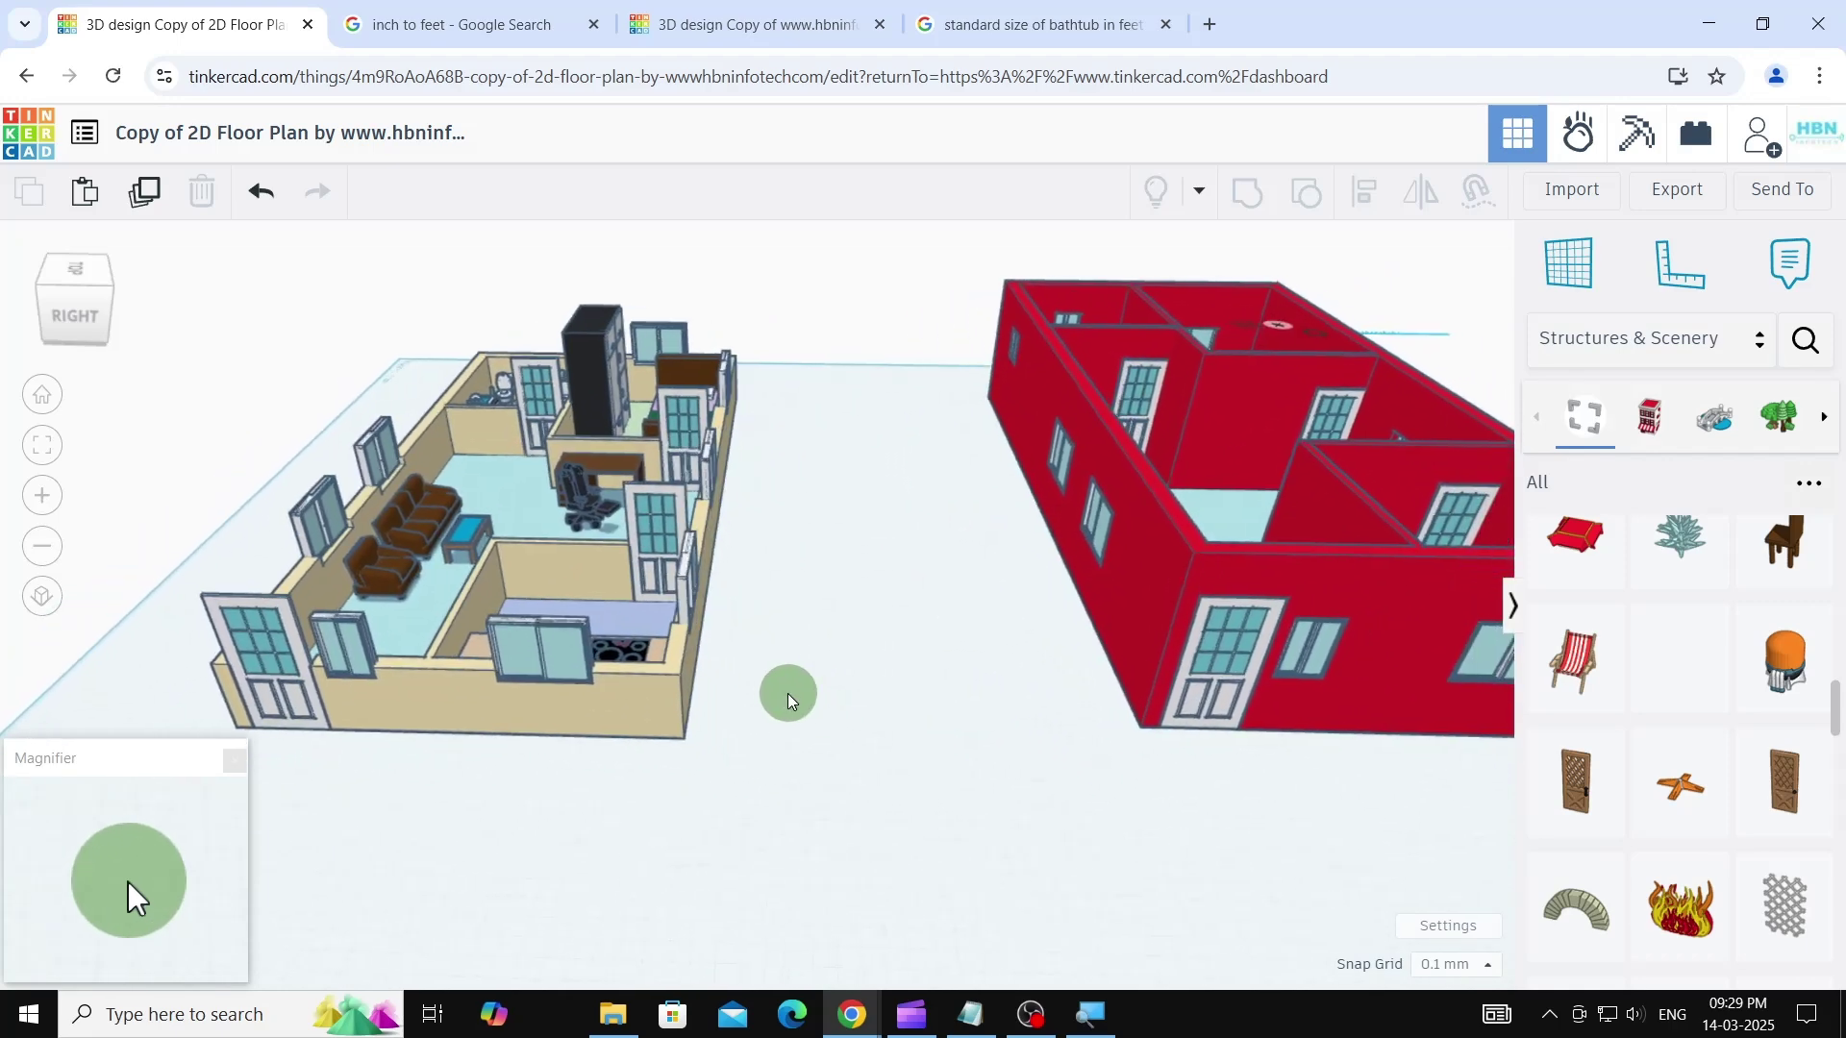